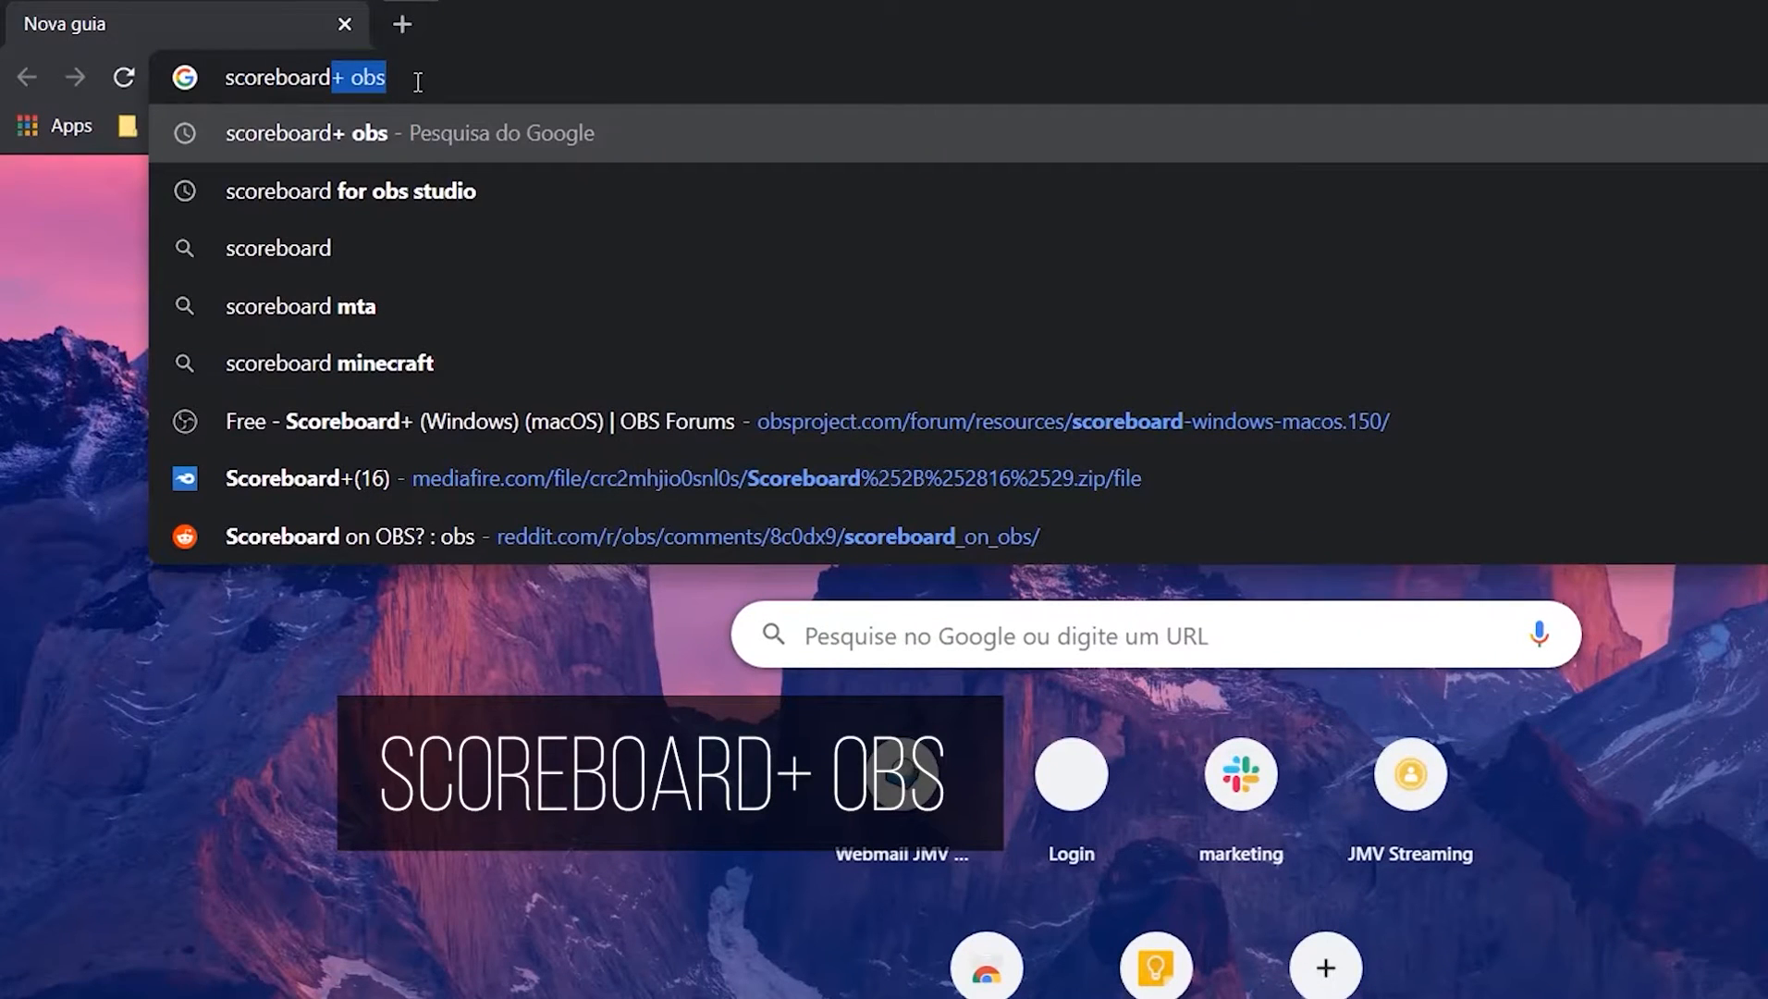
Step: Search the web for "scoreboard+ obs" and open the OBS Forums page for Scoreboard+ (Windows) (macOS)
type("+ ")
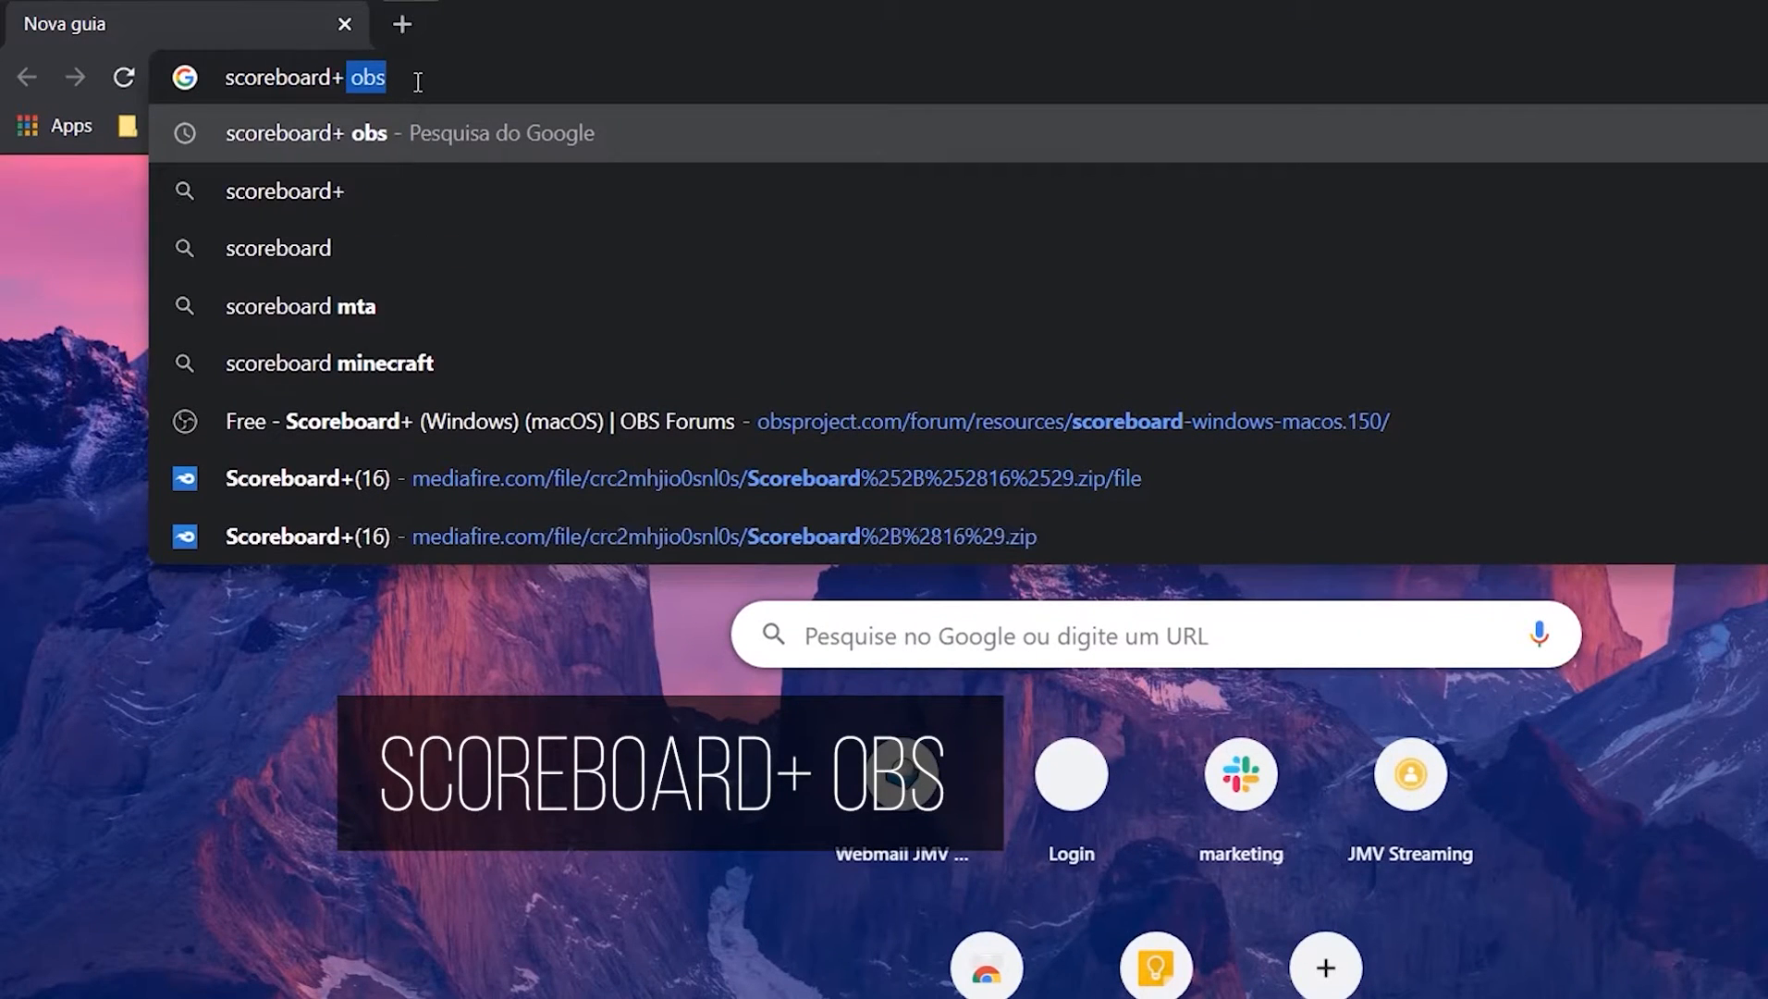
type("obs")
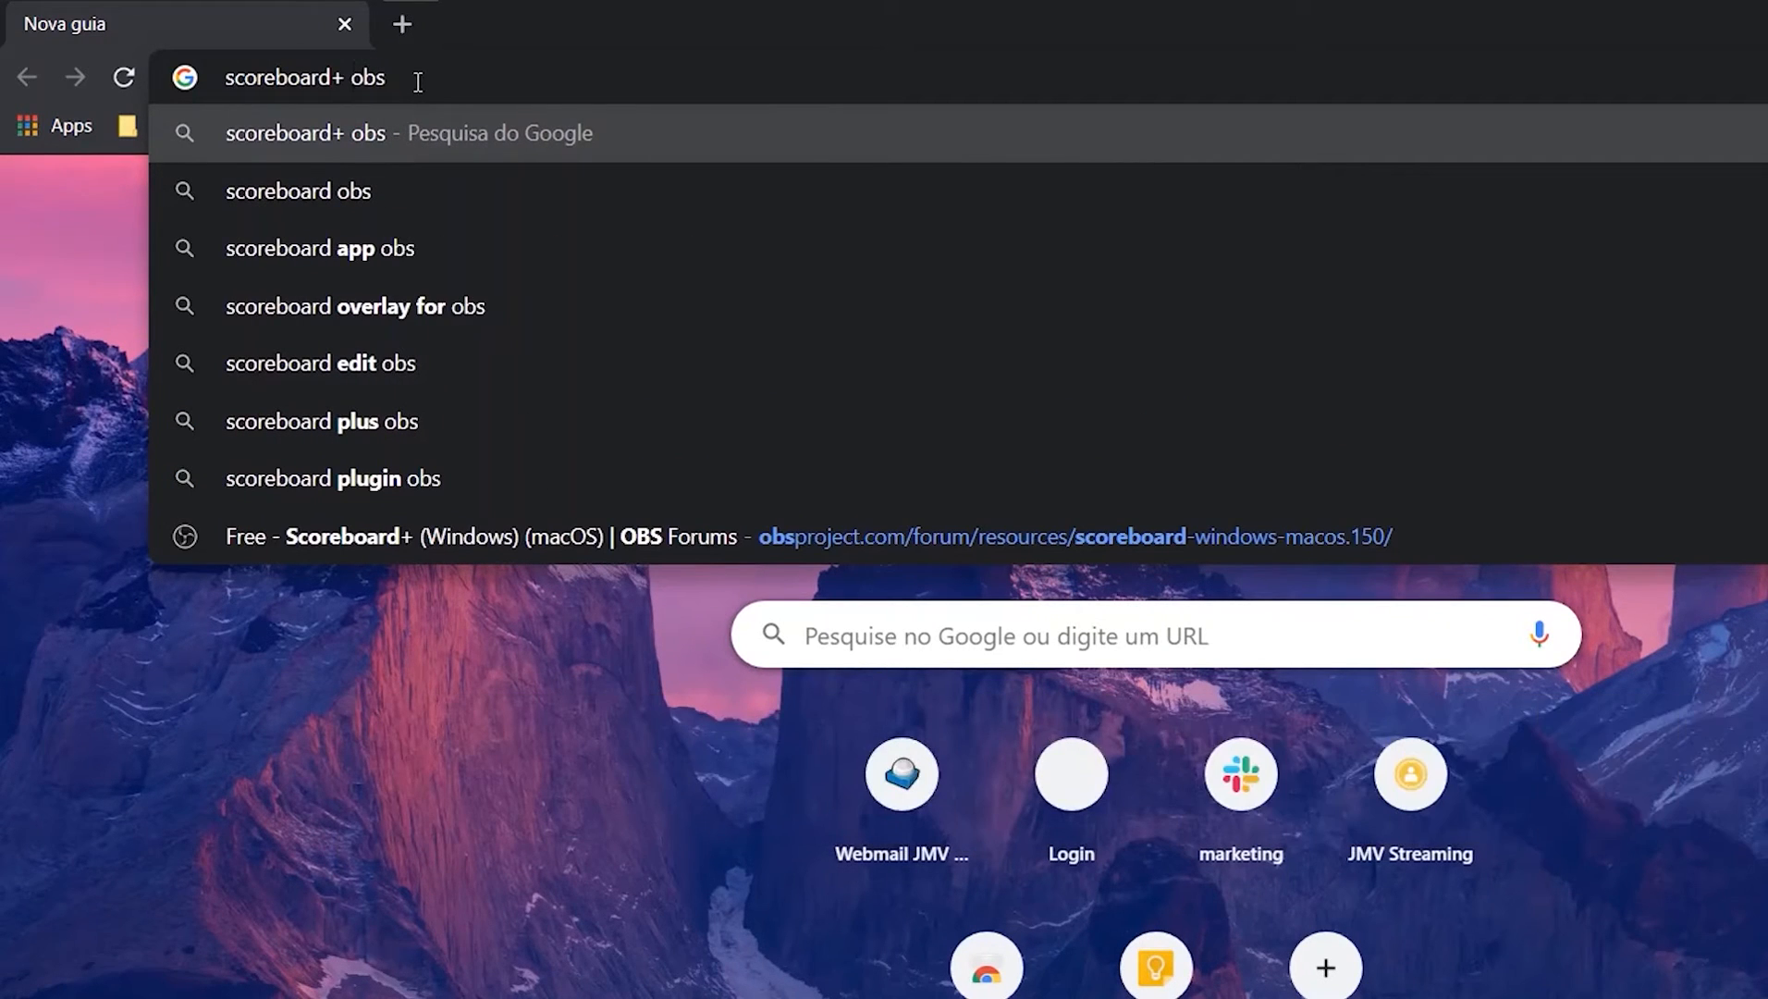
key("Return")
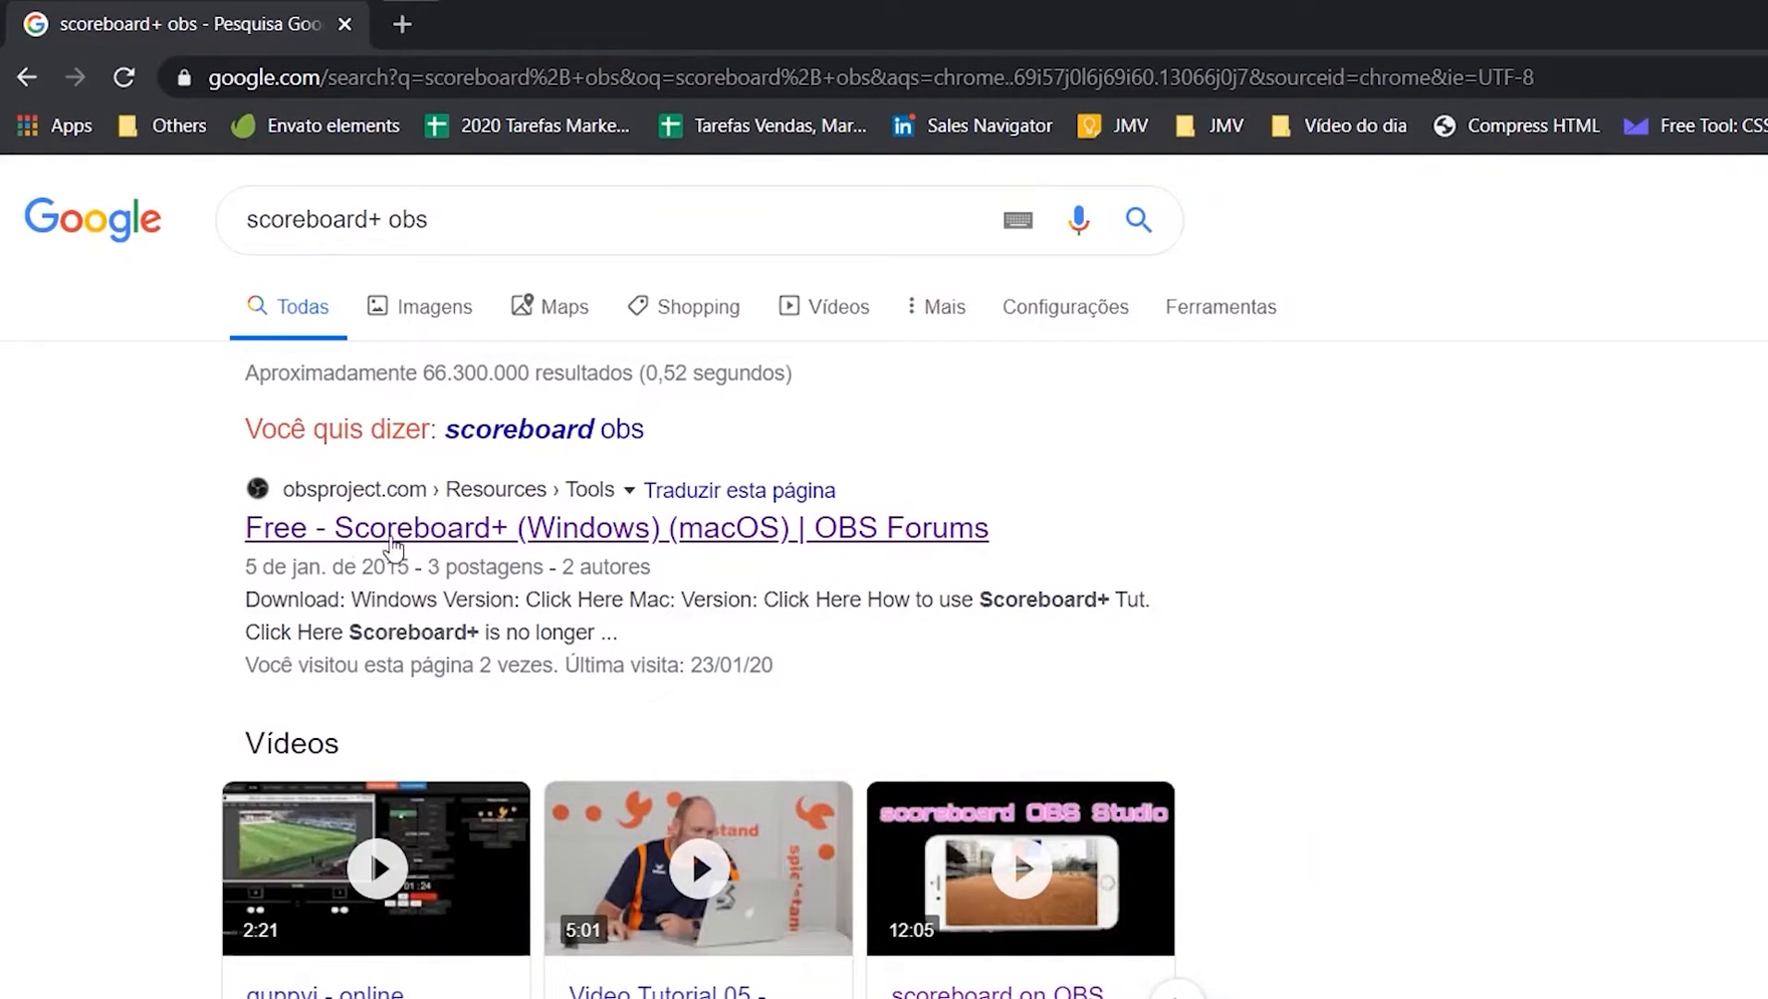
scroll(205, 560, "down", 10)
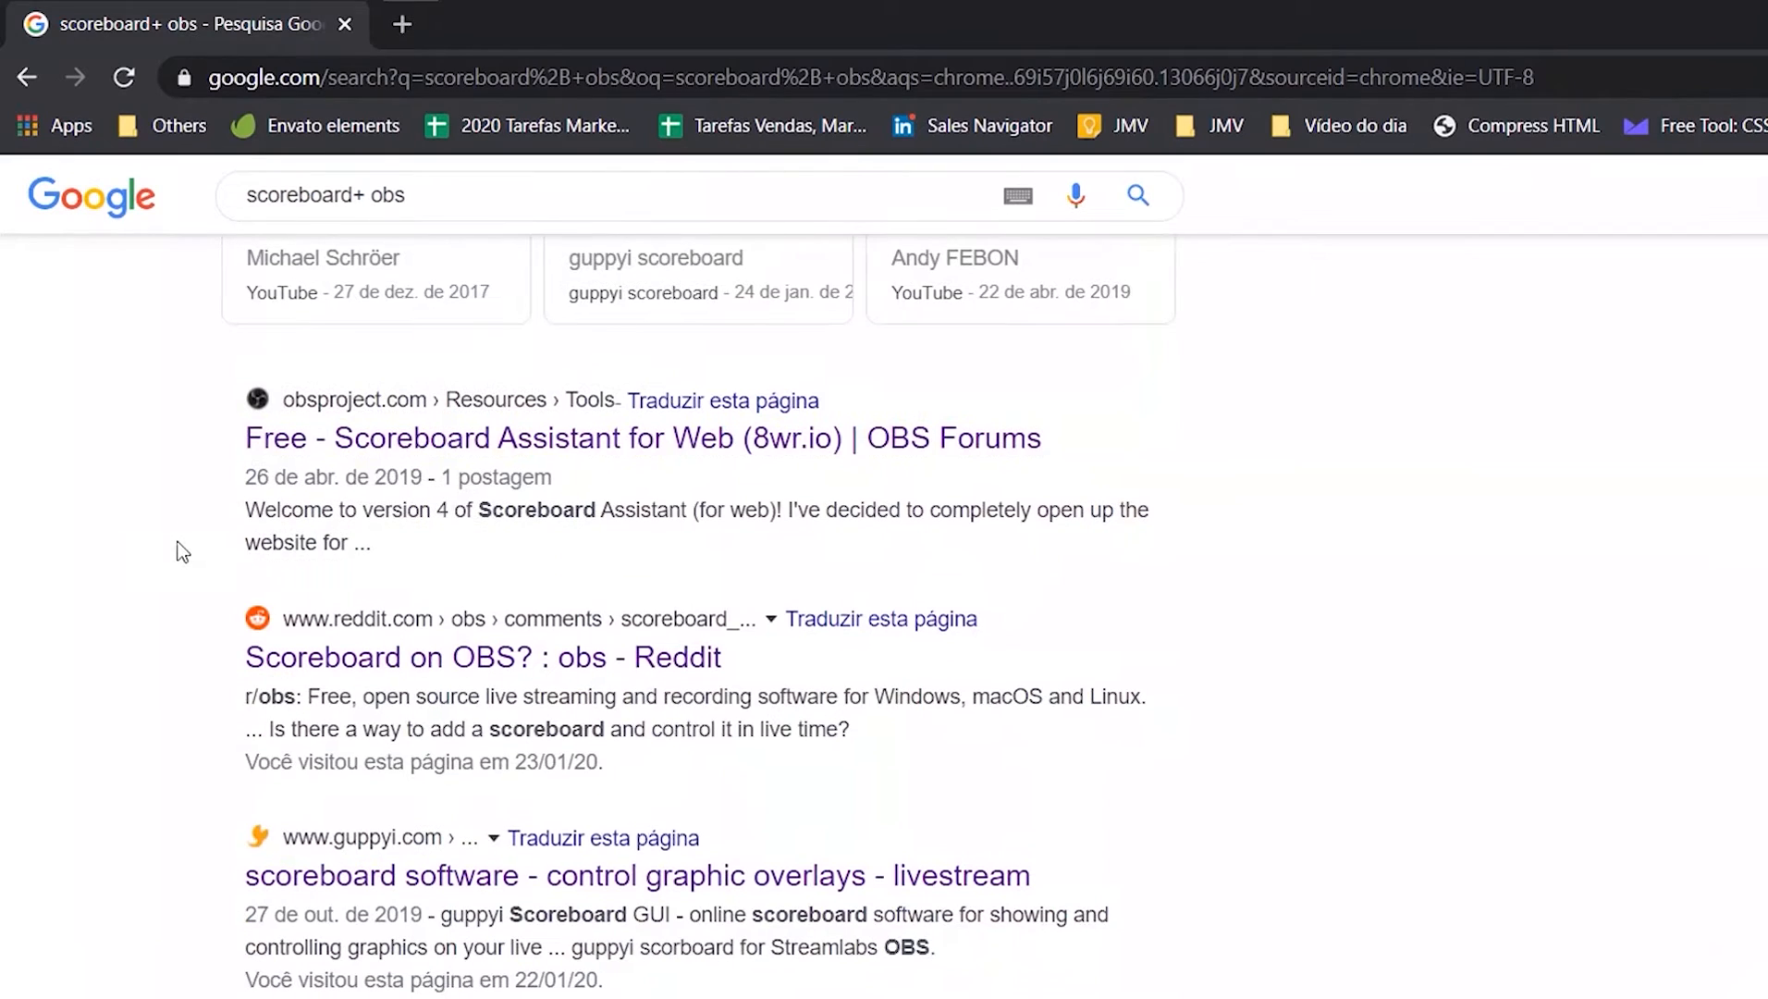
scroll(222, 638, "down", 3)
scroll(164, 638, "up", 9)
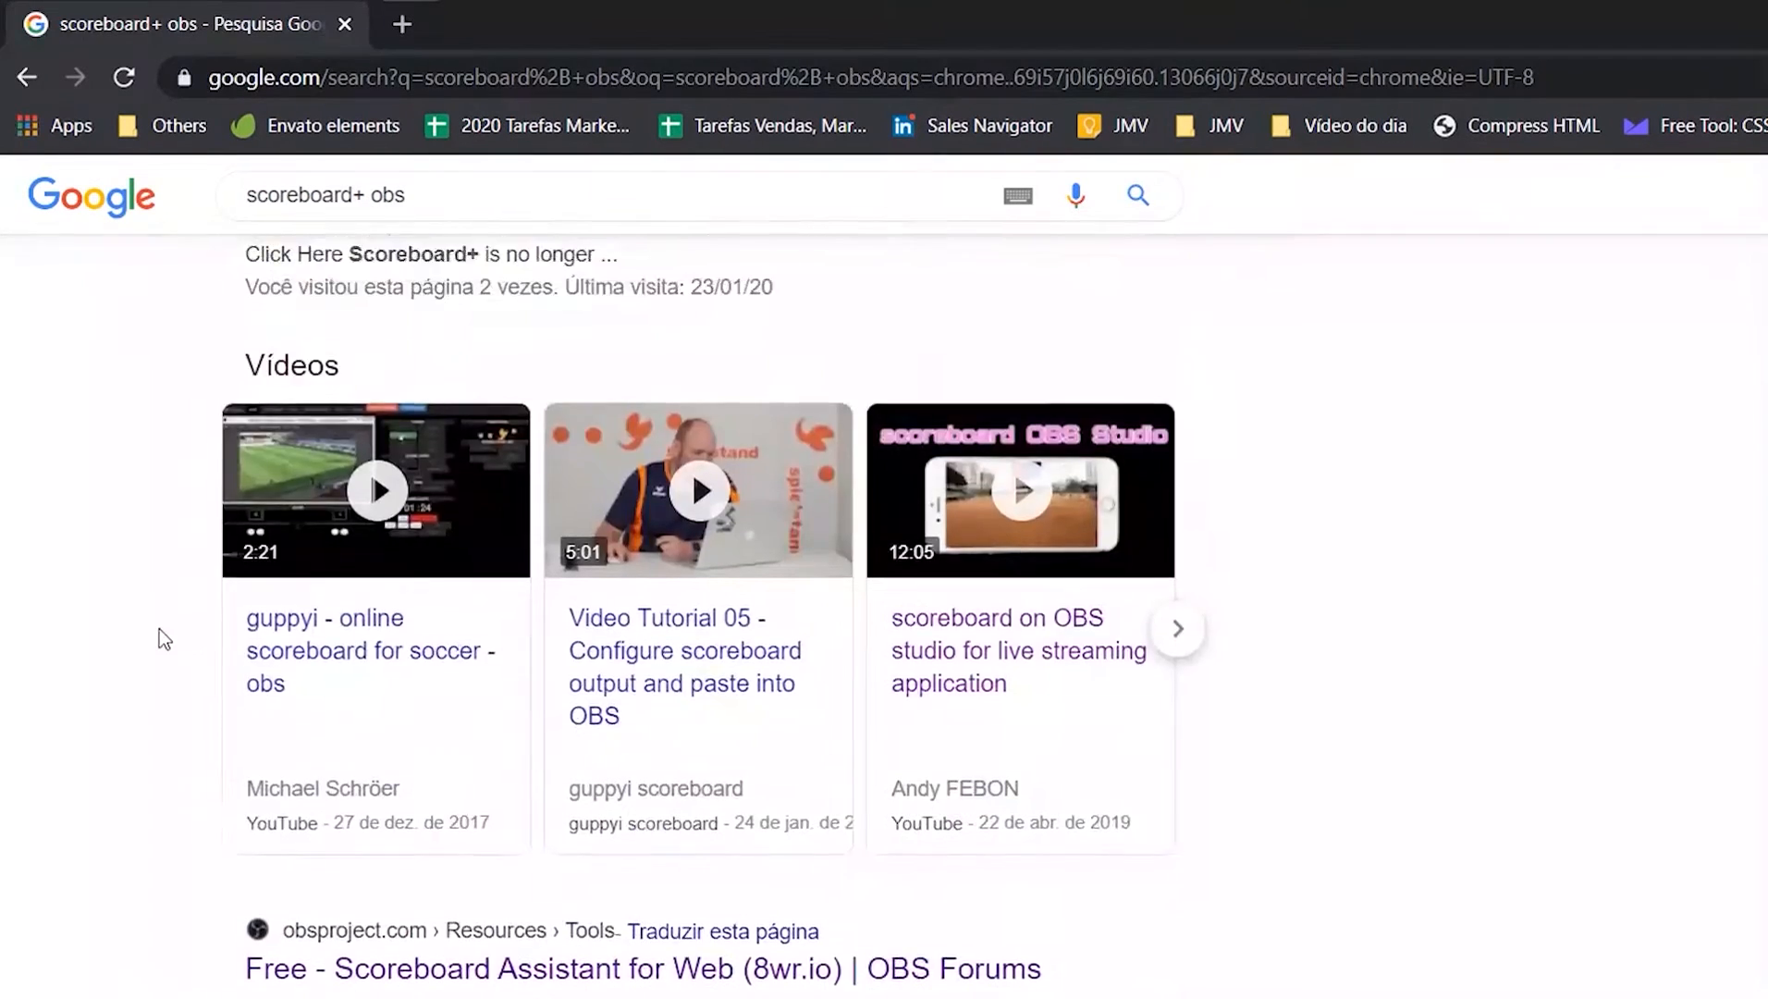
scroll(162, 638, "up", 4)
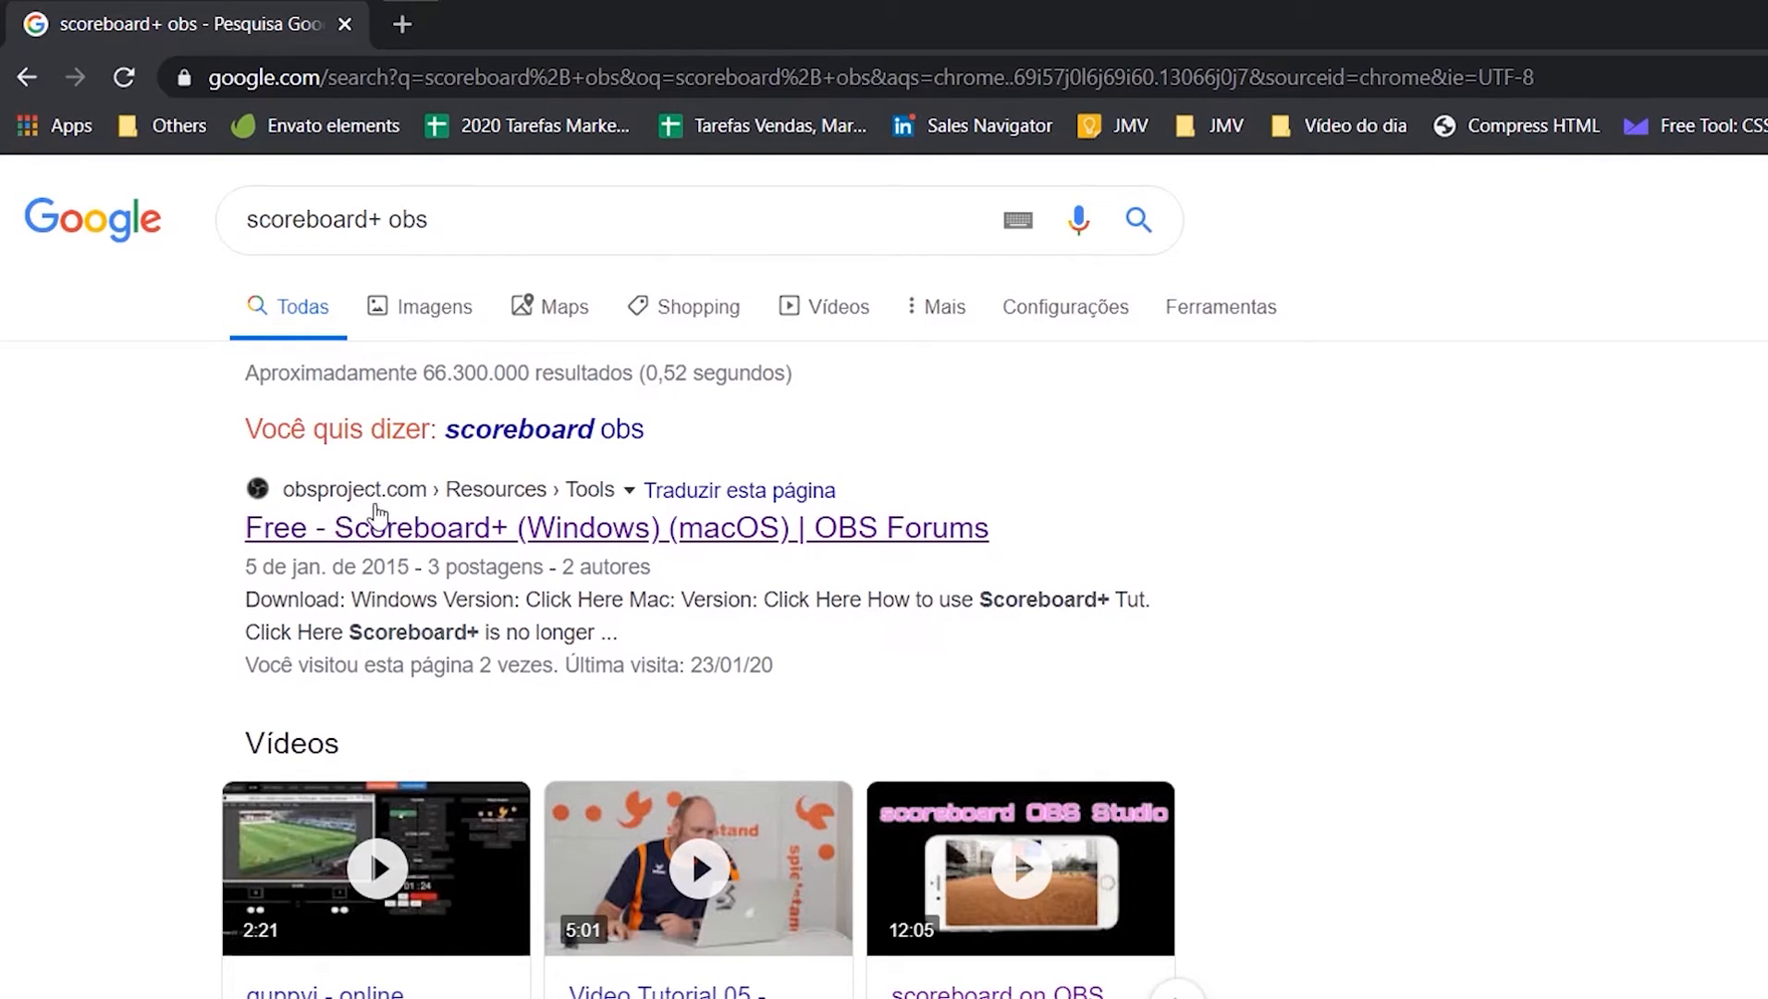
left_click(381, 537)
Step: Download the Windows version of Scoreboard+ from its MediaFire page and close the advertising pop-up window
scroll(194, 637, "down", 3)
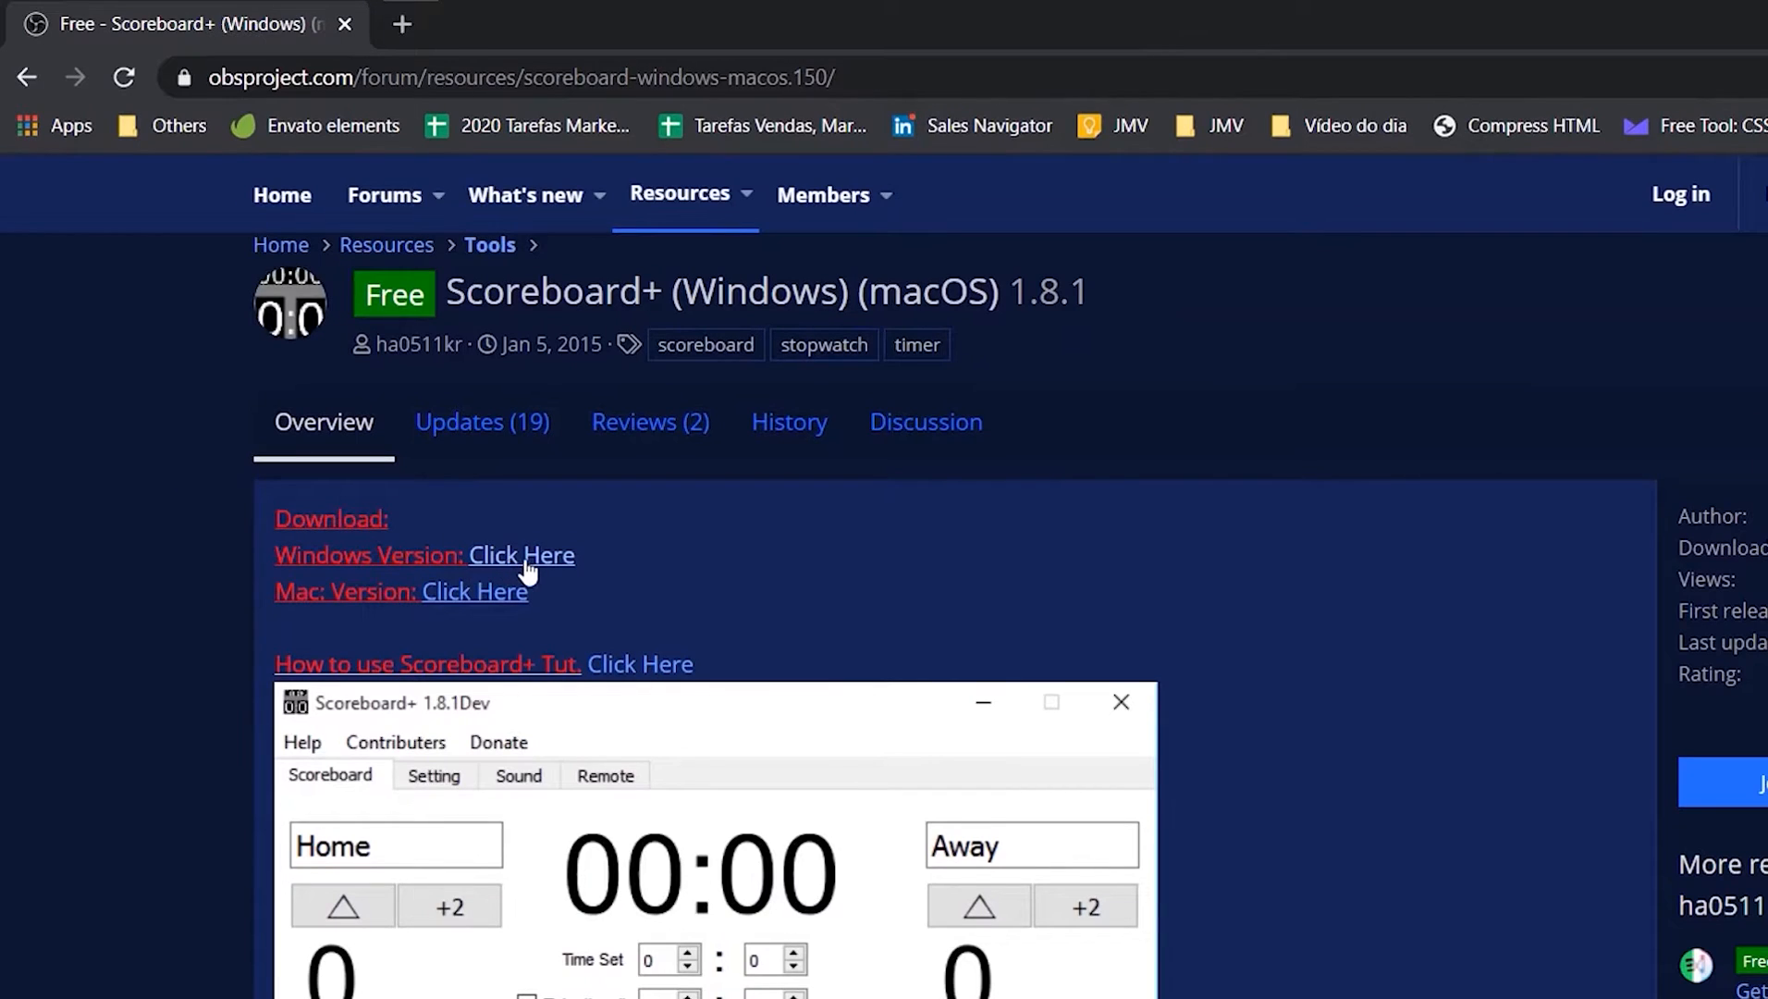
left_click(514, 559)
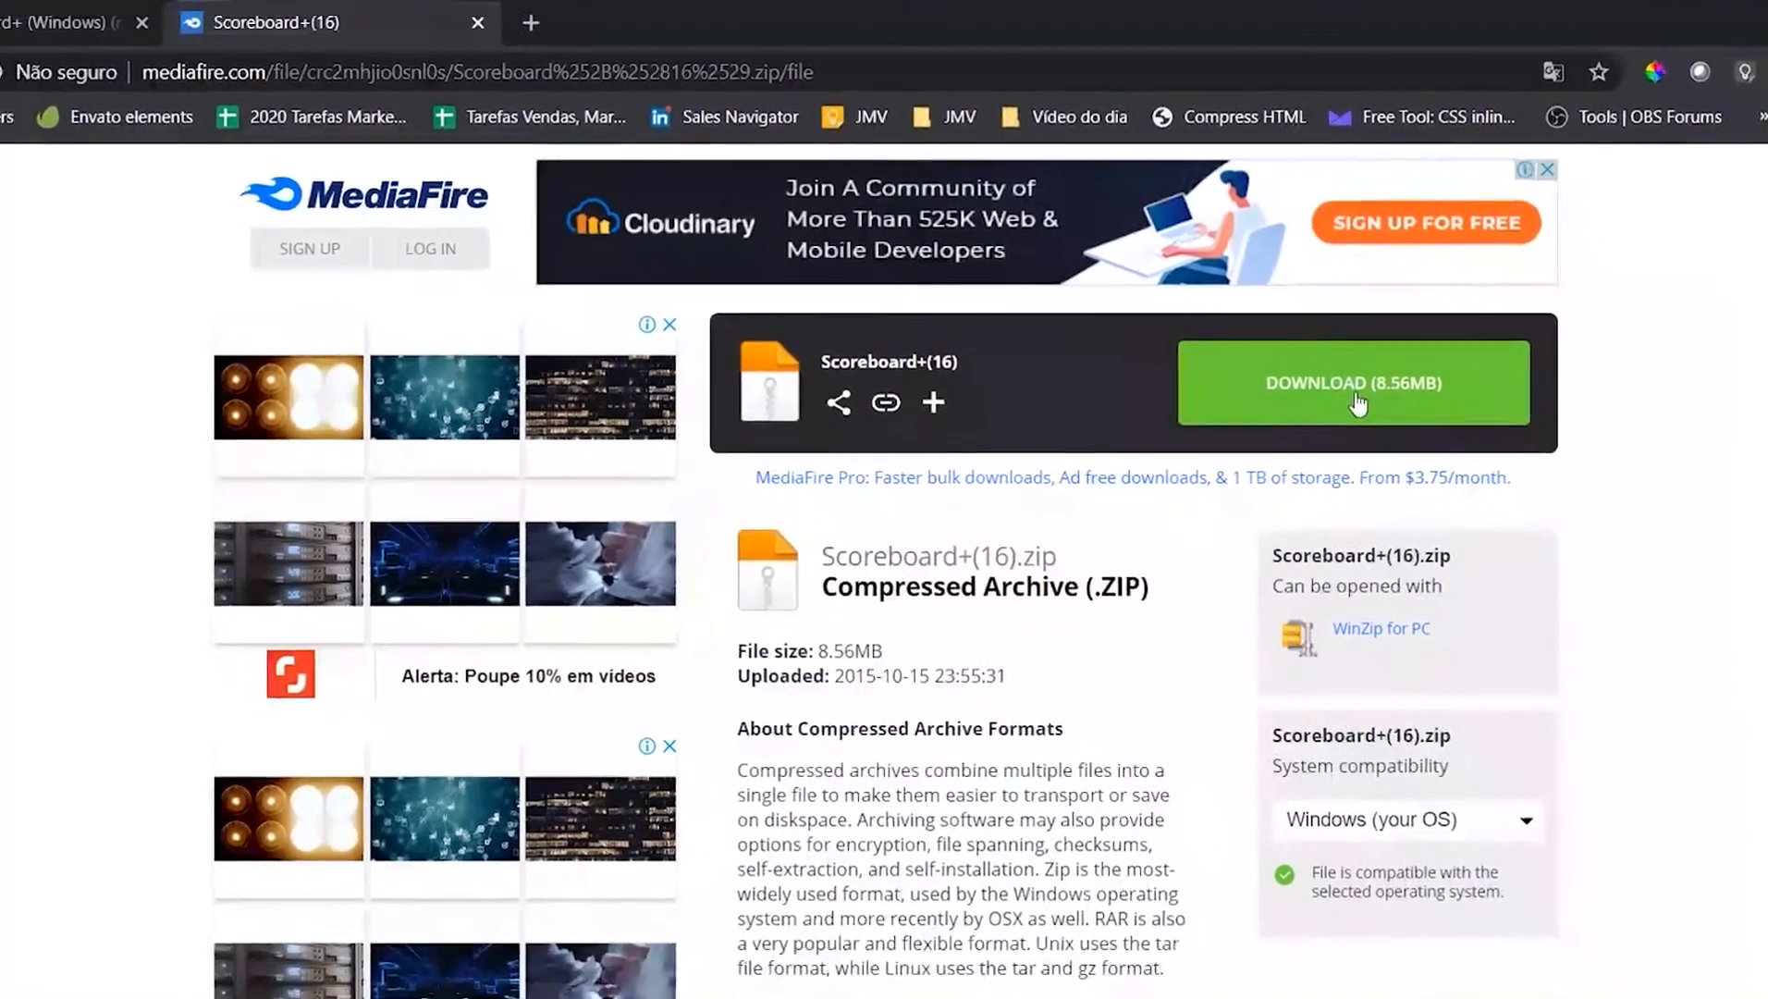
left_click(1413, 411)
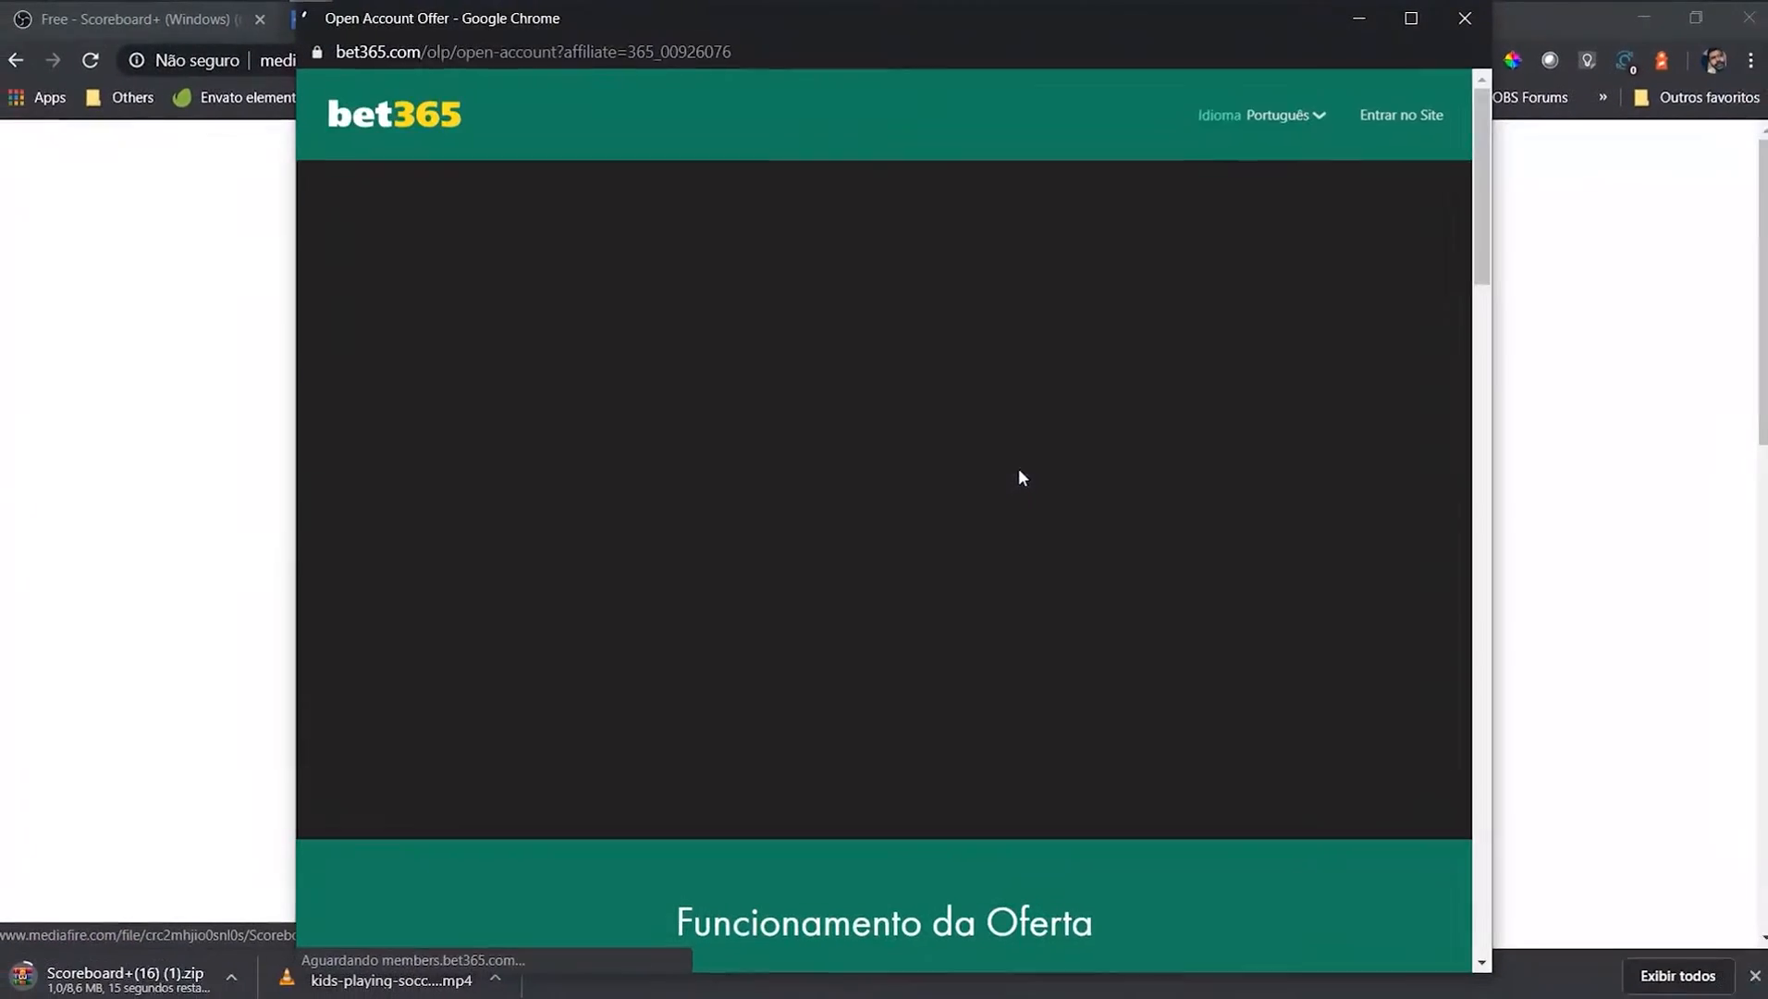
left_click(1461, 17)
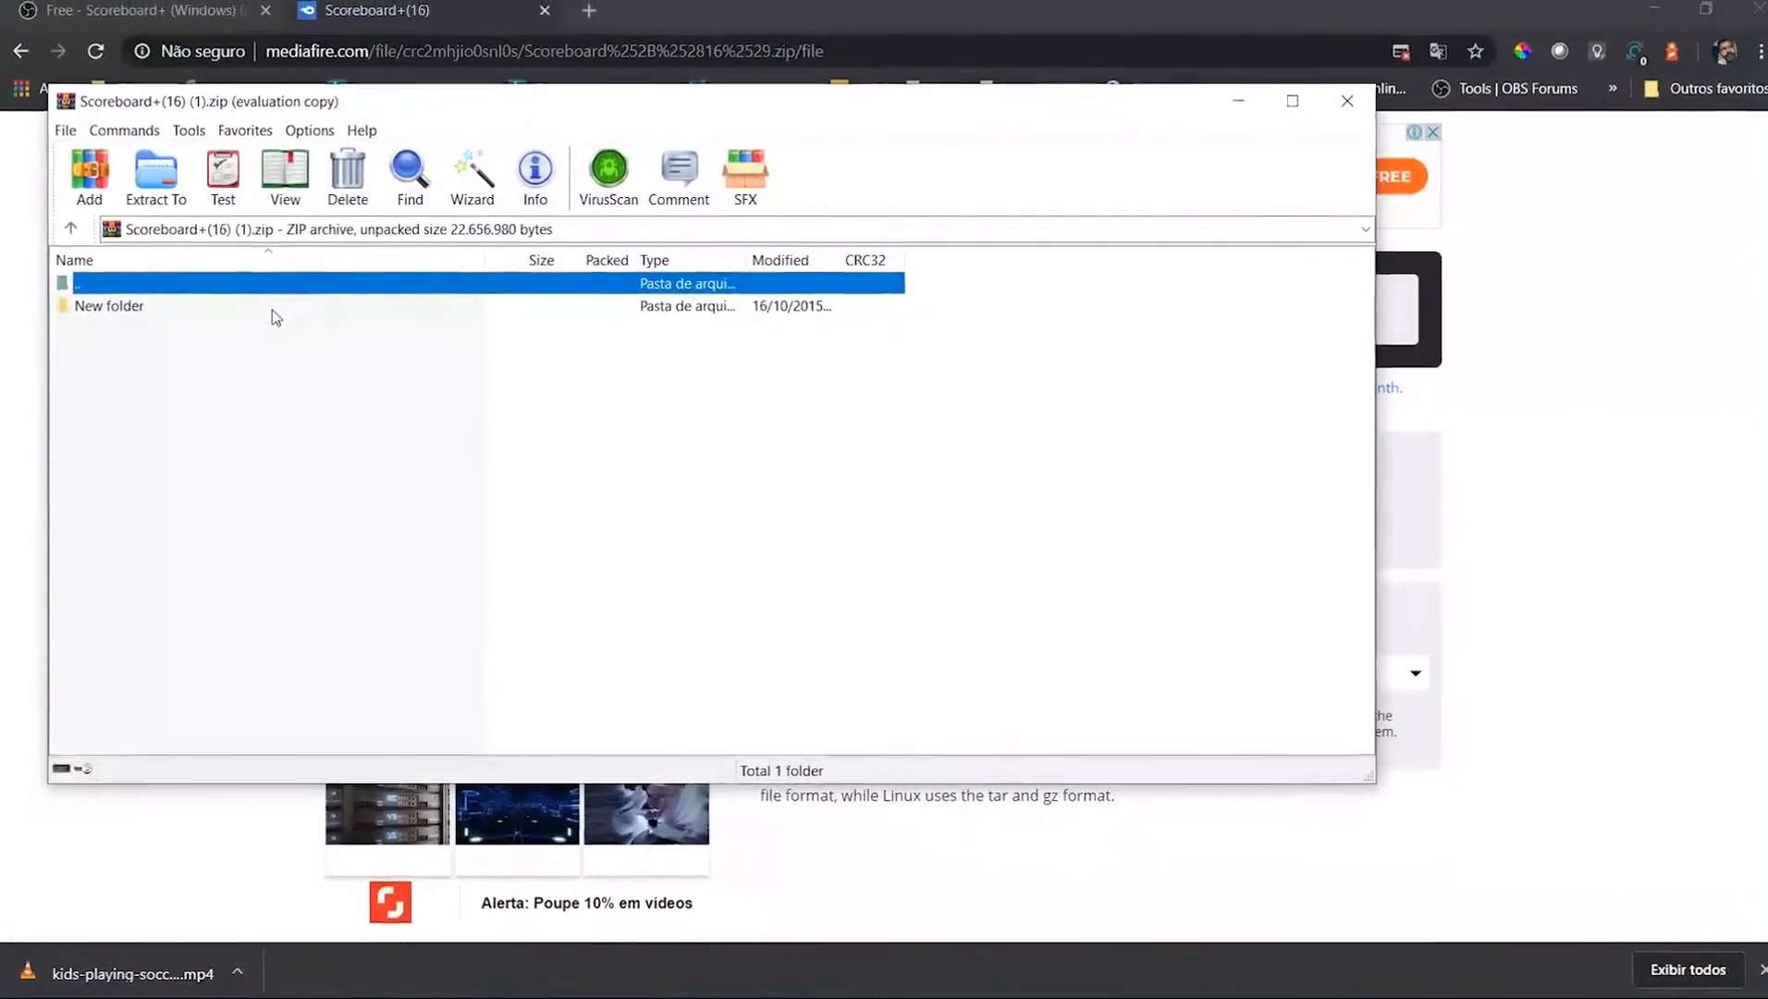
Step: Extract the downloaded Scoreboard+ archive to the proposed Scoreboard+(16) (1) folder in Downloads and close the archive manager
left_click(818, 458)
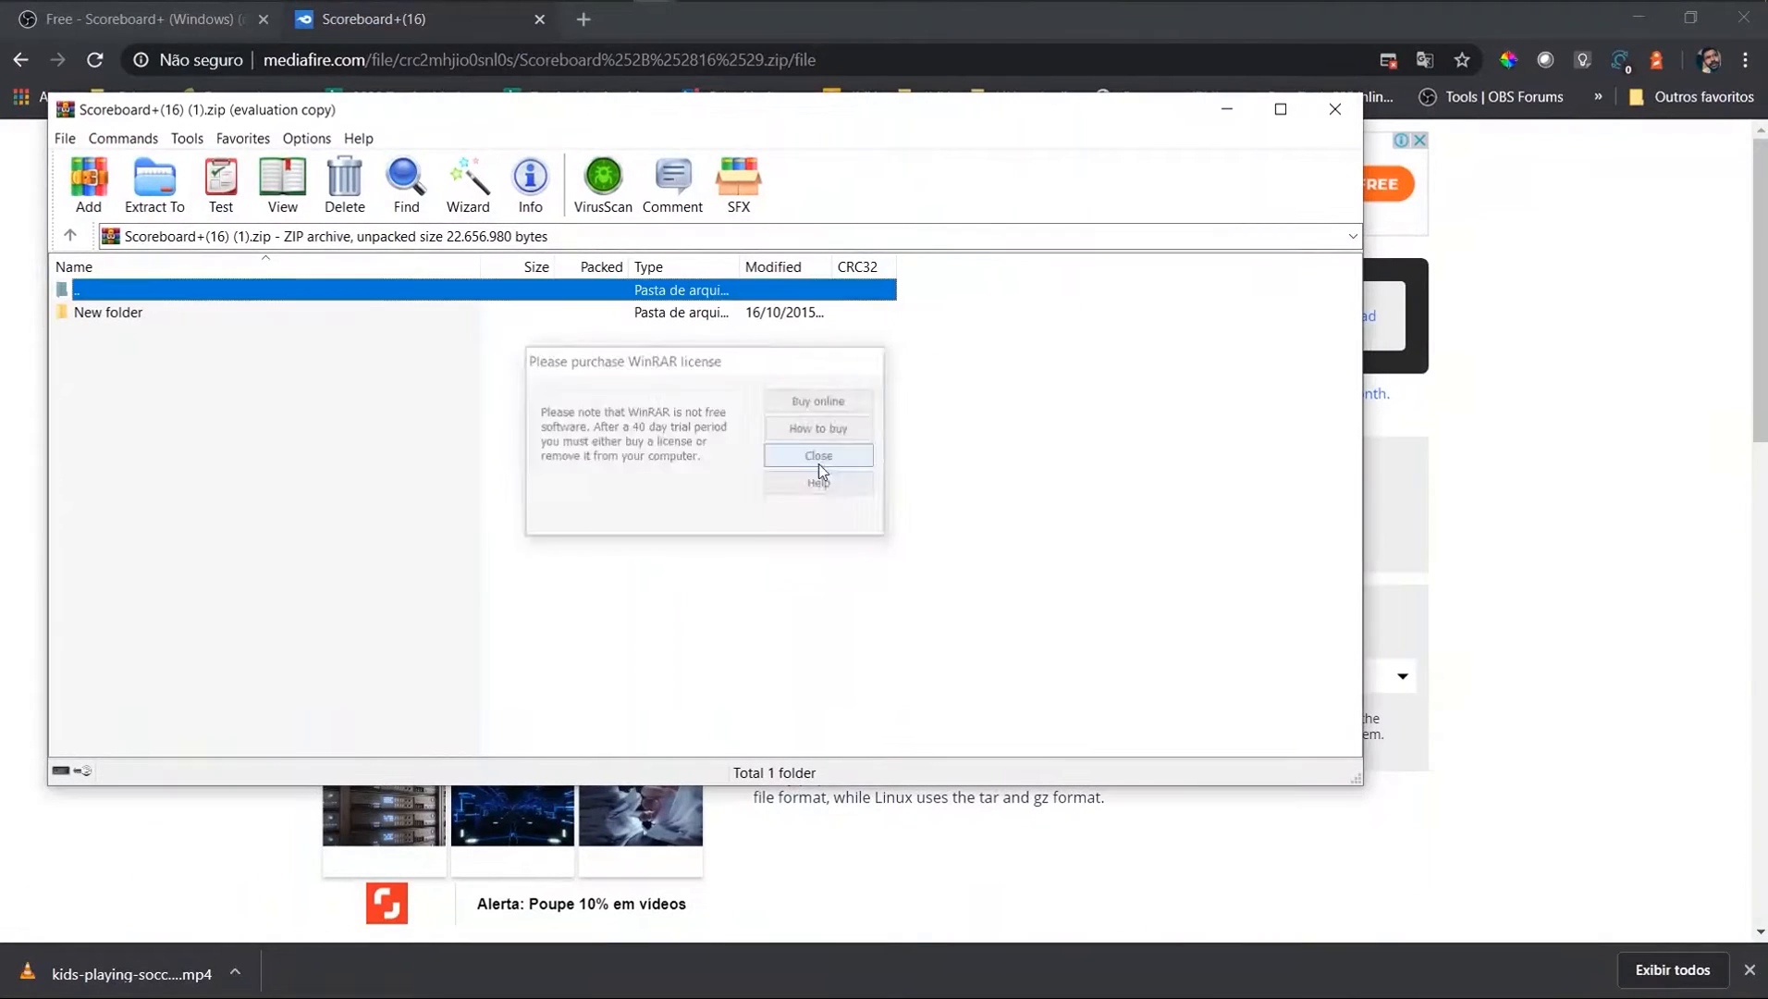
left_click(152, 185)
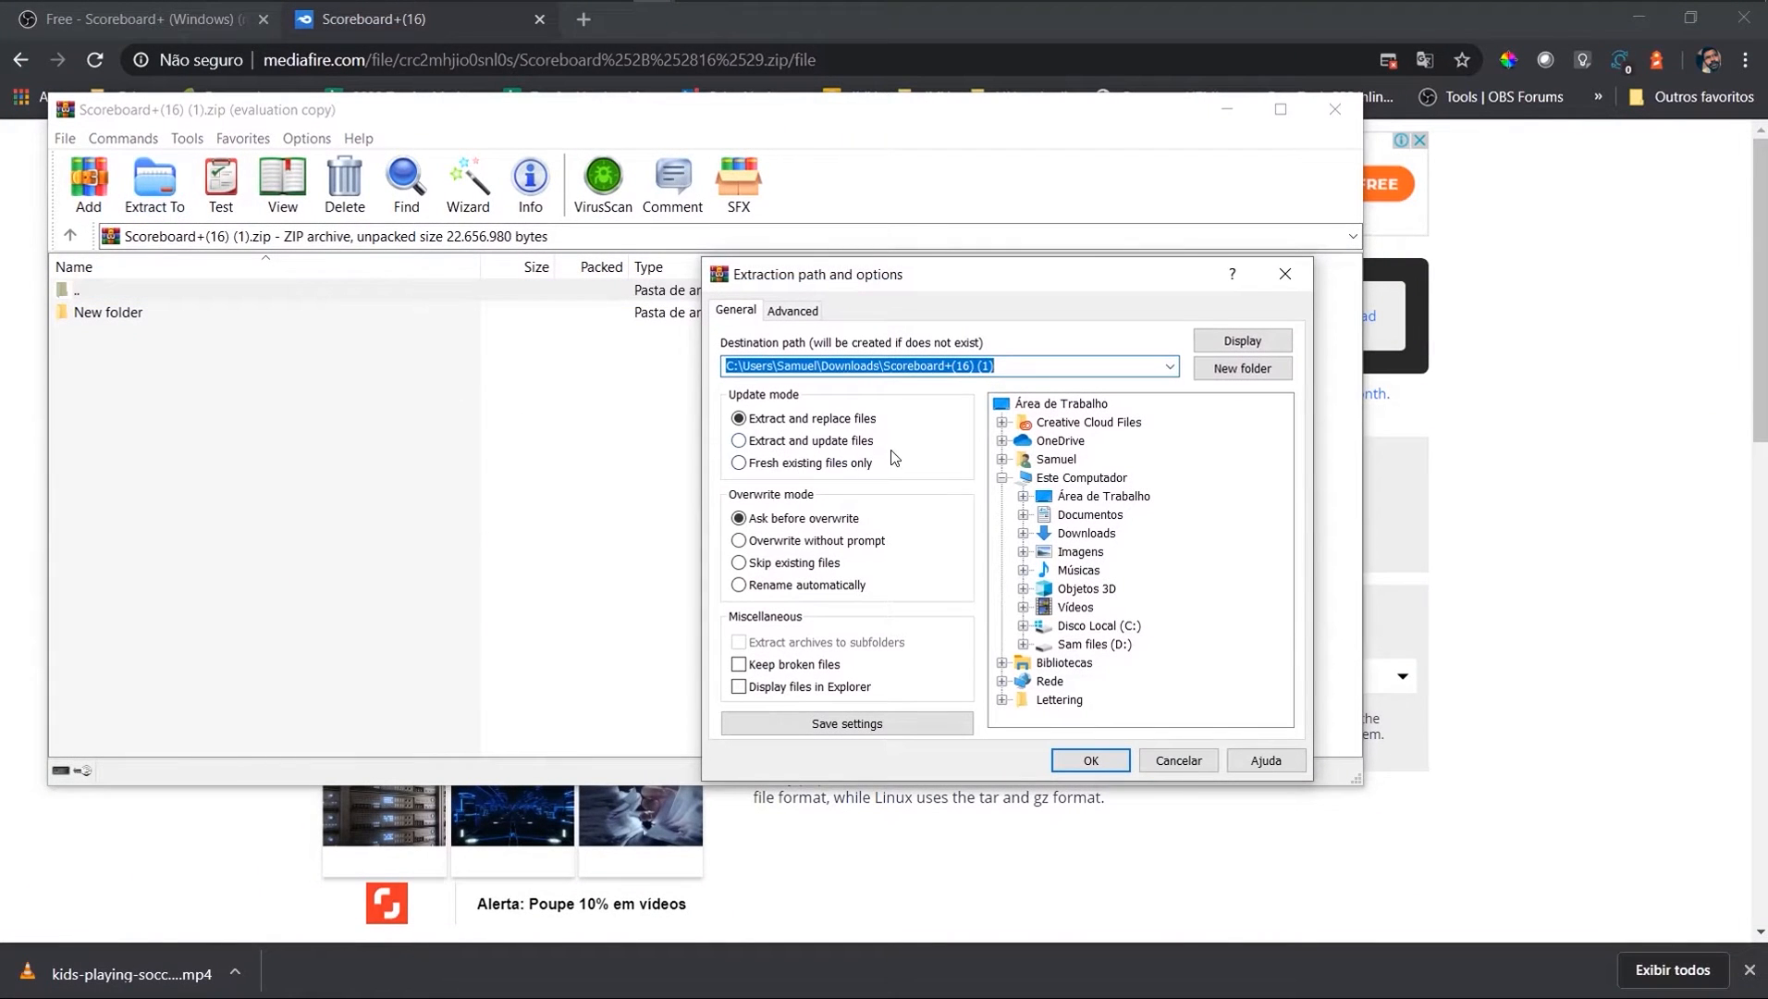
key("Return")
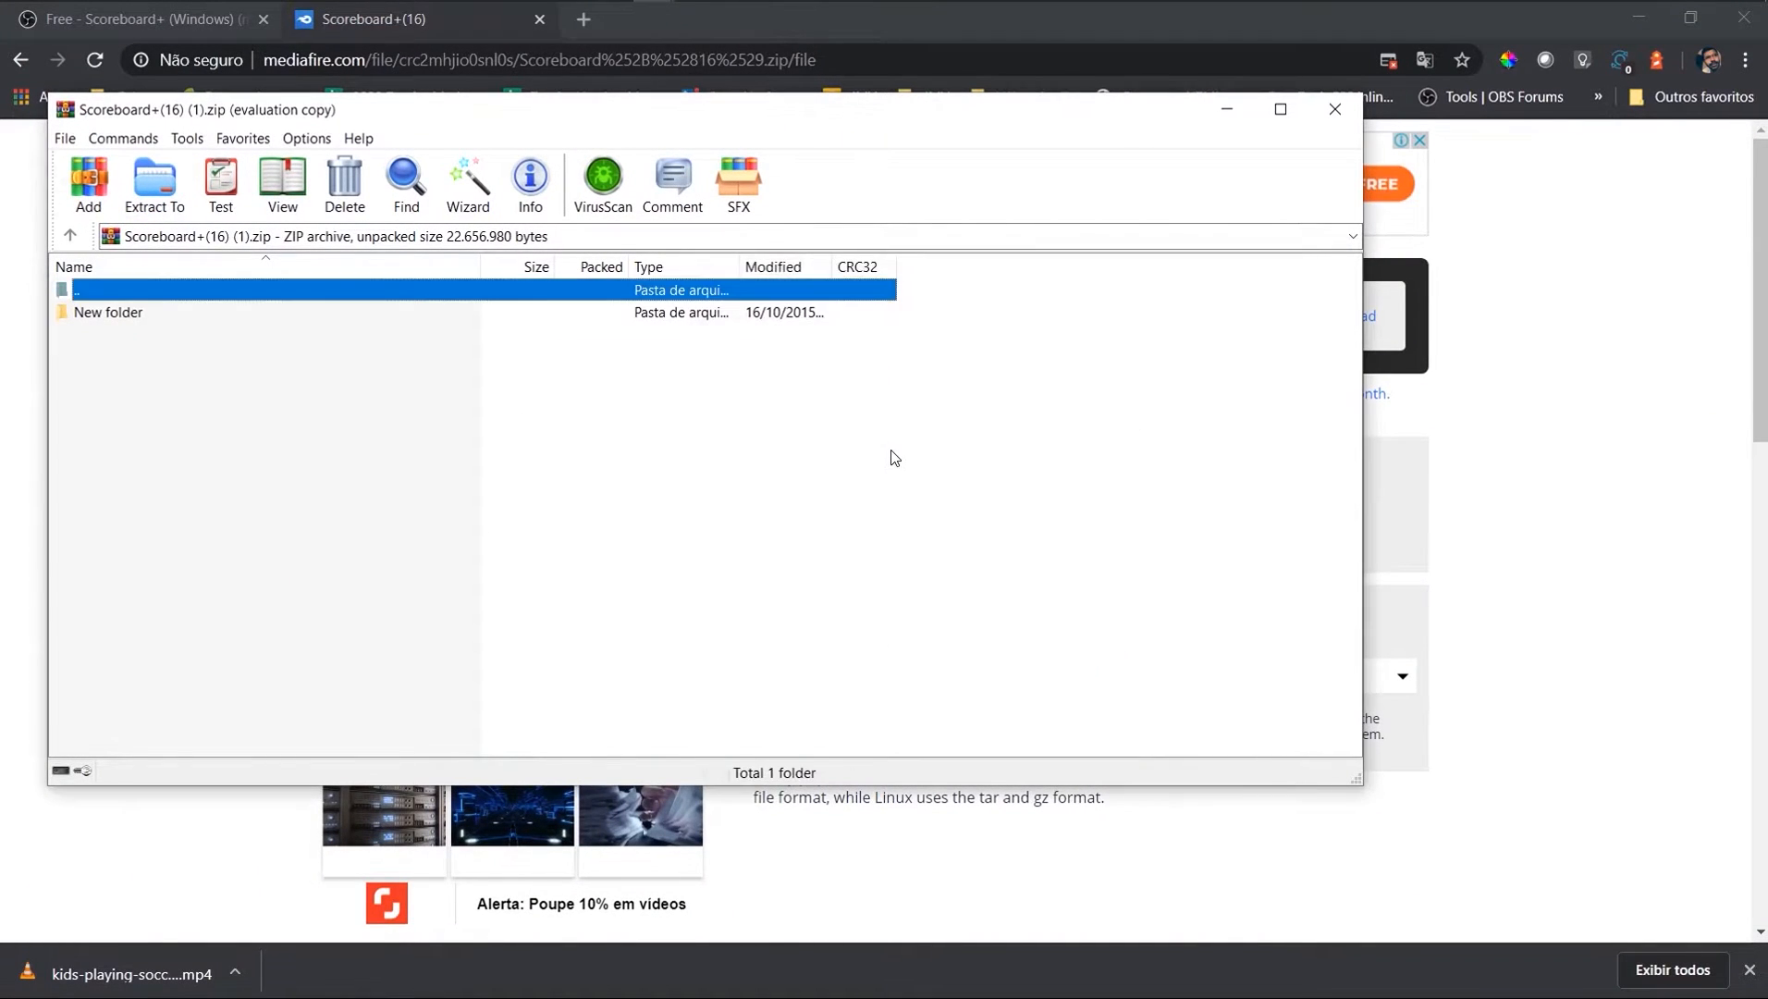
left_click(1334, 118)
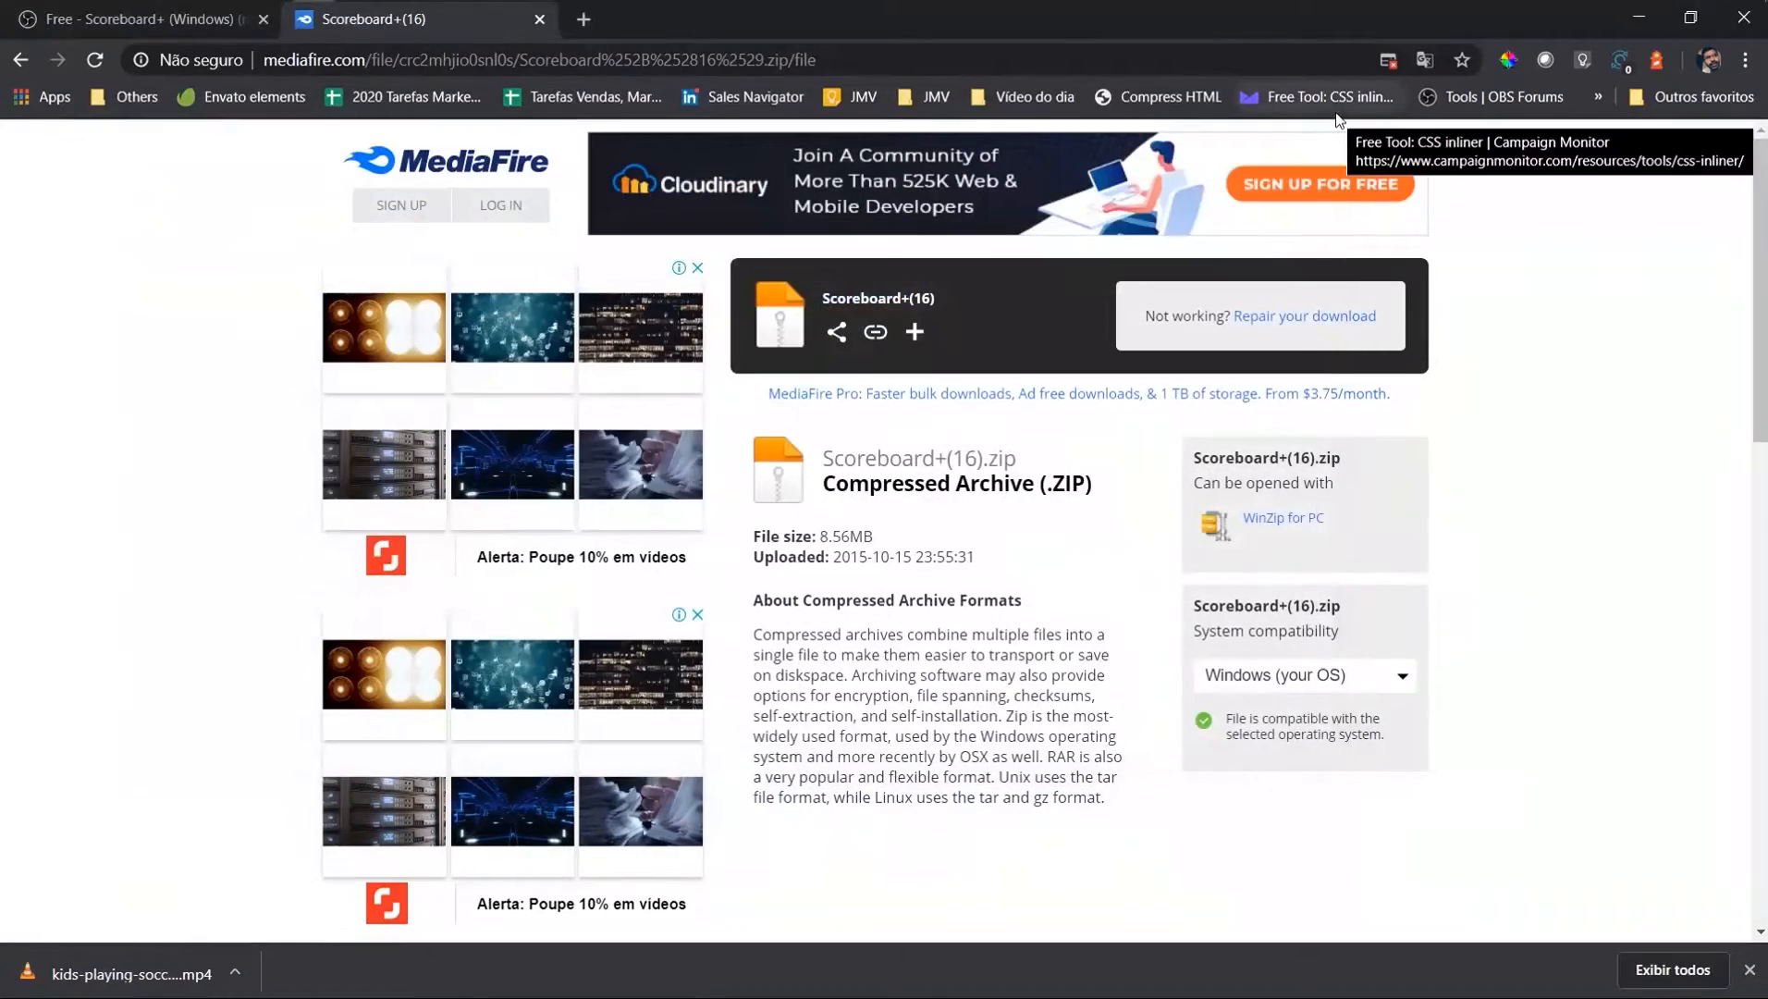
Step: Browse to New folder inside the extracted Scoreboard+(16) (1) folder in Downloads and launch Scoreboard.exe
key("super+e")
key("alt+d")
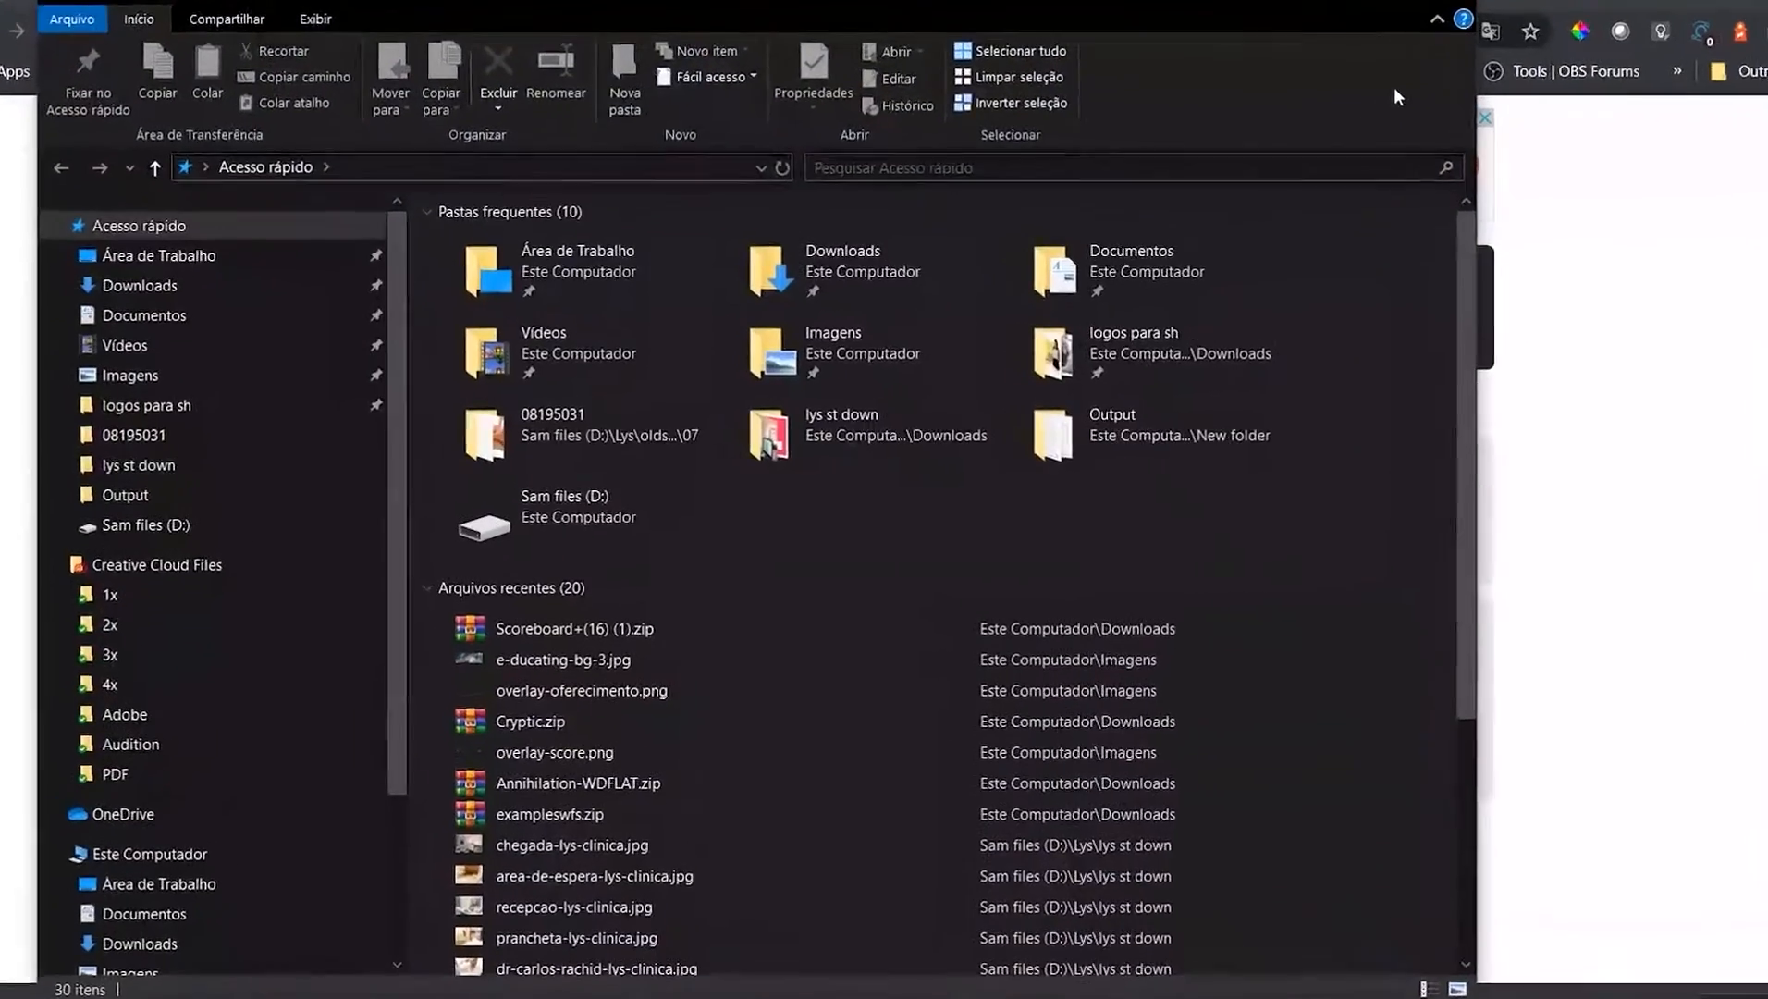
type("C:\\Users\\Samuel\\Downloads\\Scoreboard+(16) (1)")
key("Return")
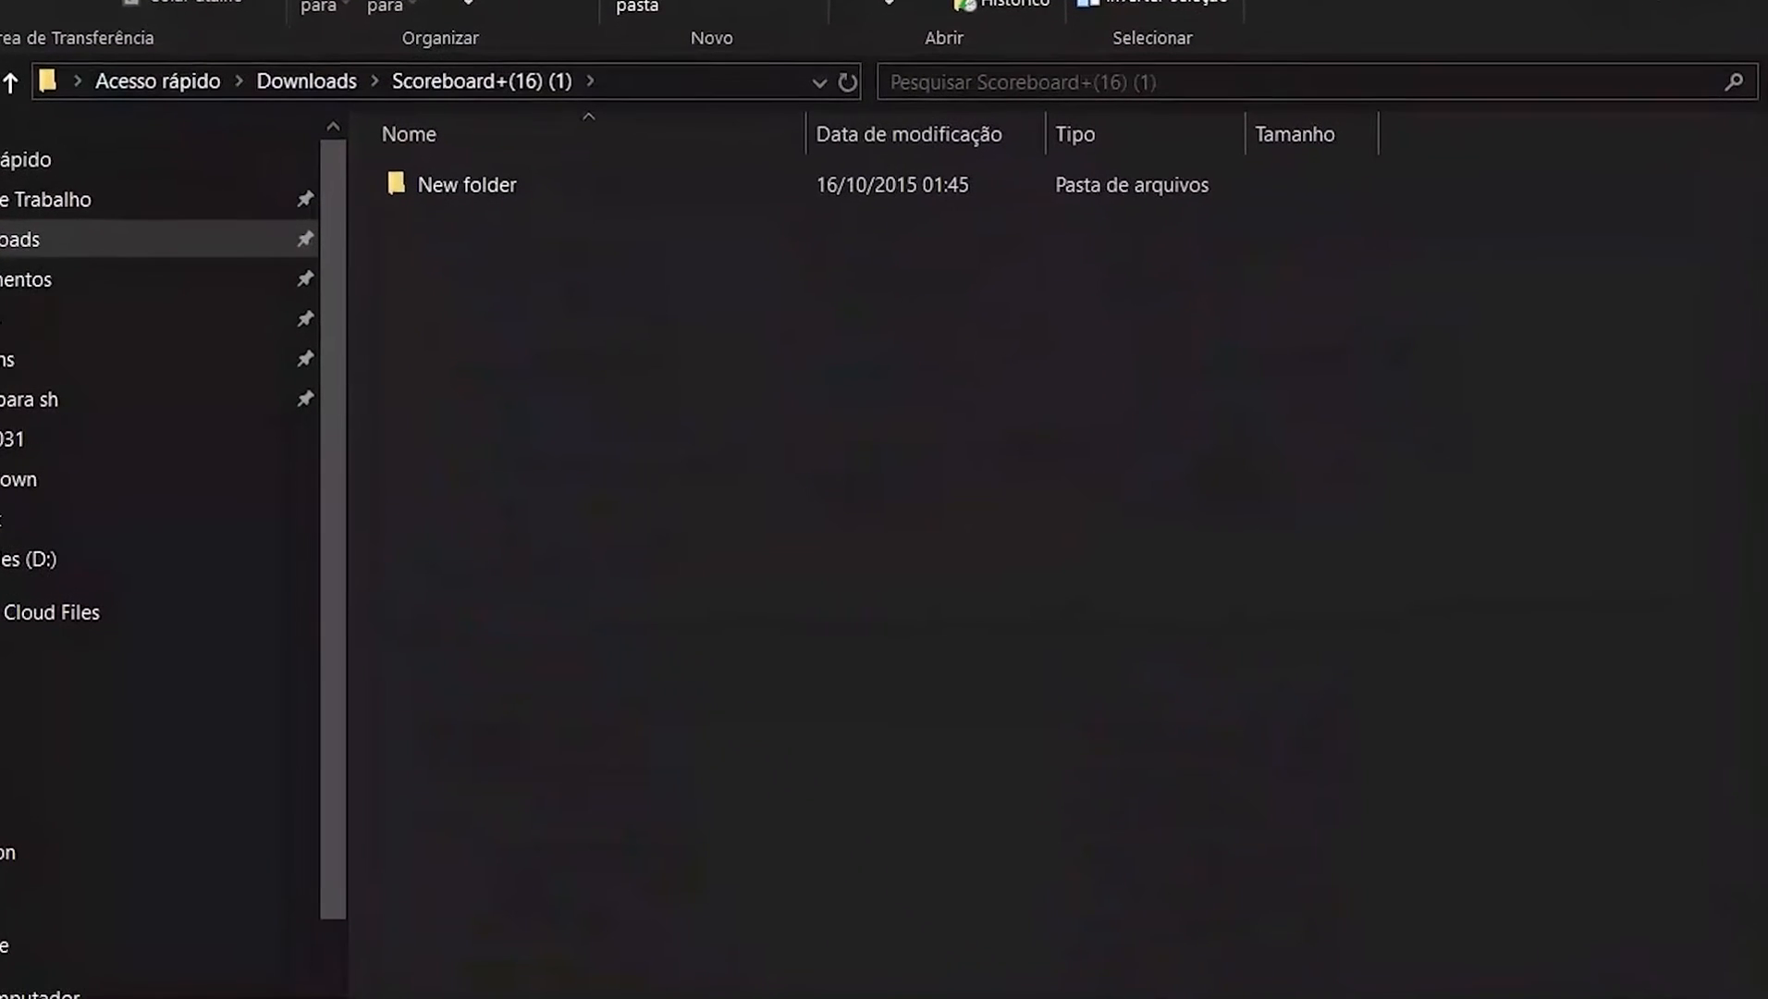
double_click(470, 185)
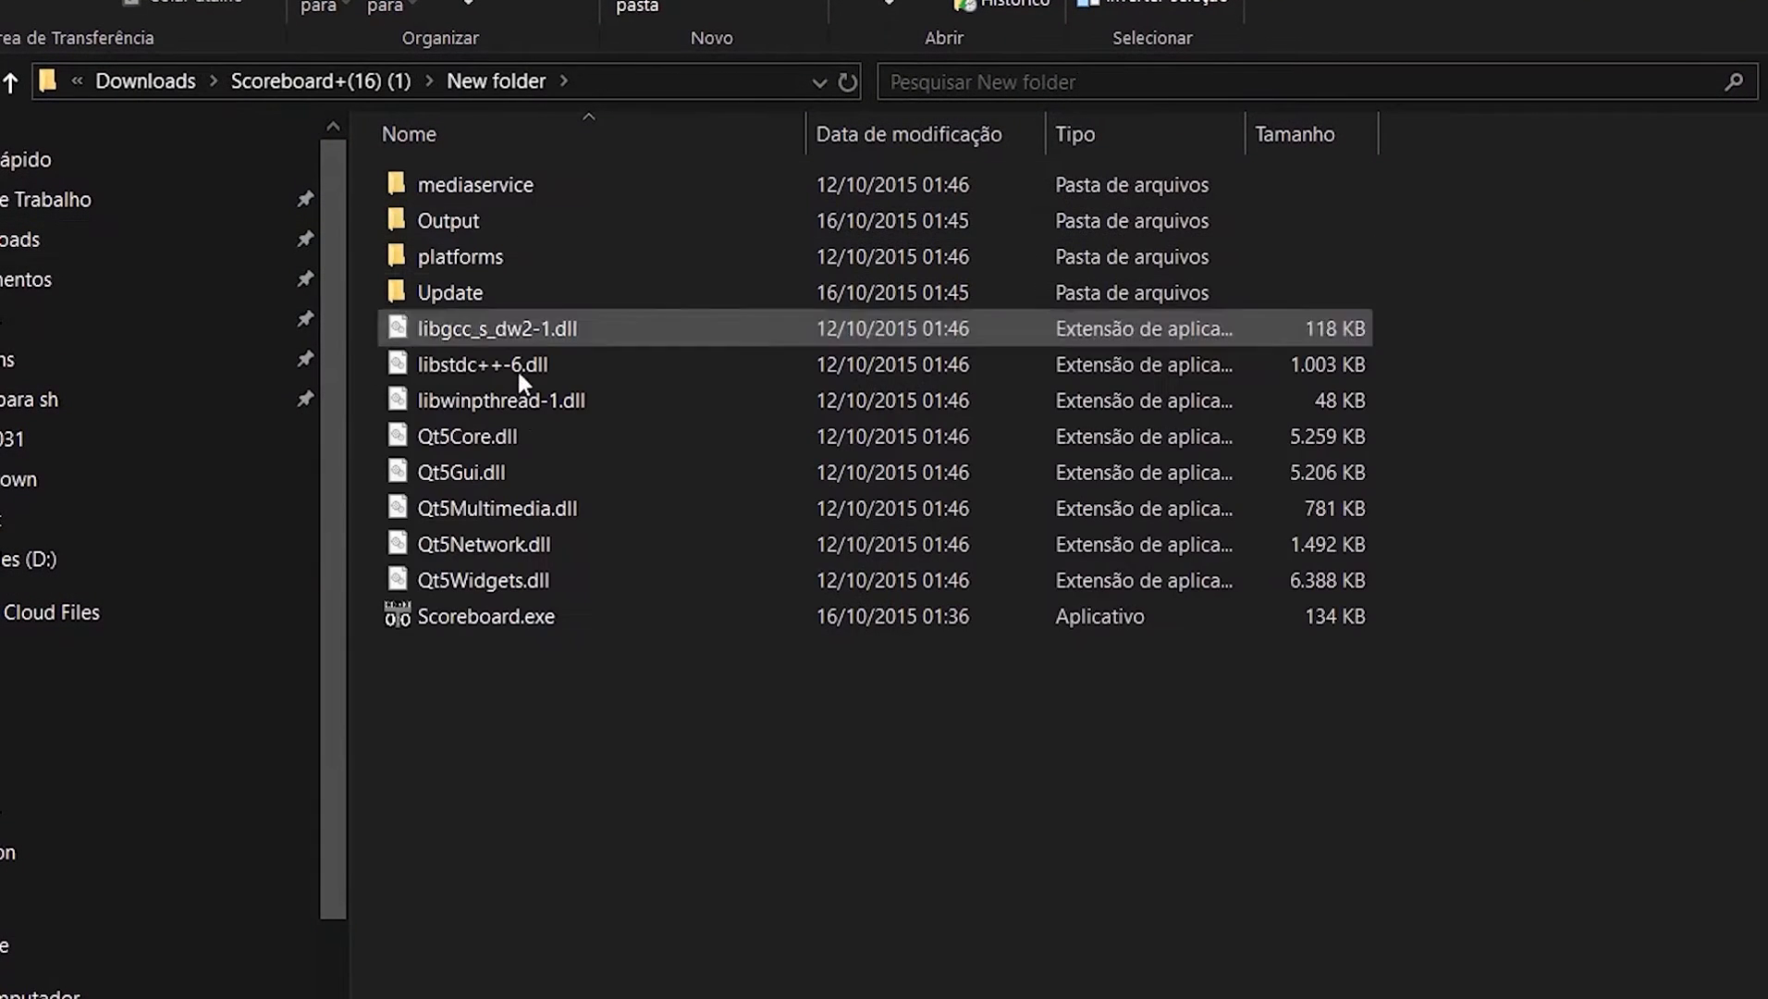
double_click(478, 632)
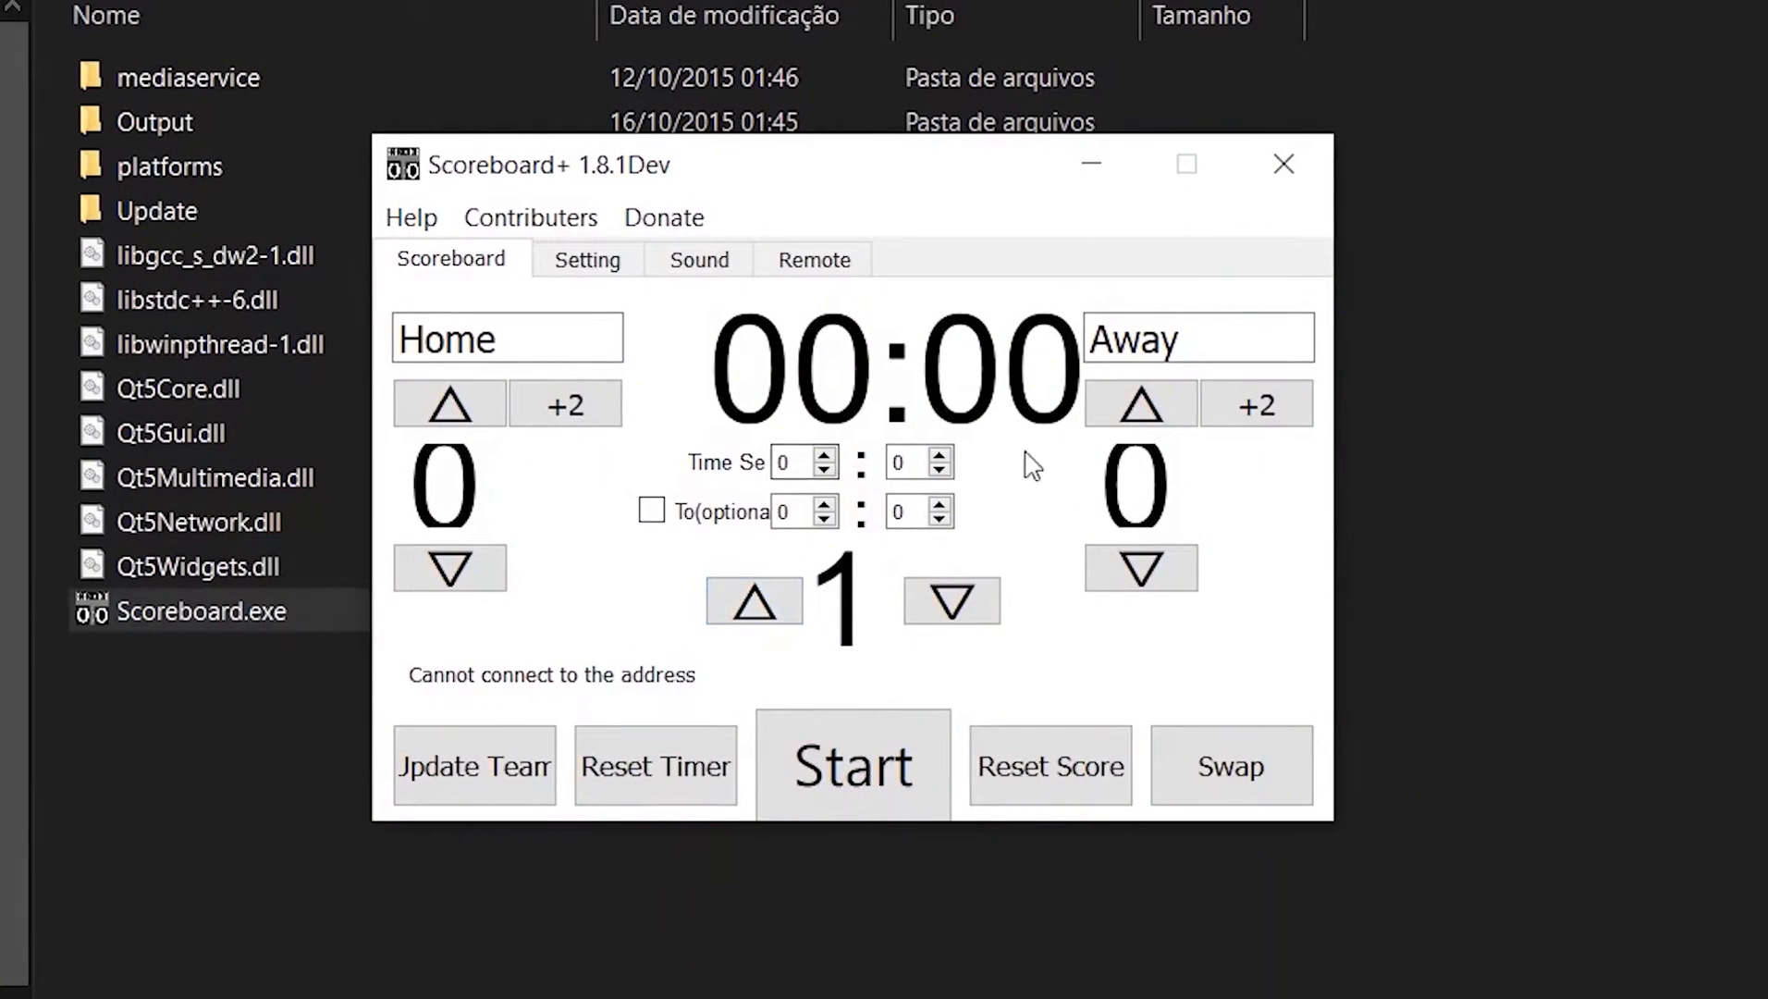
Step: Name the home team Cruzeiro and the away team Atlético, and apply the team update
left_click_drag(555, 347, 344, 357)
type("Cruzeiro")
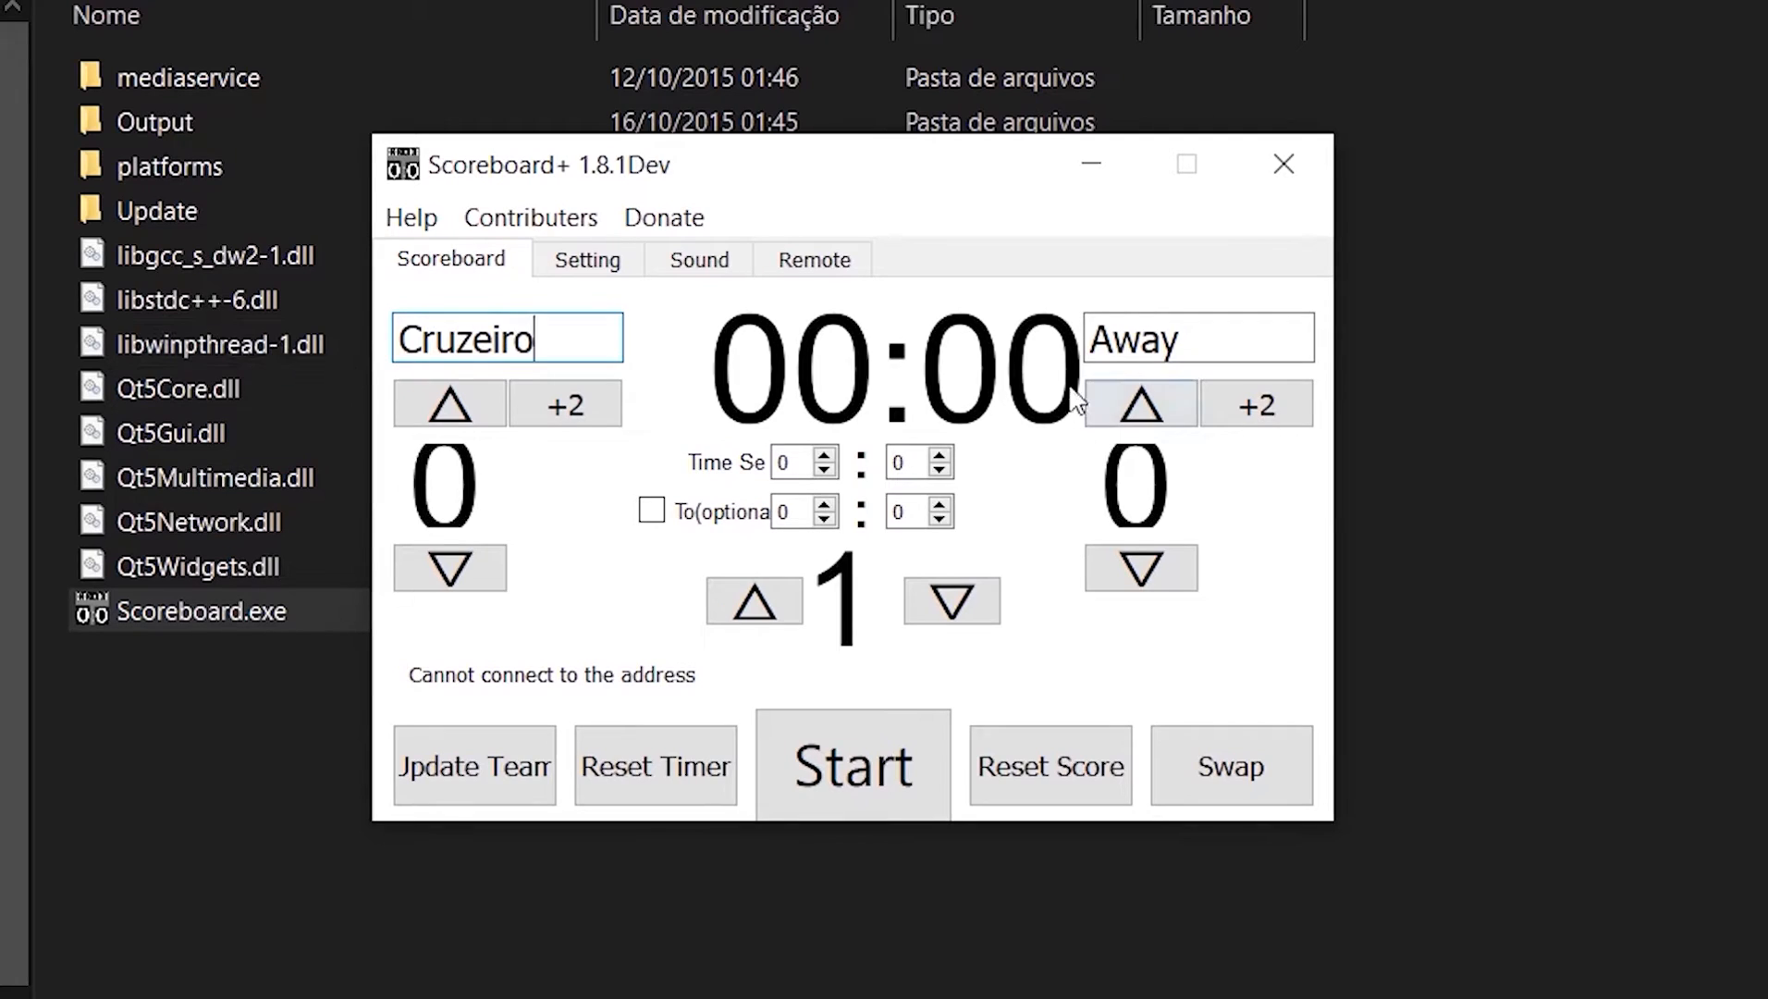
double_click(1164, 342)
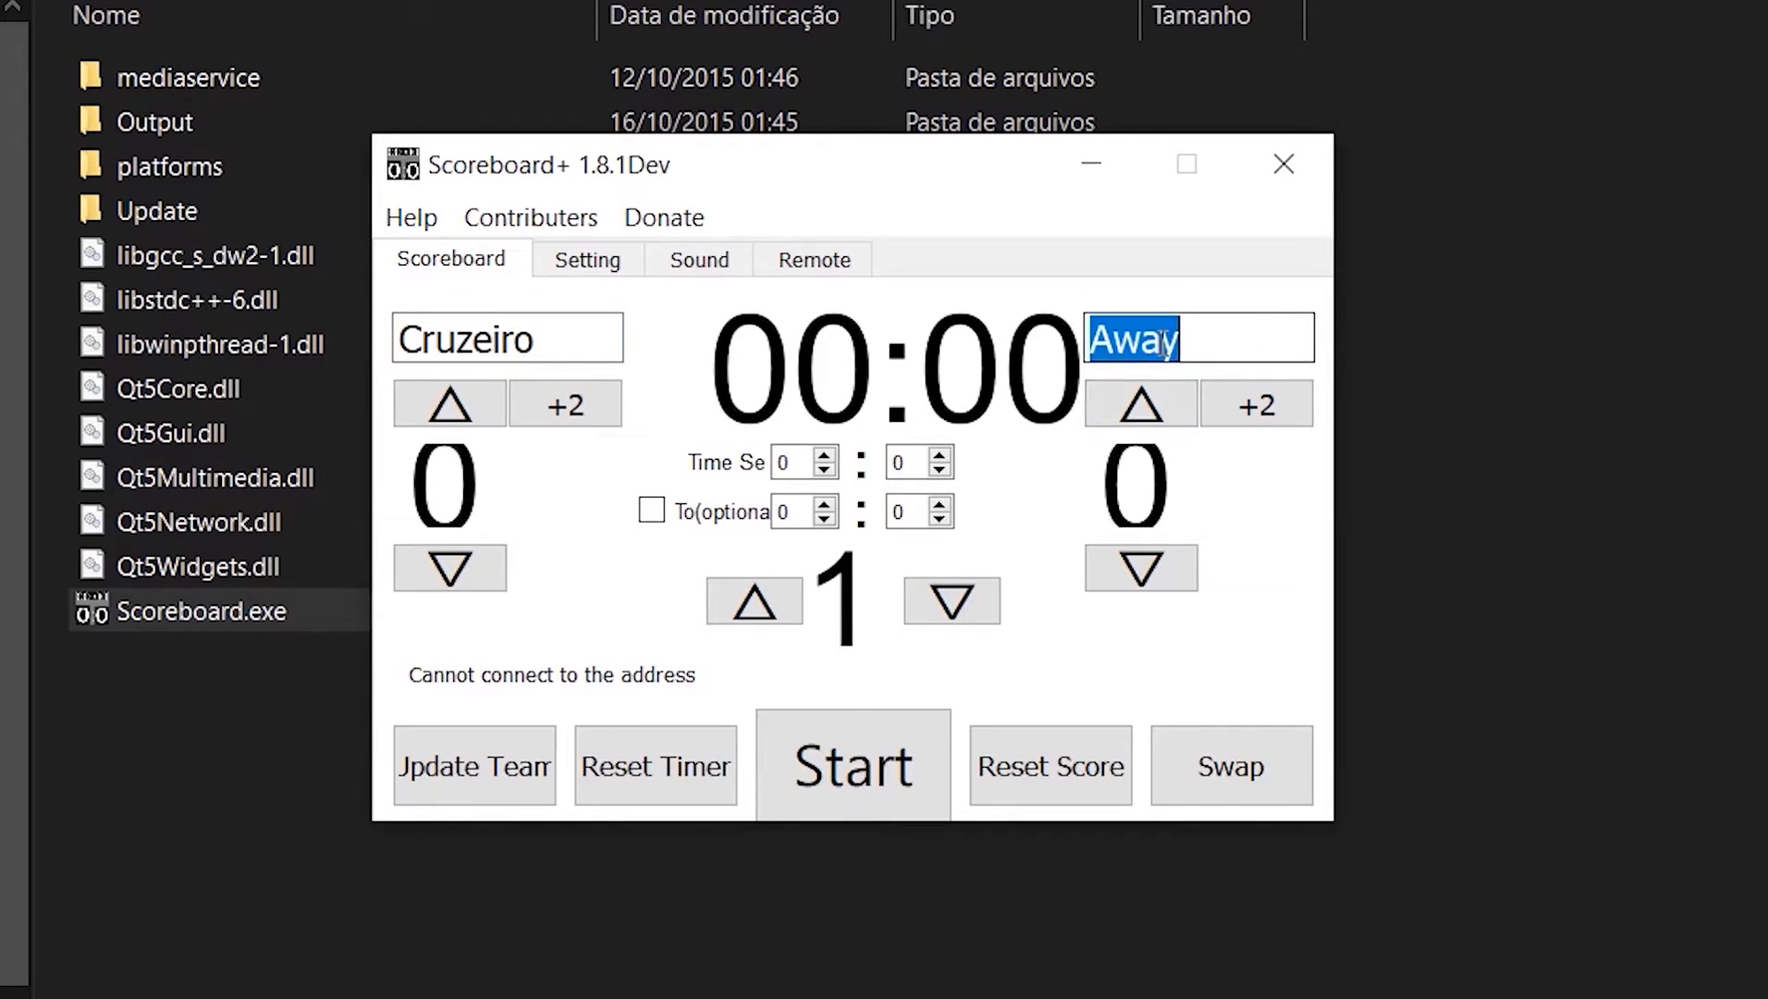
type("Atl")
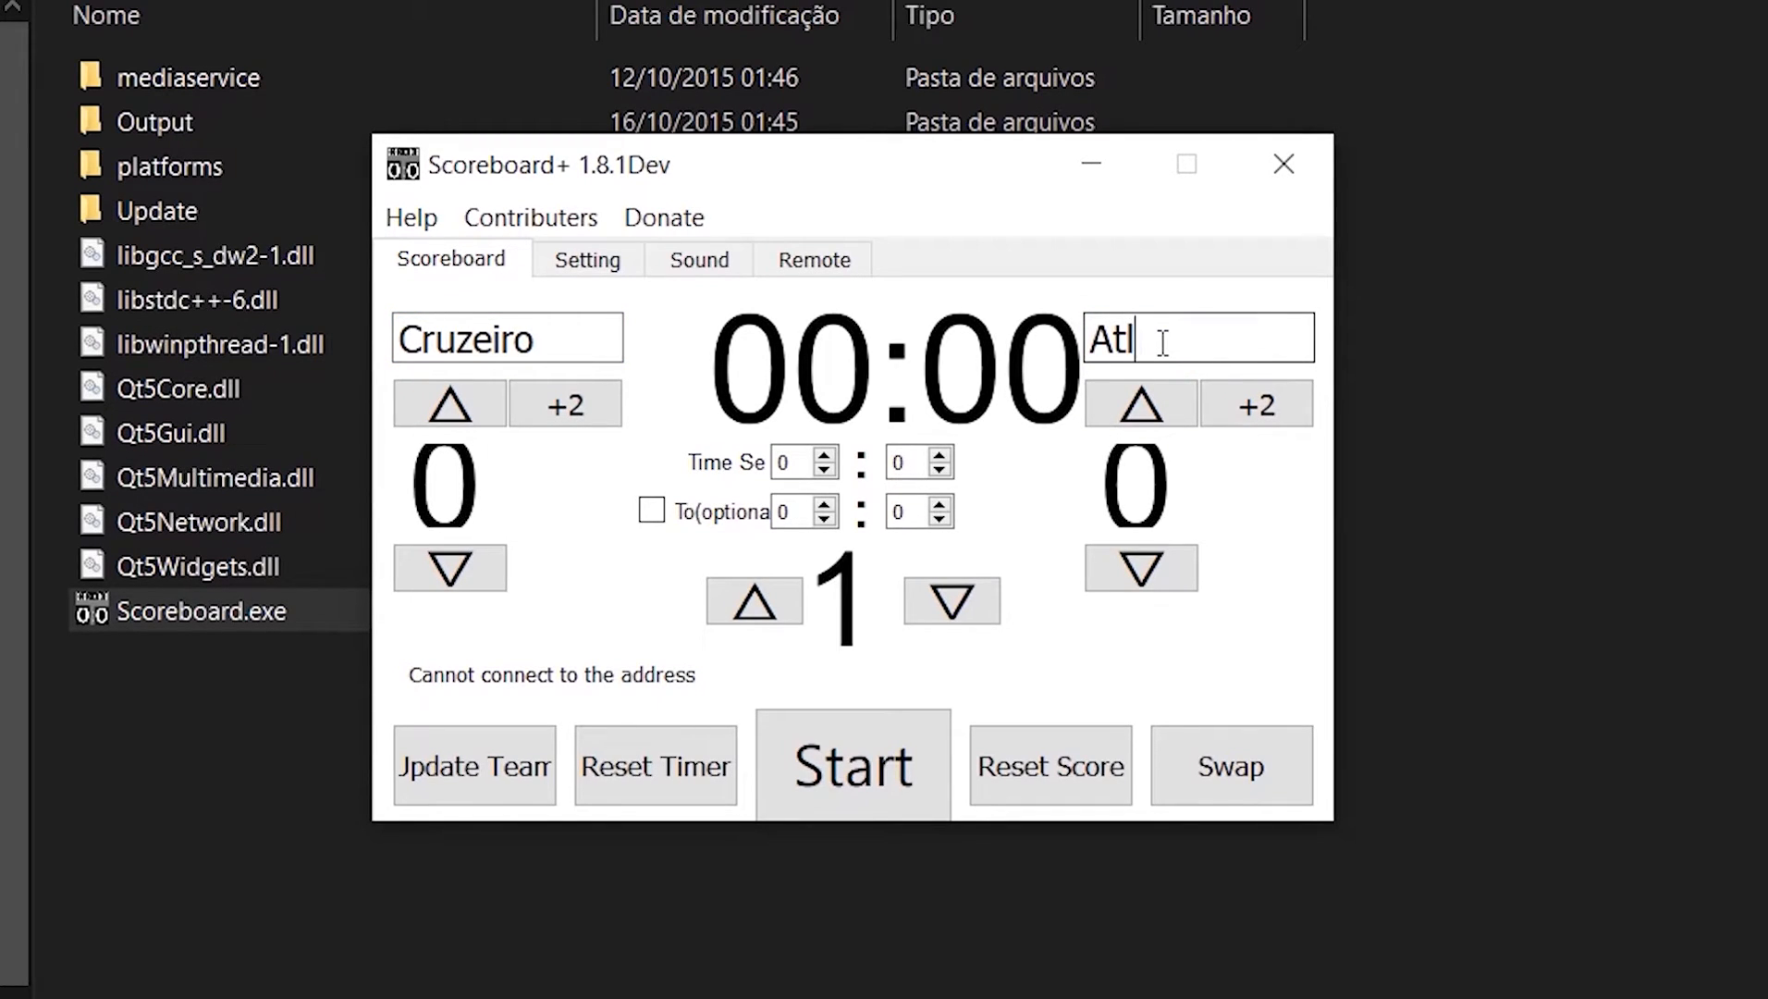
type("ético")
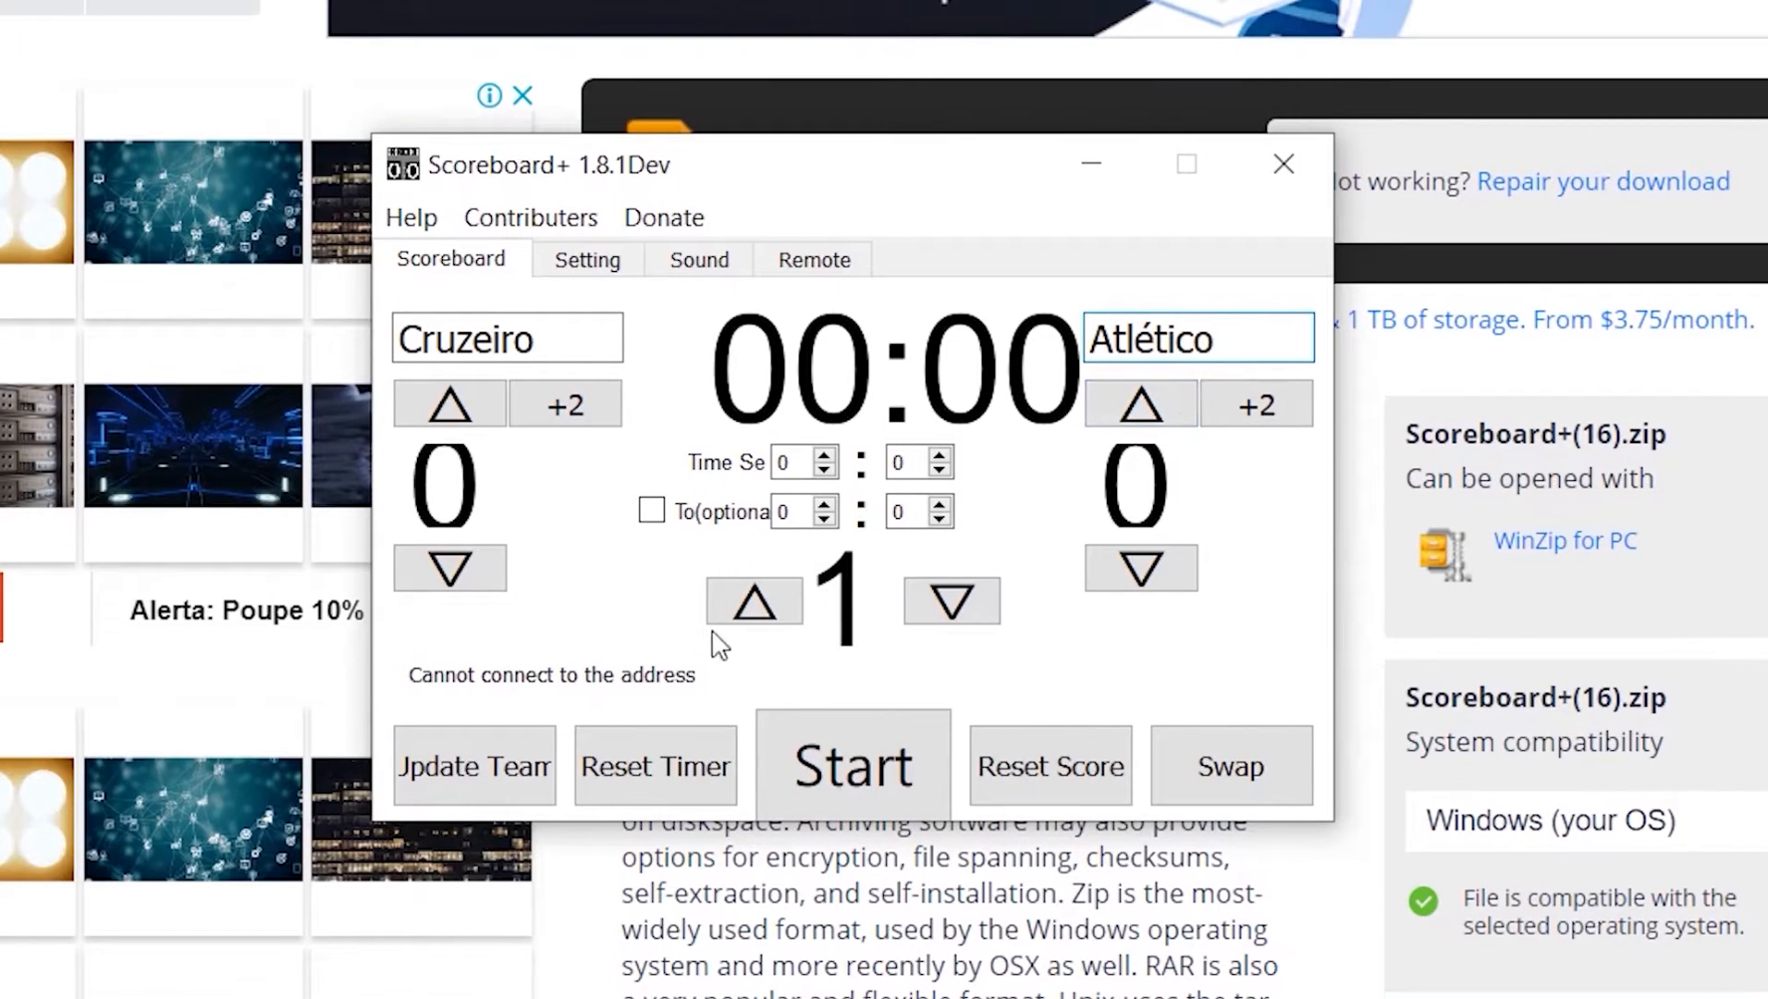
left_click(457, 338)
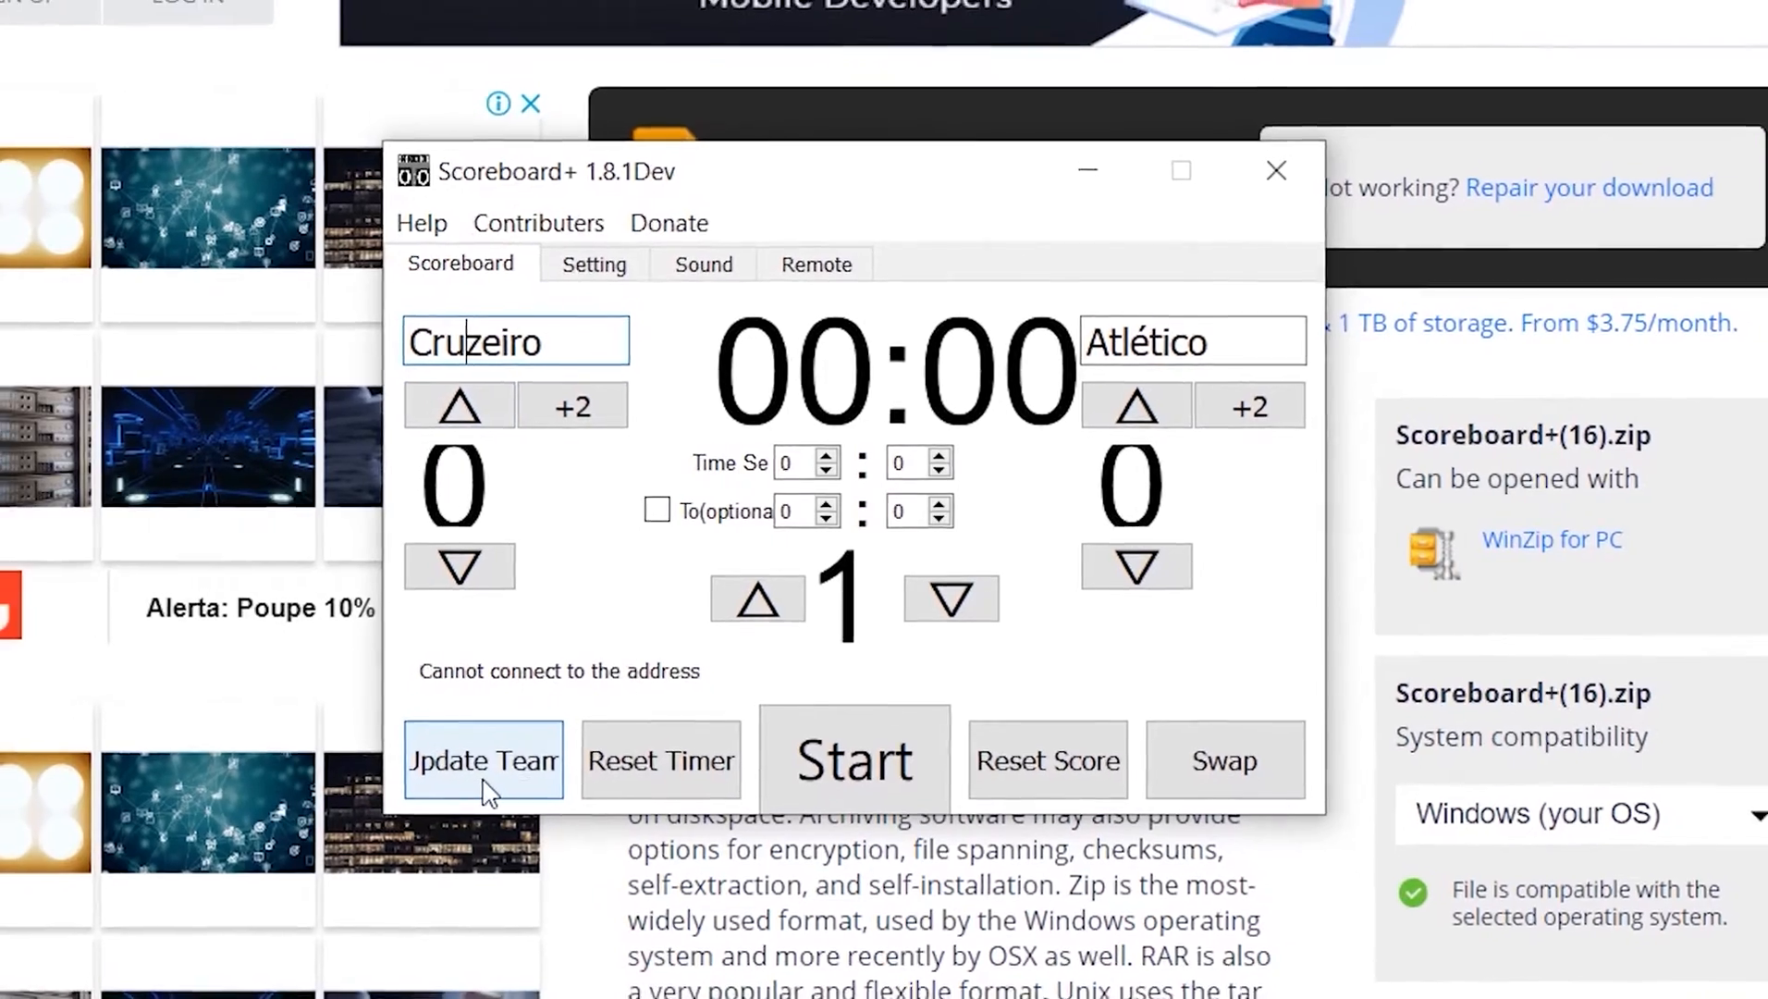
left_click(487, 786)
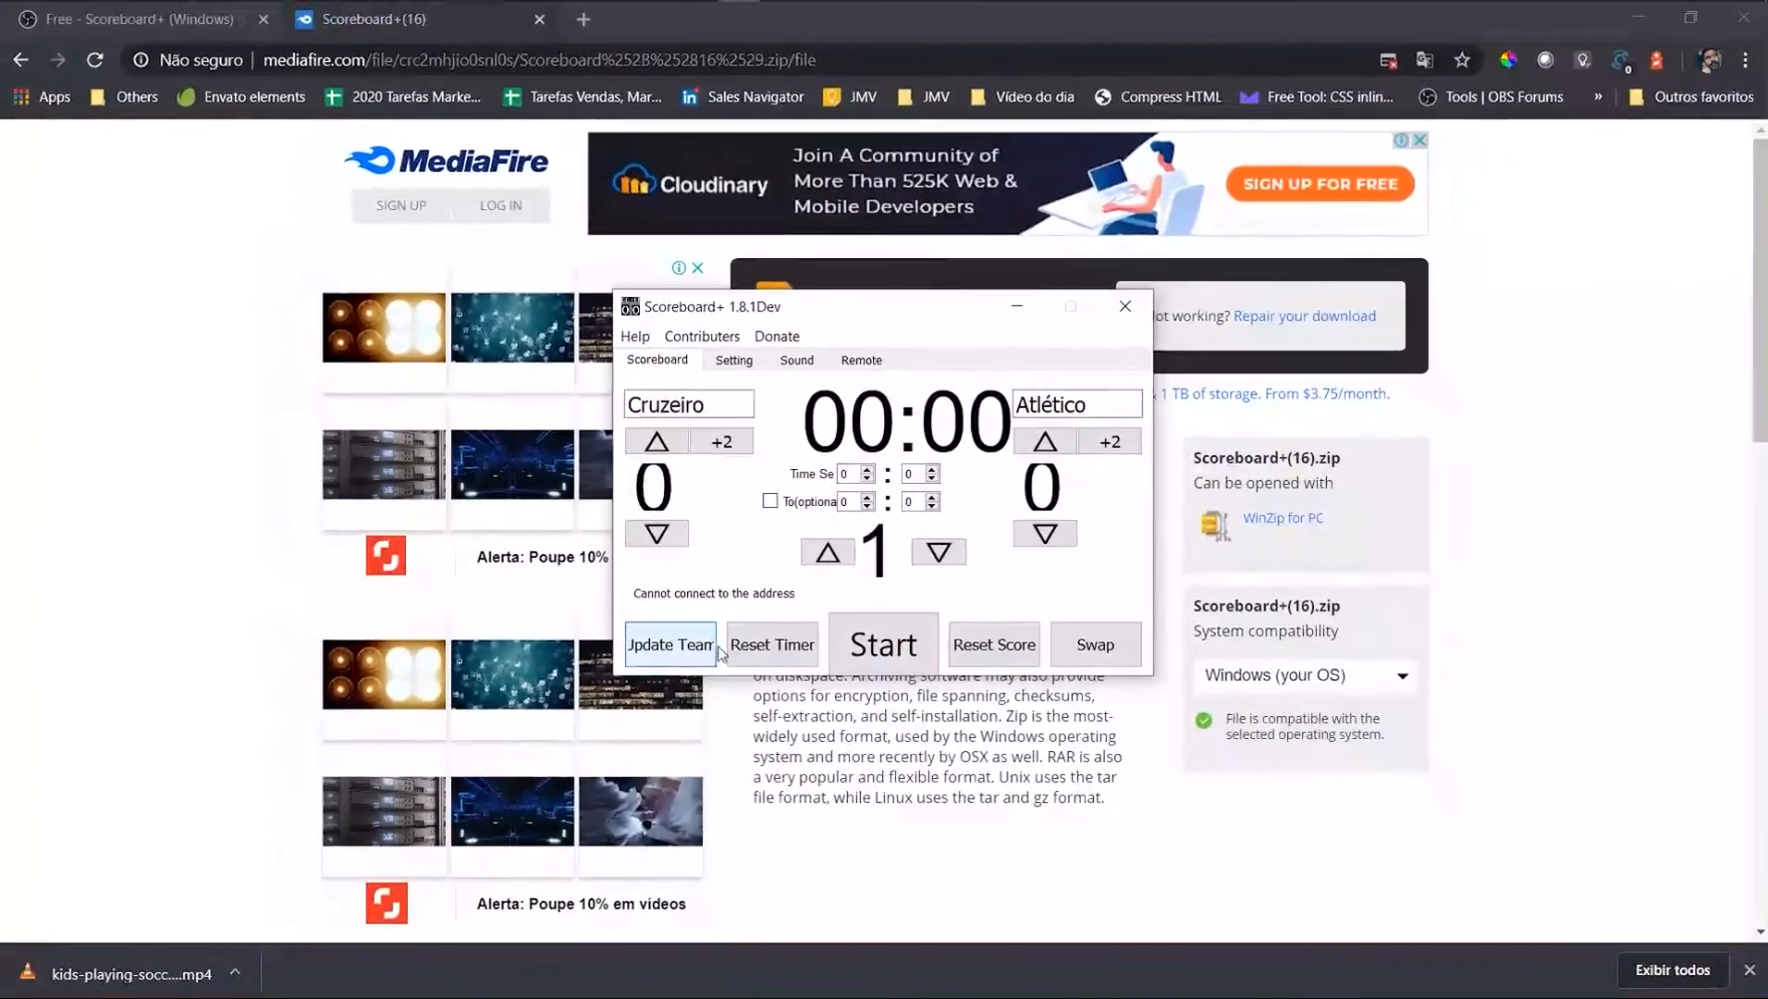
Step: Minimise the browser and set the timer's optional end time to 45 minutes, leaving that option unticked
left_click(1640, 17)
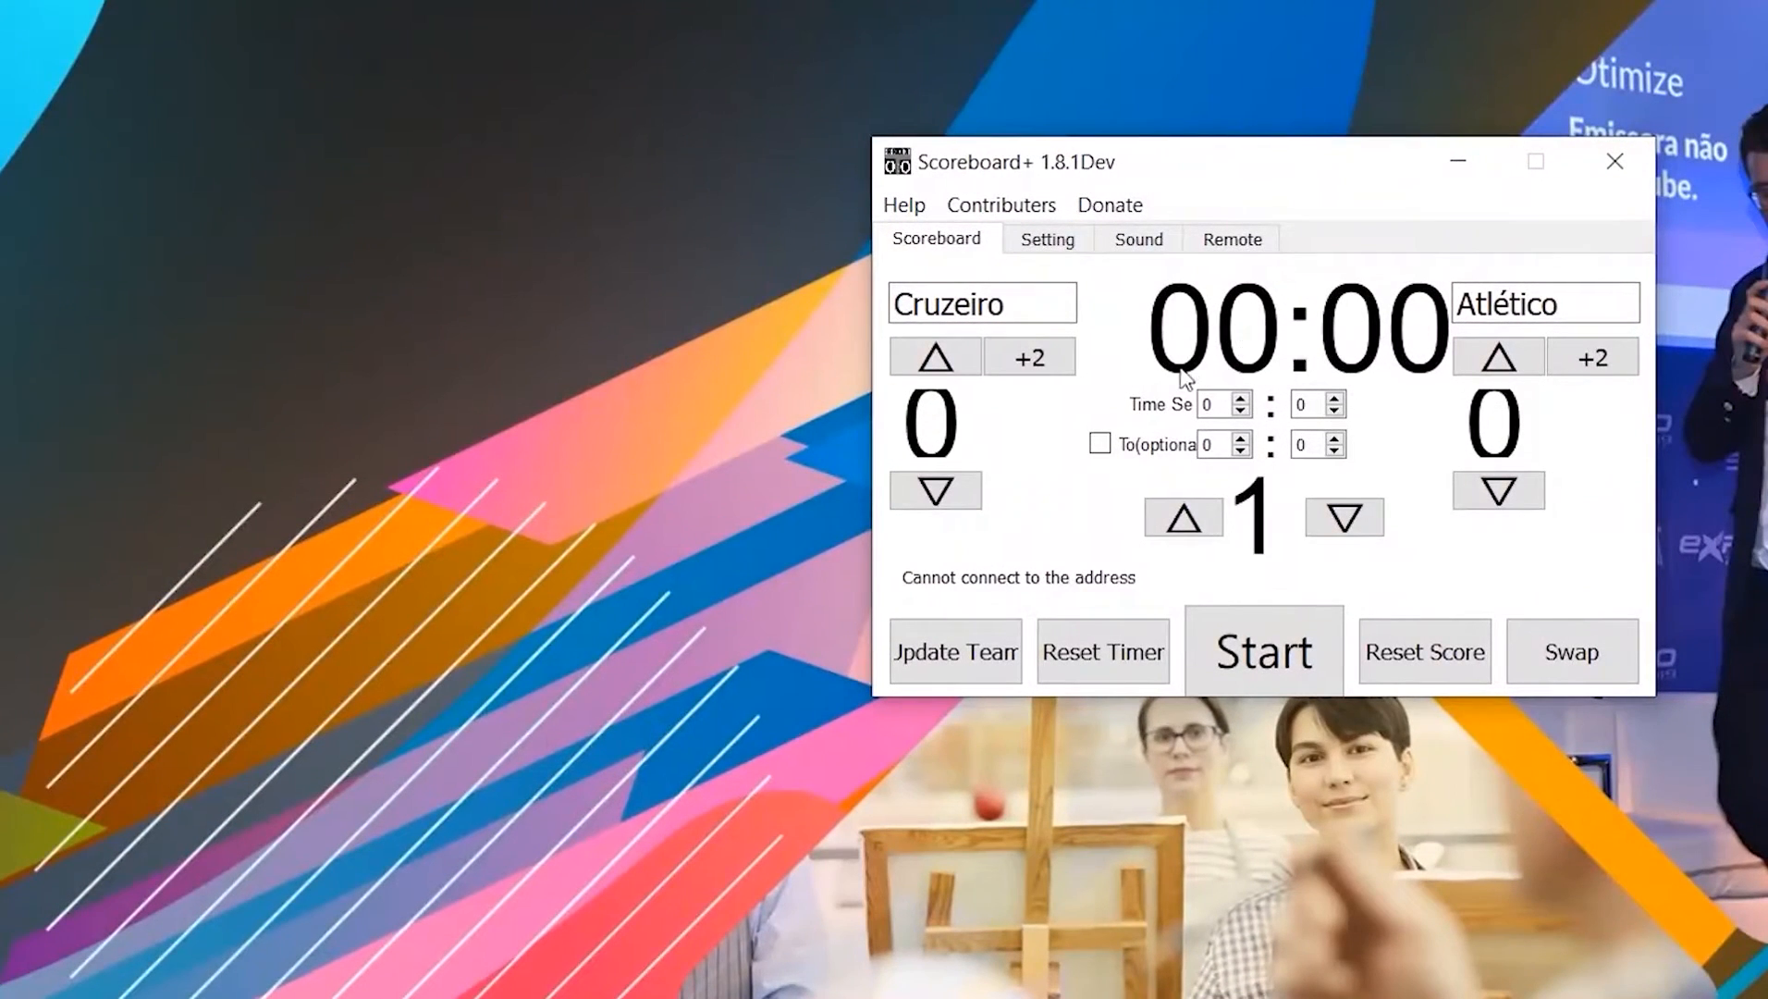
double_click(1208, 444)
left_click(1101, 443)
left_click(1099, 450)
Step: Raise Cruzeiro's score to 4 and lower it back to 0
left_click(952, 372)
left_click(952, 372)
left_click(952, 372)
left_click(953, 372)
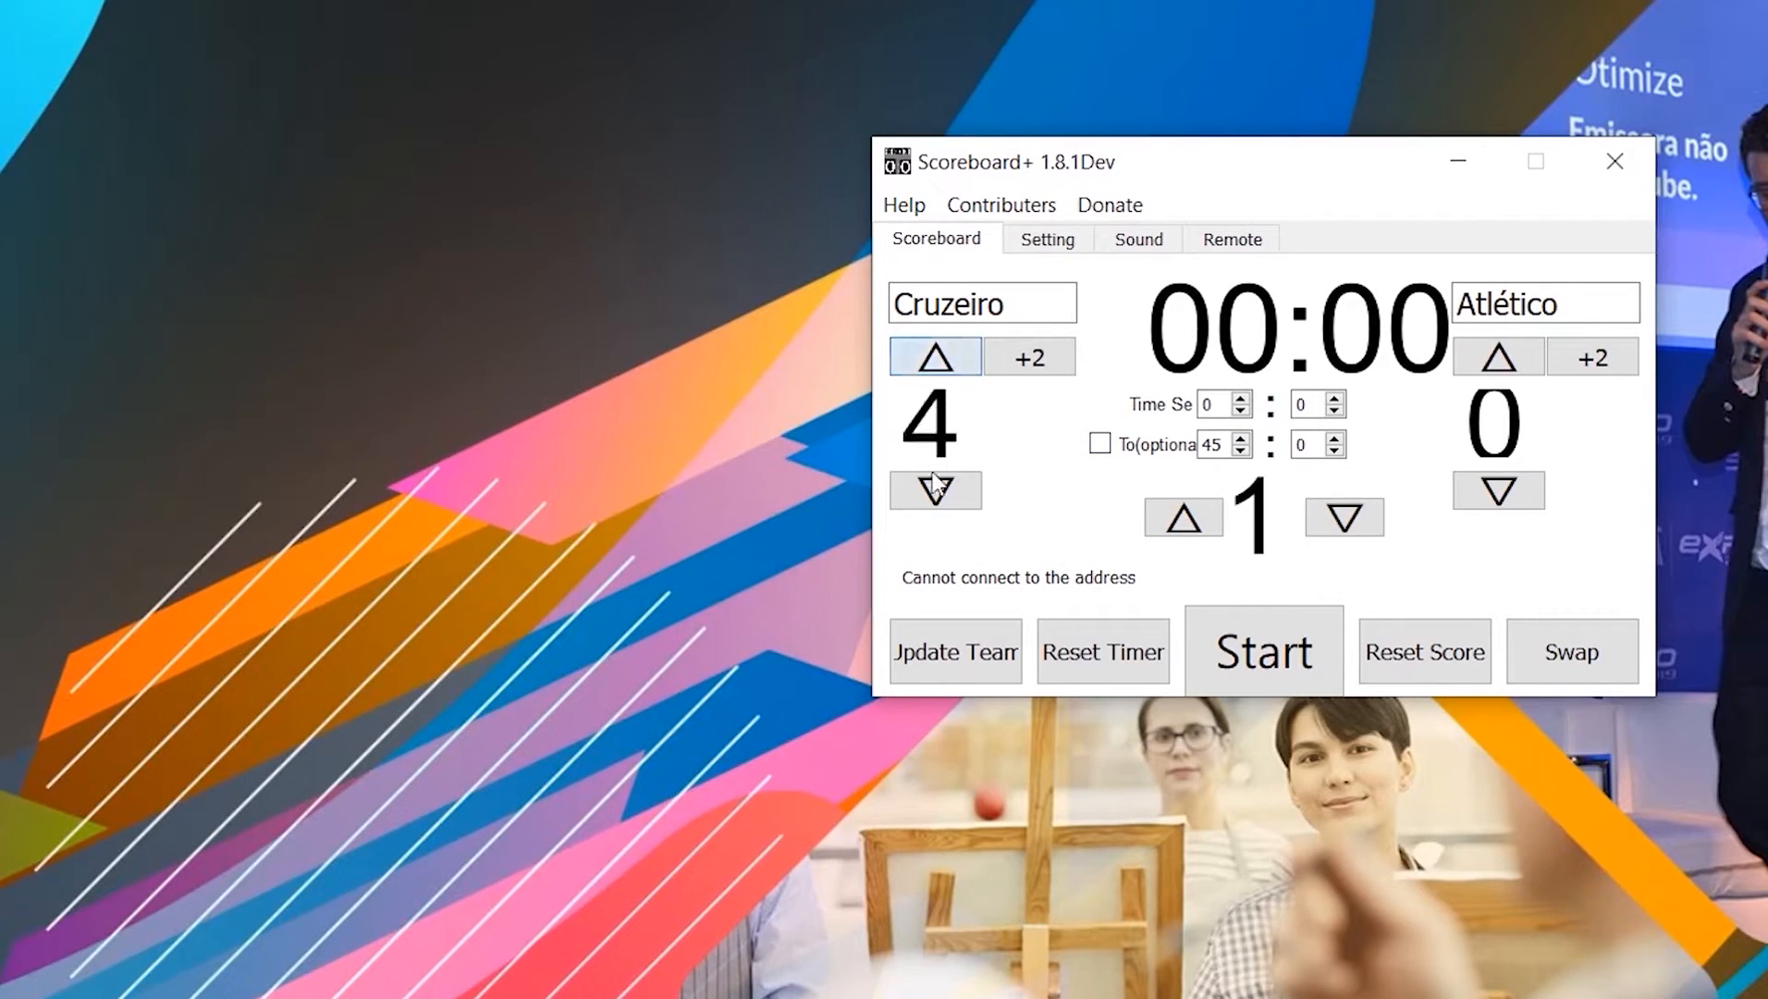
left_click(939, 500)
left_click(938, 500)
left_click(938, 504)
left_click(939, 504)
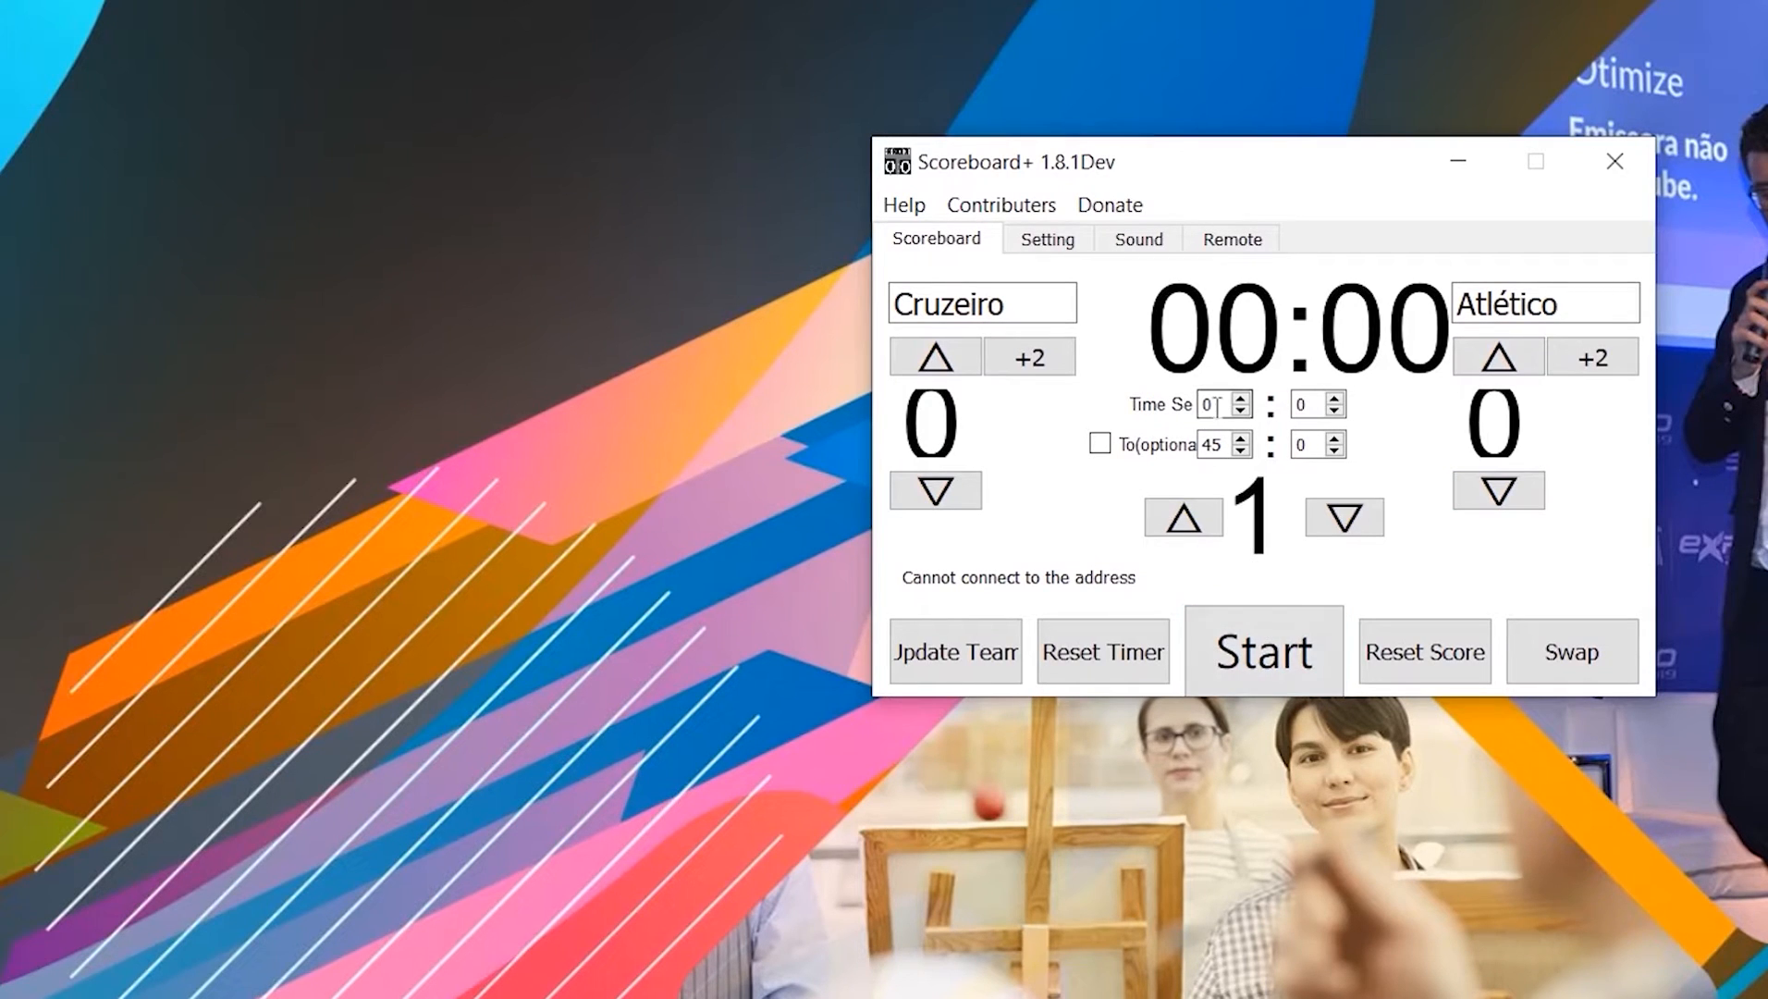
Step: Enable the Stopwatch option in the Scoreboard+ settings and return to the main scoreboard view
left_click(1051, 242)
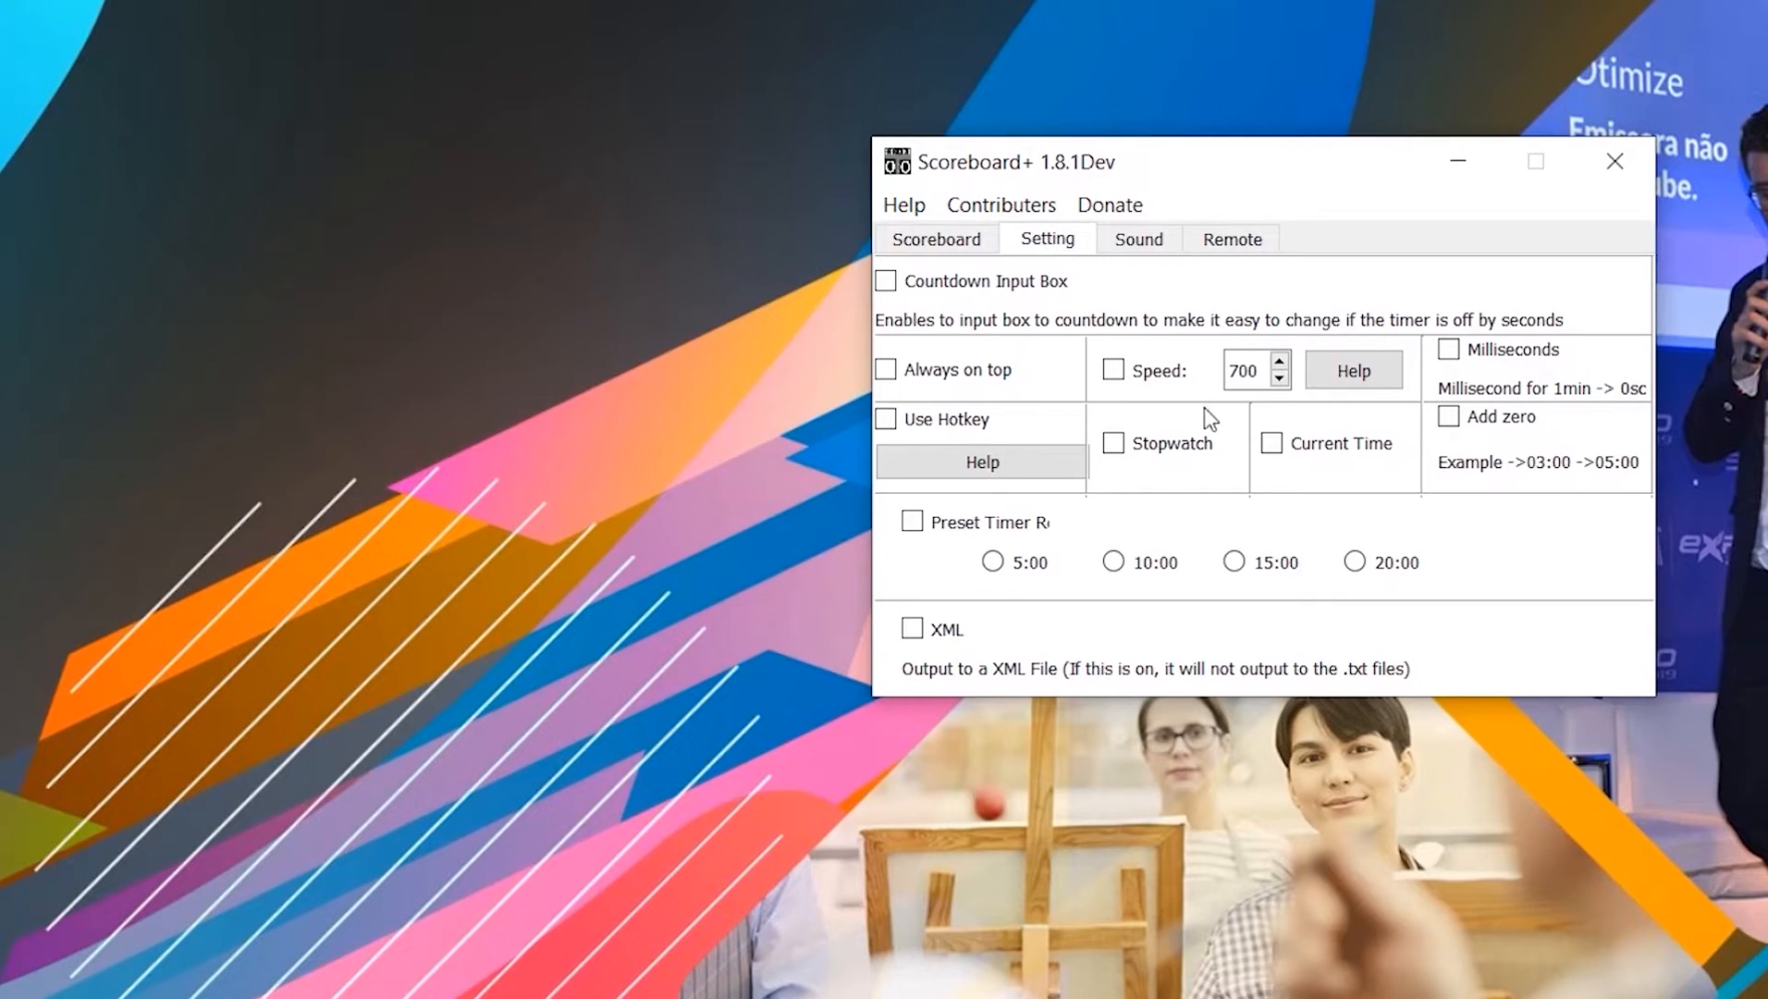
left_click(1135, 452)
left_click(971, 246)
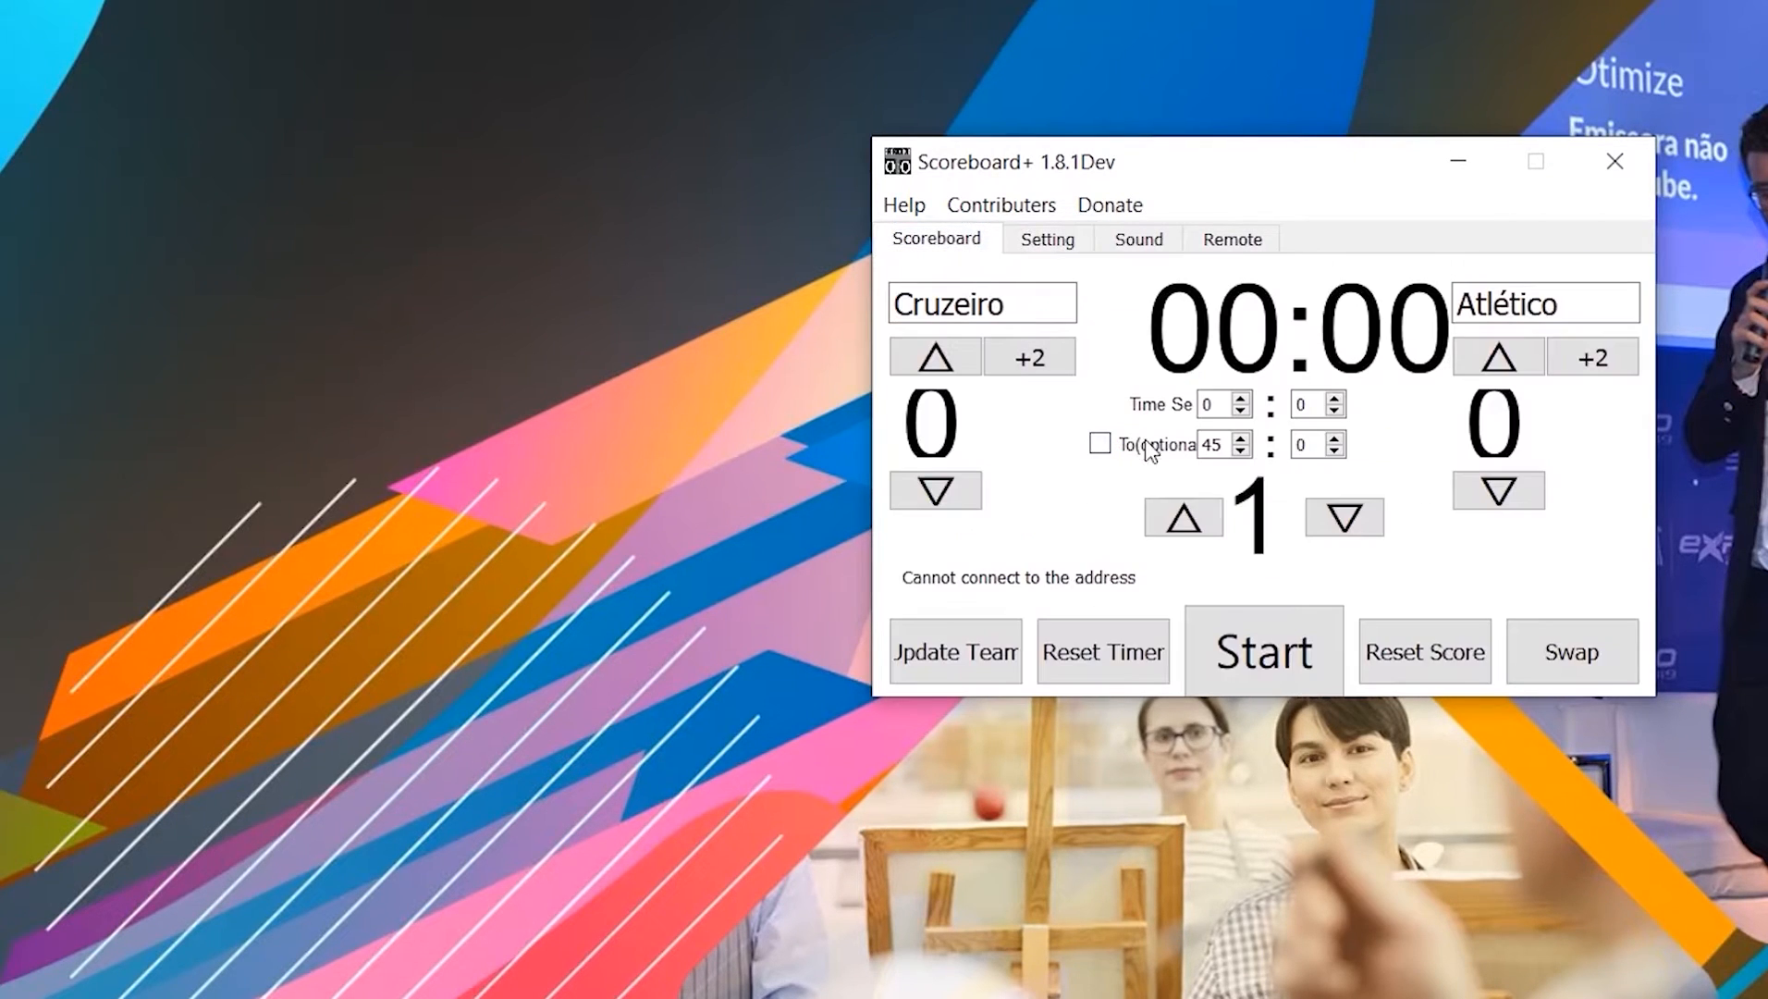
Step: Test the match timer by starting it, stopping it and resetting it
left_click(1239, 650)
scroll(1208, 427, "up", 2)
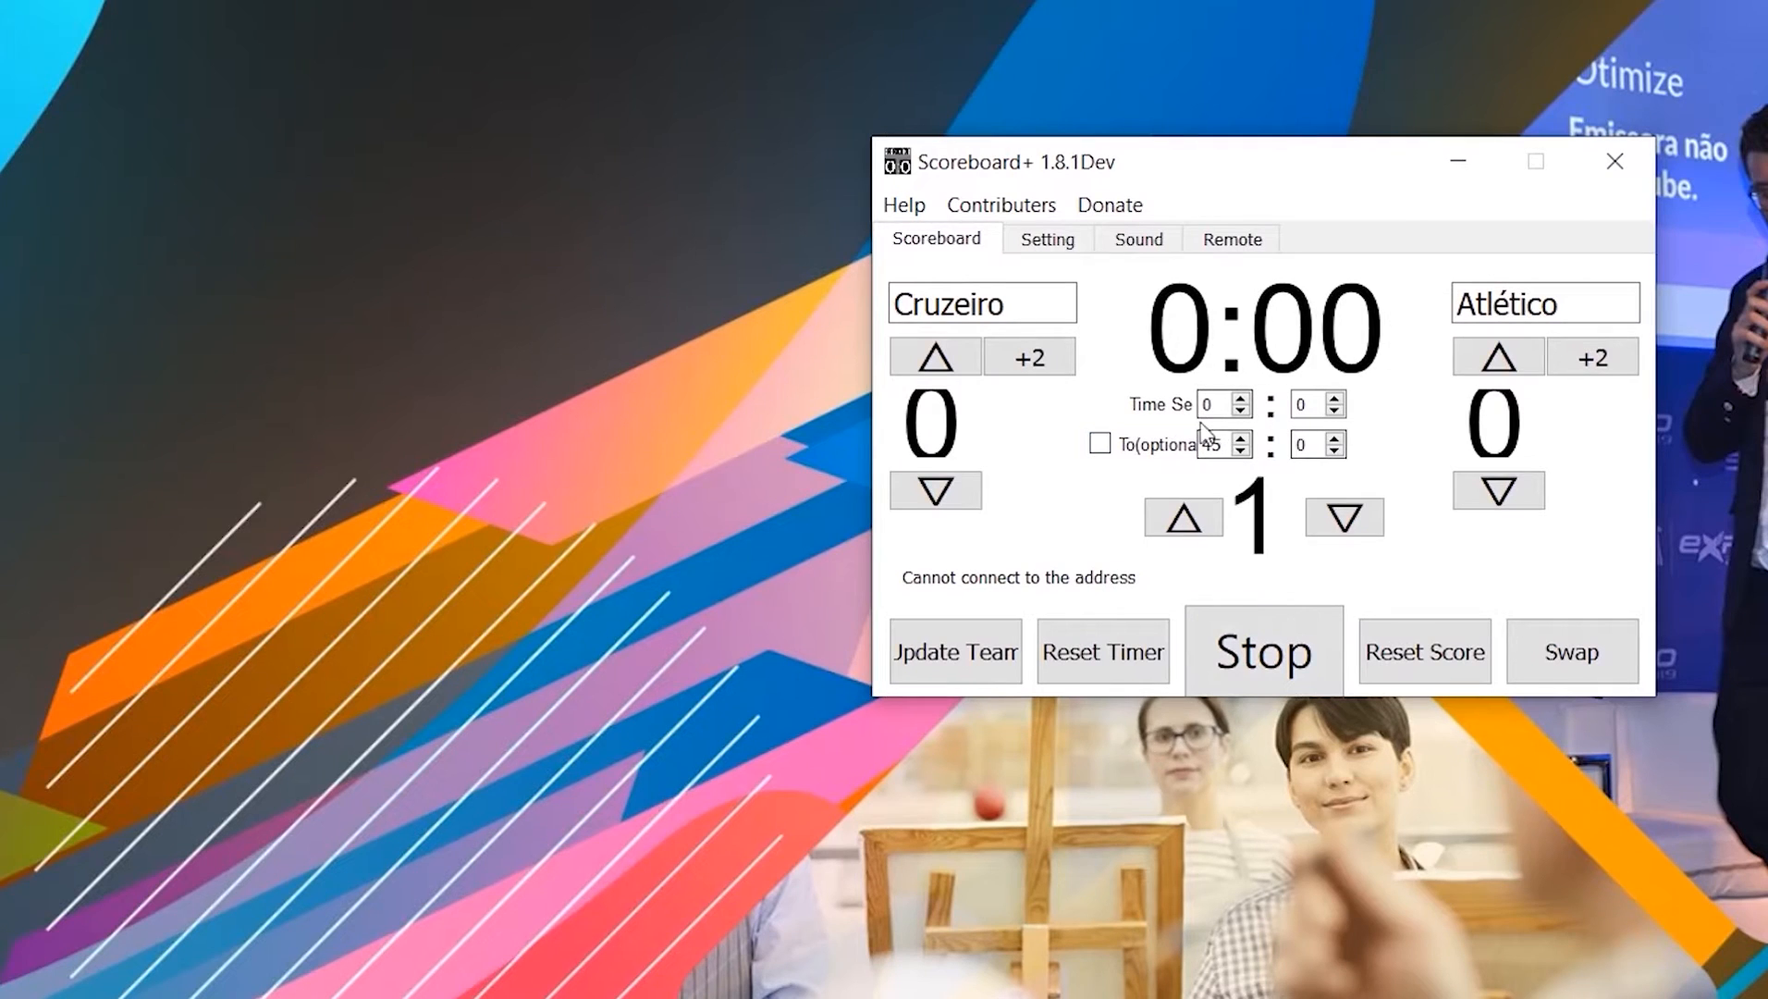
left_click(1259, 655)
left_click(1104, 665)
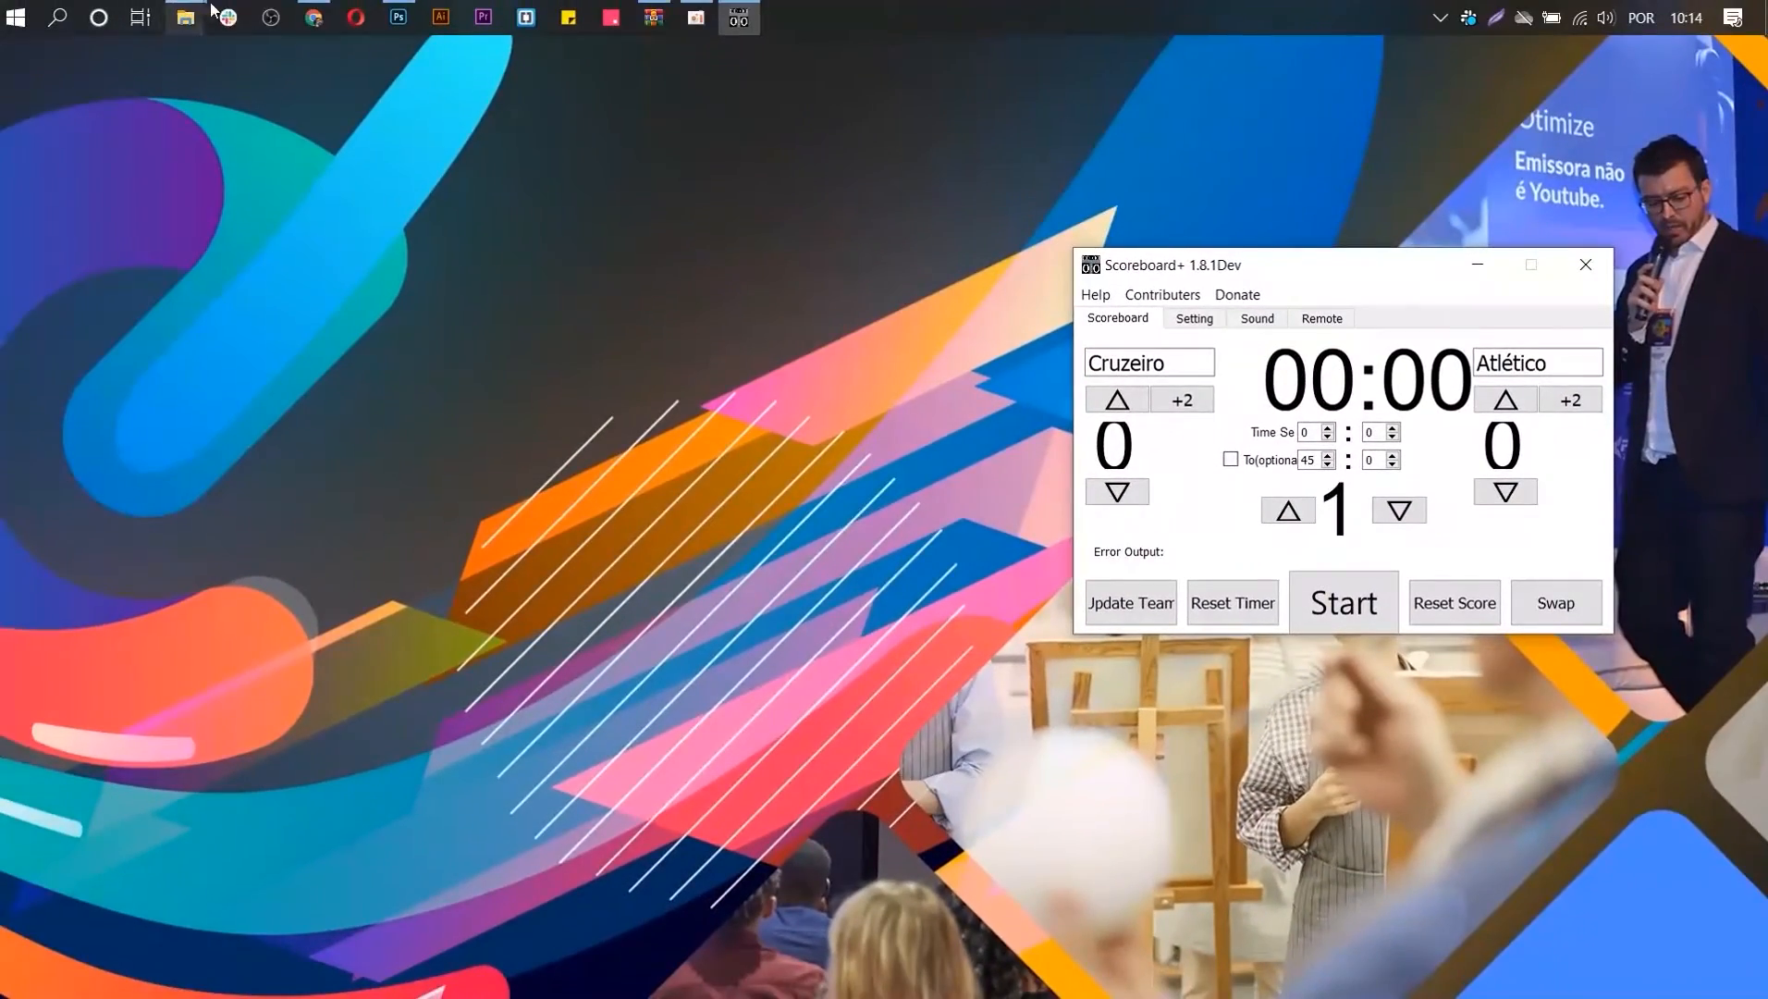
Step: Switch to OBS and add a new scene named Esporte
left_click(352, 65)
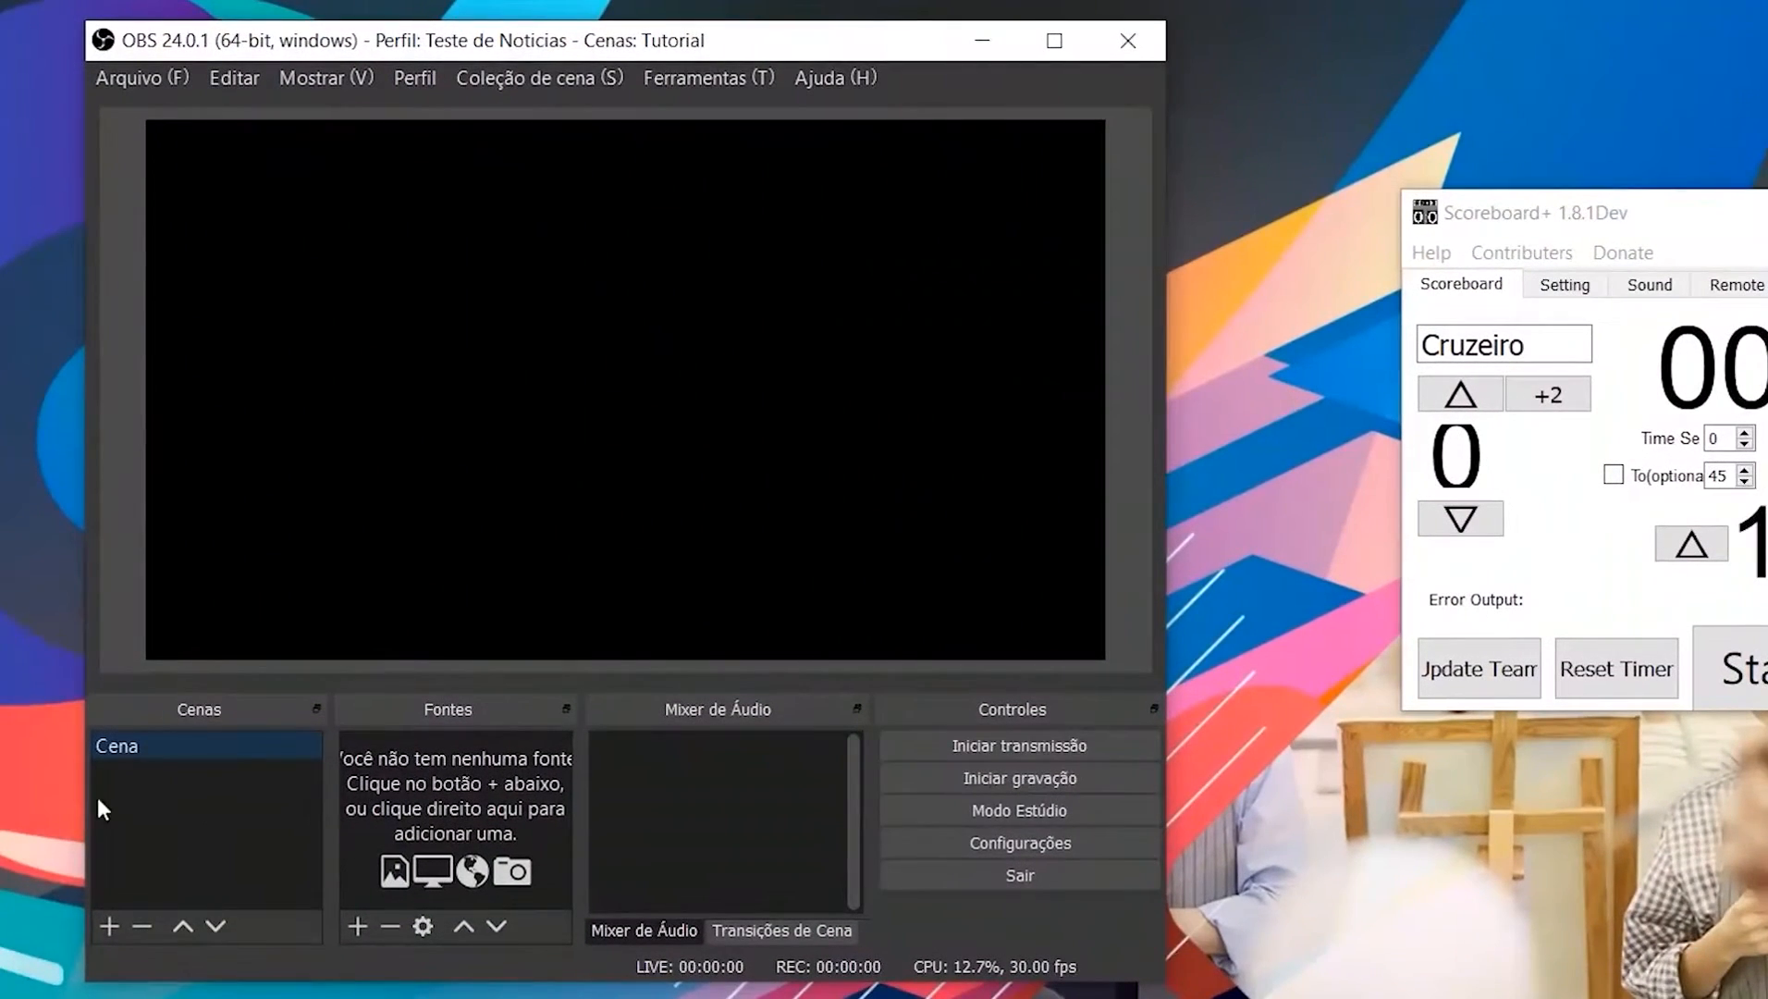
left_click(110, 925)
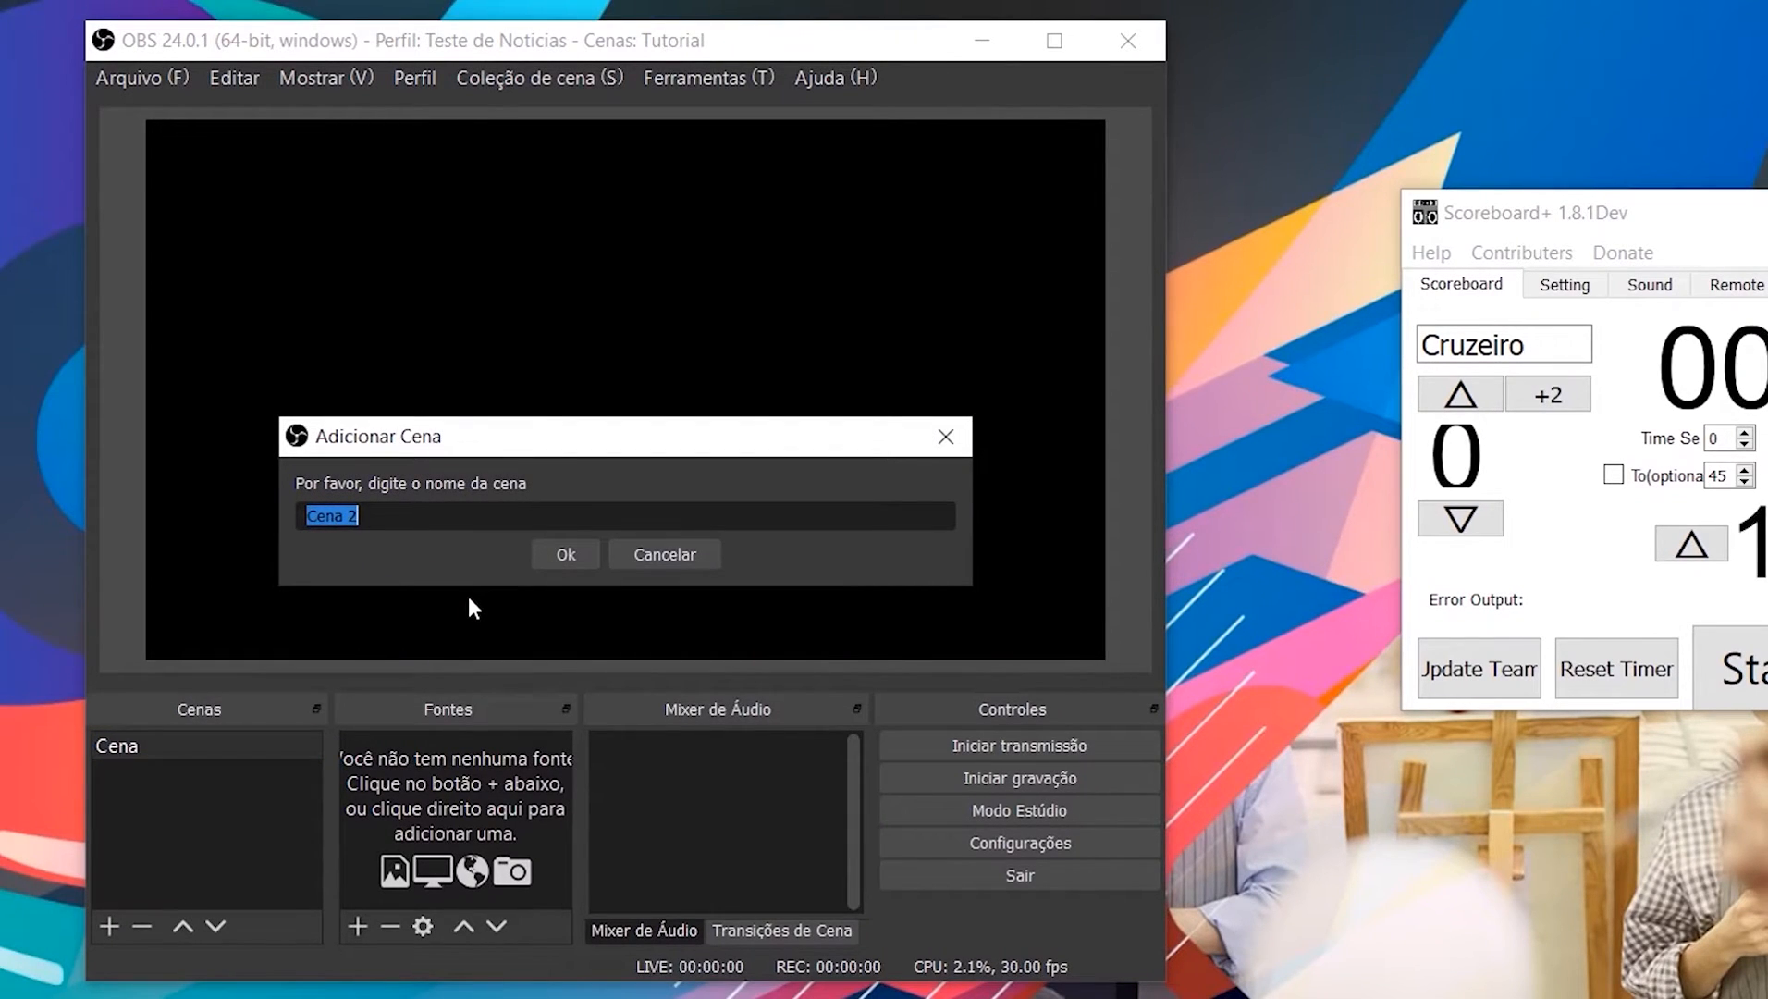
type("Esporte")
left_click(566, 560)
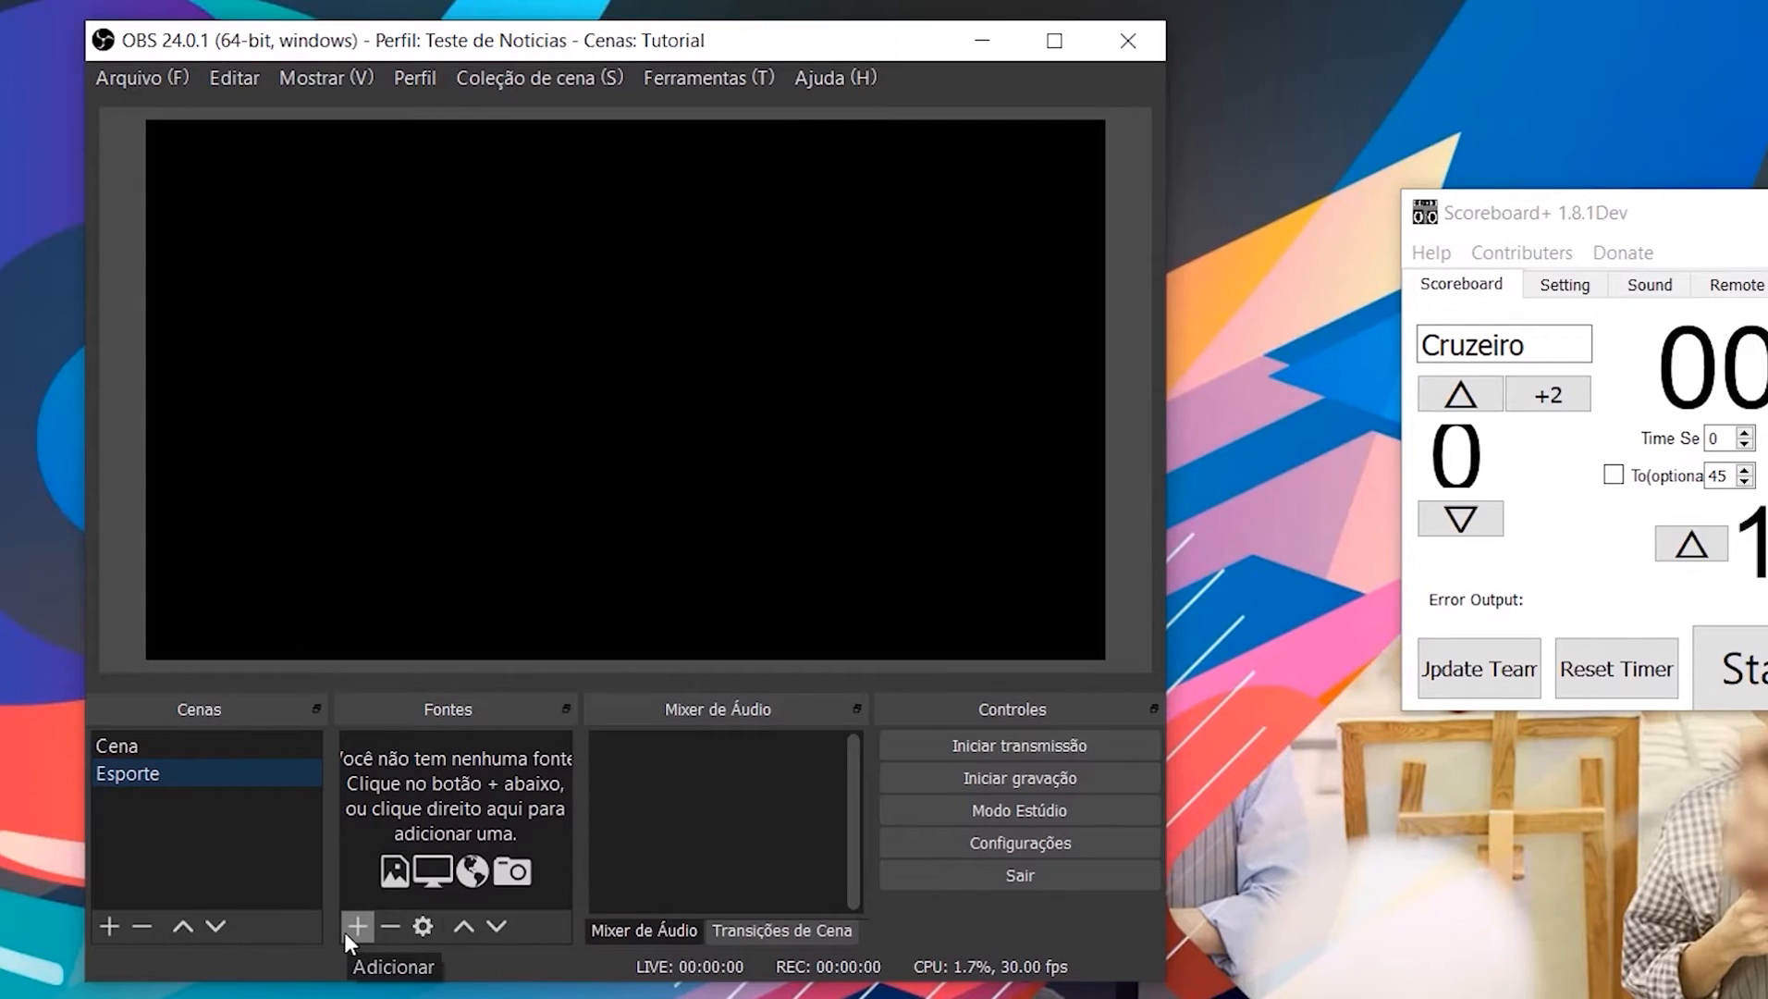
Step: Add a media source to the Esporte scene that plays the local file kids-playing-soccer-QBX6VKY.mp4
left_click(356, 928)
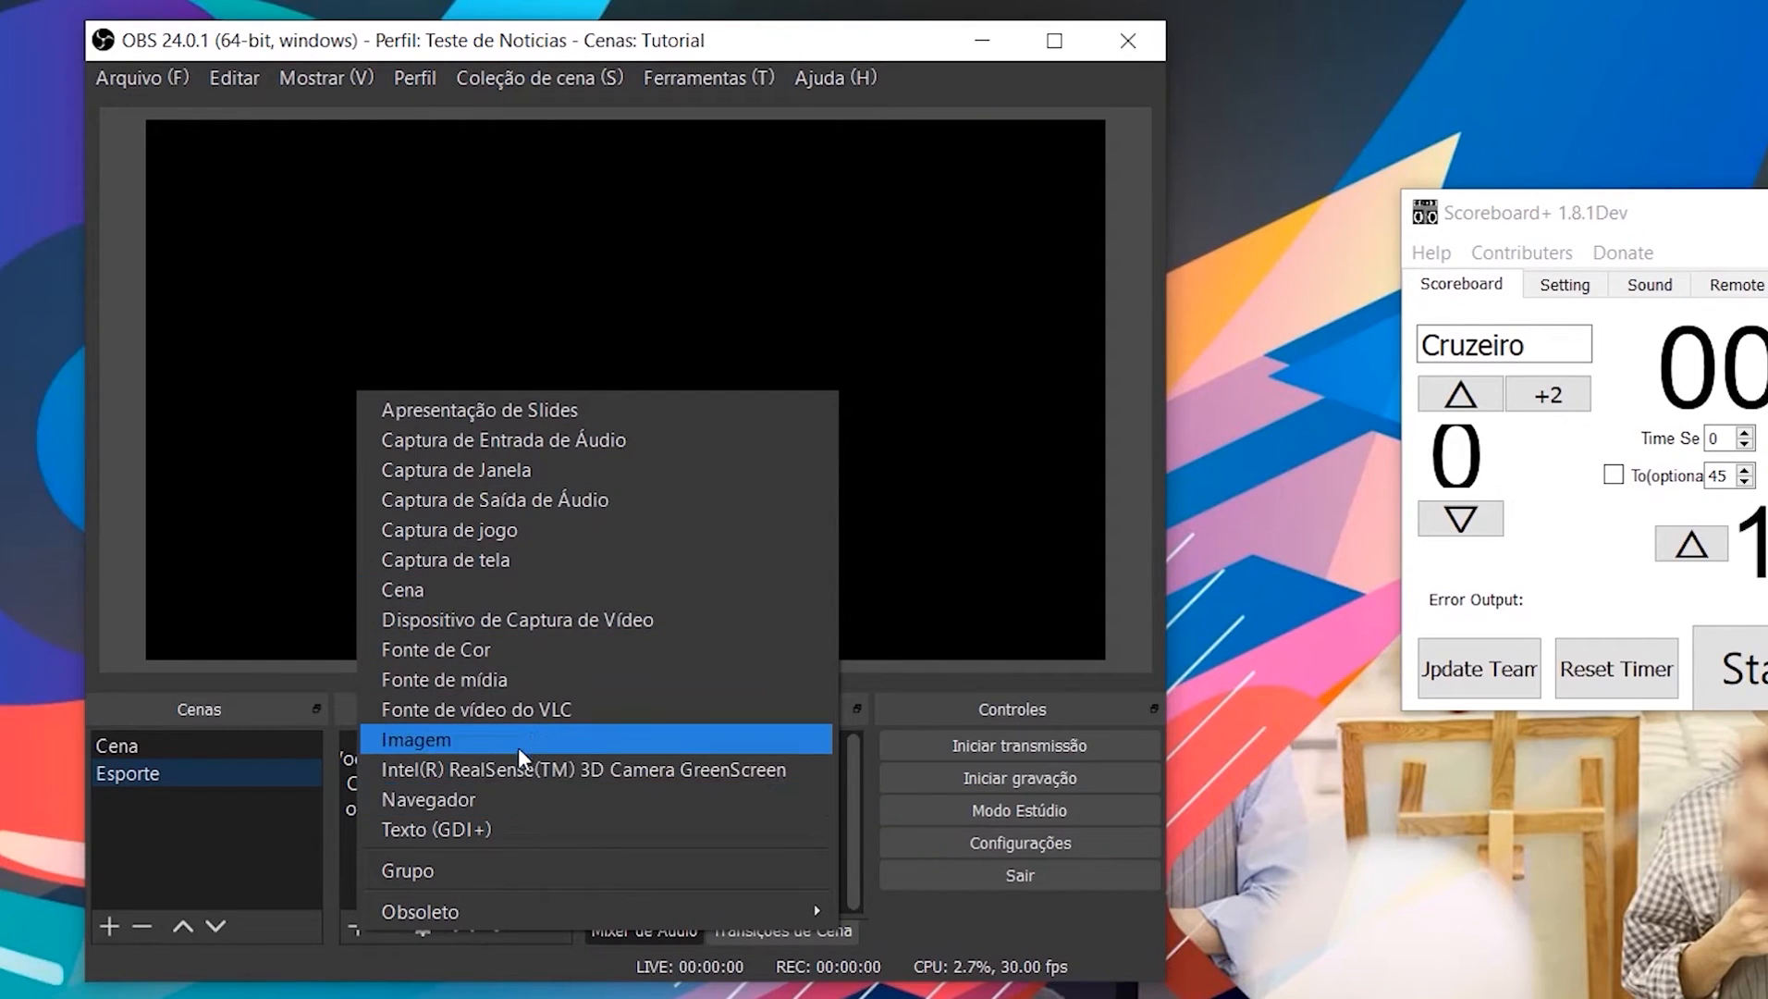
left_click(514, 683)
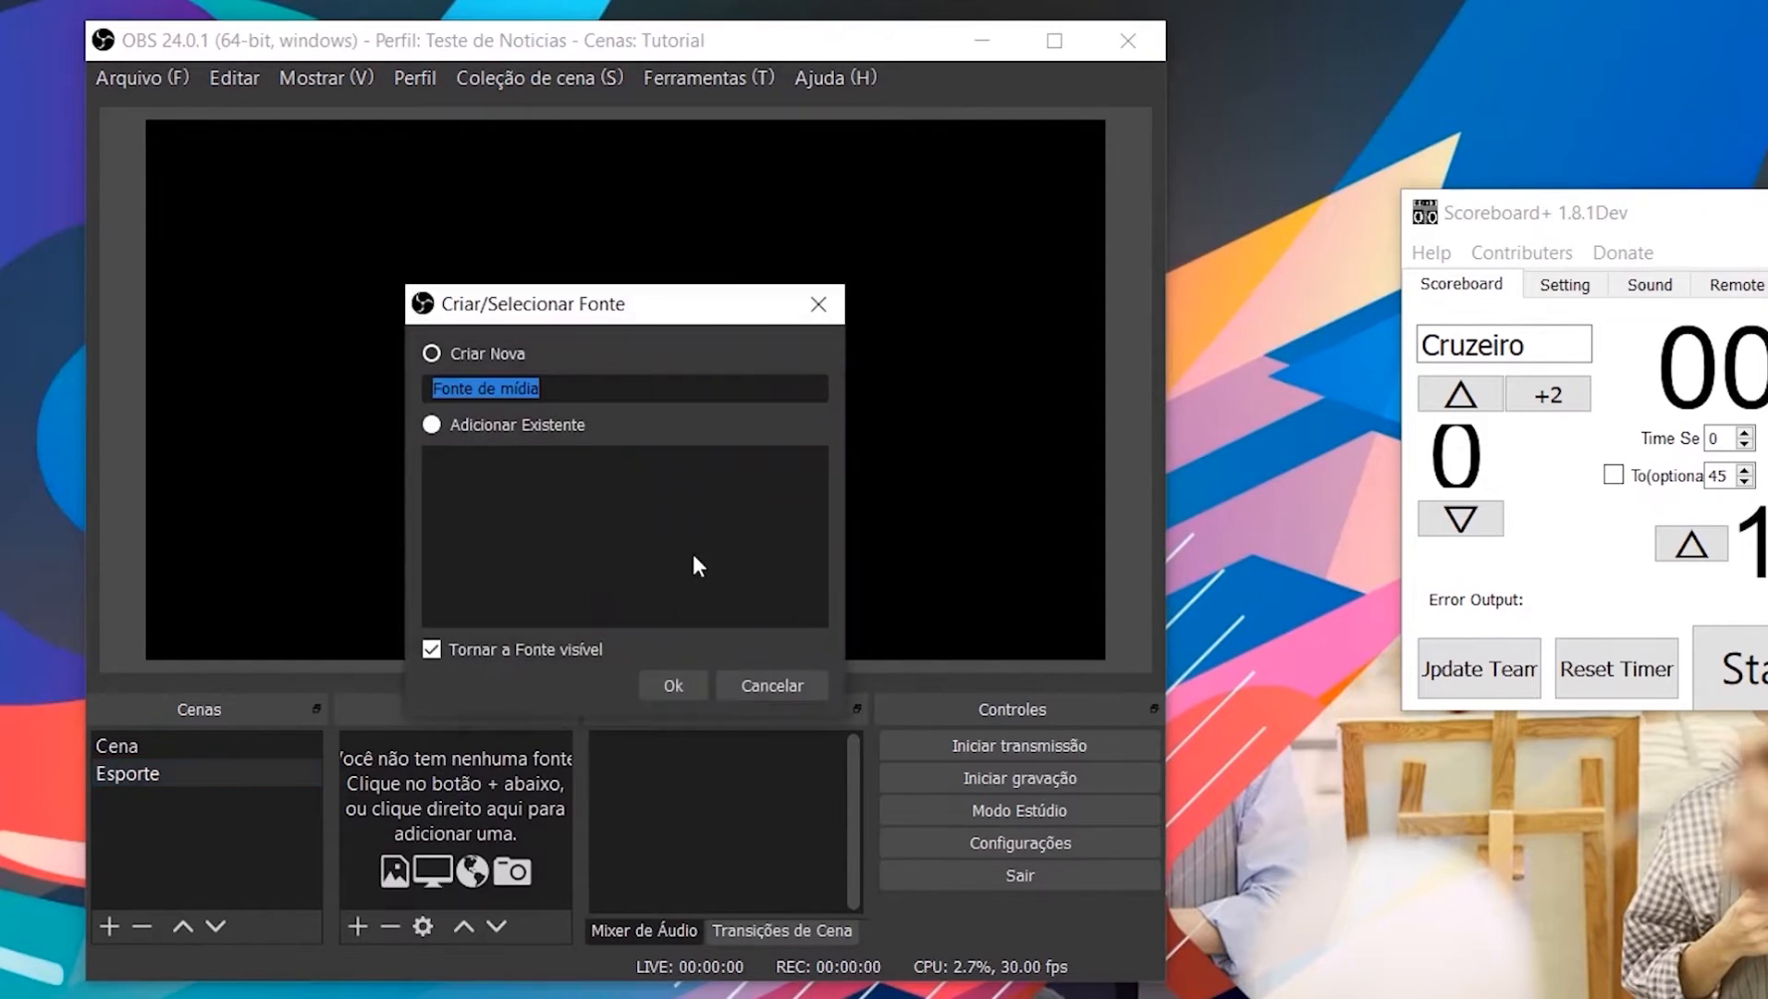
left_click(674, 685)
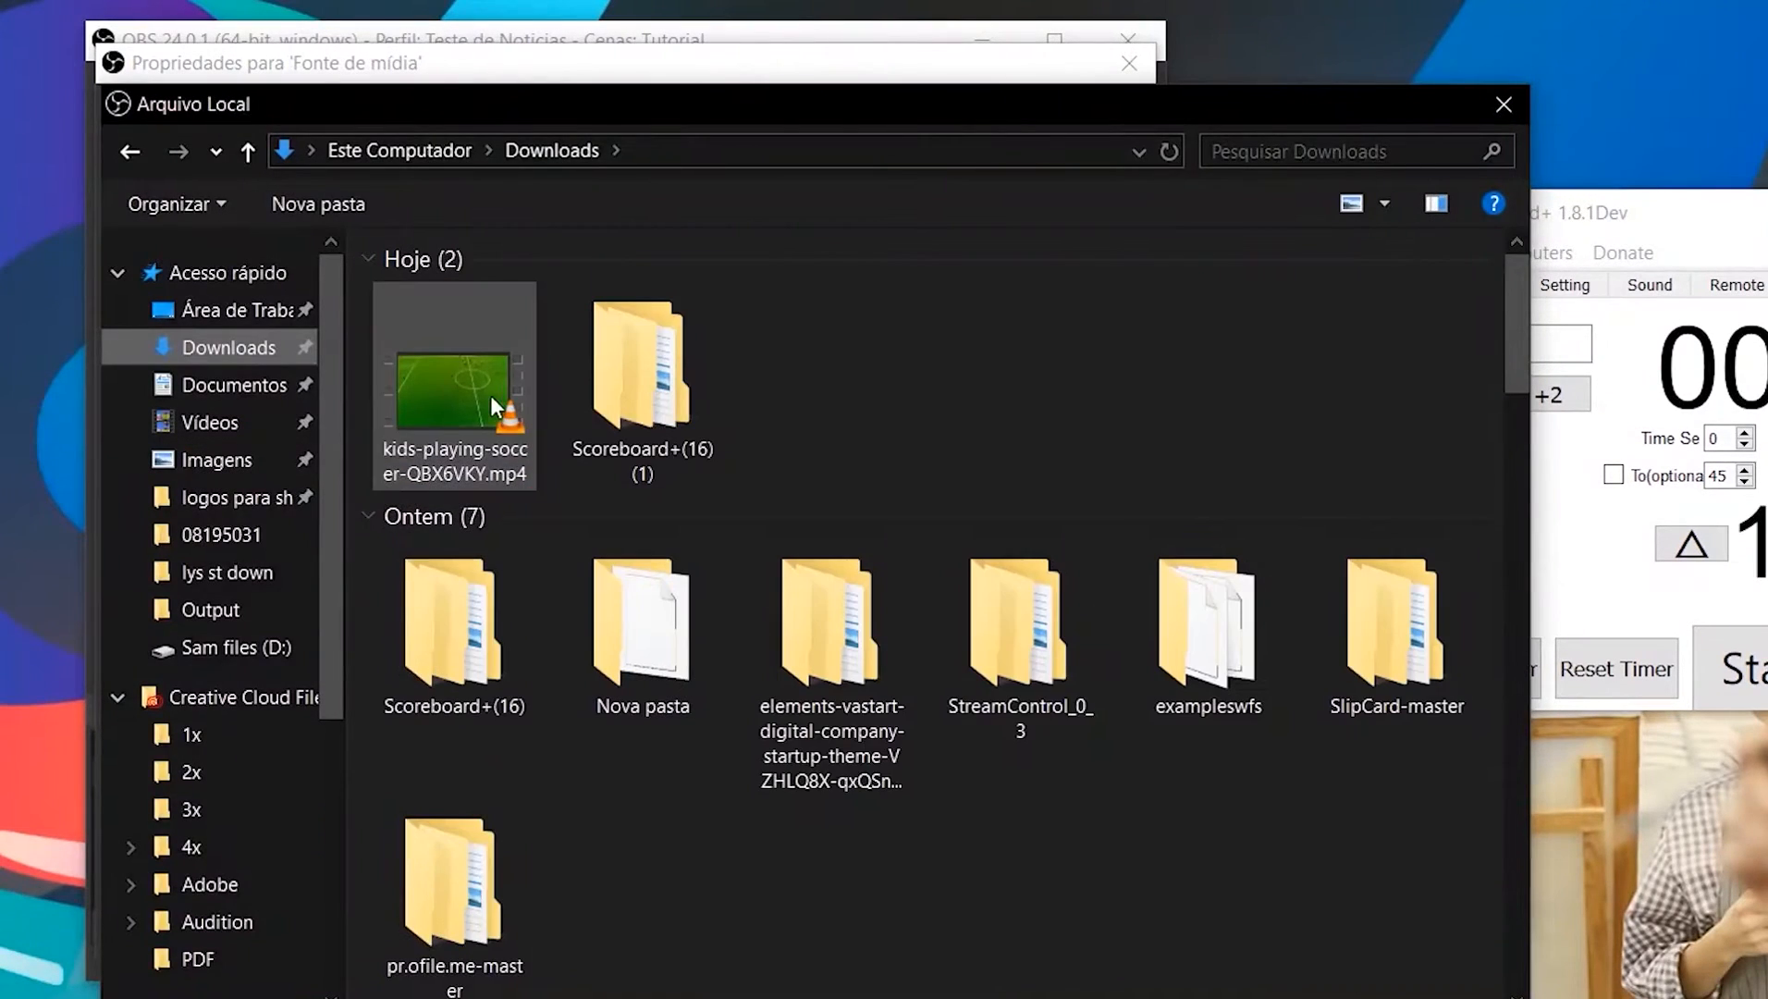
double_click(457, 405)
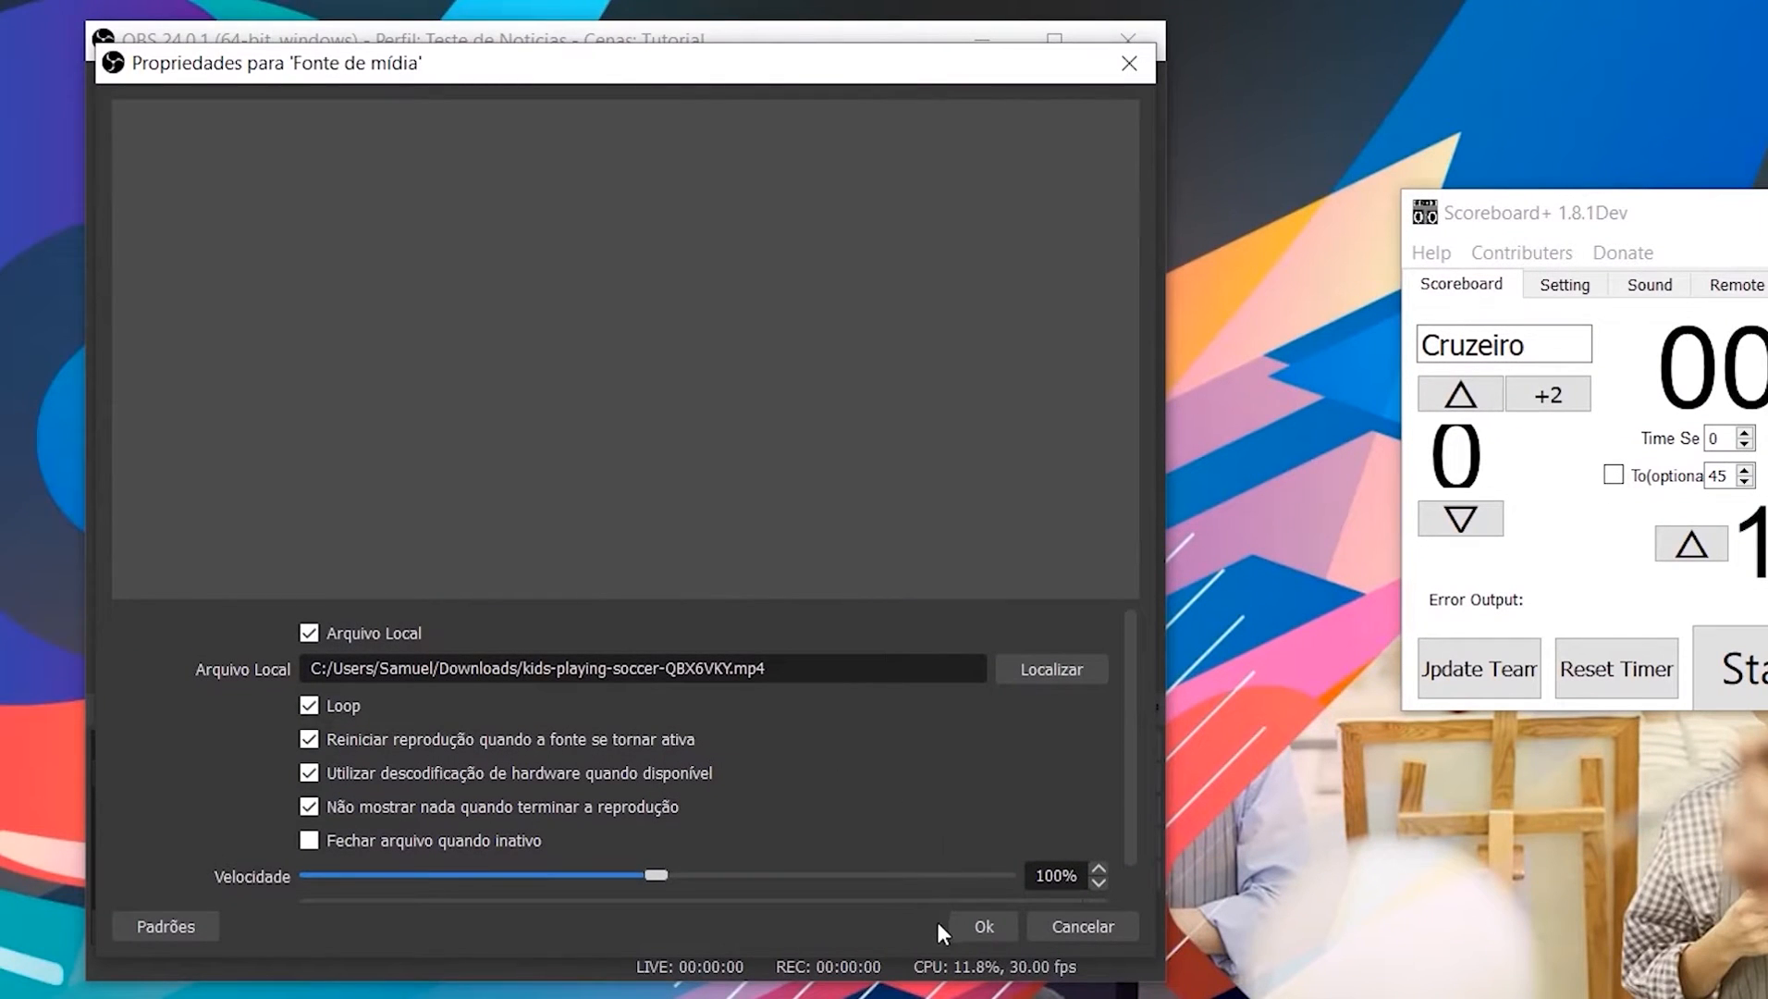
left_click(981, 925)
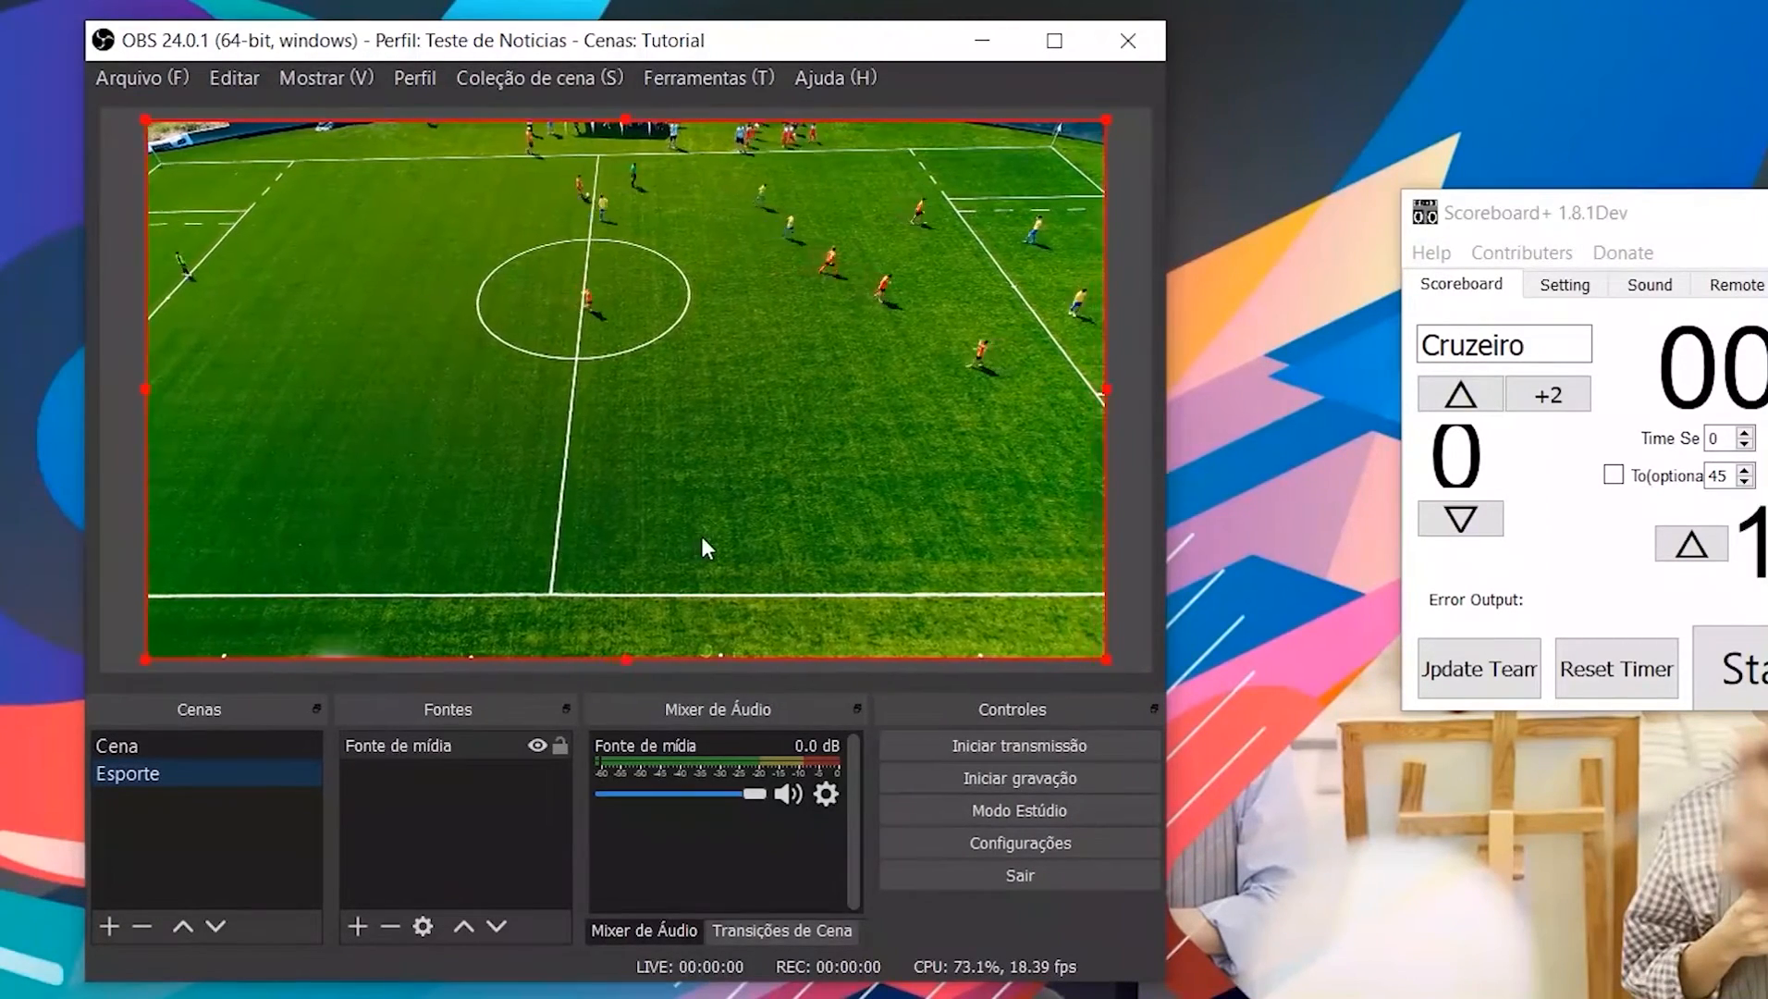
Step: Enlarge and reposition the OBS window, and move the Scoreboard+ window aside to make room for it
left_click_drag(1165, 980, 1517, 998)
left_click_drag(956, 57, 871, 39)
left_click_drag(1554, 223, 1675, 202)
left_click(1378, 655)
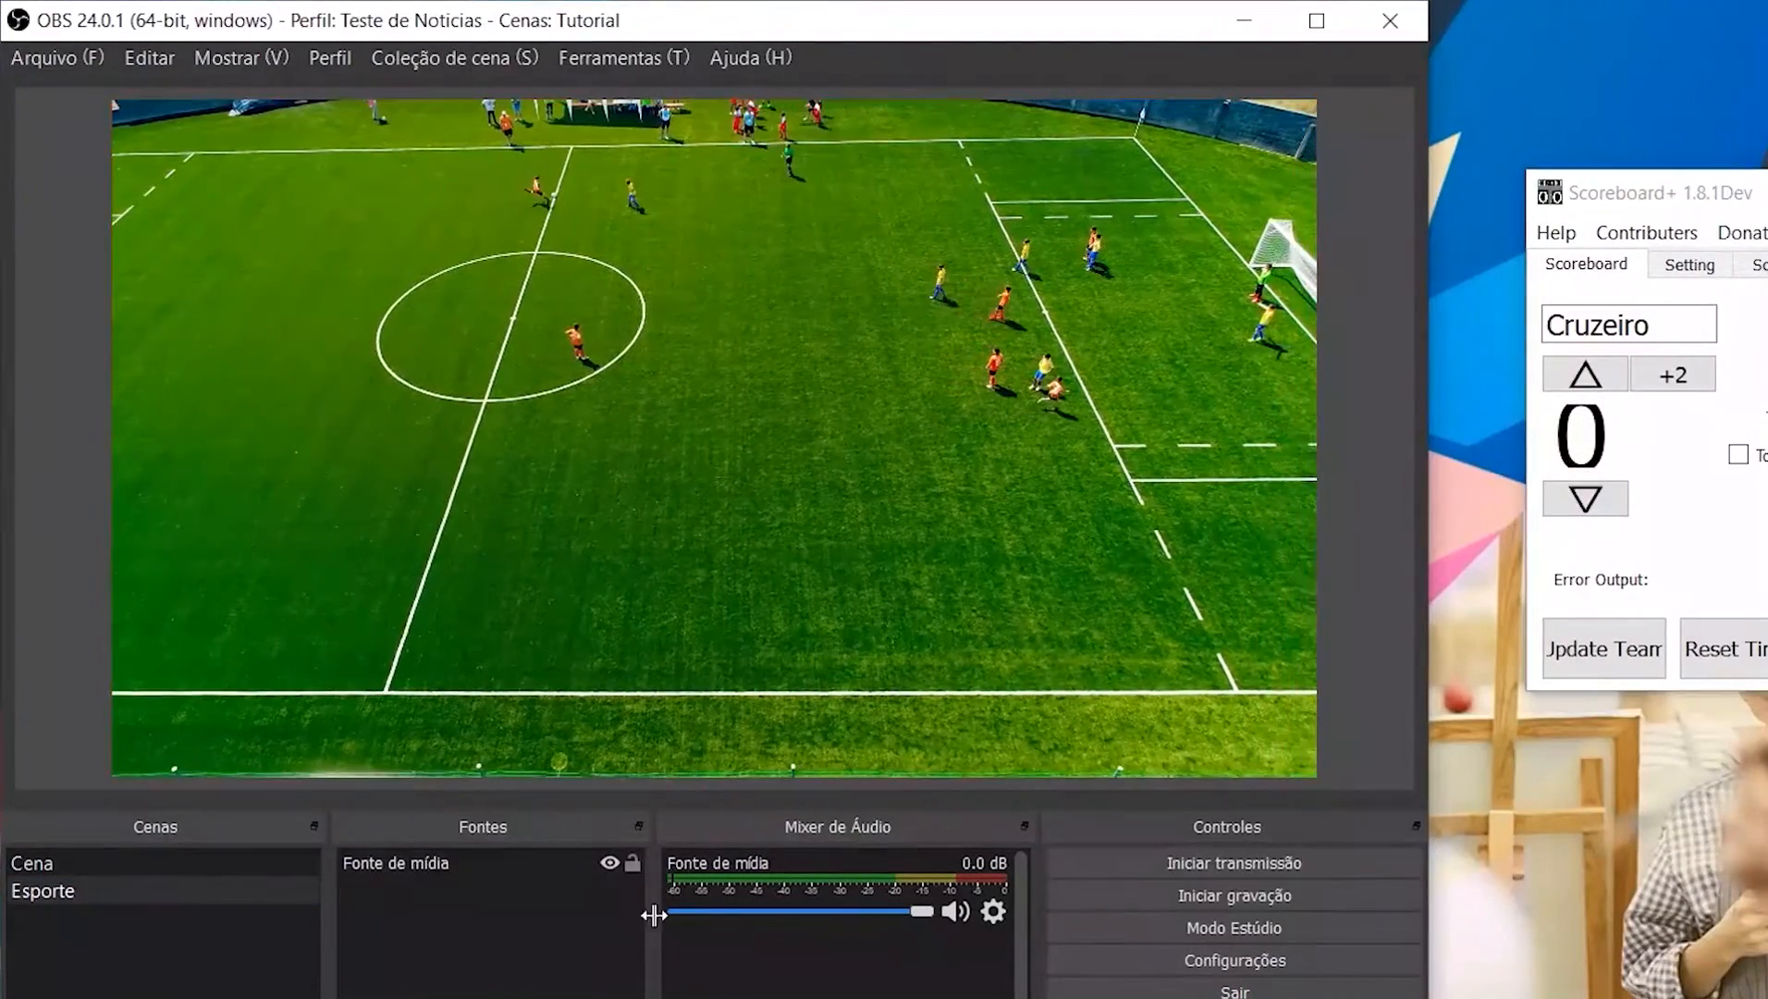
Step: Rename the soccer video's media source to Camera
left_click(410, 866)
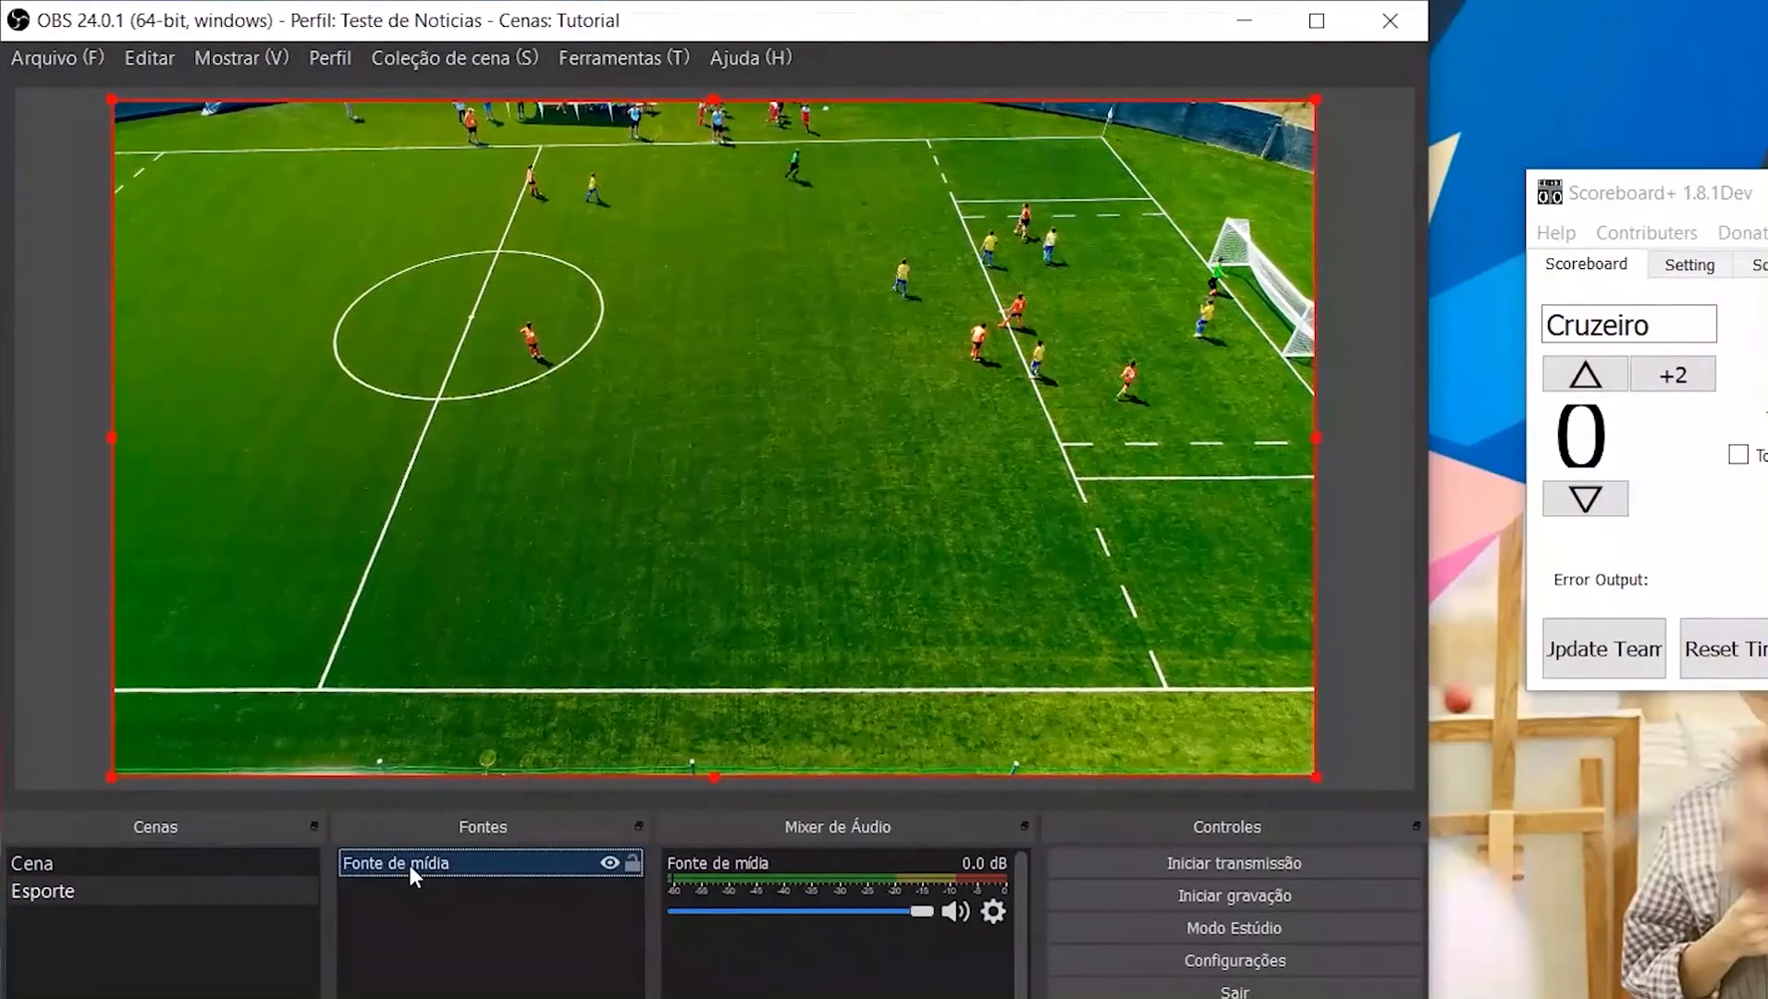
right_click(433, 862)
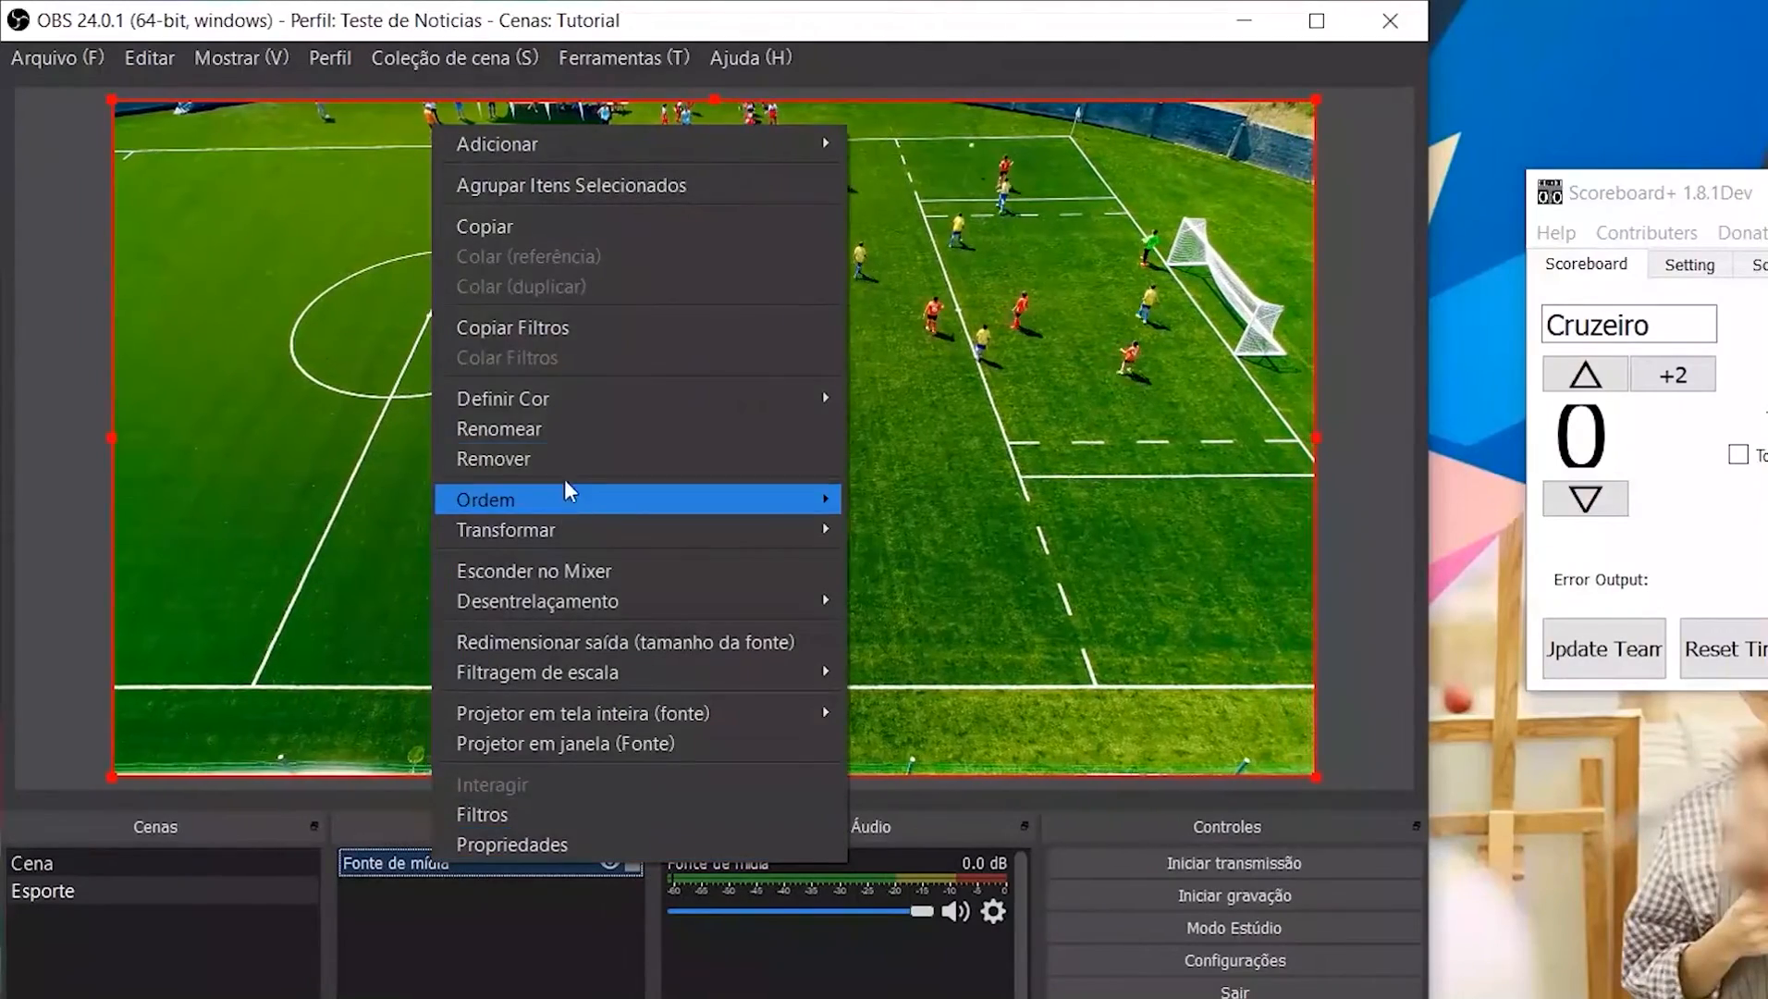
left_click(554, 430)
type("Cam")
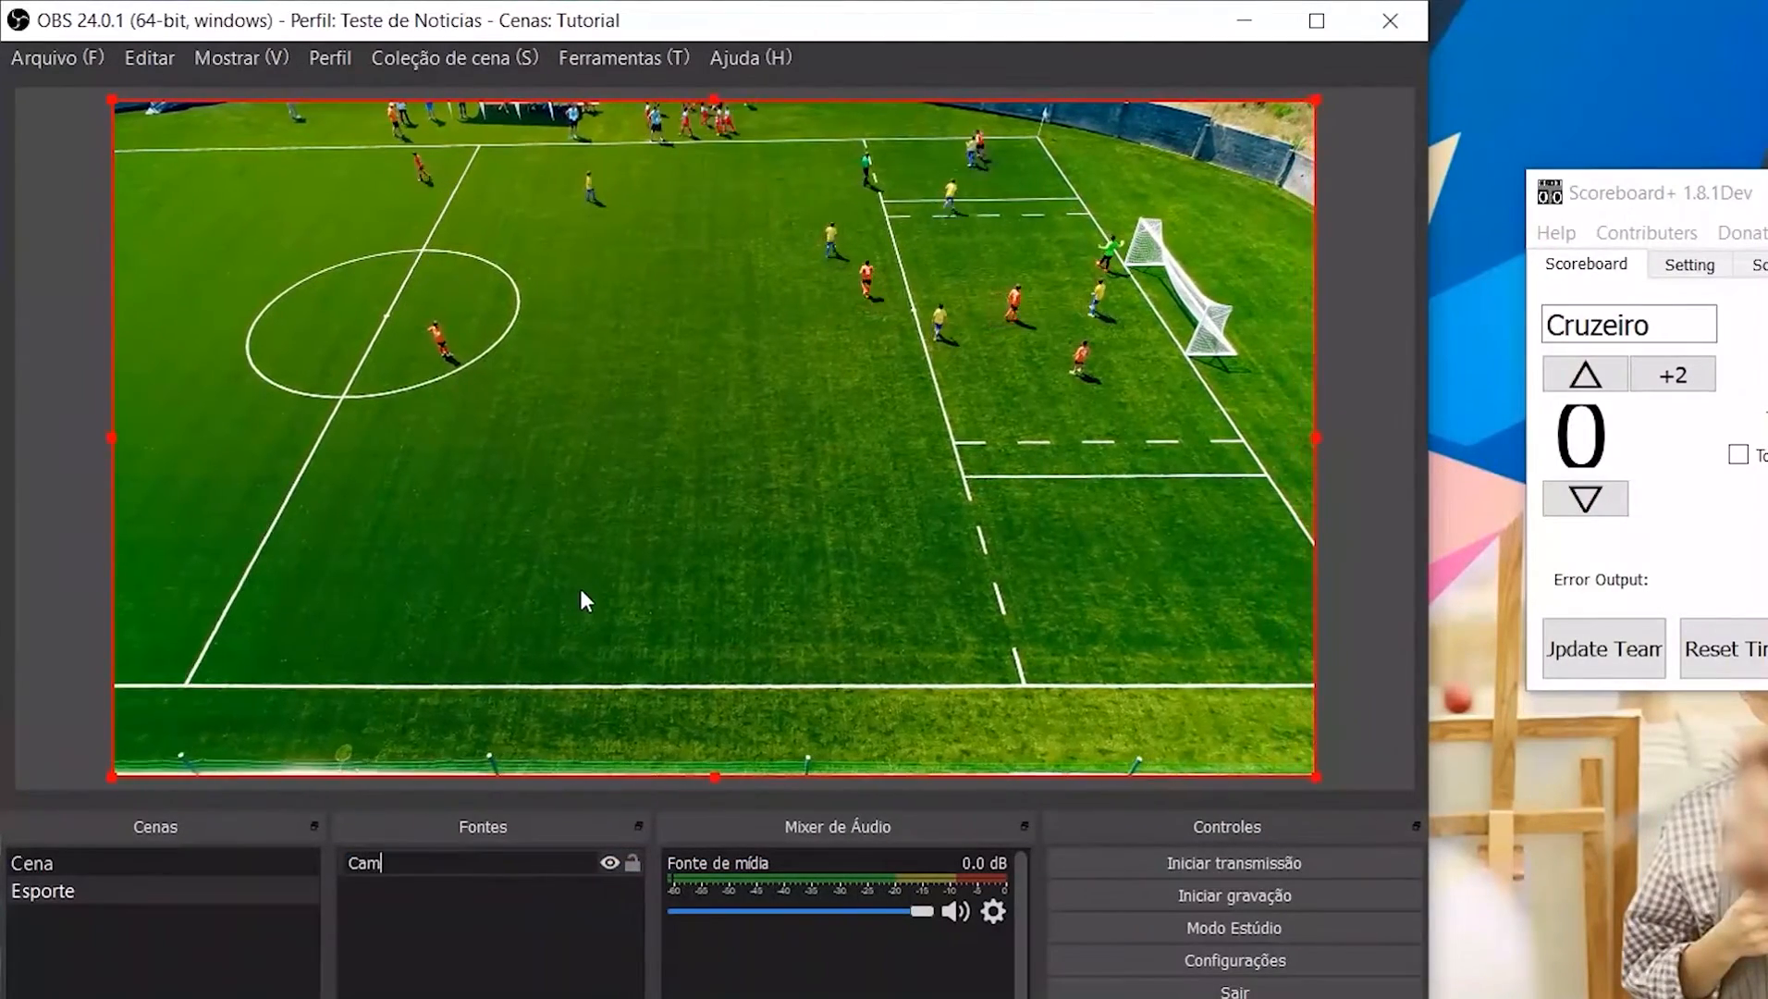
type("era")
left_click(439, 925)
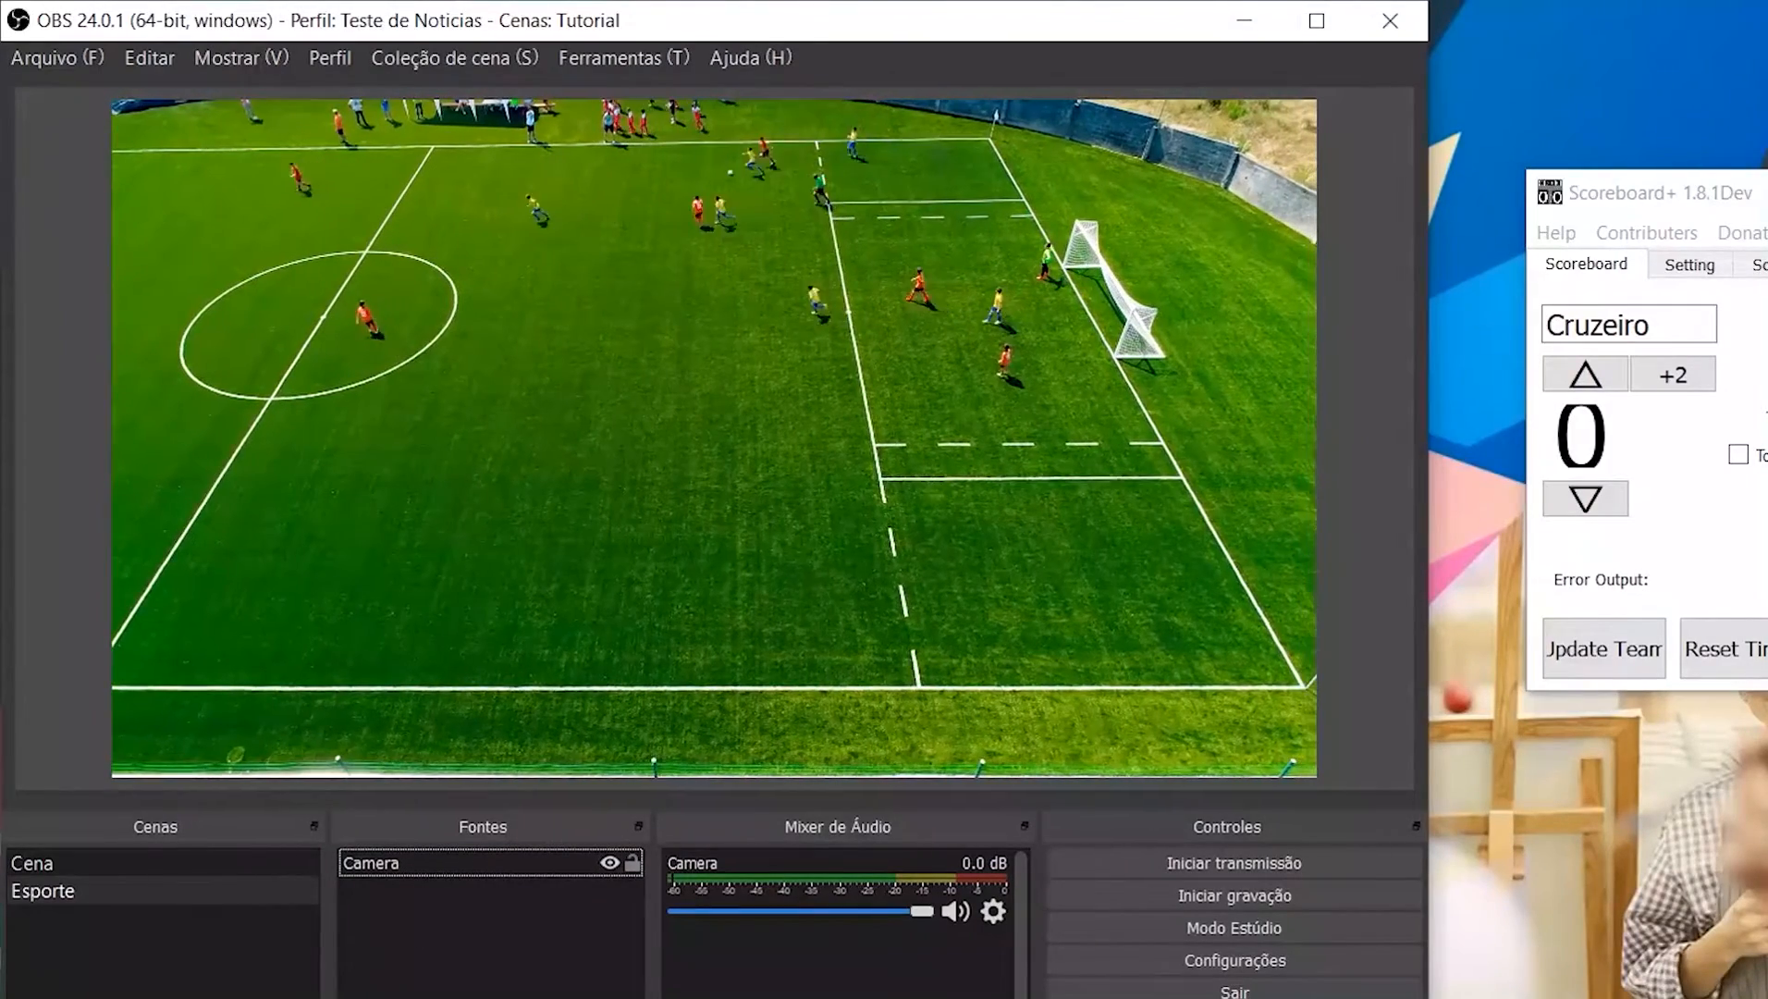
Step: Create a new image source named "bg scoreboard" in the Esporte scene
left_click(353, 998)
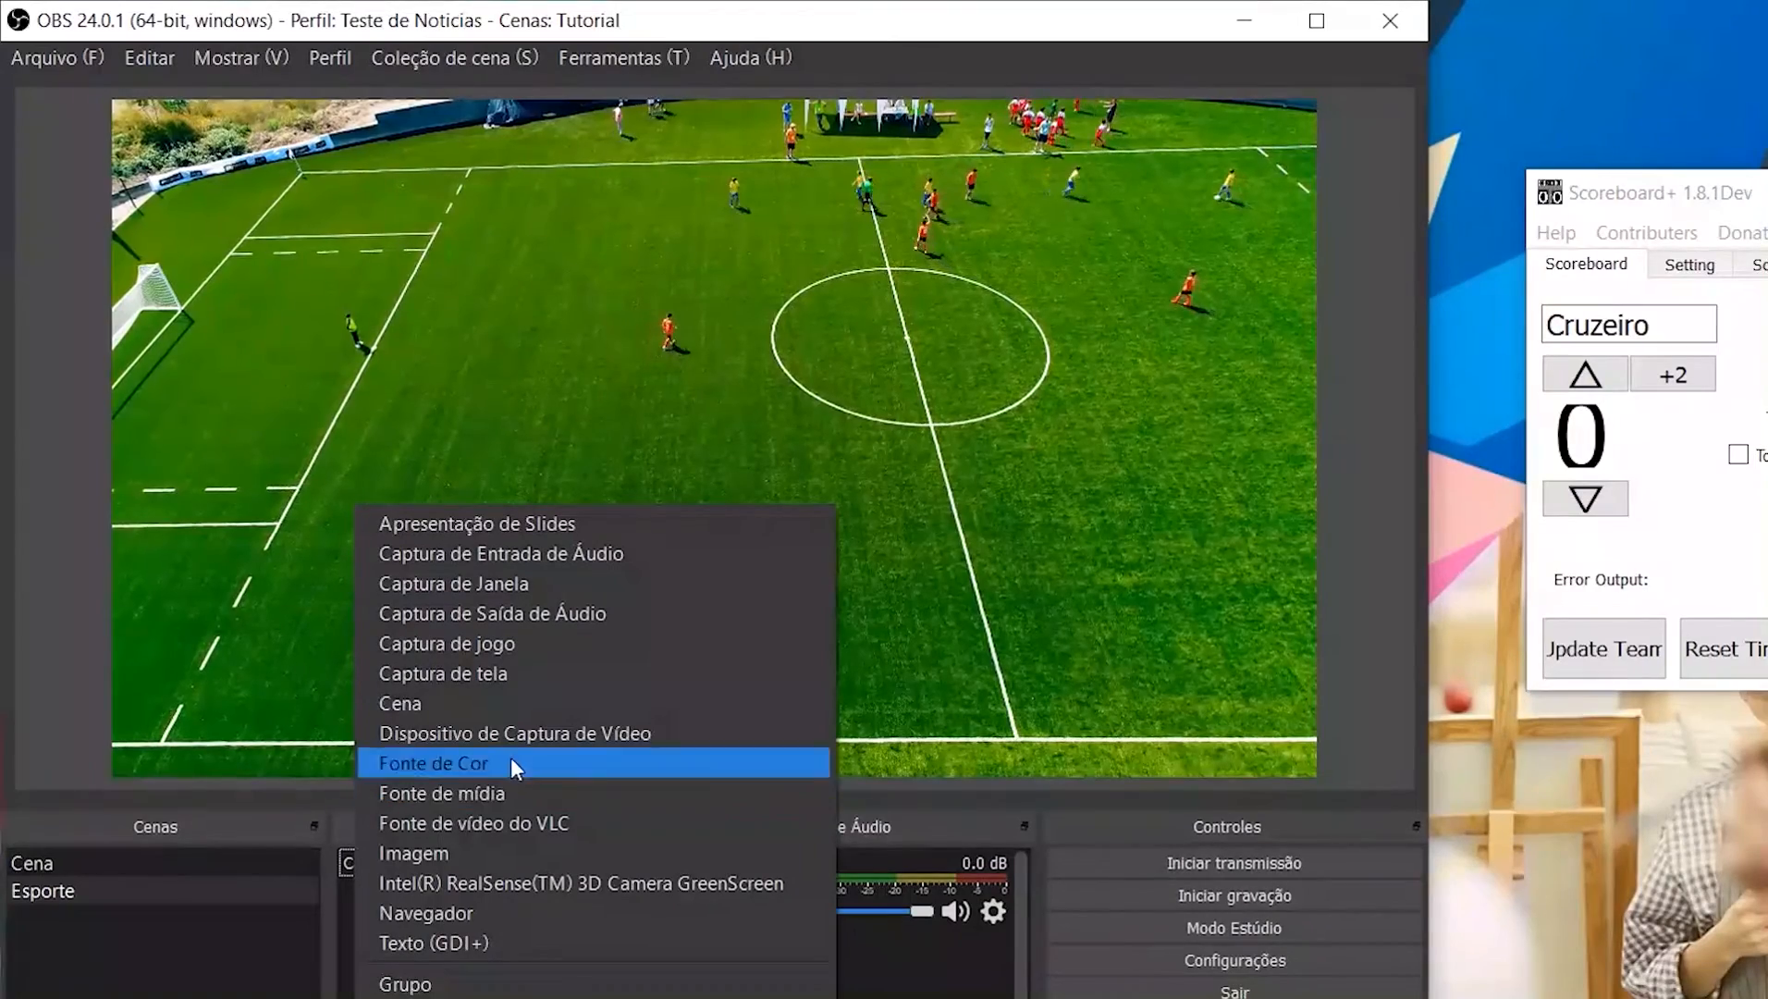
left_click(504, 853)
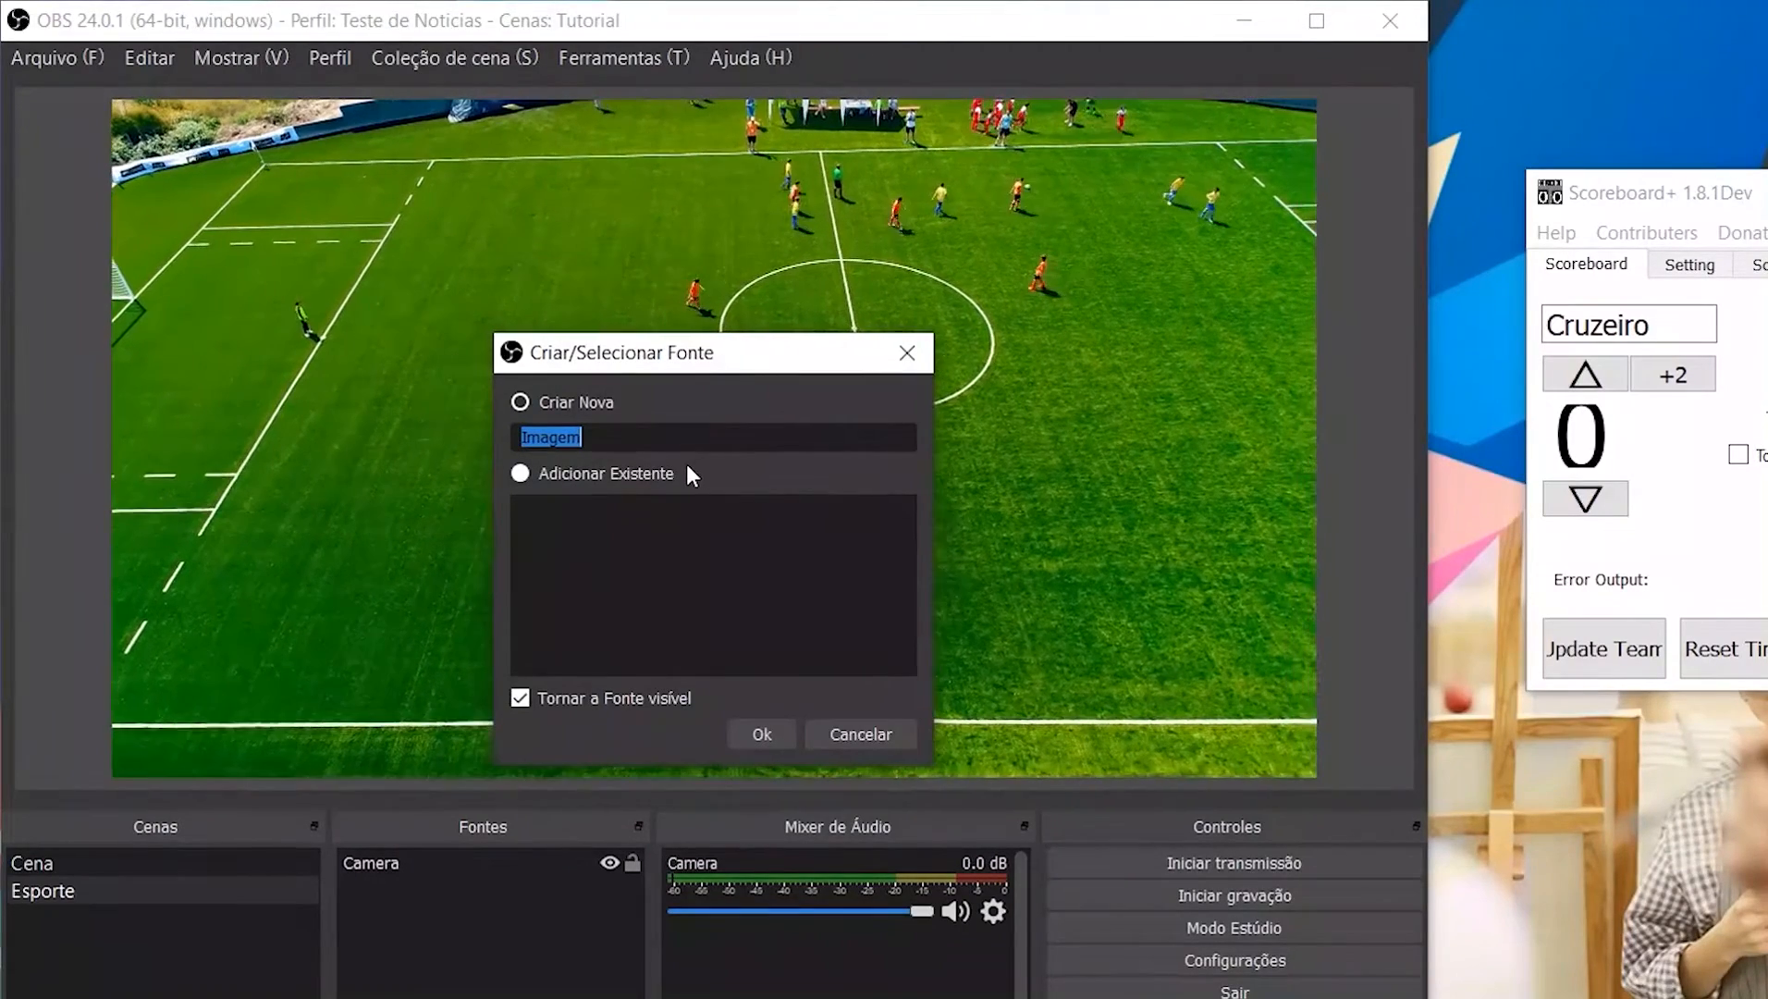
type("bg")
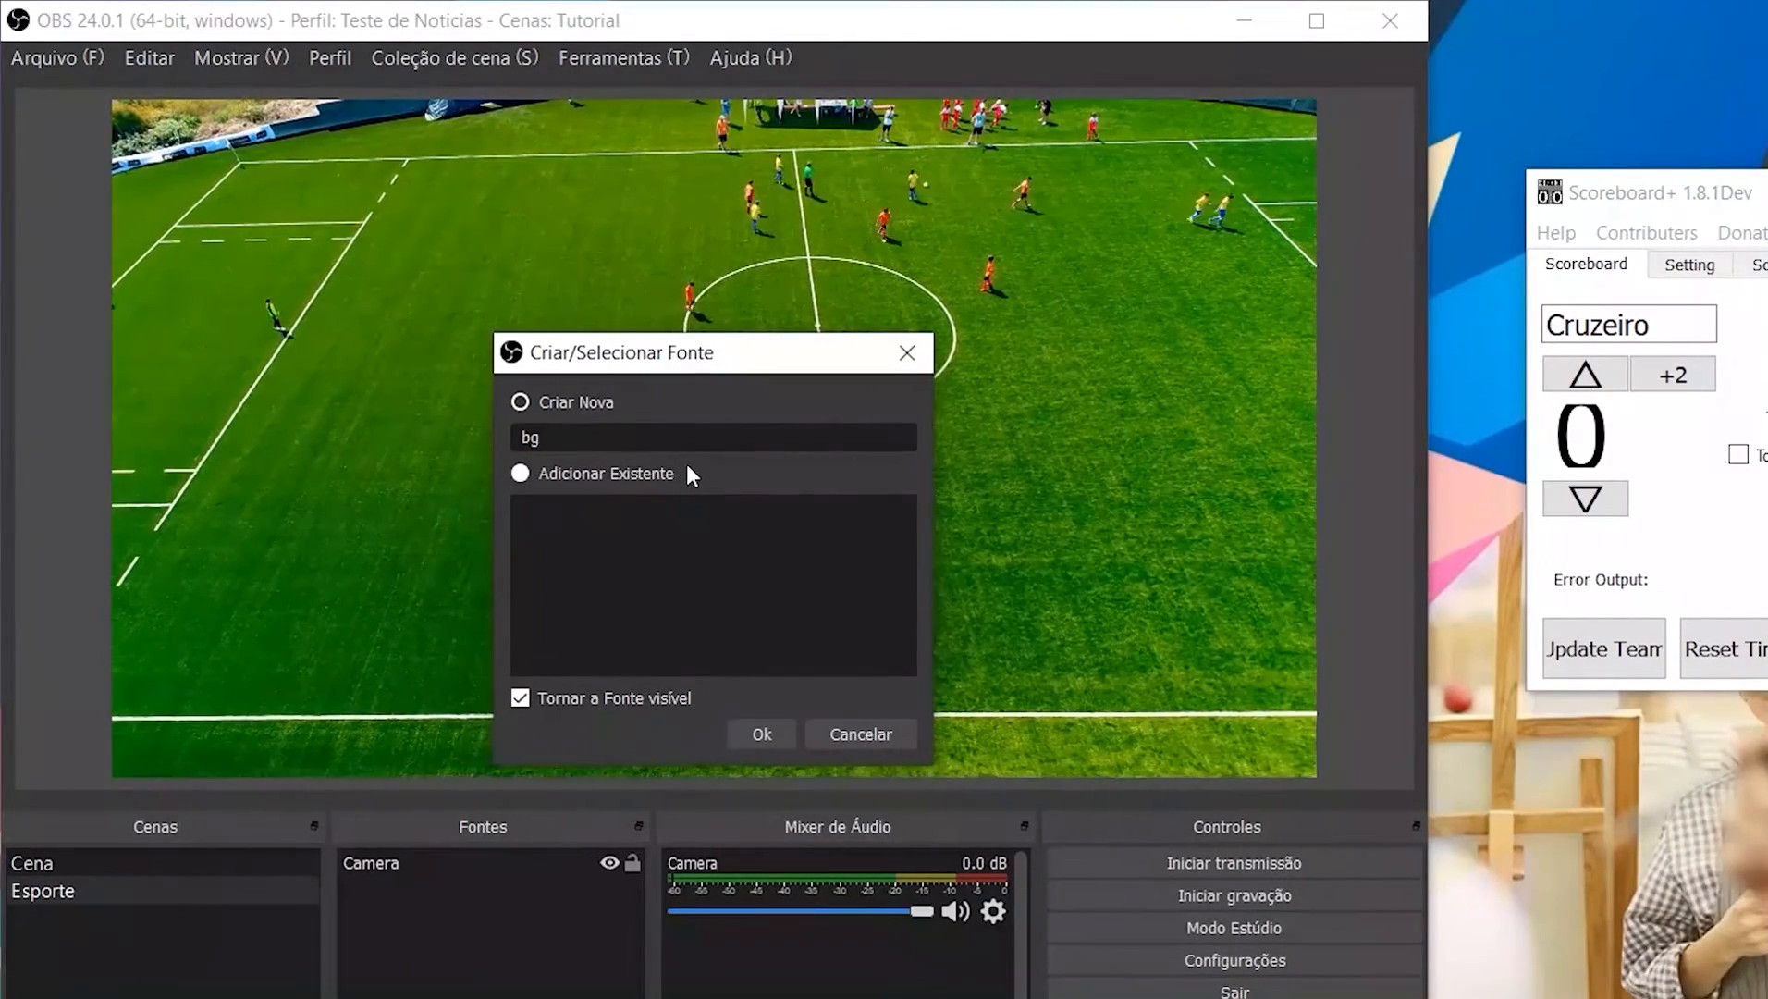
type(" scoreb")
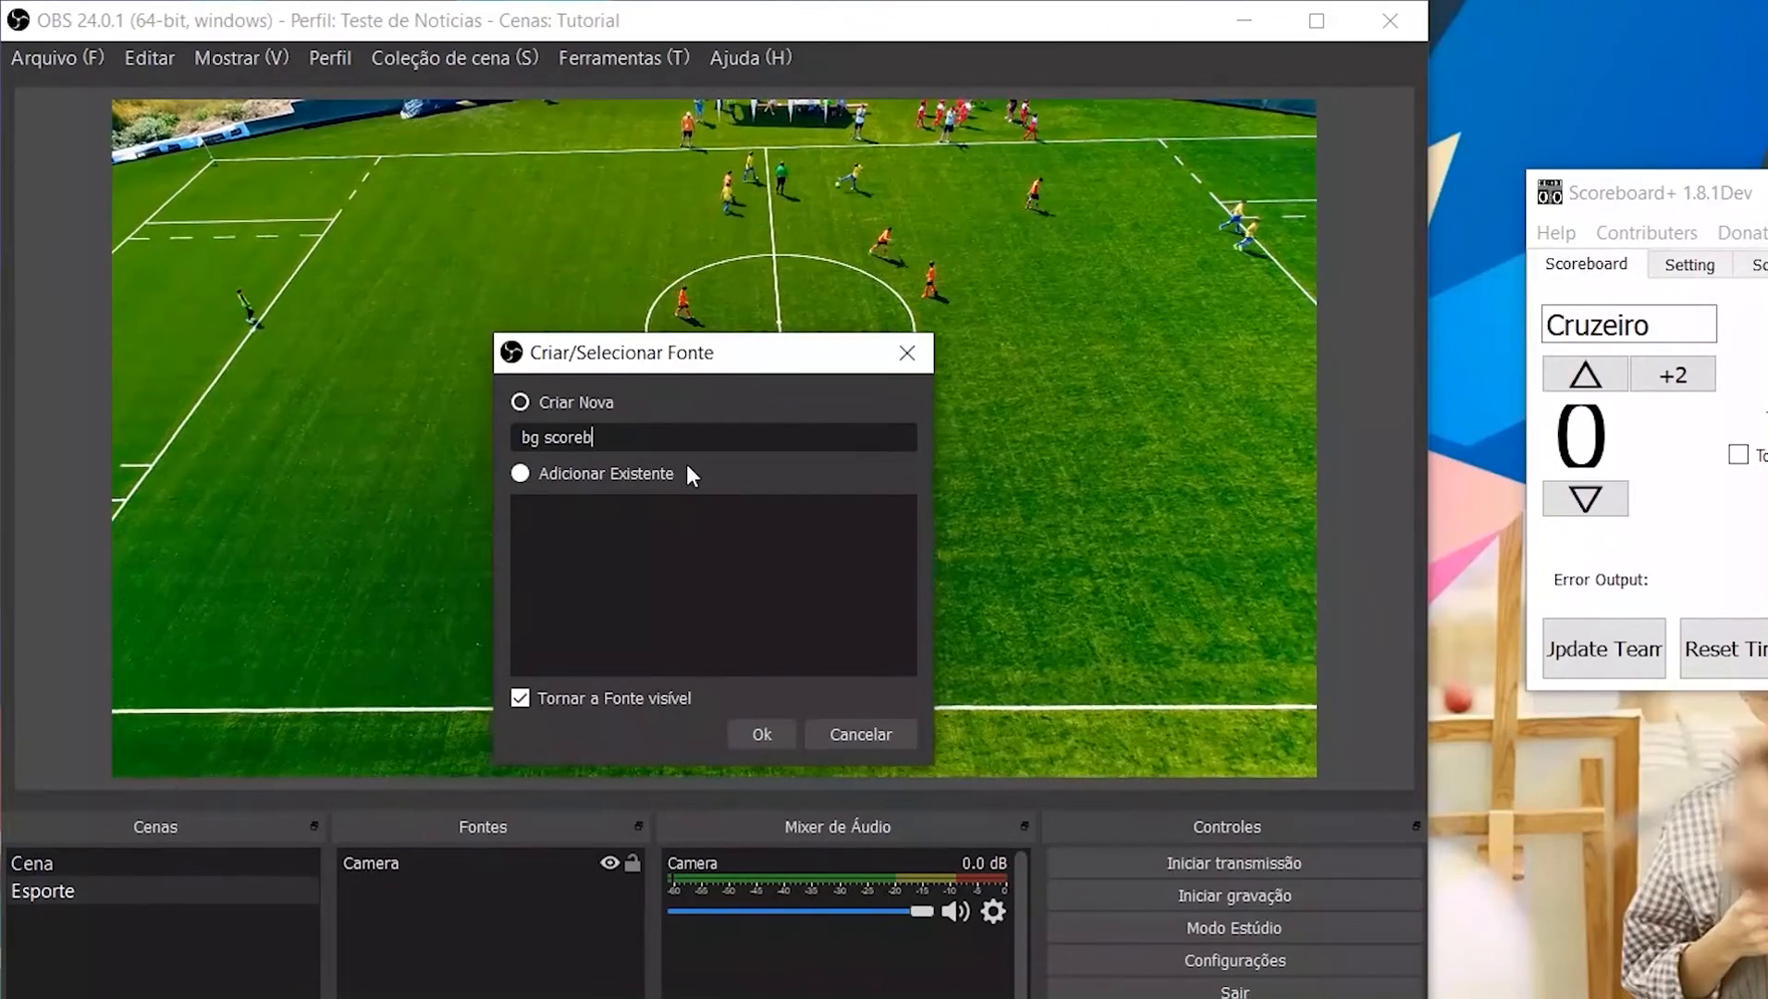
type("oar")
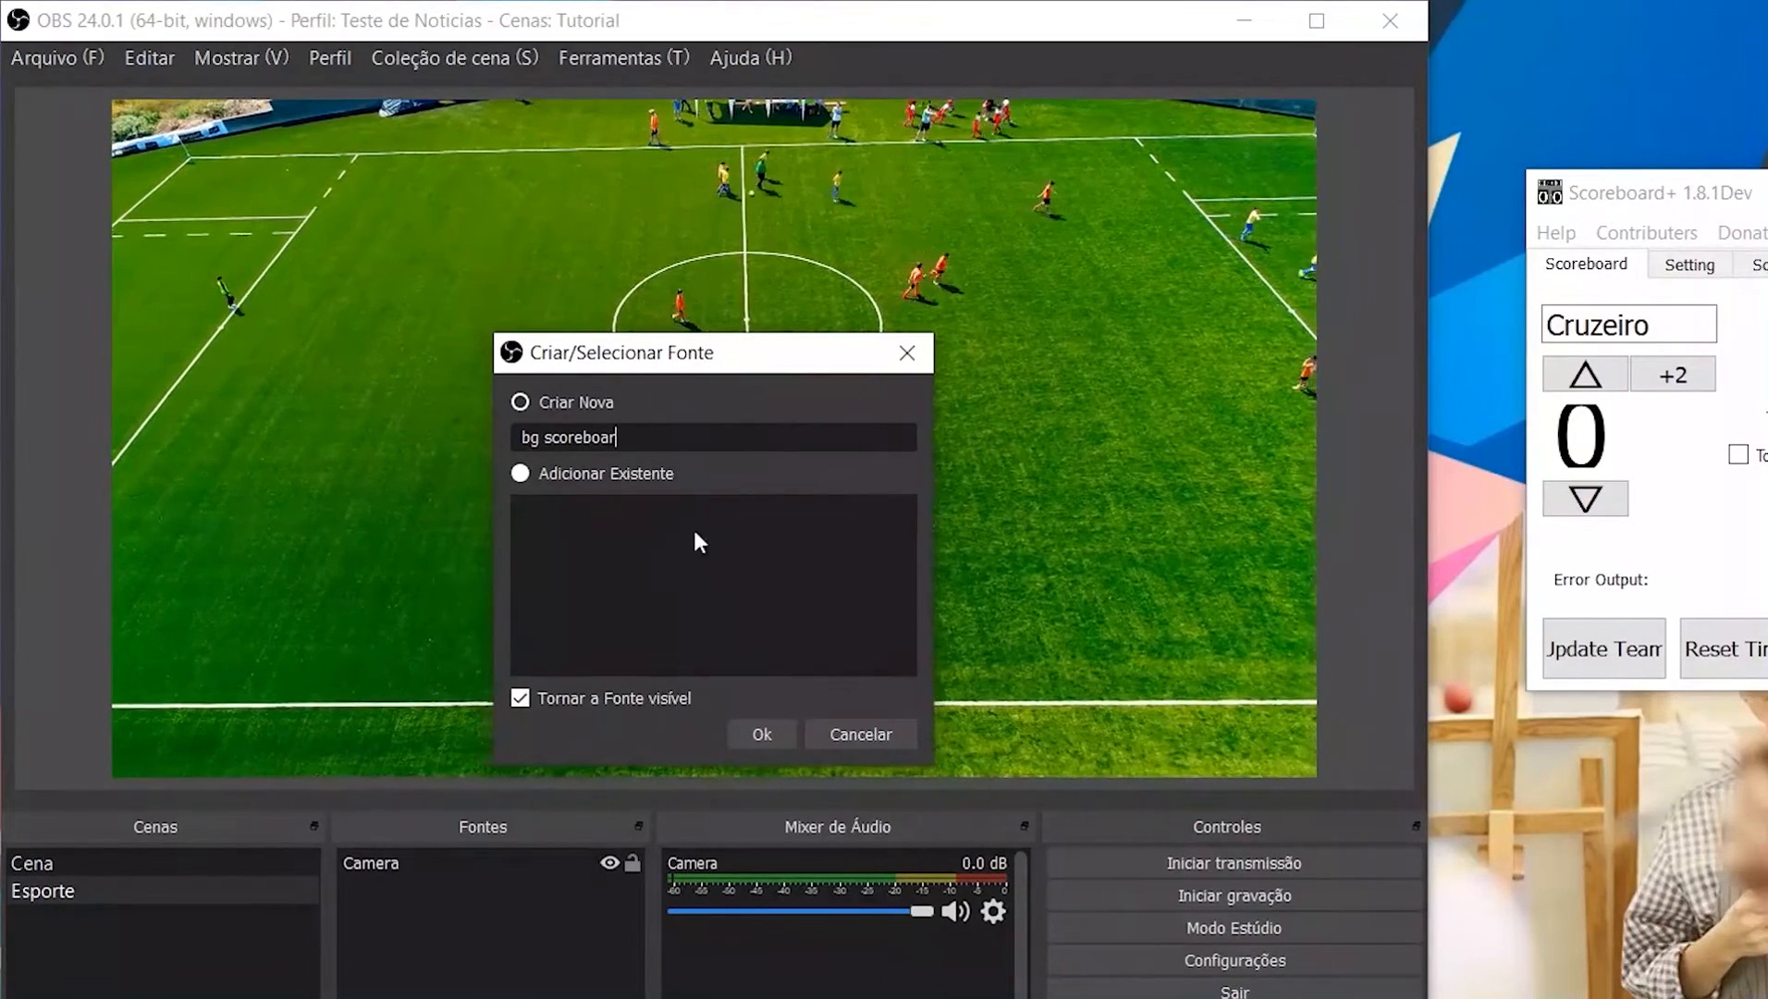
double_click(530, 437)
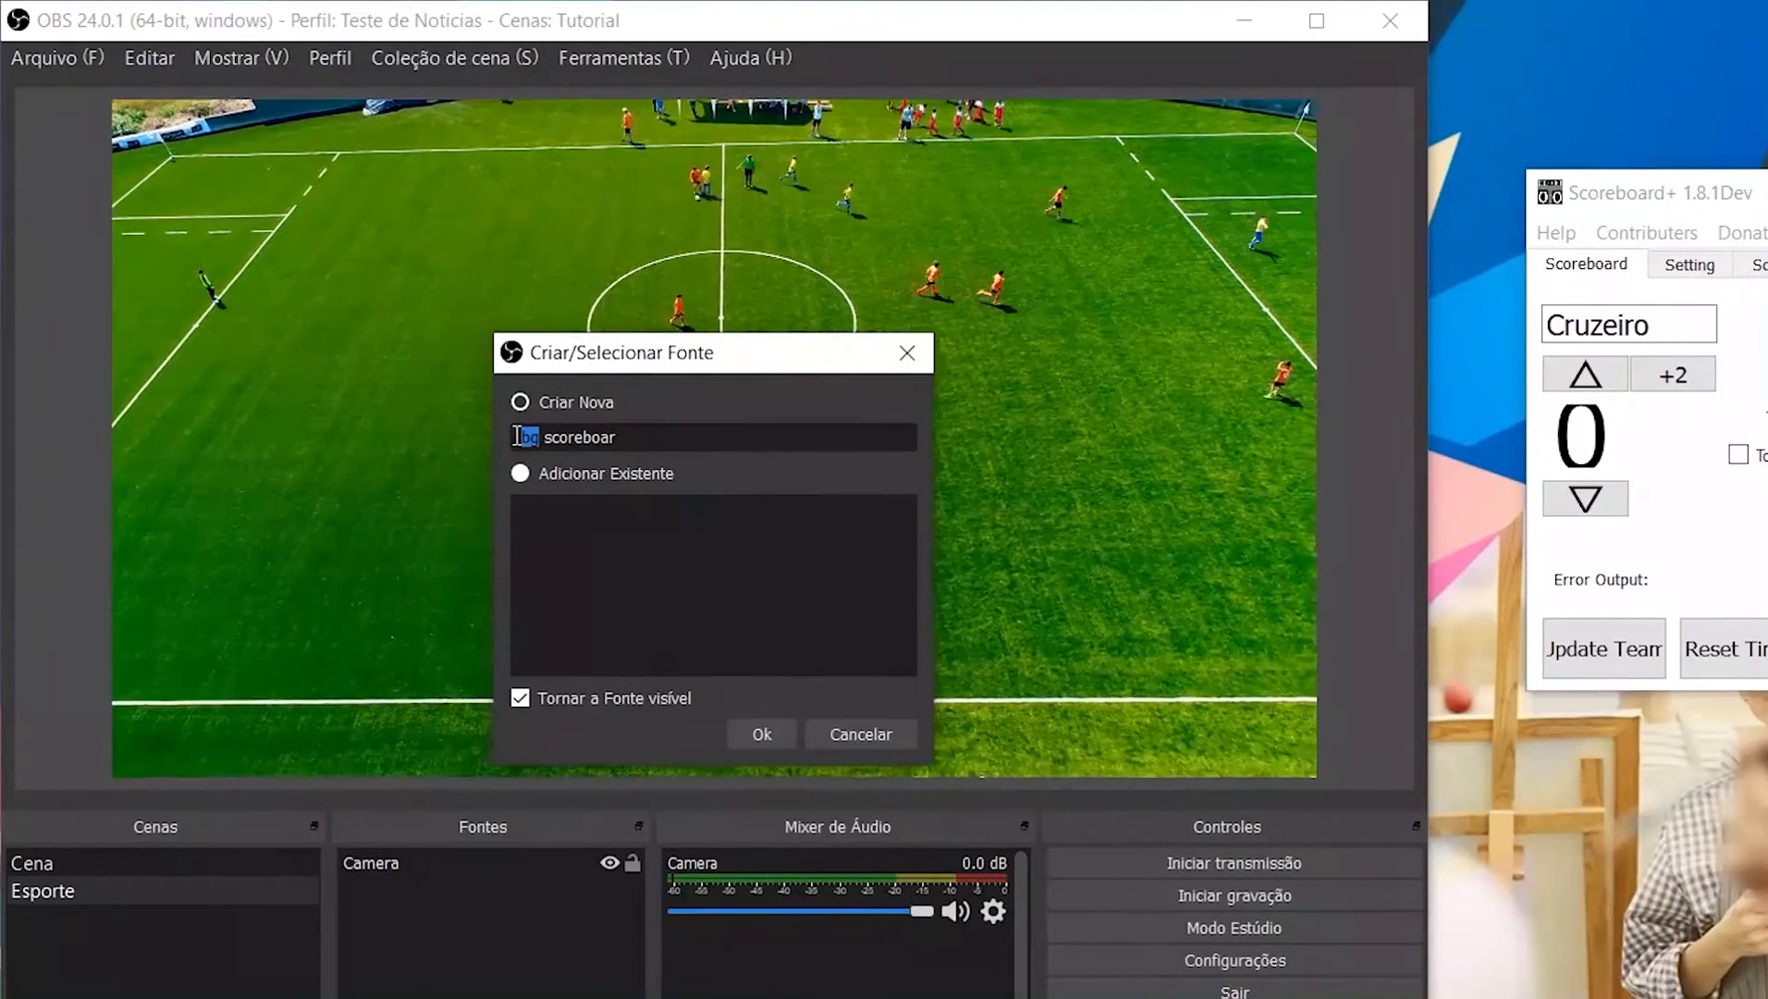
left_click(649, 444)
type("d")
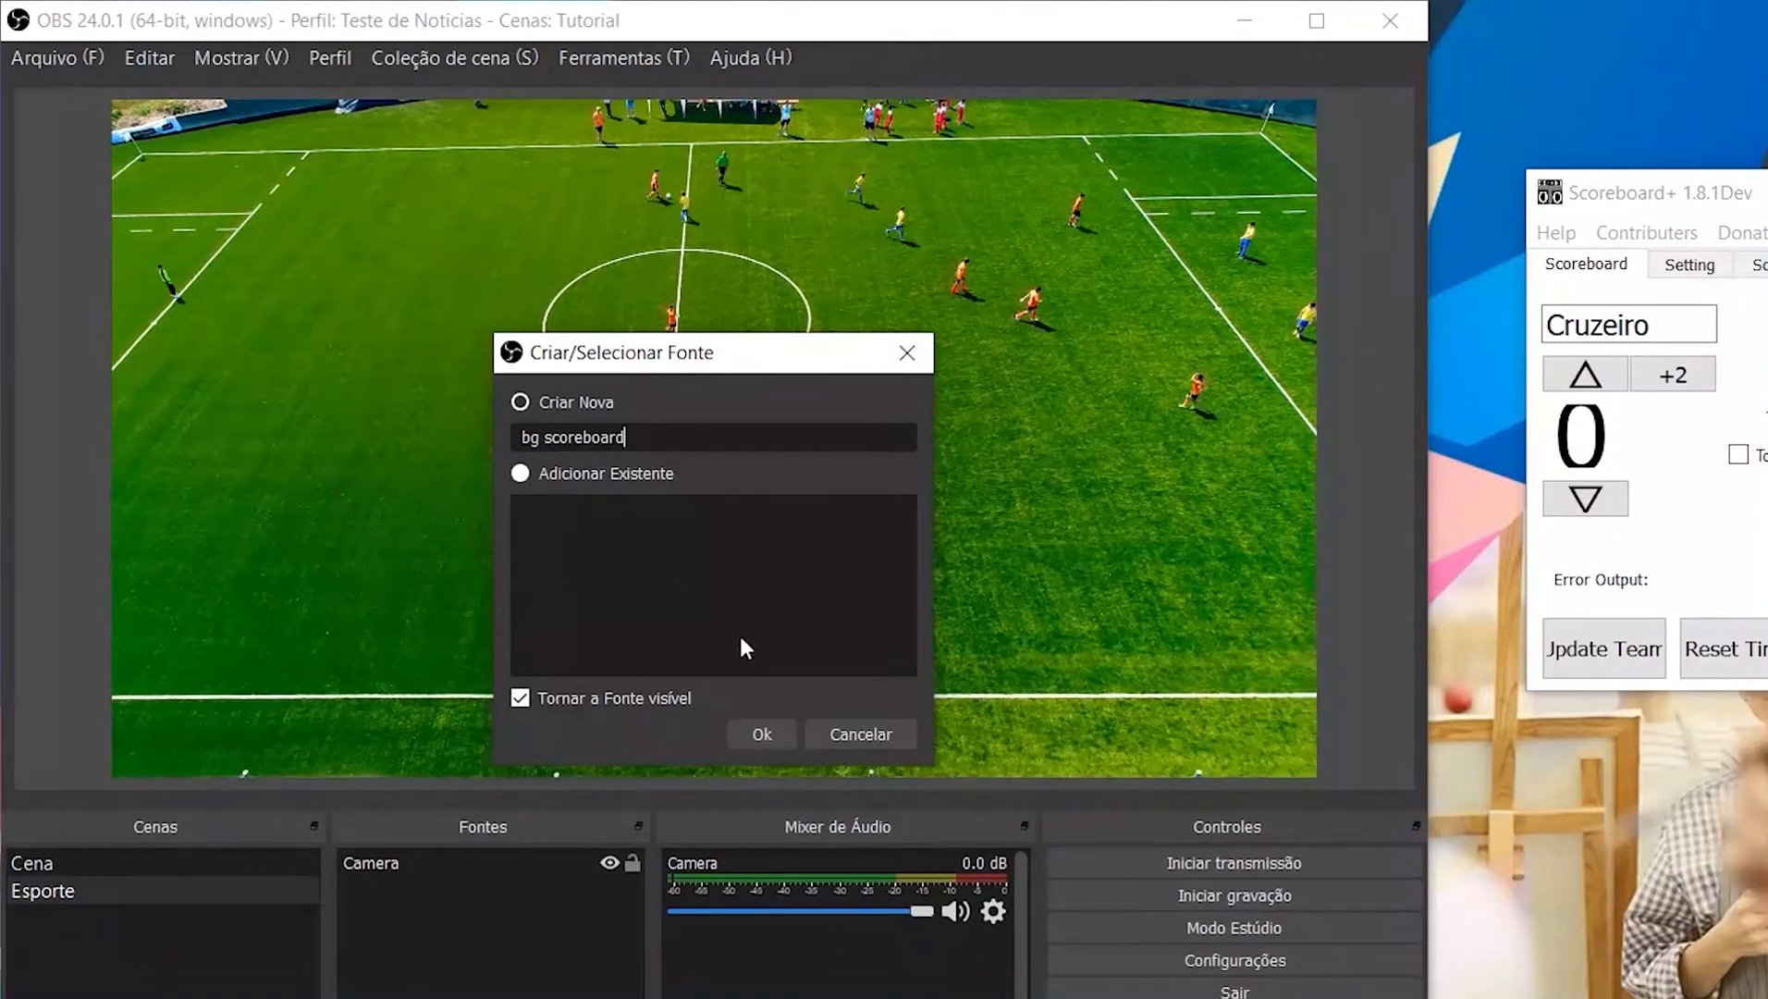
left_click(760, 734)
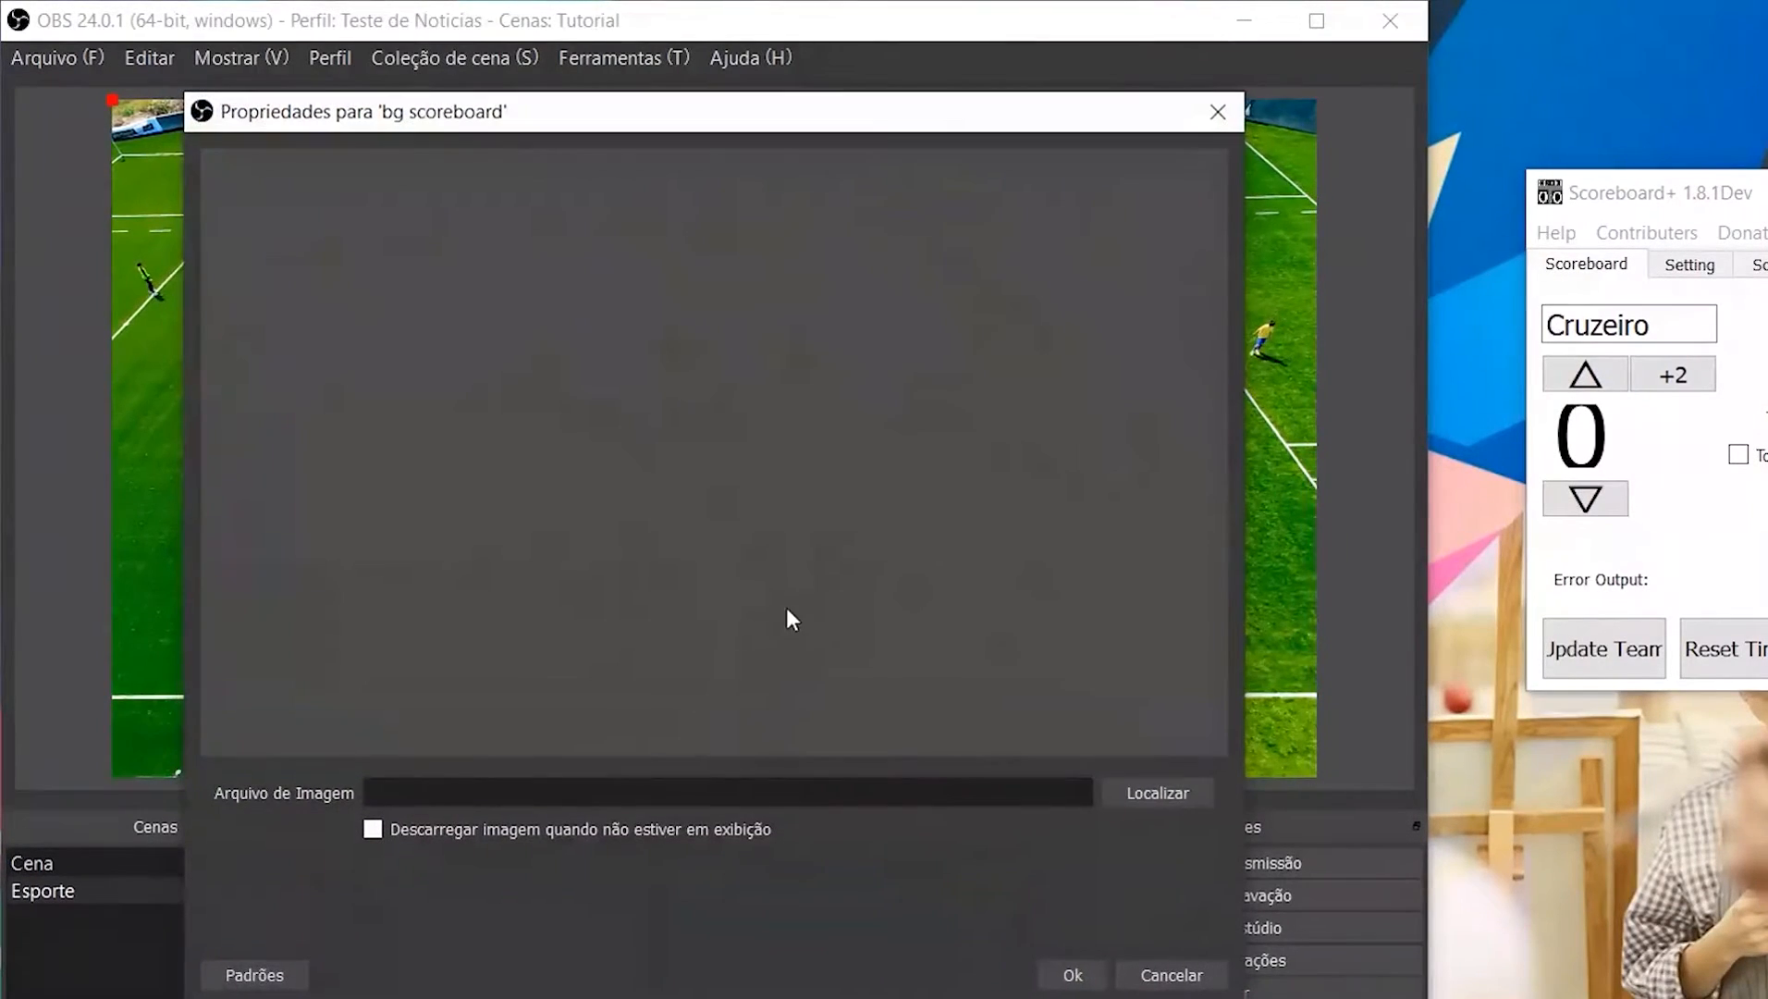
Step: Search the Imagens folder for "over" and set overlay-score.png as the bg scoreboard source's image file
left_click(1155, 792)
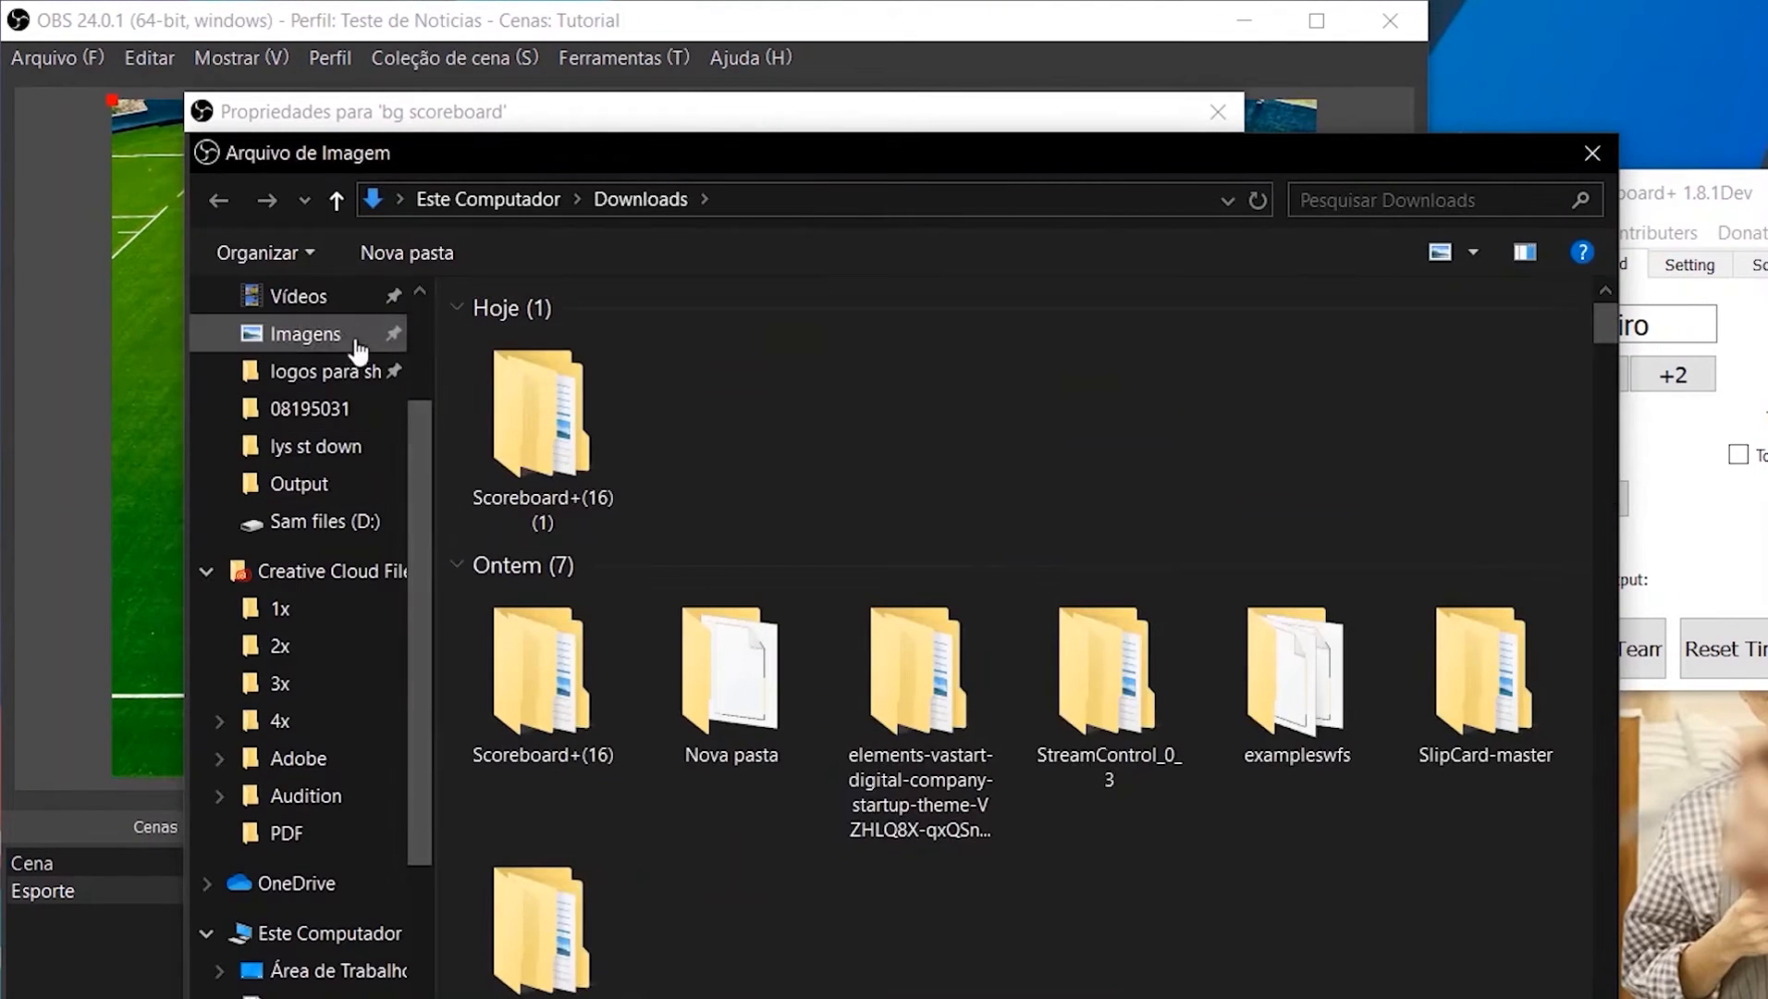
left_click(333, 340)
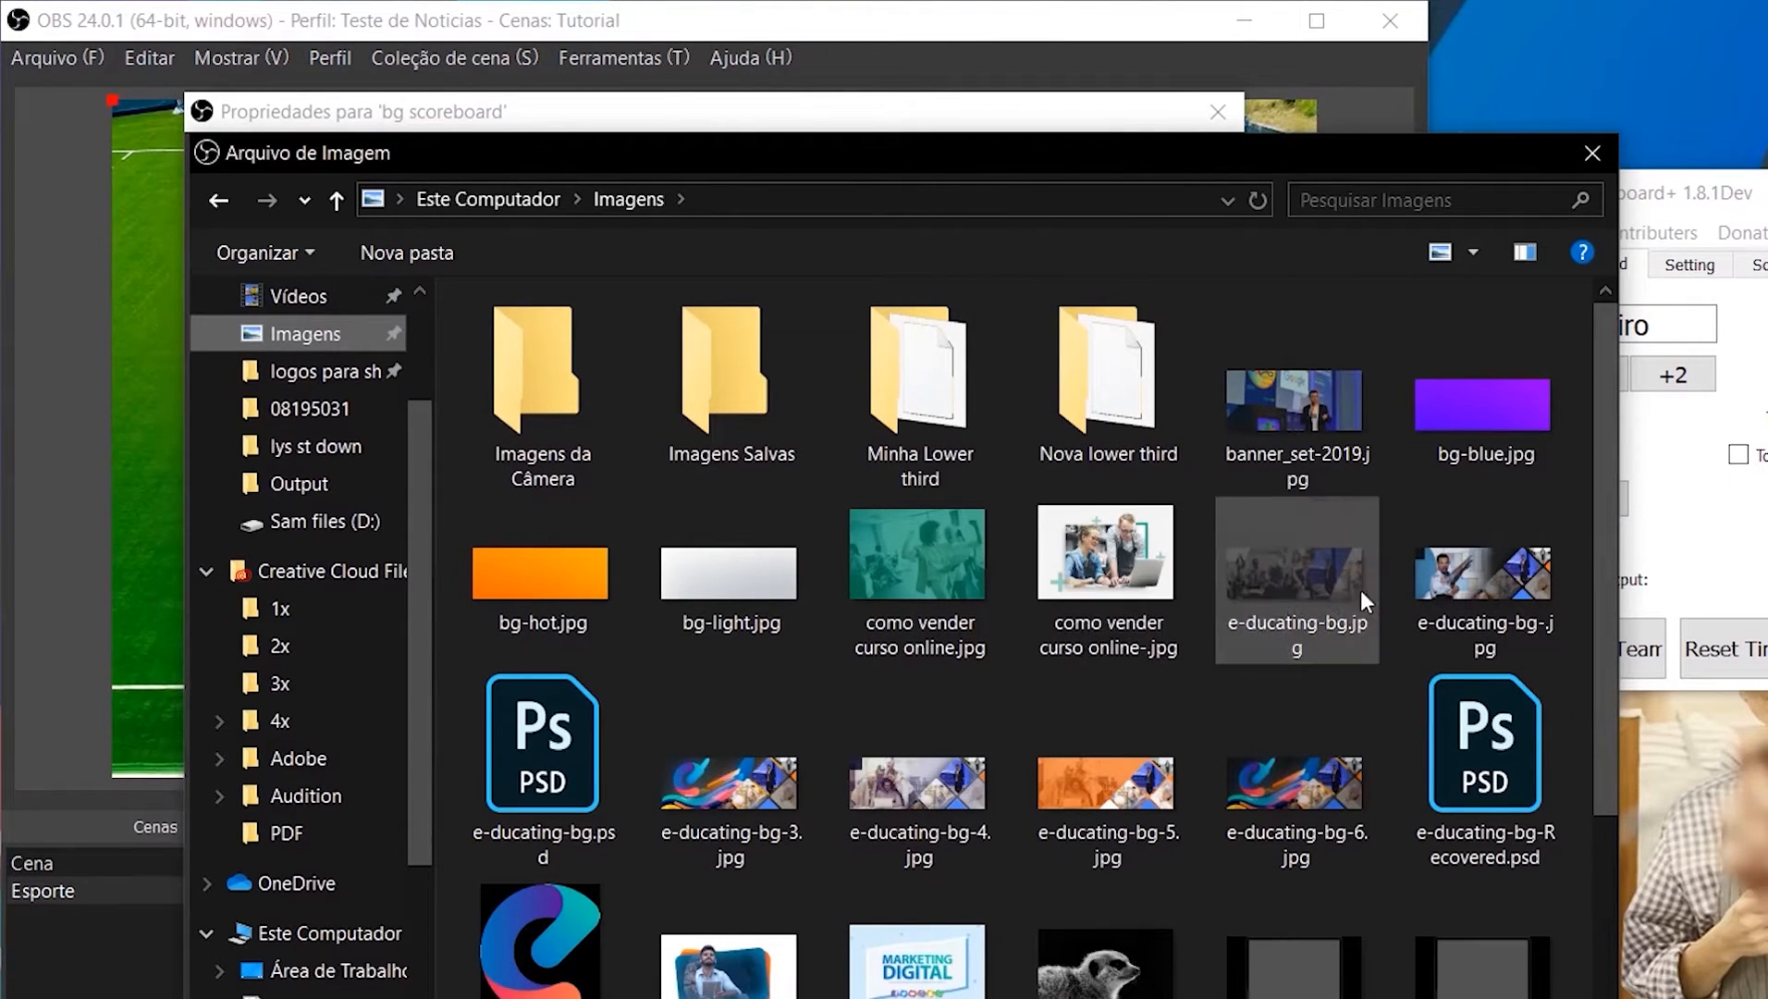
right_click(1578, 424)
right_click(1388, 481)
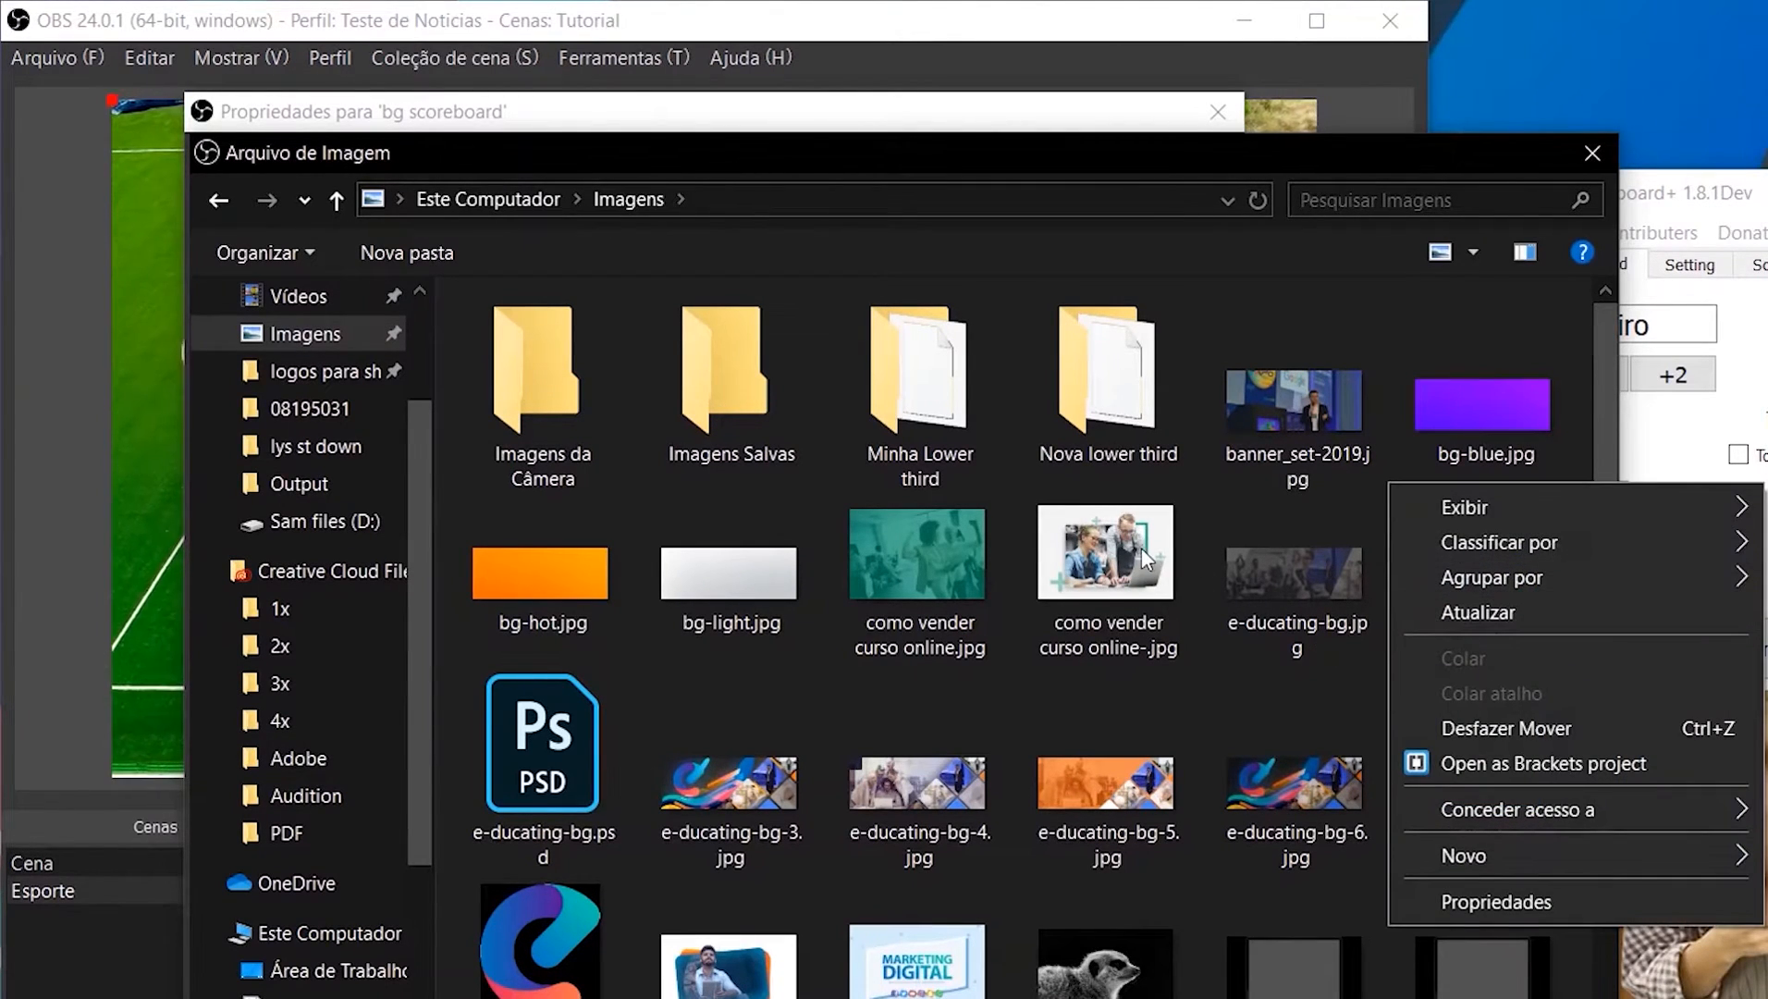
left_click(1597, 387)
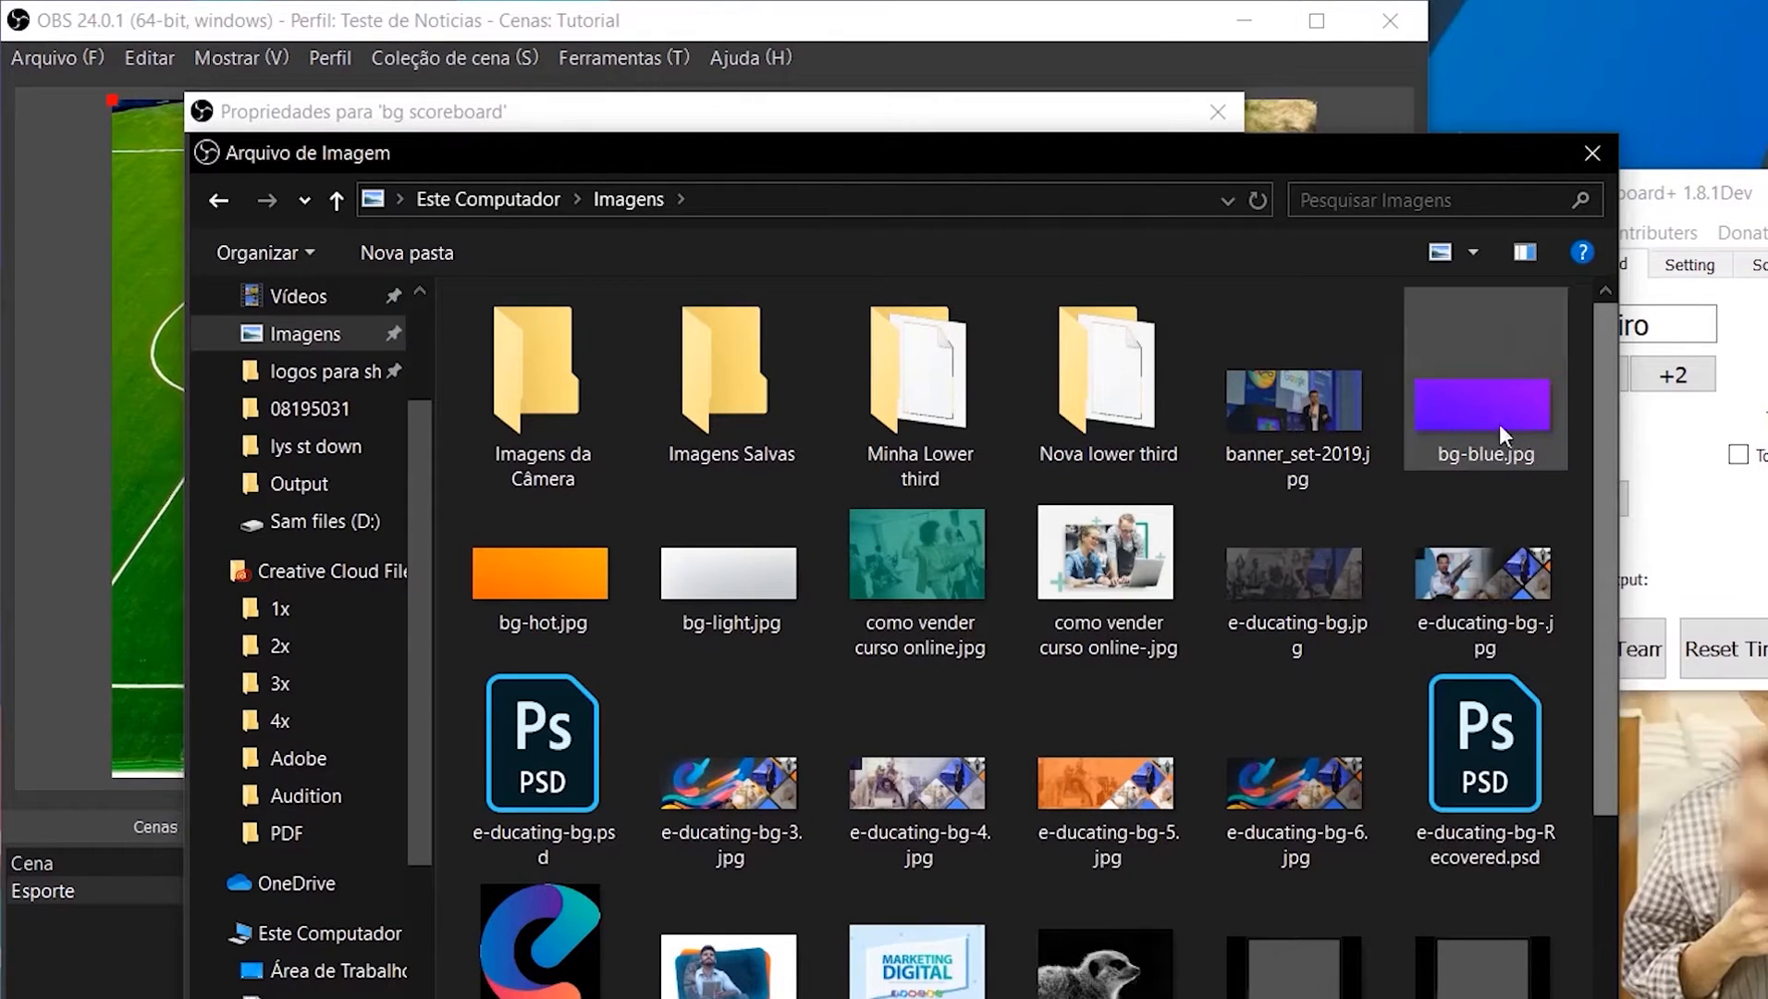
left_click(1360, 197)
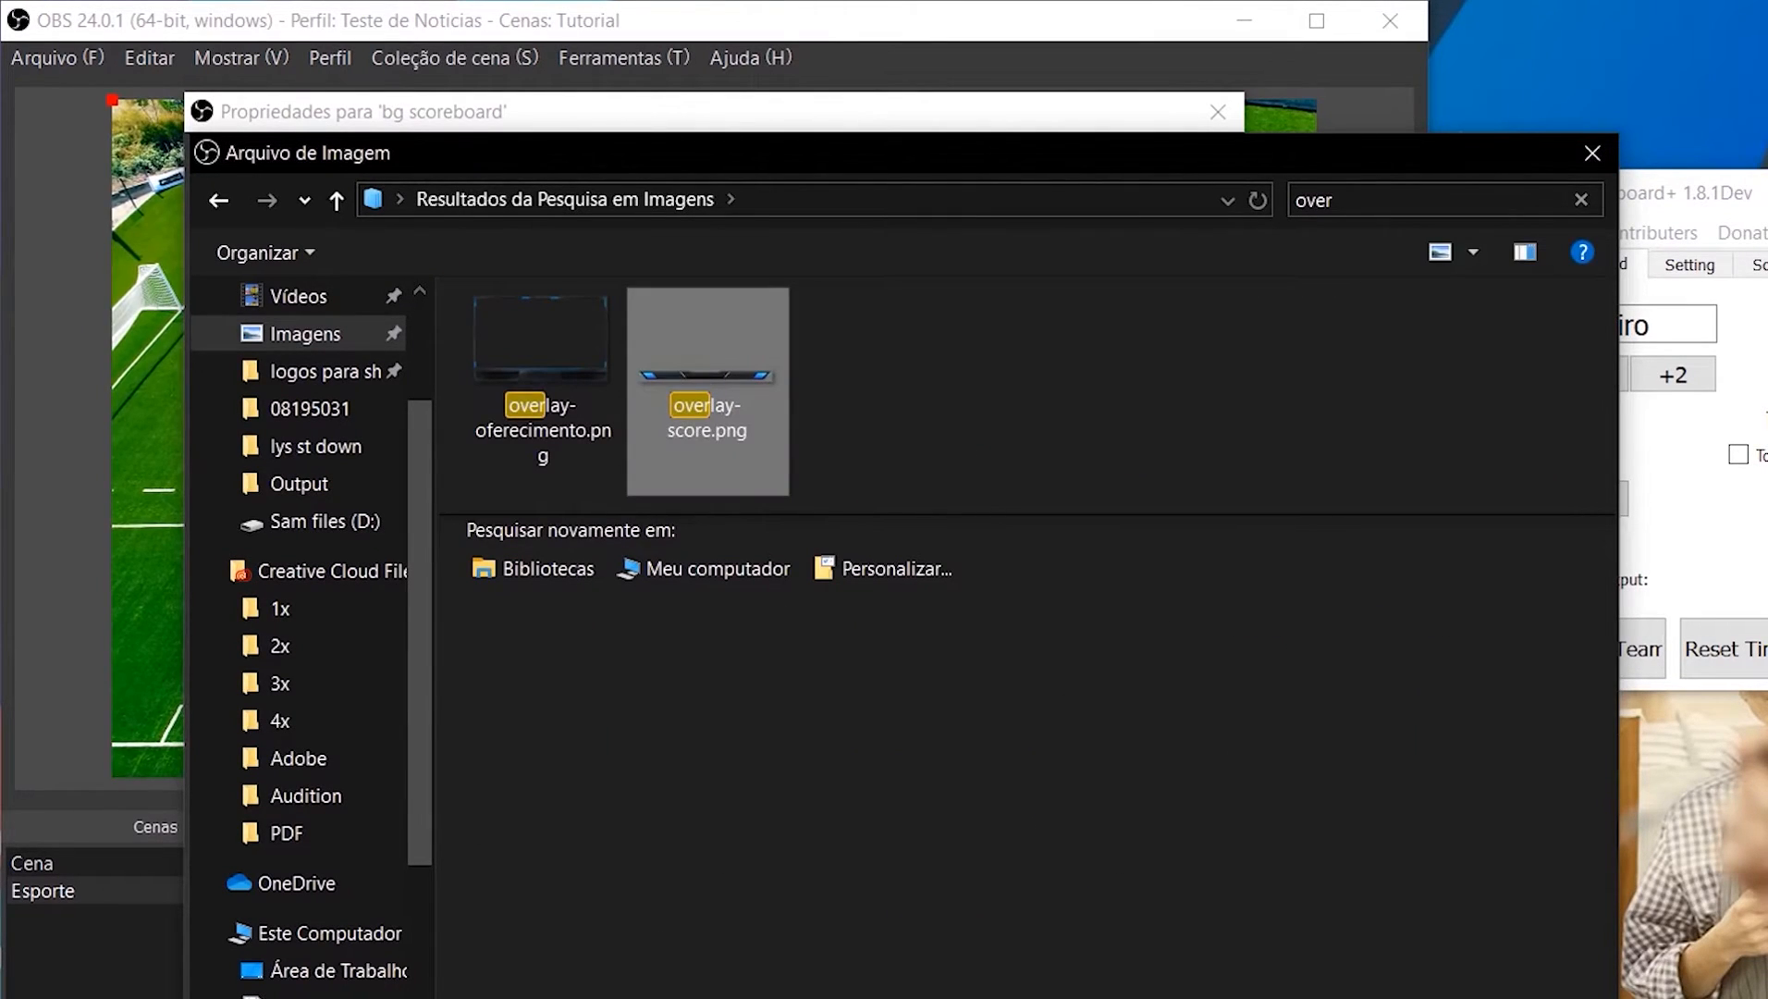
double_click(767, 393)
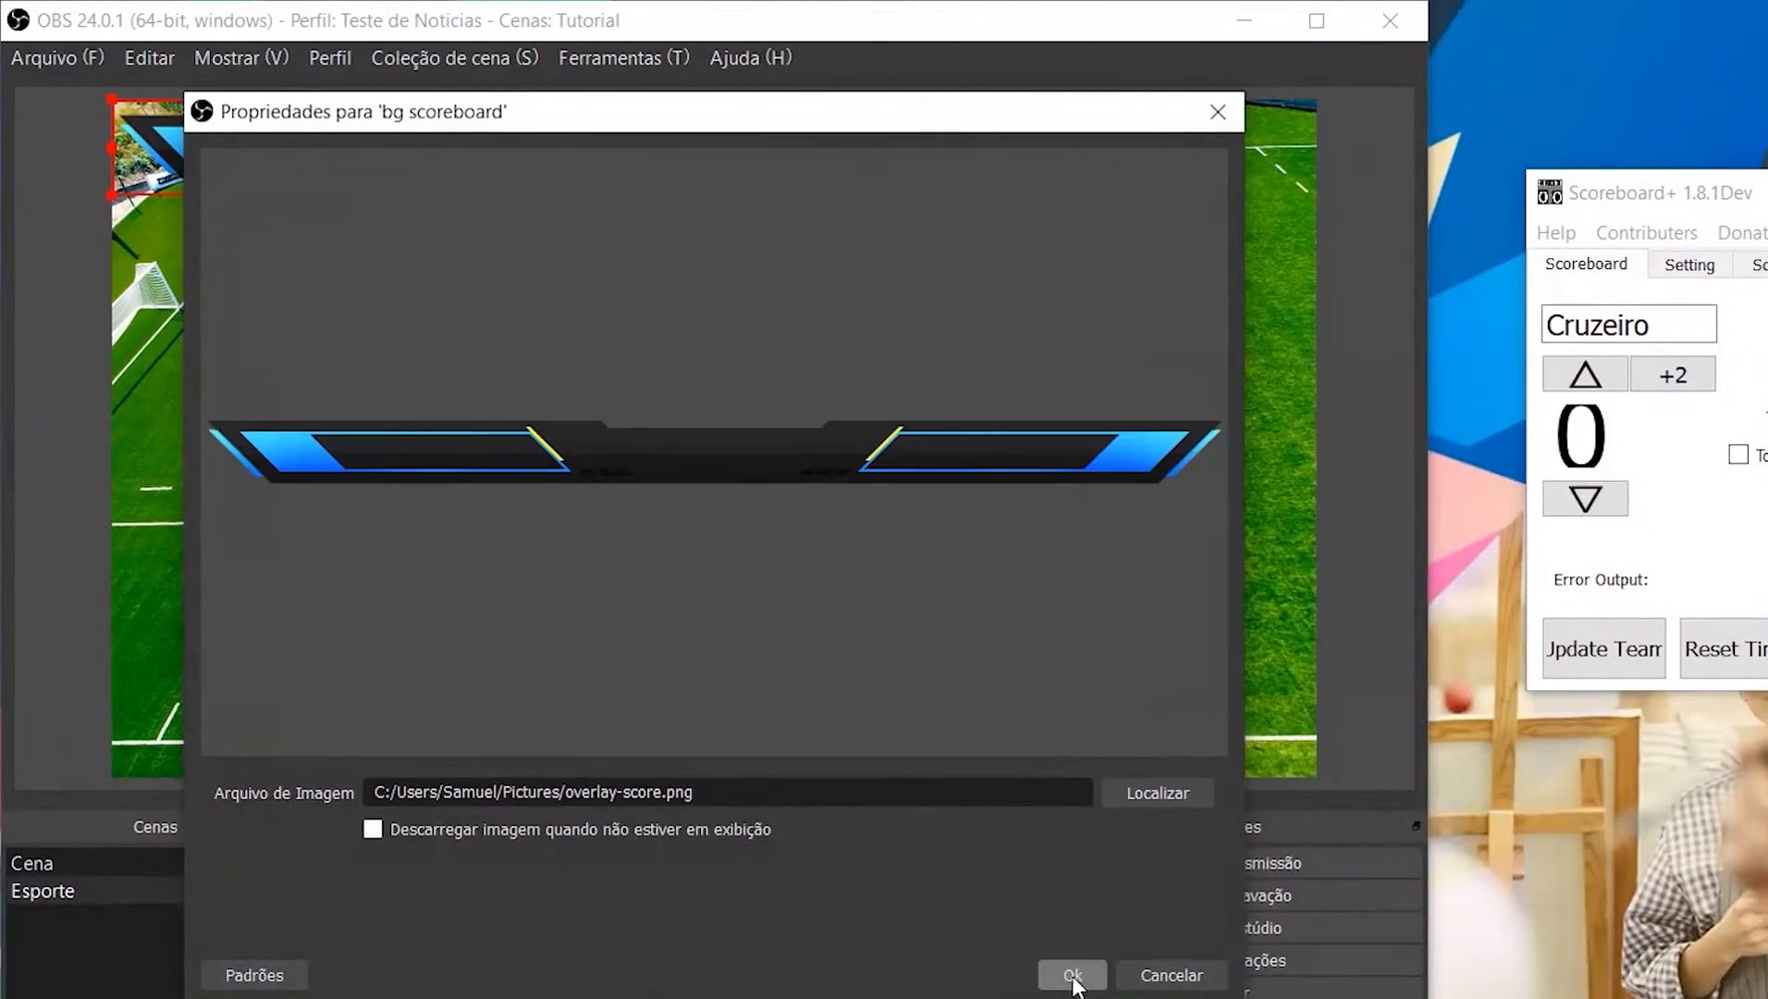
left_click(1073, 975)
Step: Shrink the scoreboard overlay slightly and place it roughly centred near the upper edge of the video frame
left_click_drag(872, 198, 981, 190)
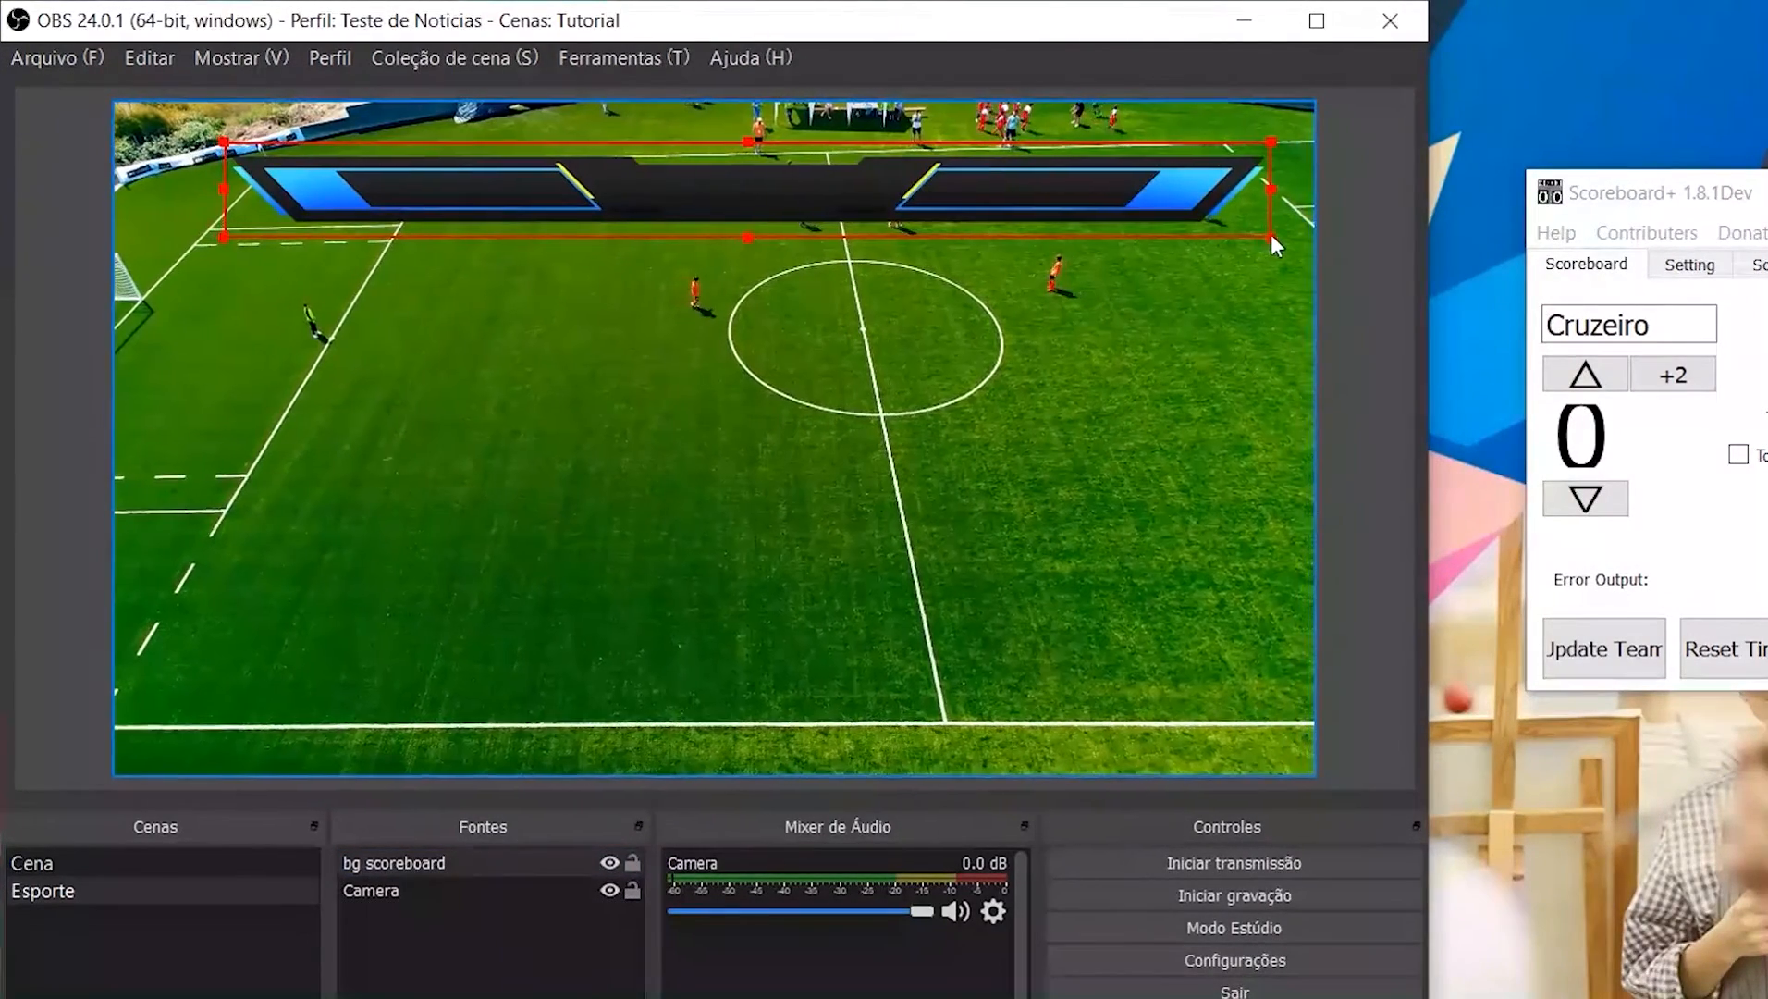
left_click_drag(1270, 238, 1067, 218)
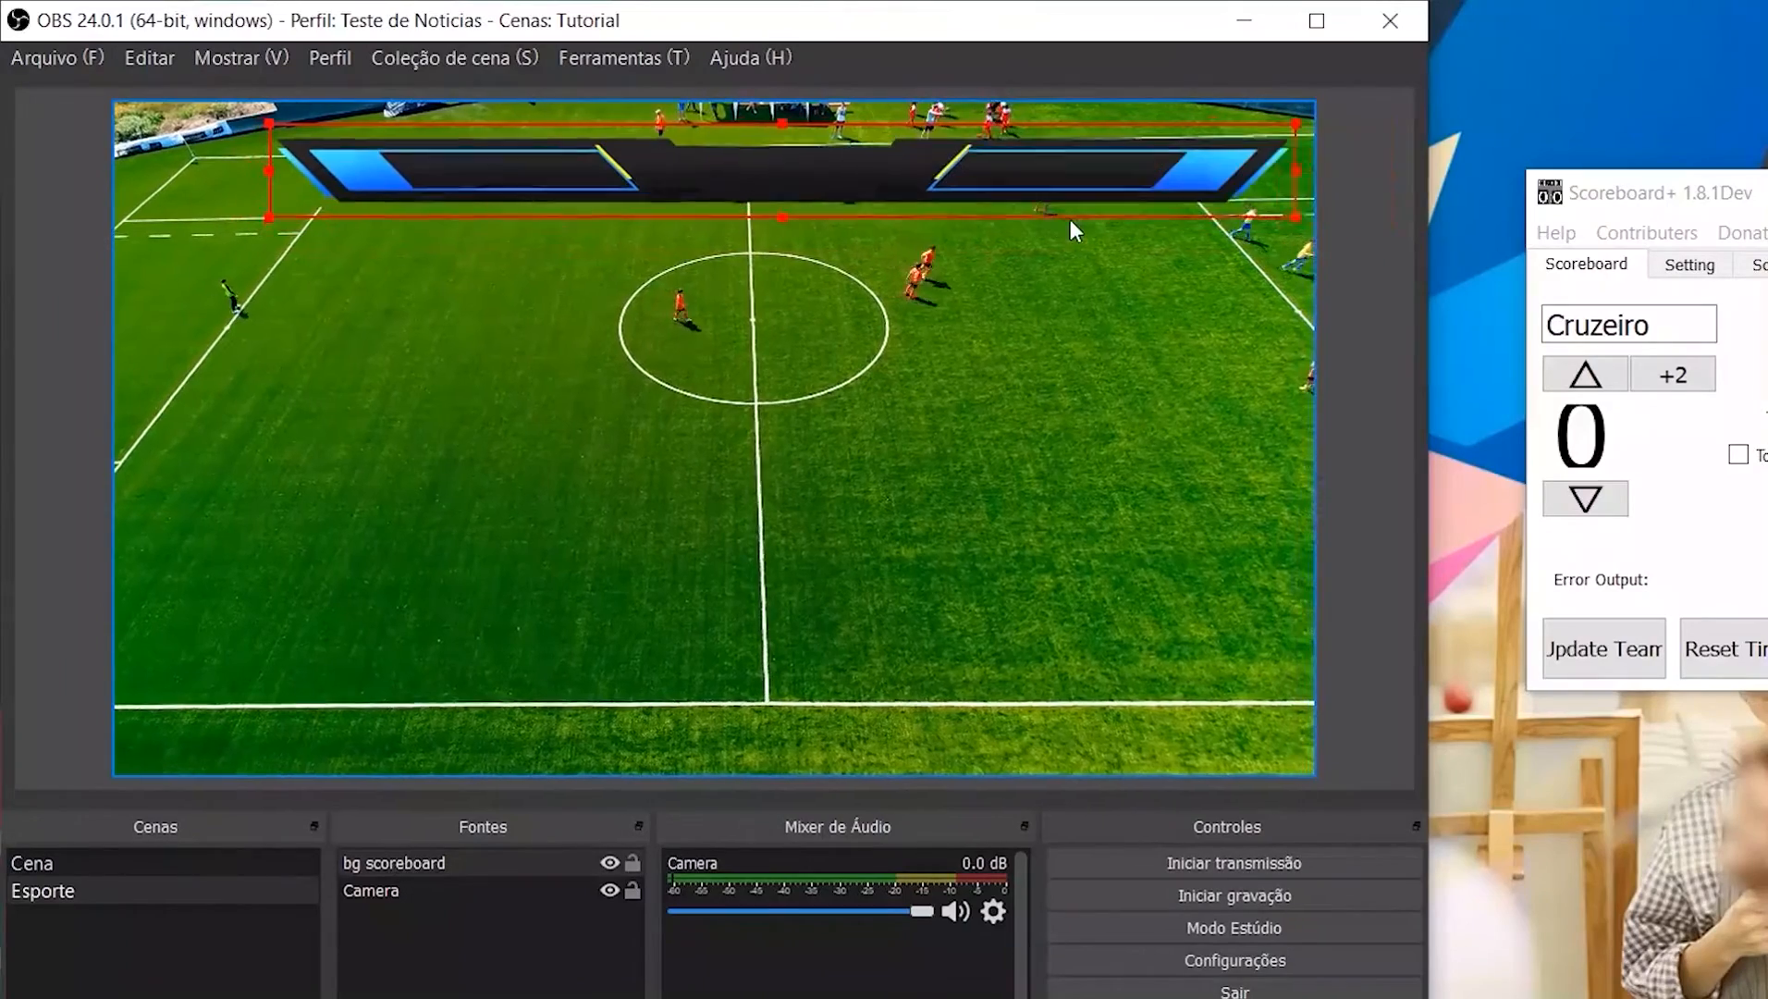
left_click_drag(344, 230, 351, 190)
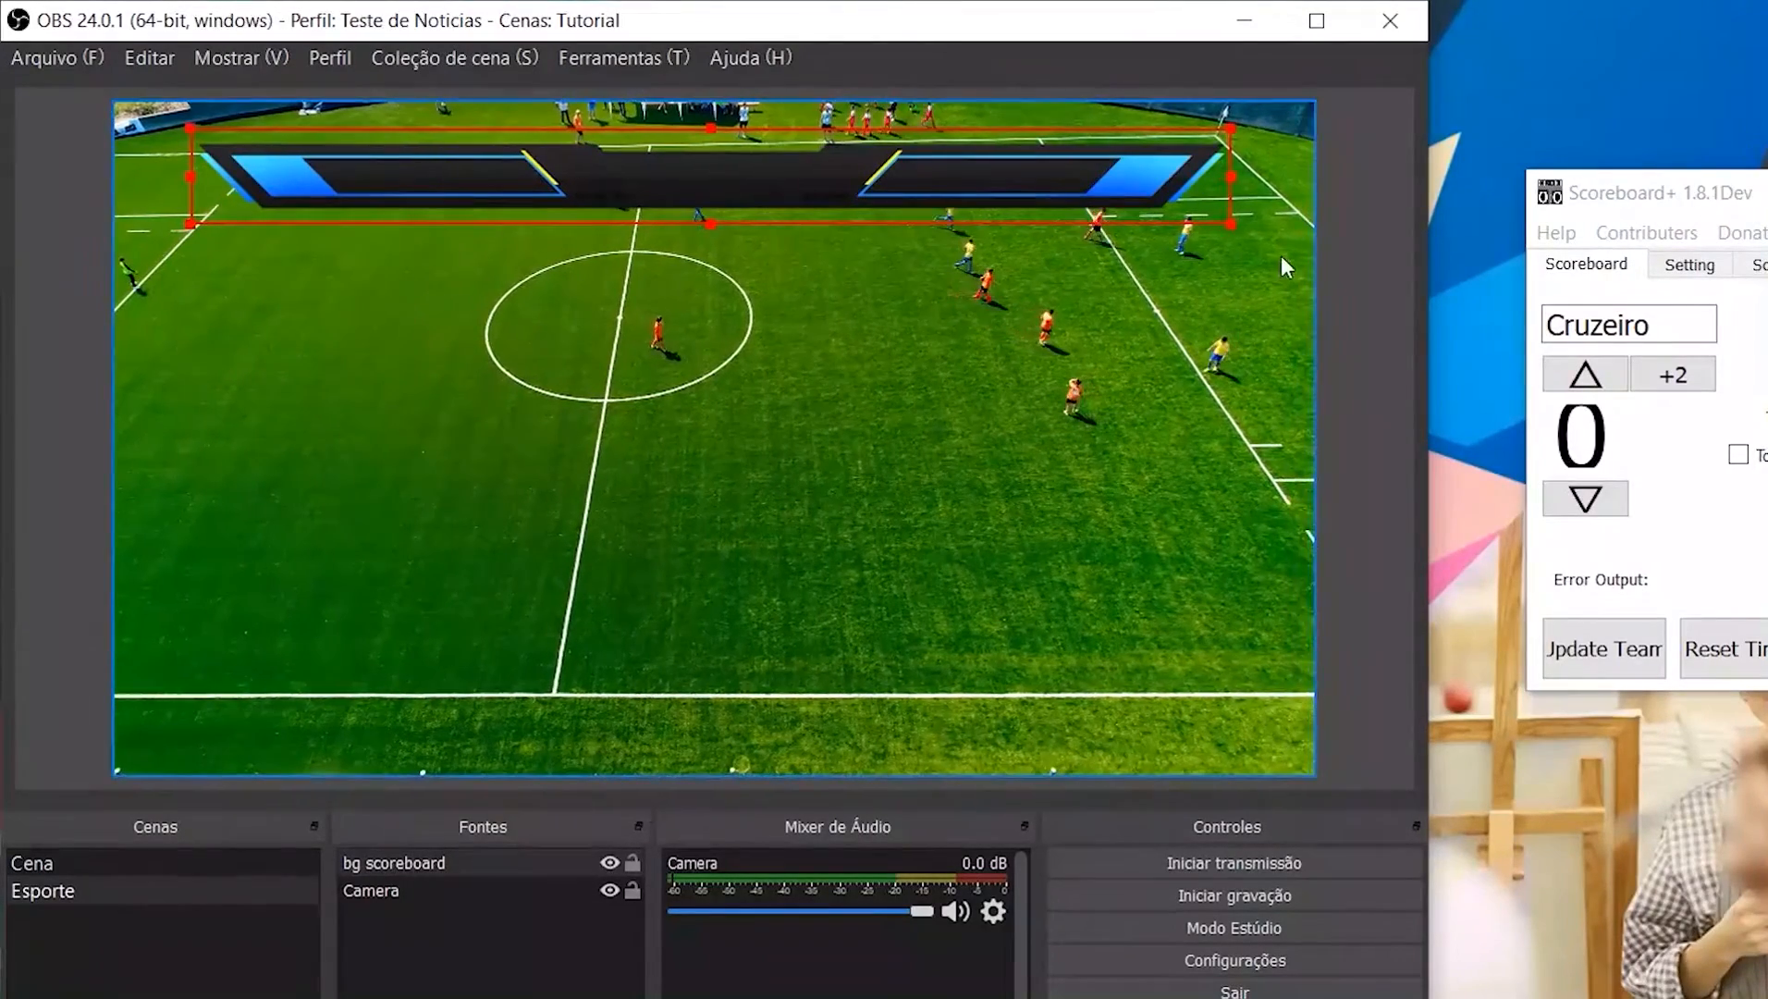
left_click_drag(1229, 222, 797, 187)
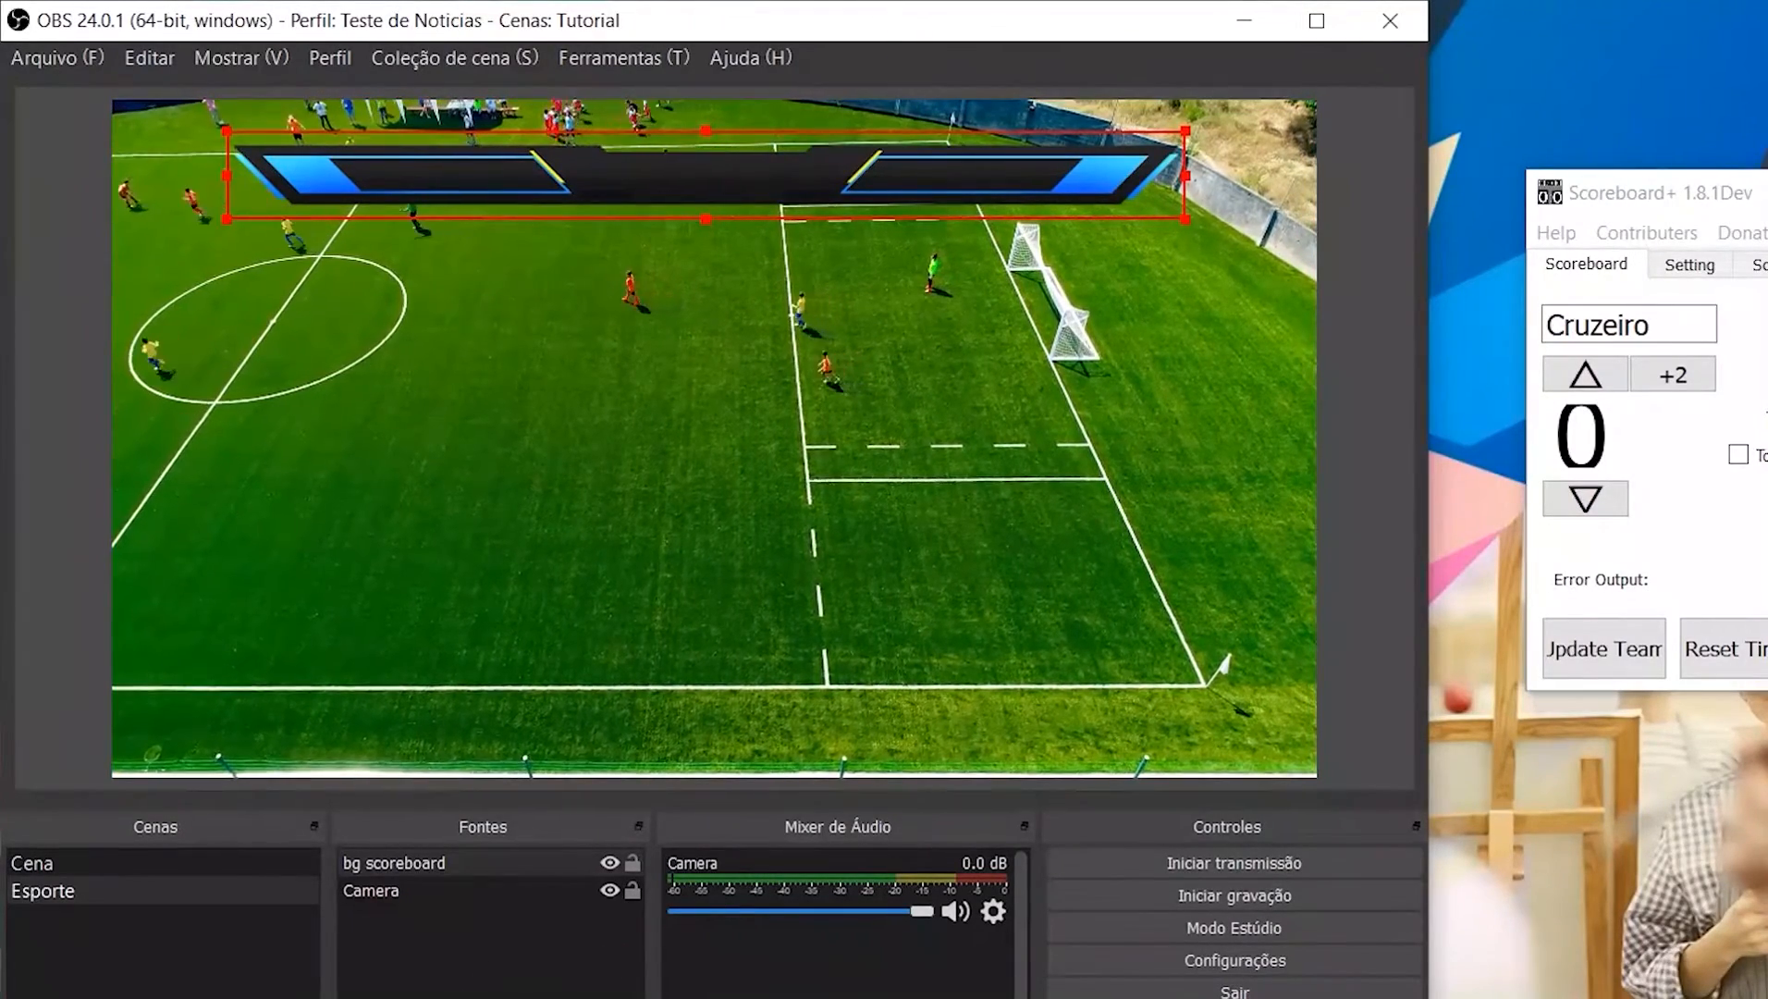
Step: Add a new GDI+ text source to the Esporte scene
left_click(360, 994)
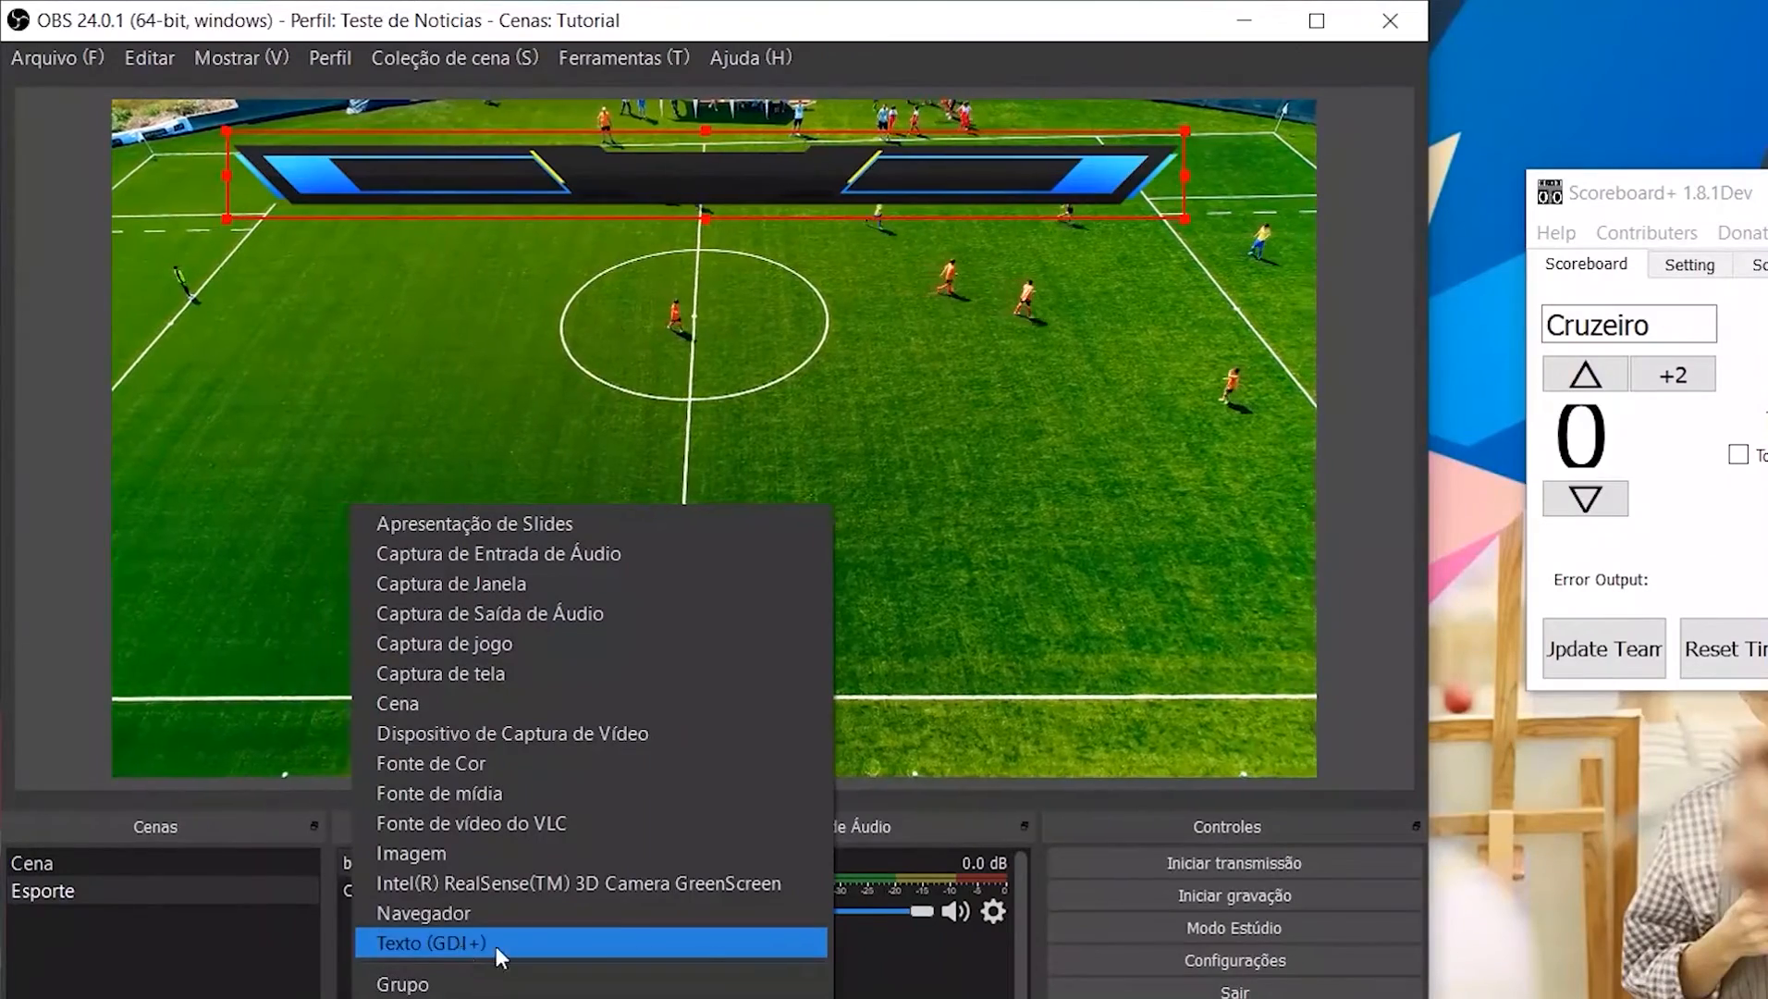
left_click(1681, 525)
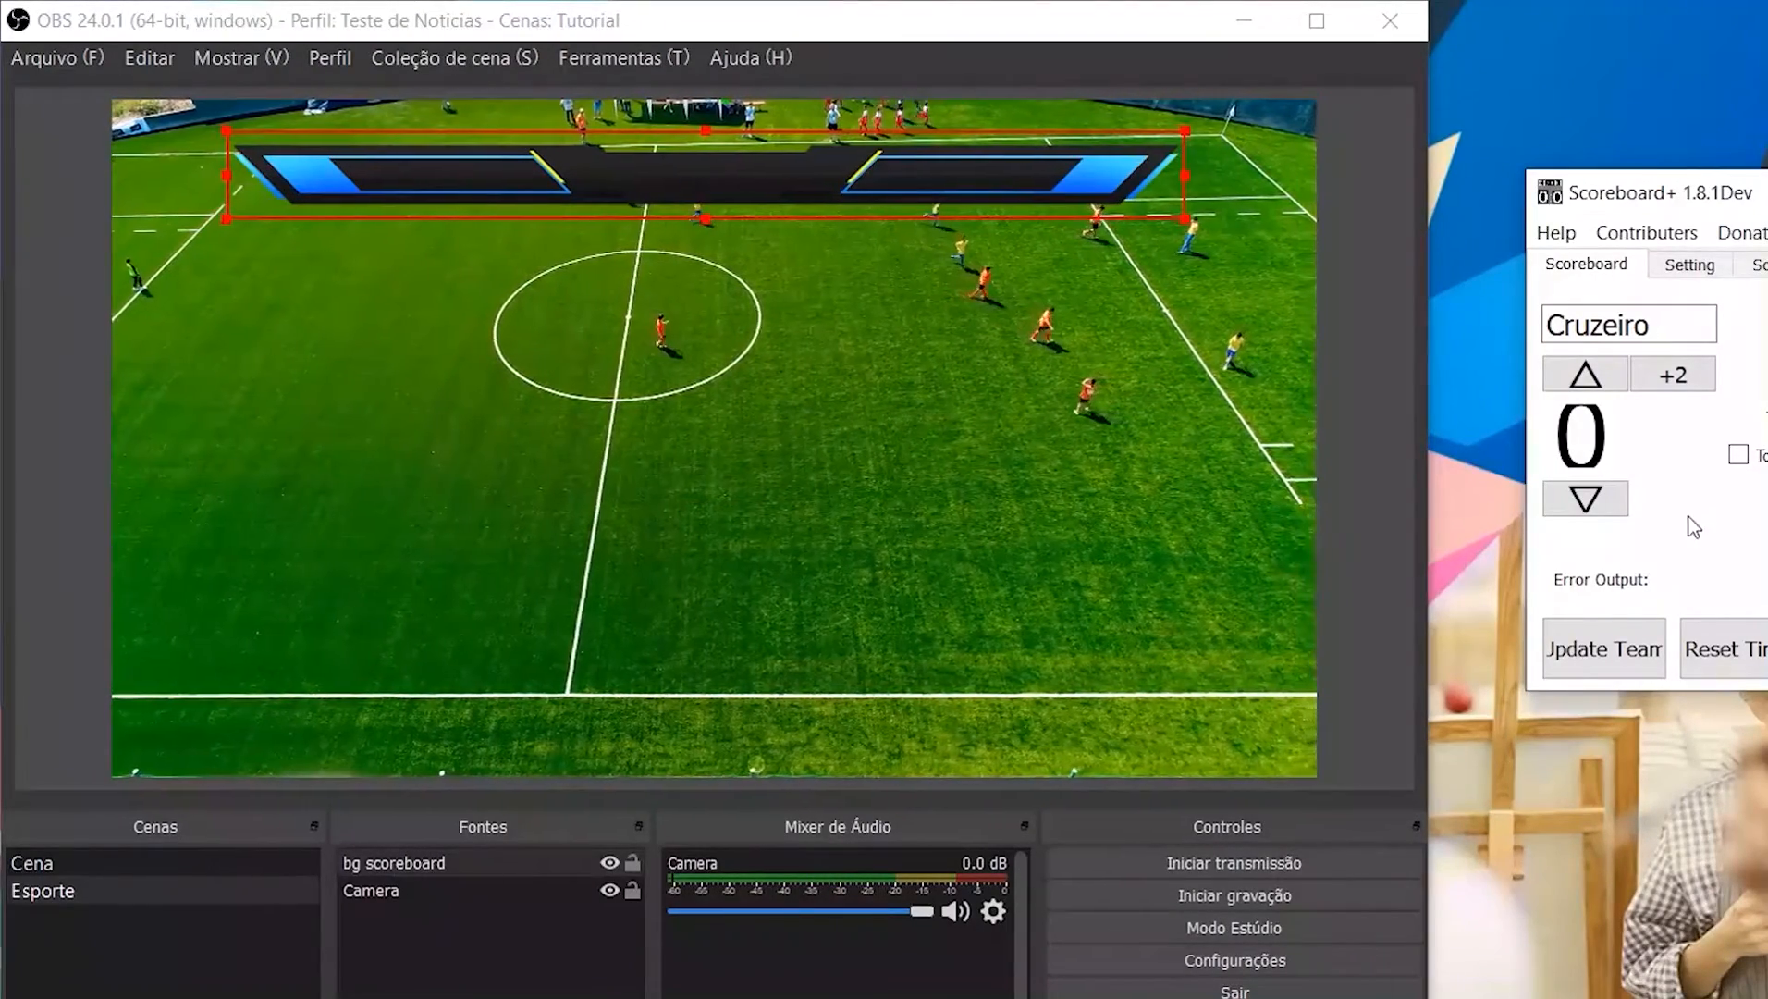
left_click(361, 995)
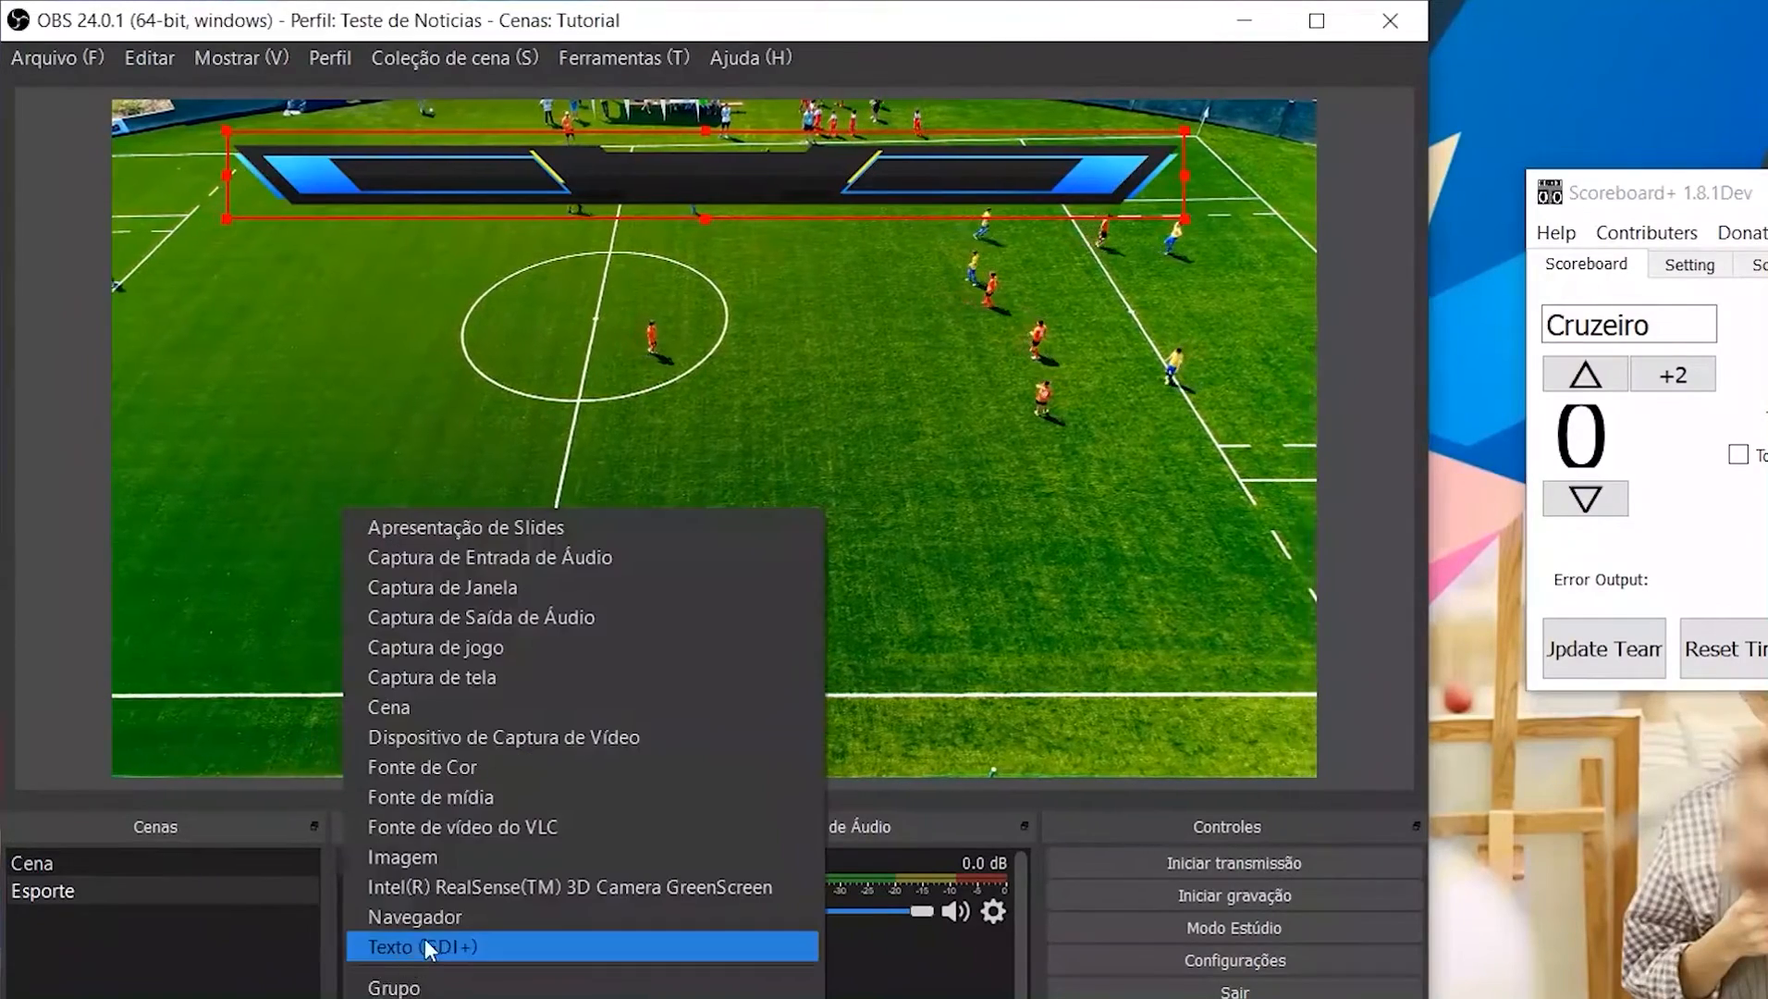
left_click(419, 945)
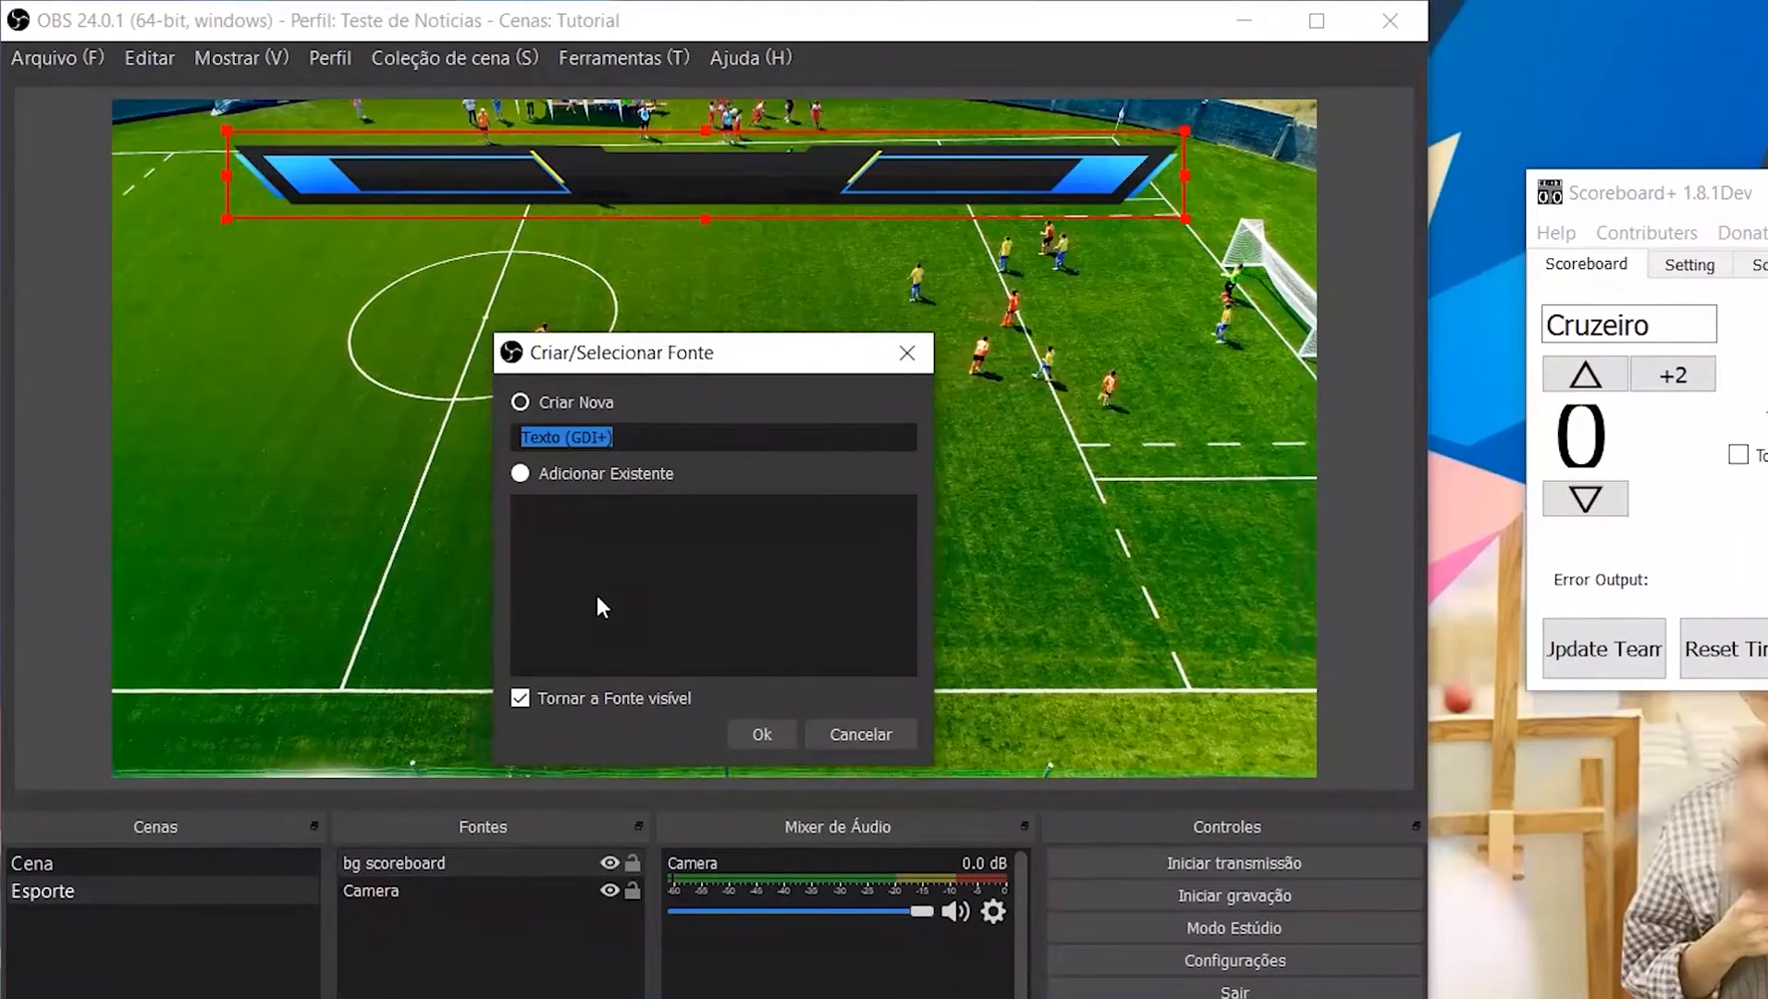
type("Cru")
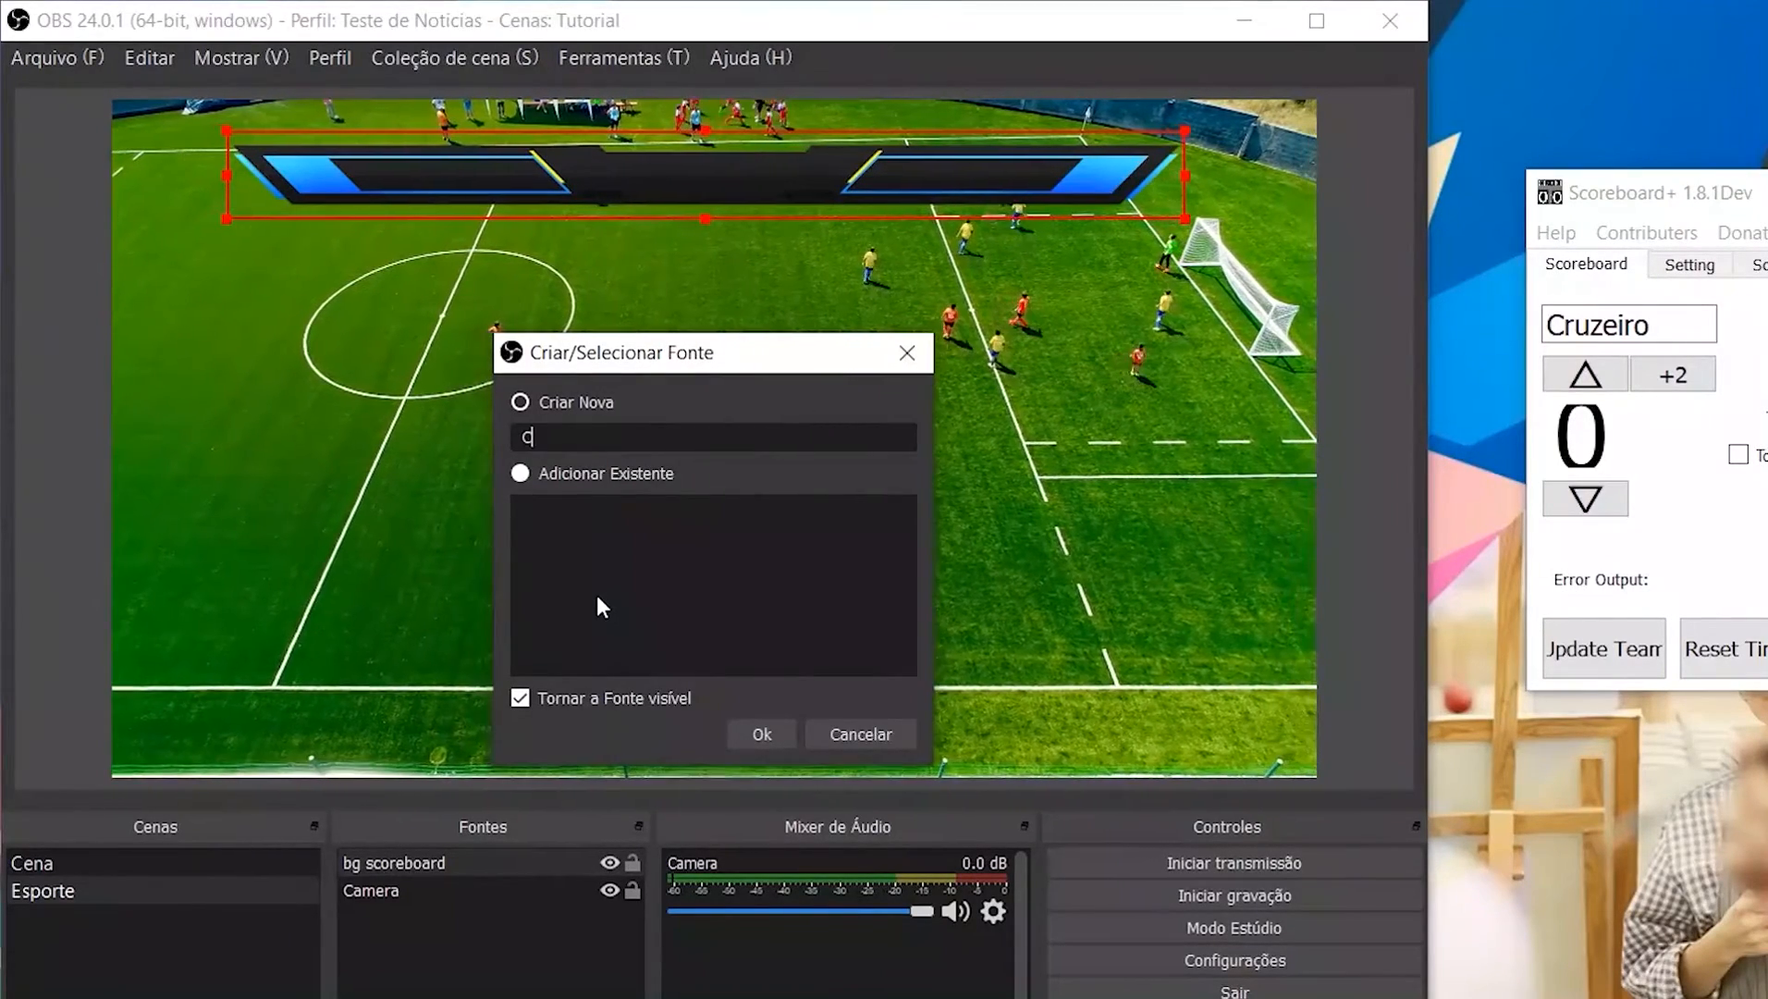
type("iro")
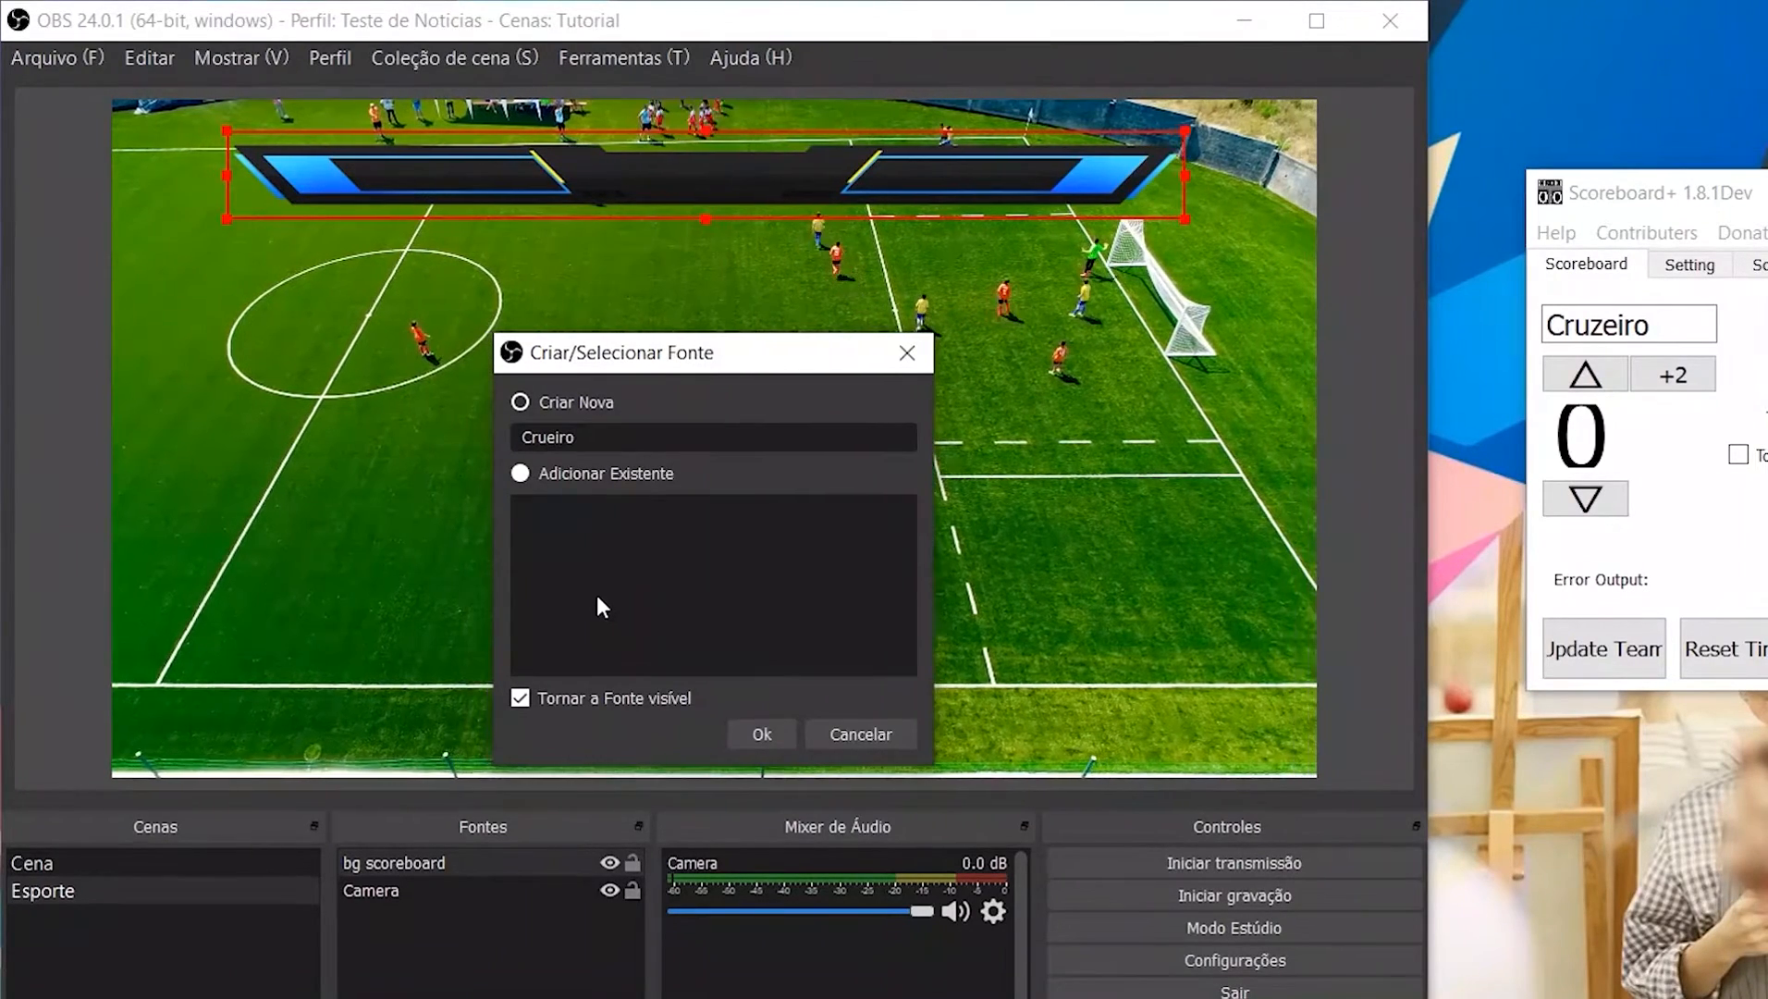
key("BackSpace")
key("BackSpace")
key("BackSpace")
key("BackSpace")
key("BackSpace")
key("BackSpace")
key("BackSpace")
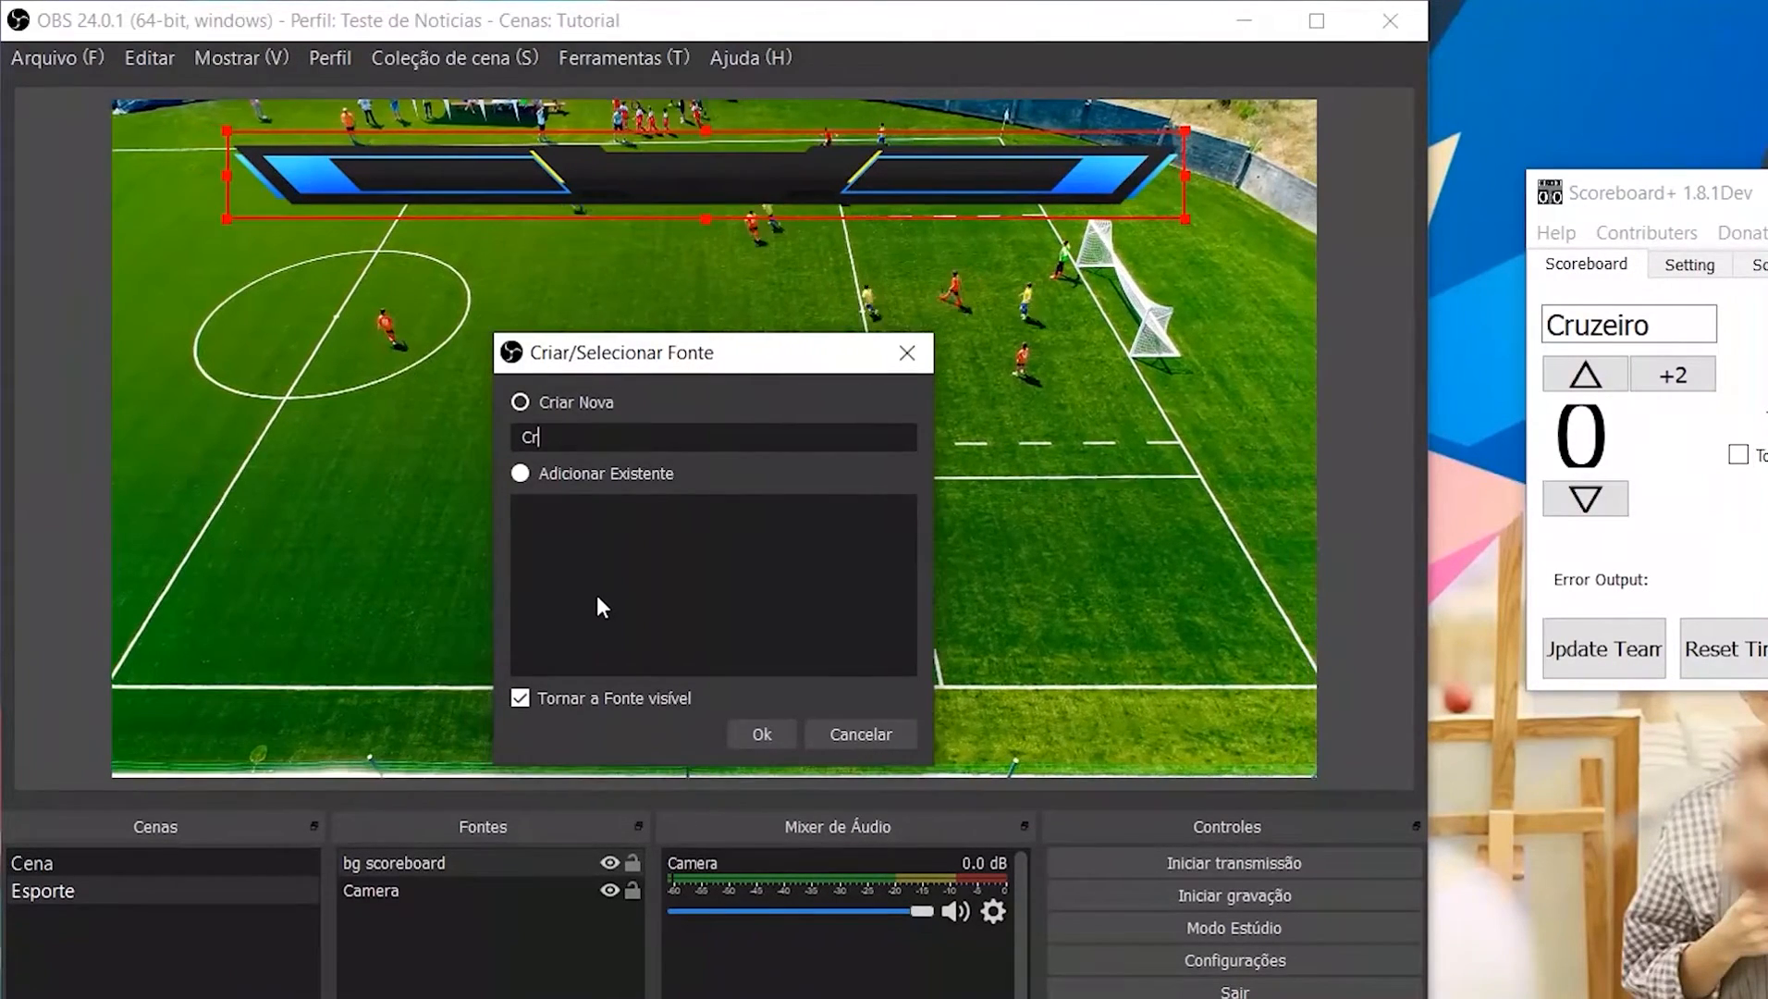
Step: Name the new text source "Time esq" and create it
type("Time")
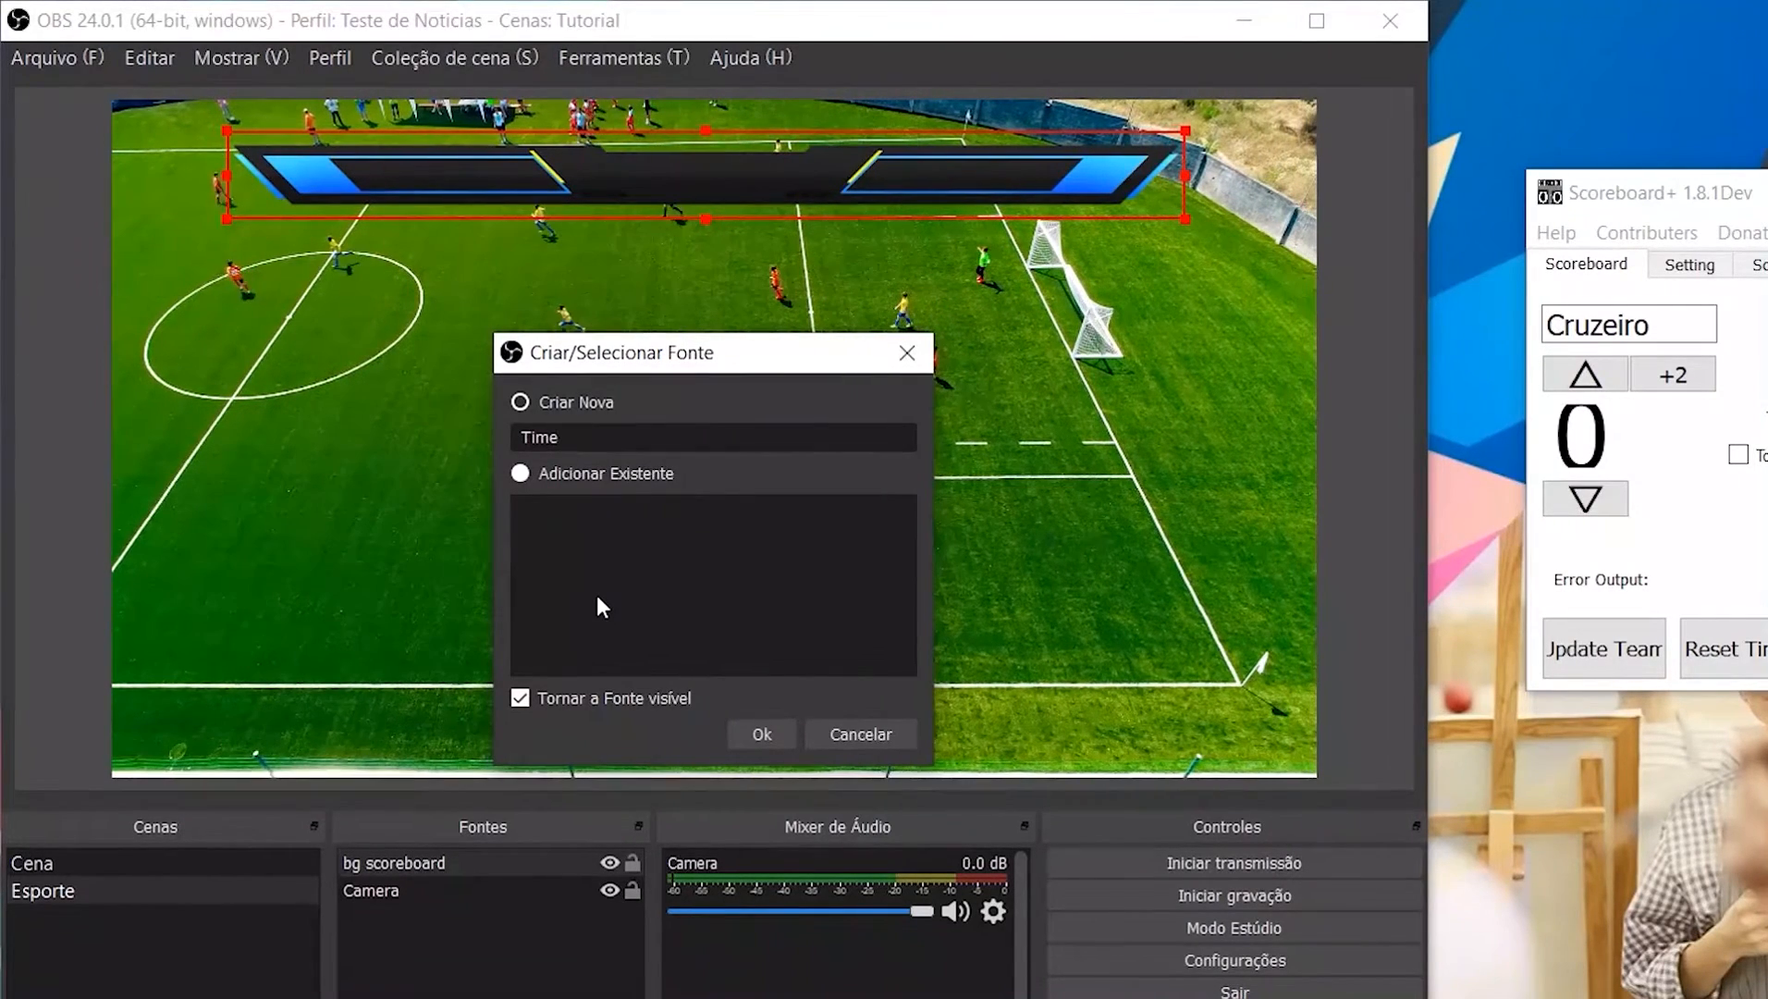
type(" 01")
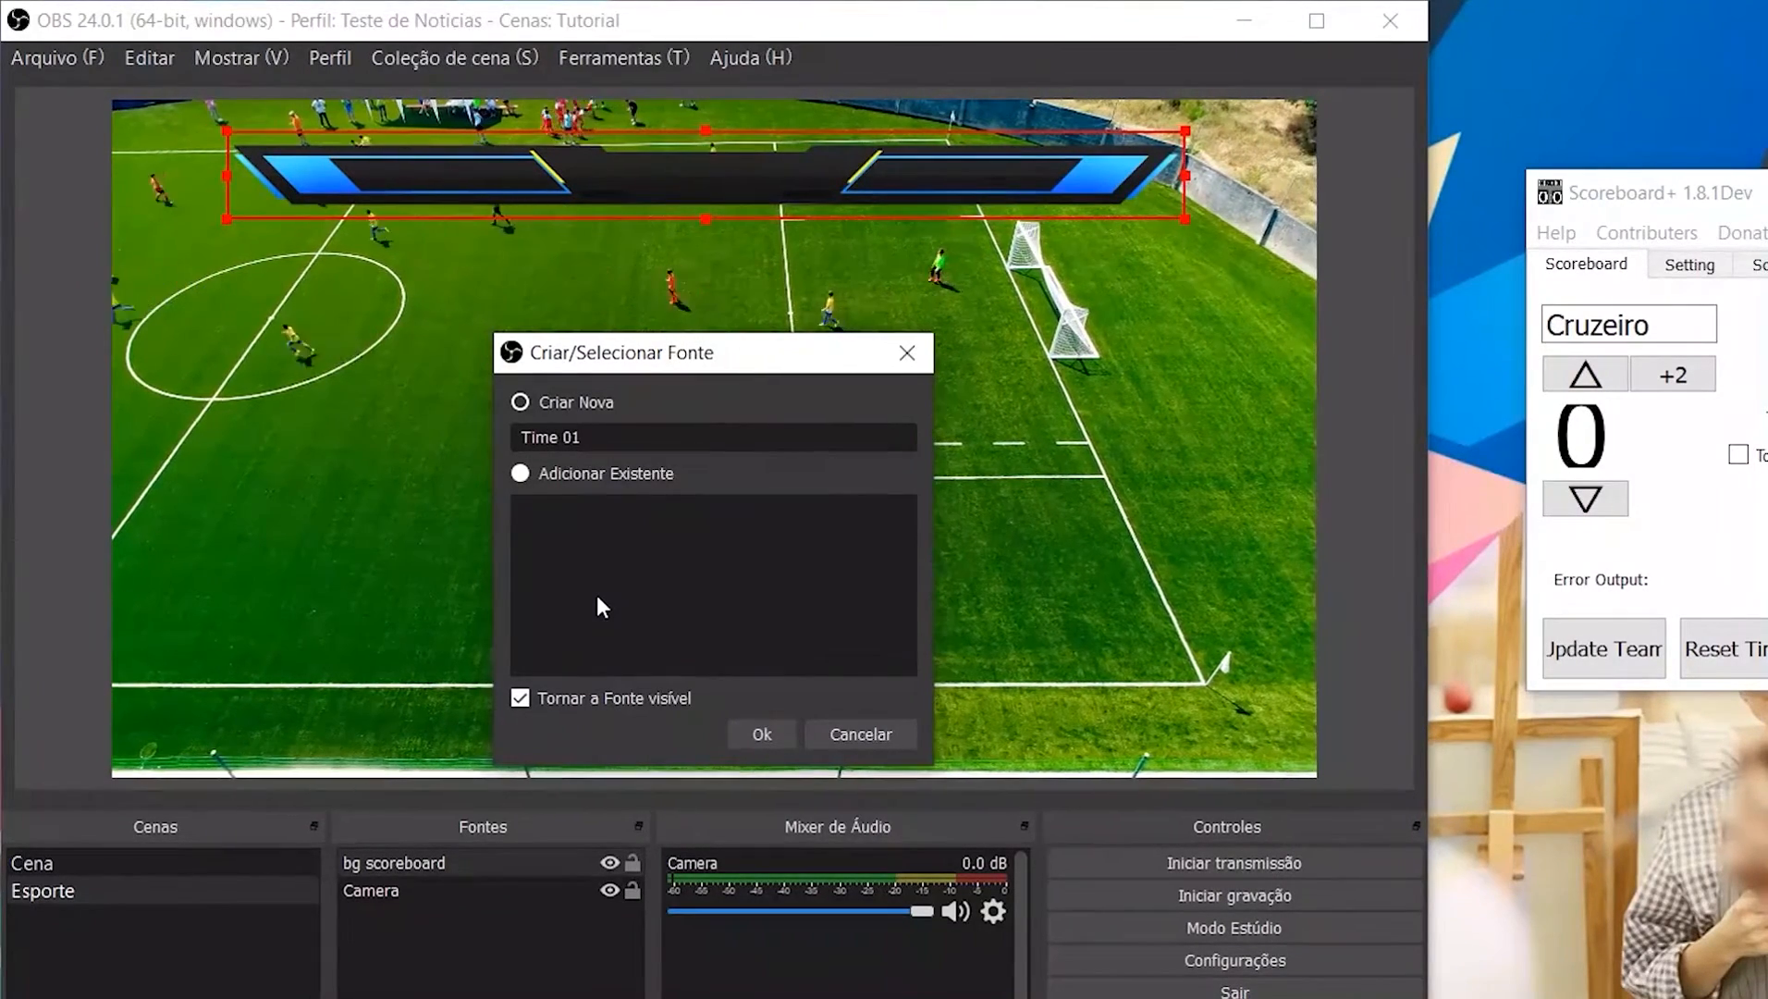
key("BackSpace")
key("BackSpace")
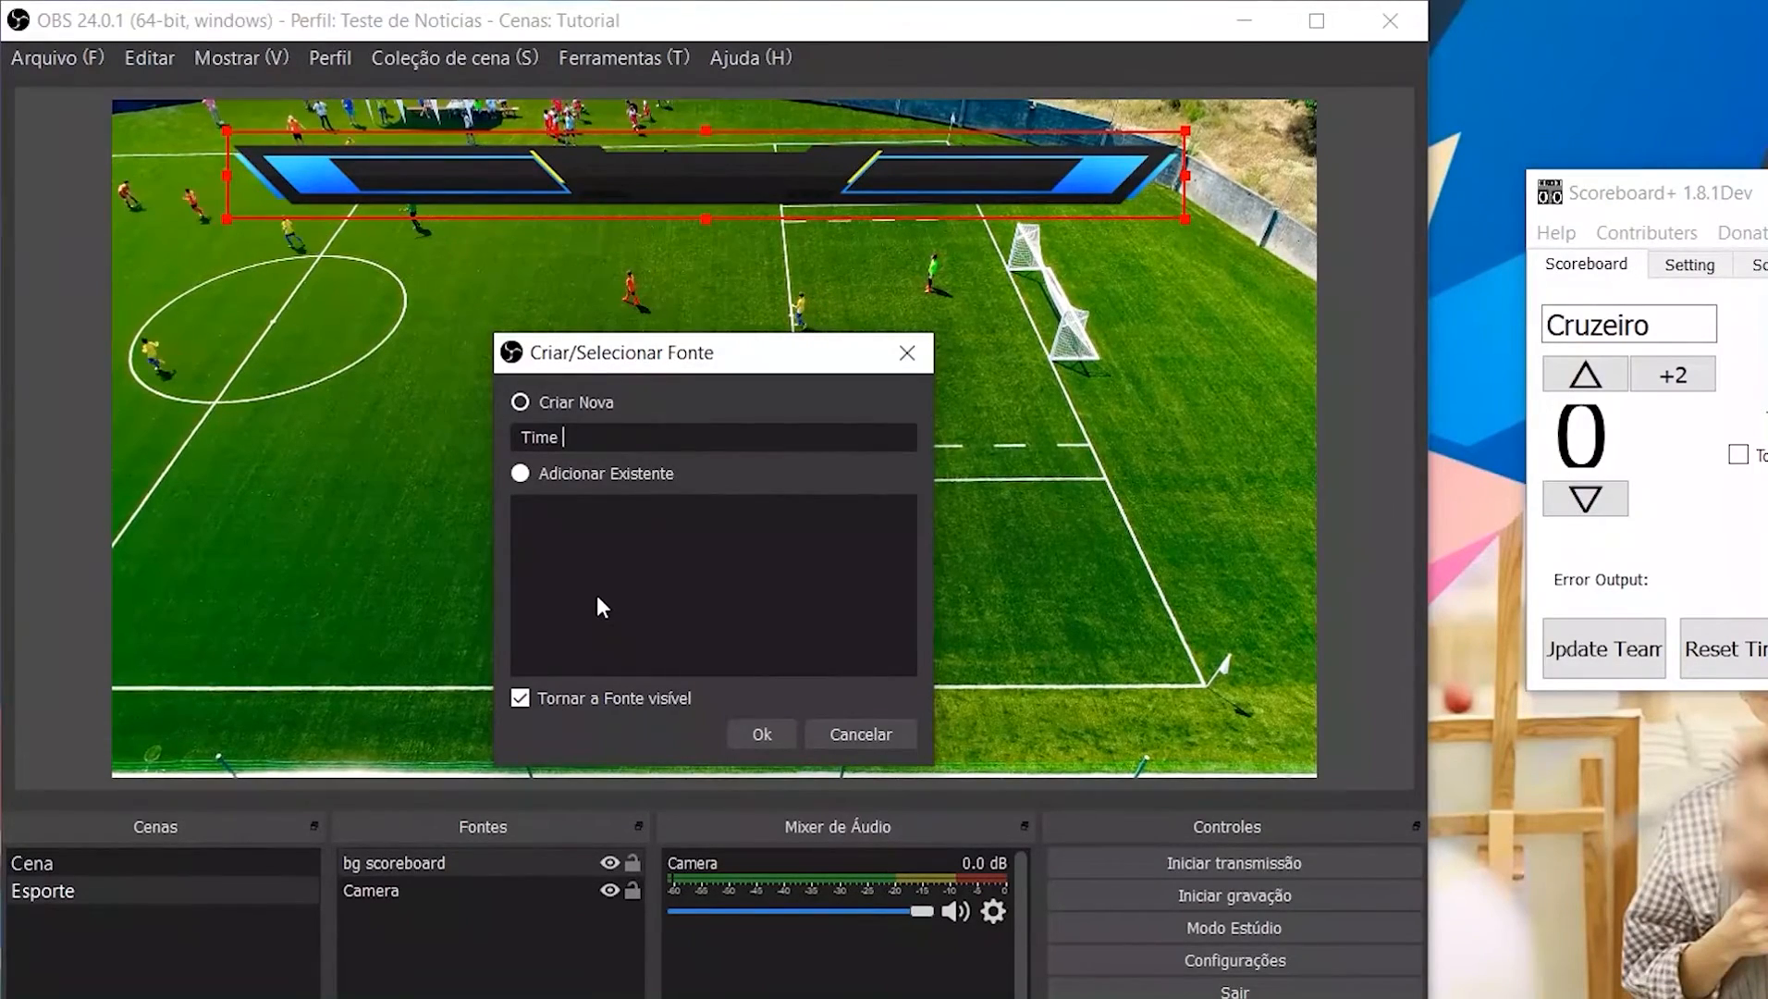
type("esq")
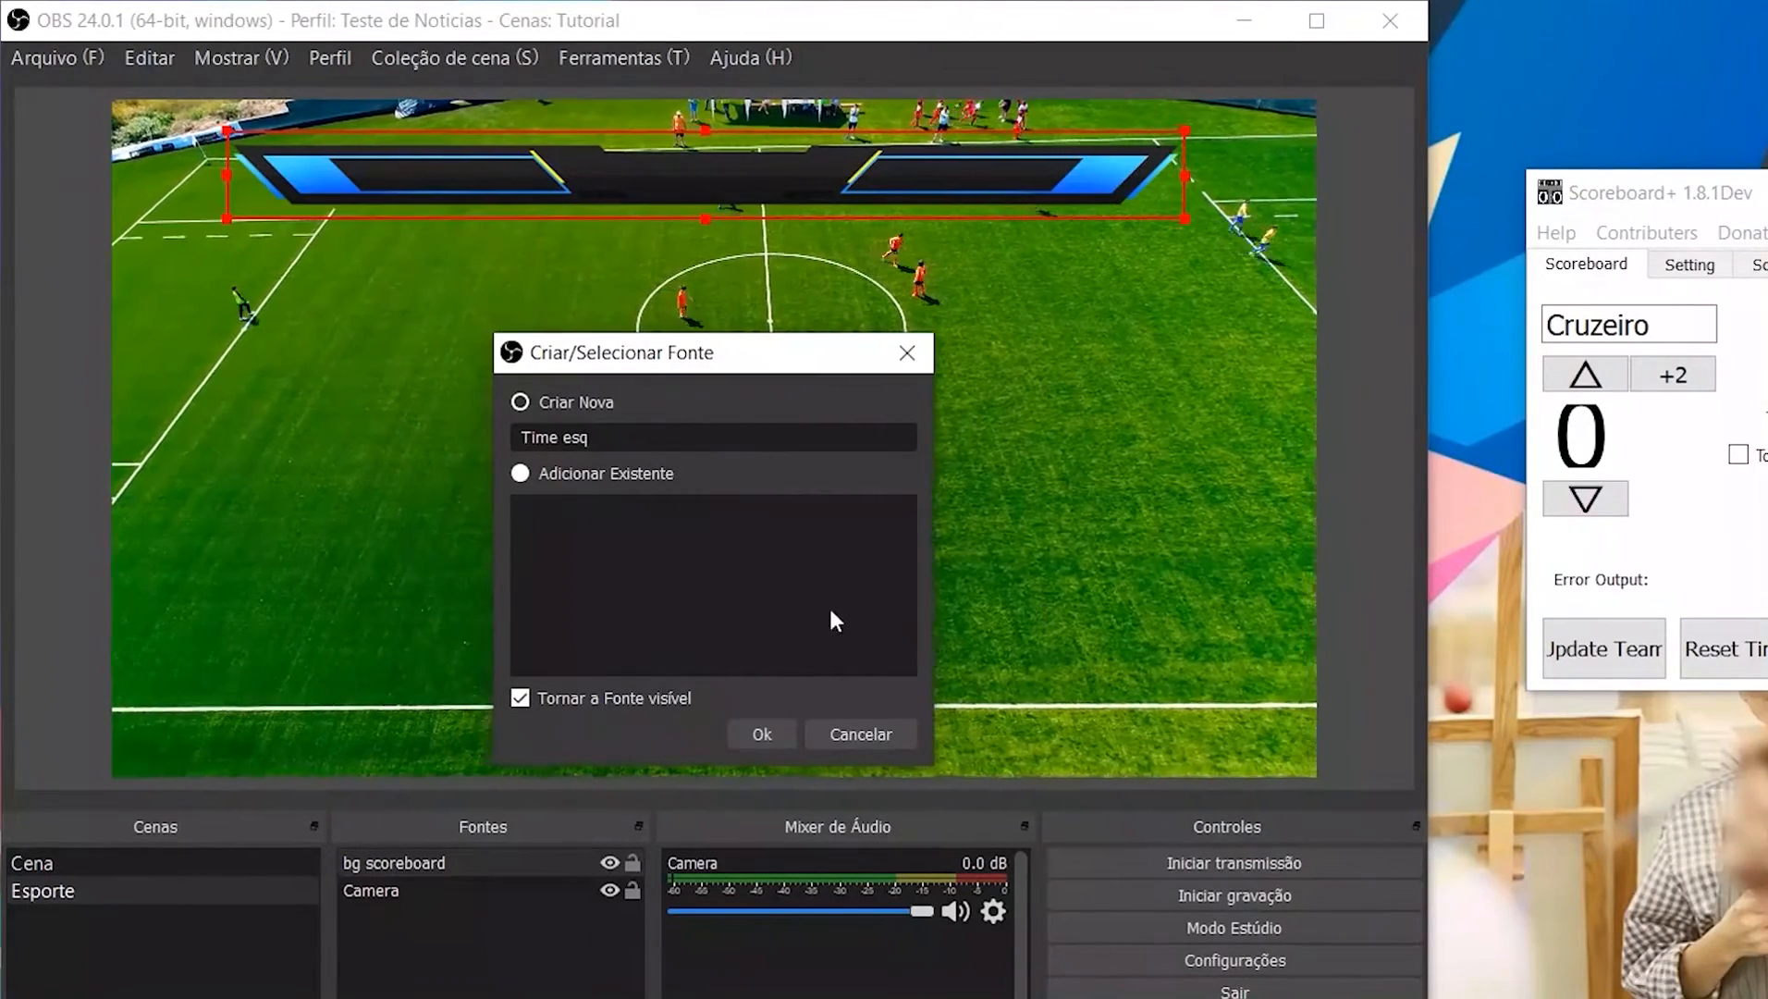
left_click(738, 742)
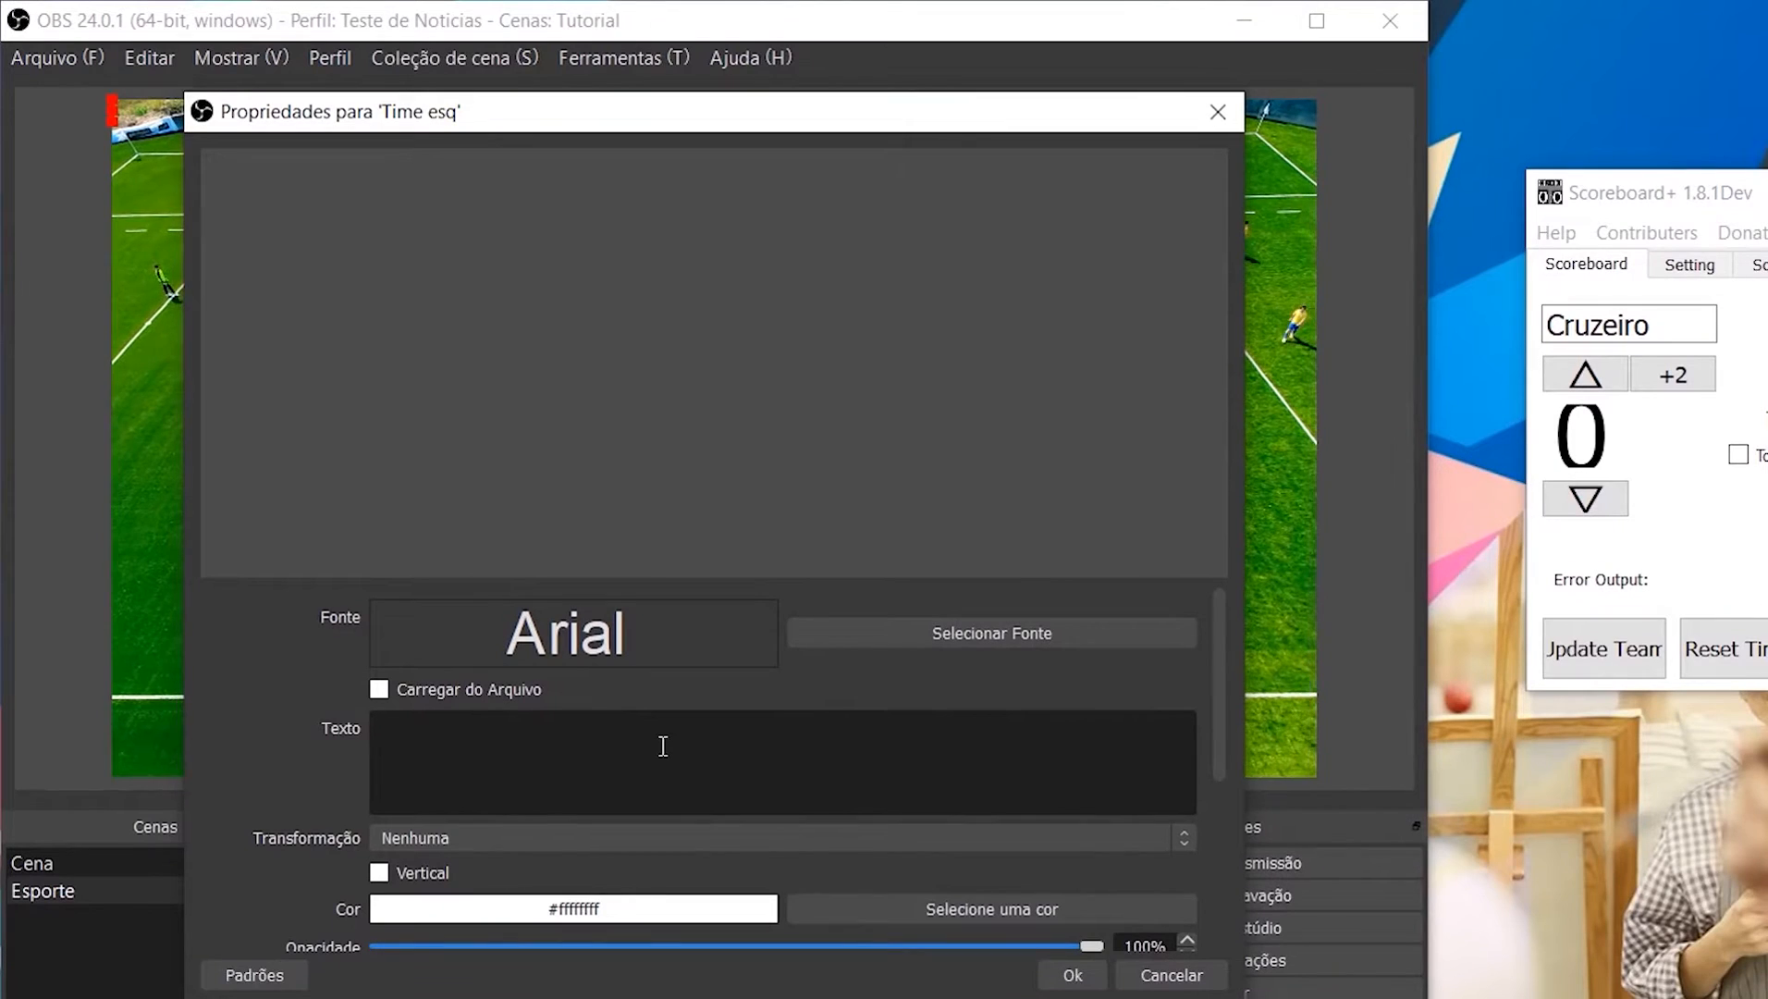
Step: Set the Time esq text to load from a file and browse to Downloads\Scoreboard+(16) (1)\New folder\Output
left_click(378, 689)
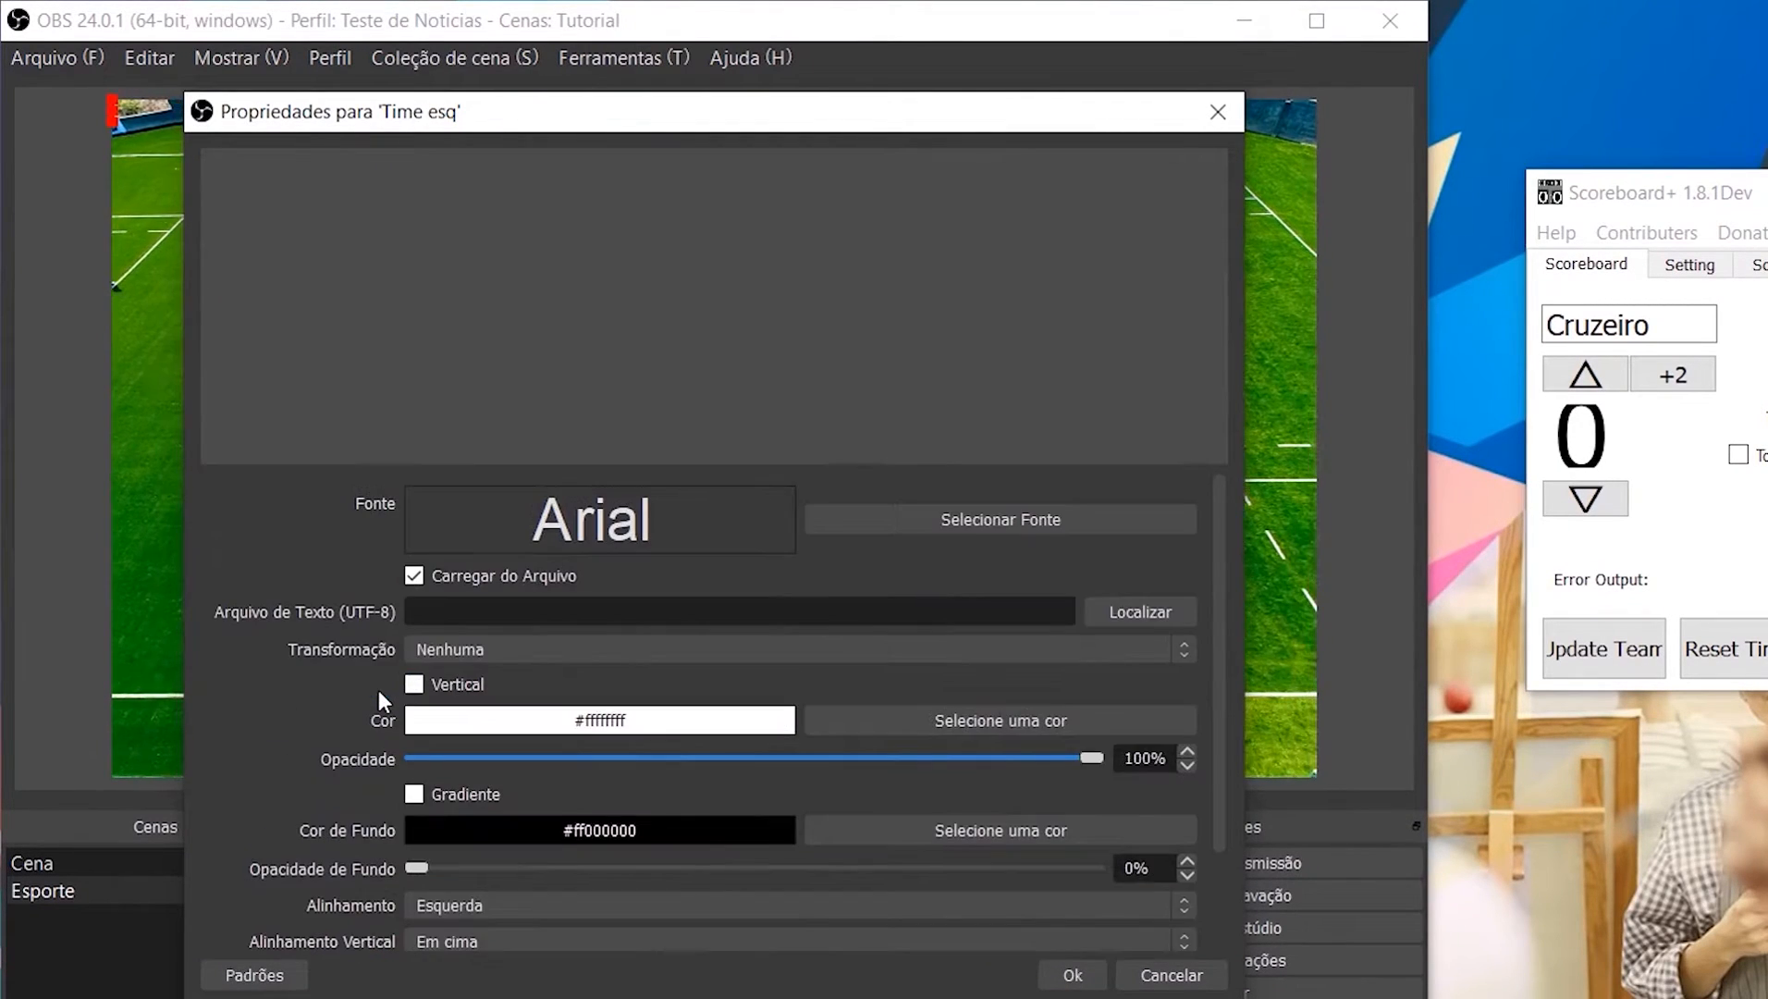
left_click(1120, 612)
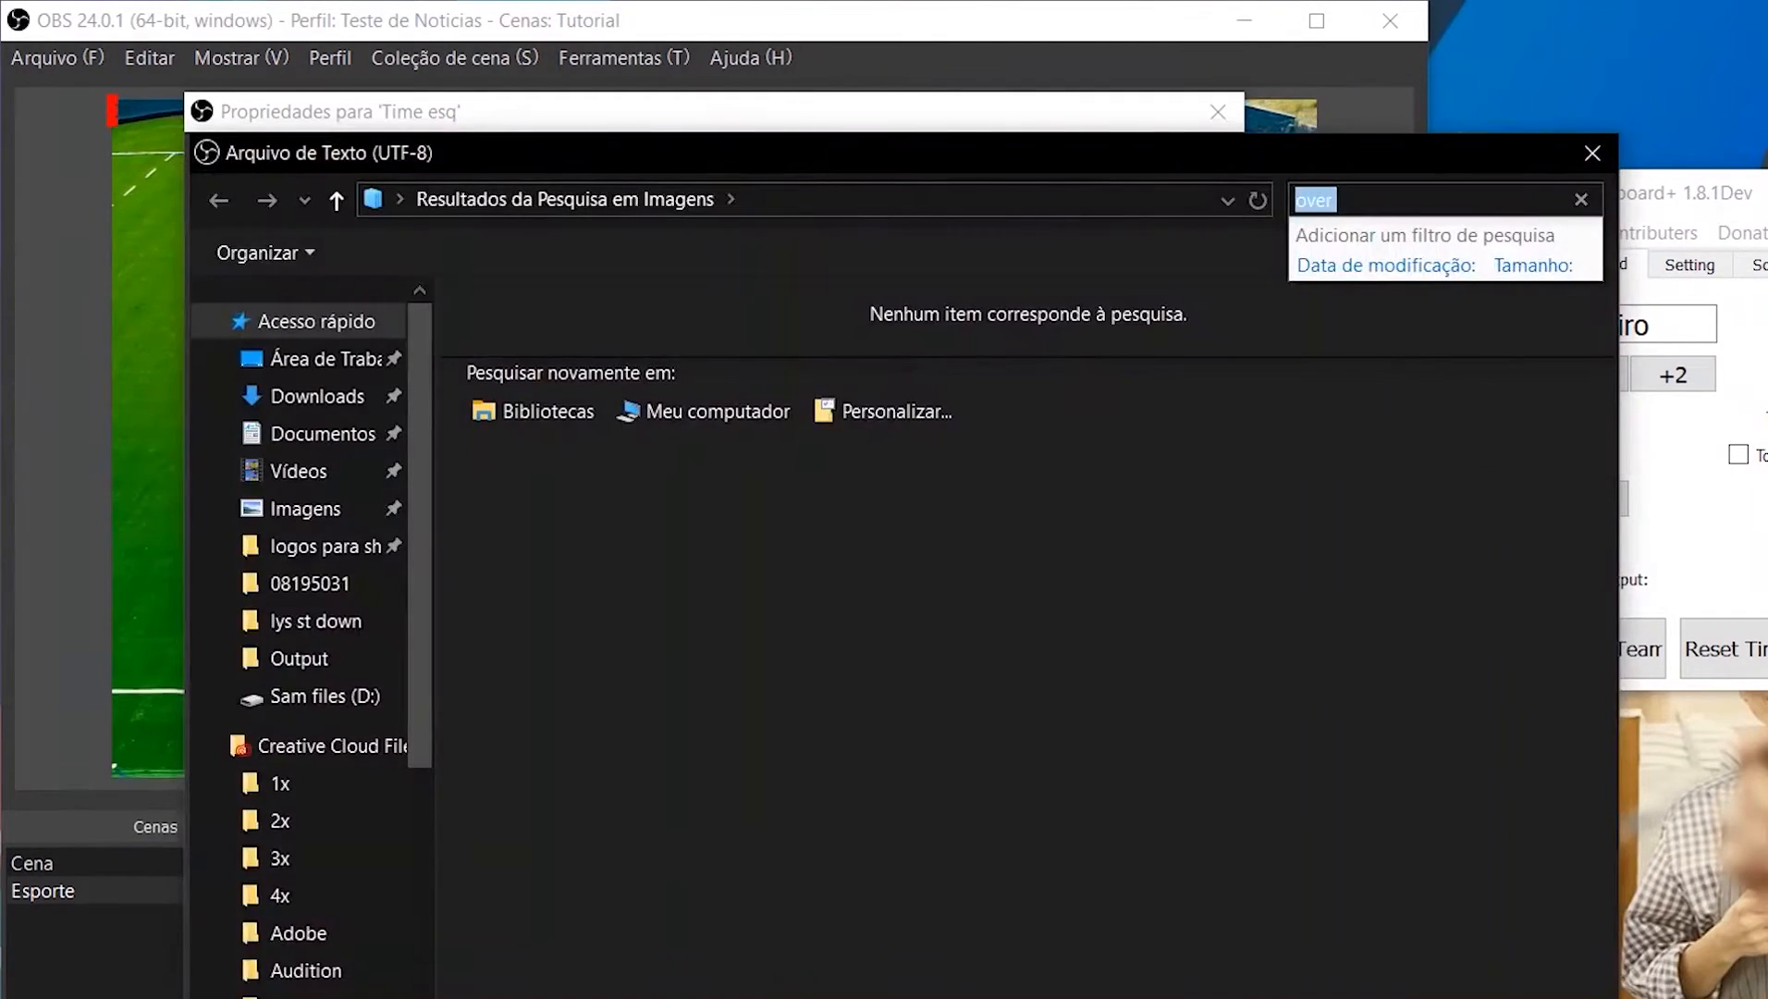
left_click(775, 199)
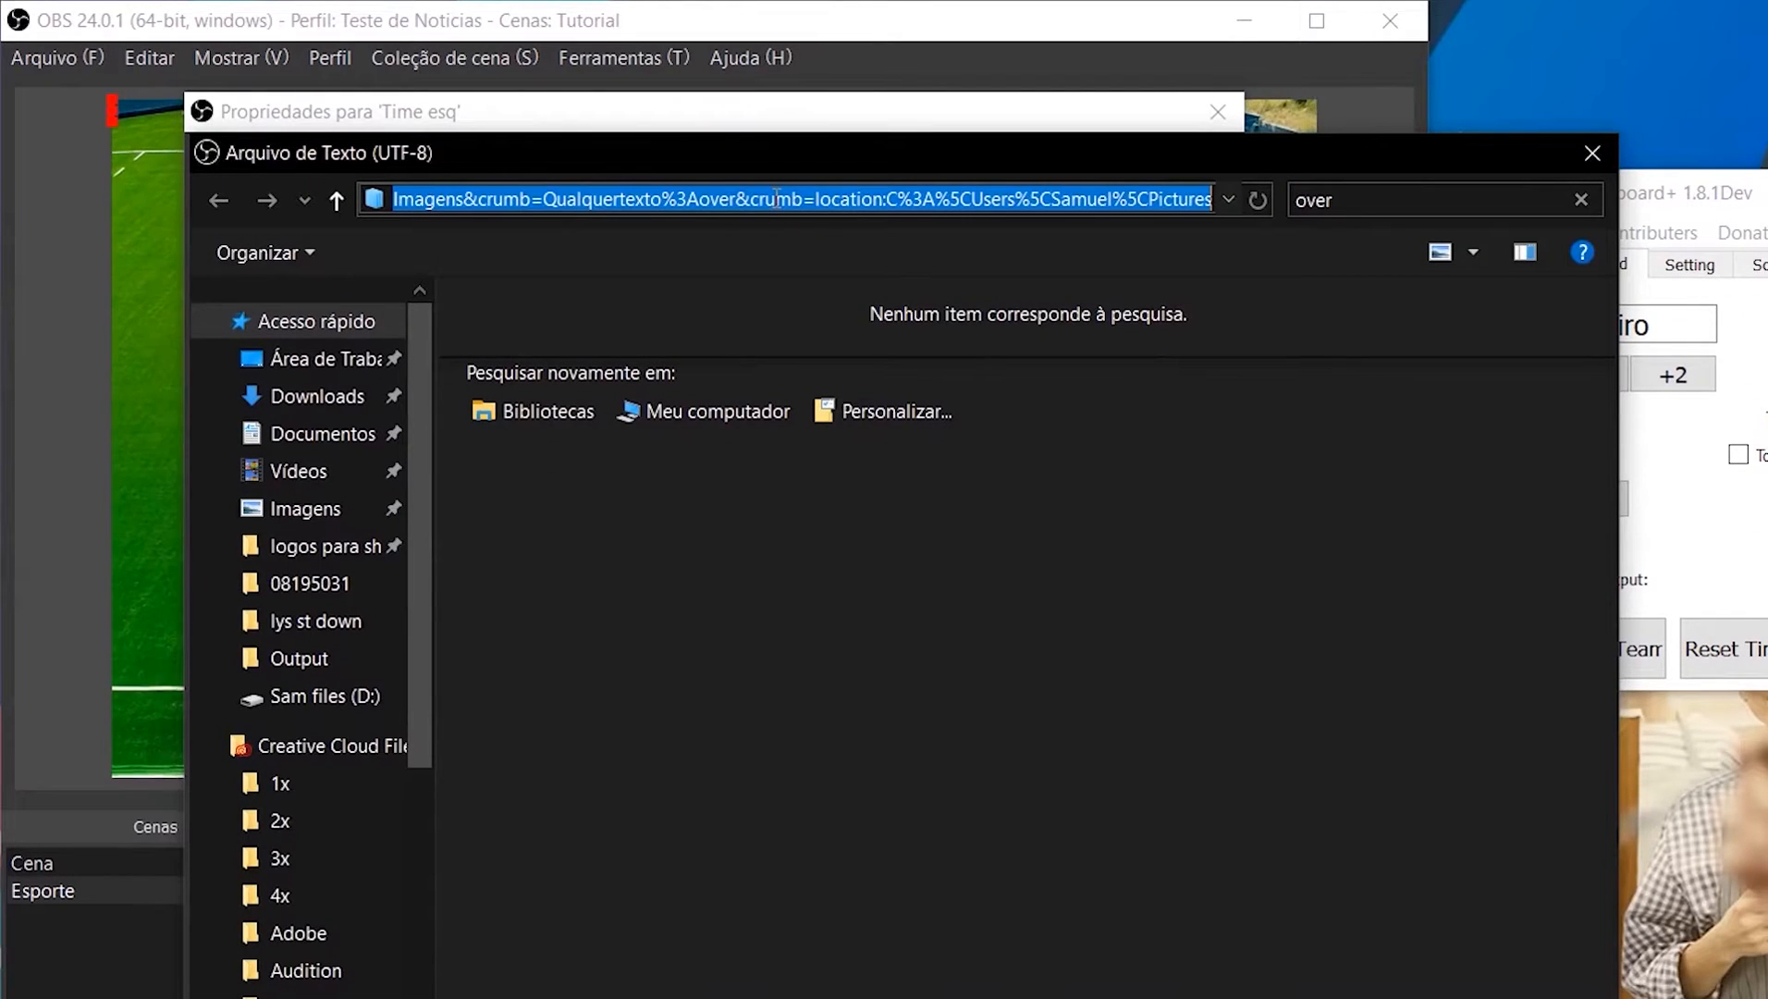
type("C:\\Users\\Samuel\\Downloads\\Scoreboard+(16) (1)")
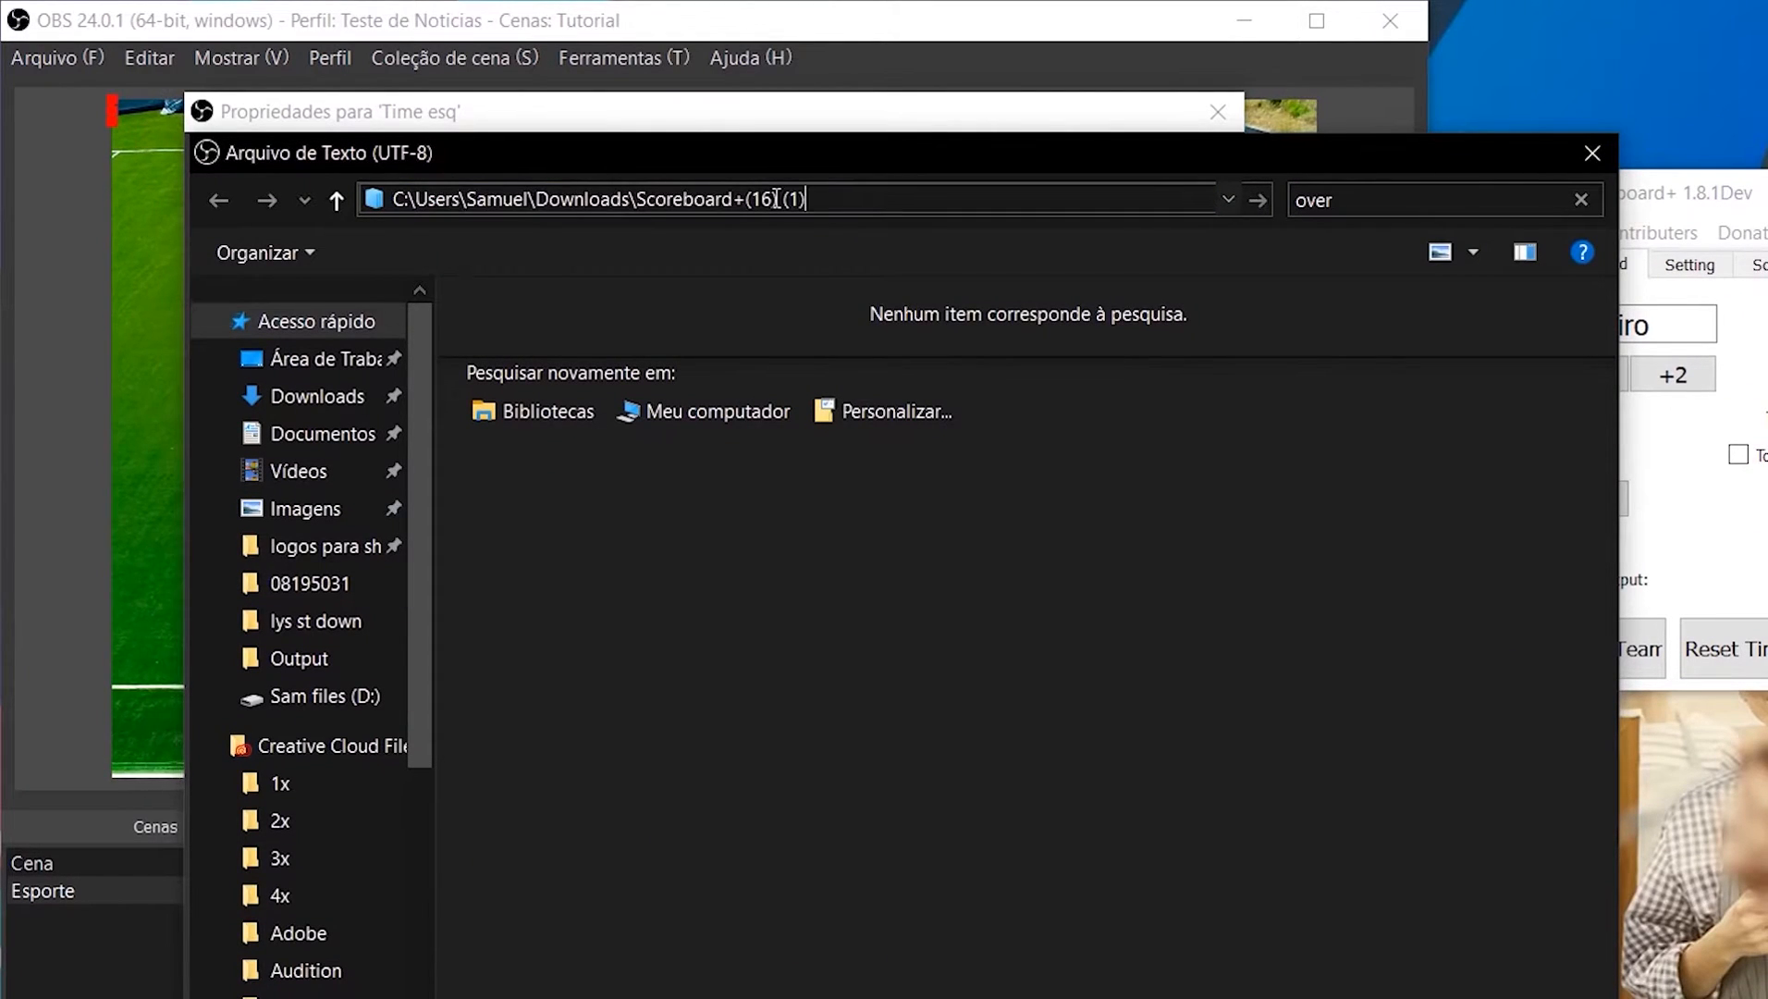
key("Return")
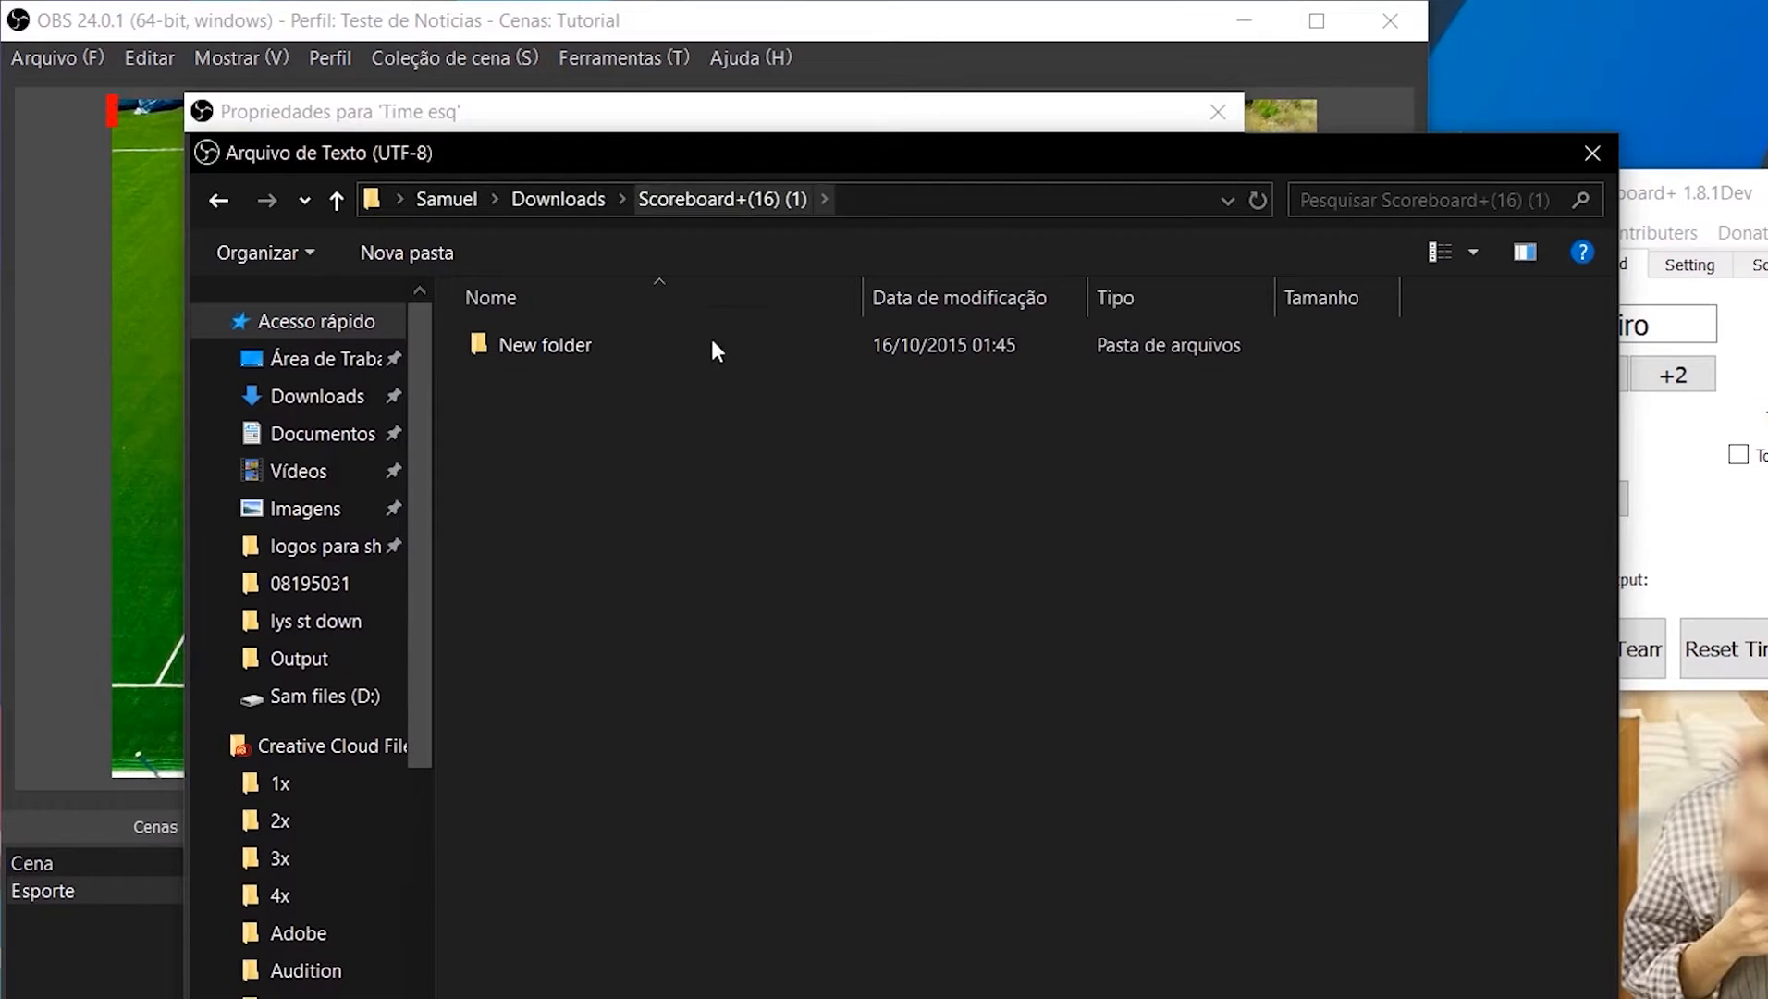
double_click(558, 359)
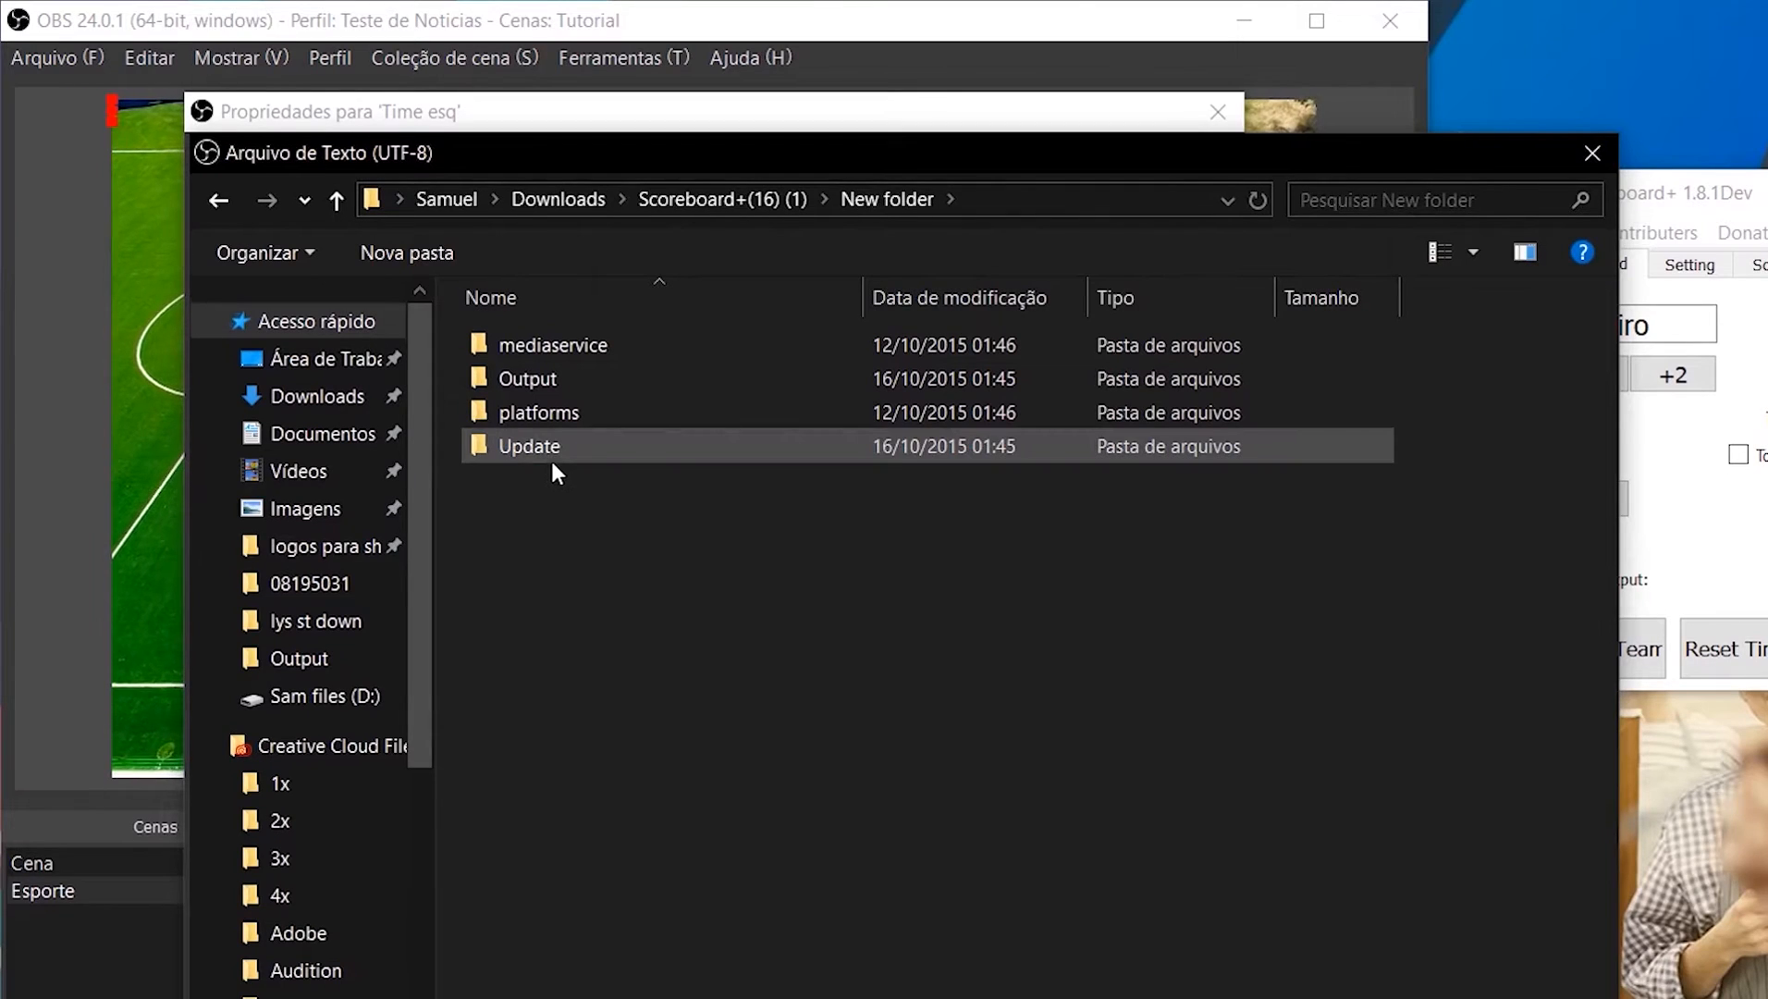
left_click(542, 381)
double_click(542, 380)
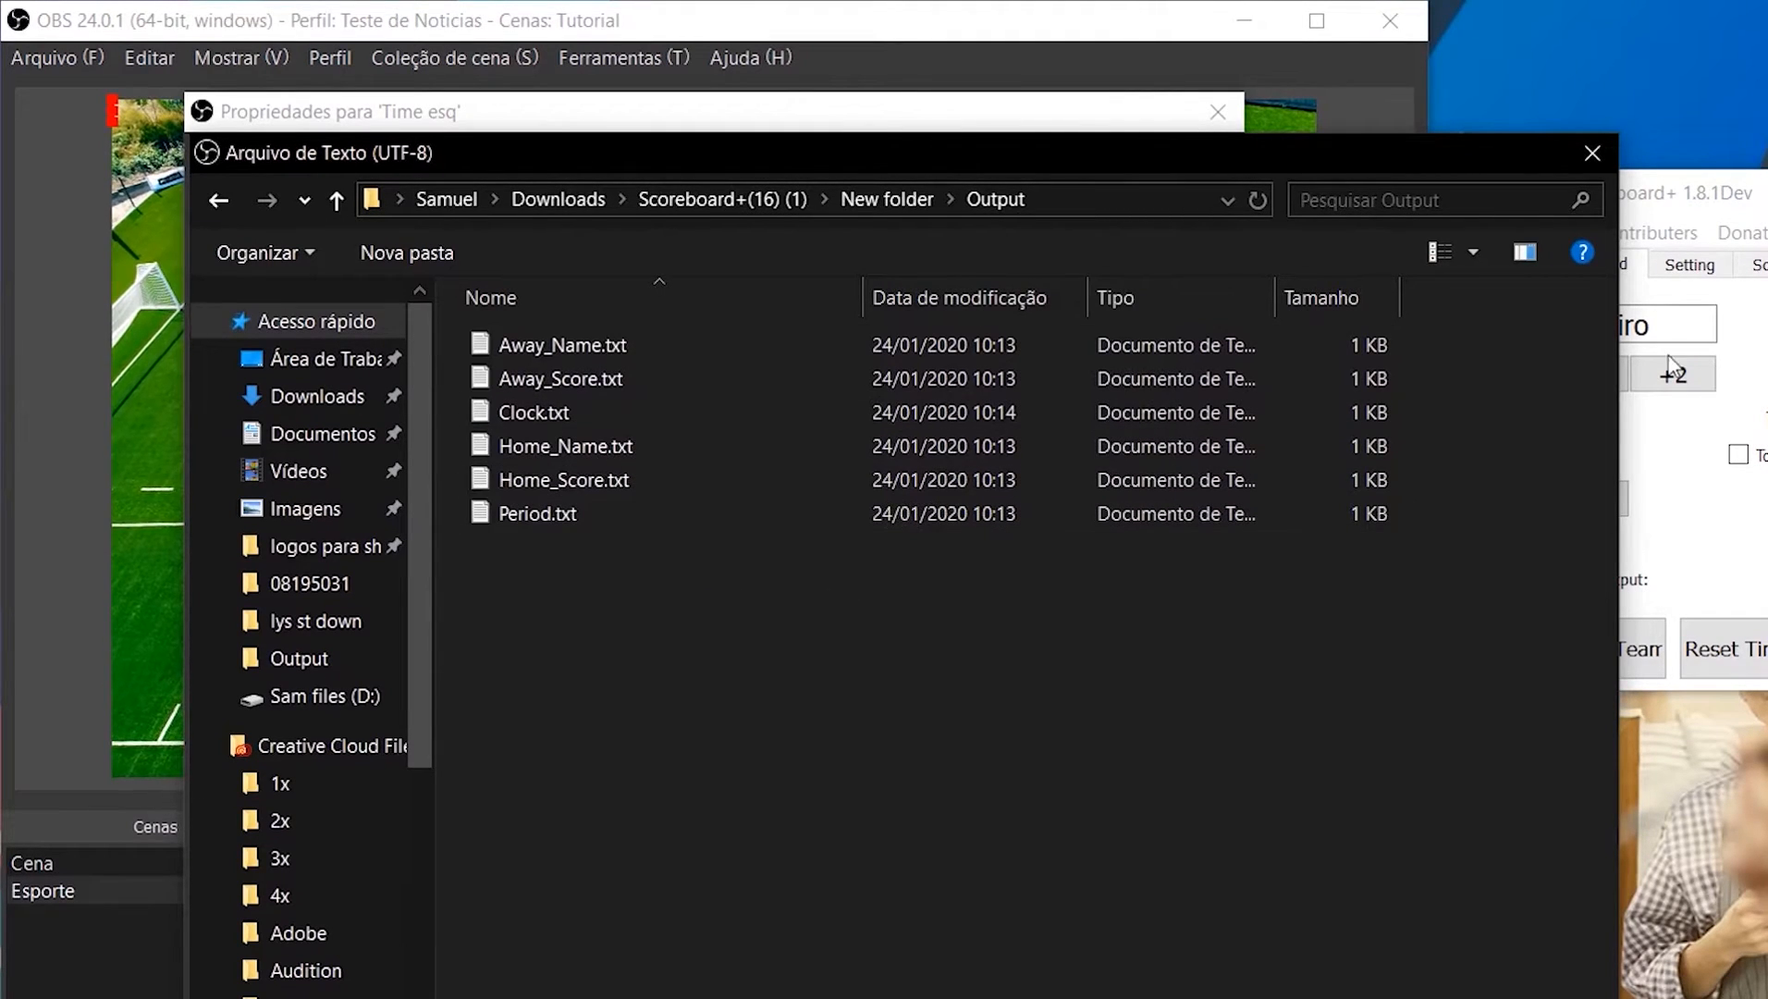
Step: Use Home_Name.txt as the Time esq text file and place the text just below the scoreboard overlay's left half
left_click(1695, 196)
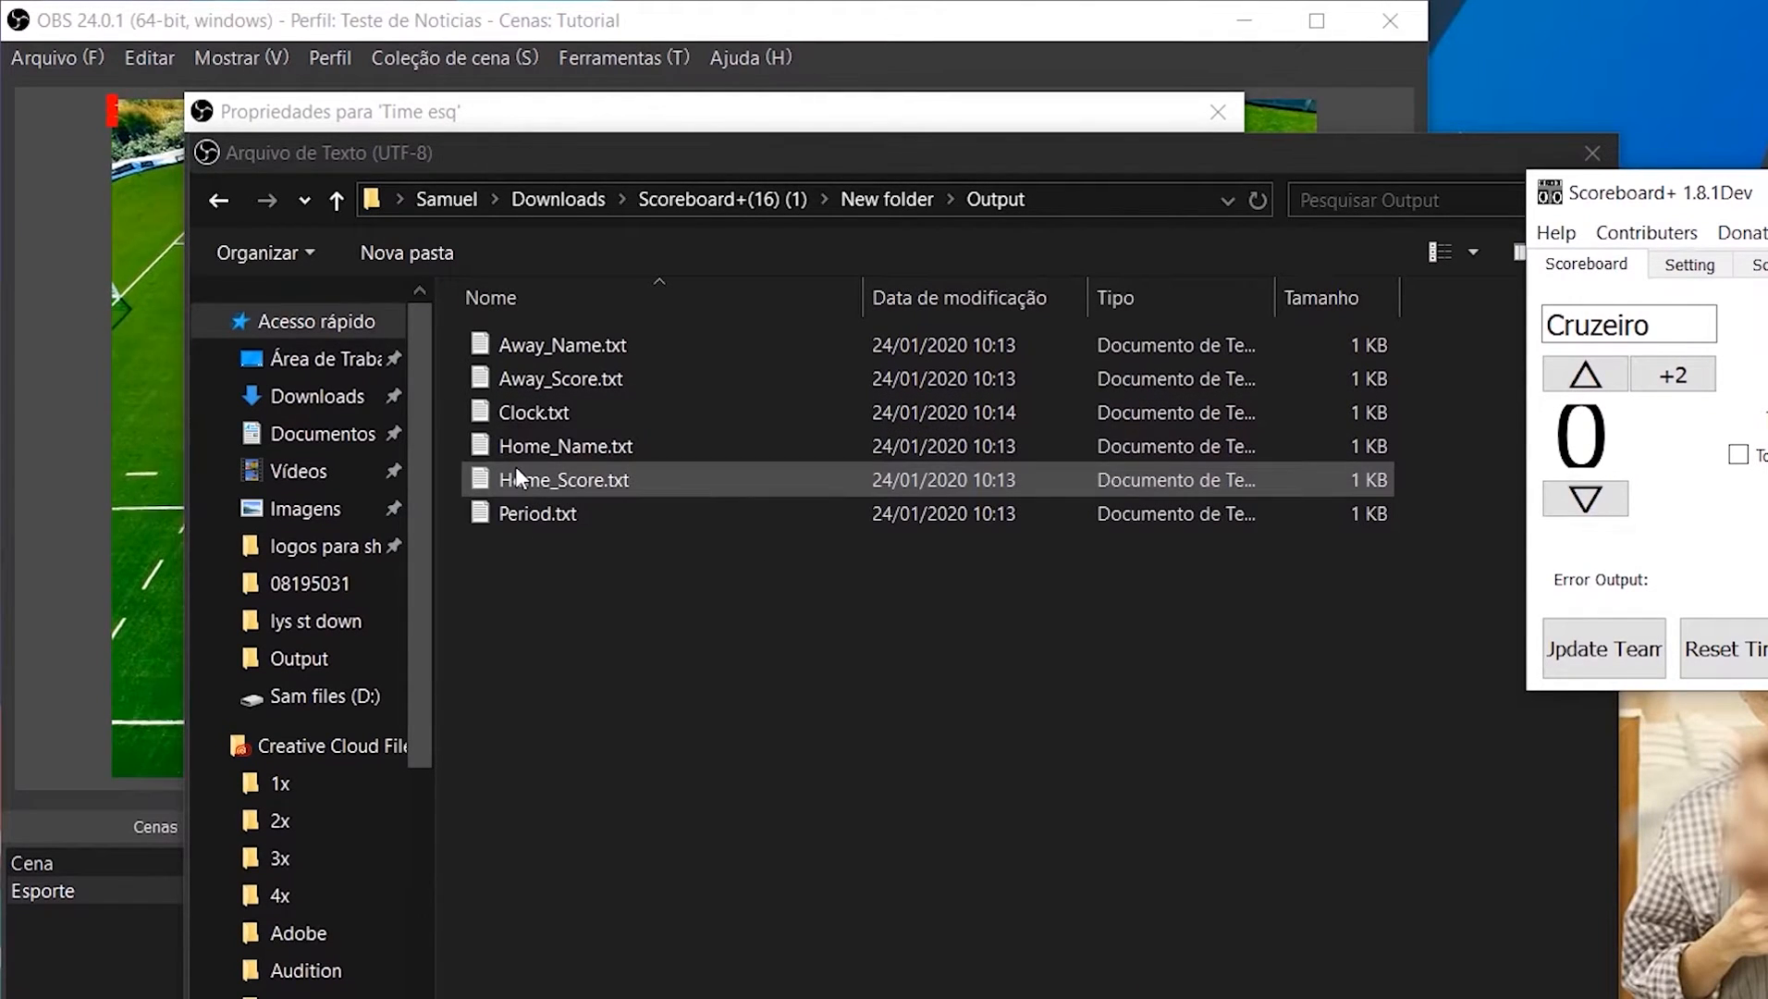
double_click(520, 348)
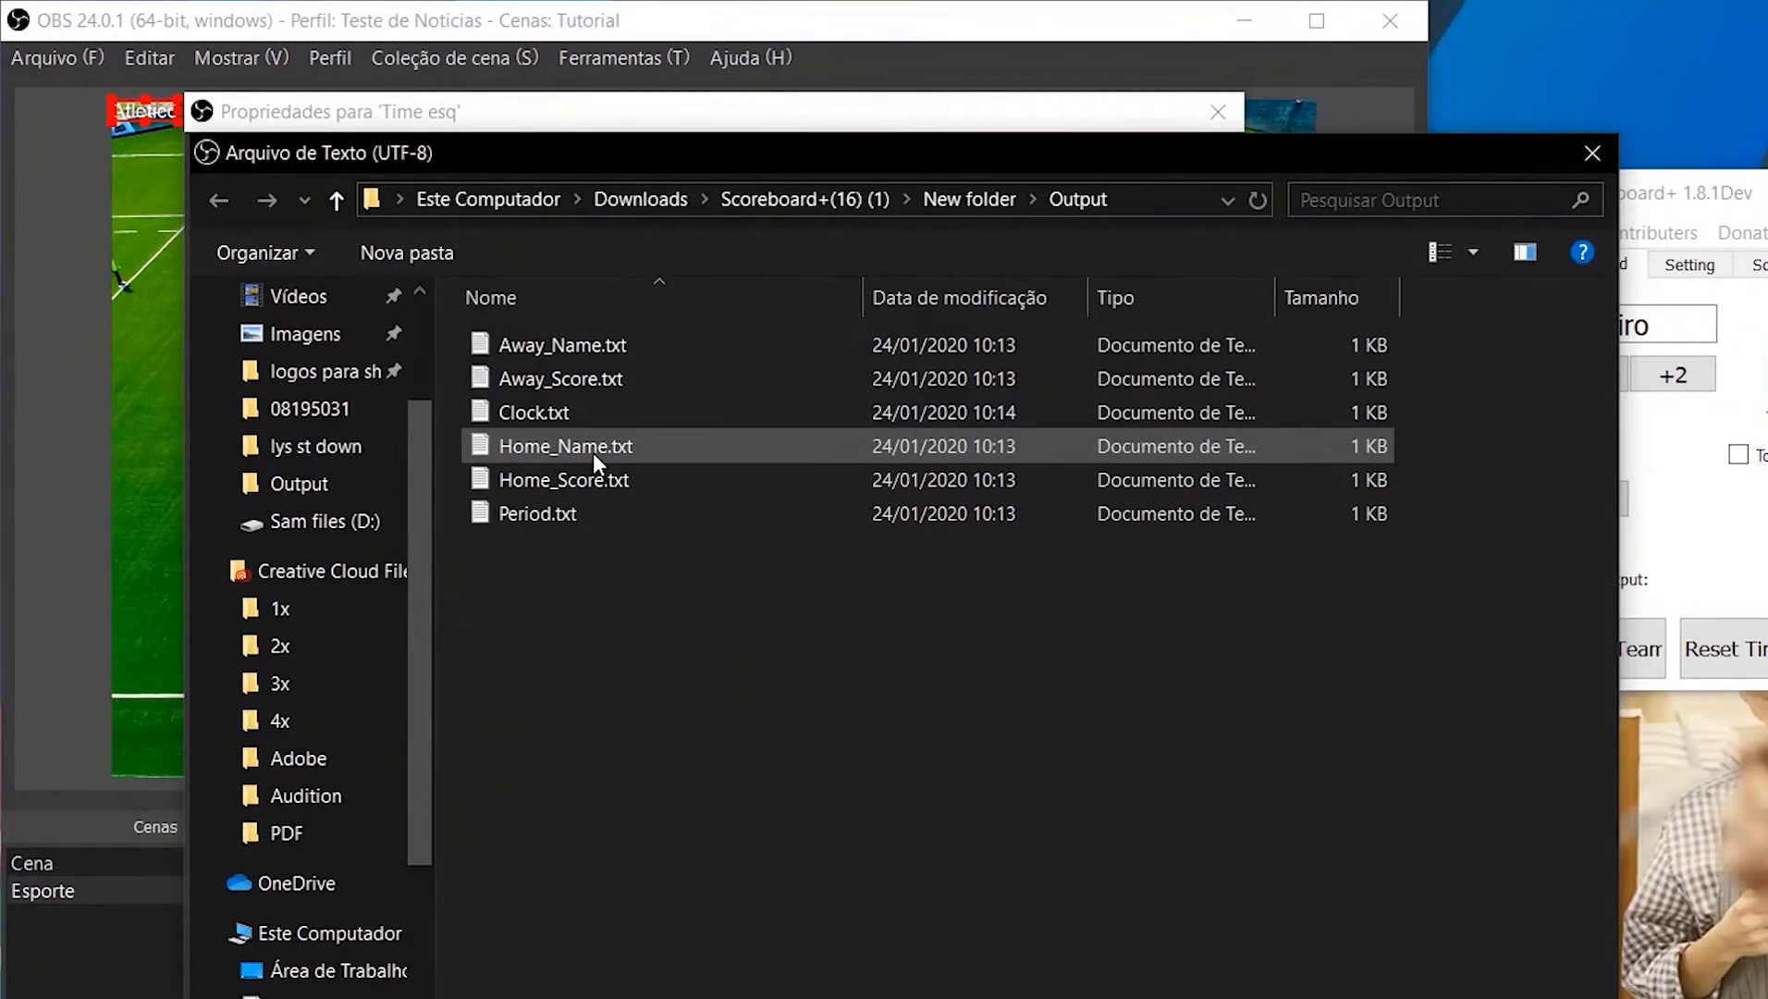
double_click(593, 447)
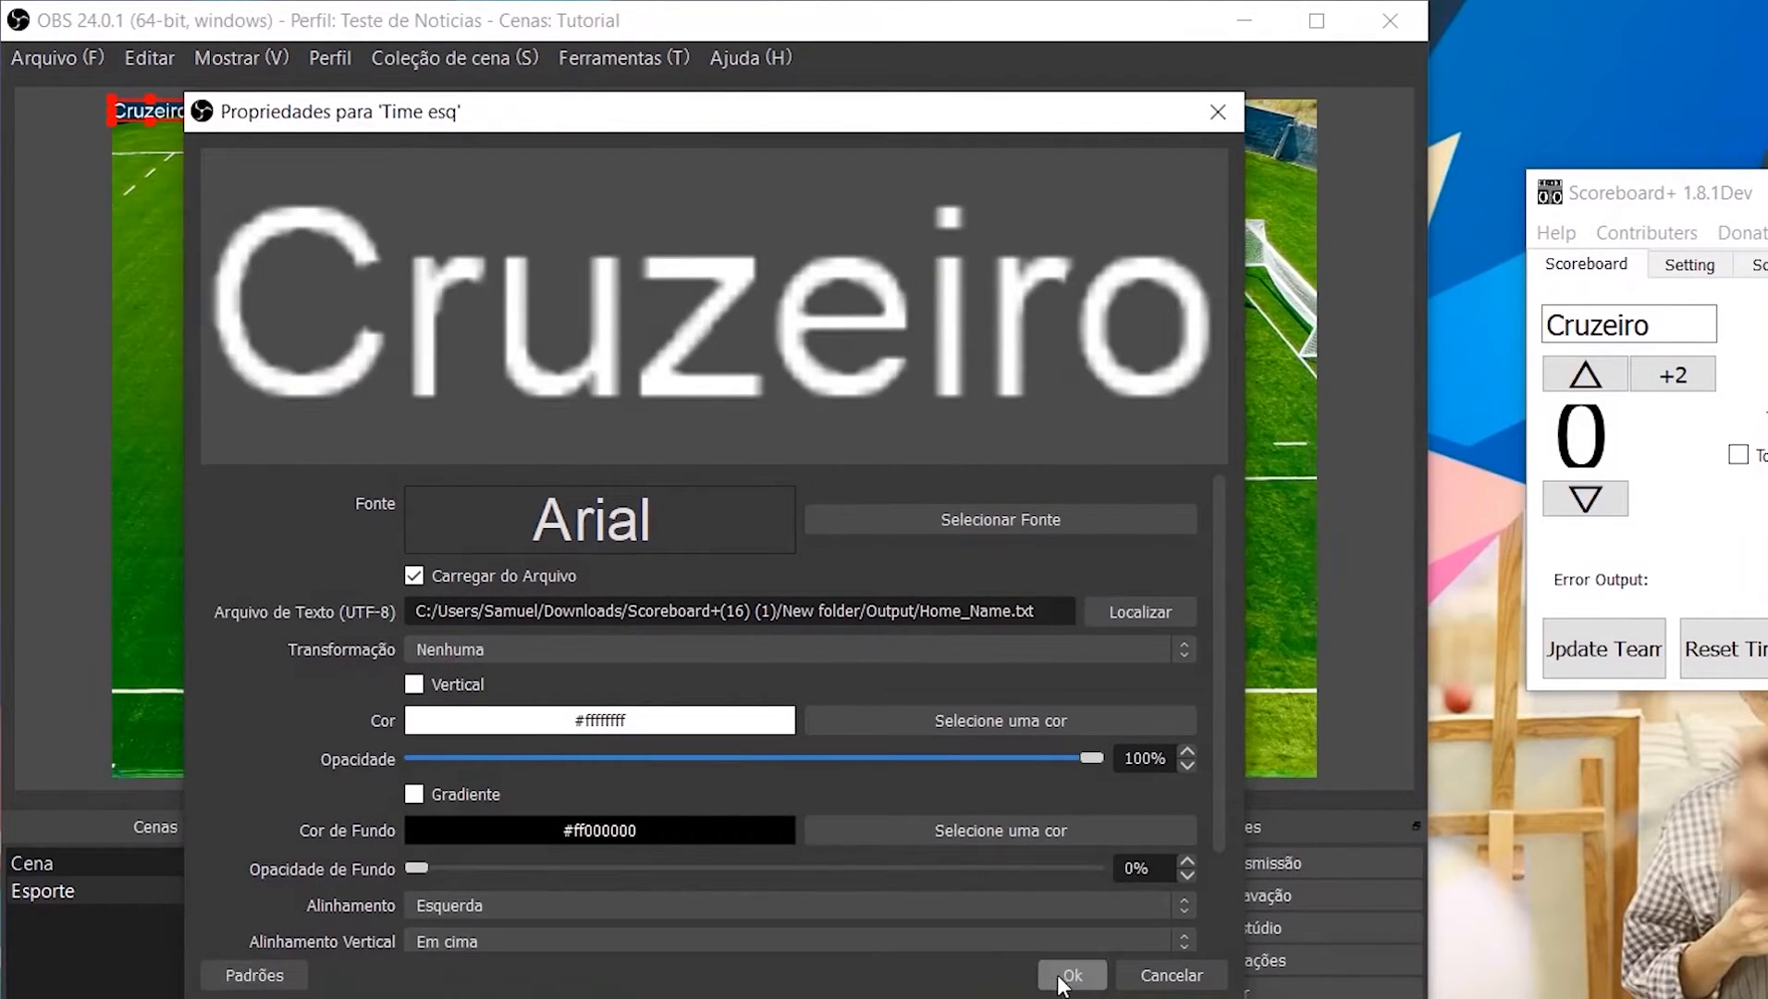
left_click(1069, 976)
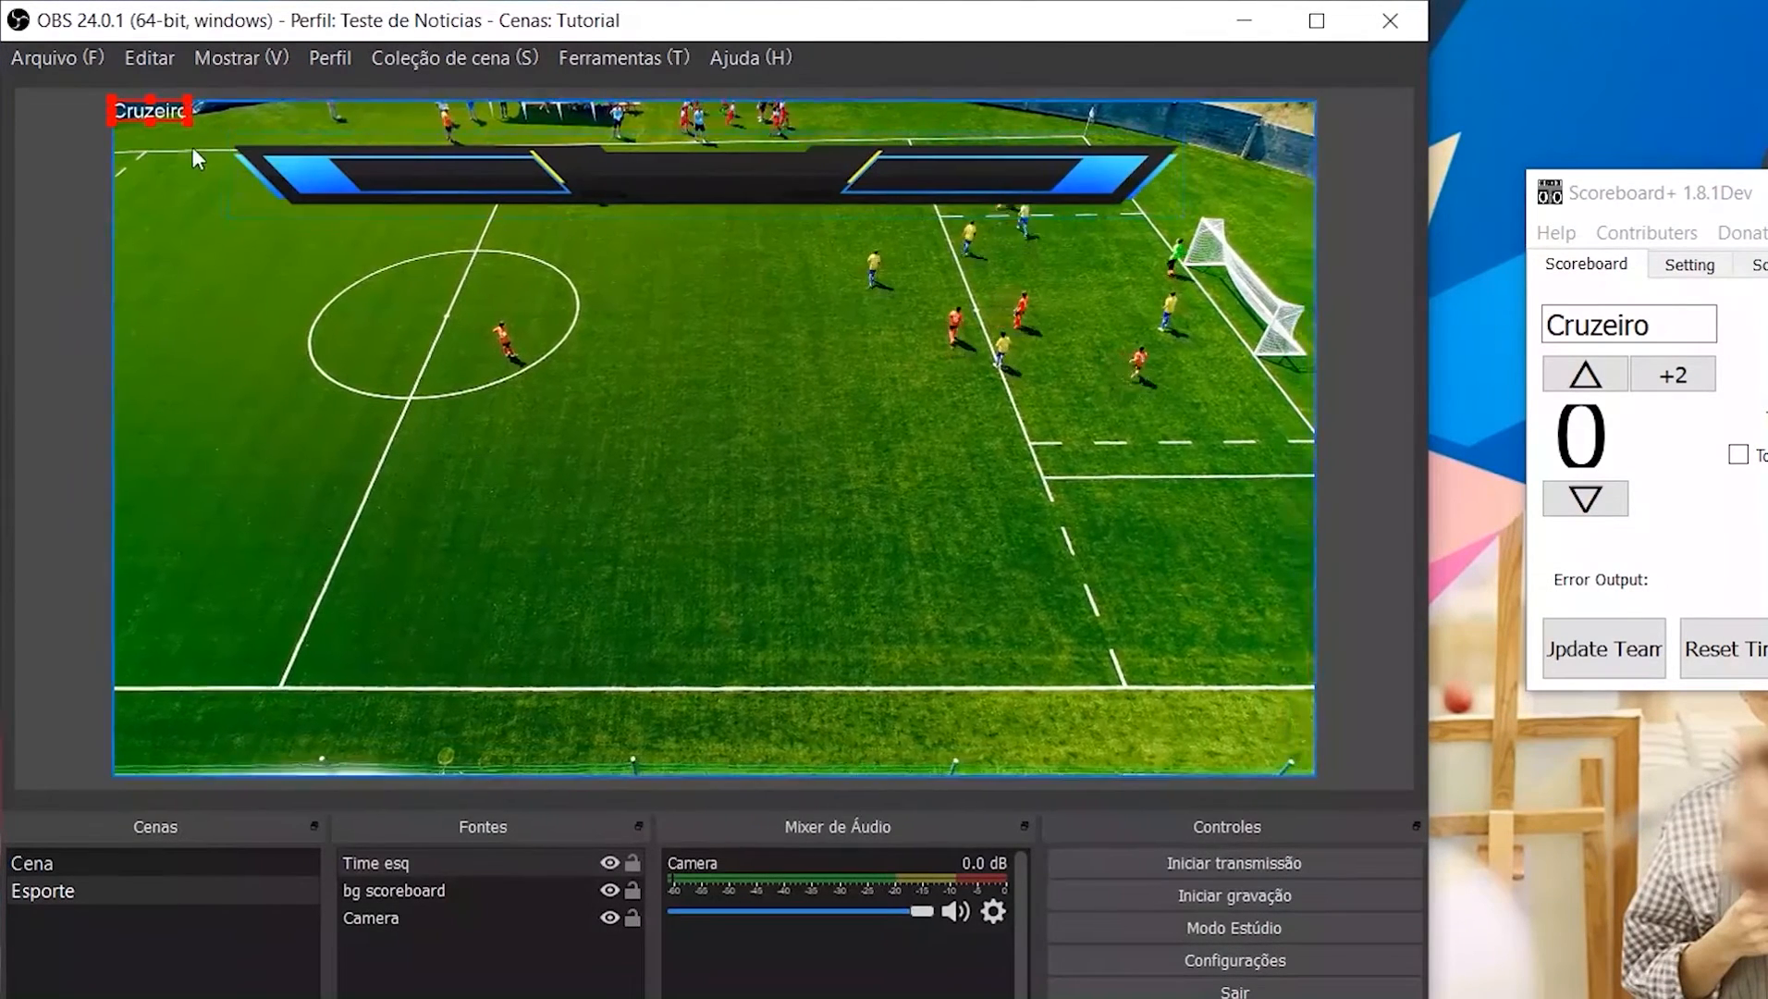
left_click_drag(166, 112, 381, 280)
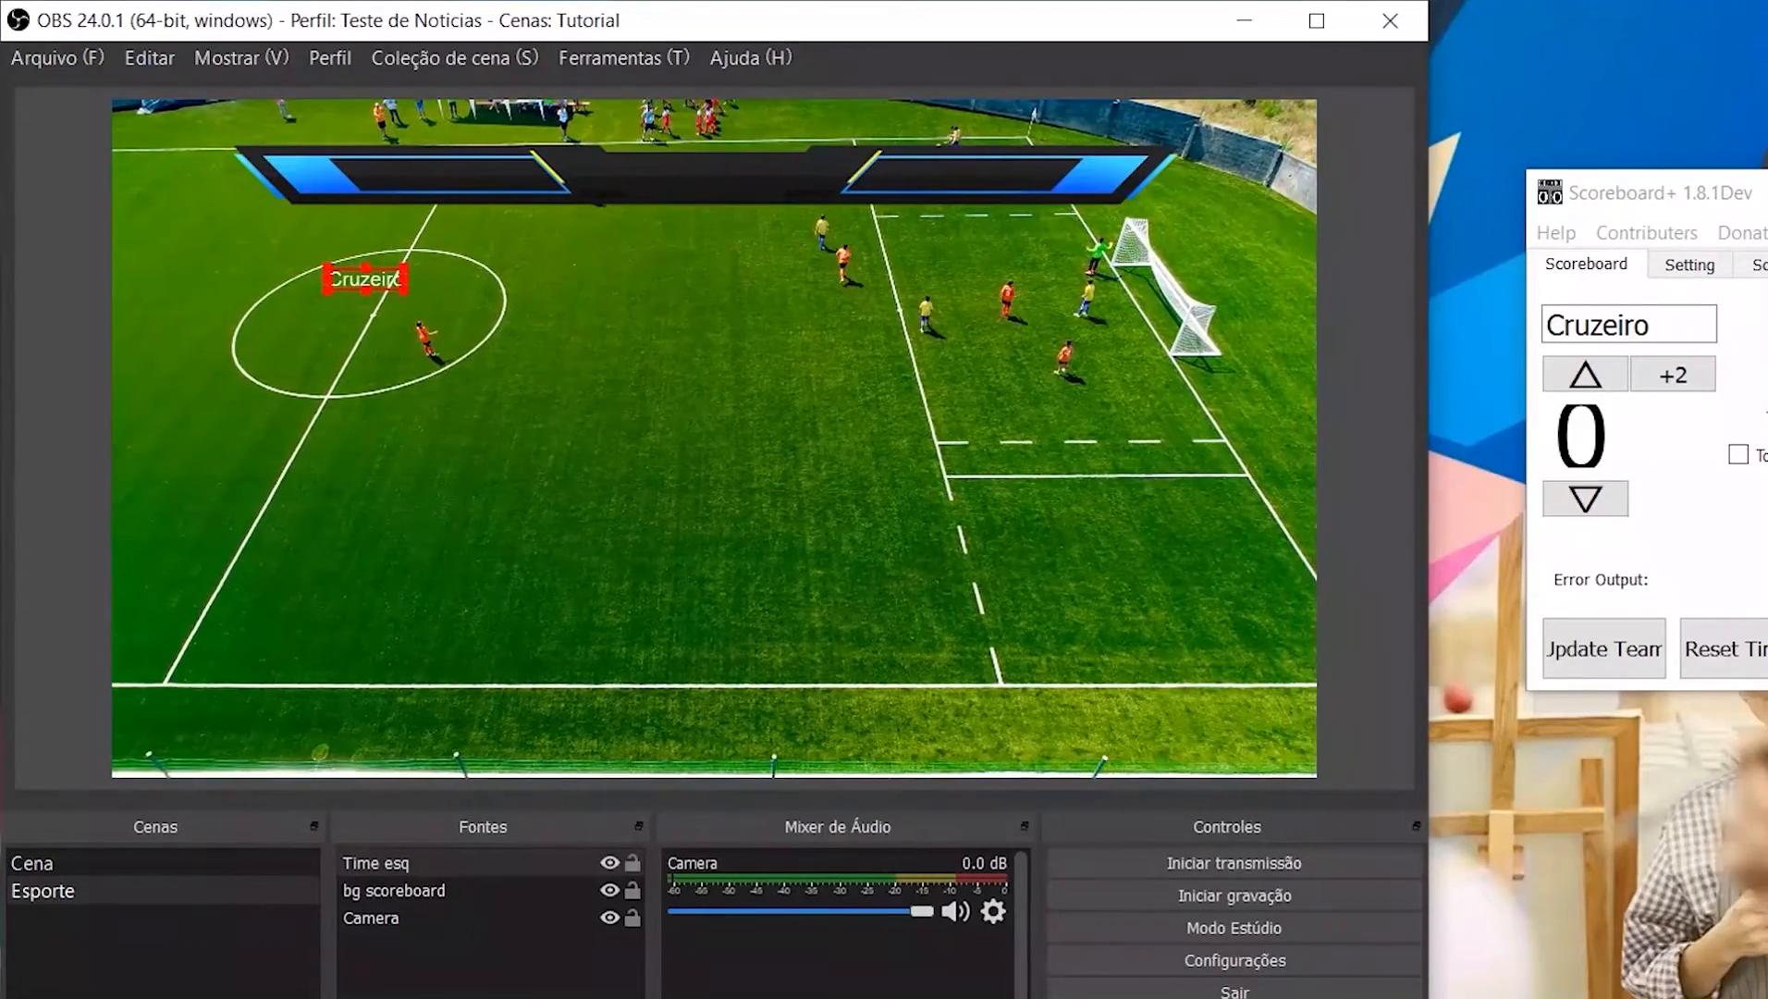
Step: Add another GDI+ text source to the Esporte scene and enter "Time esq" as the start of its name
left_click(350, 995)
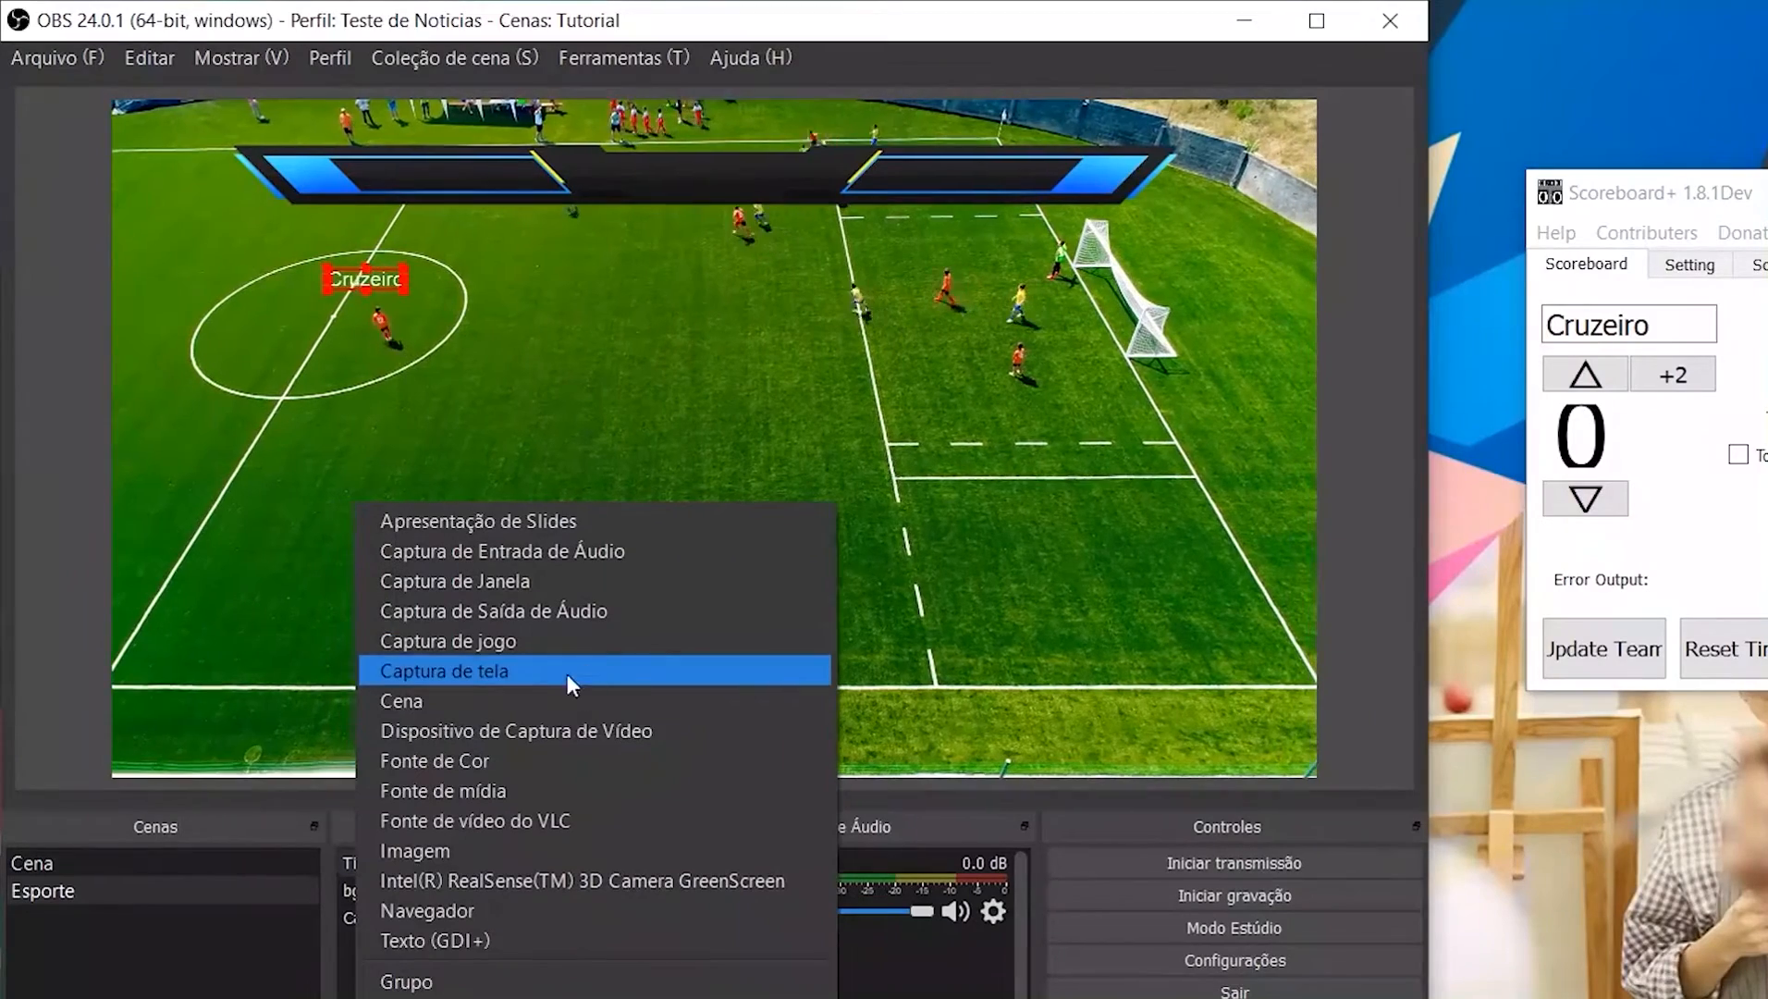
left_click(484, 940)
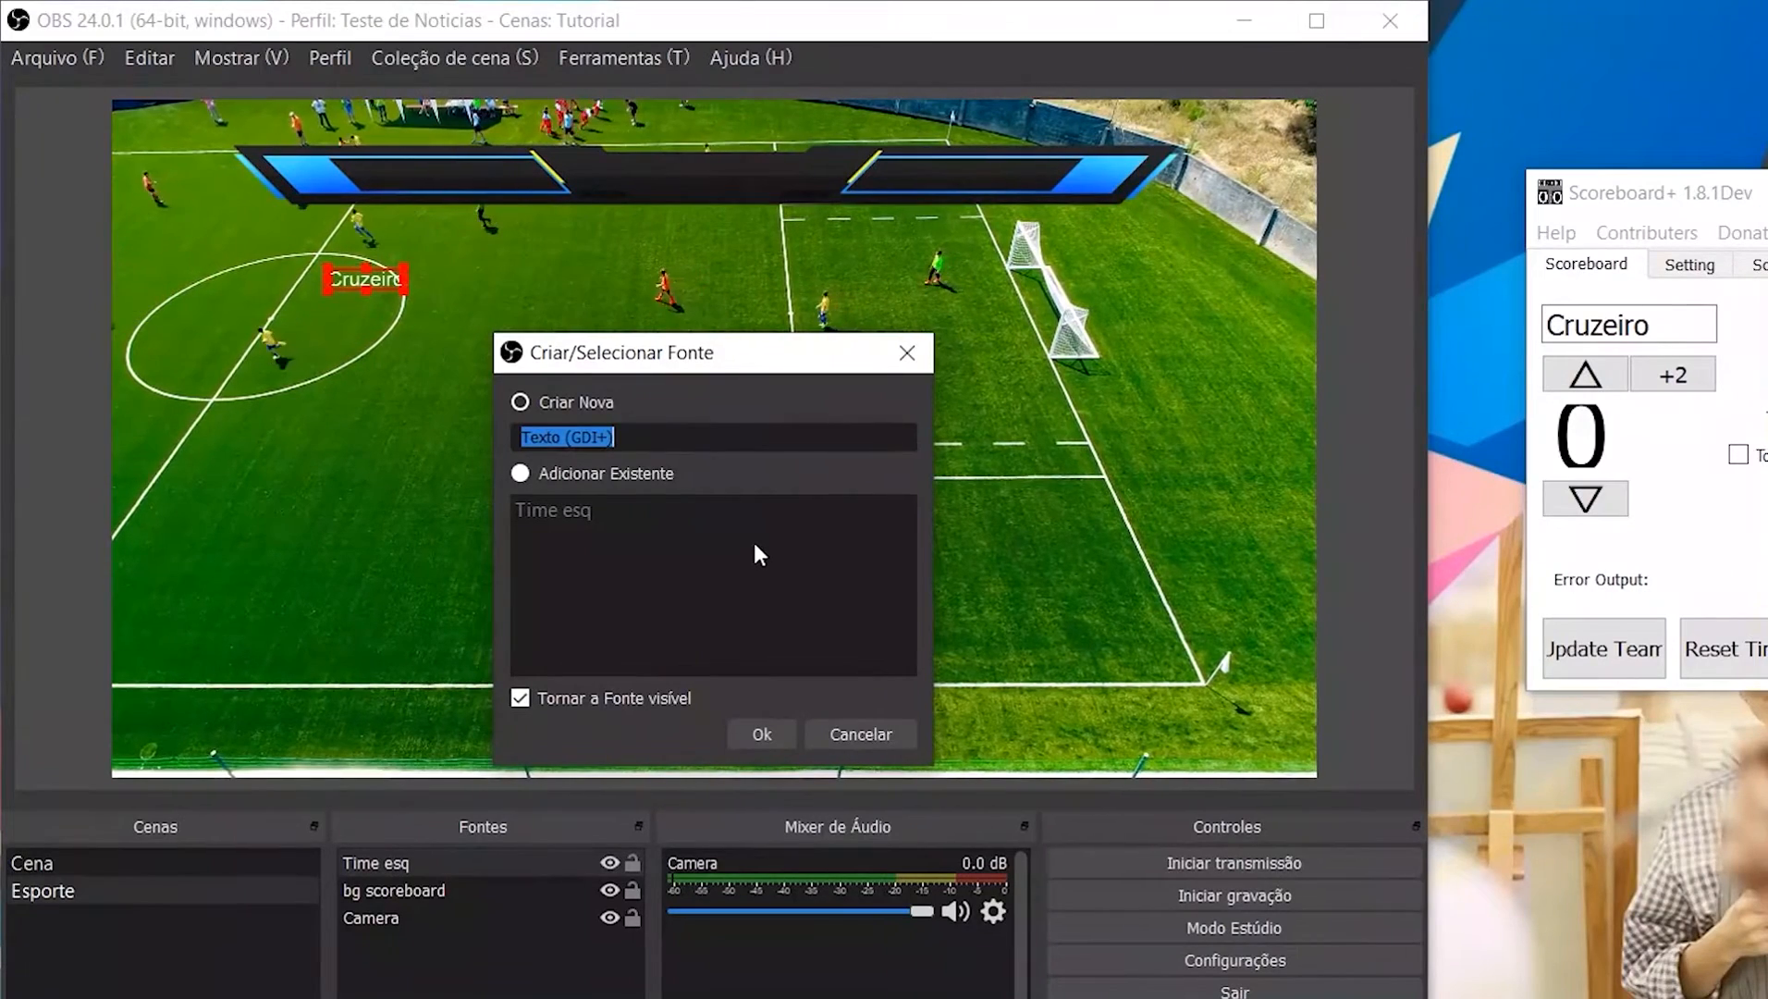
type("Tim")
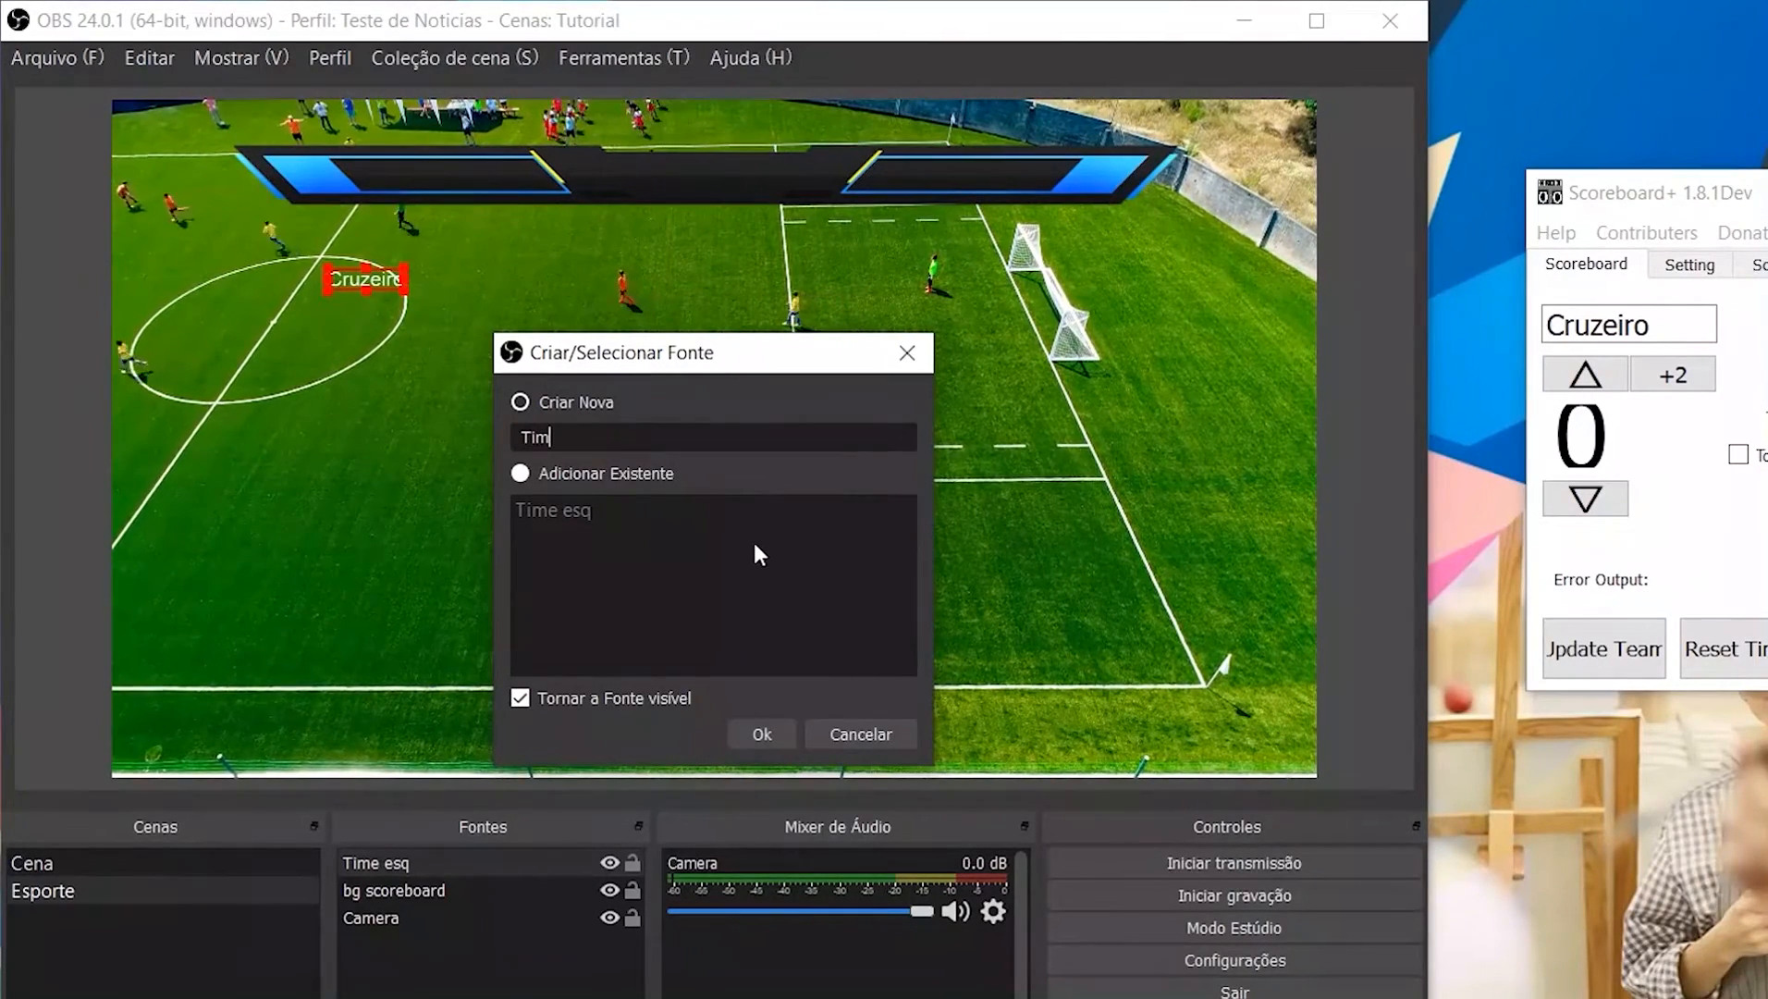
type("e esq")
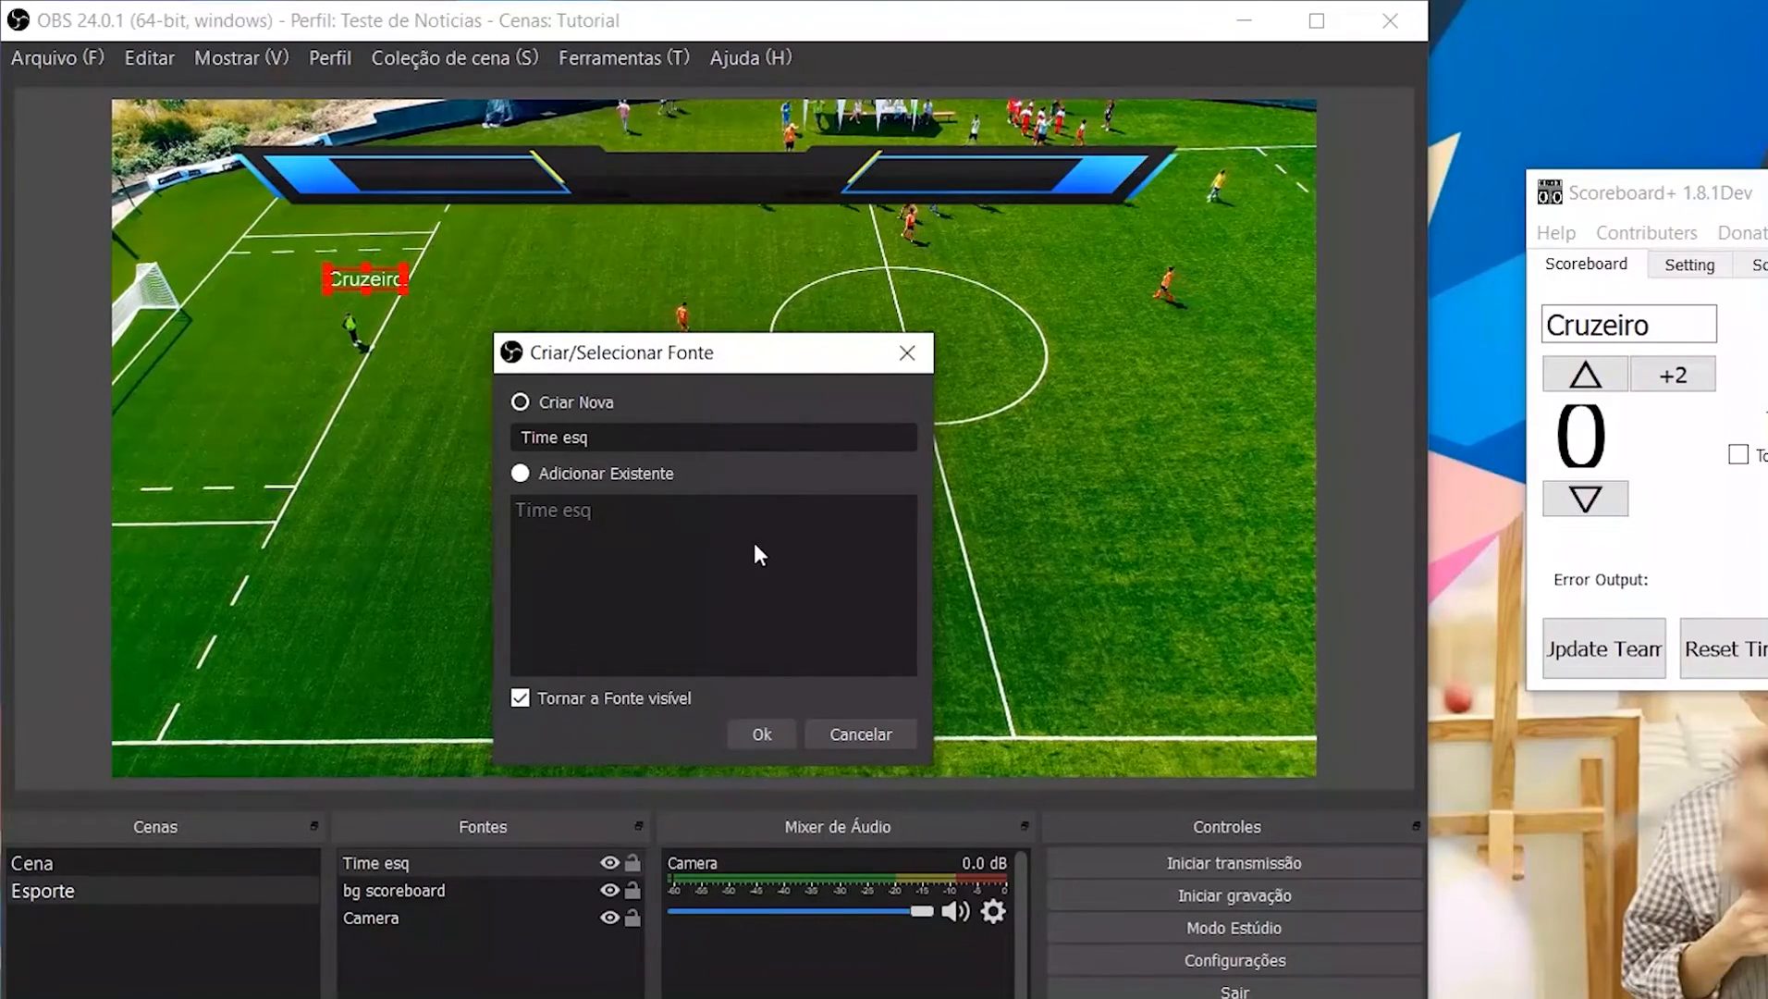
type(" pontua")
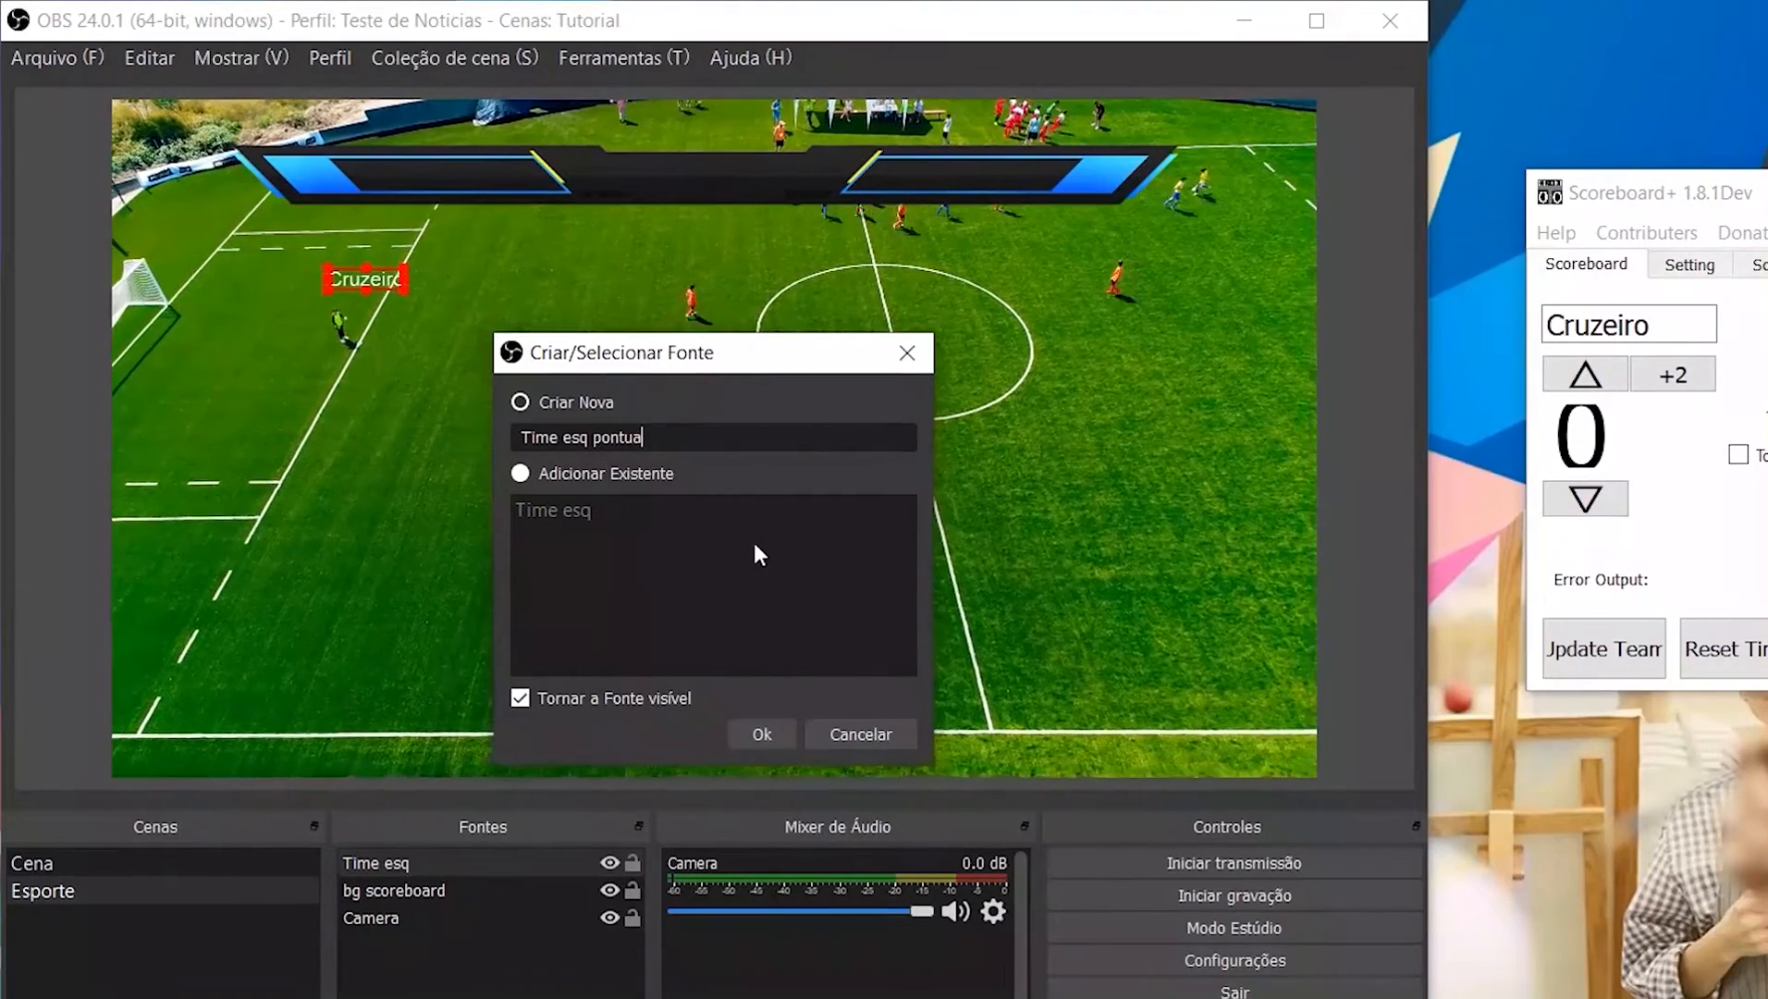
type("çã")
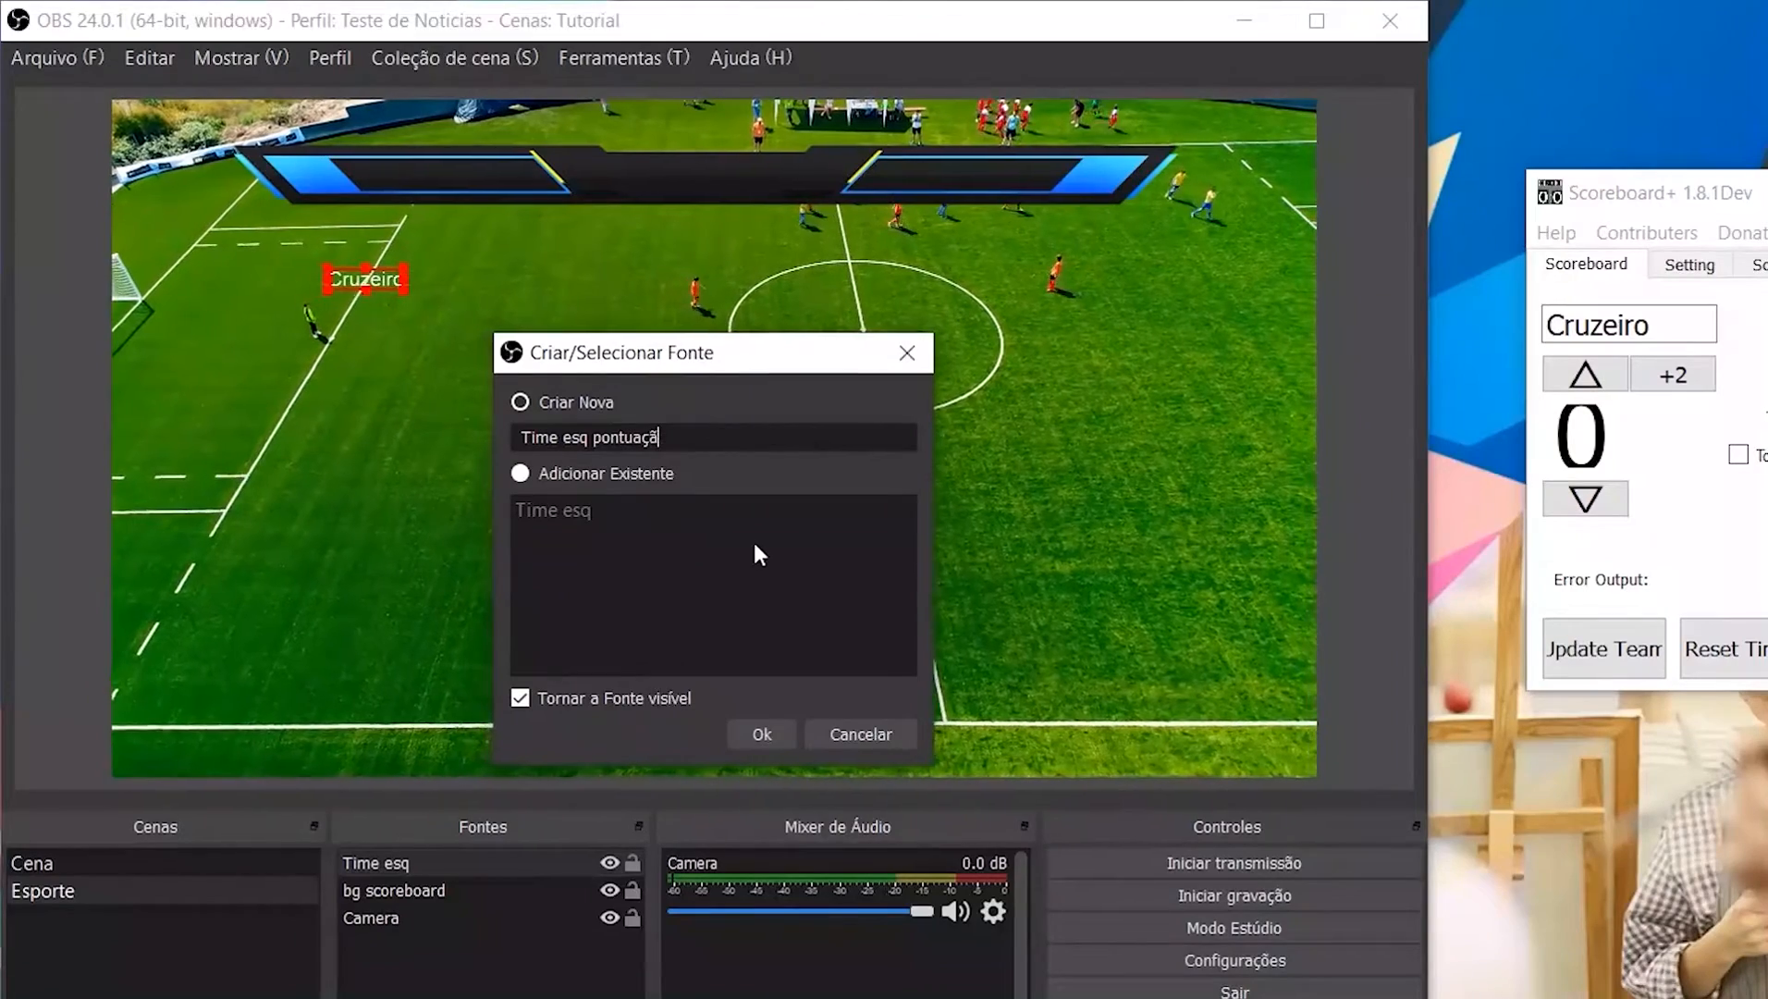
key("BackSpace")
key("BackSpace")
key("BackSpace")
key("BackSpace")
key("BackSpace")
key("BackSpace")
key("BackSpace")
key("BackSpace")
Step: Complete the new text source's name as "Time esq score" and create it
type("scor")
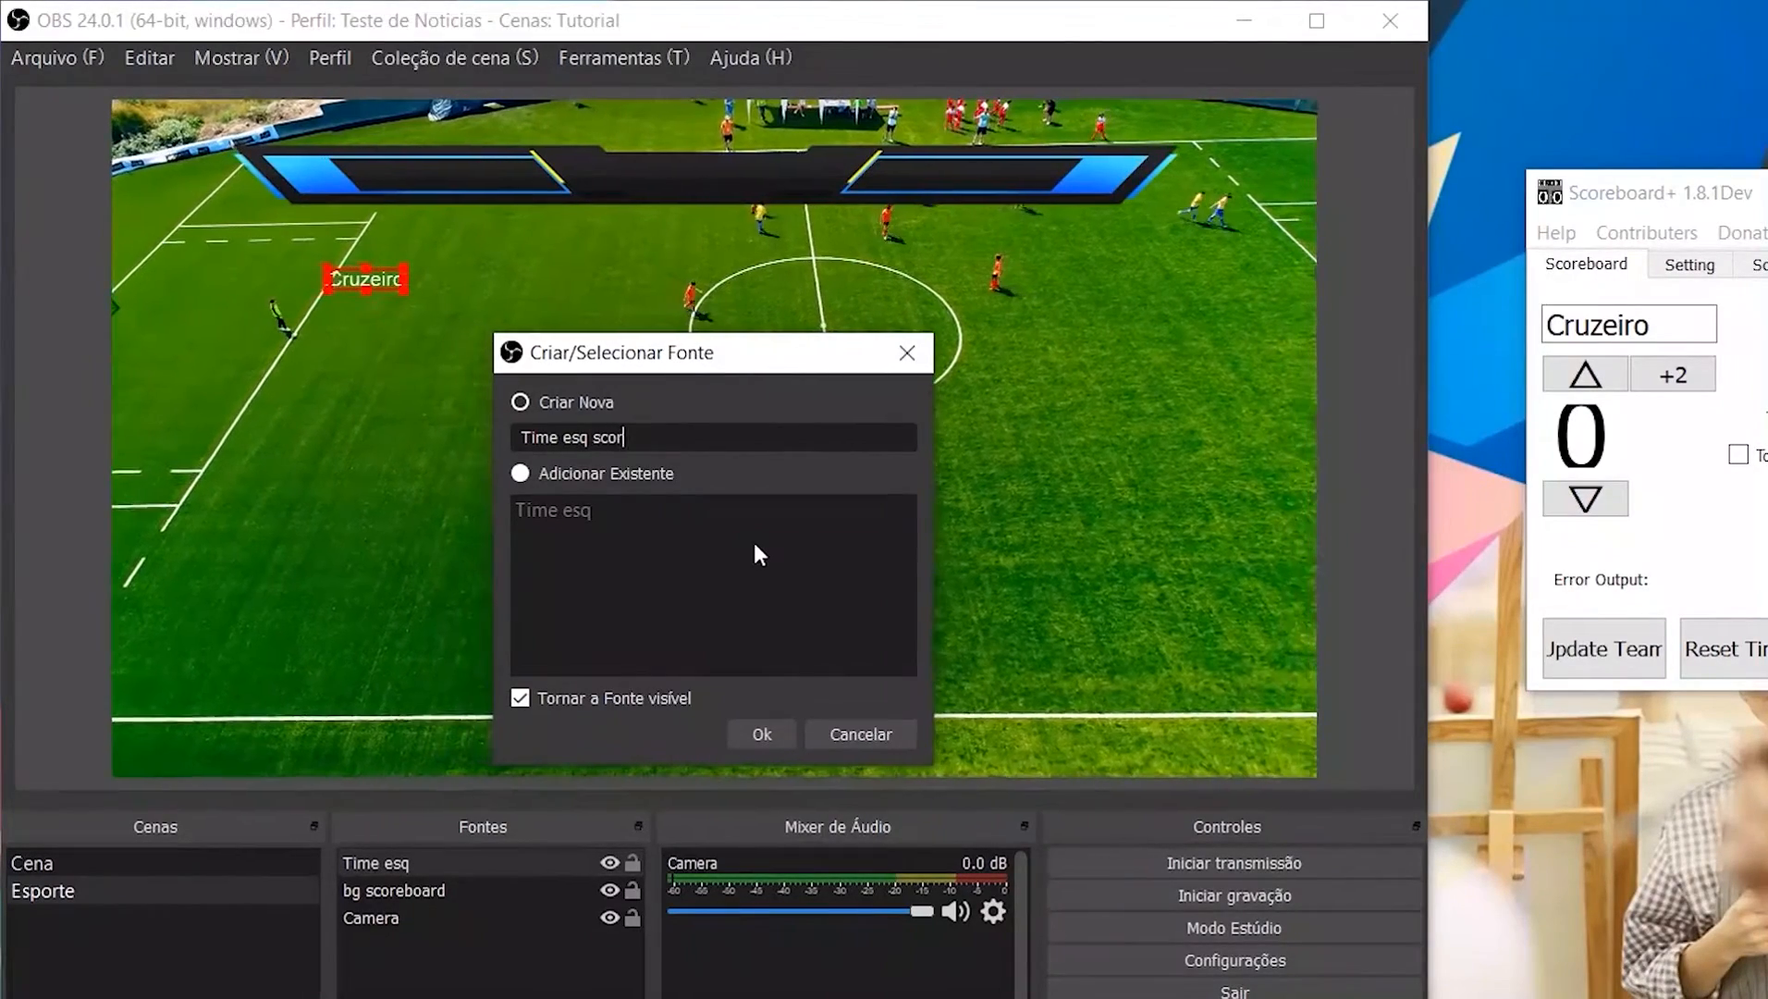
type("e")
left_click(764, 728)
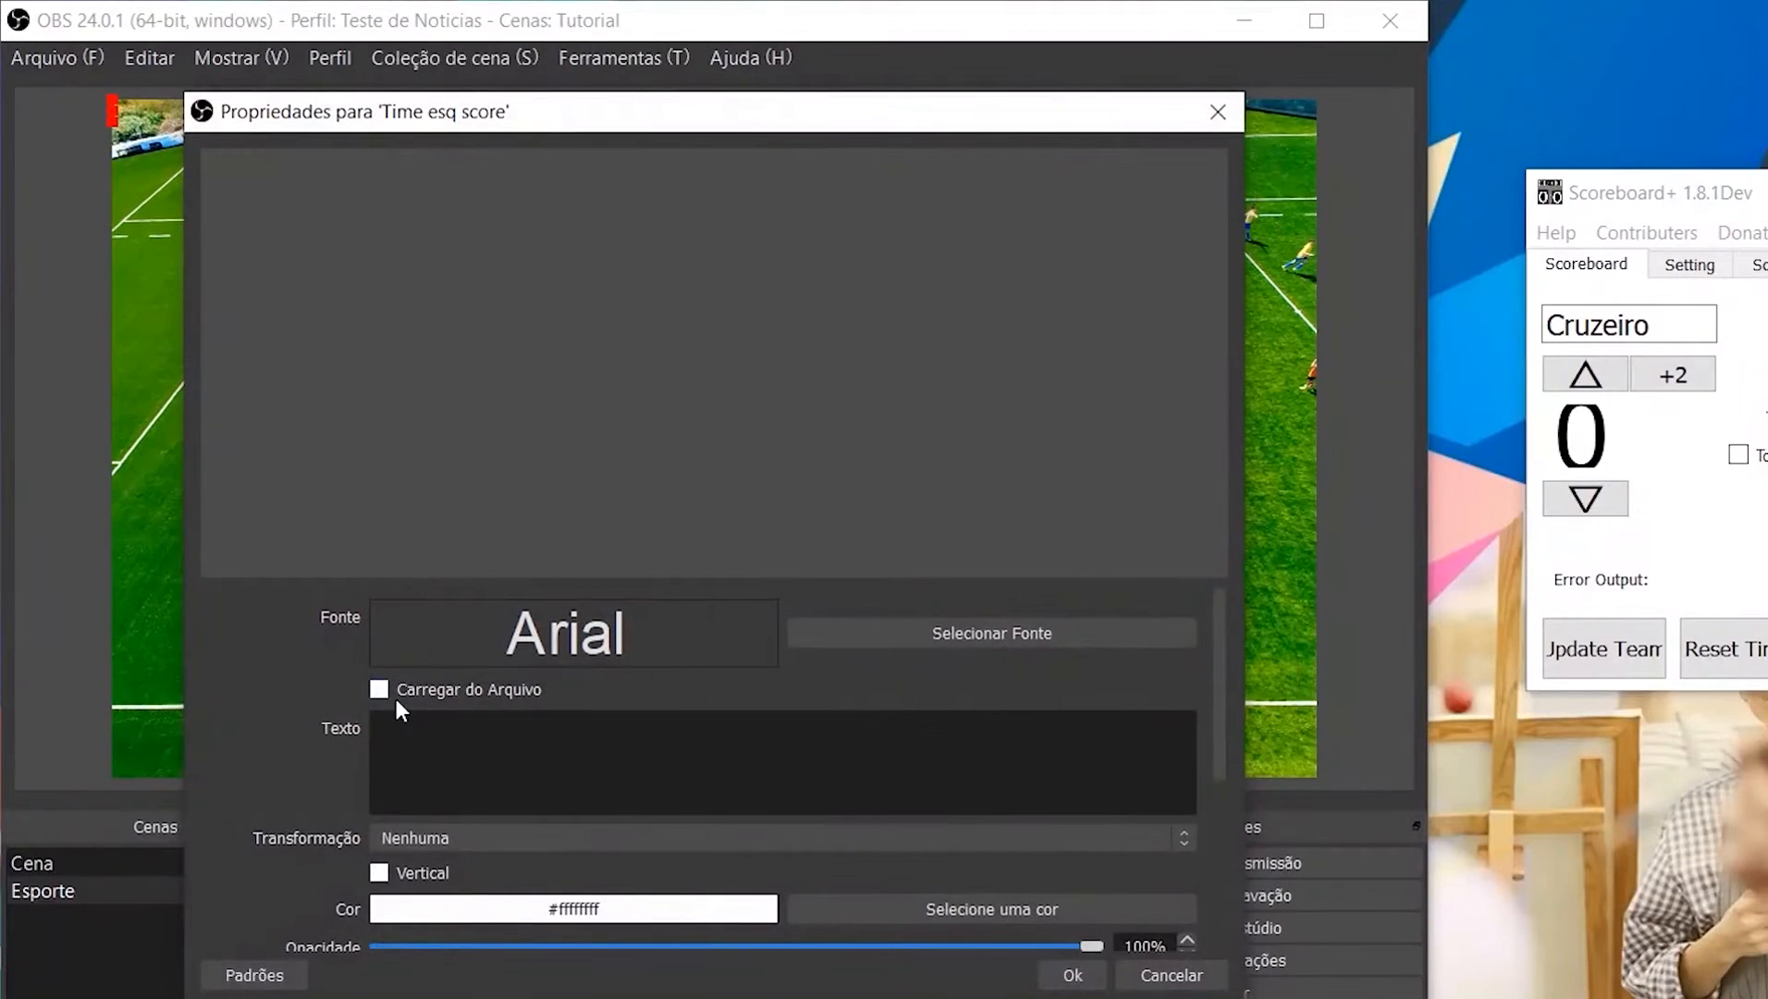
Step: Set the Time esq score text to load from Home_Score.txt in the Output folder and accept its properties
left_click(387, 691)
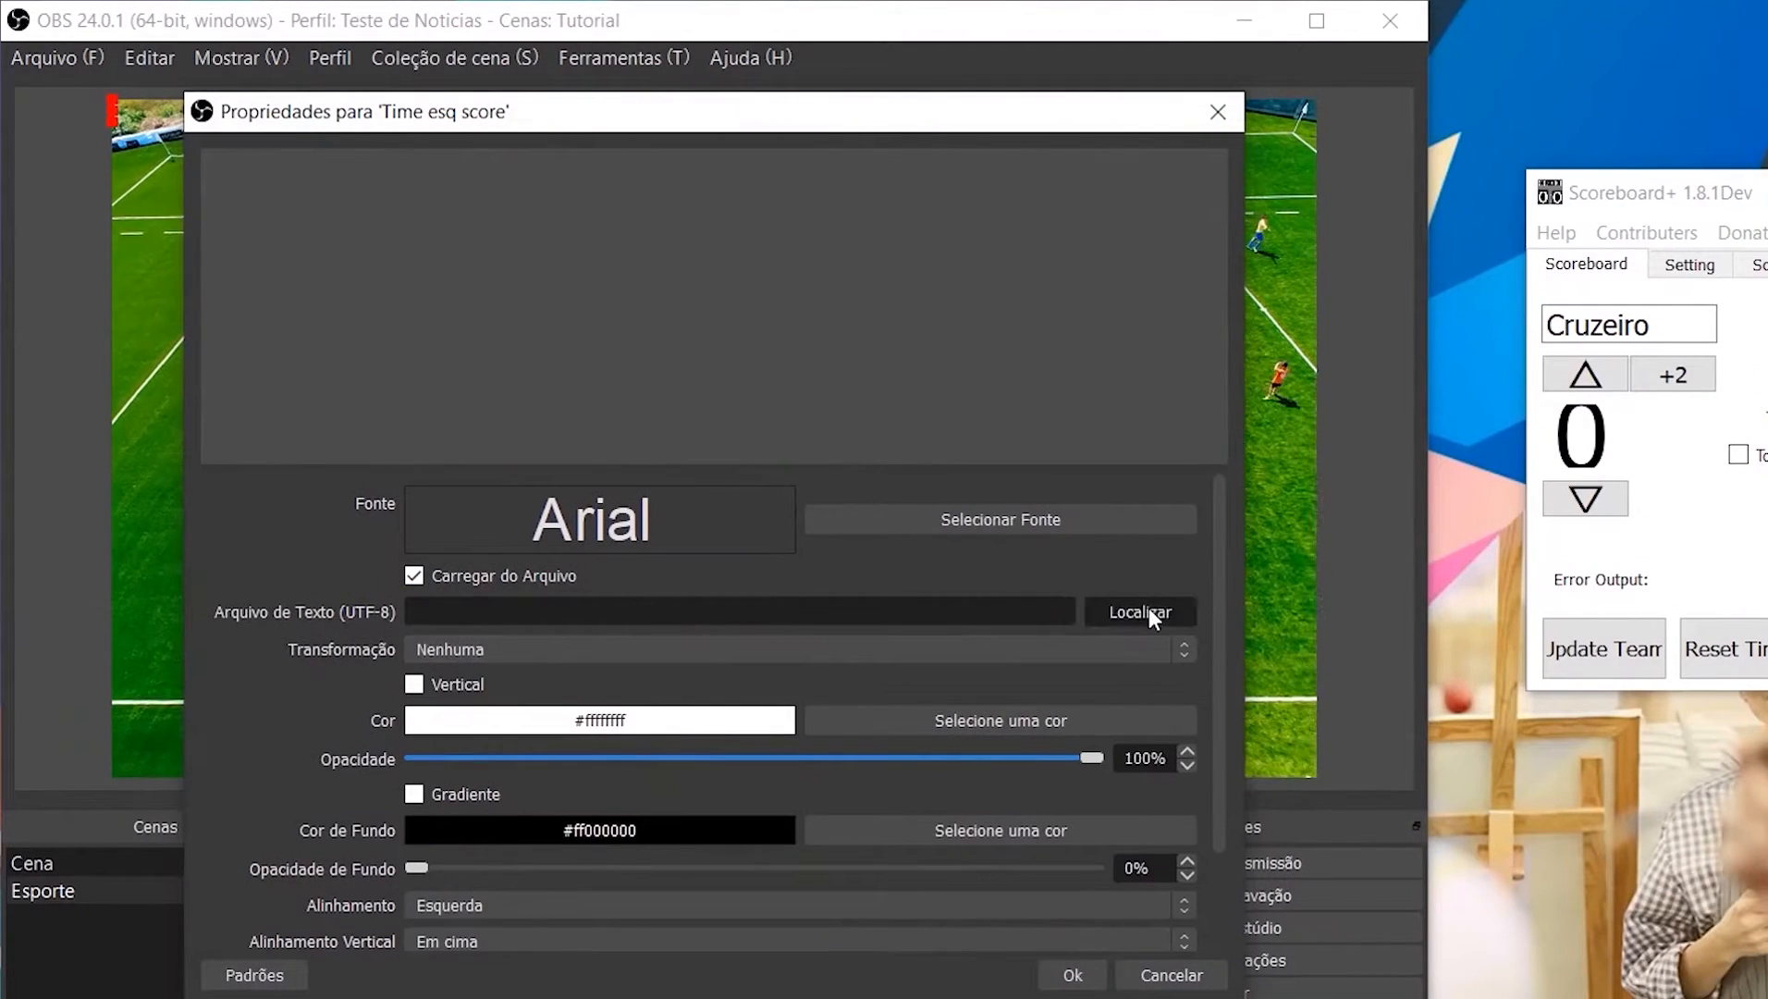
left_click(1146, 612)
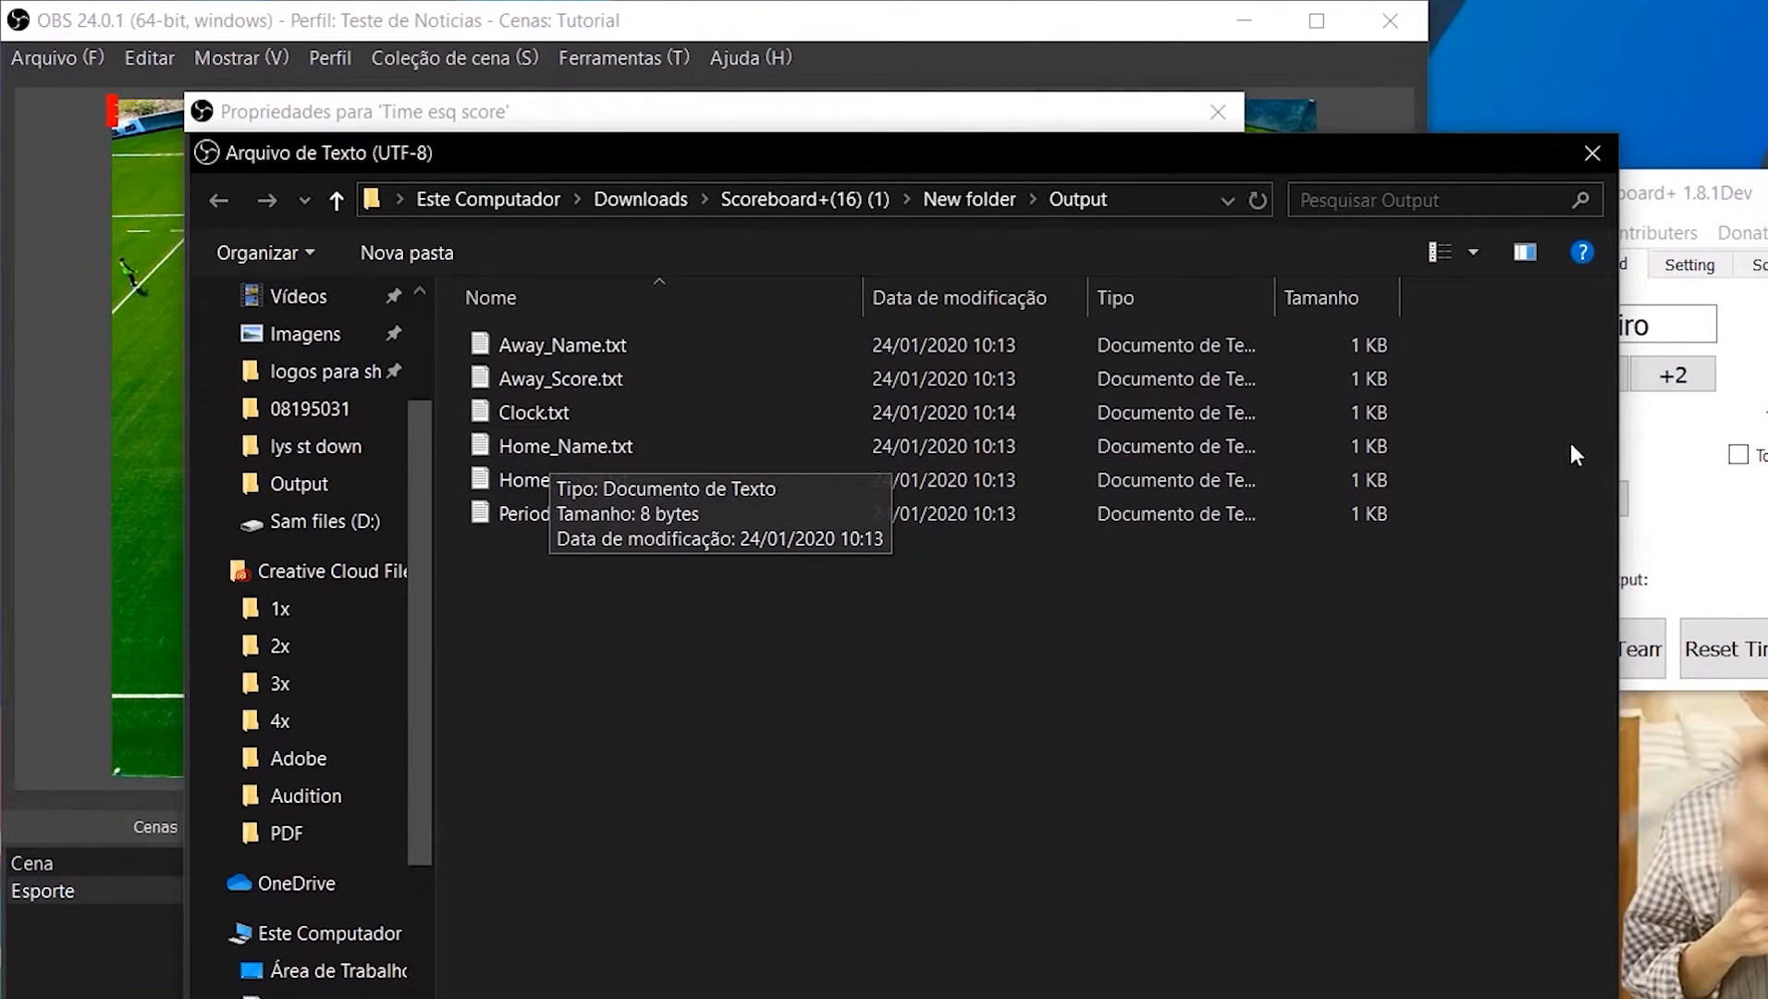
left_click(1657, 436)
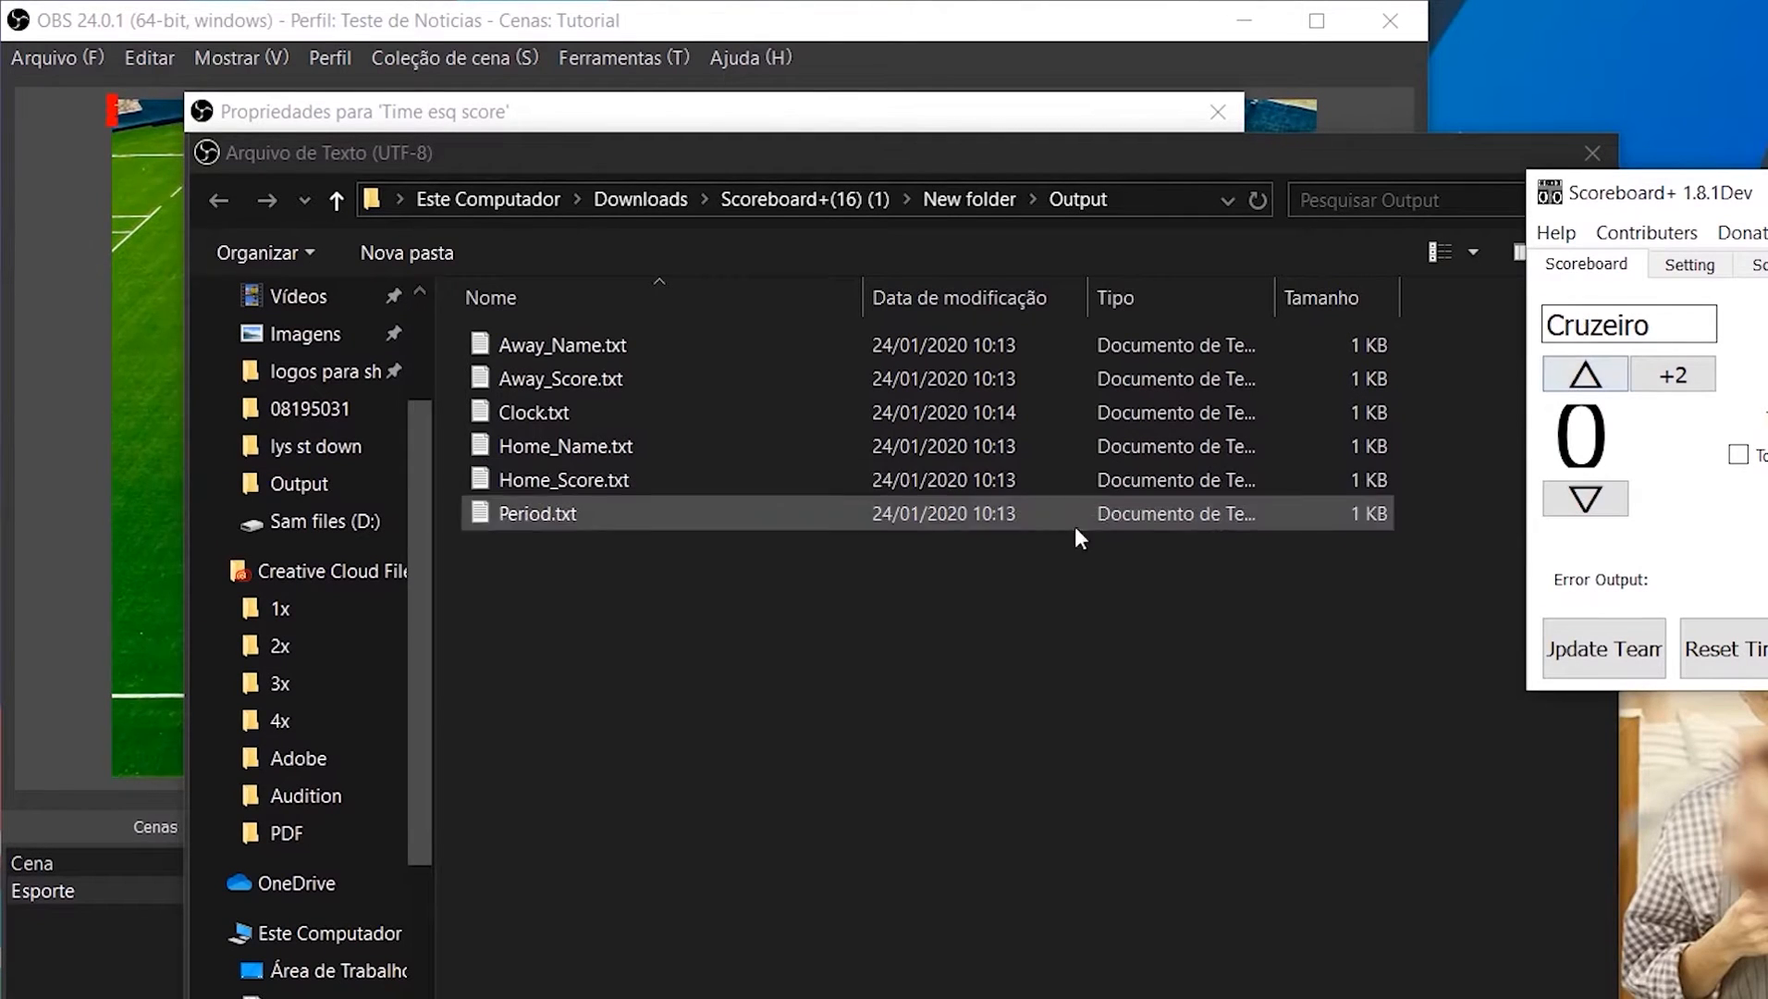
left_click(611, 574)
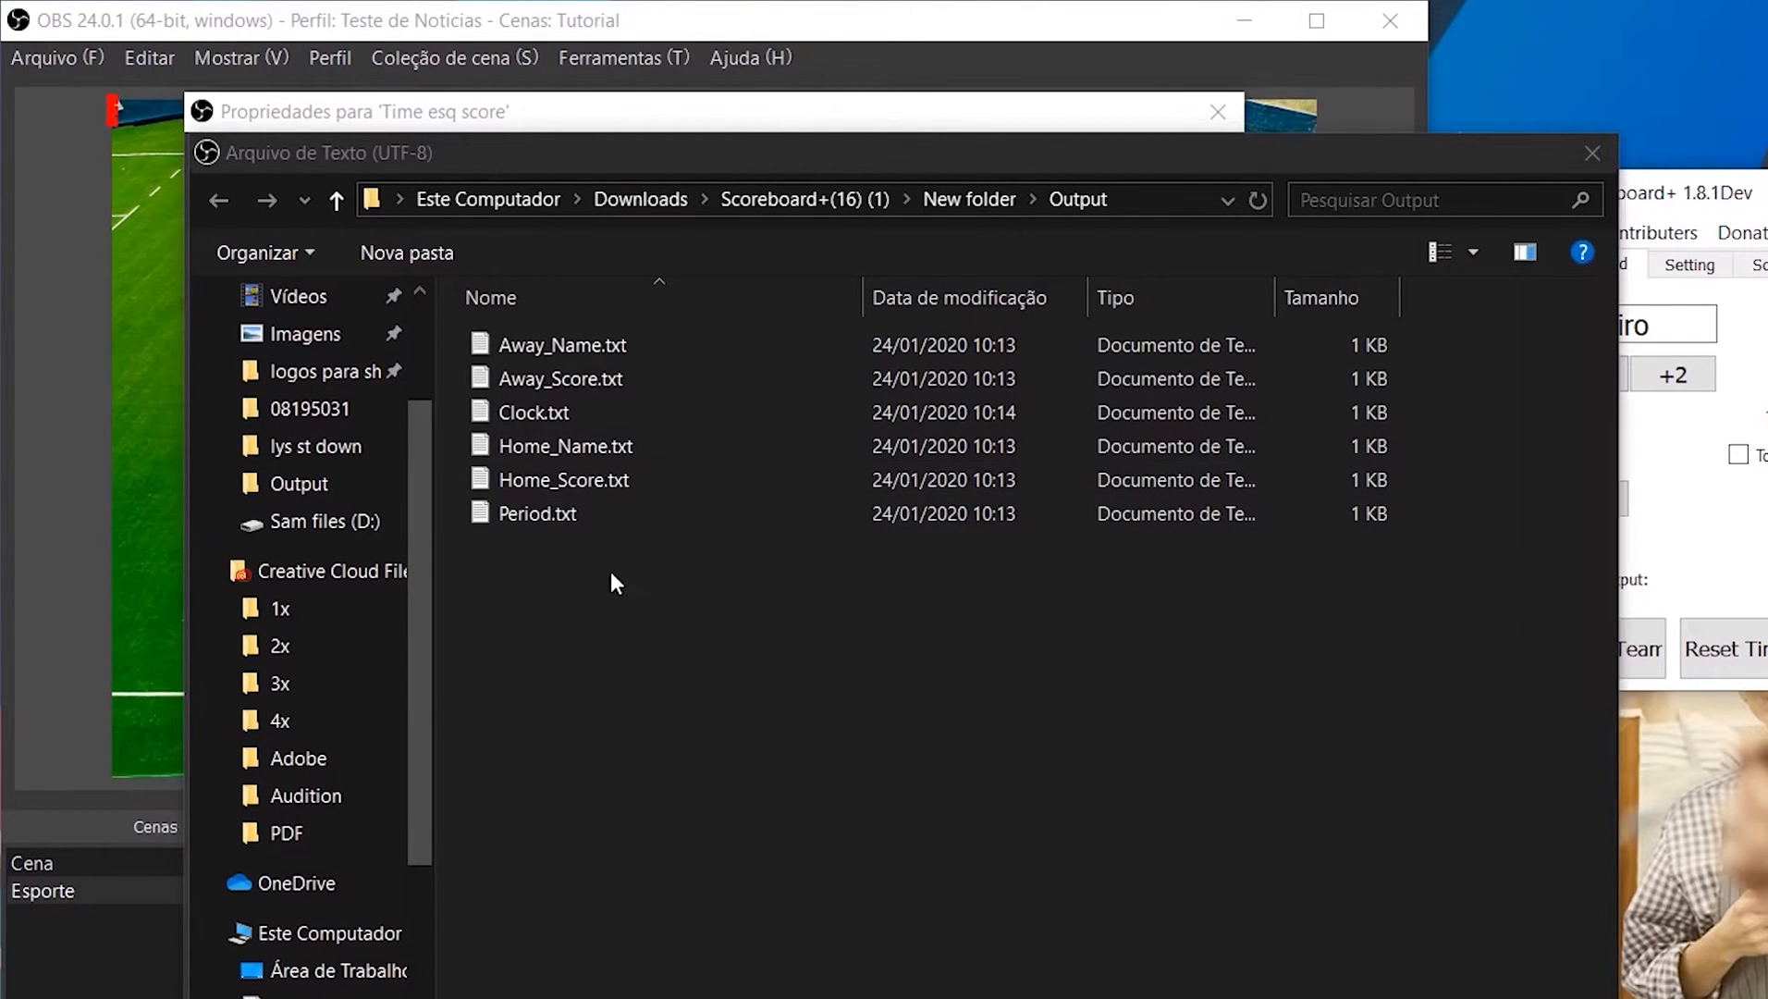
double_click(581, 484)
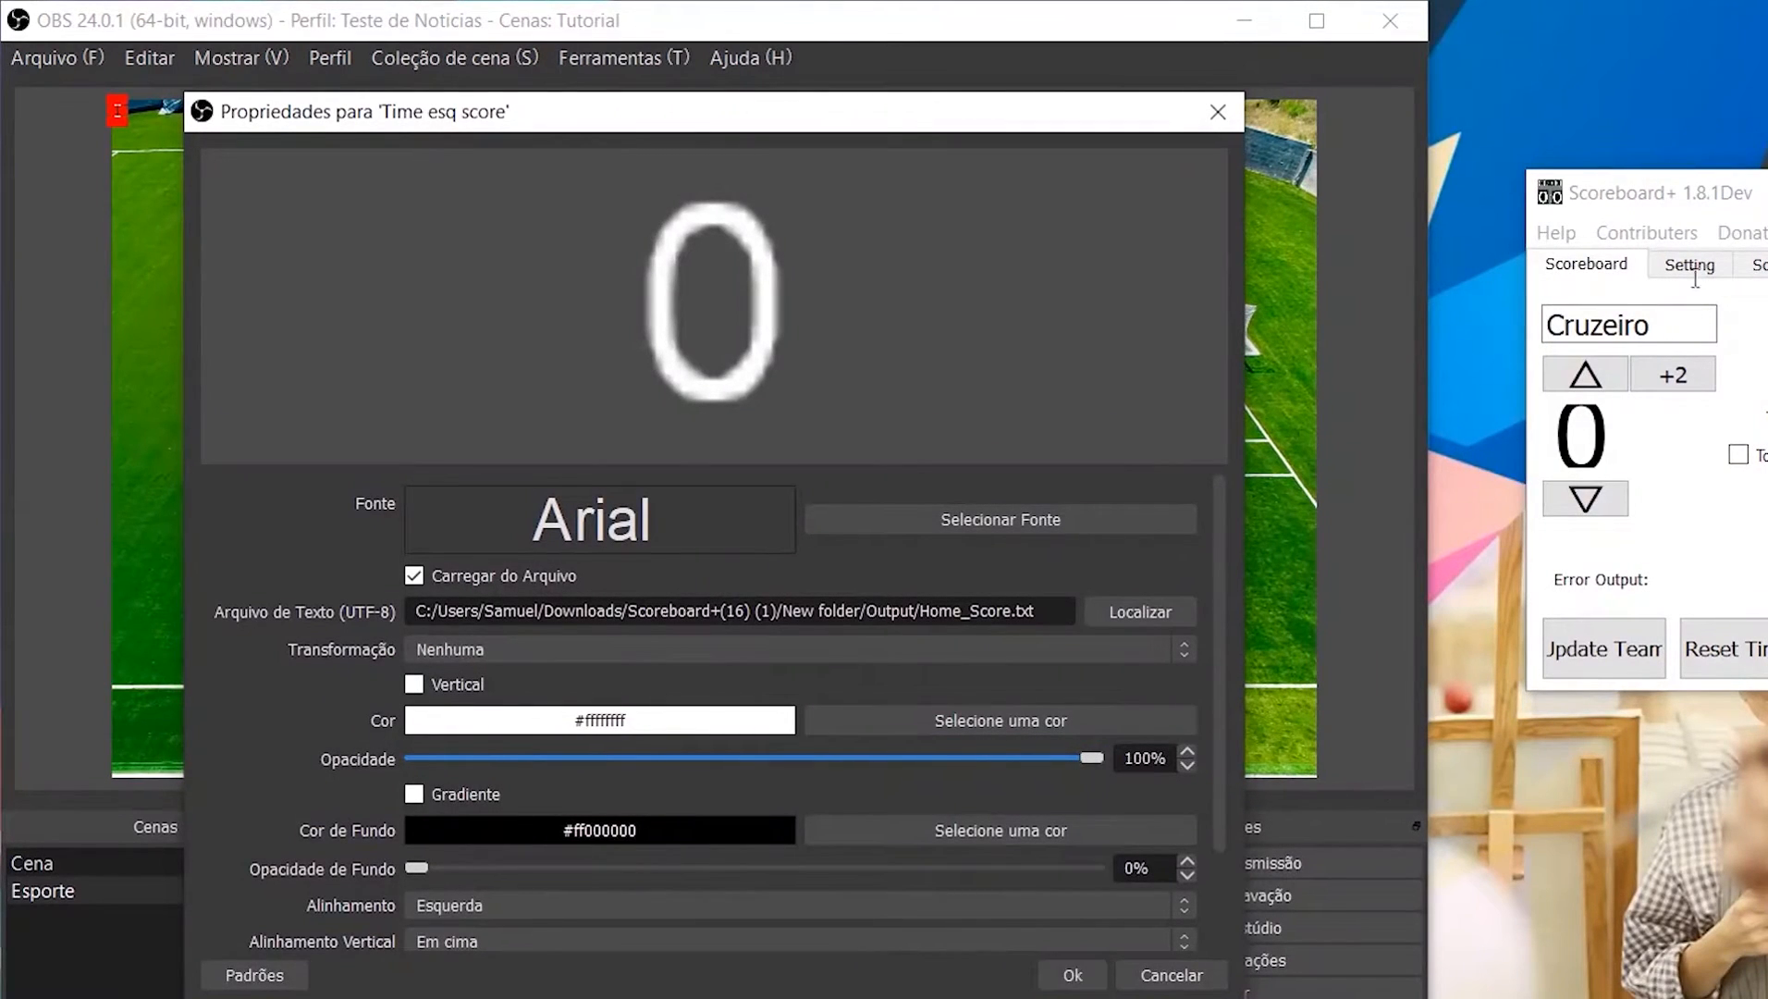
left_click(1073, 975)
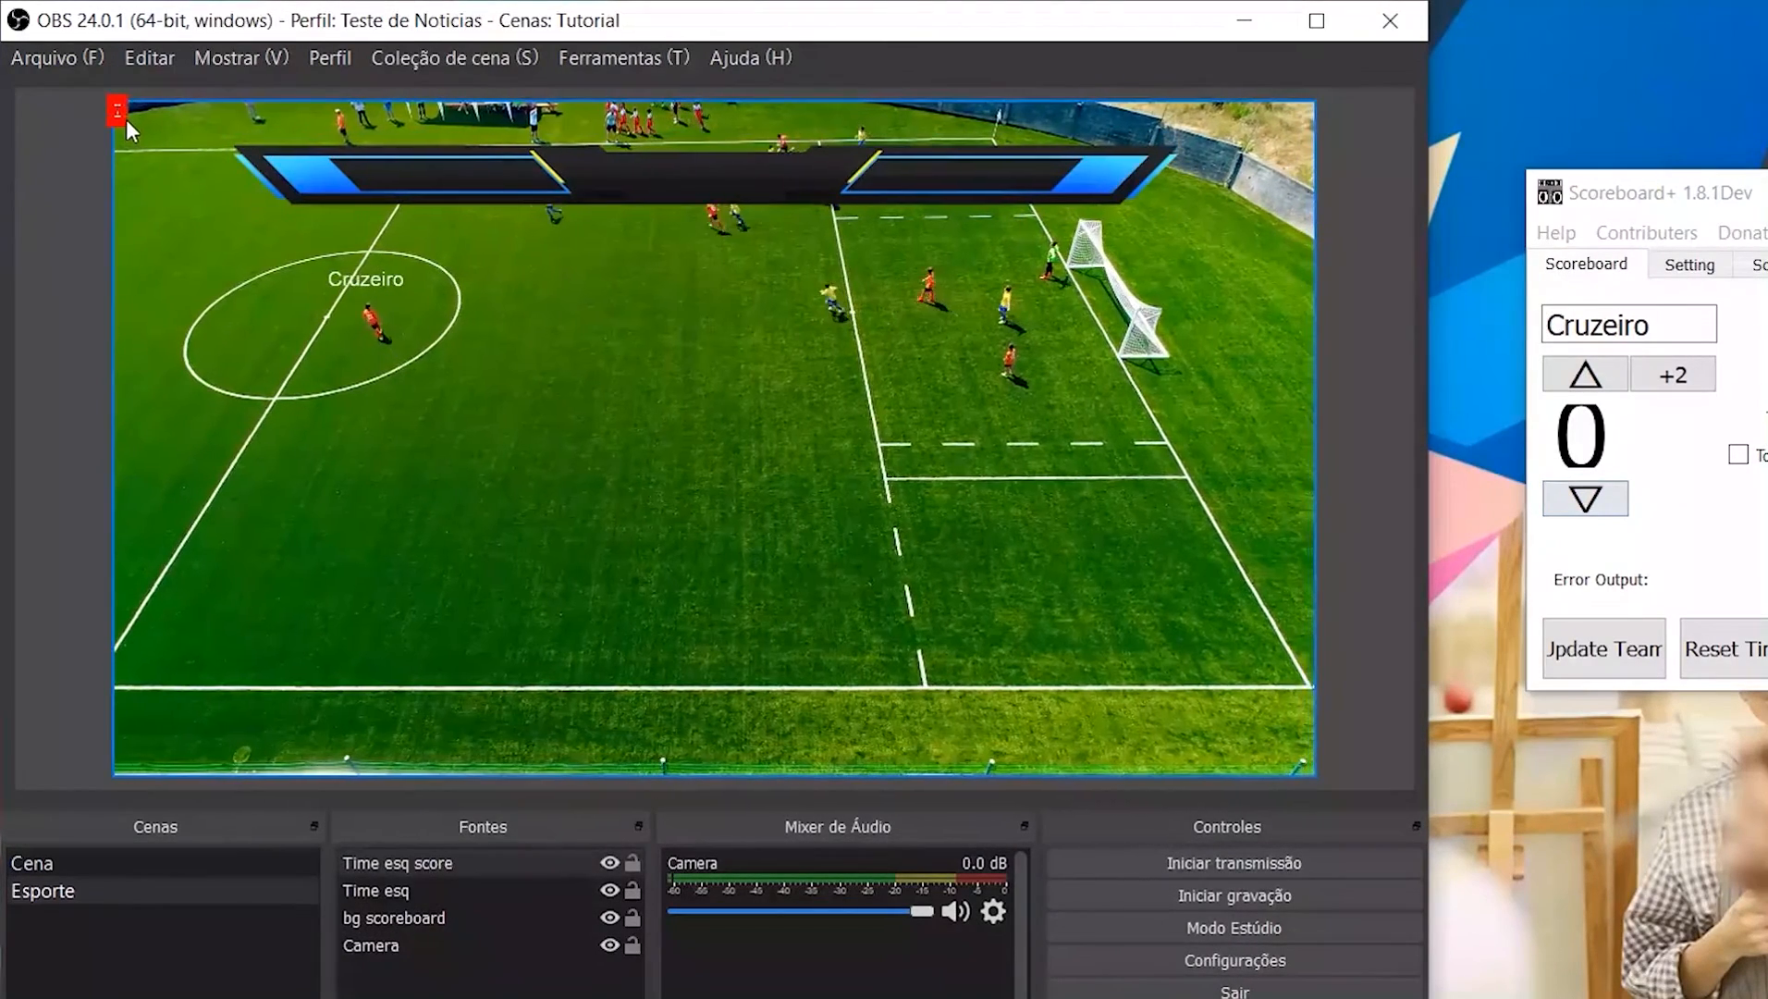
Step: Enlarge the Time esq score text in the preview and raise Cruzeiro's score to 1 in Scoreboard+
left_click_drag(125, 118, 211, 296)
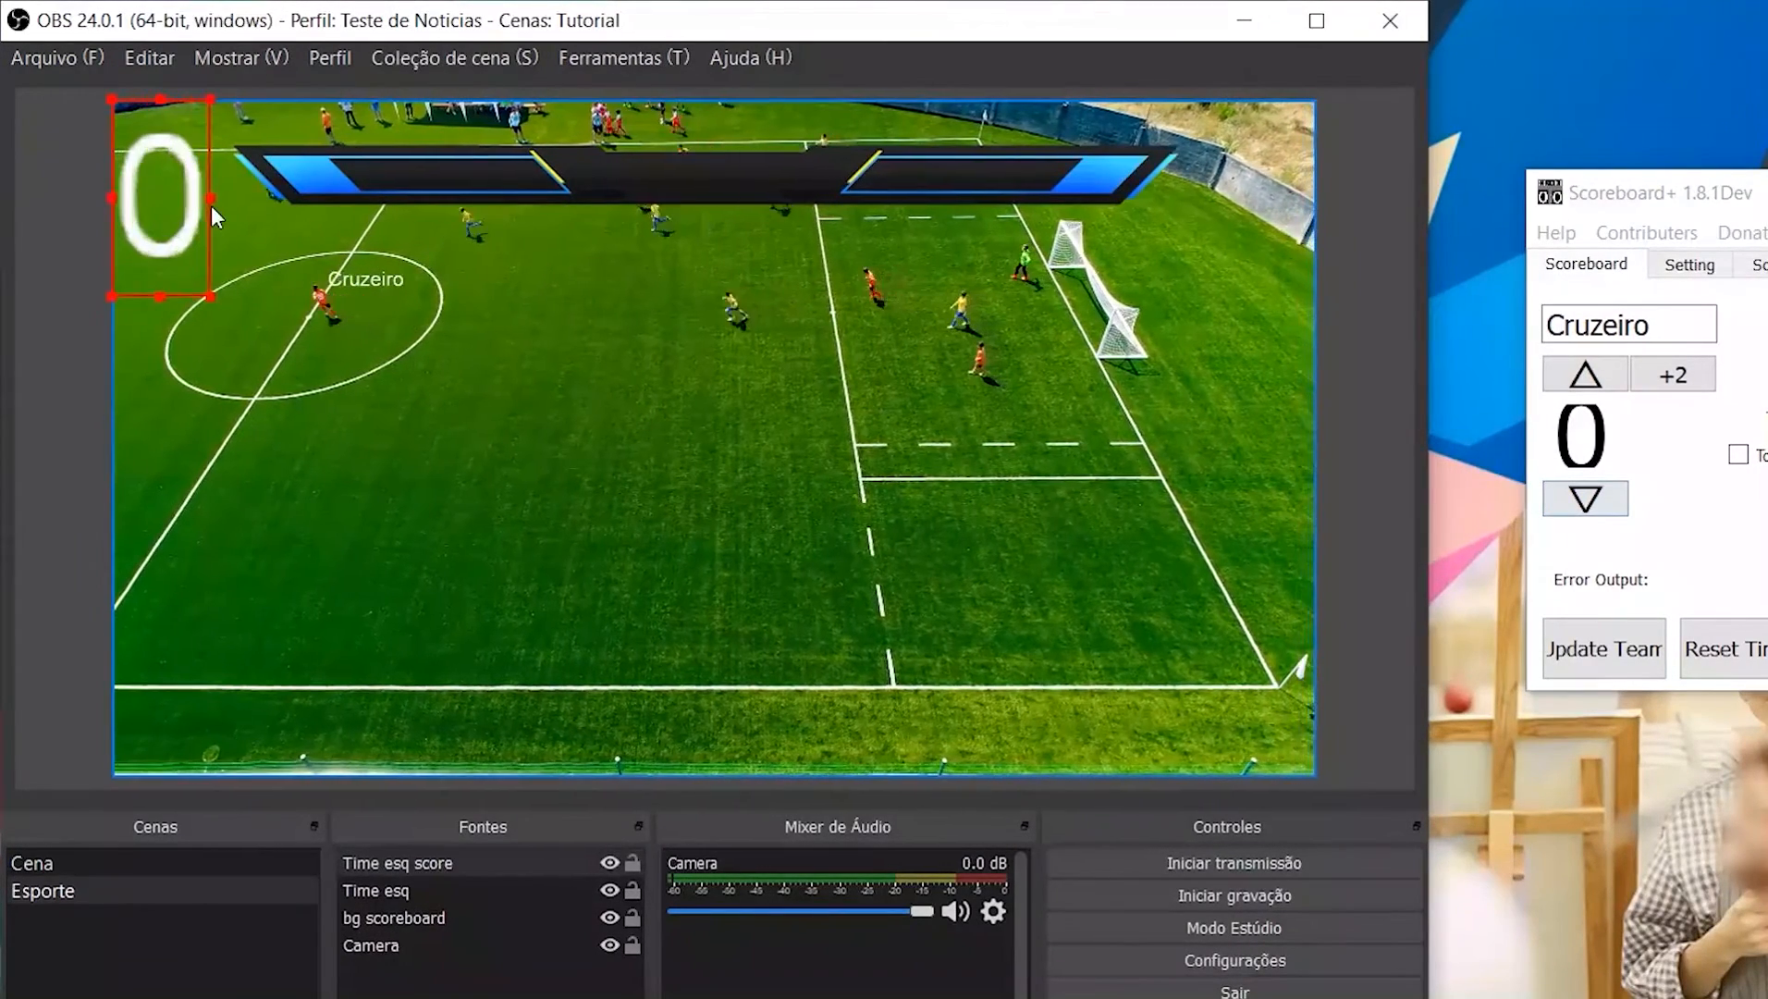
left_click(1586, 386)
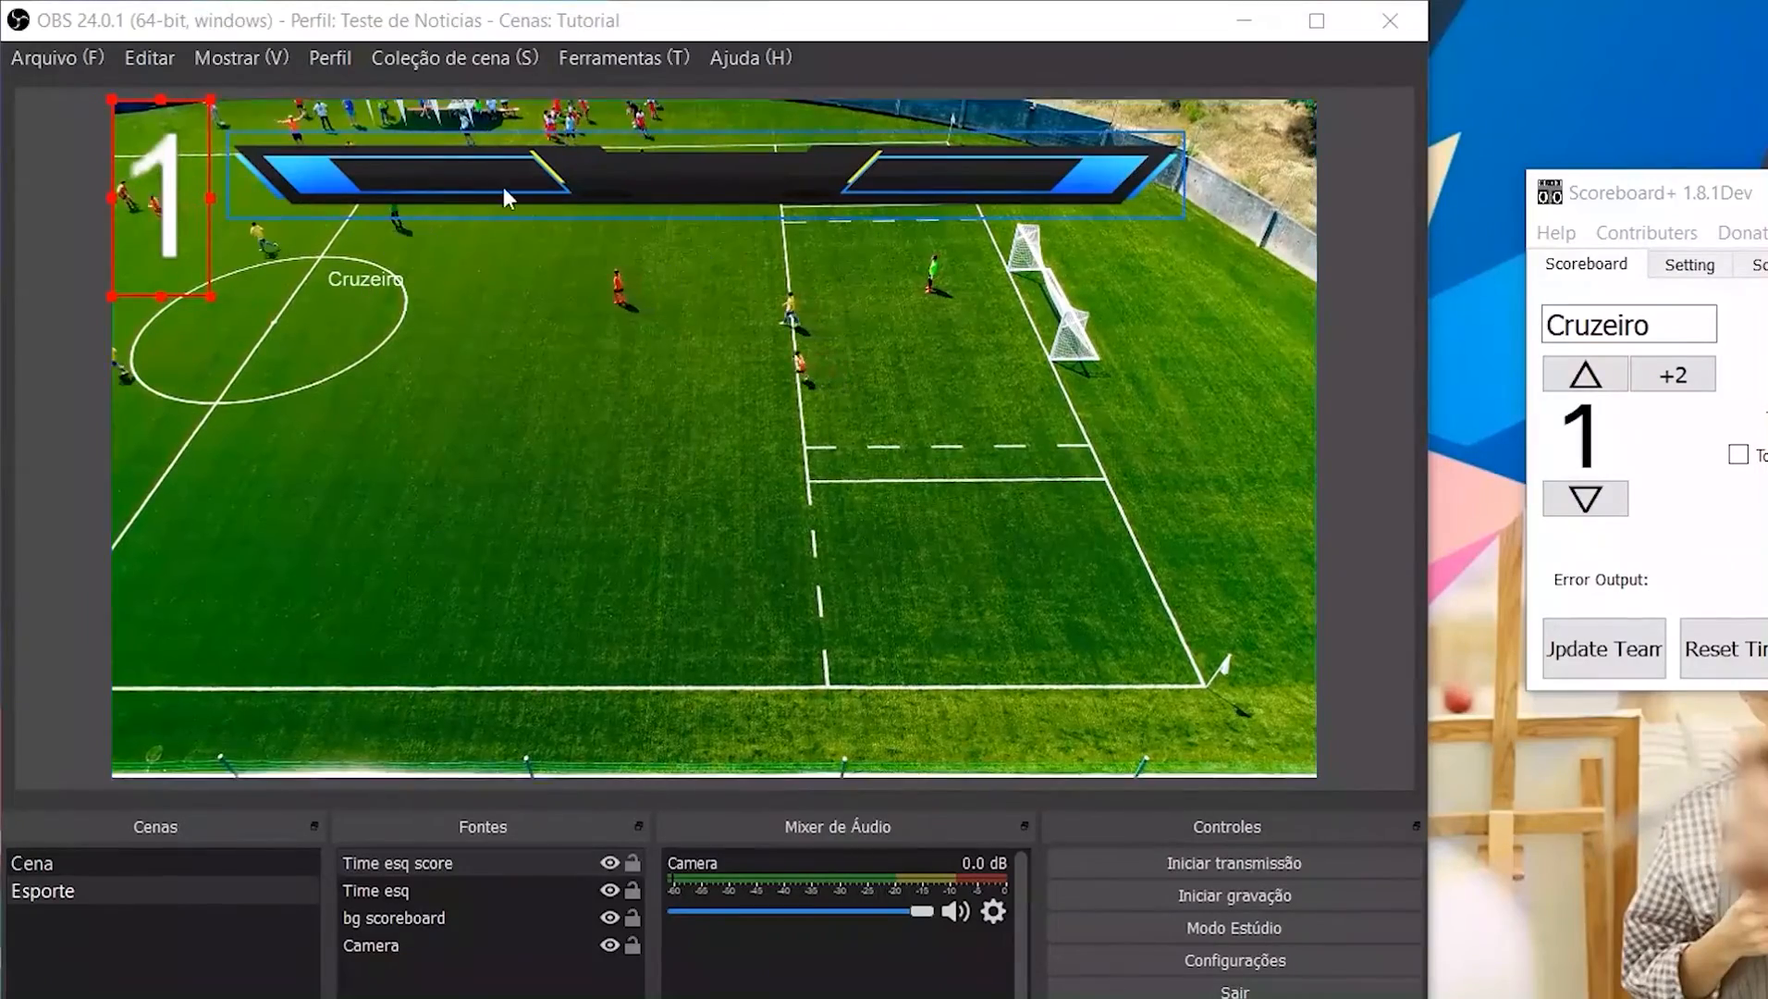
Step: Add a GDI+ text source named "Time dir" to the Esporte scene
left_click(356, 993)
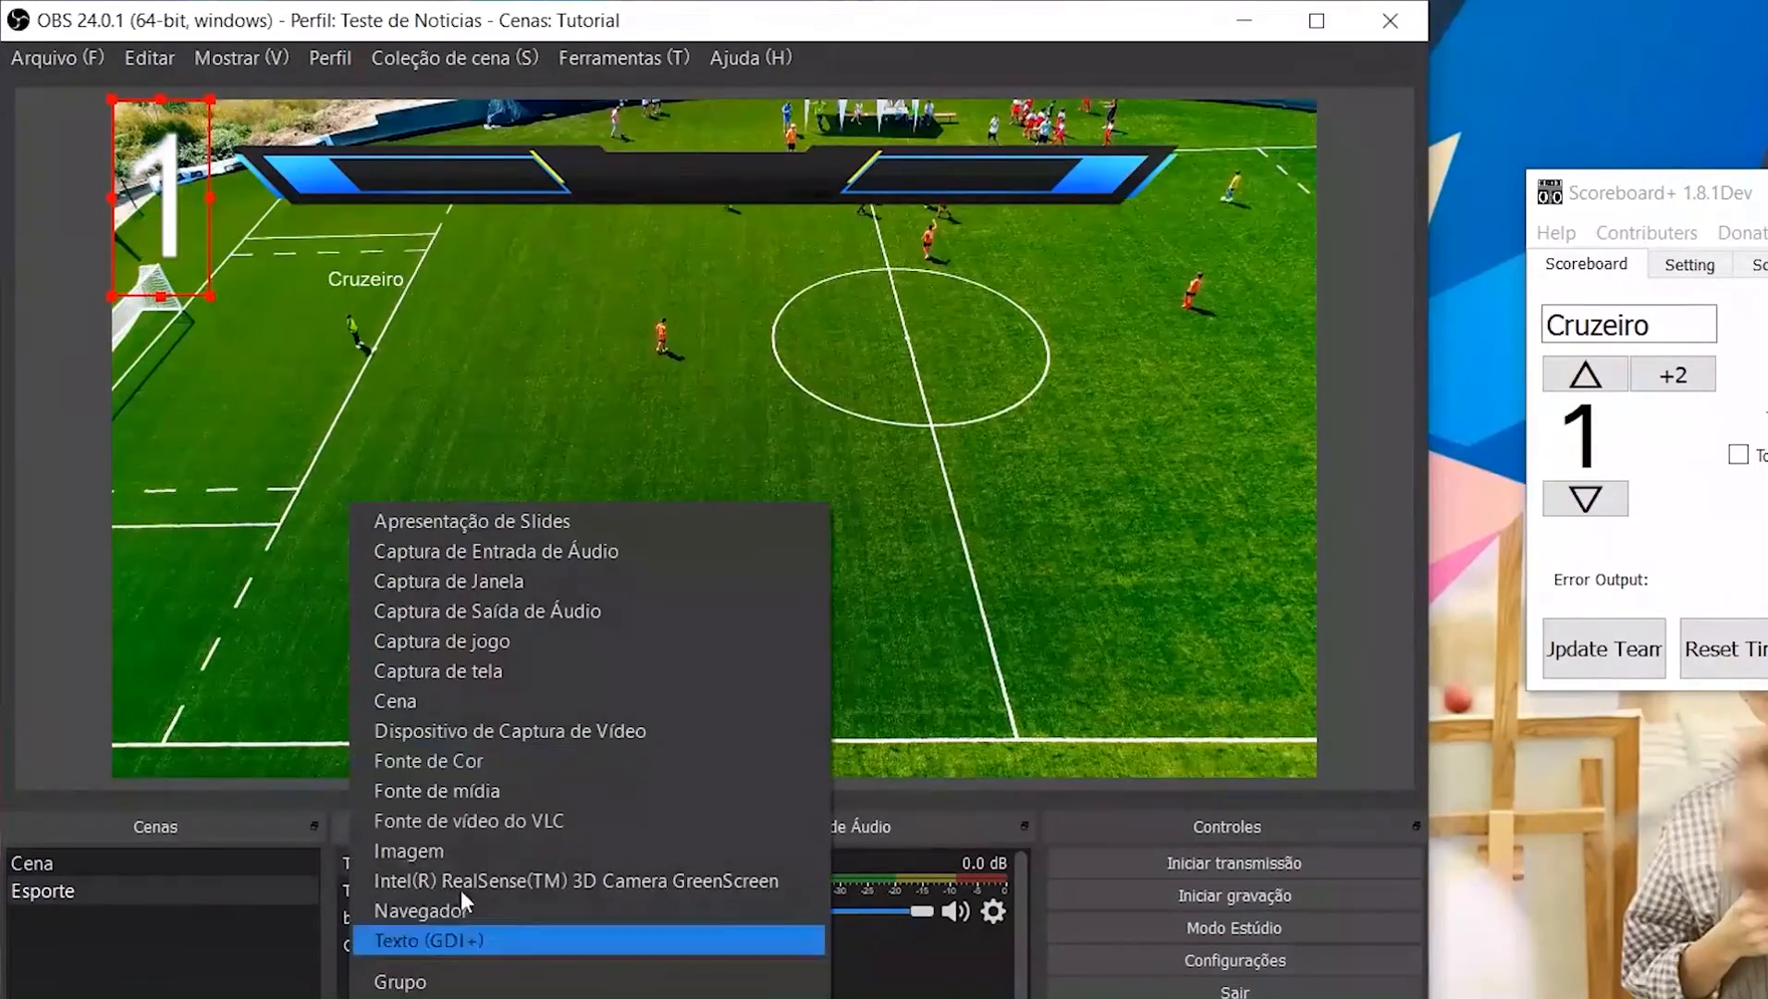
left_click(475, 939)
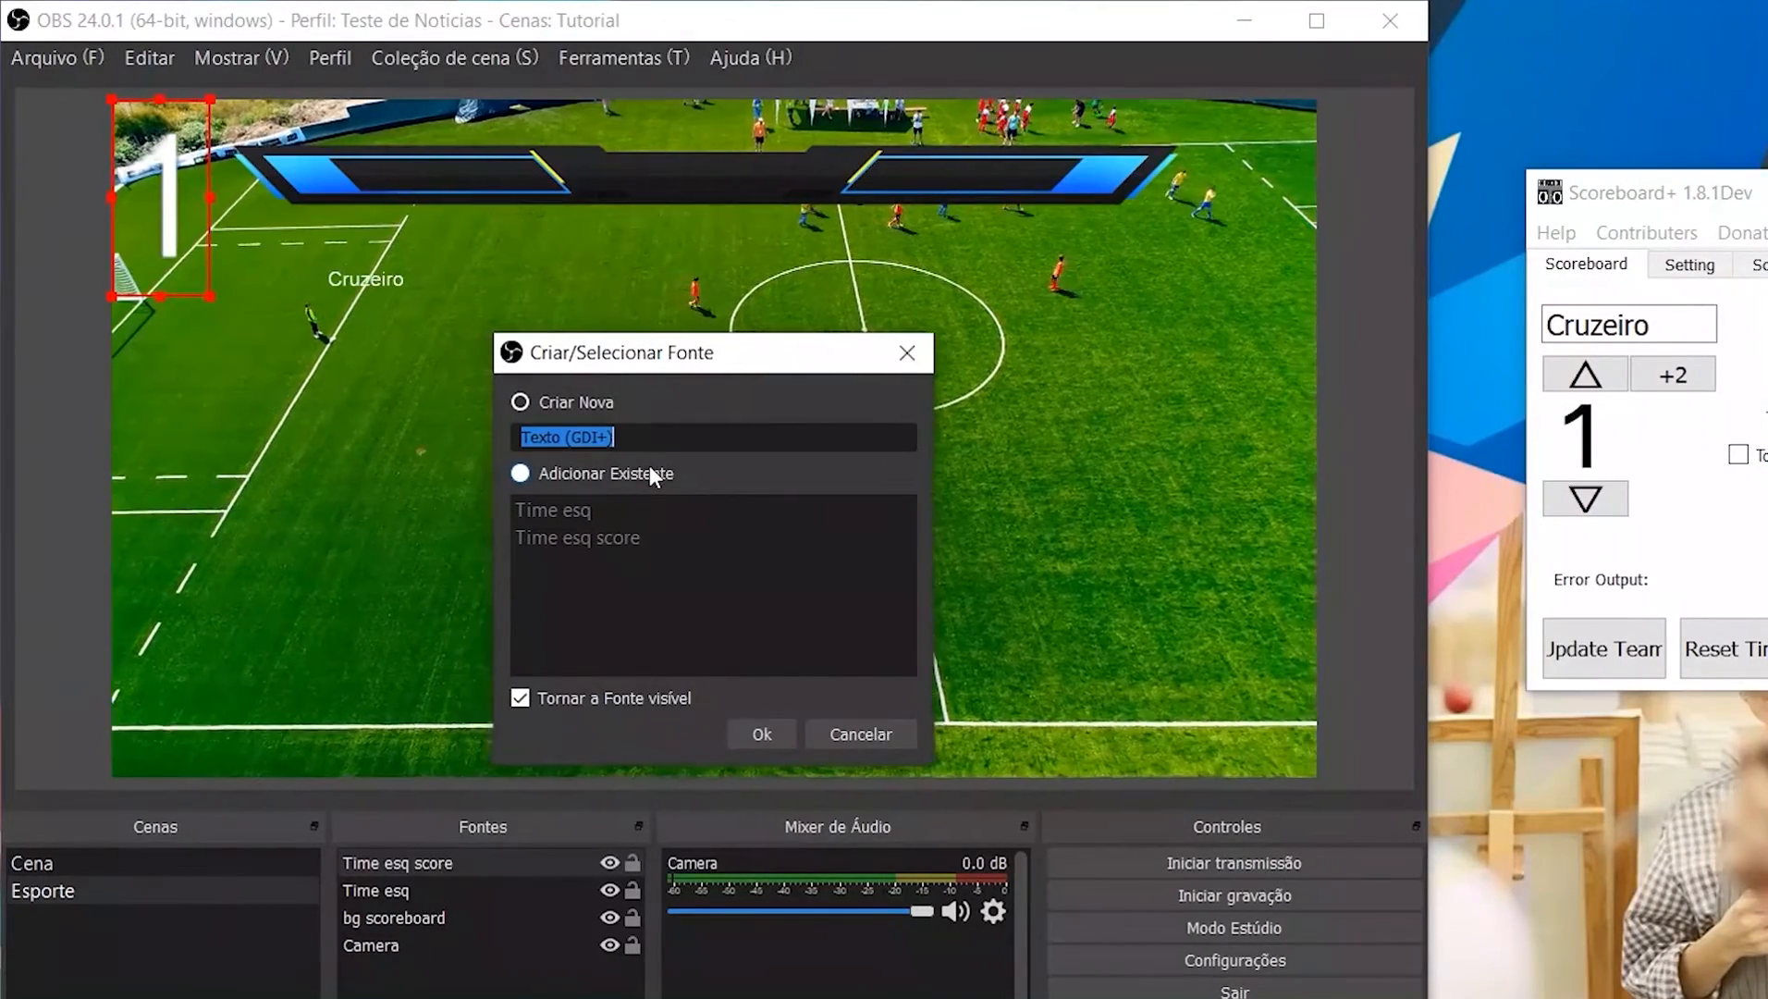
type("T")
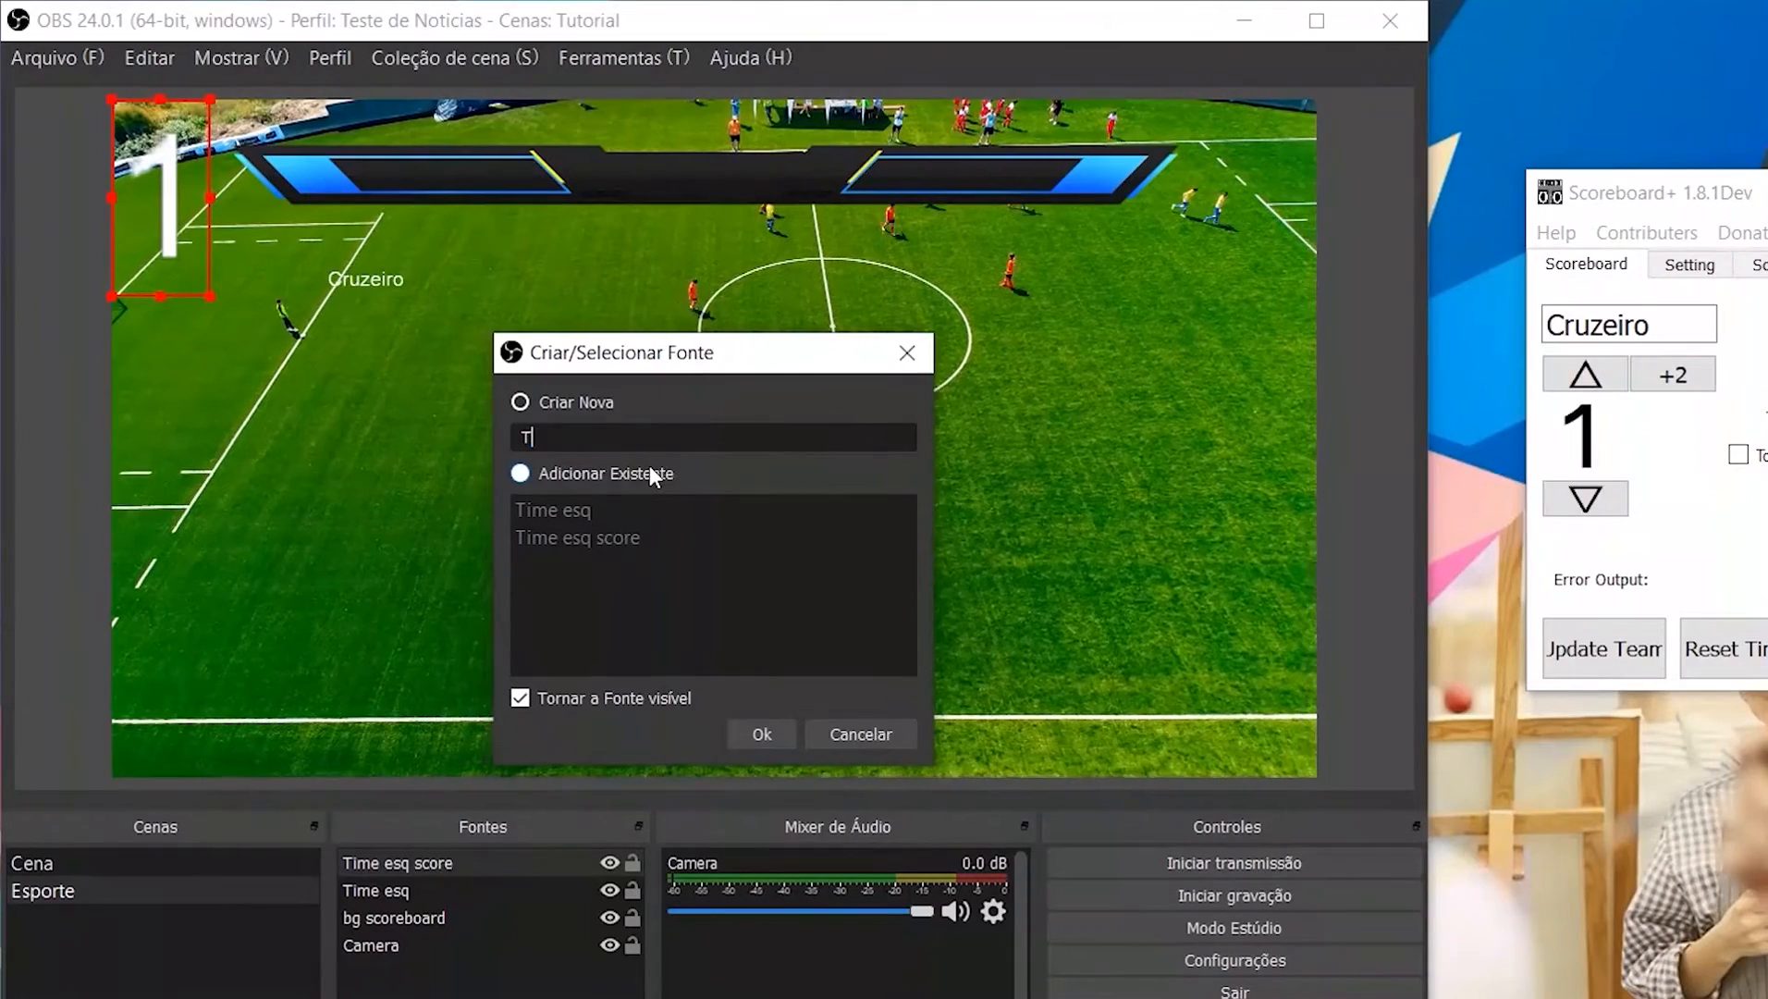
type("ime dir")
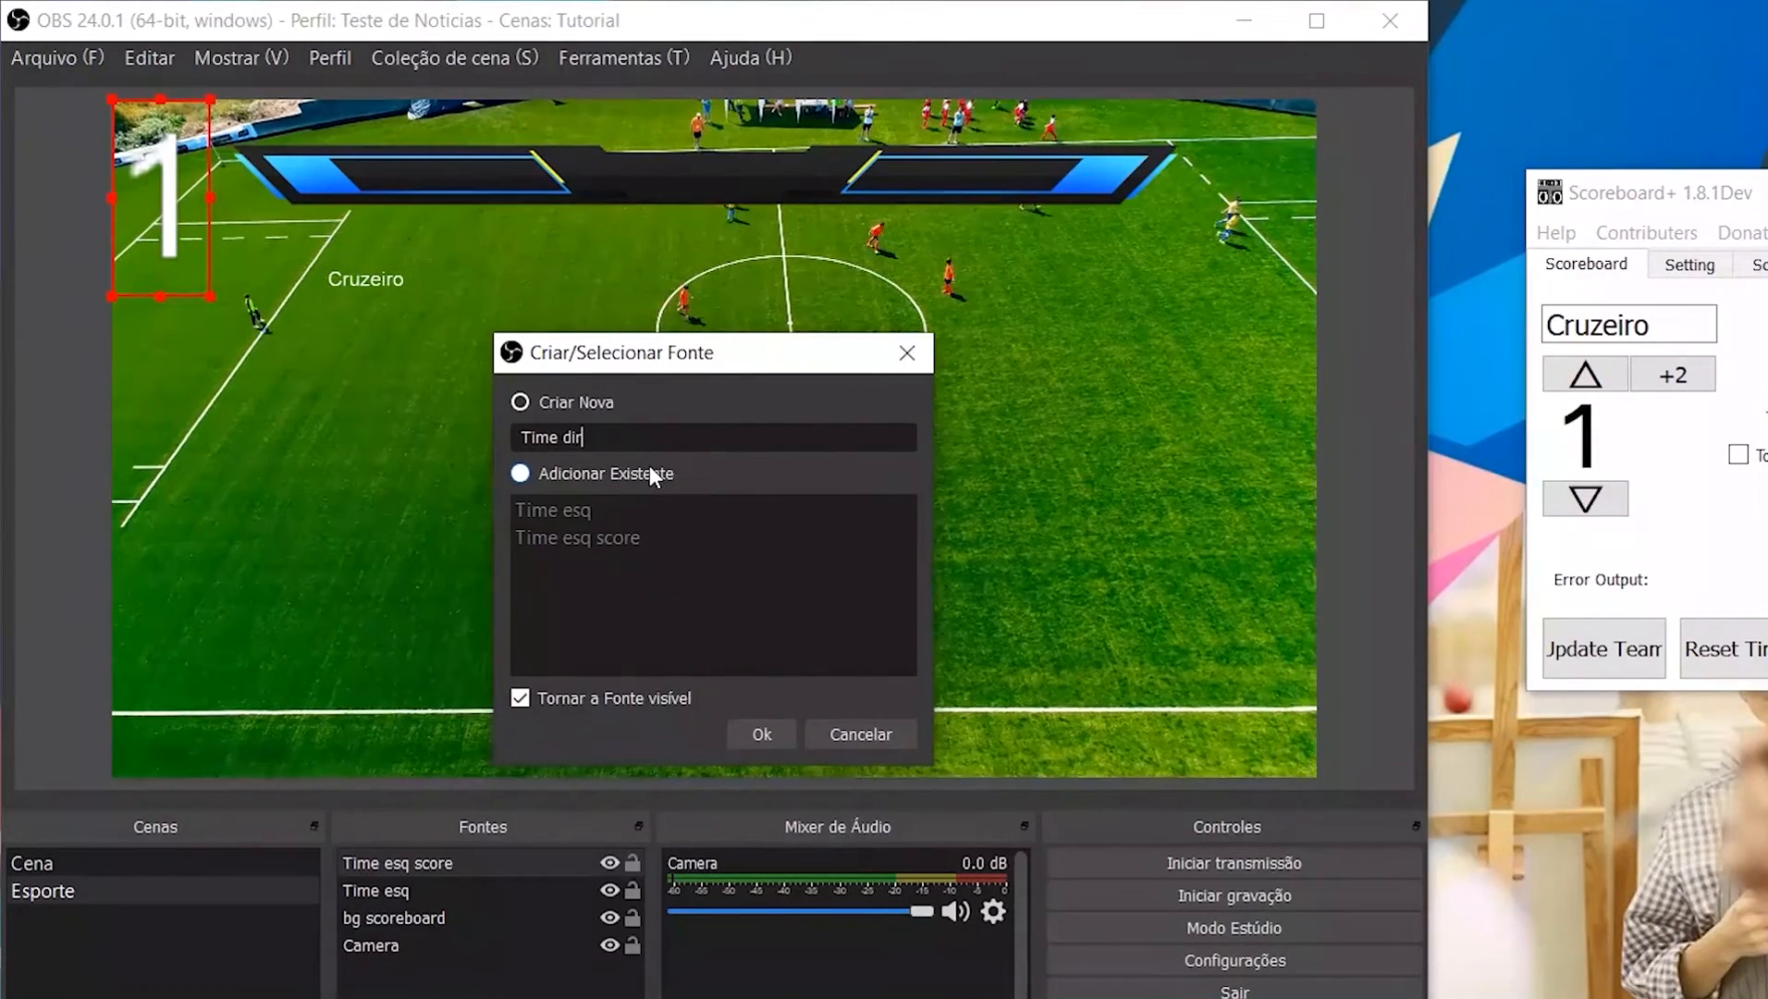
left_click(760, 740)
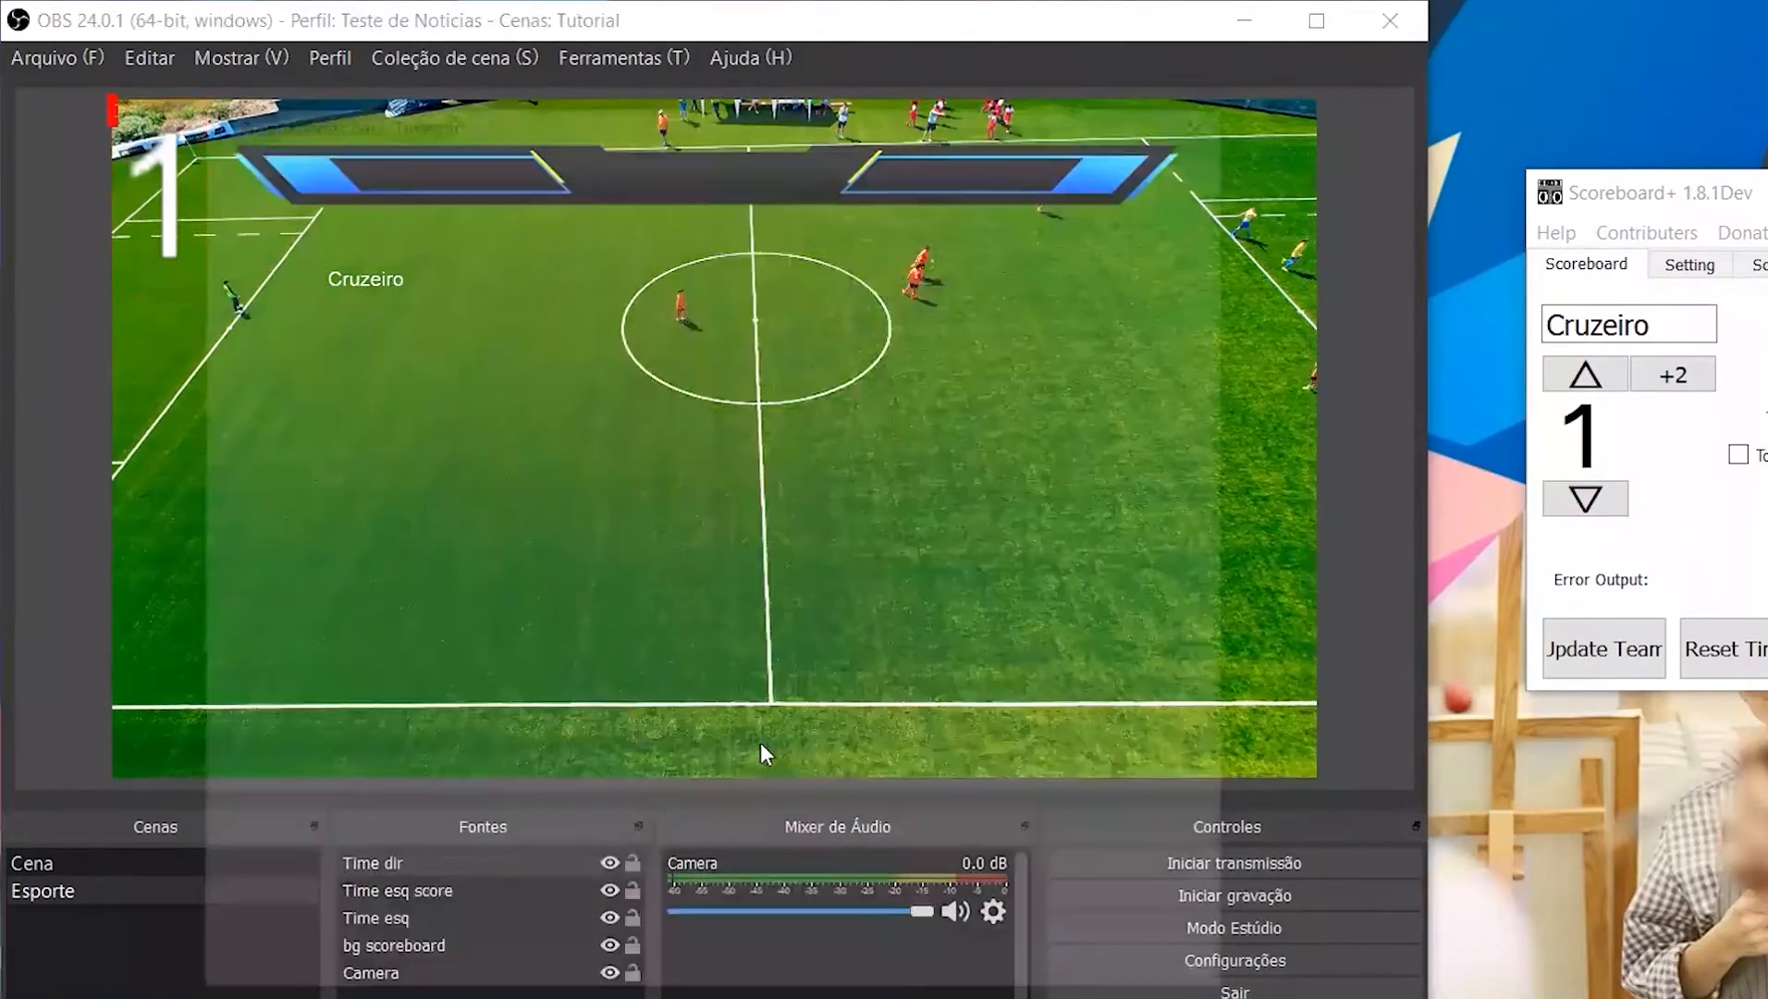
Step: Set the Time dir text to load from Away_Name.txt in the Output folder and accept its properties
left_click(381, 690)
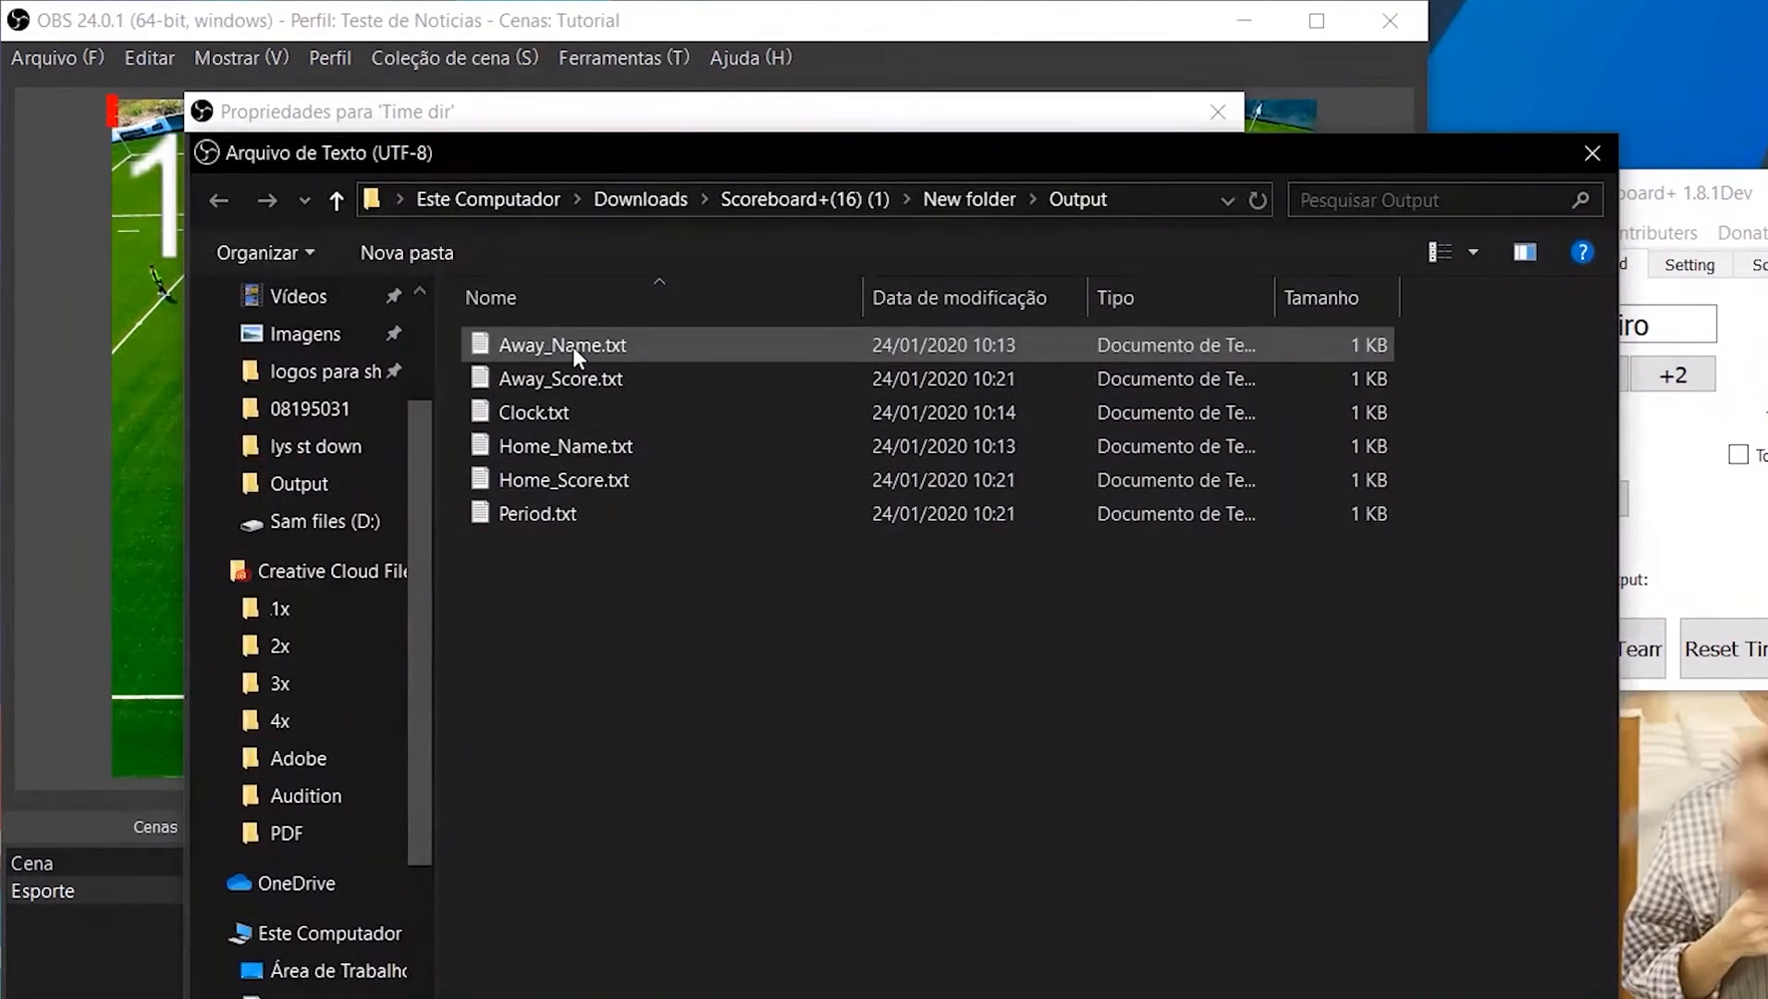
left_click(560, 351)
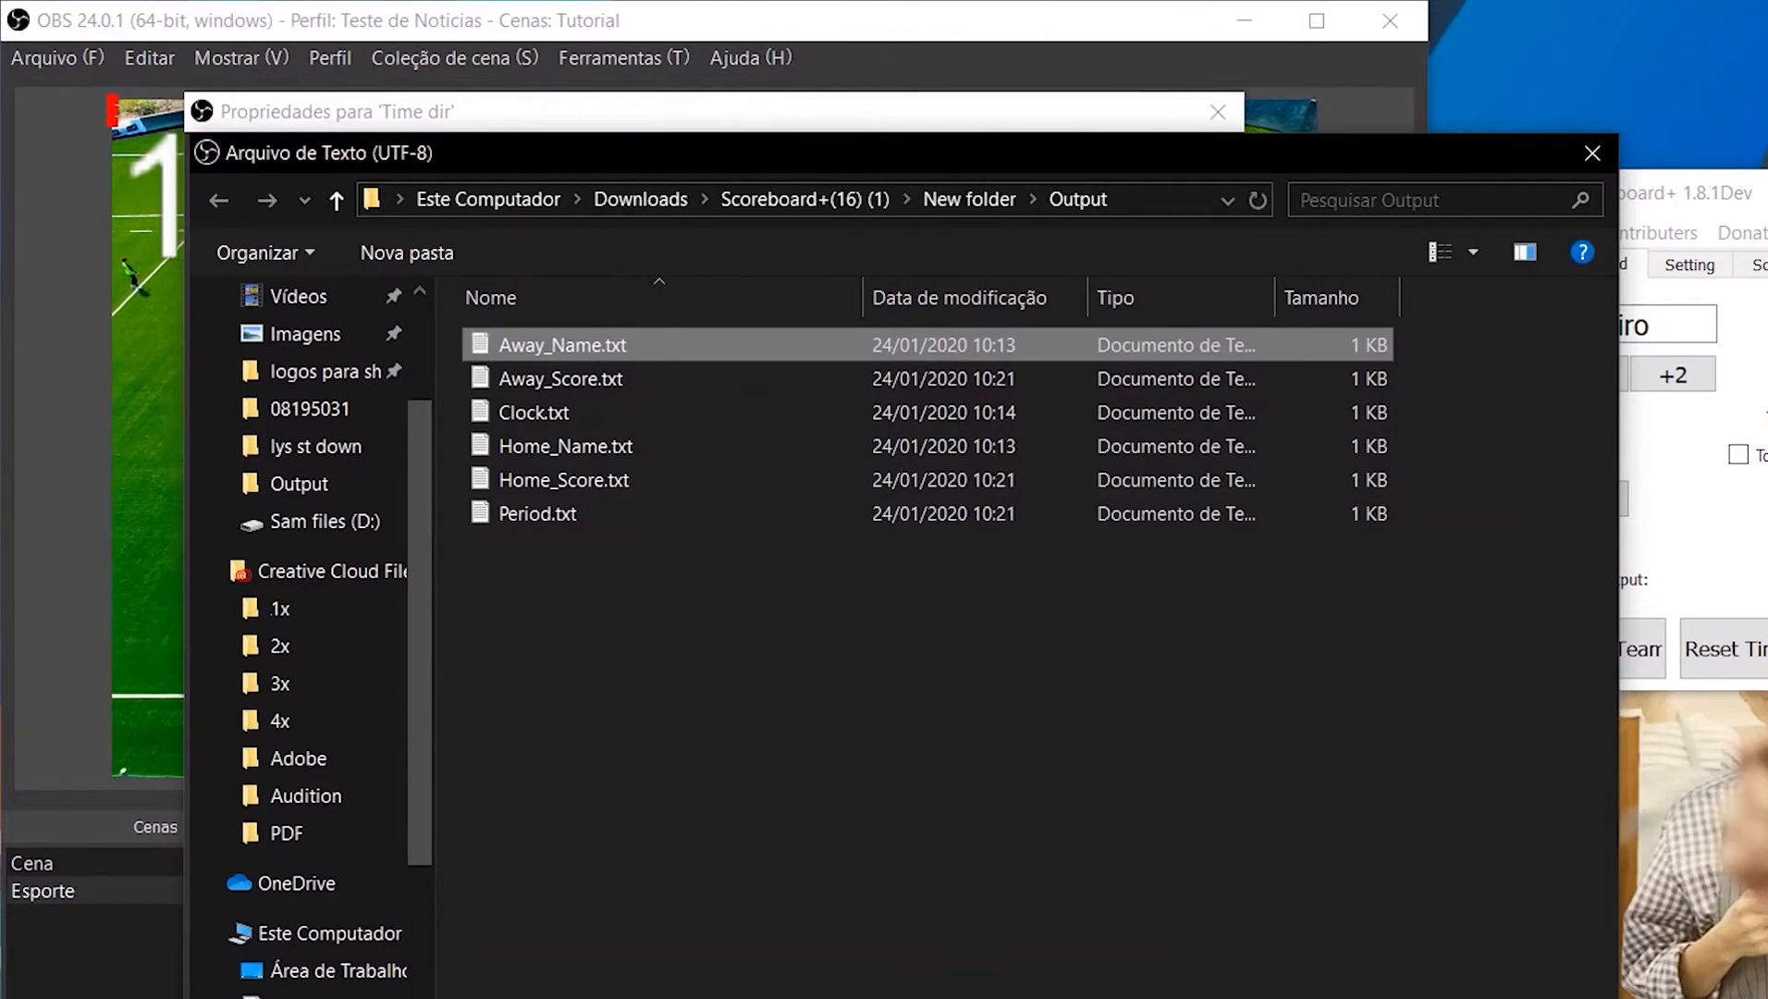
key("Return")
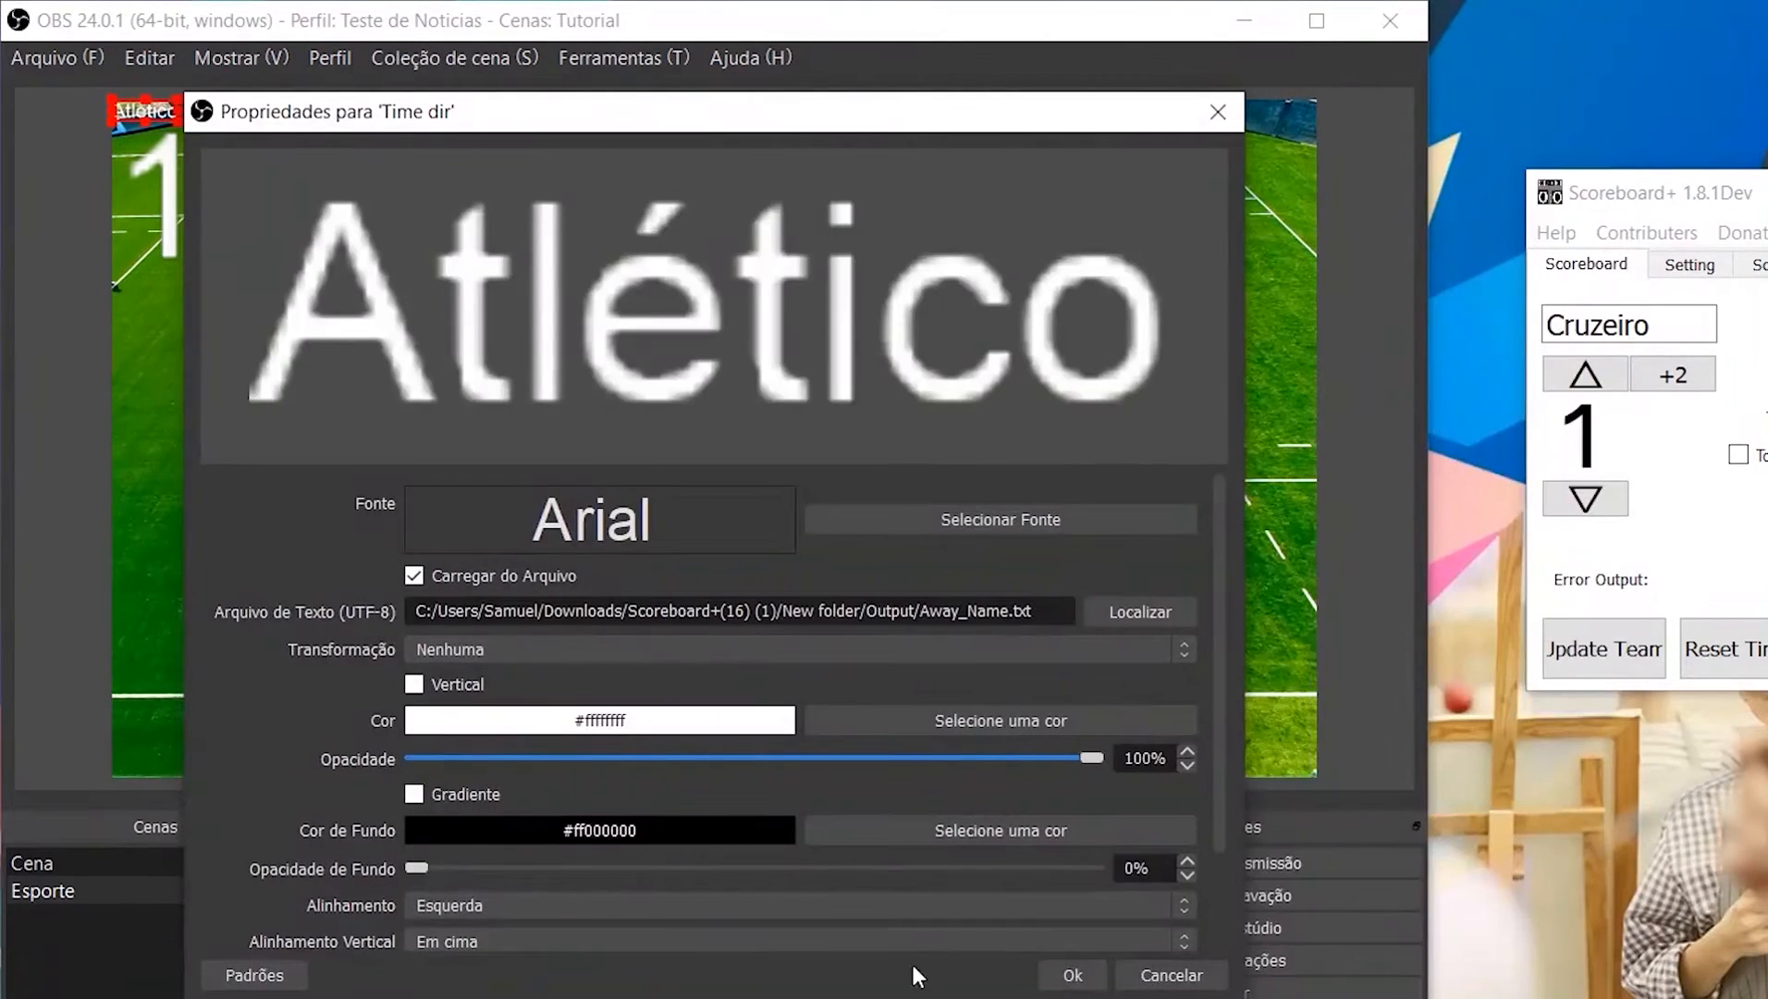
left_click(1073, 976)
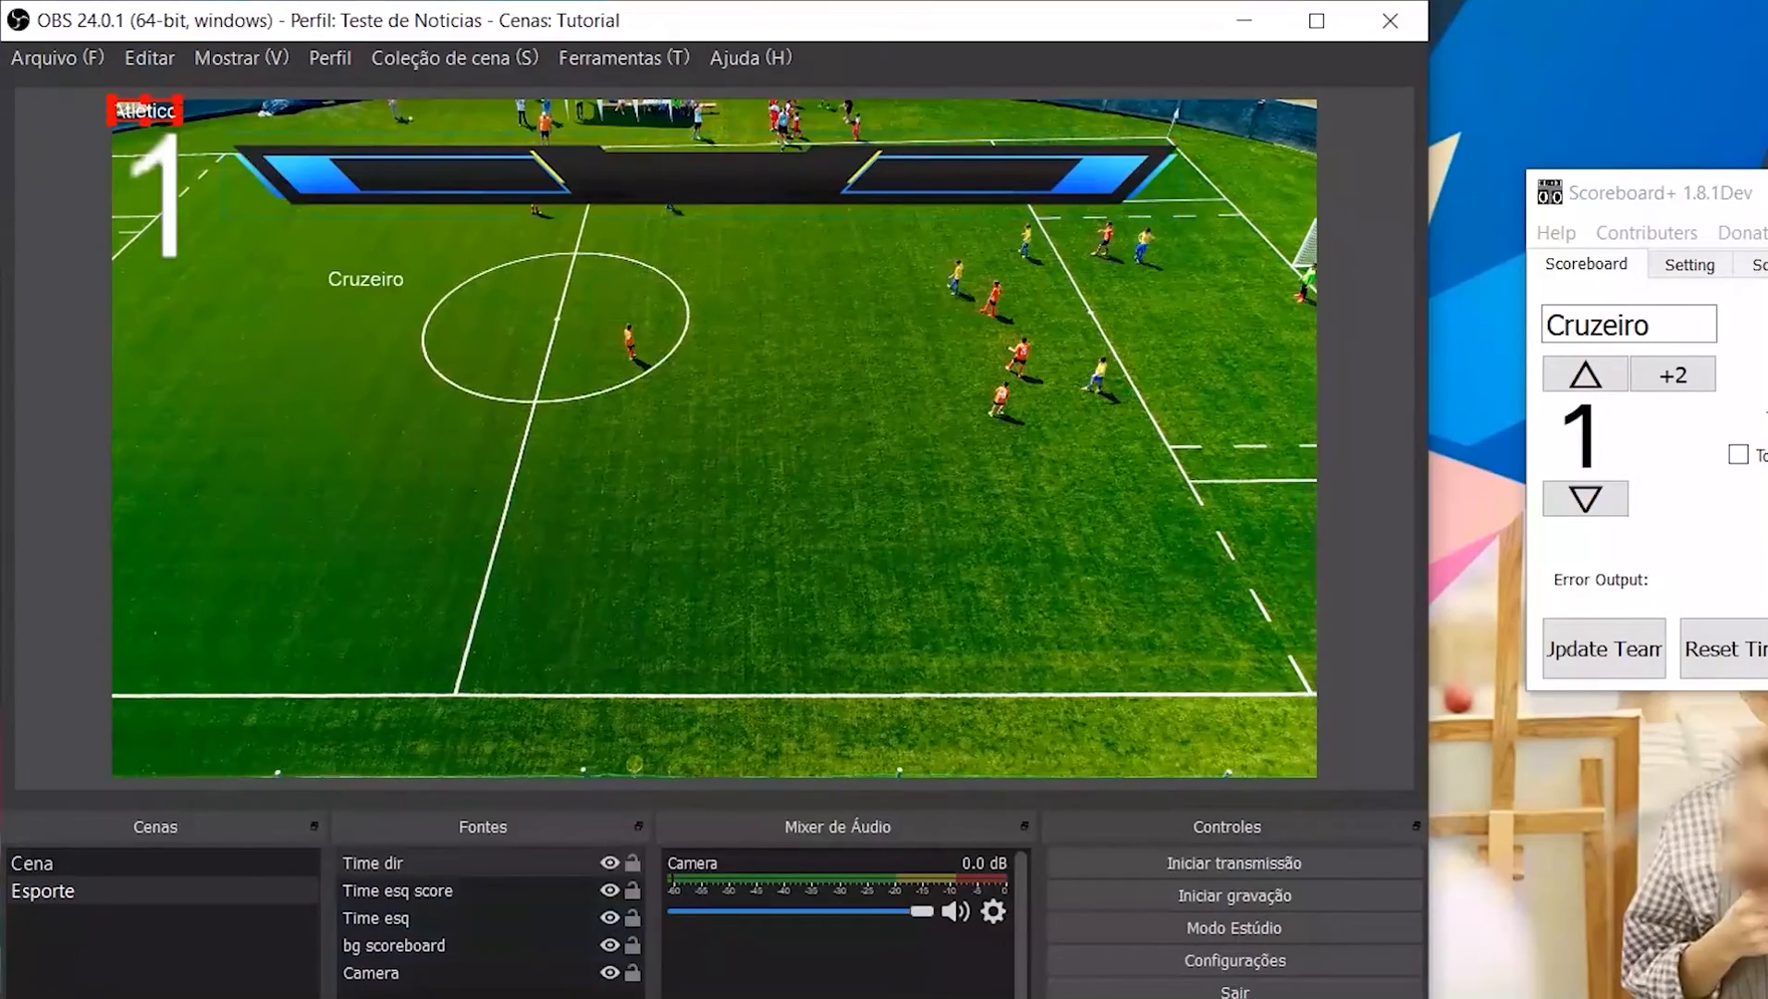
Step: Add another GDI+ text source to the Esporte scene, named "time dir score"
left_click(356, 995)
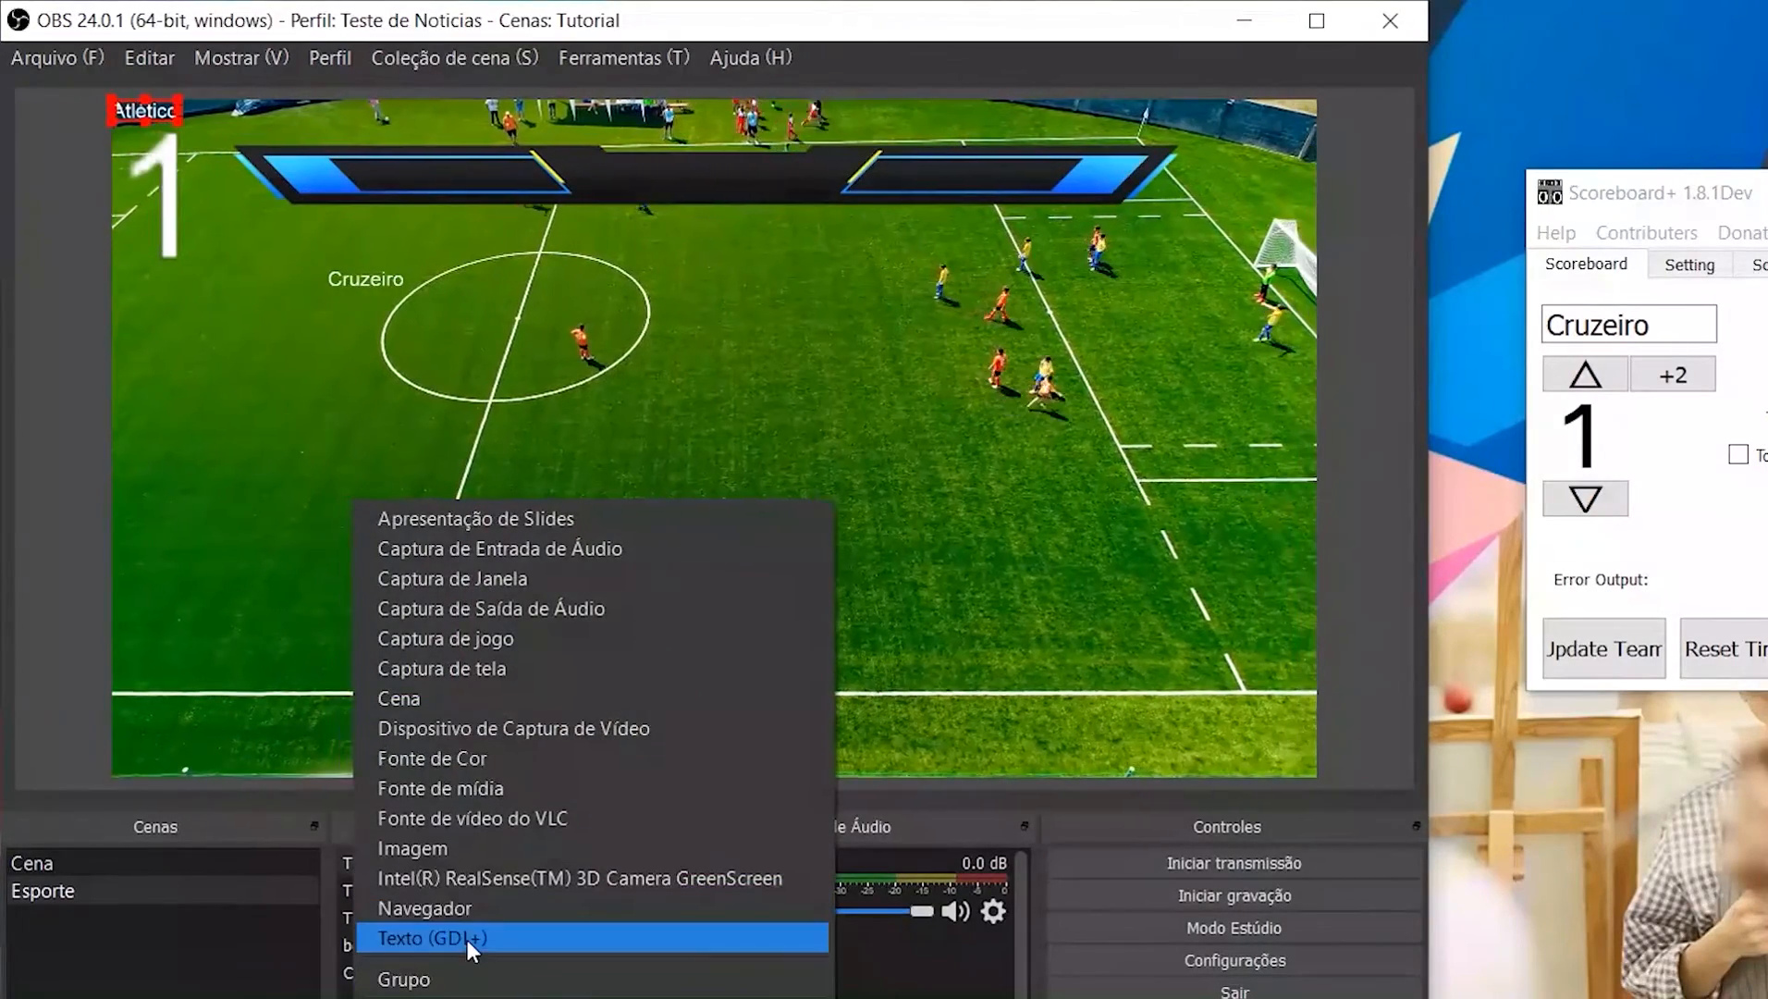
left_click(467, 940)
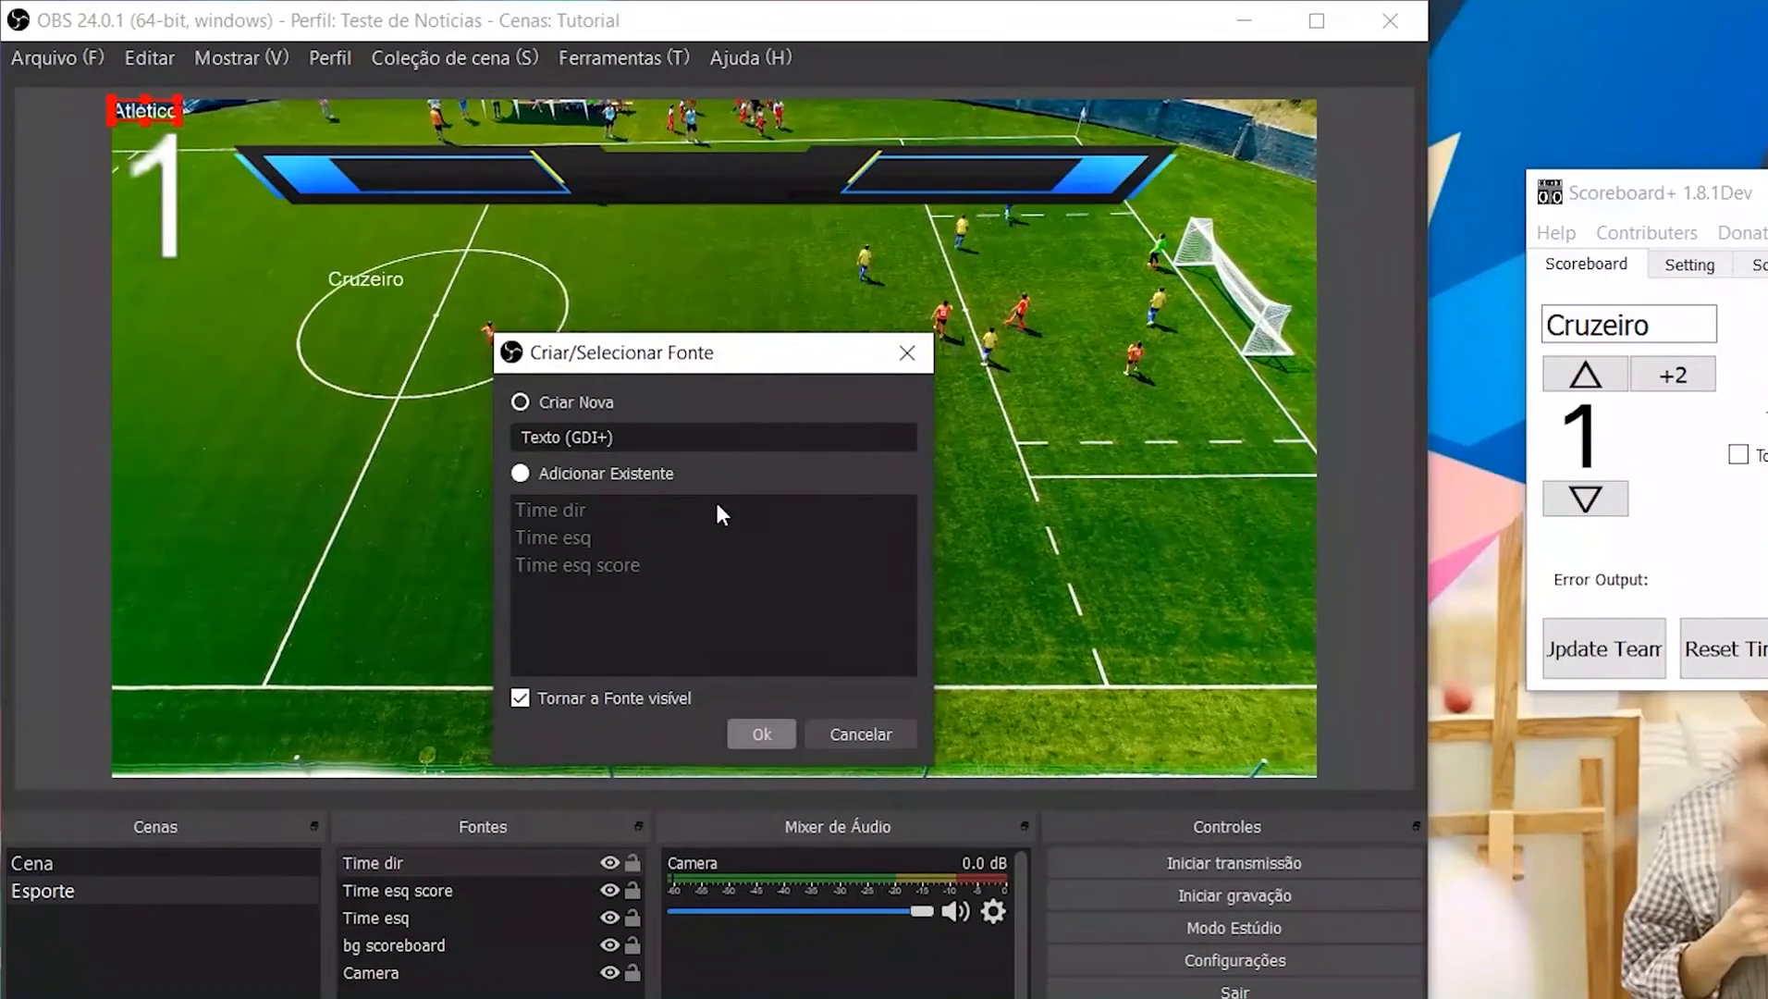
left_click(633, 424)
left_click_drag(634, 418, 495, 447)
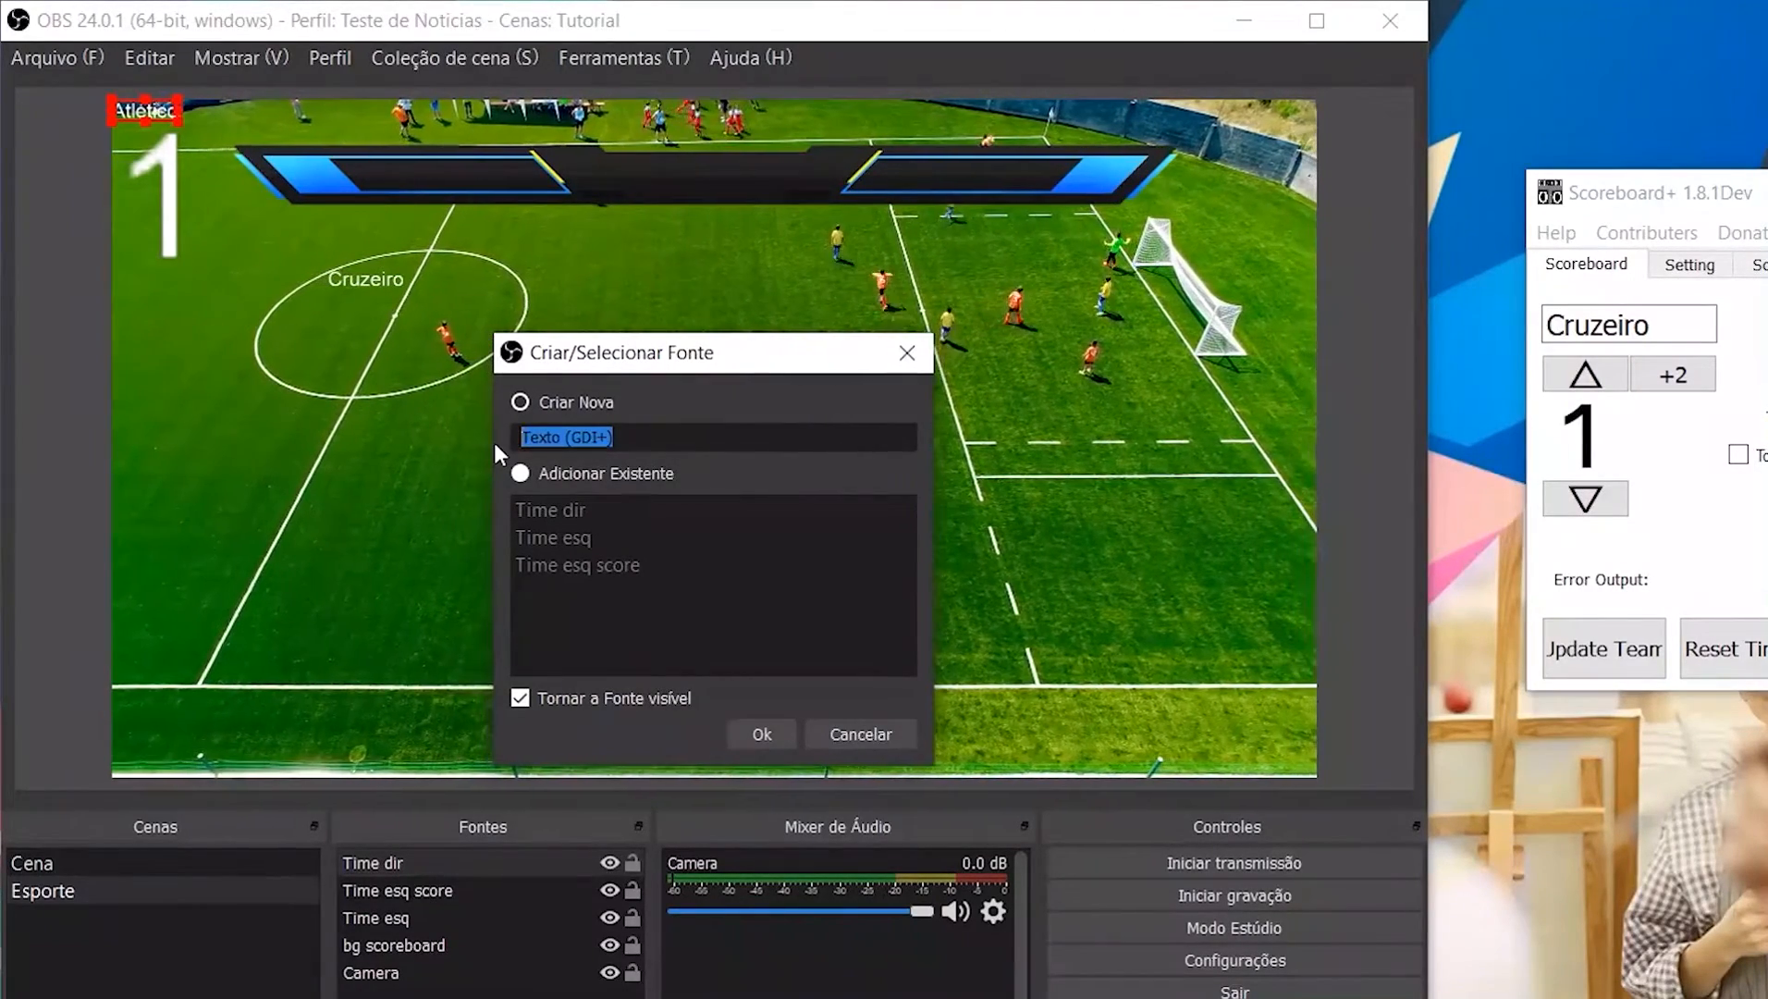
type("time dir")
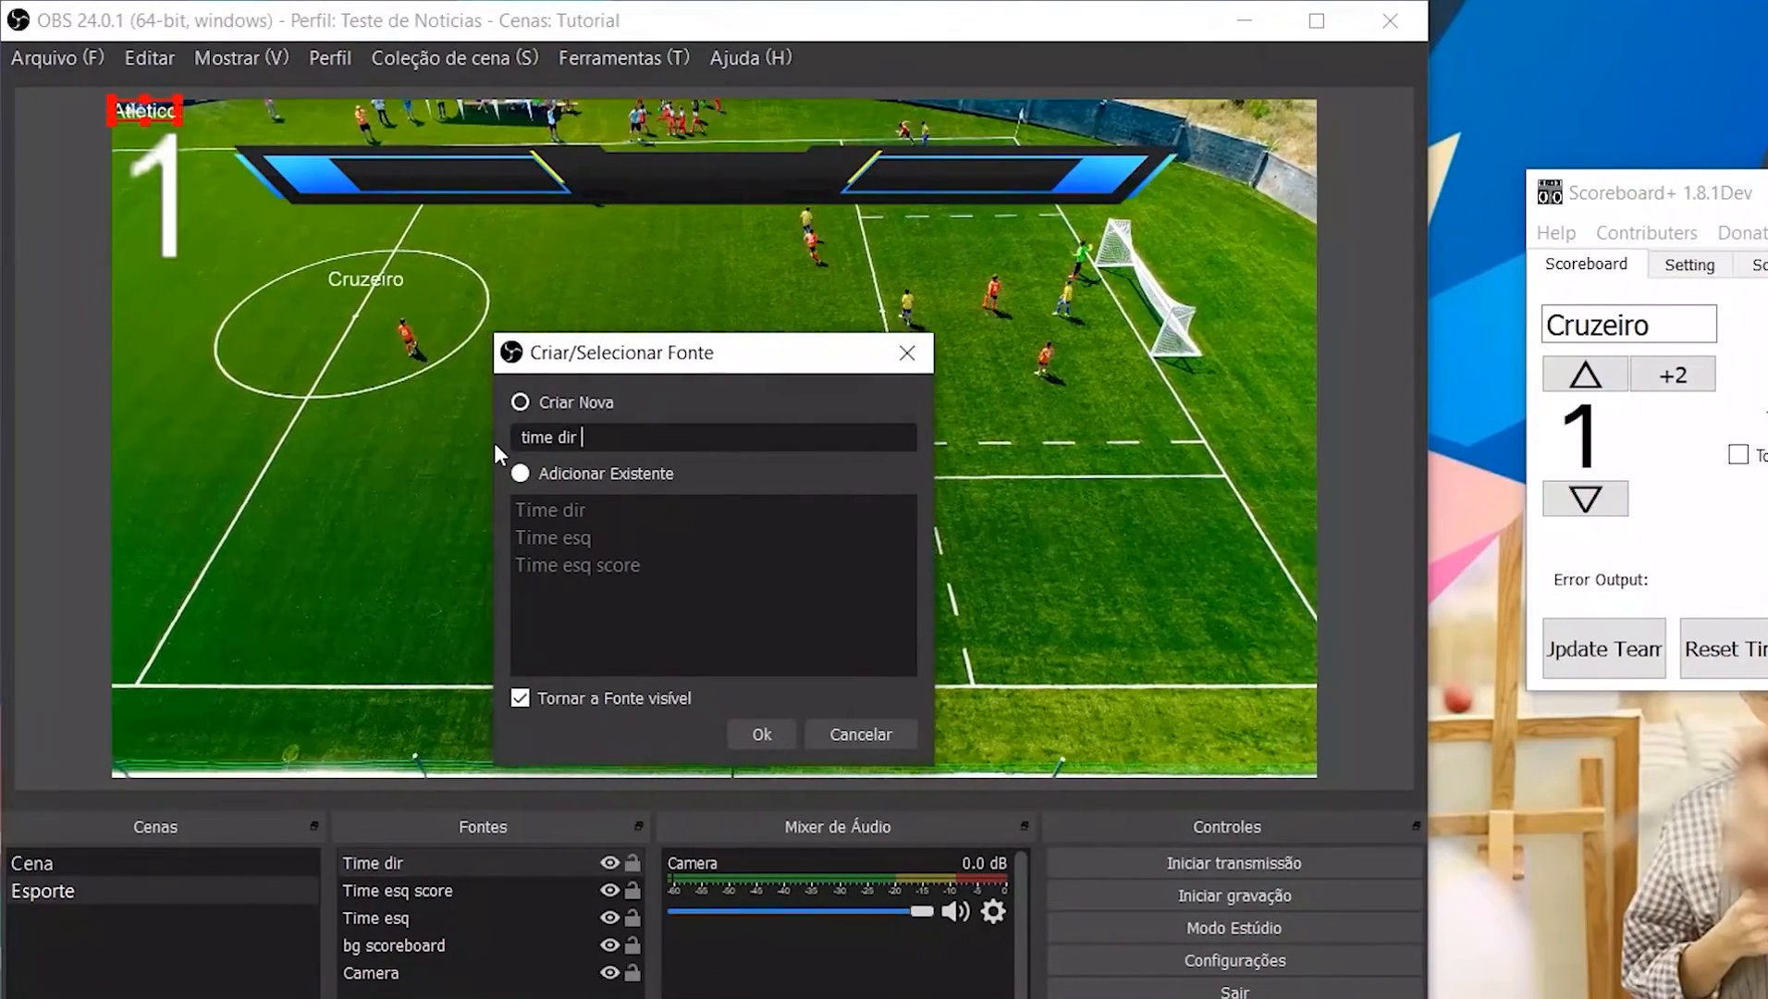
type(" sore")
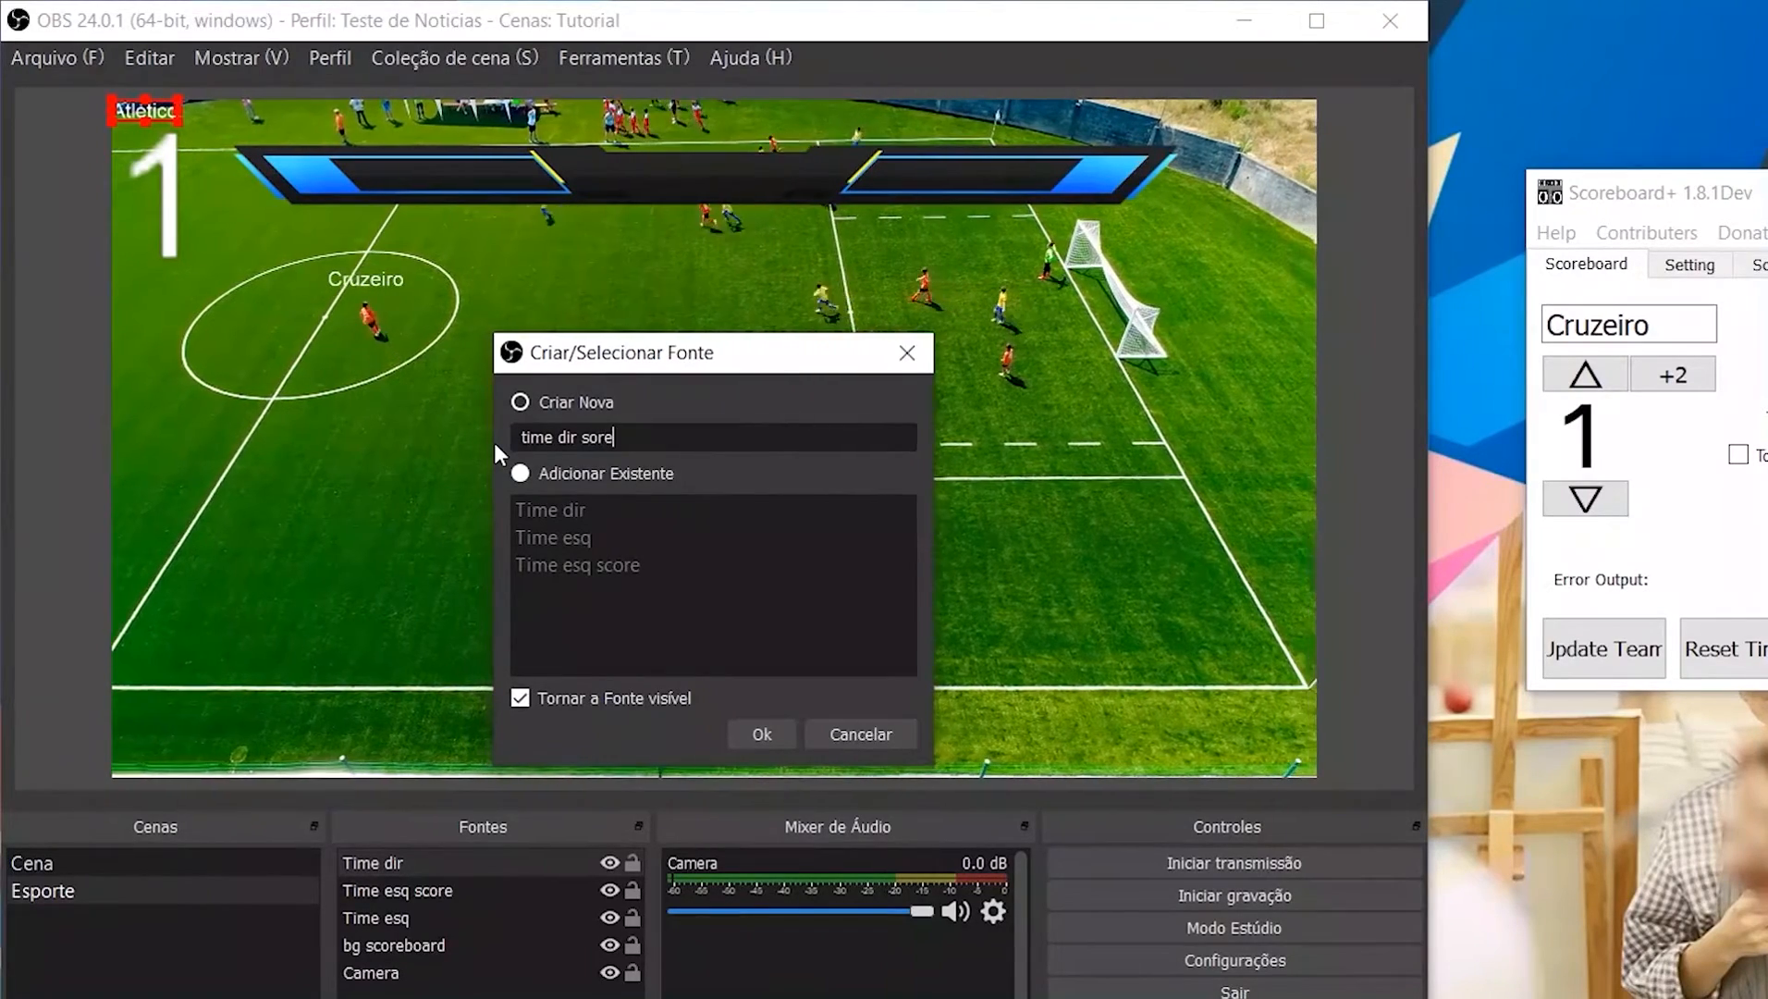
key("BackSpace")
key("BackSpace")
key("BackSpace")
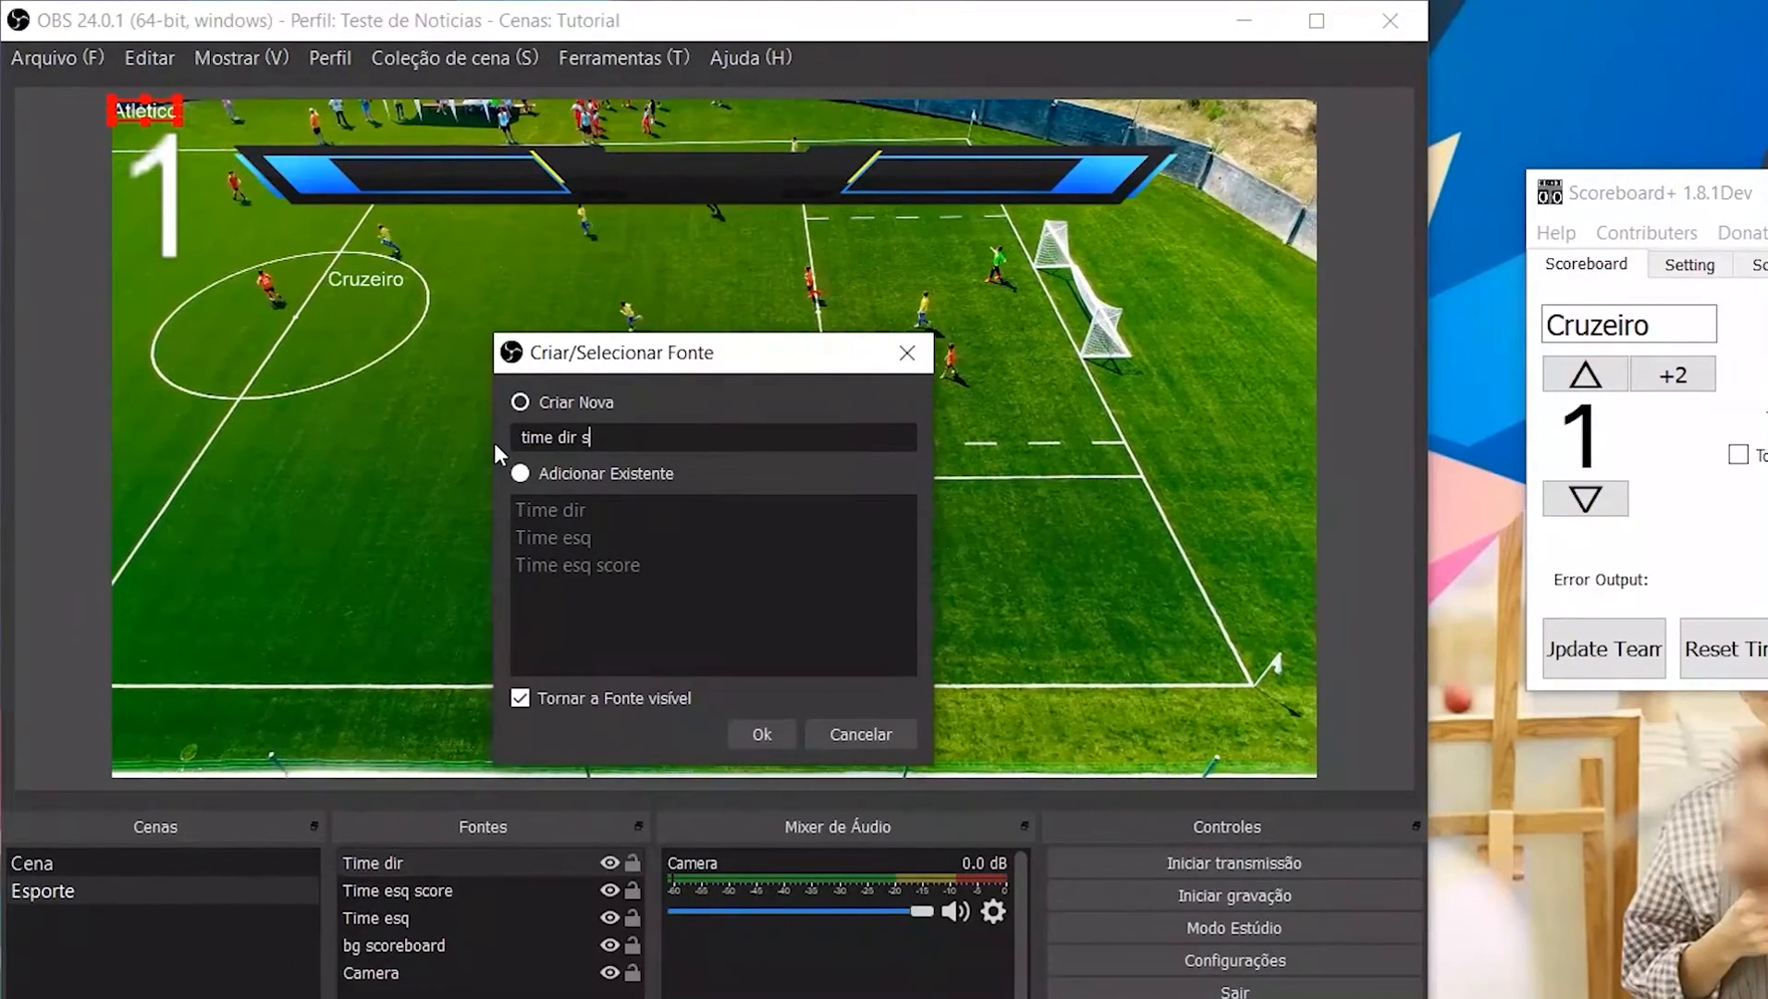
type("core")
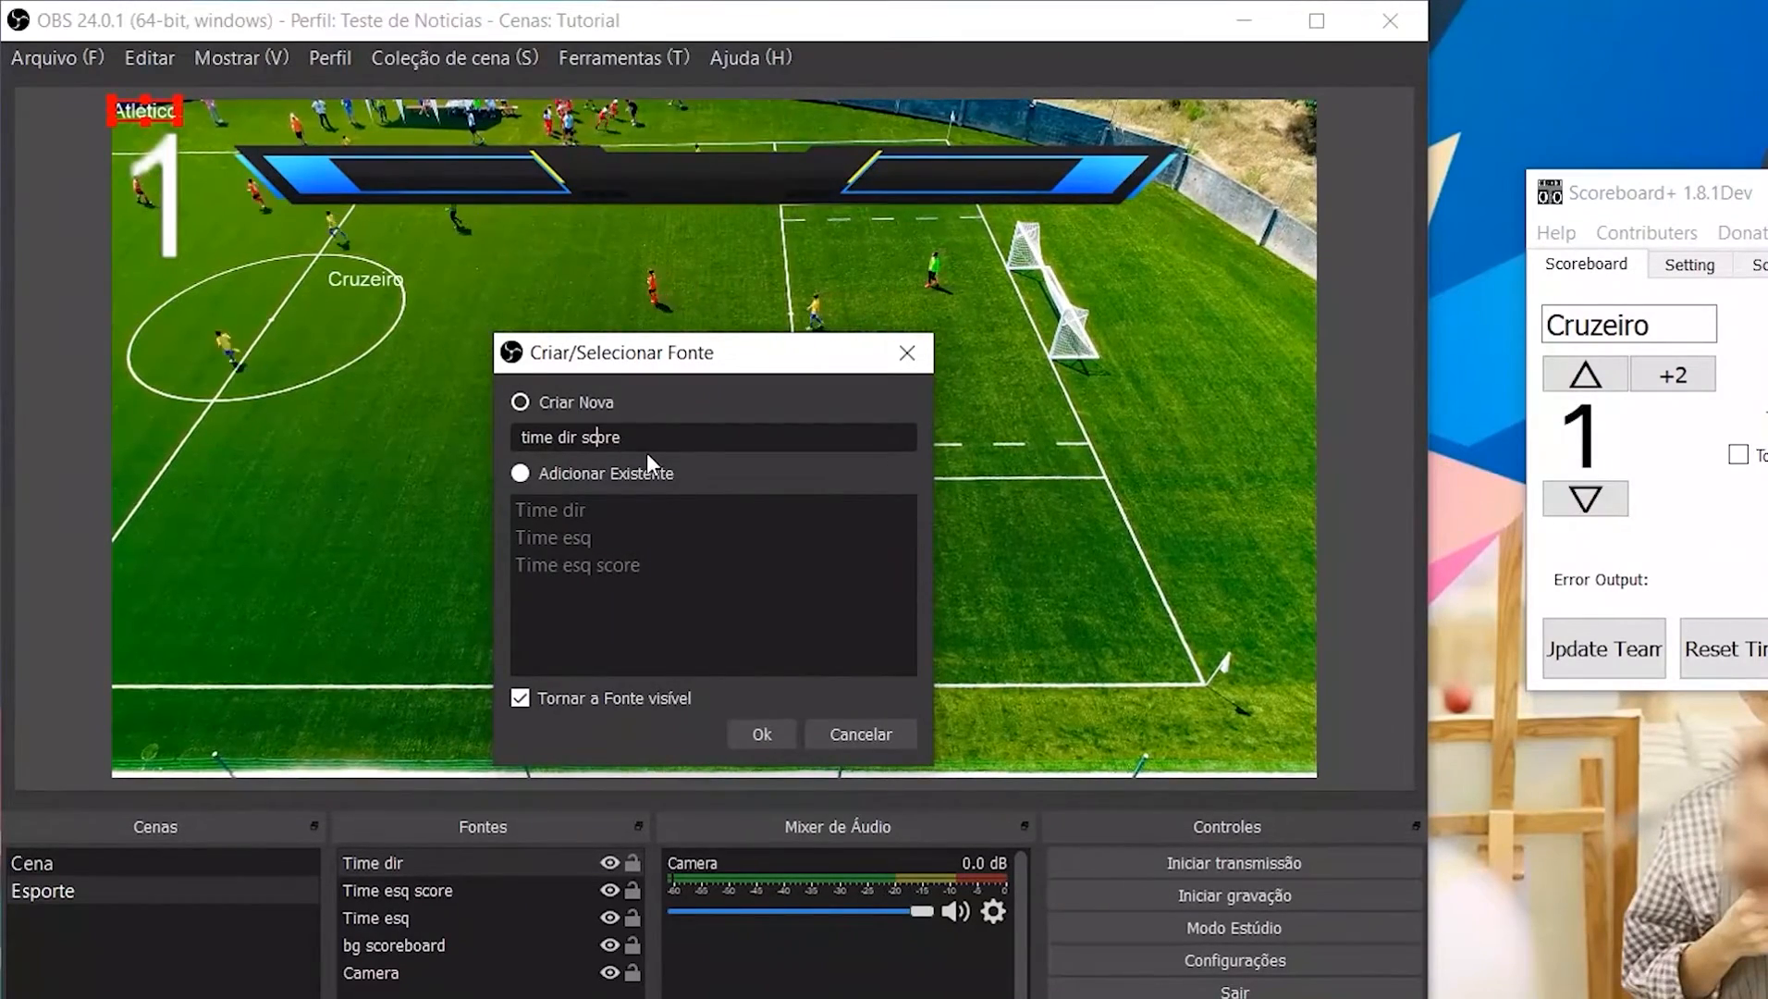
left_click(764, 735)
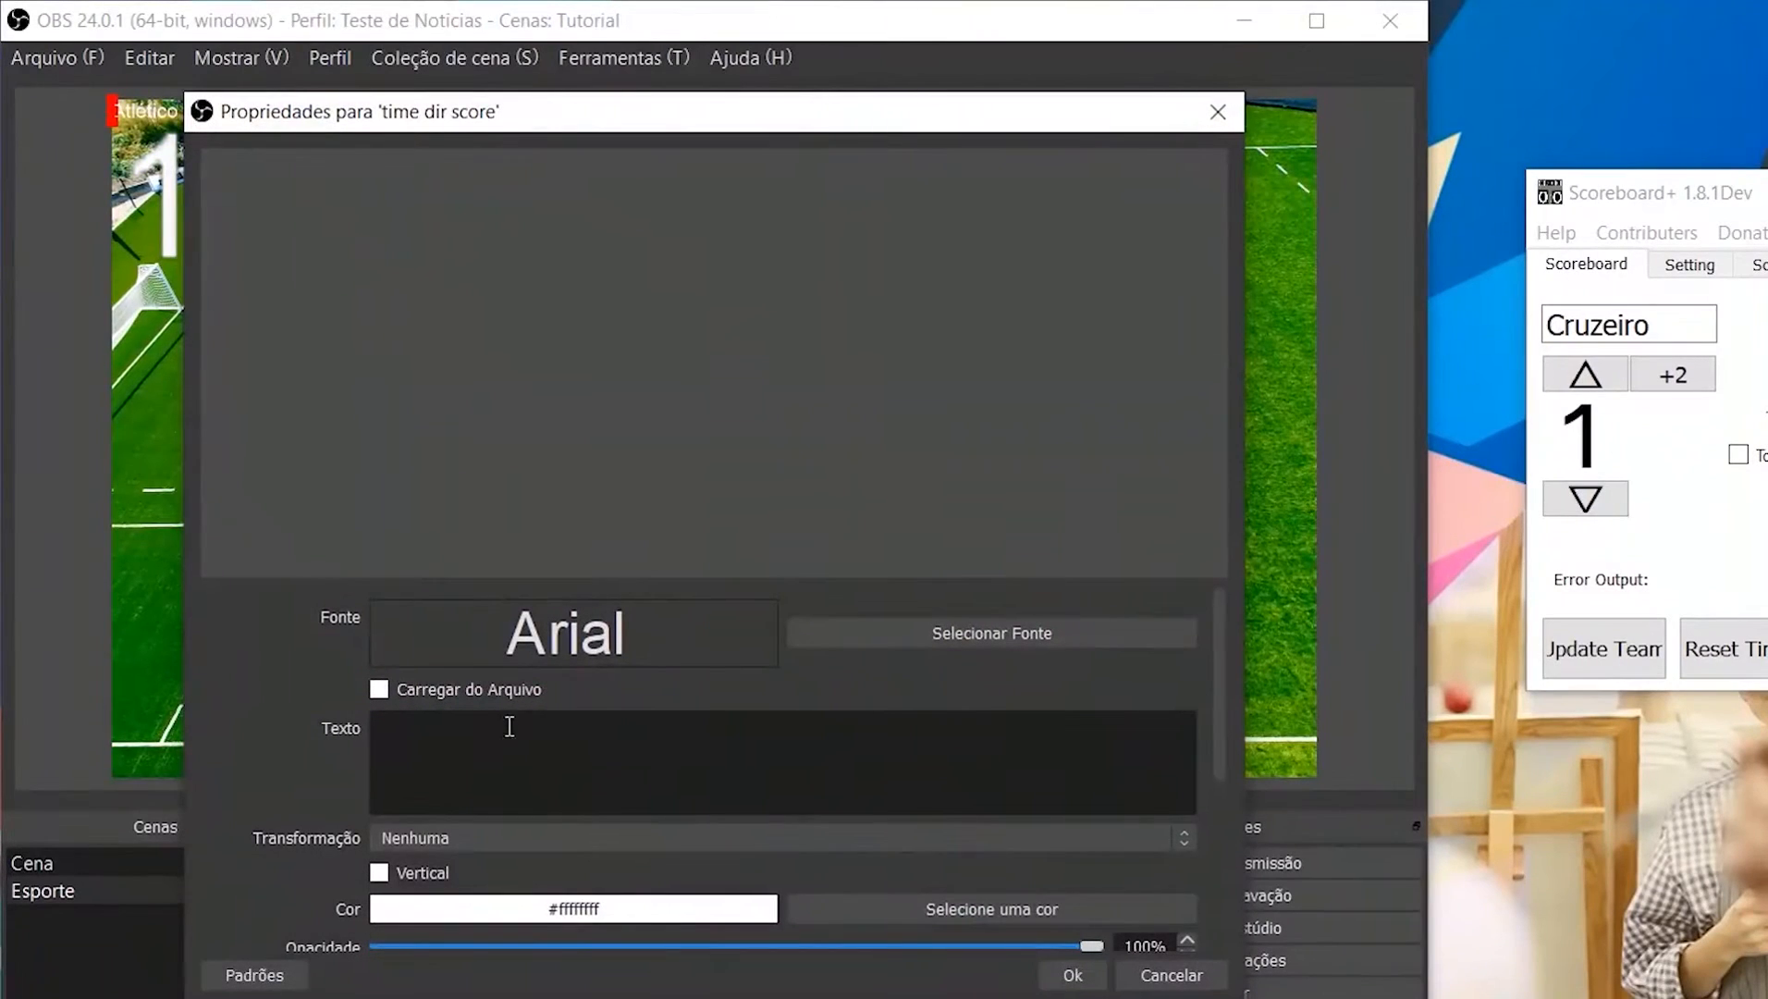
Step: Set the time dir score text to load from Away_Score.txt in the Output folder and accept its properties
left_click(461, 687)
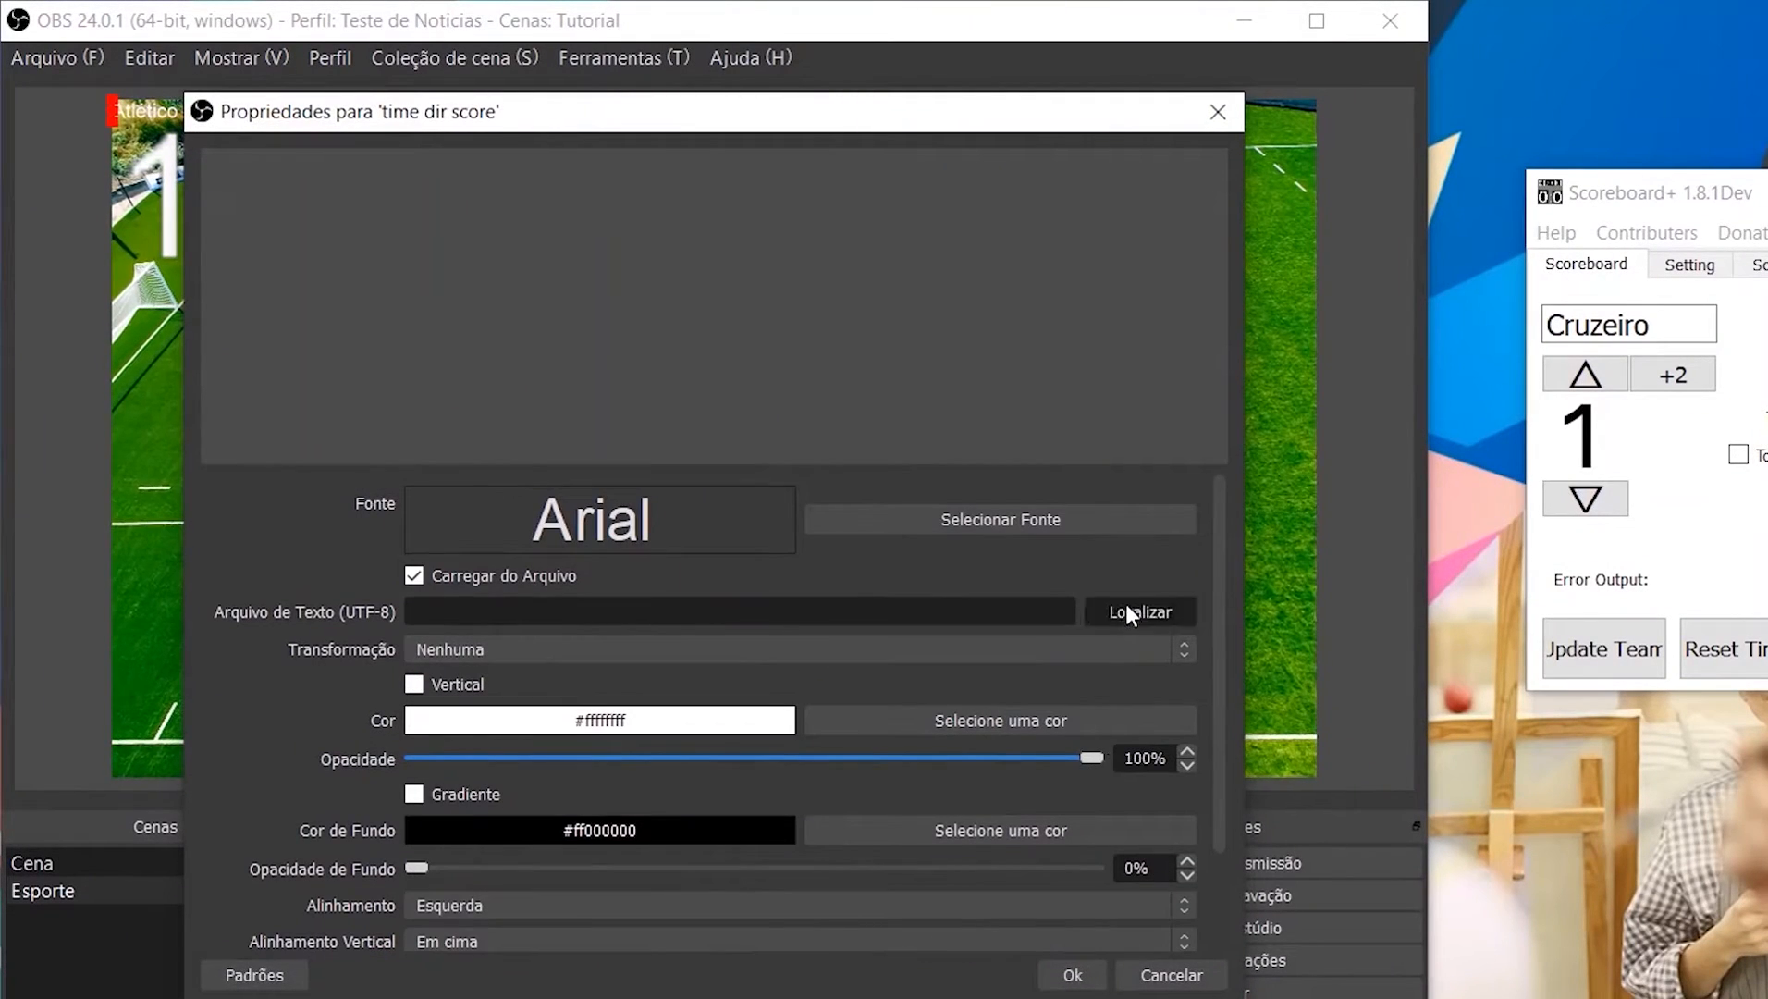
left_click(1126, 602)
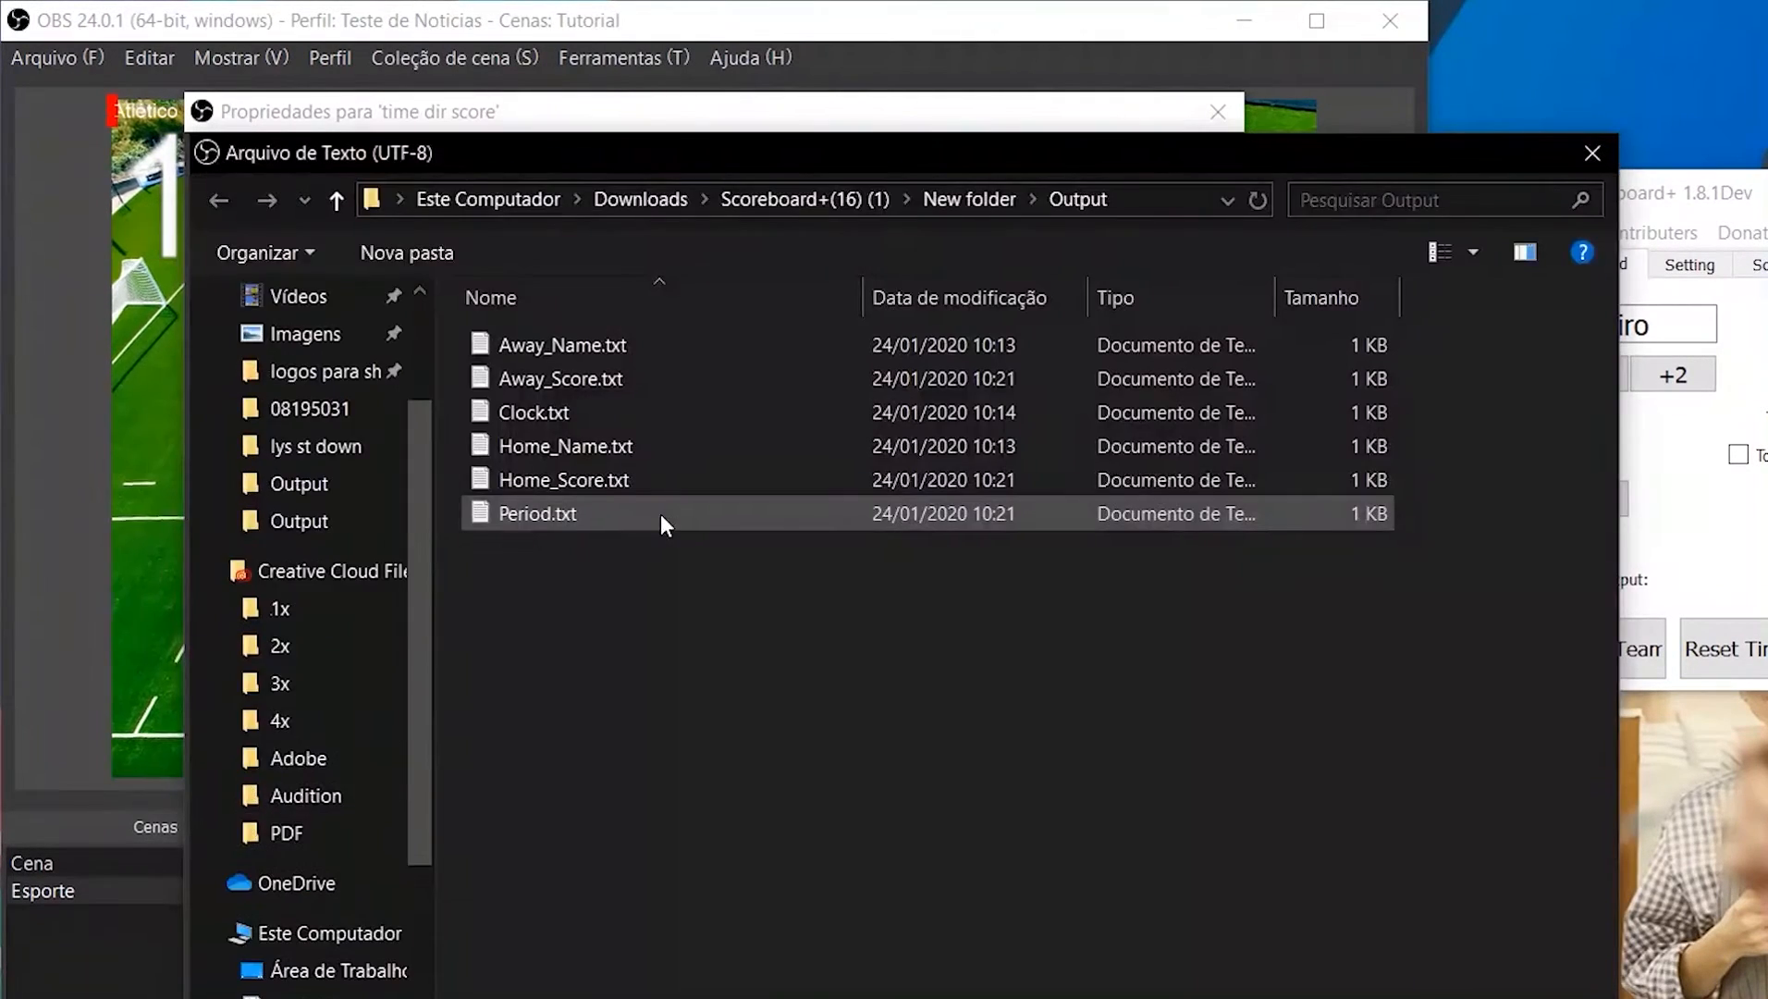
double_click(580, 379)
left_click(1065, 978)
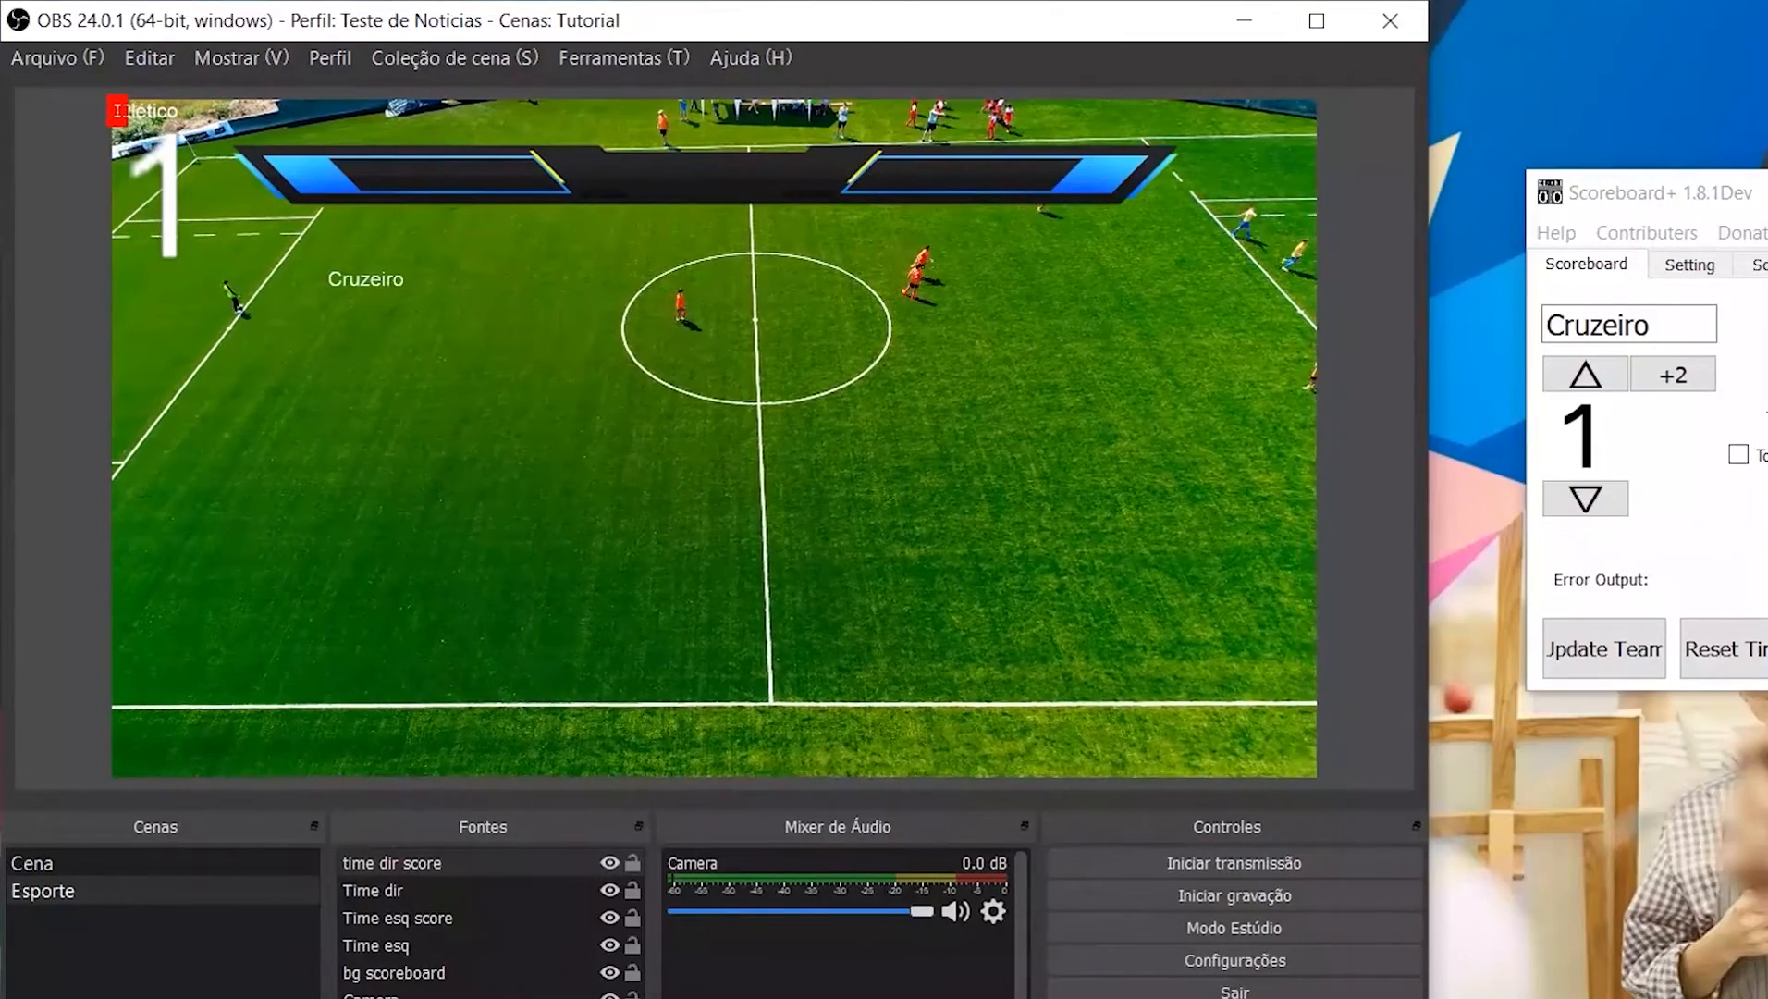
Step: Add a GDI+ text source named "timer" to the Esporte scene
left_click(358, 997)
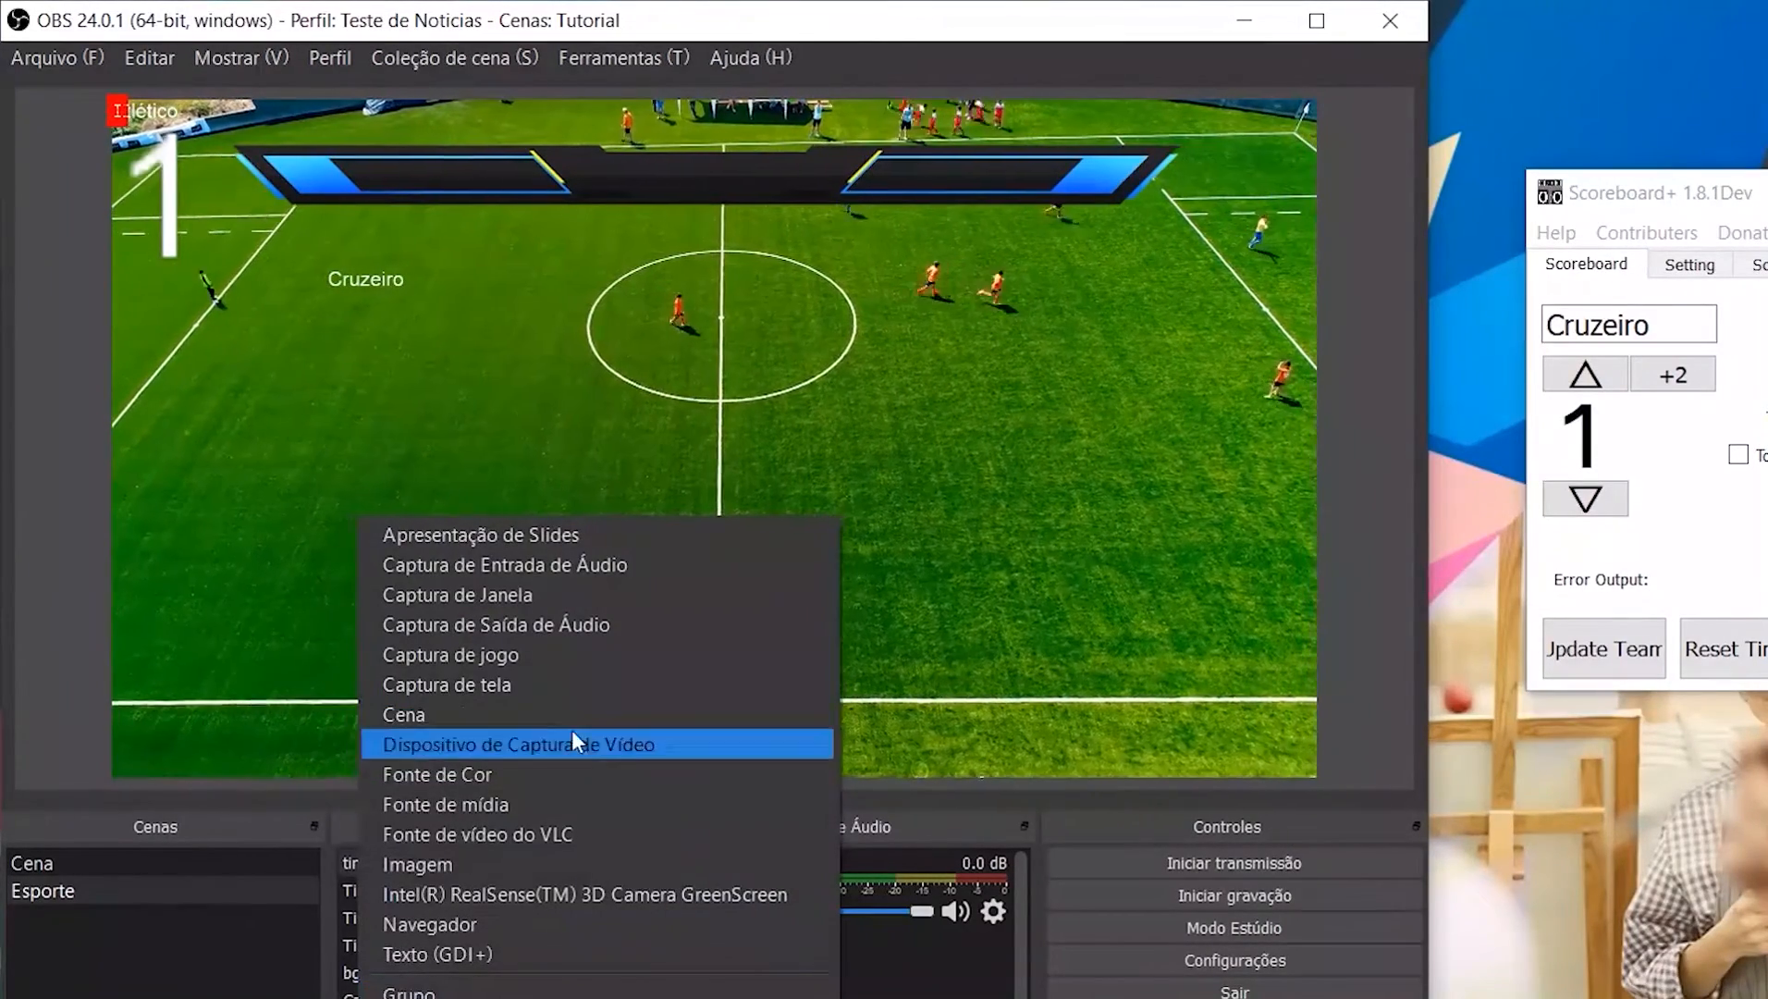
left_click(571, 952)
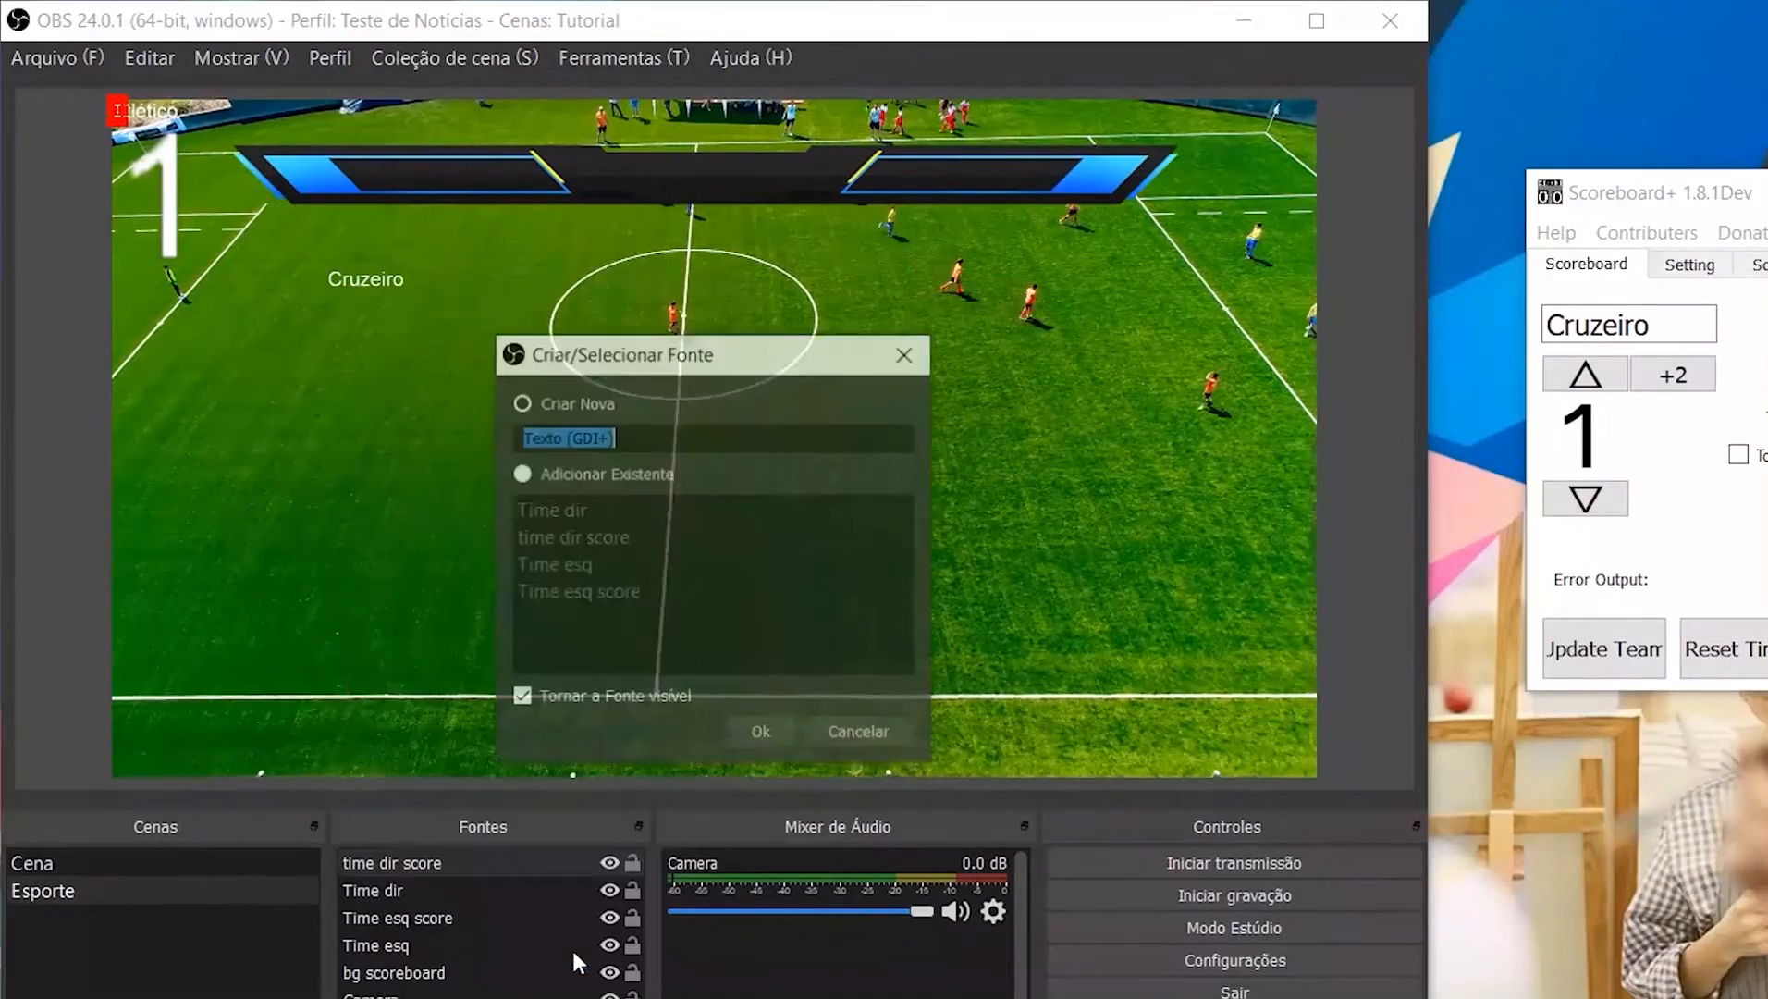
type("ti")
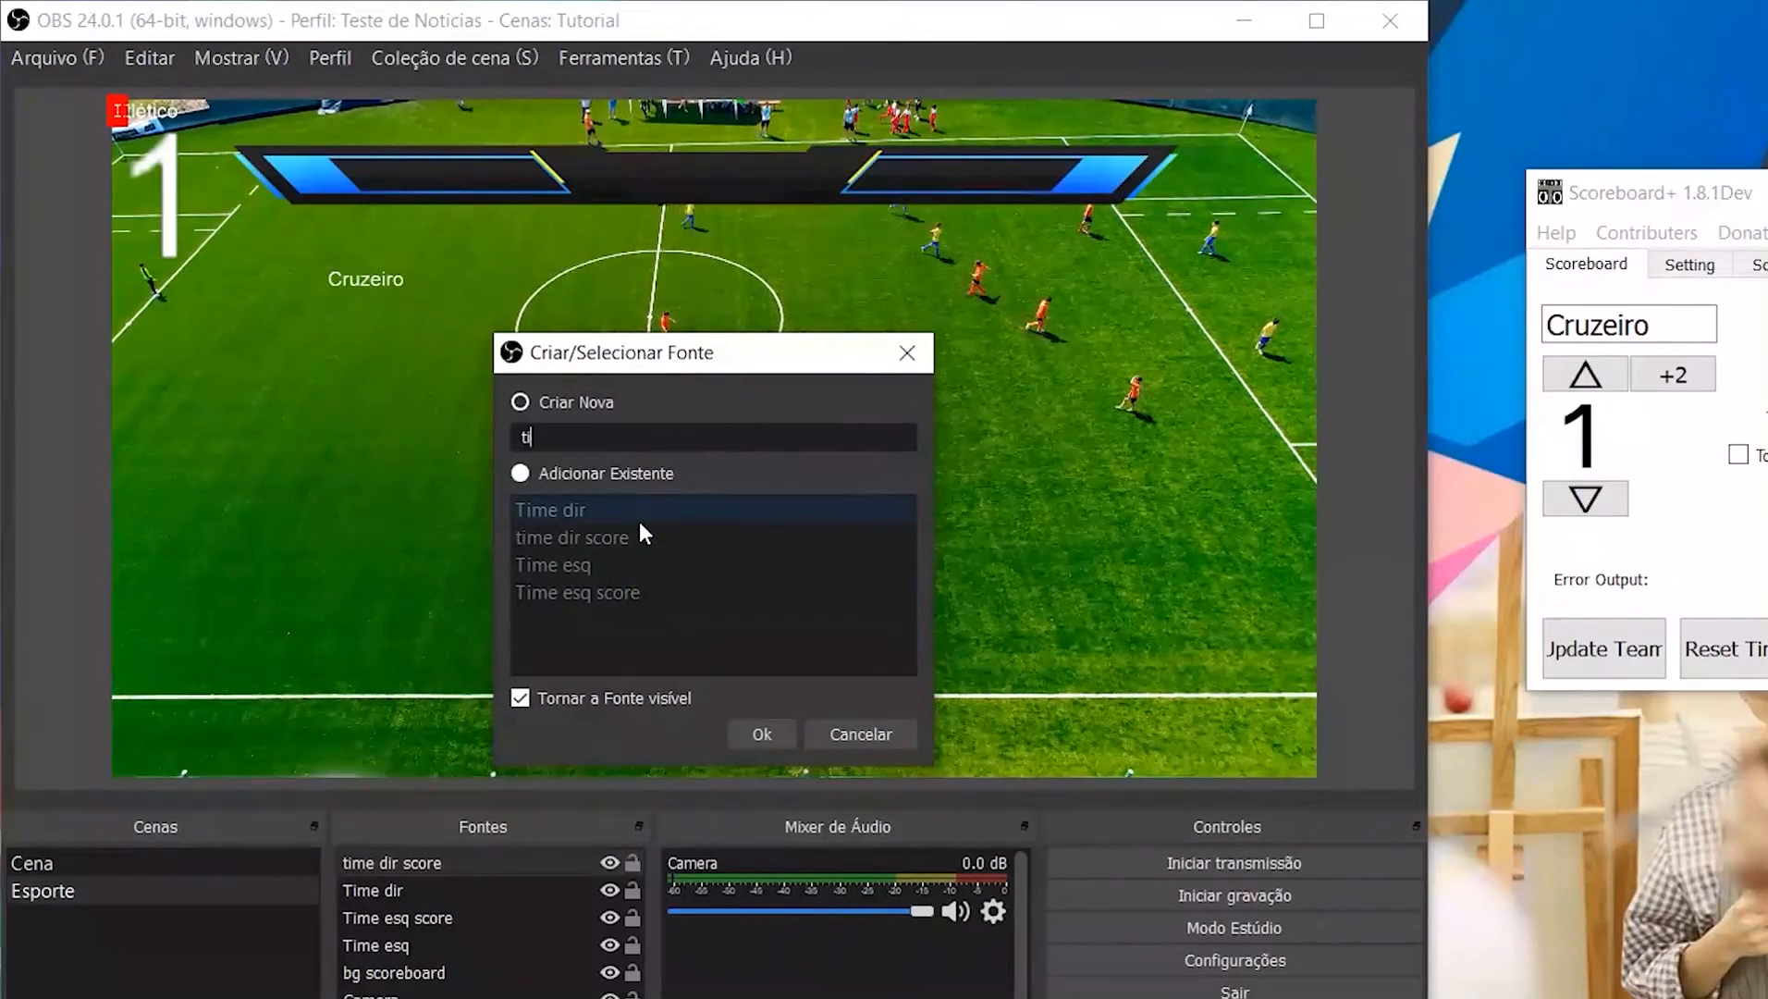
type("mer")
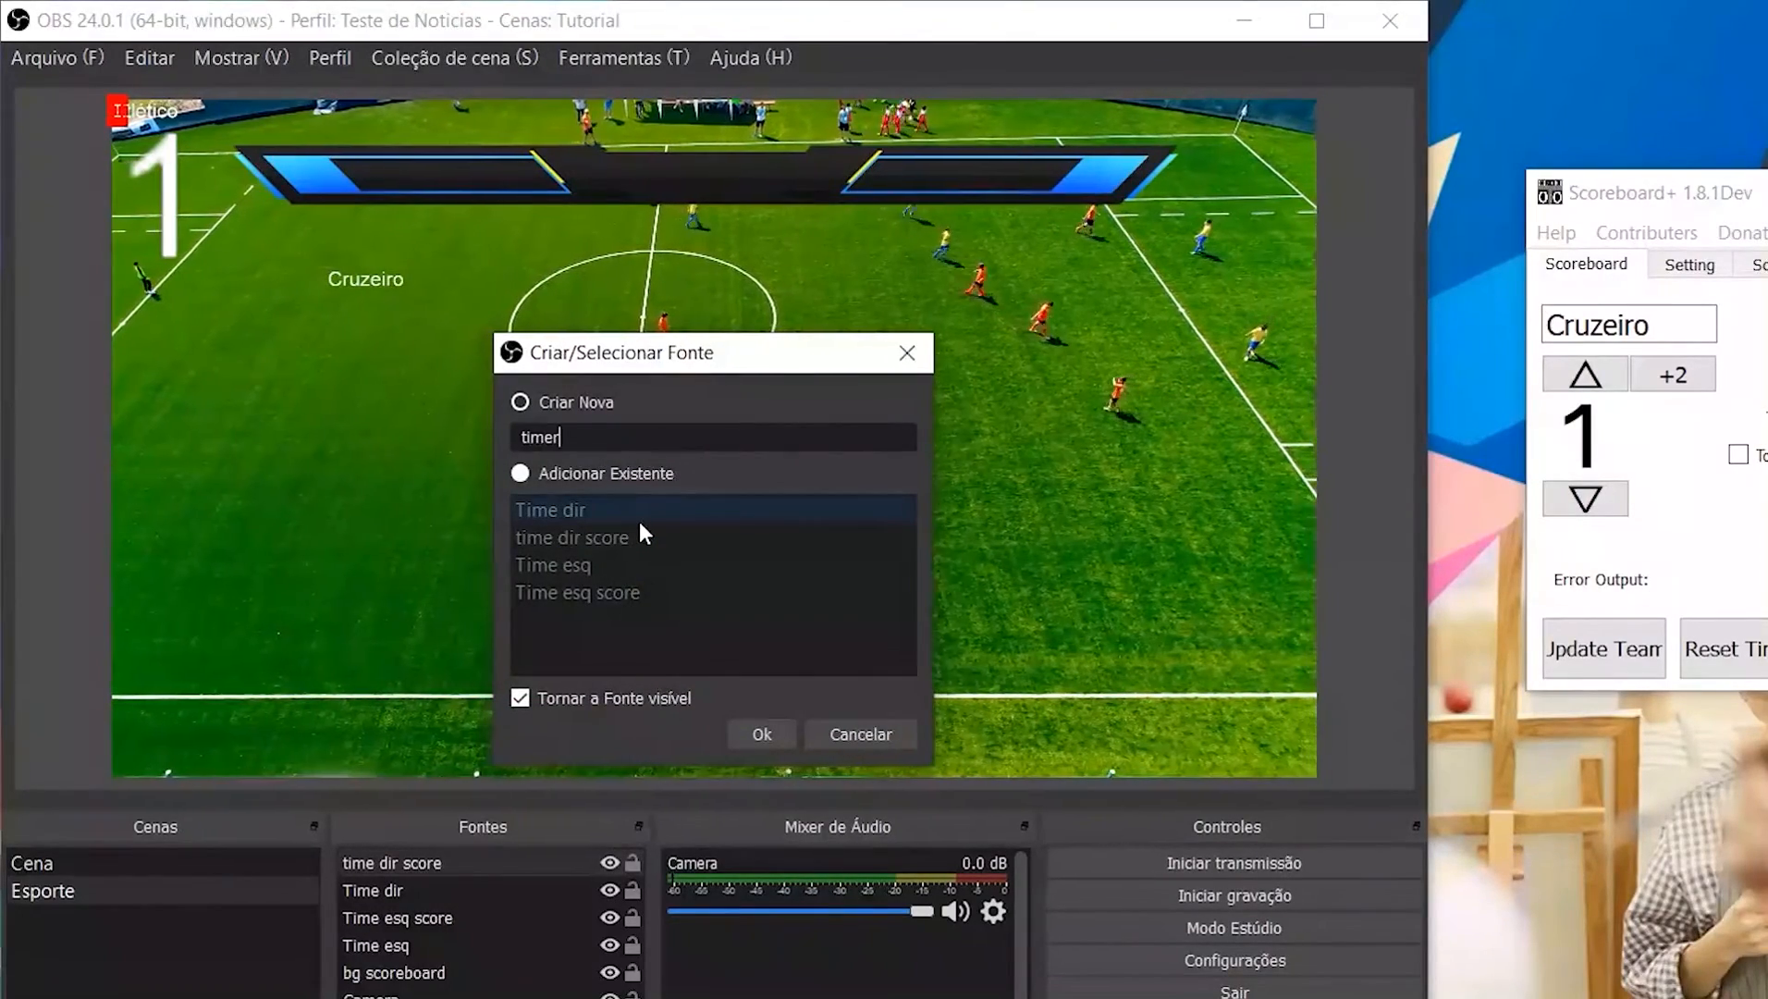
left_click(766, 740)
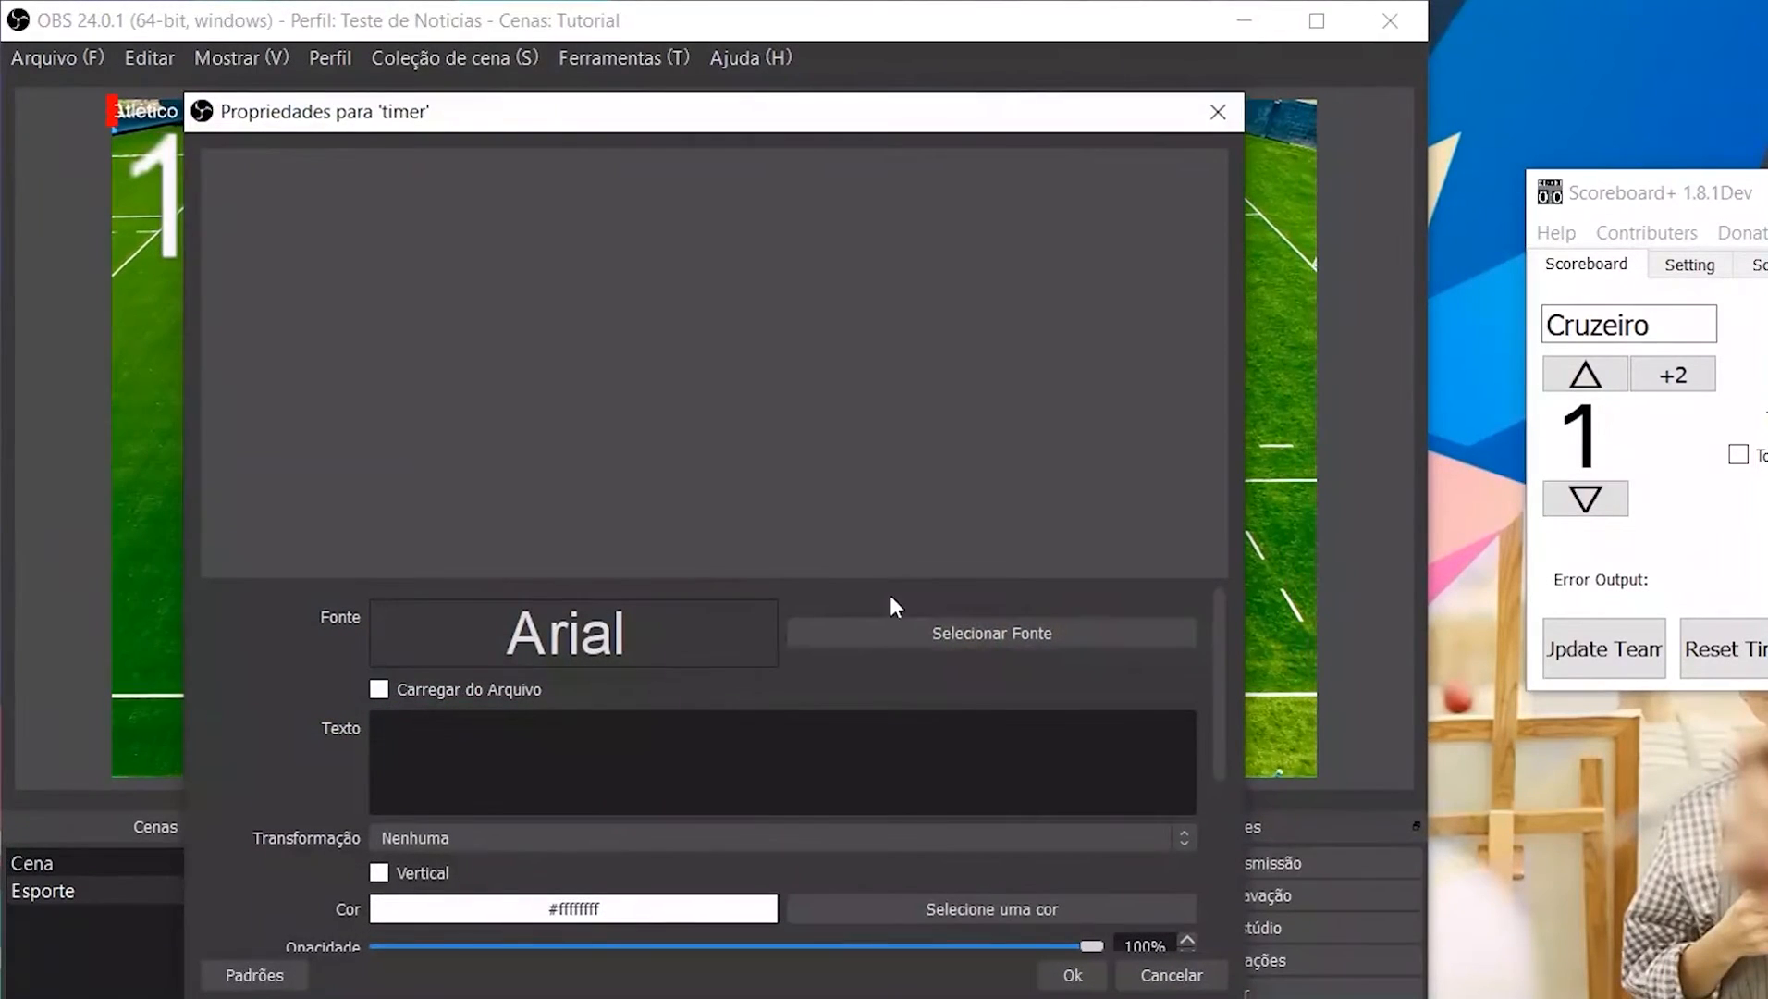
Step: Set the timer text to load from Clock.txt in the Output folder, keeping the Arial font, and accept its properties
left_click(916, 632)
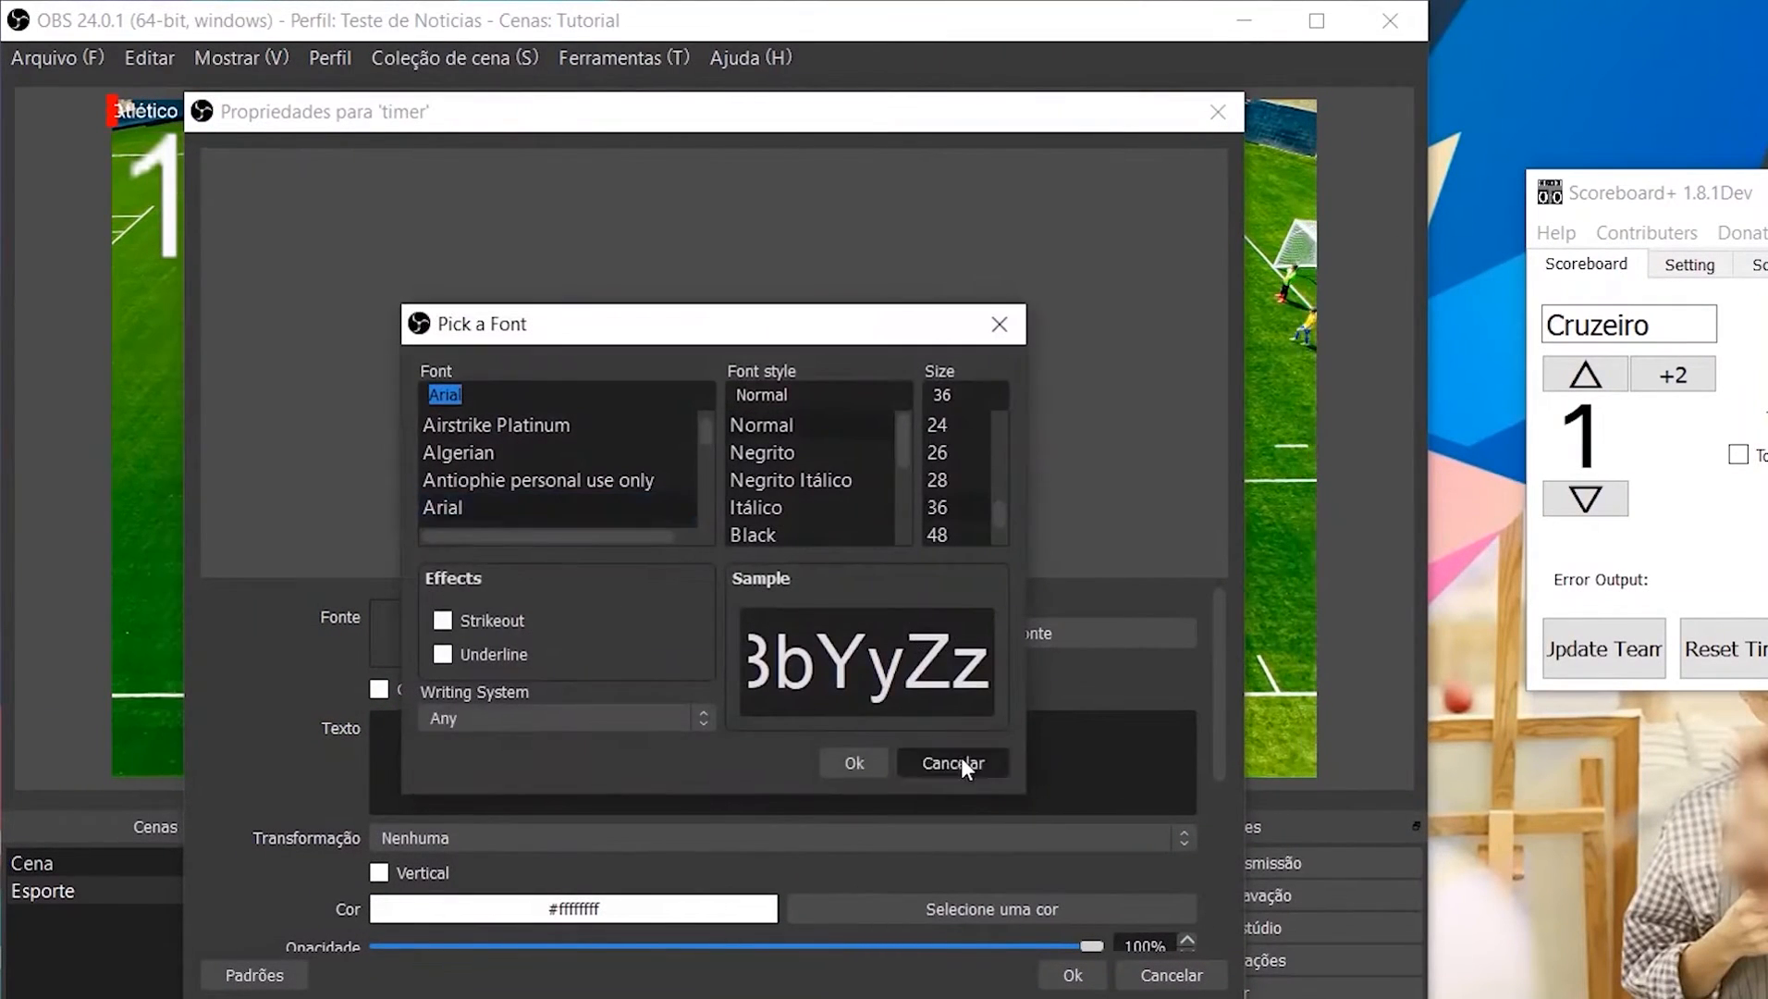
left_click(958, 763)
left_click(511, 689)
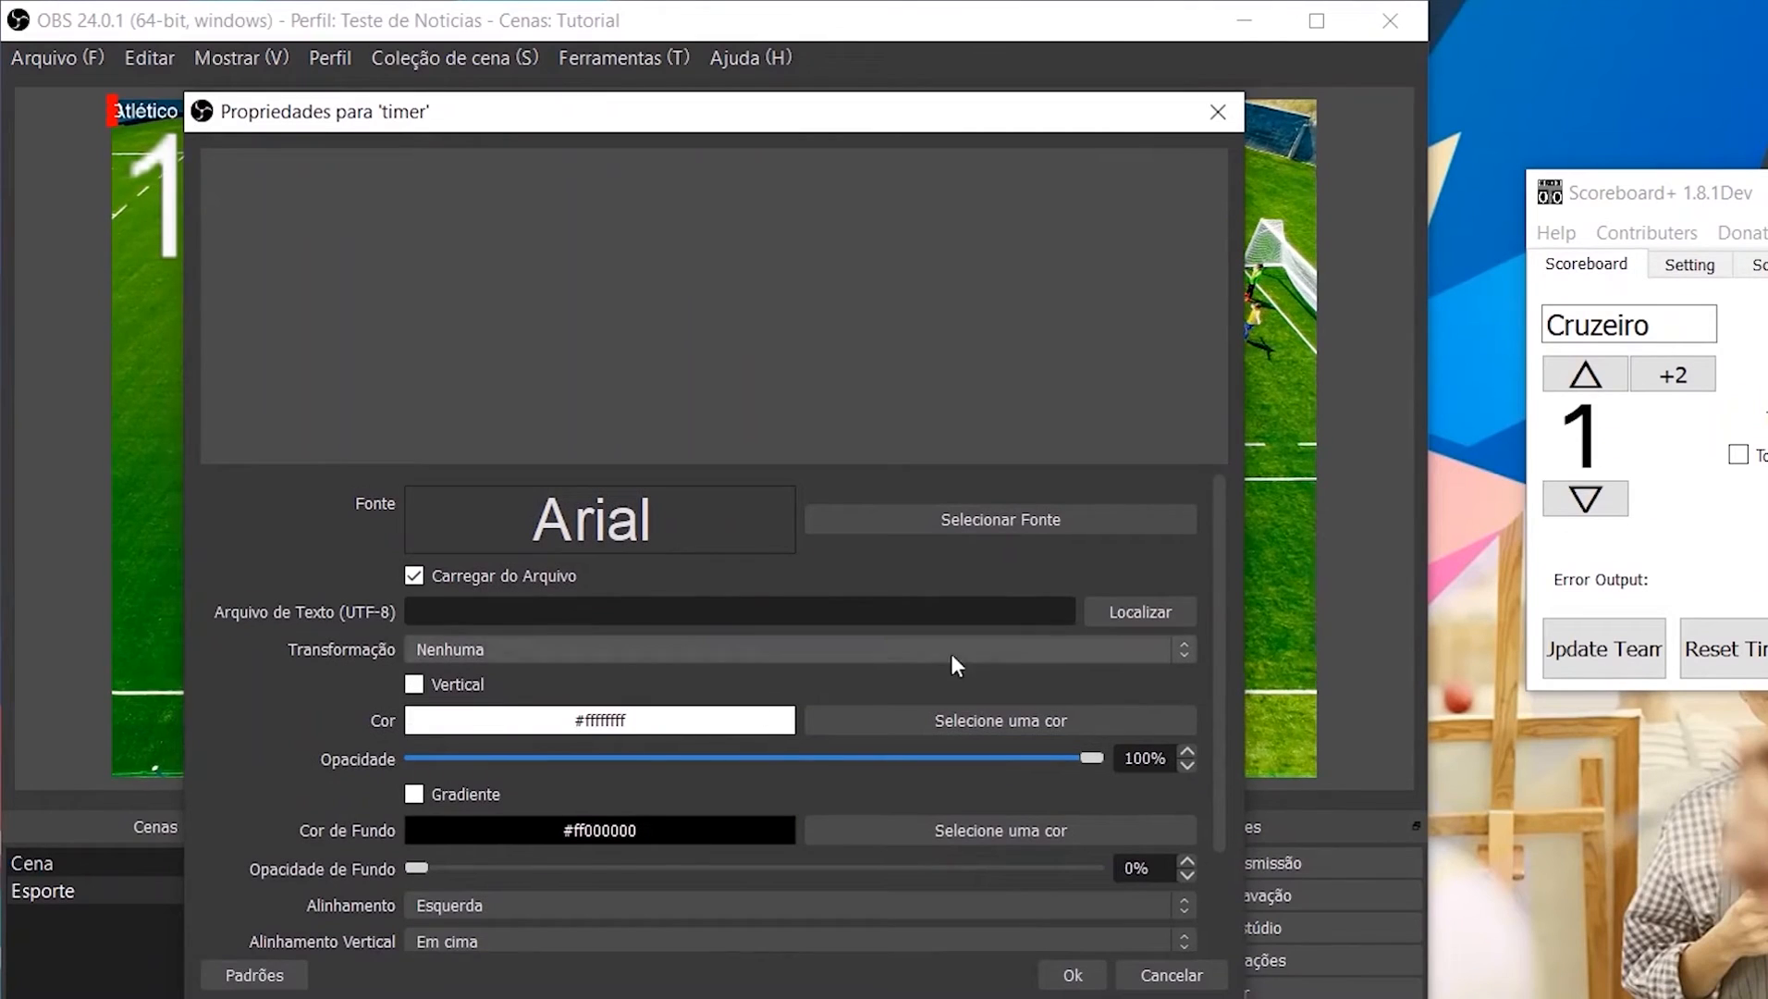
left_click(1140, 612)
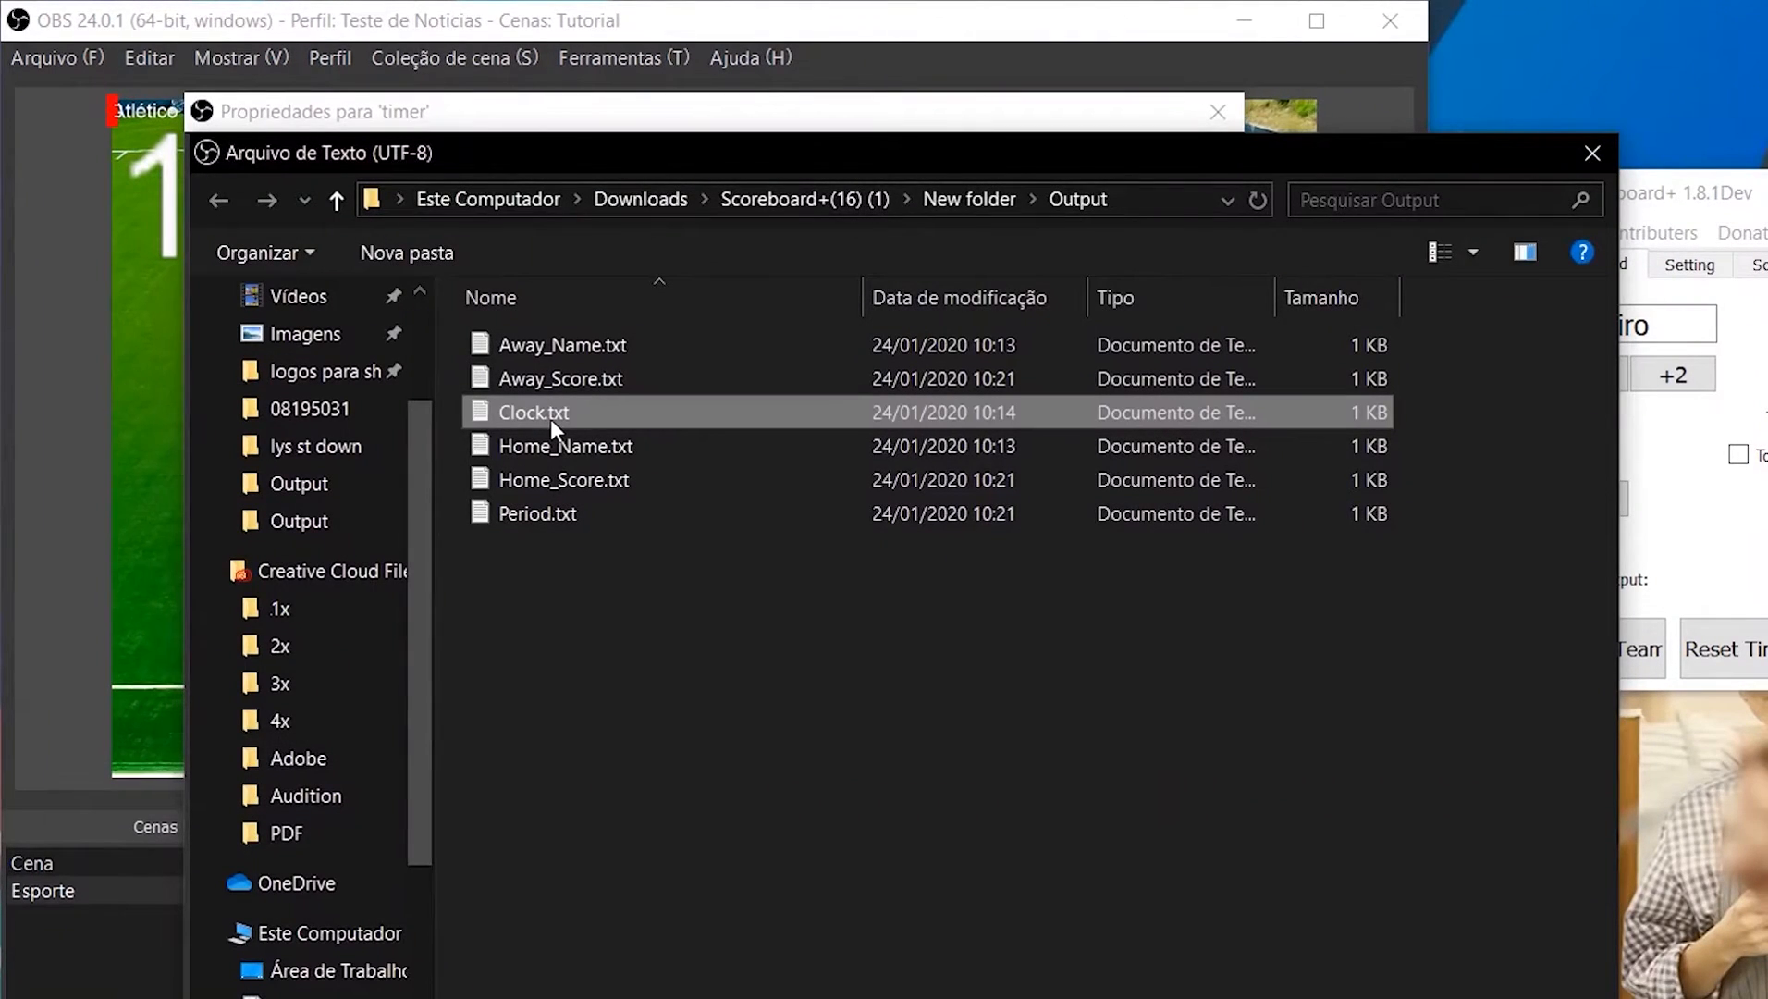
double_click(533, 412)
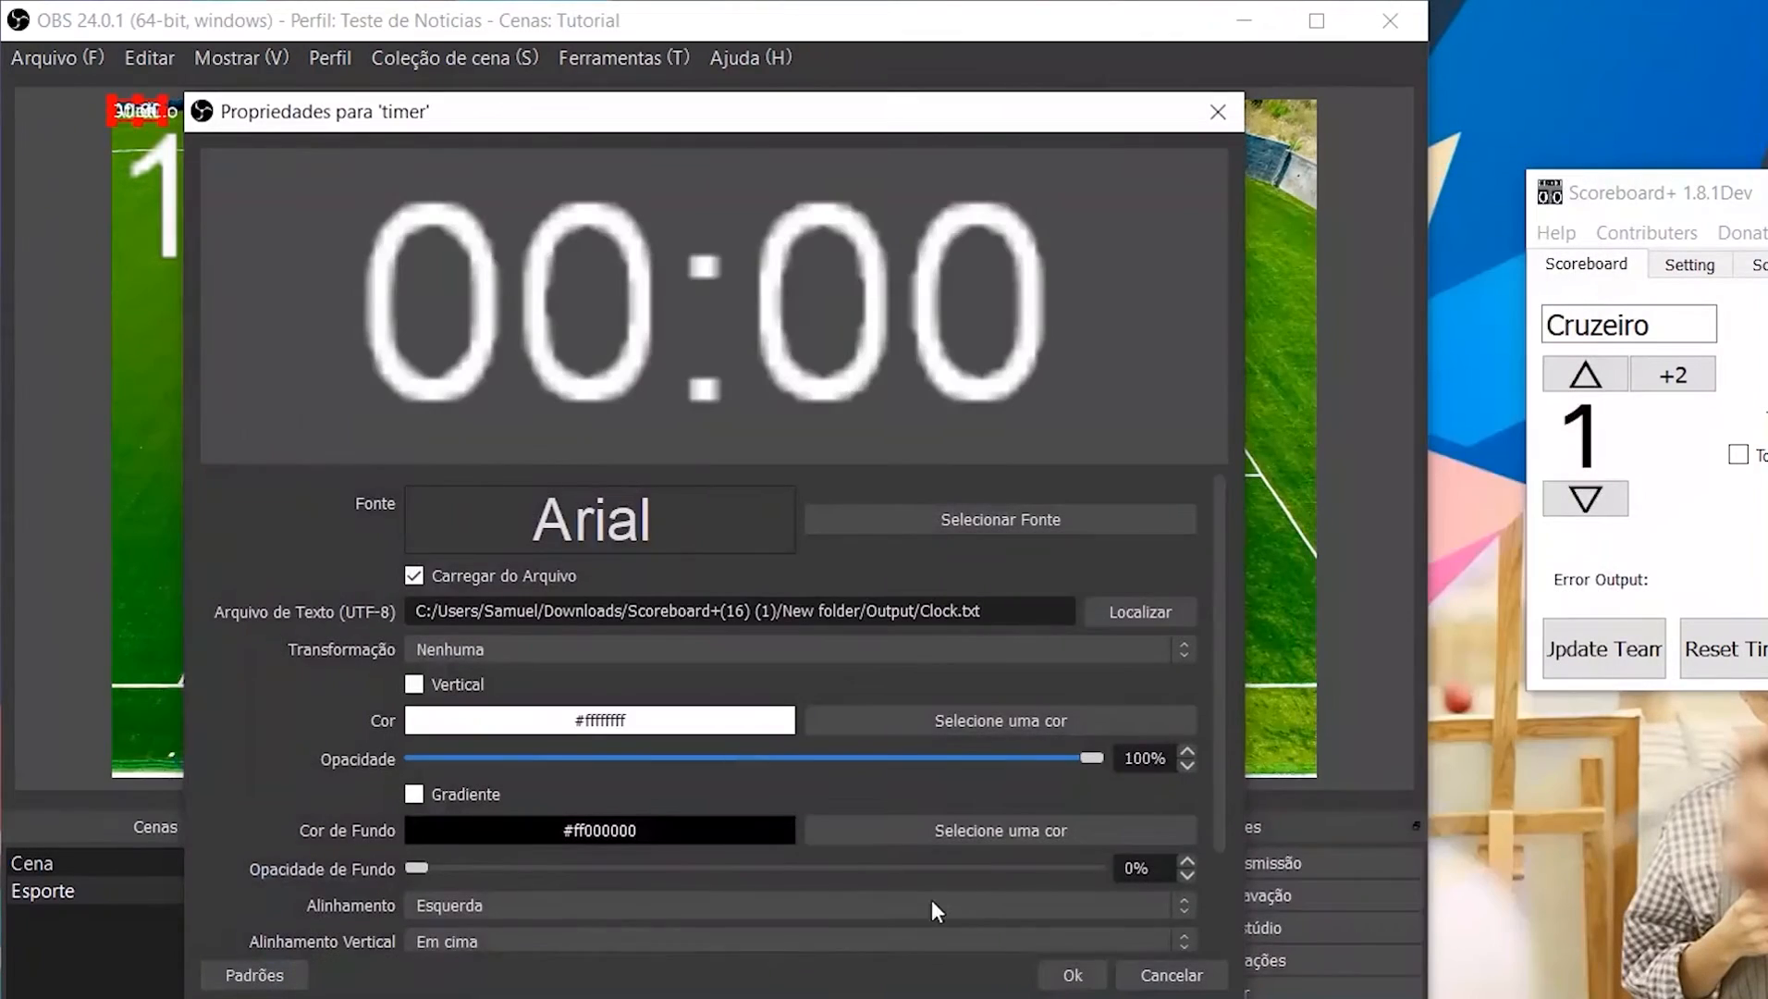
left_click(1072, 977)
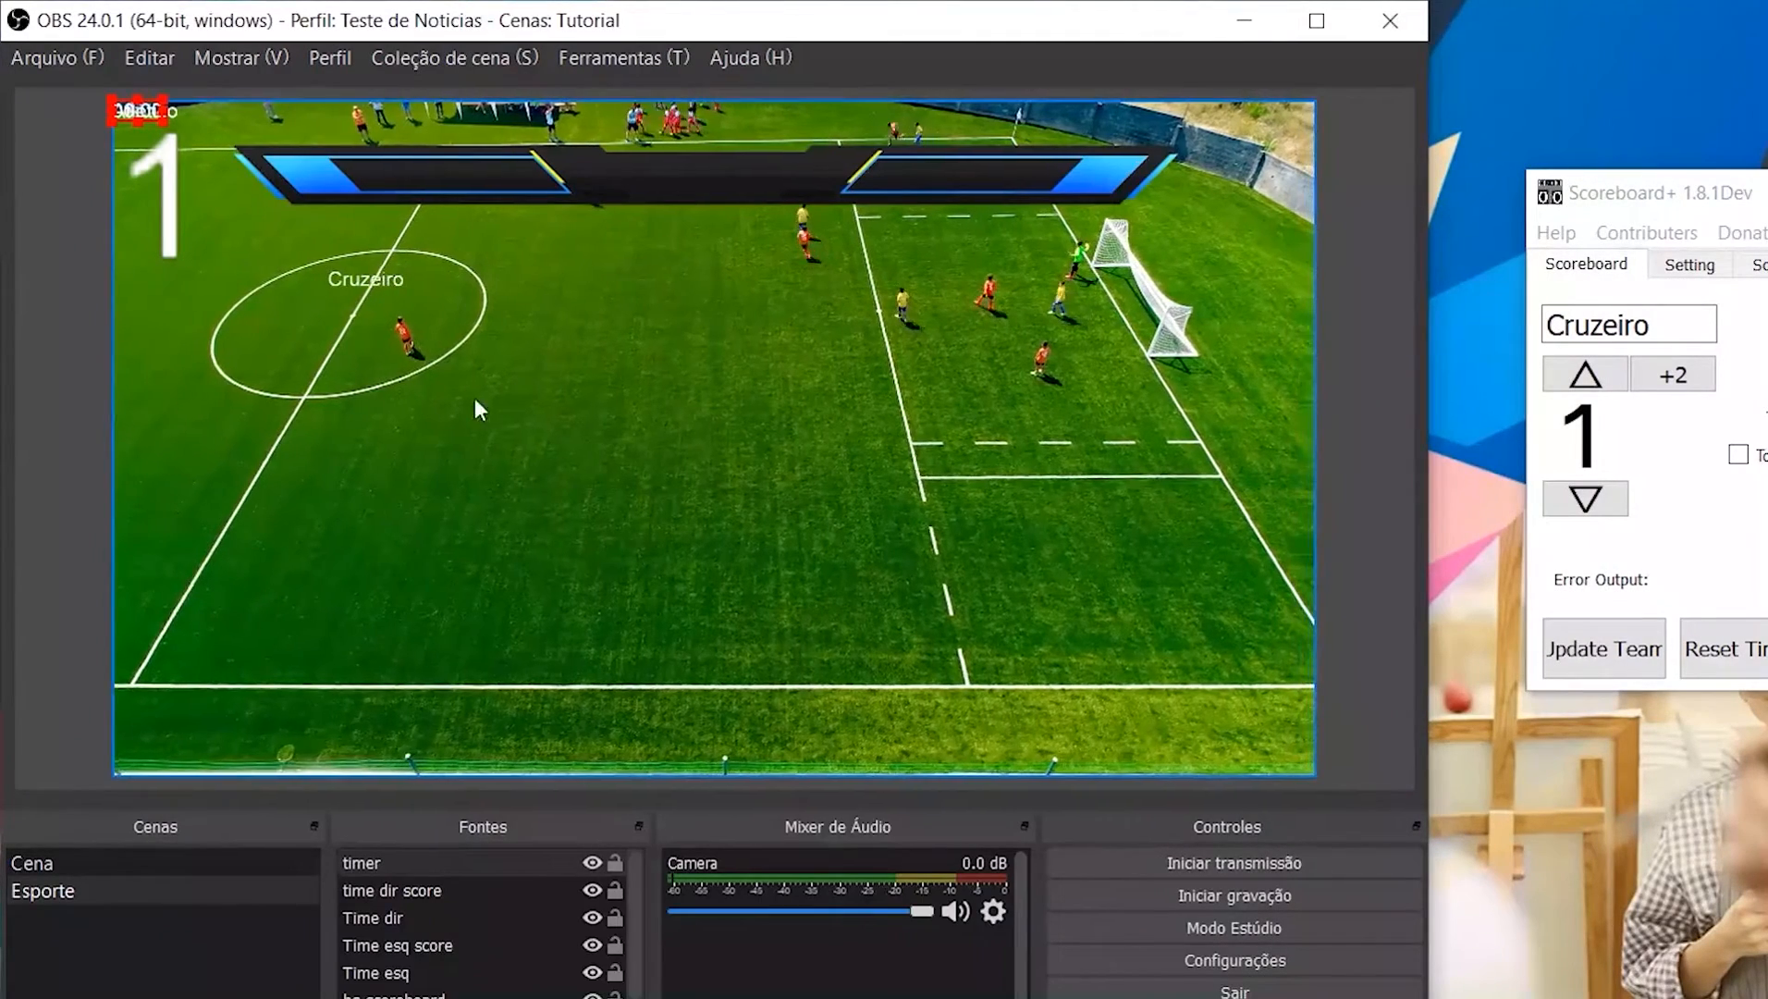
Step: Place the timer text in the middle of the scoreboard graphic and shrink the Time esq score to fit just left of it
left_click_drag(137, 110, 729, 184)
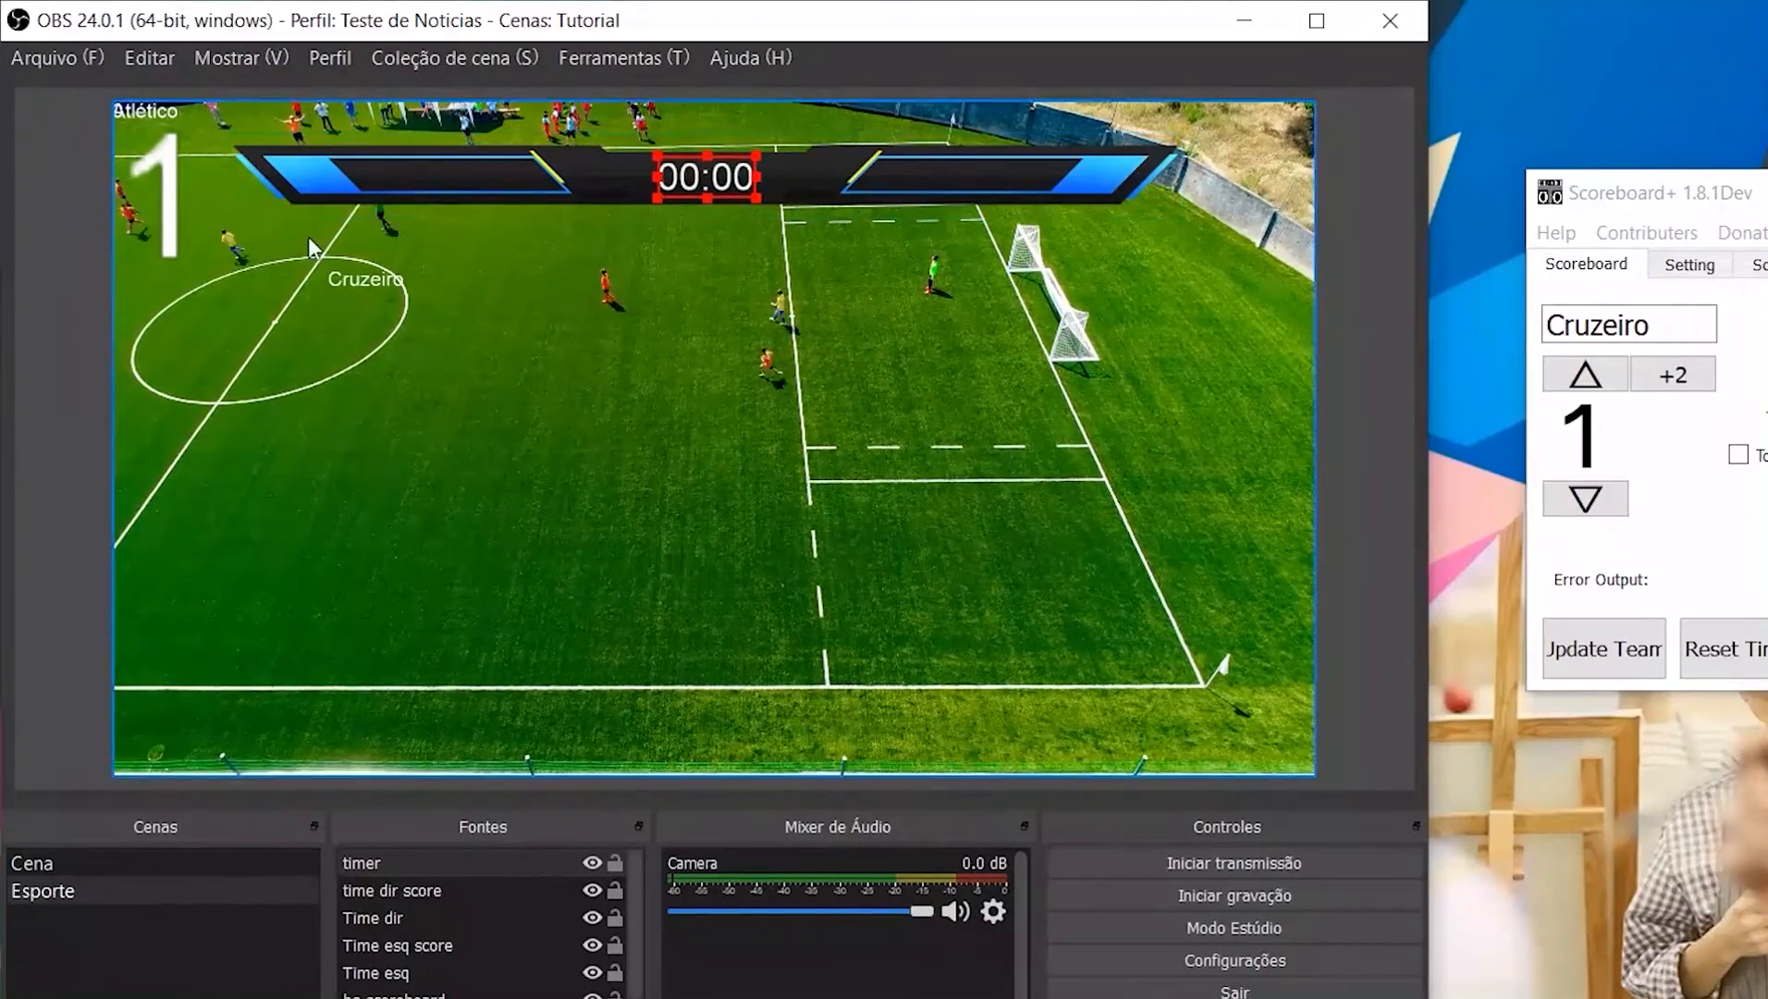
left_click_drag(175, 244, 525, 317)
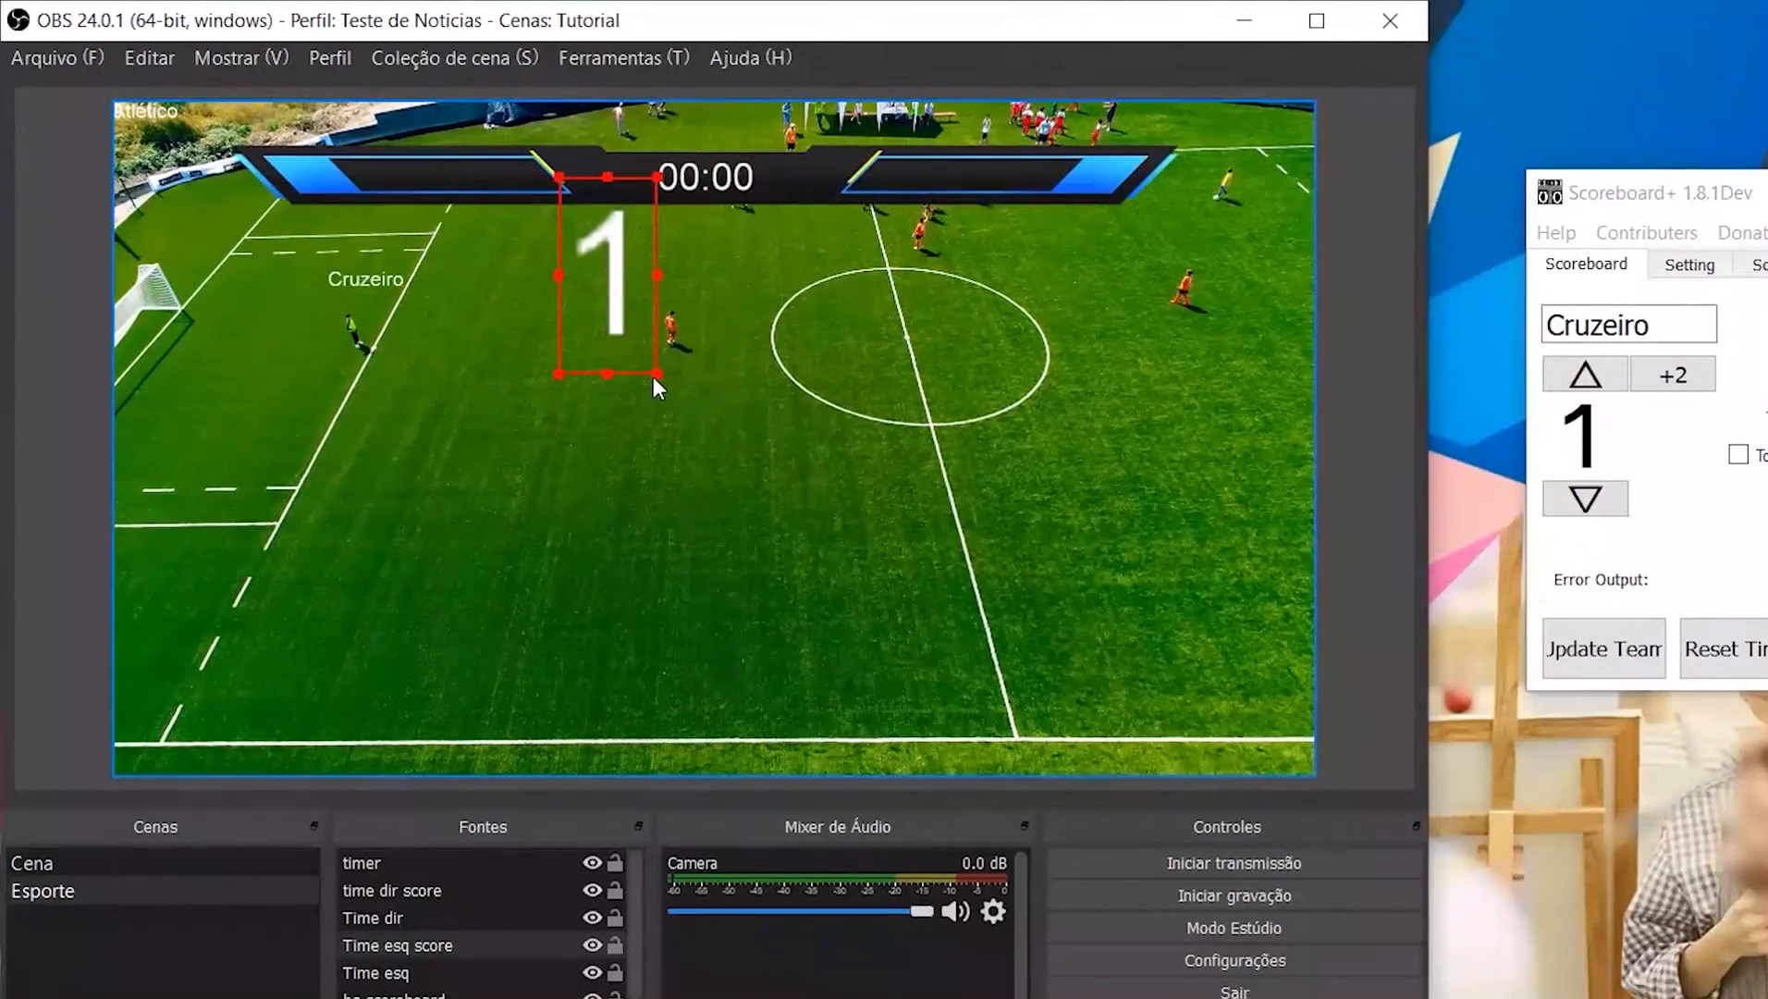
left_click_drag(655, 375, 585, 199)
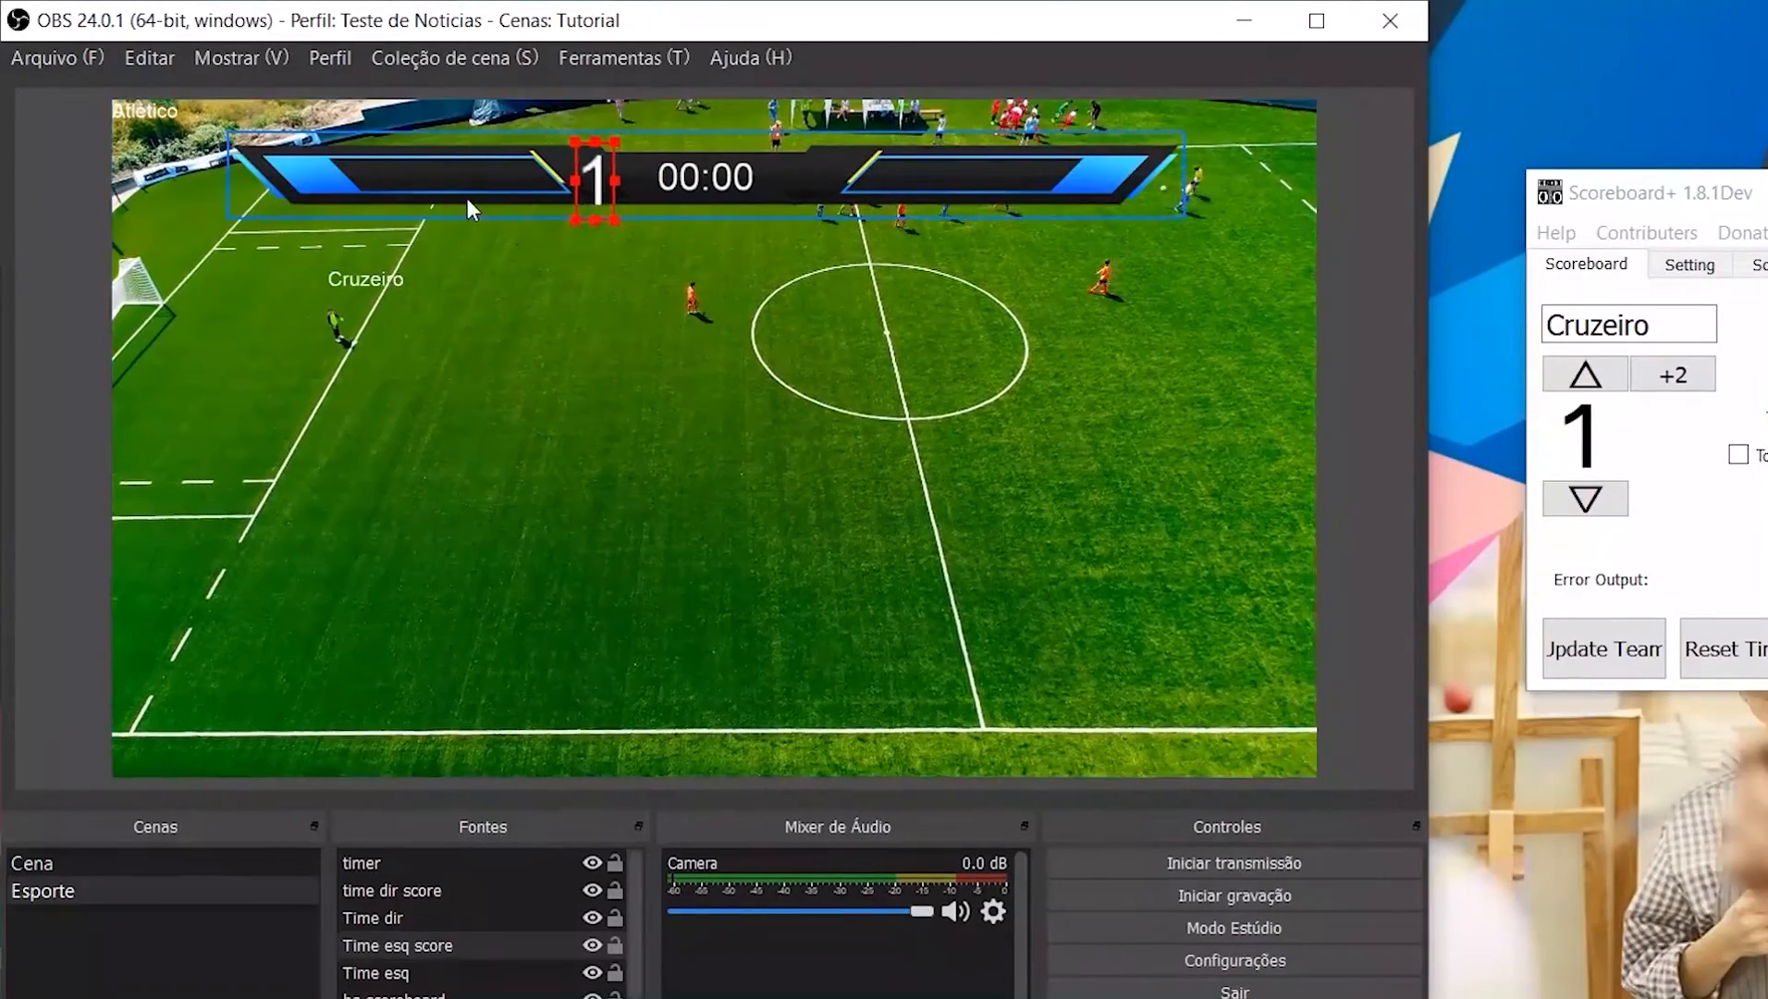
Step: Enlarge the bg scoreboard graphic to span nearly the full frame width, and realign the timer and Time esq score on it
left_click_drag(467, 200, 375, 205)
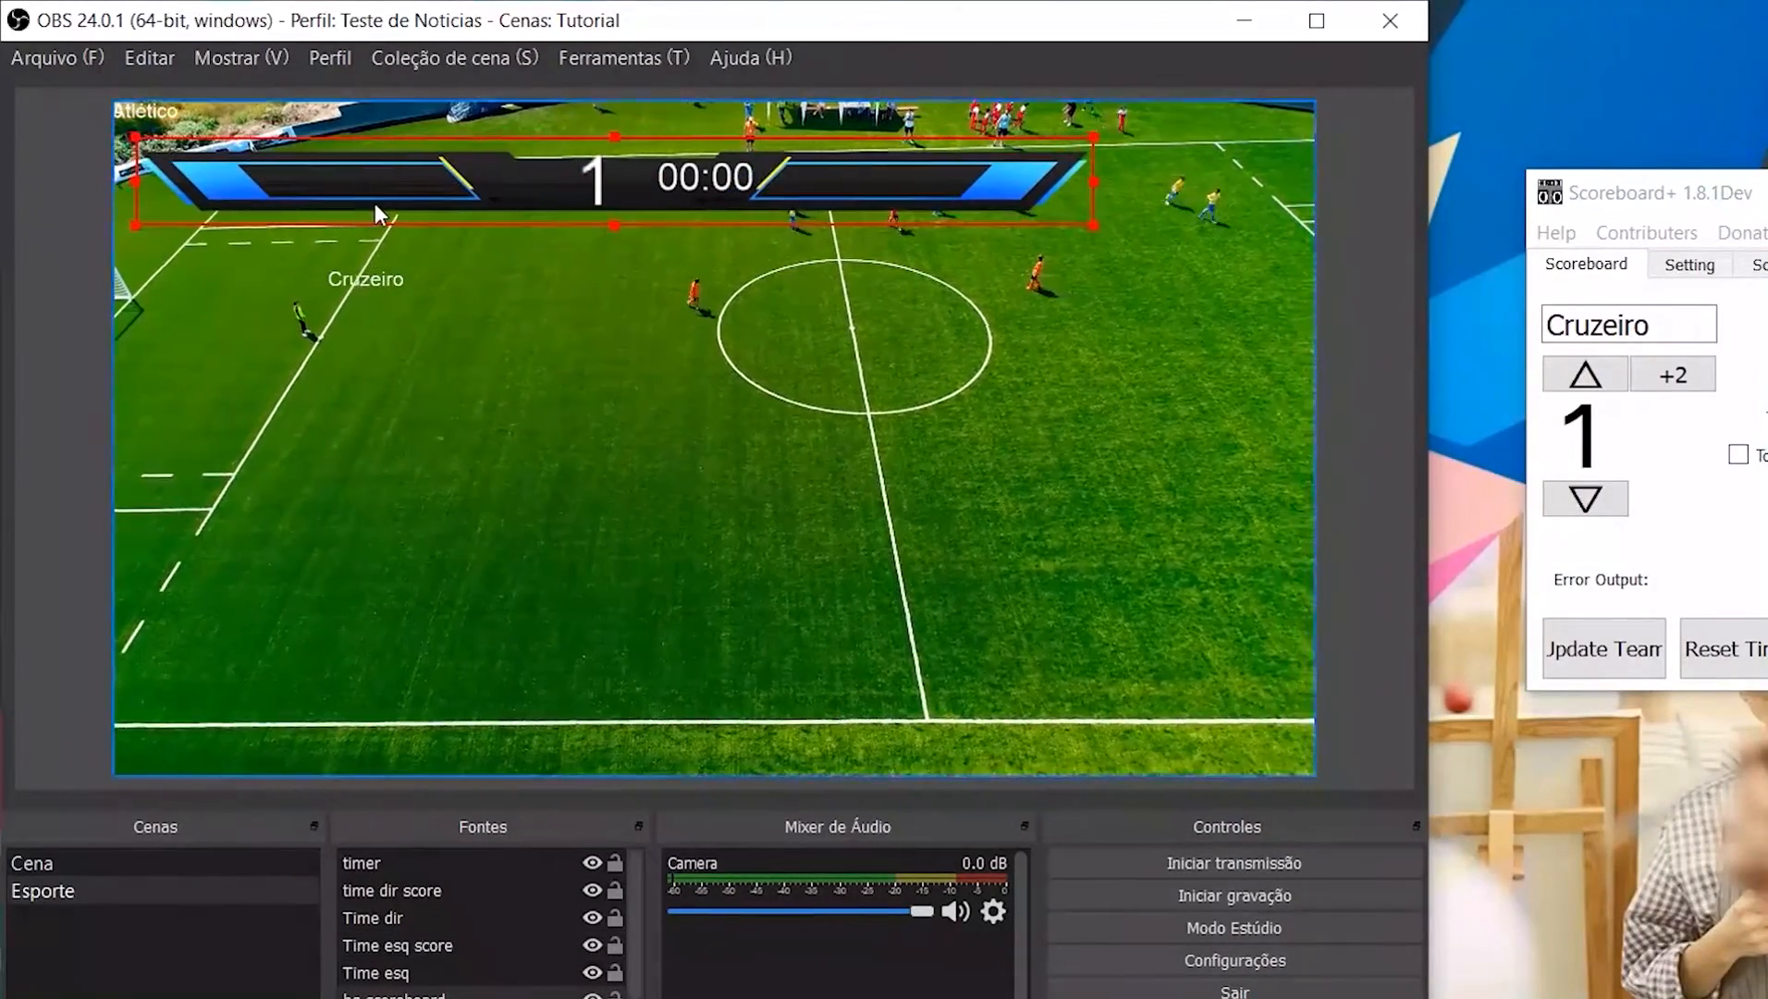
mouse_move(1093, 227)
left_mouse_down()
mouse_move(1131, 246)
mouse_move(1137, 275)
mouse_move(1076, 241)
mouse_move(1104, 244)
left_mouse_up()
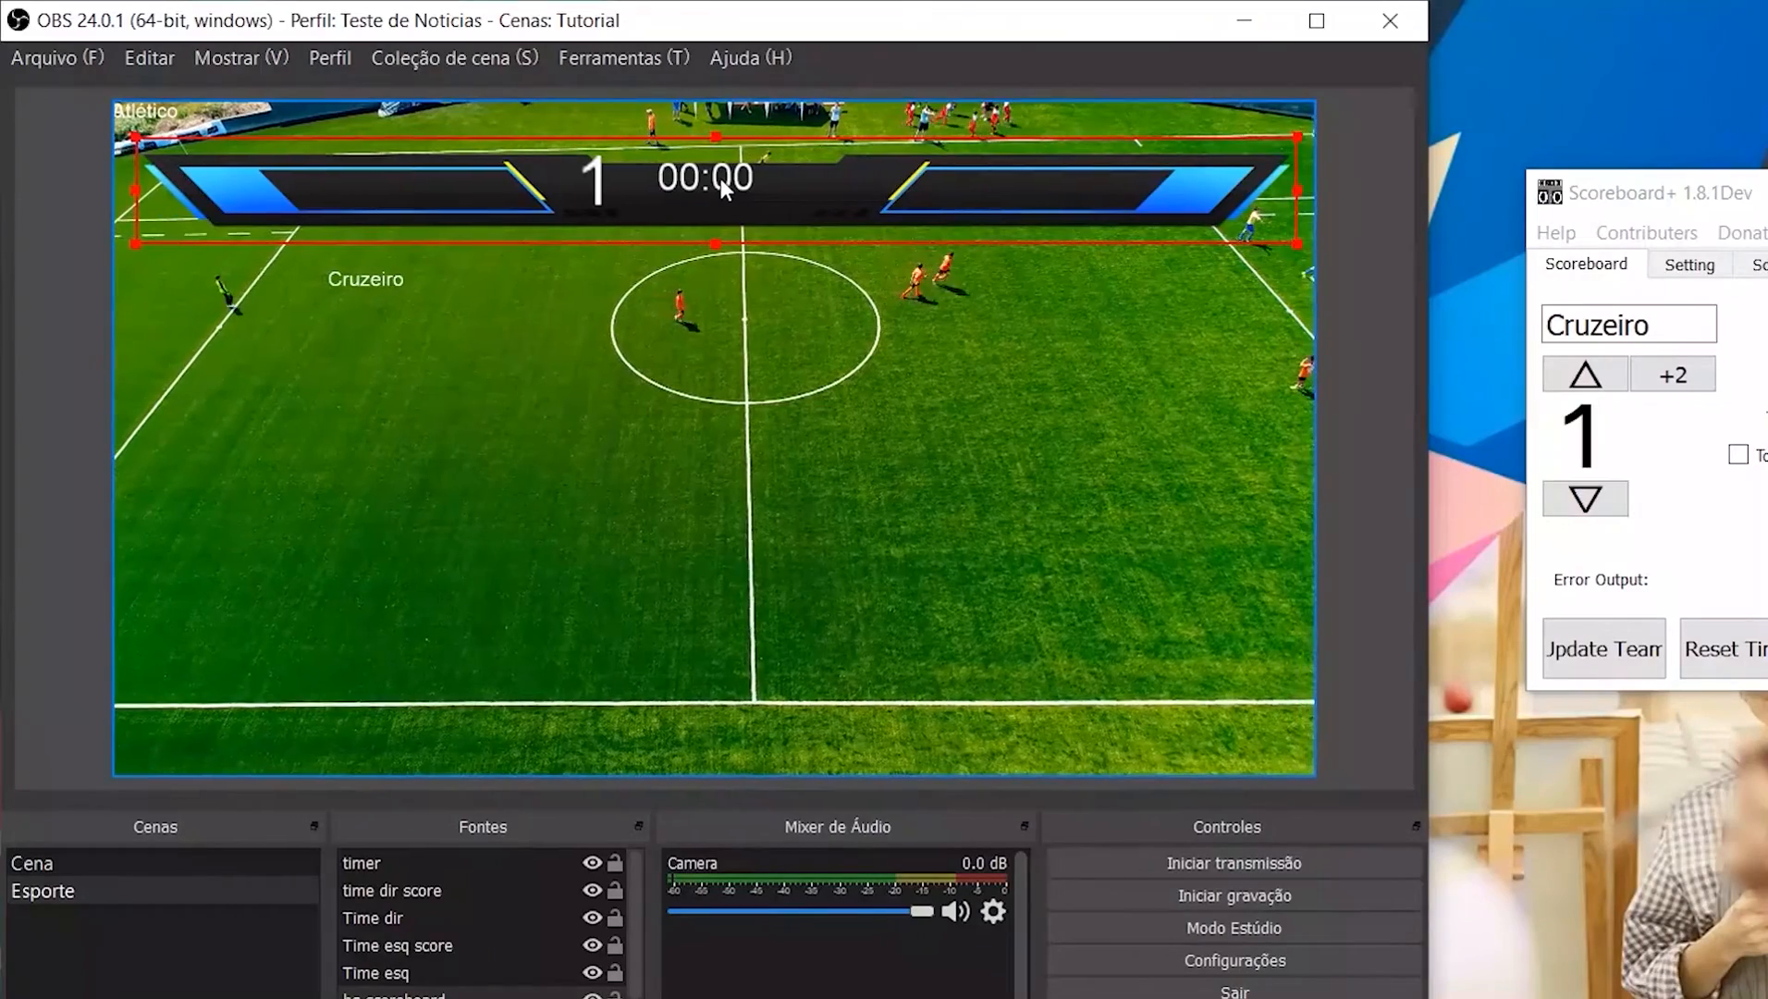
left_click(689, 296)
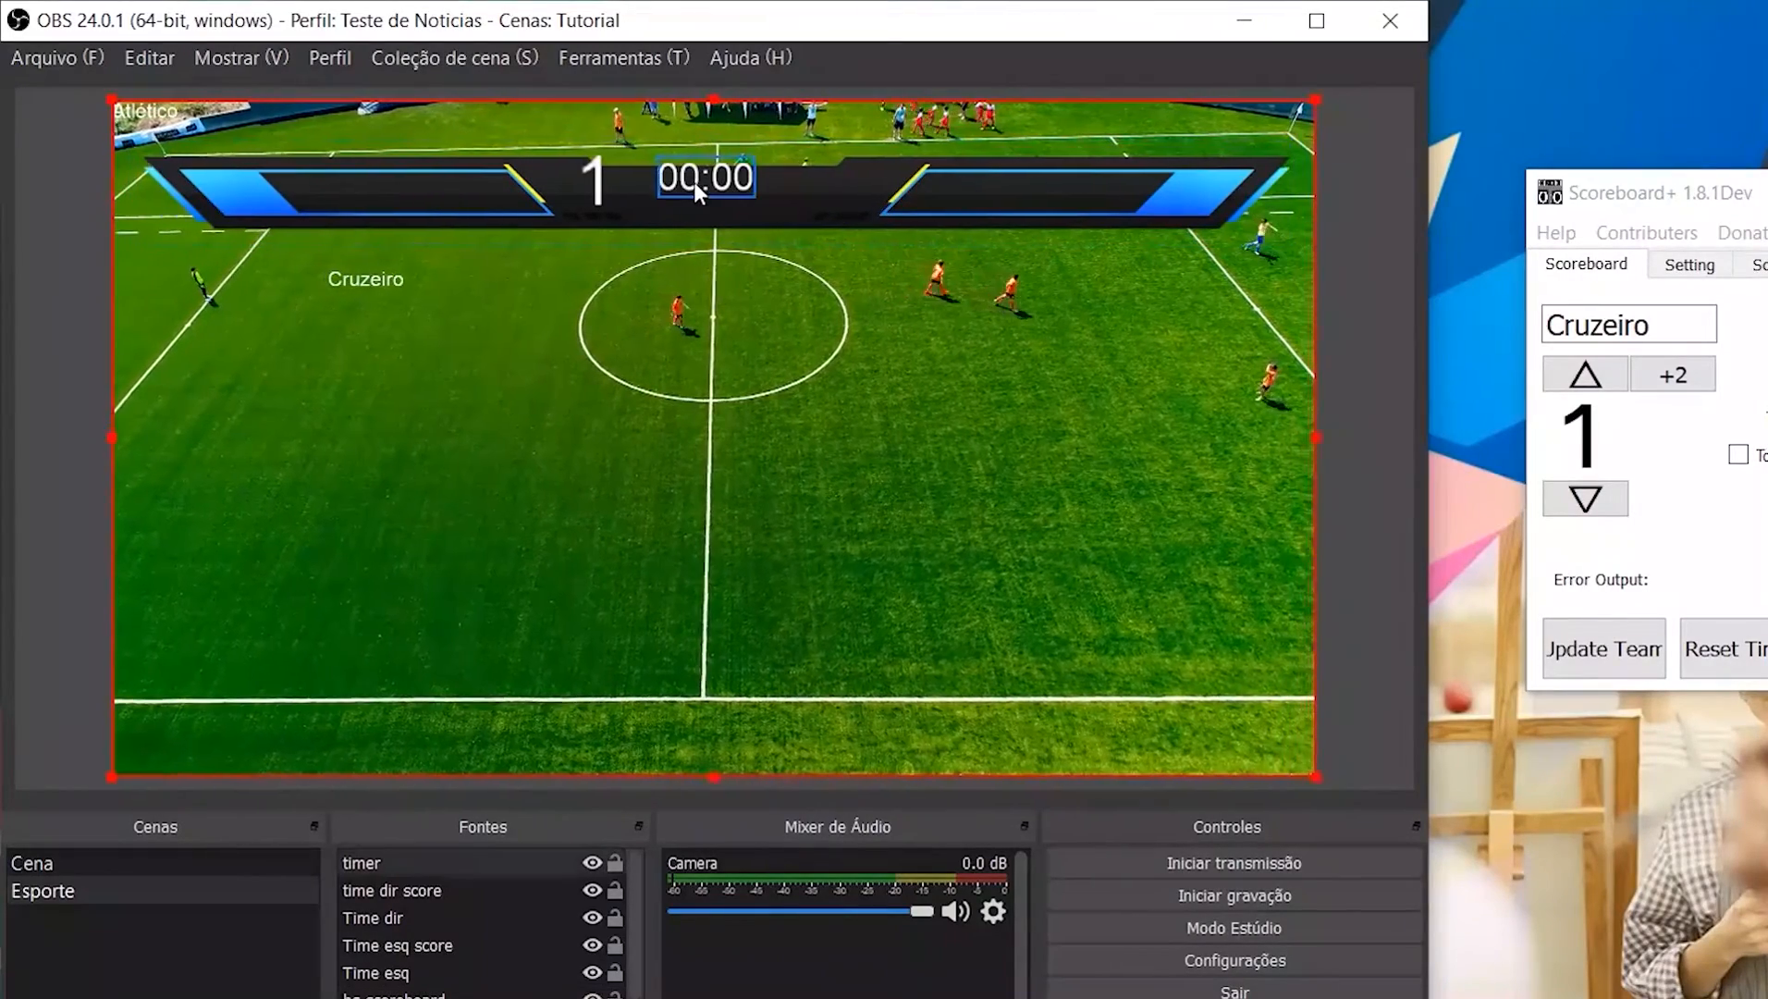
left_click_drag(693, 182, 592, 219)
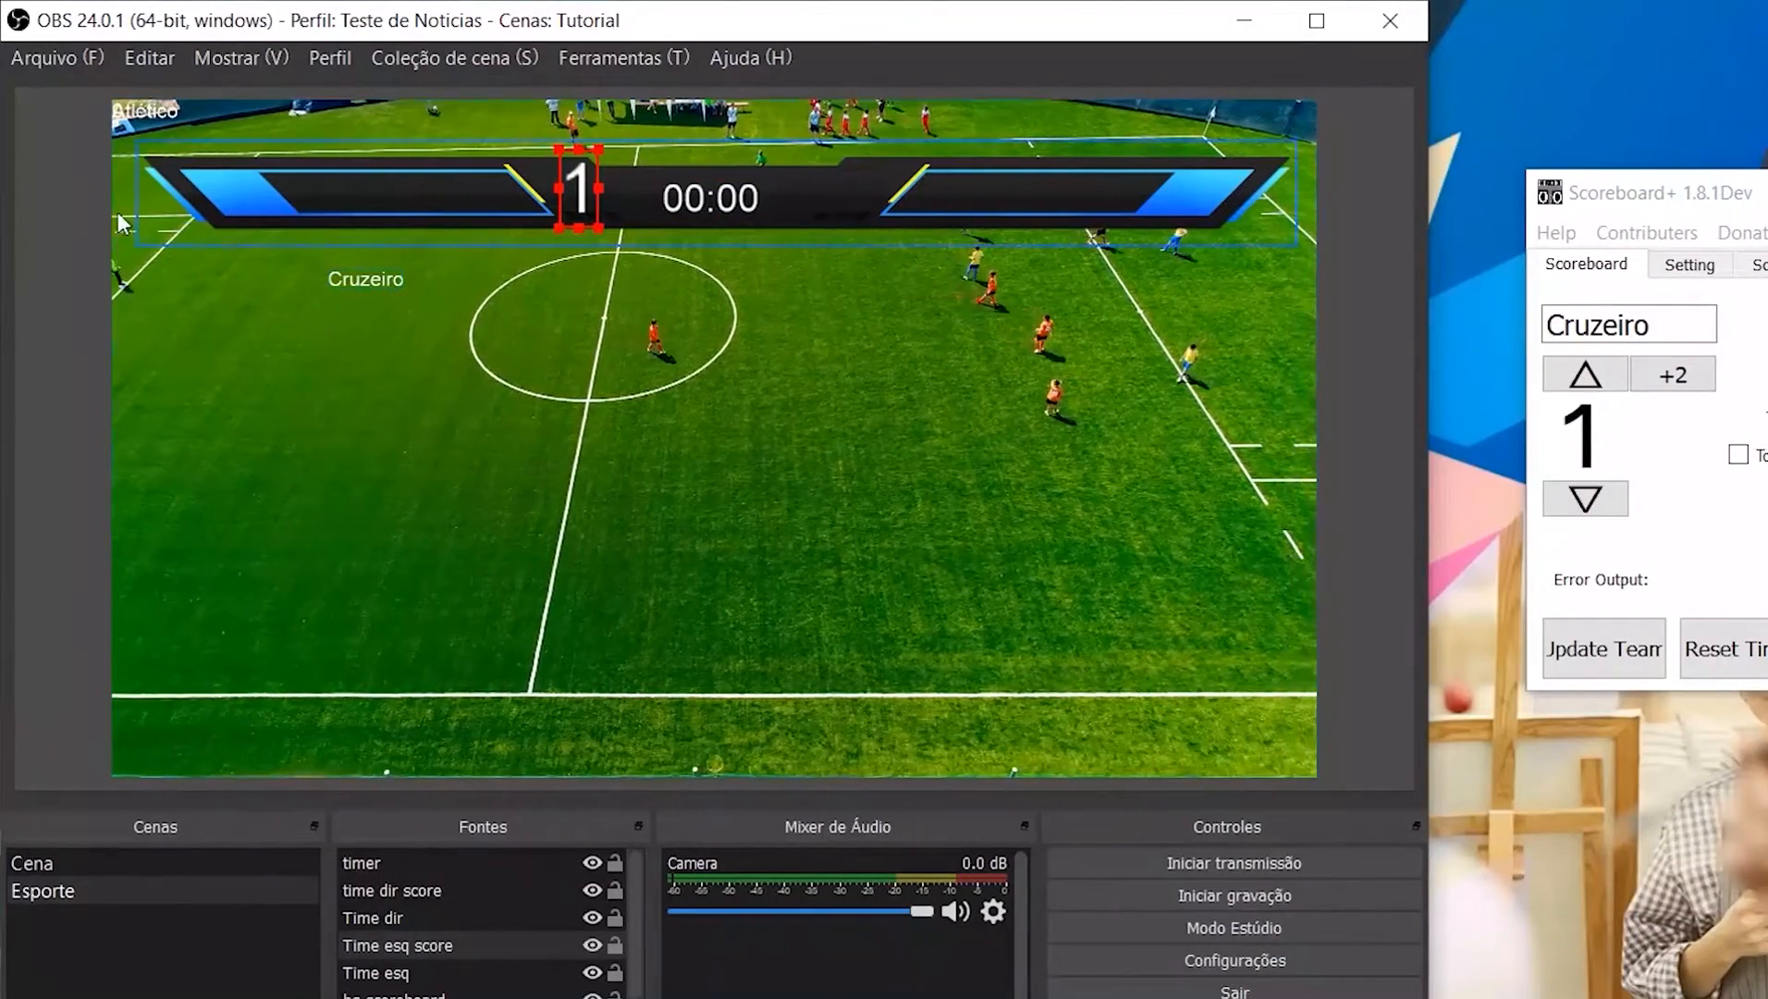
Step: Place the Atlético name in the right bar, Cruzeiro in the left bar, and the time dir score right of the timer
left_click(155, 115)
left_click_drag(155, 115, 1033, 201)
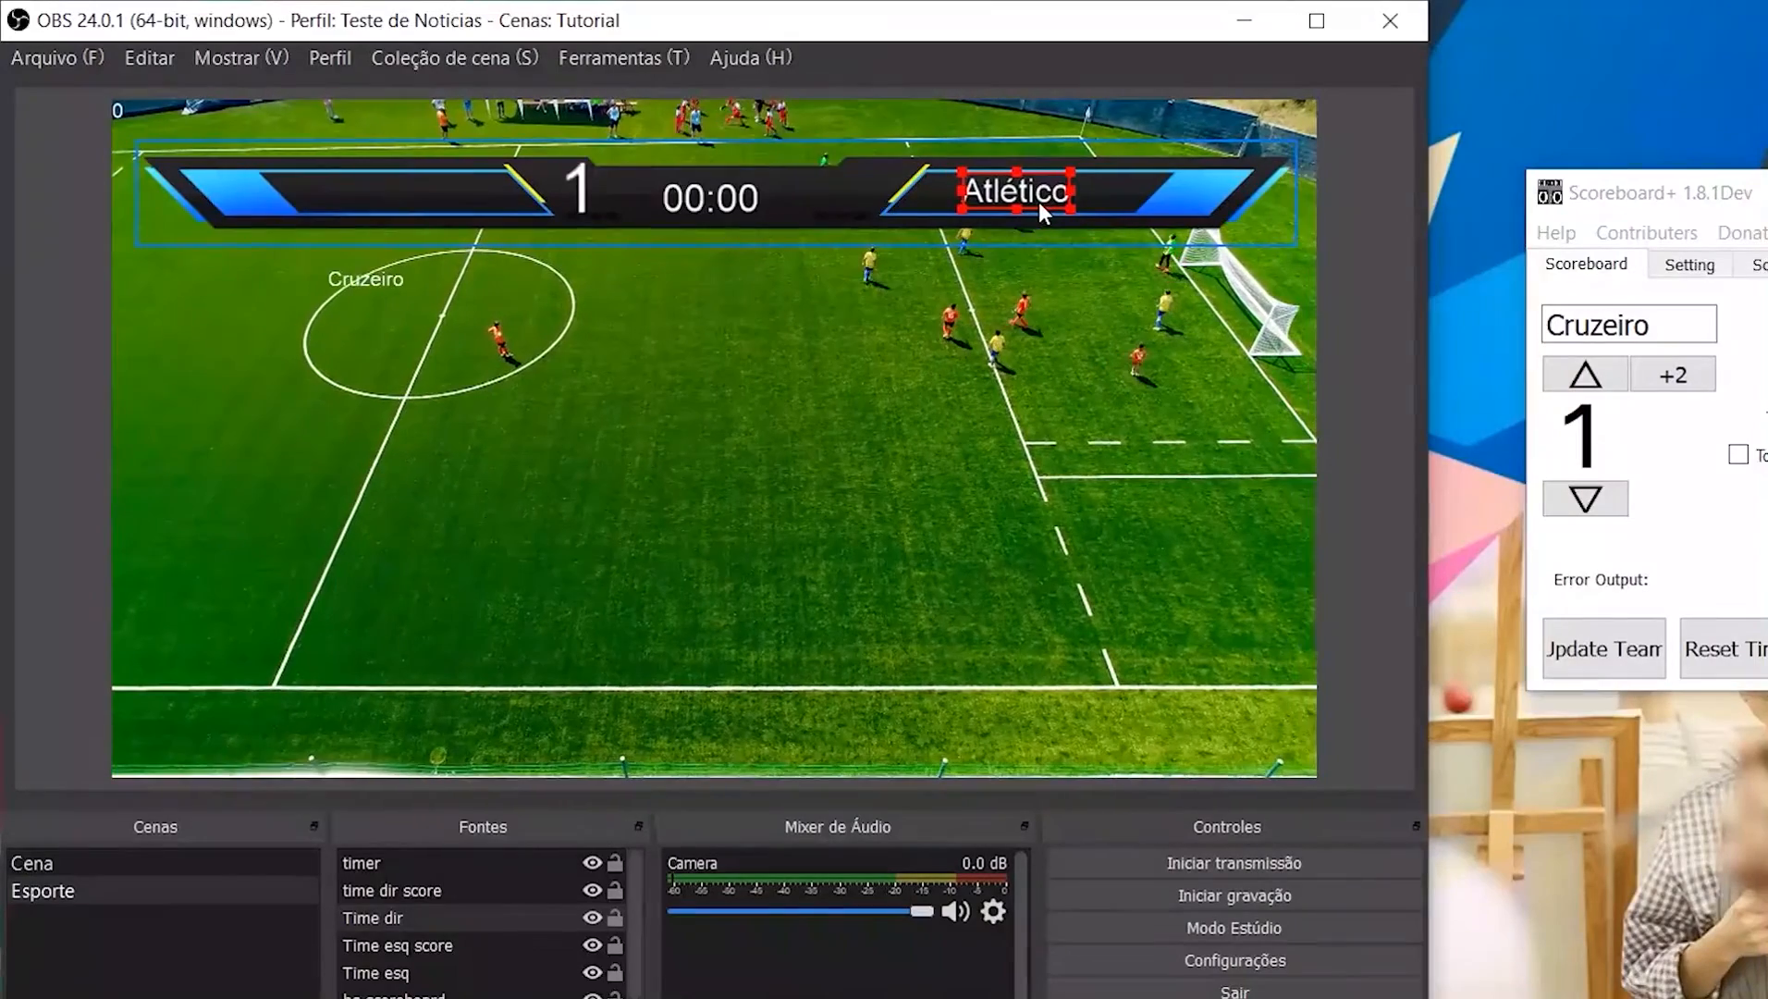
left_click_drag(396, 277, 415, 182)
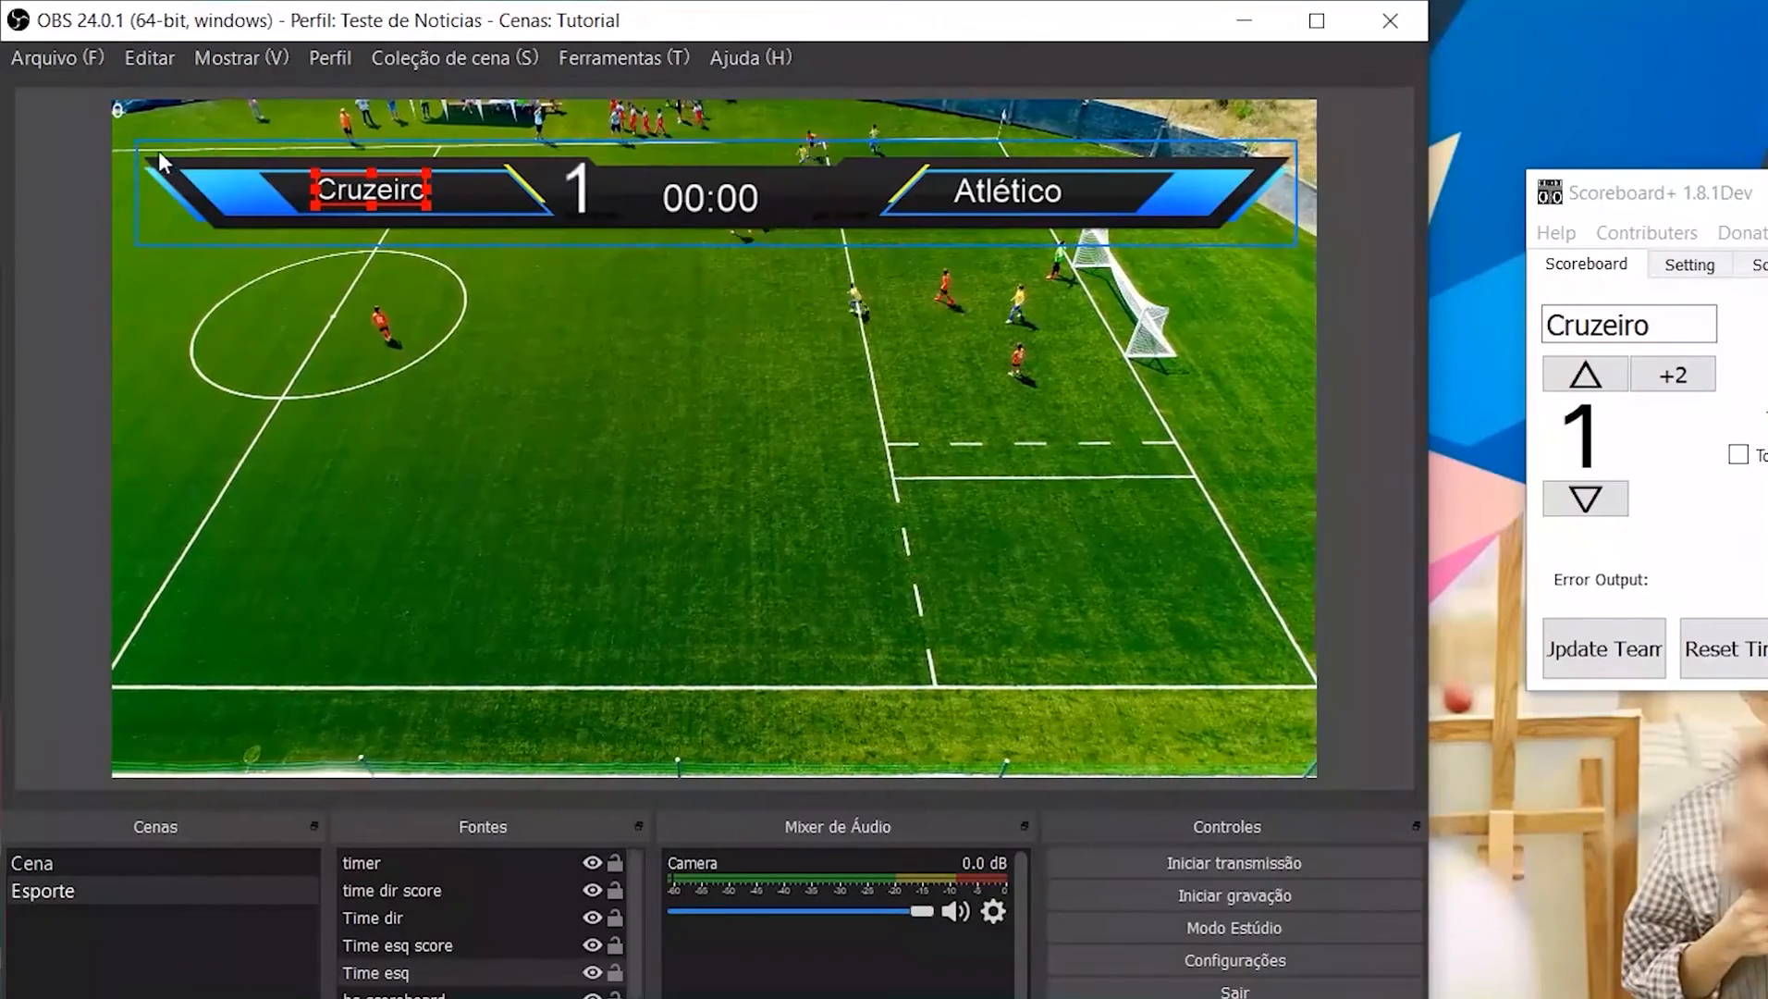
left_click(122, 115)
left_click_drag(124, 125, 856, 181)
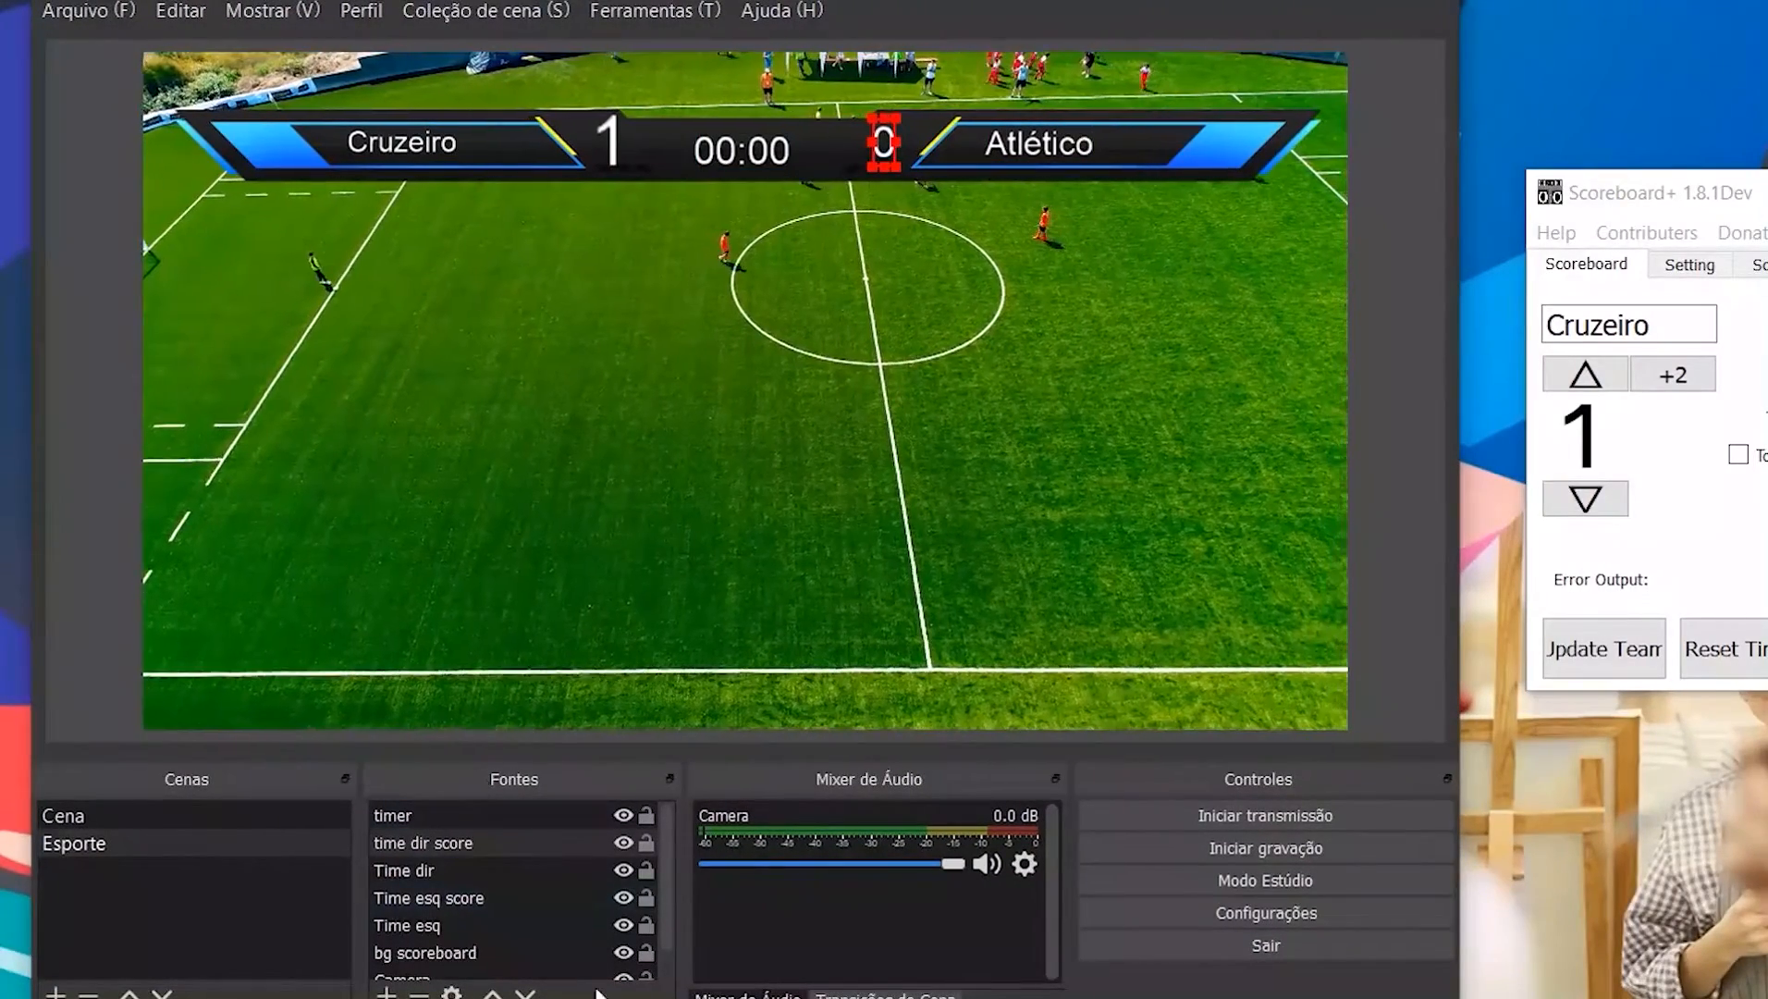
Step: Group all the sources from bg scoreboard through timer, leaving the Camera source out
scroll(465, 963, "down", 1)
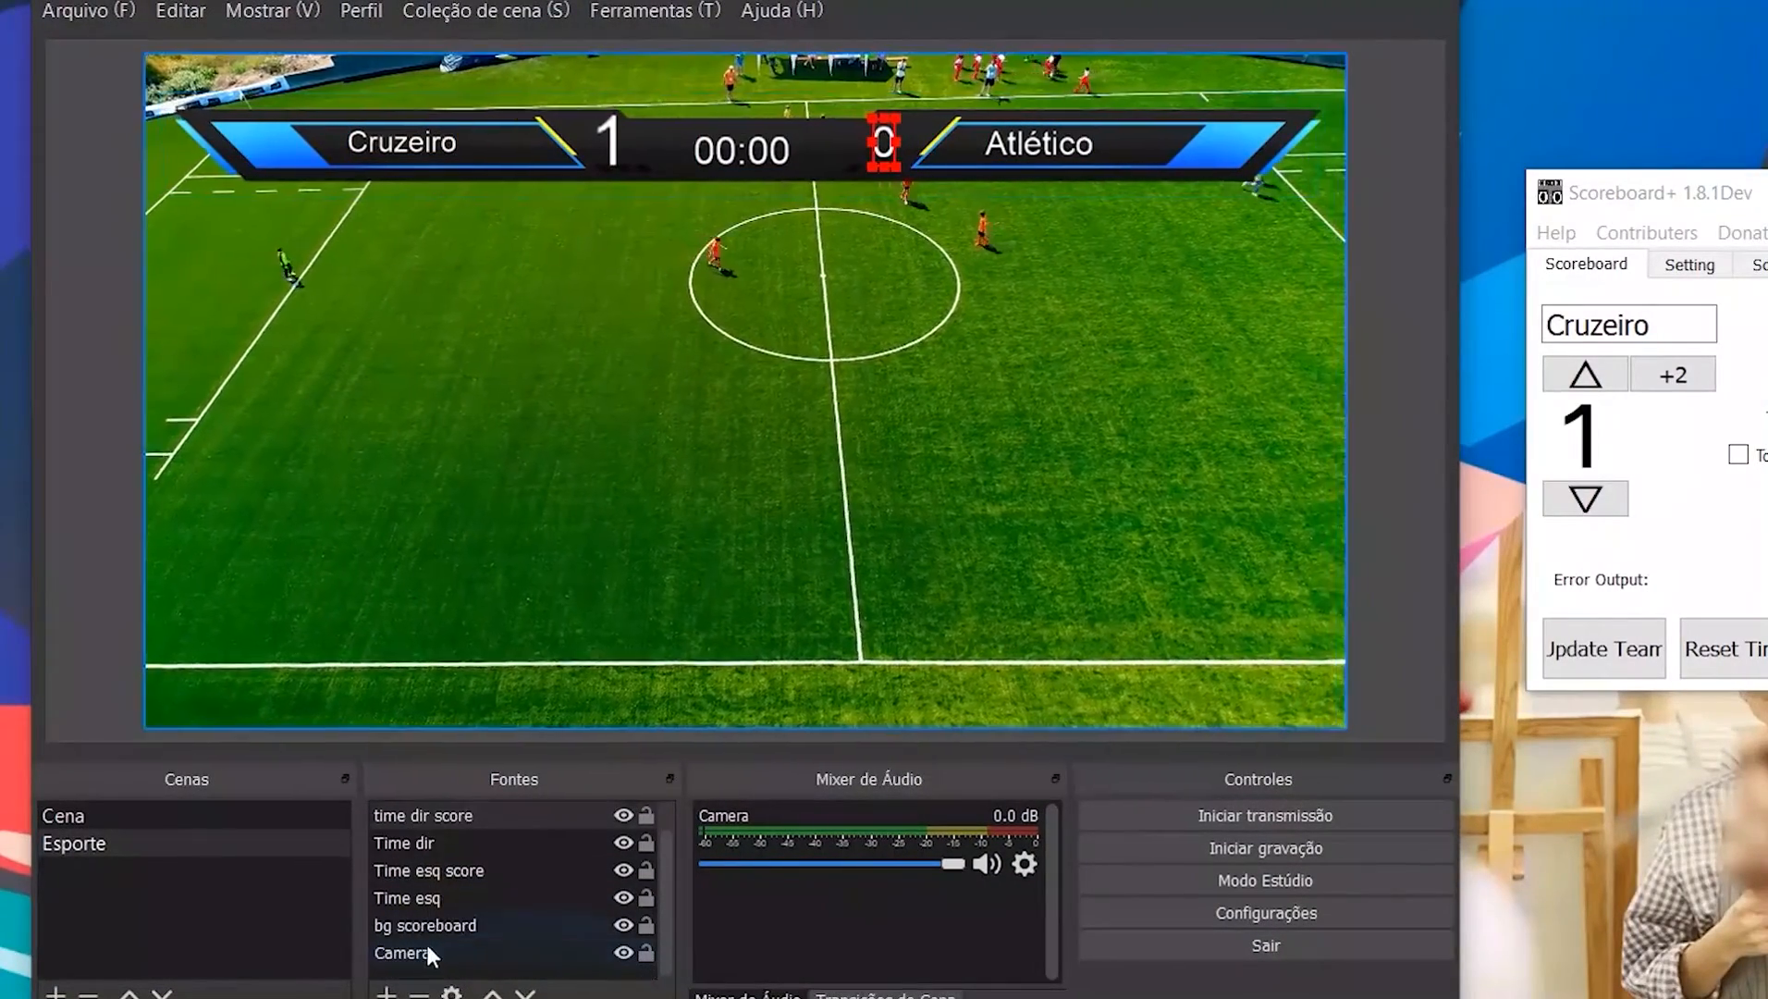
left_click(417, 923)
scroll(412, 902, "up", 1)
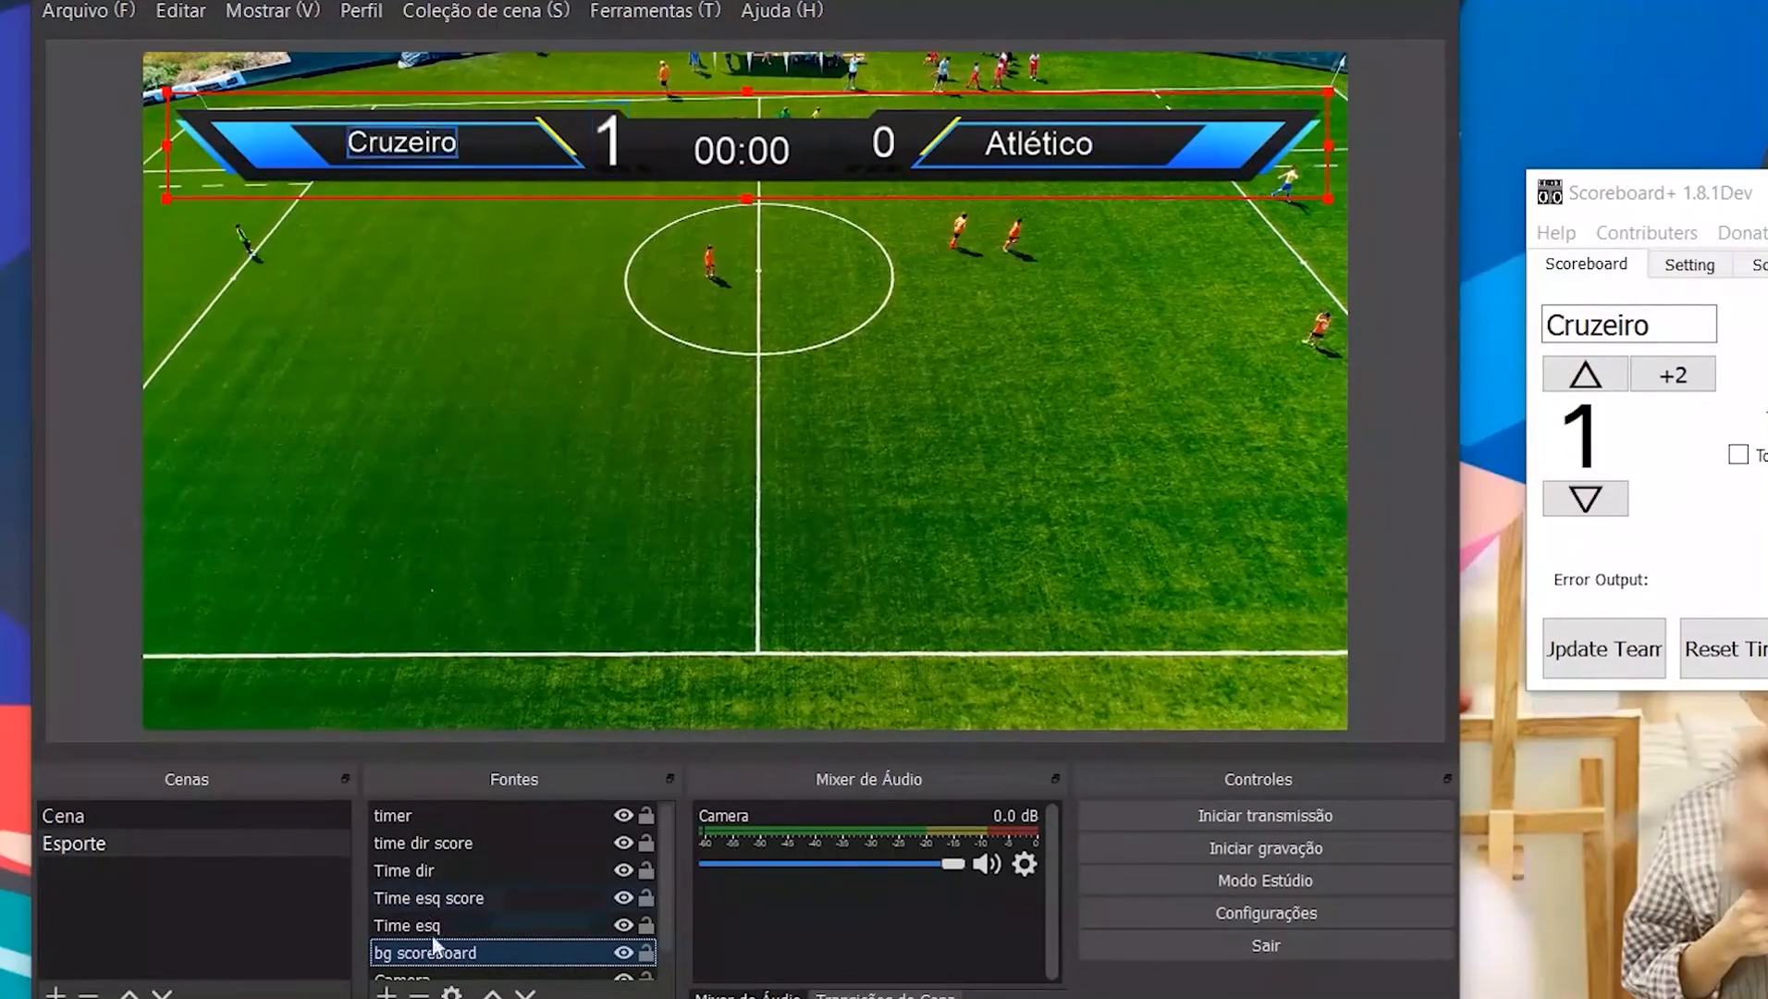
left_click(401, 812, "shift")
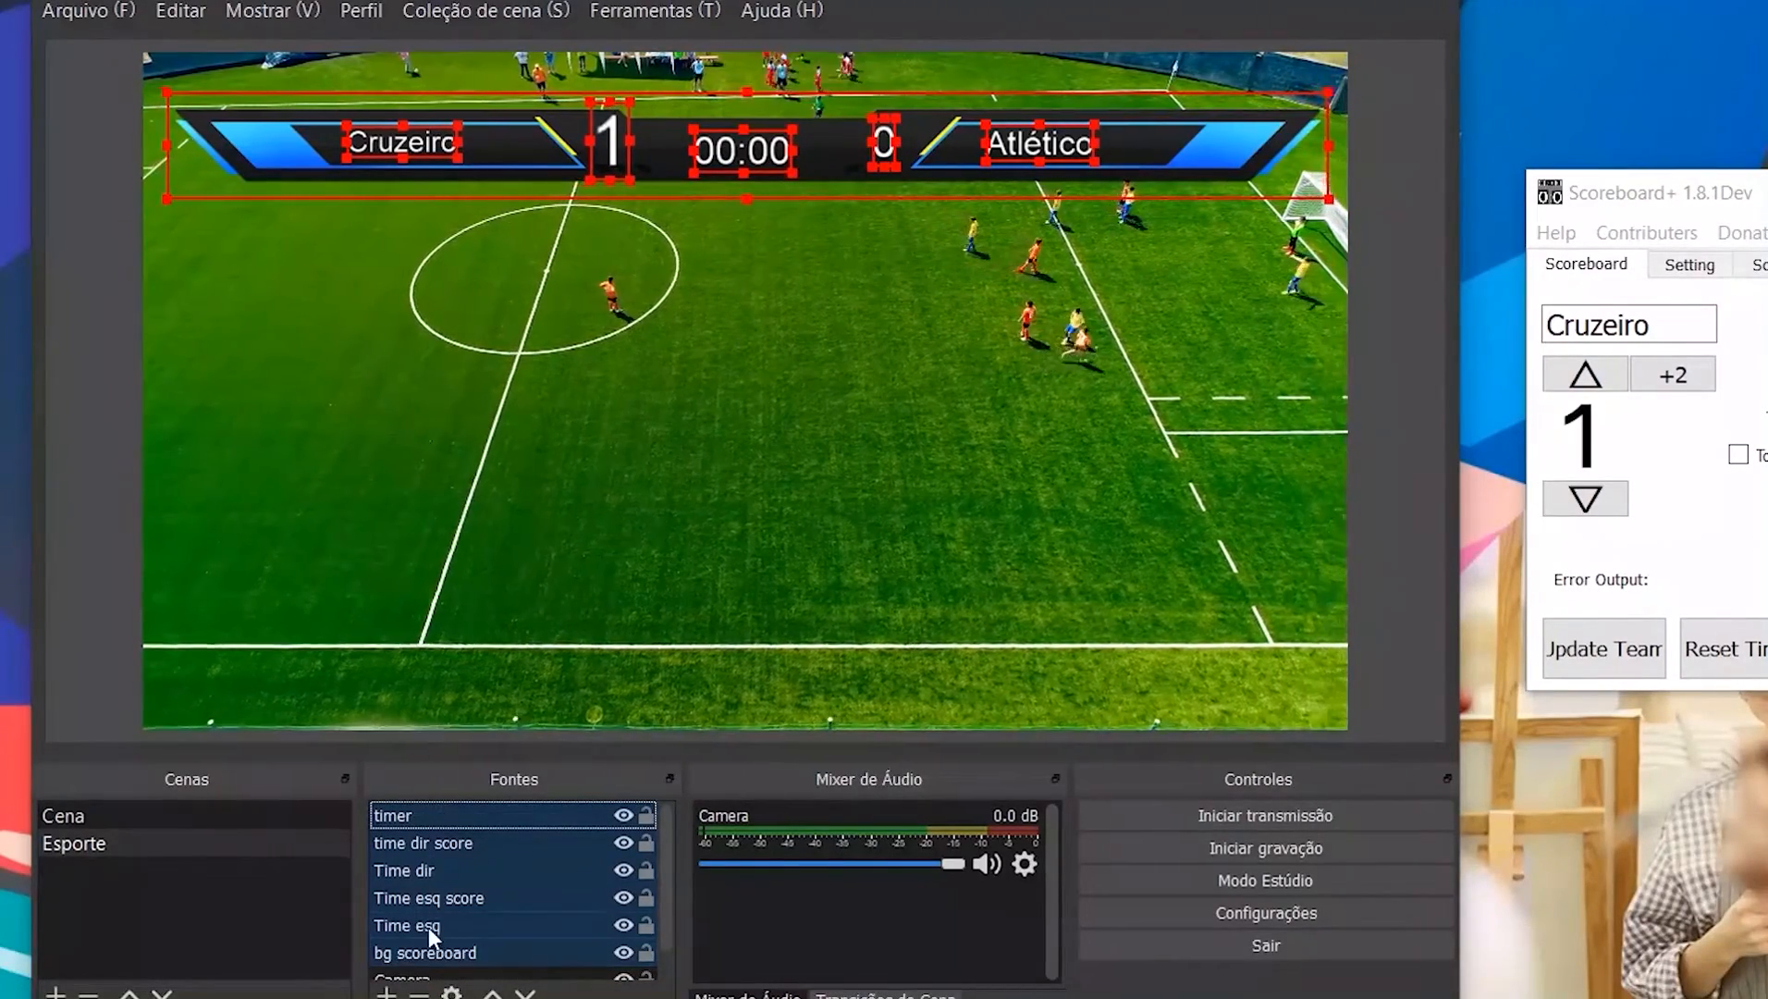
left_click(431, 853)
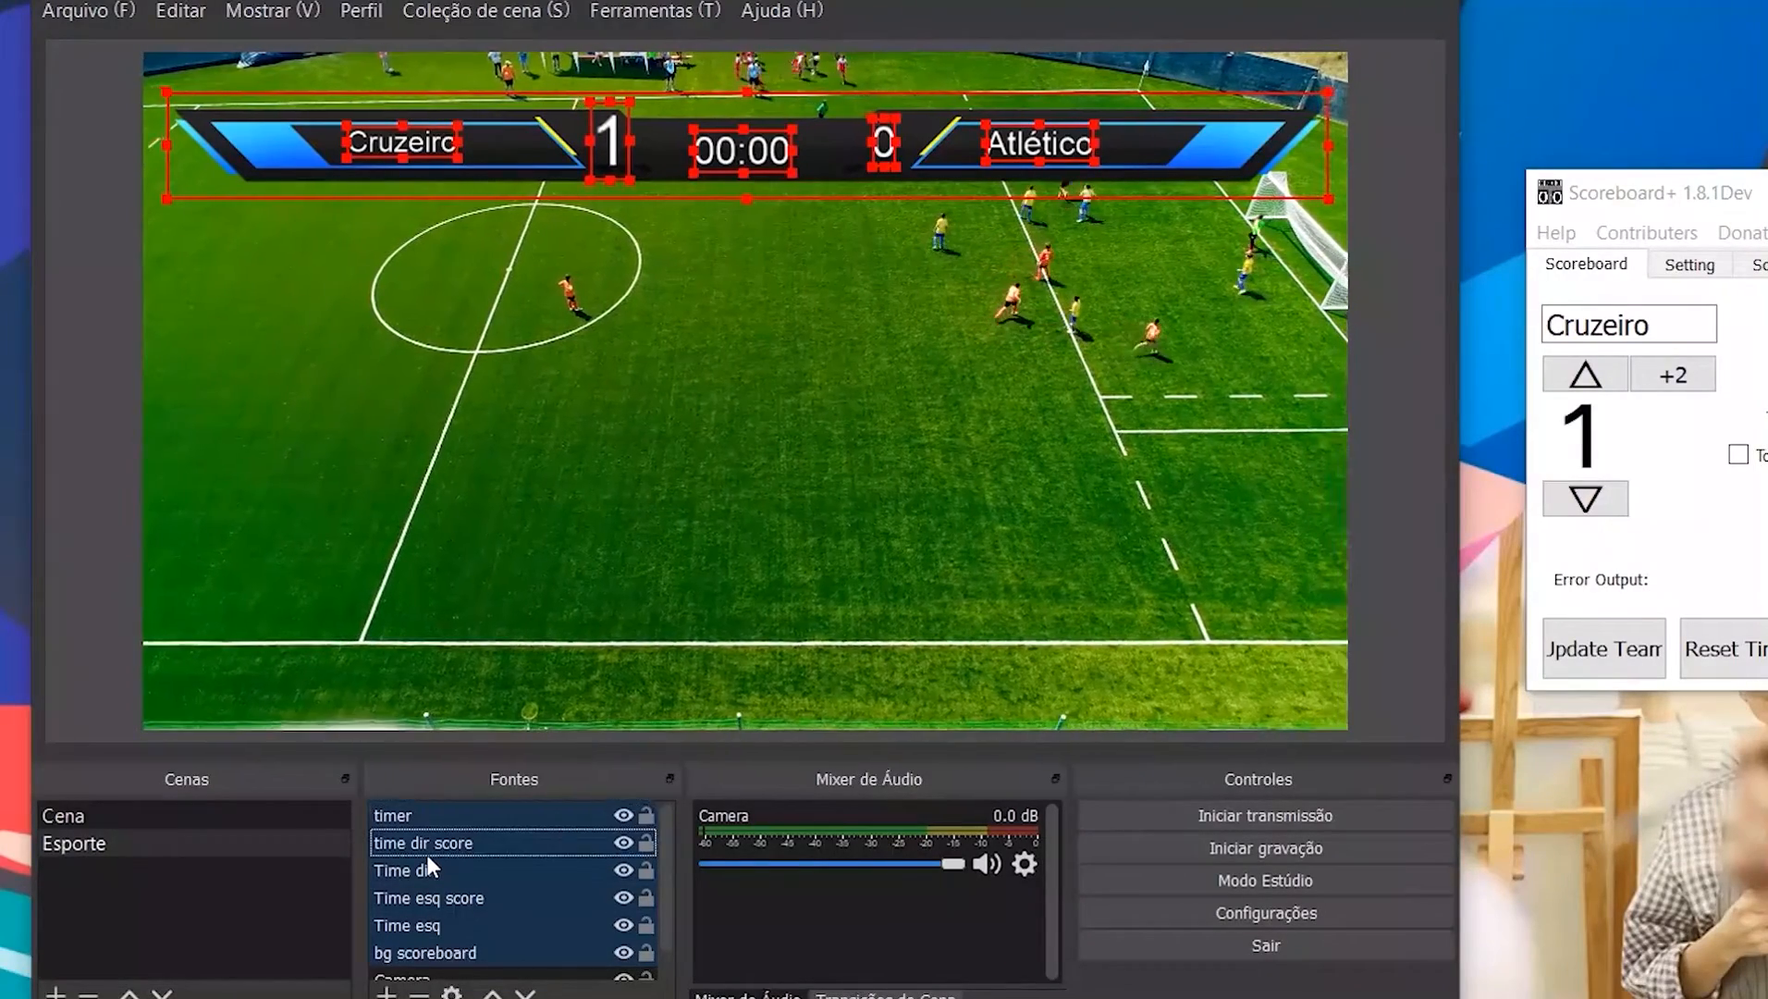
right_click(427, 855)
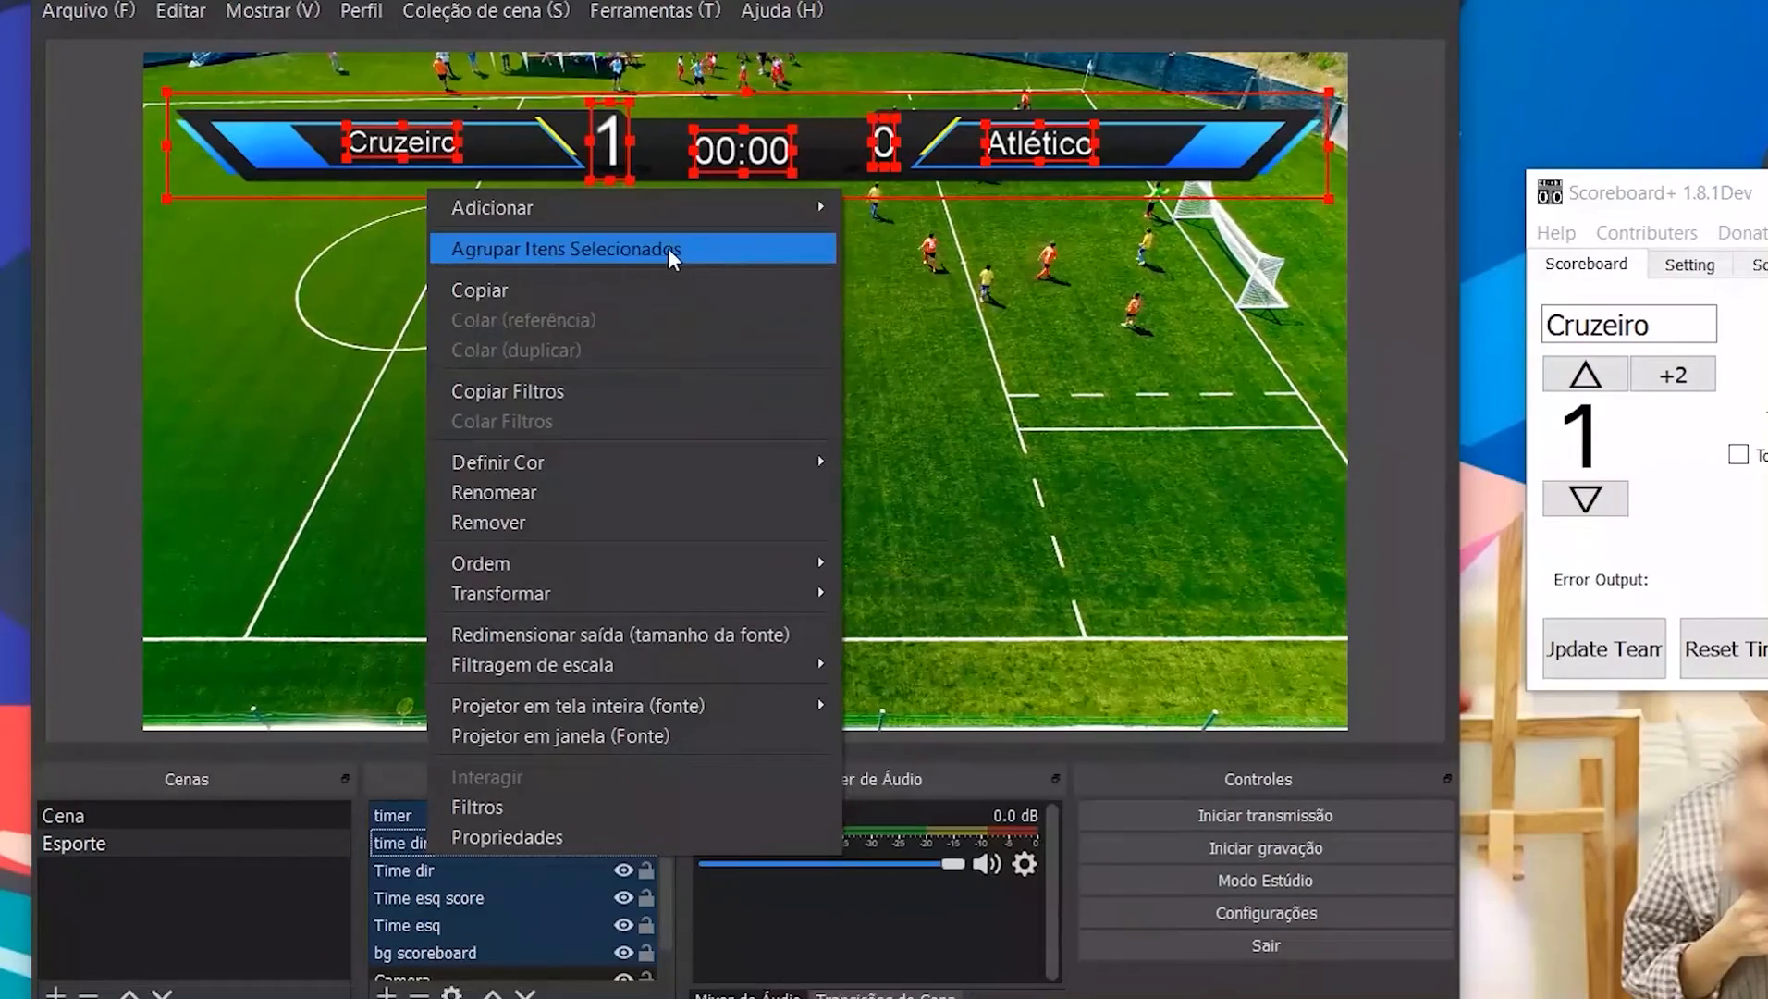
left_click(659, 249)
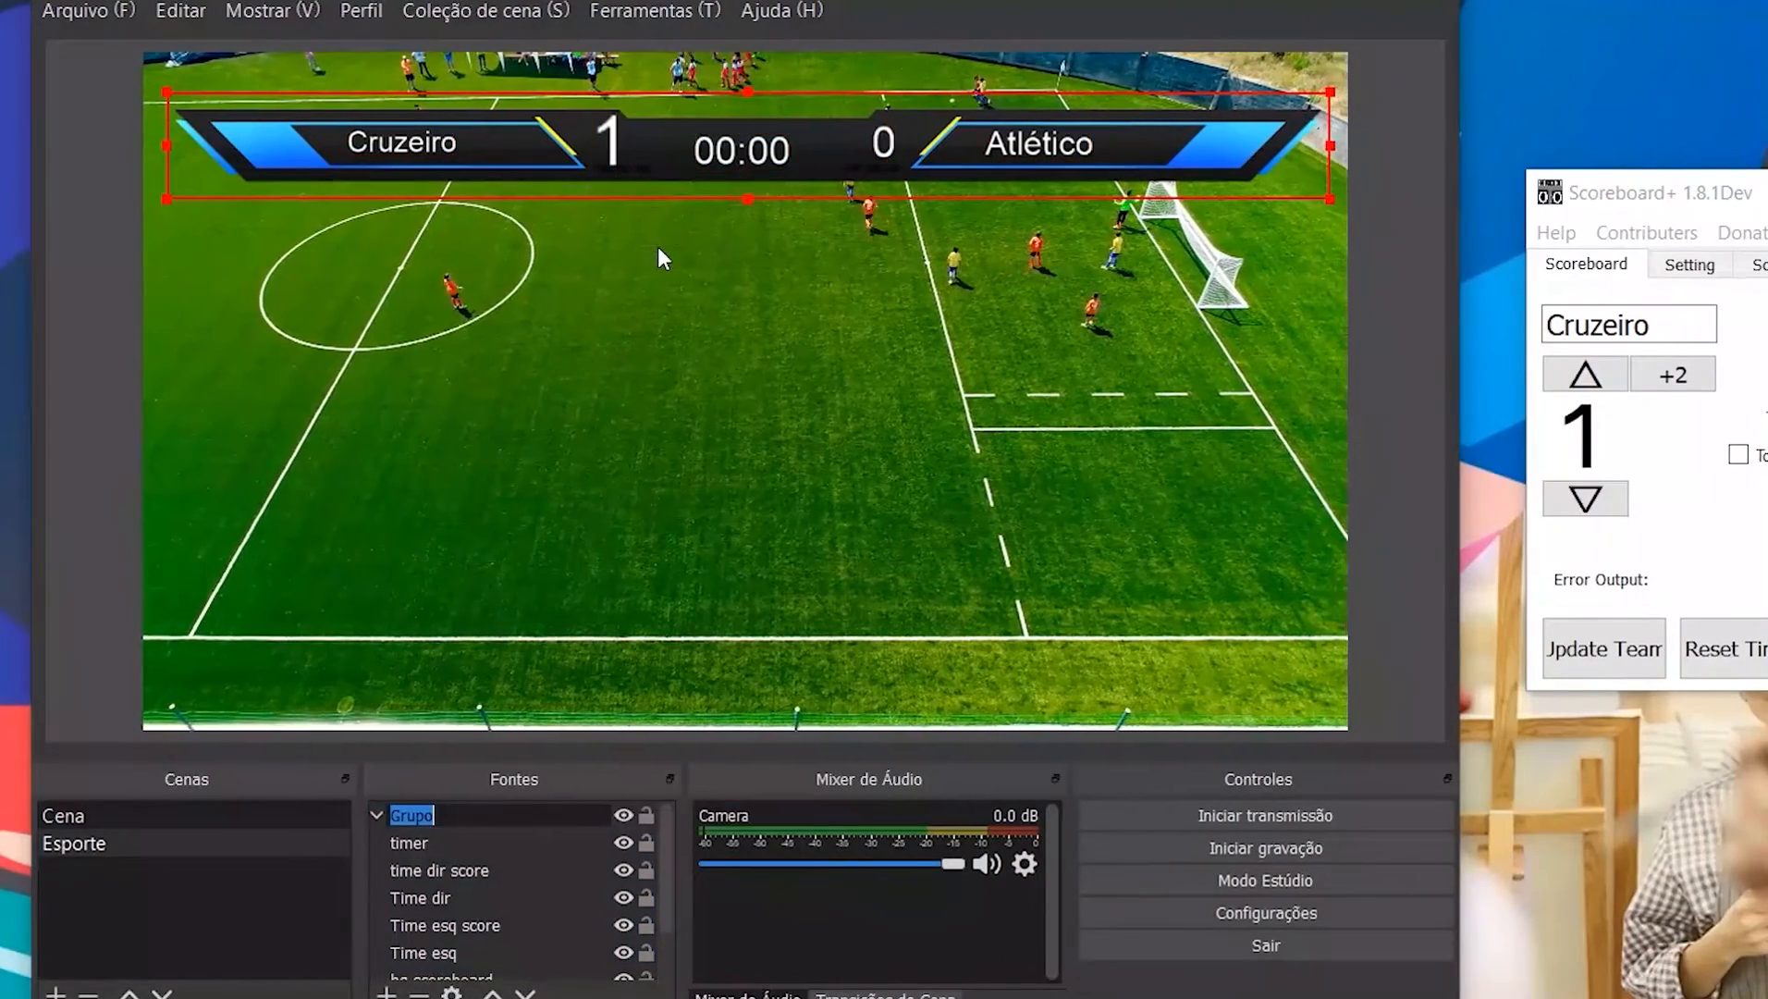
Step: Name the new source group ScoreBoard and collapse it
type("Score")
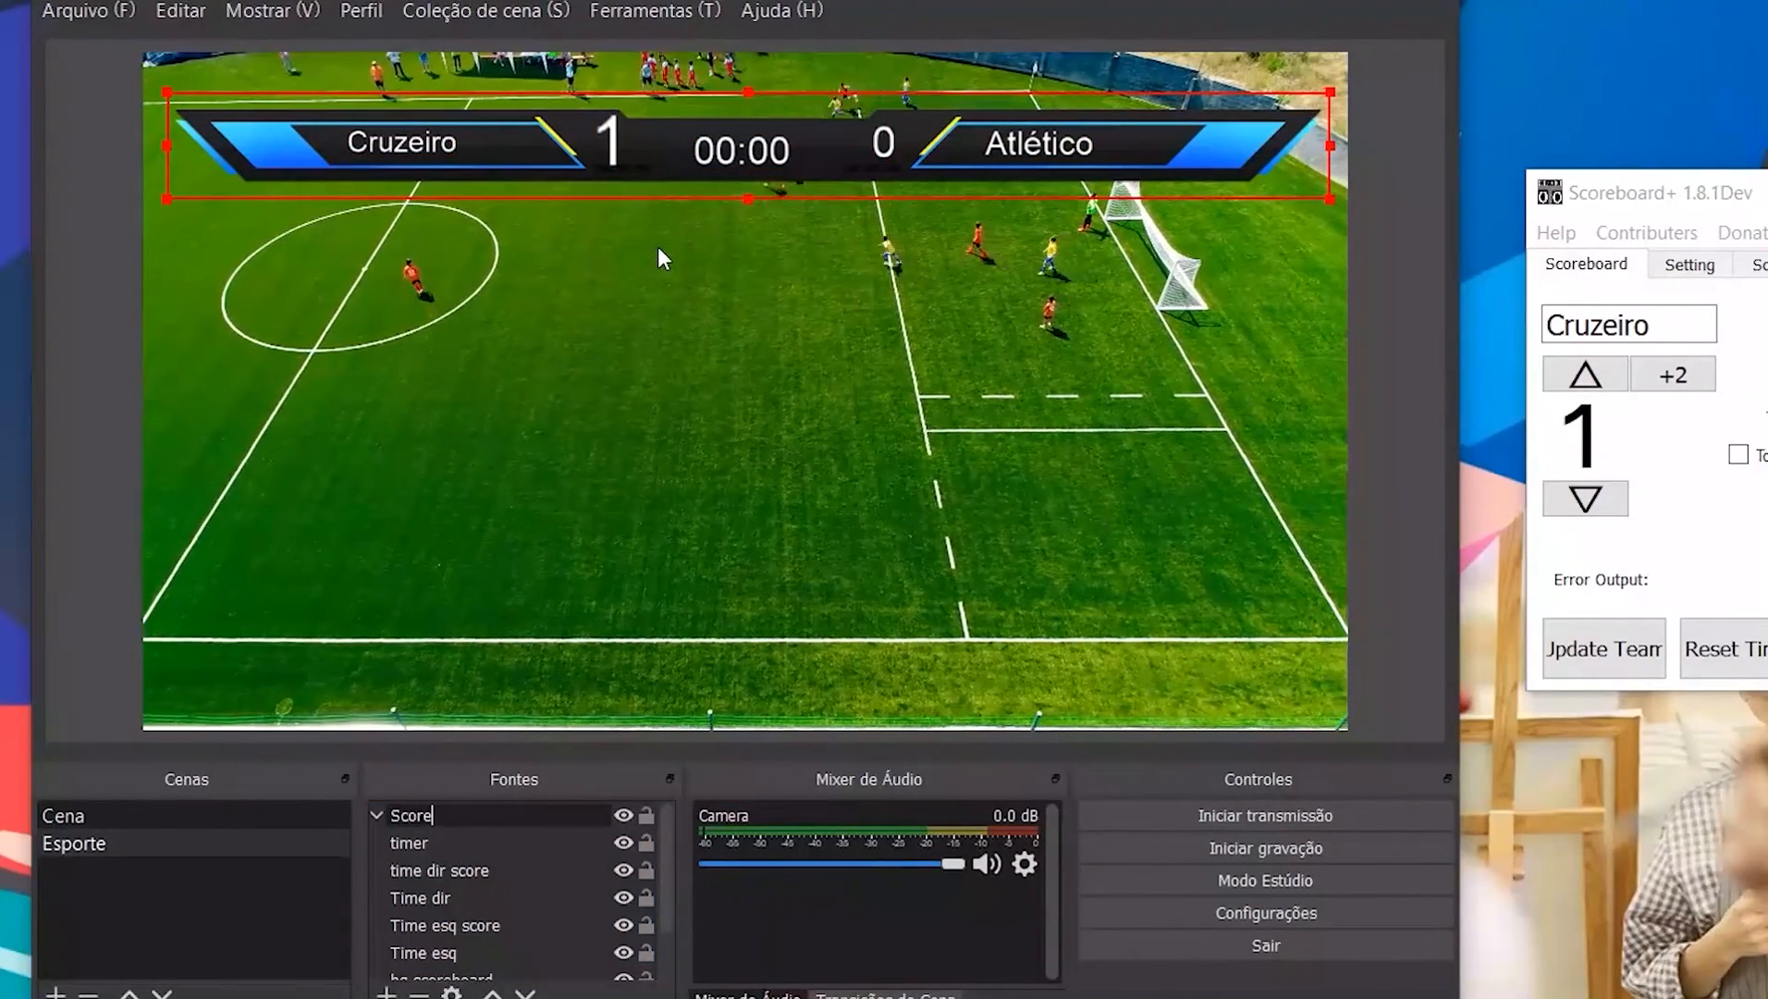
key("Return")
type("B")
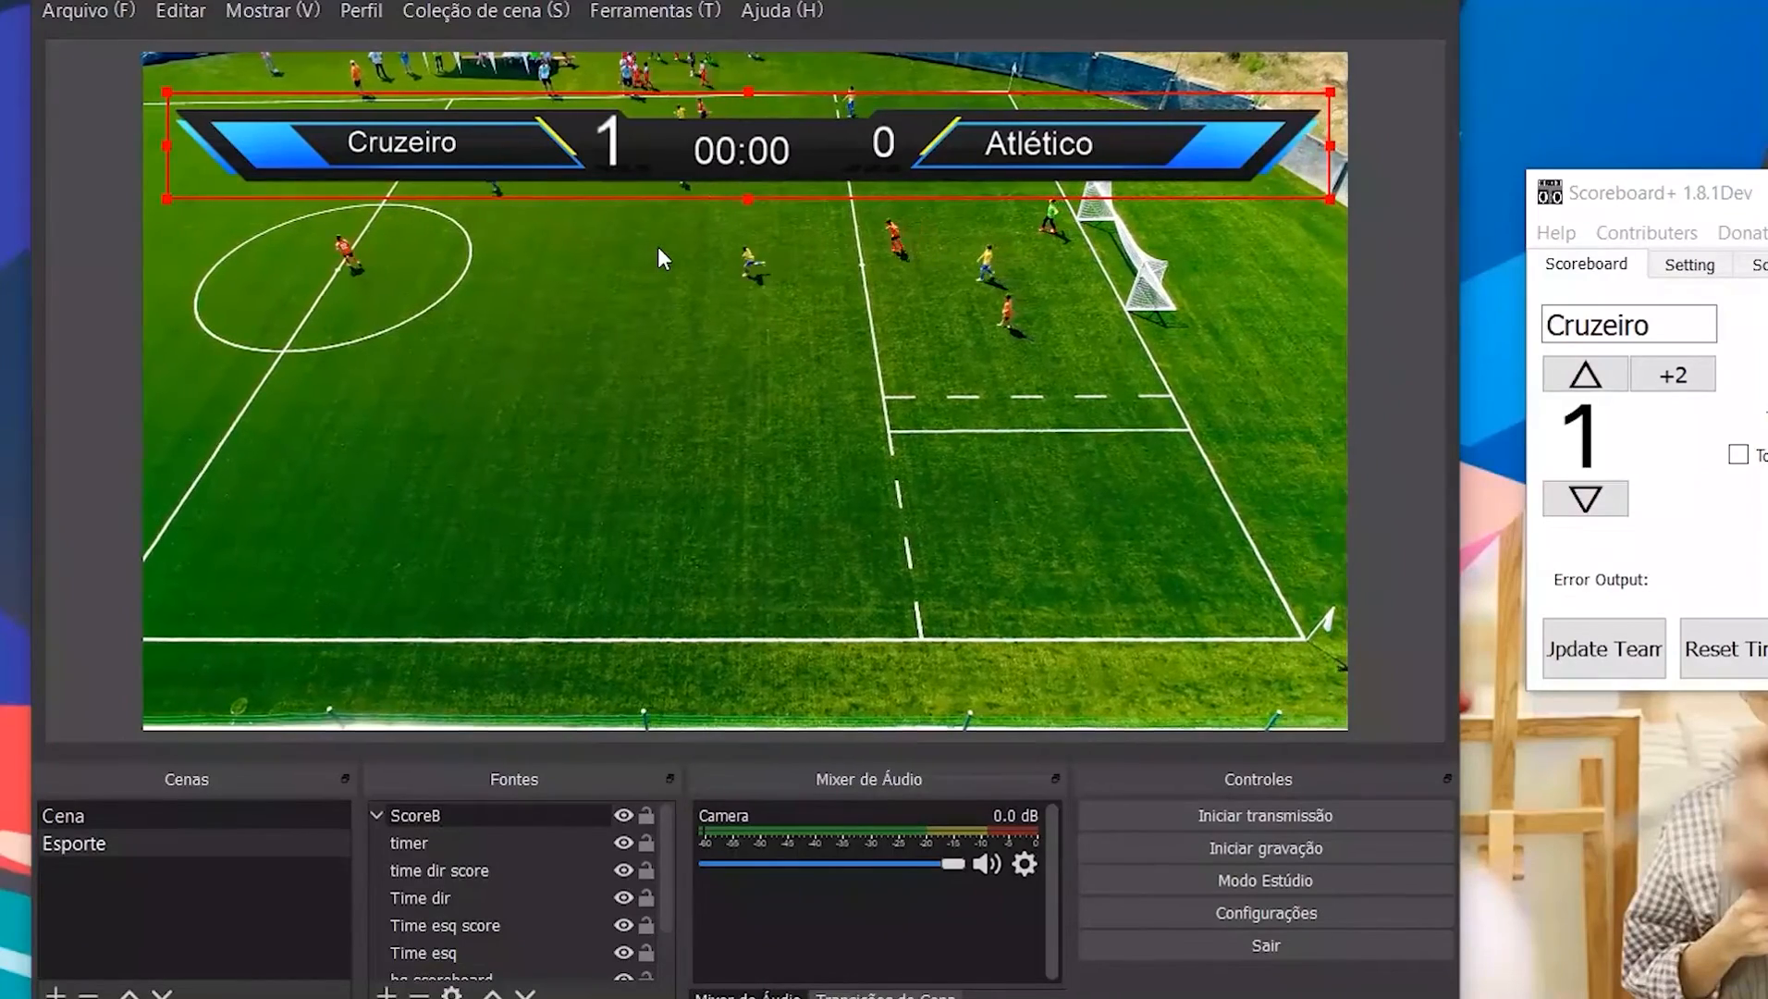
type("oard")
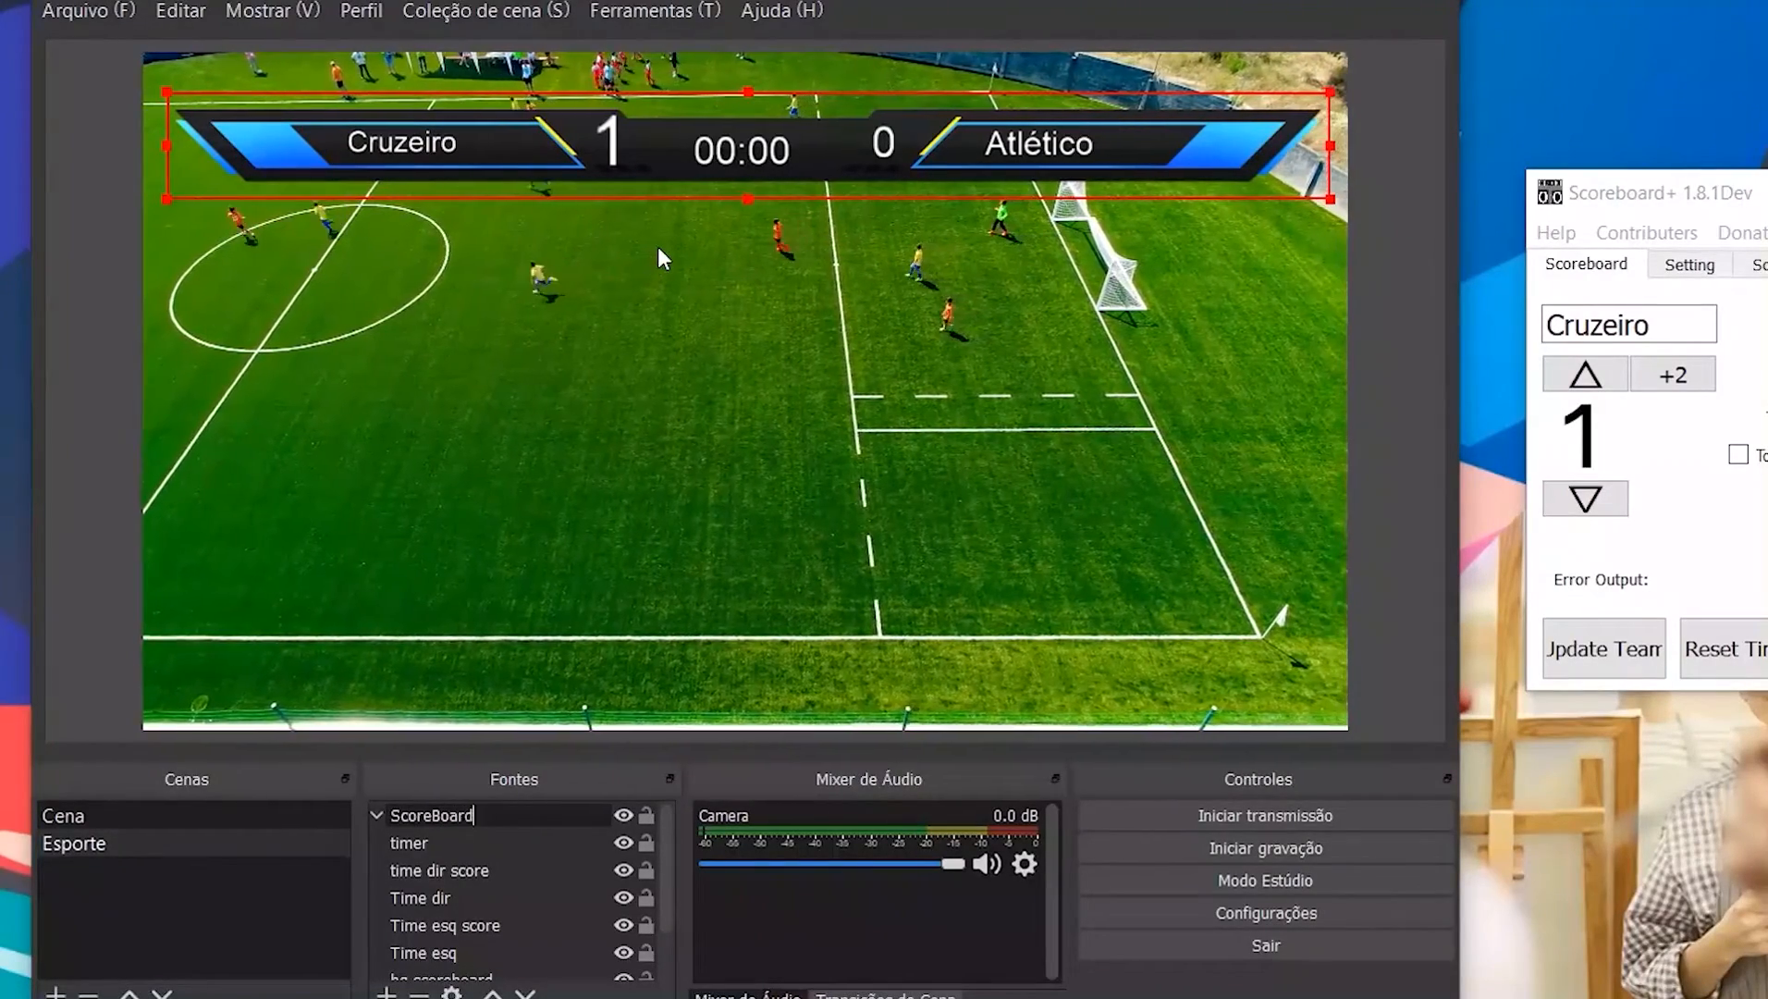
key("Return")
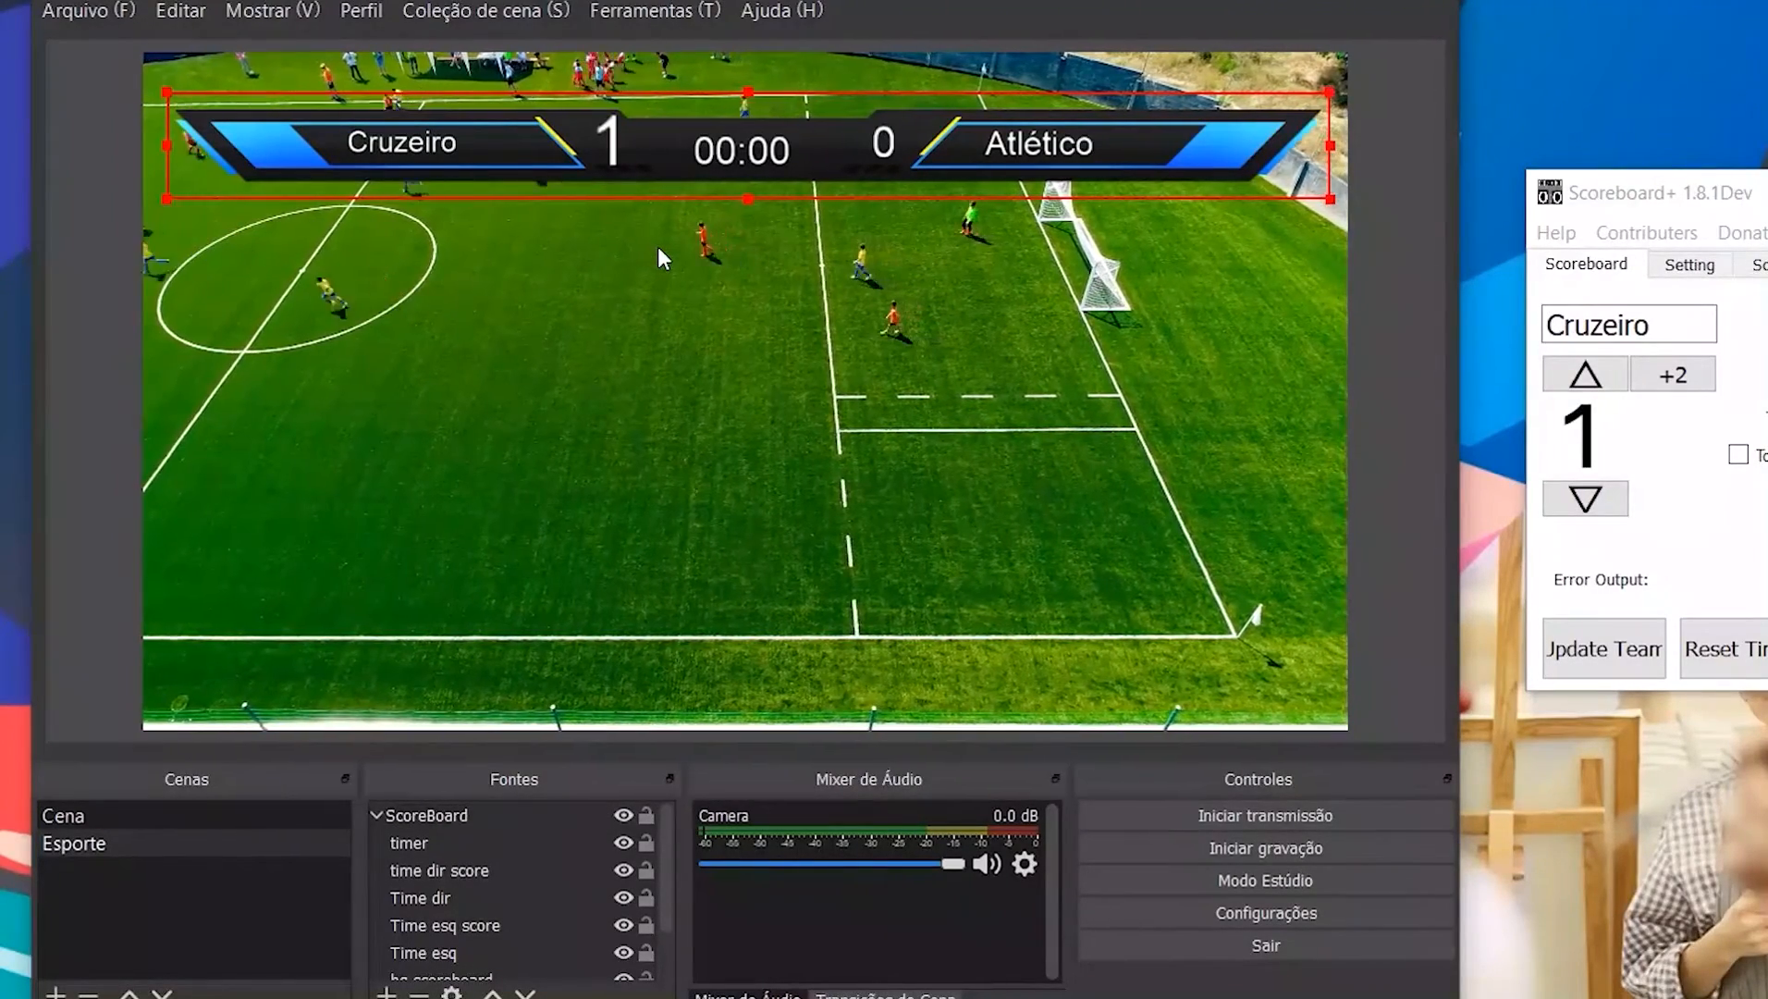
left_click(377, 813)
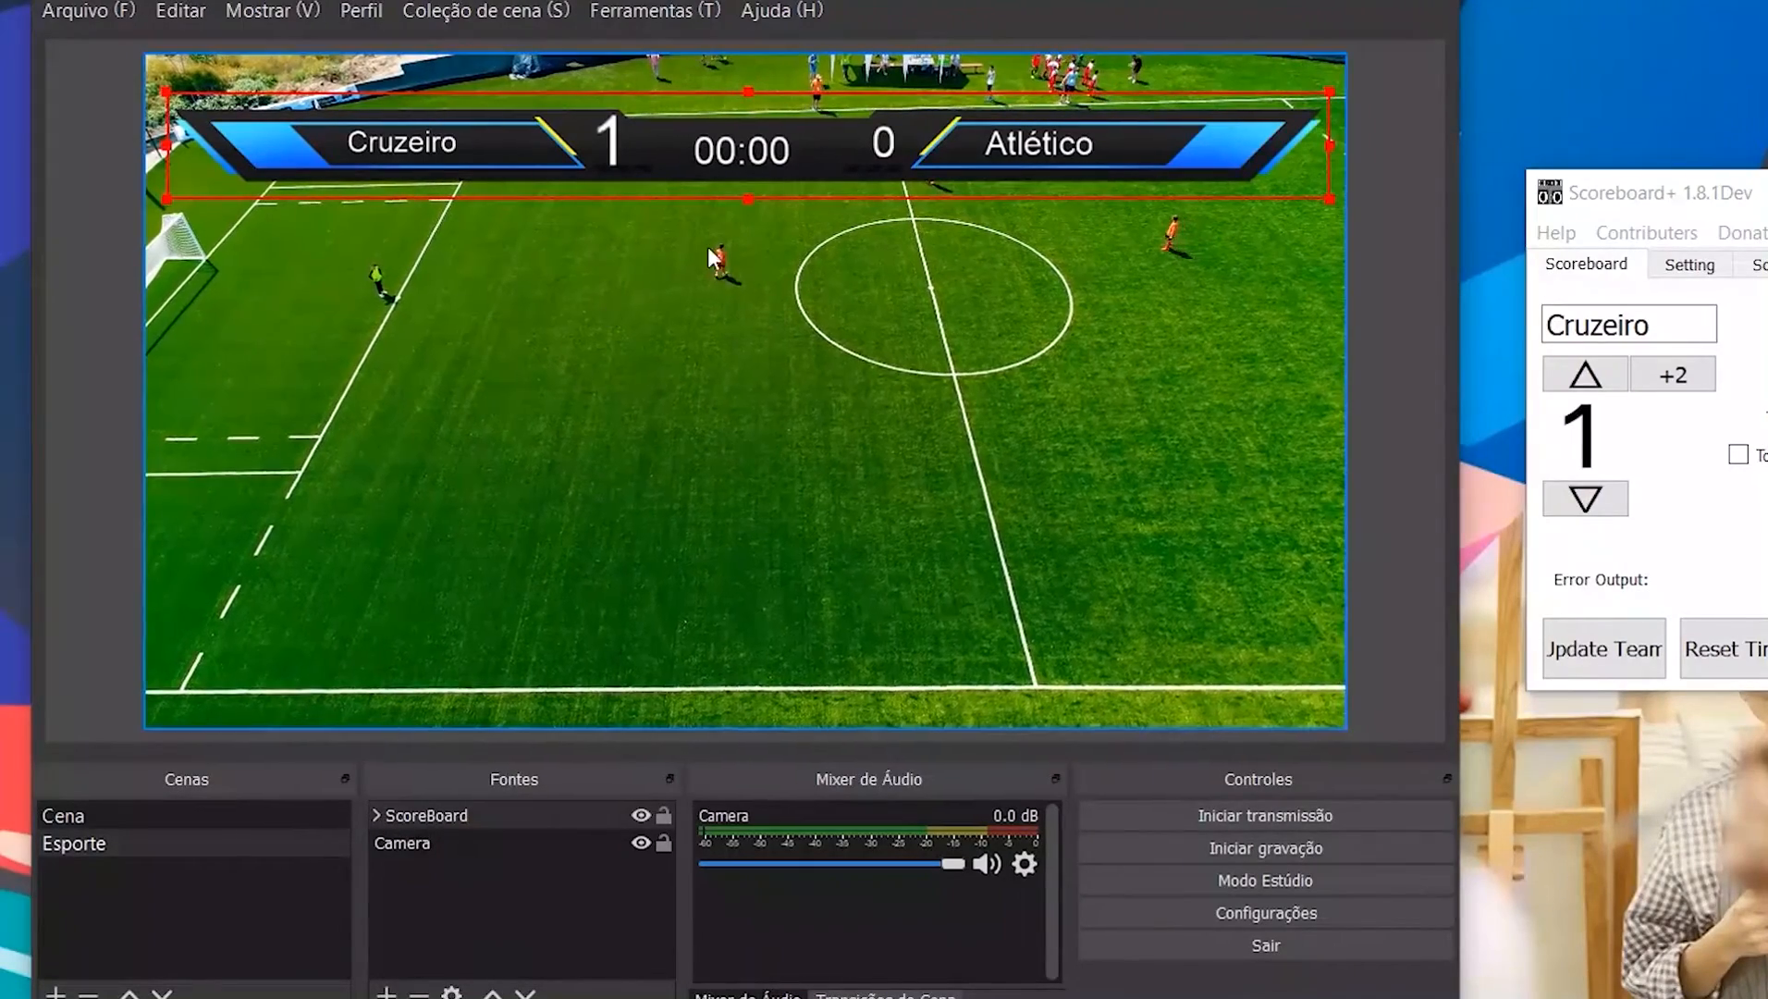
Step: Shift the Camera video slightly down and right, and move the whole ScoreBoard group up and right
left_click(701, 347)
mouse_move(714, 162)
left_mouse_down()
mouse_move(692, 176)
mouse_move(713, 168)
left_mouse_up()
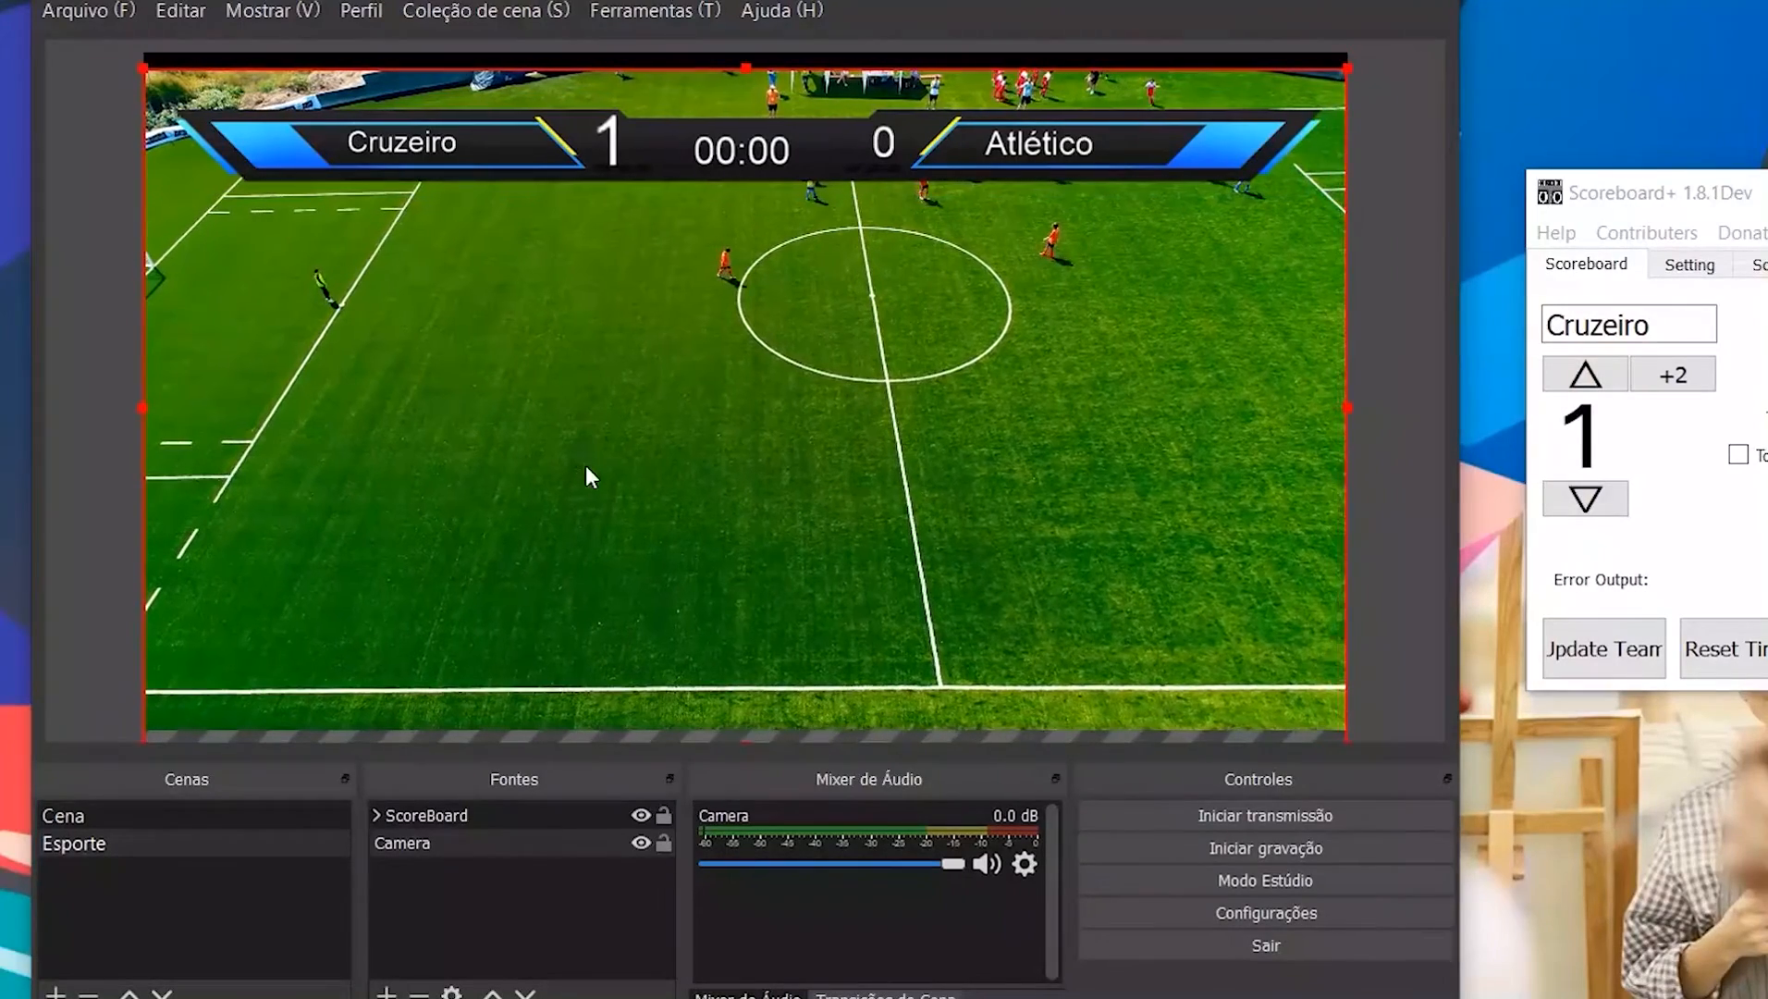
left_click_drag(520, 167, 533, 163)
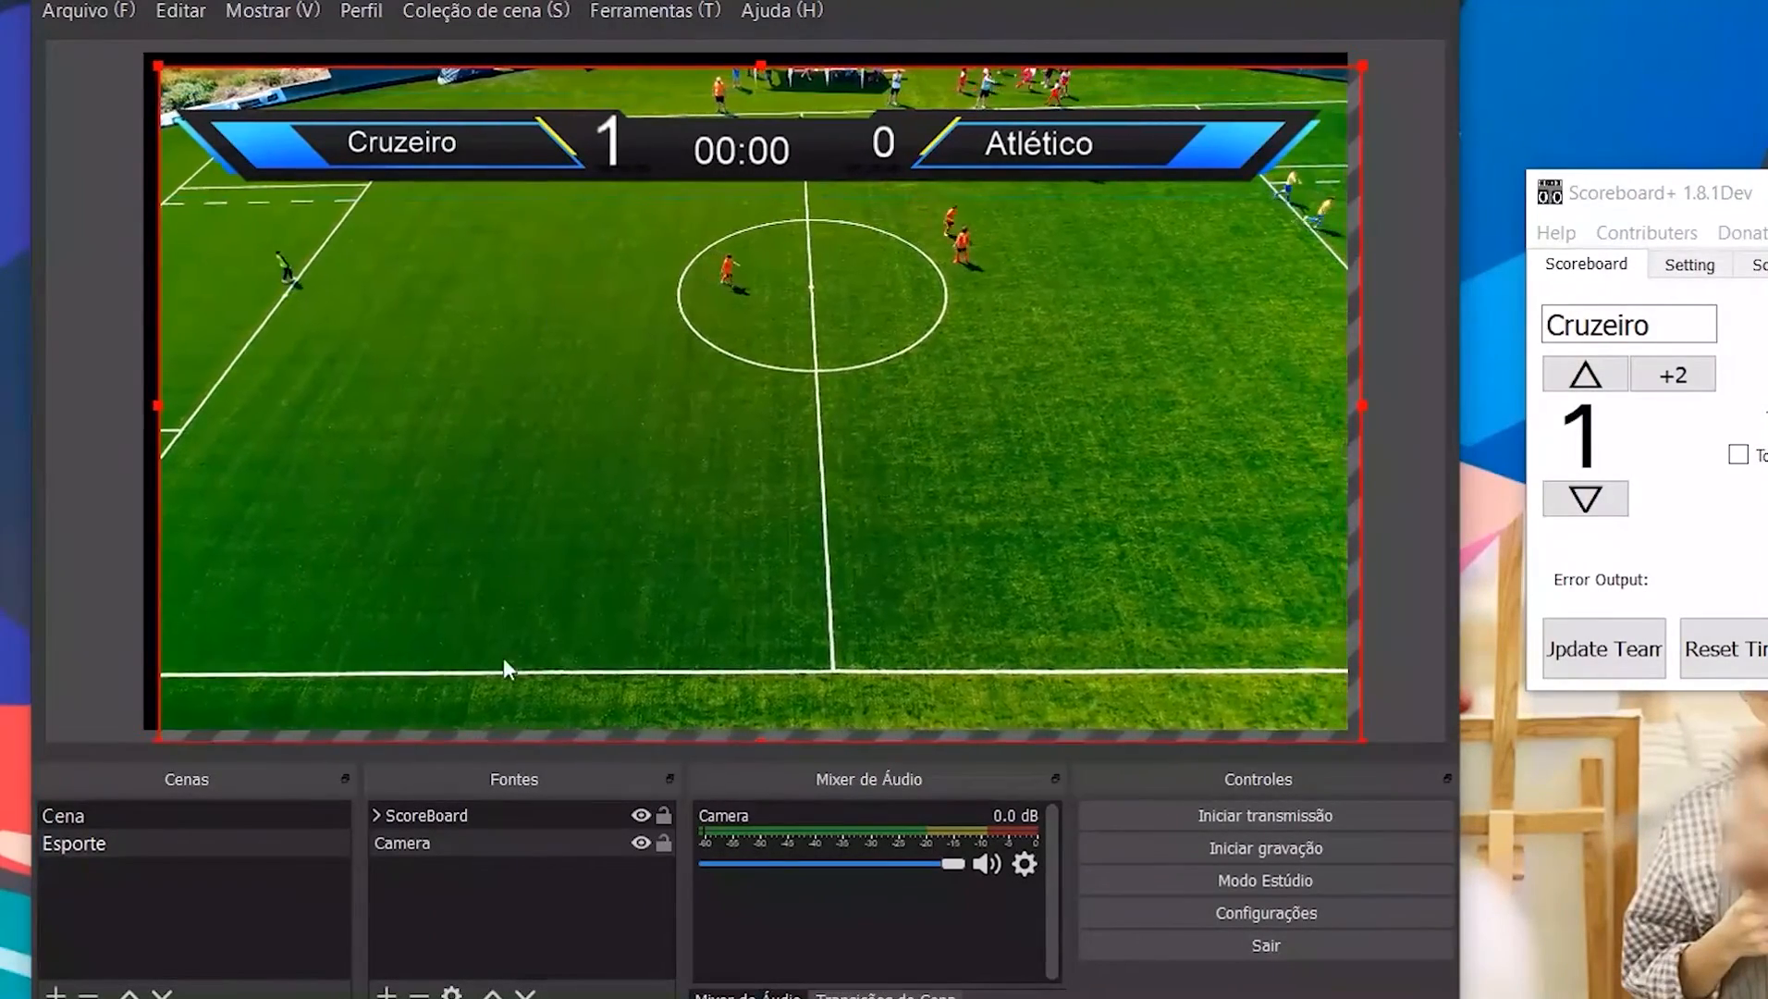
left_click(434, 815)
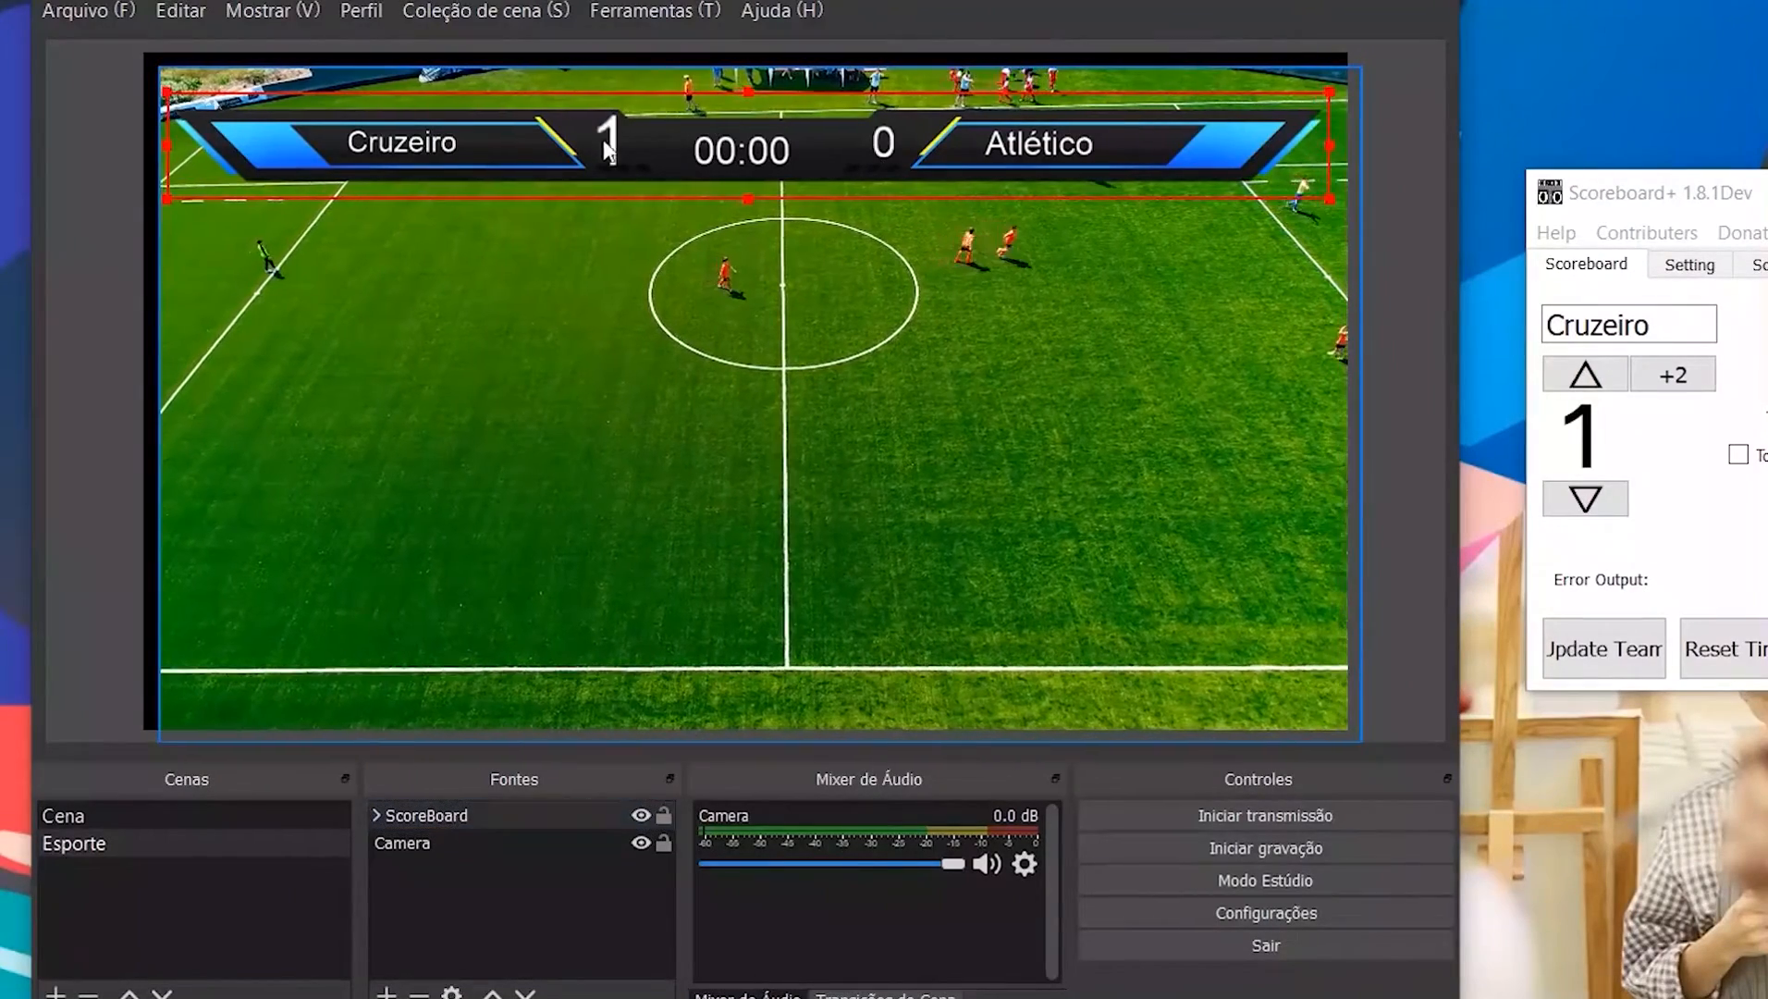
mouse_move(602, 140)
left_mouse_down()
mouse_move(643, 143)
mouse_move(599, 145)
mouse_move(621, 118)
left_mouse_up()
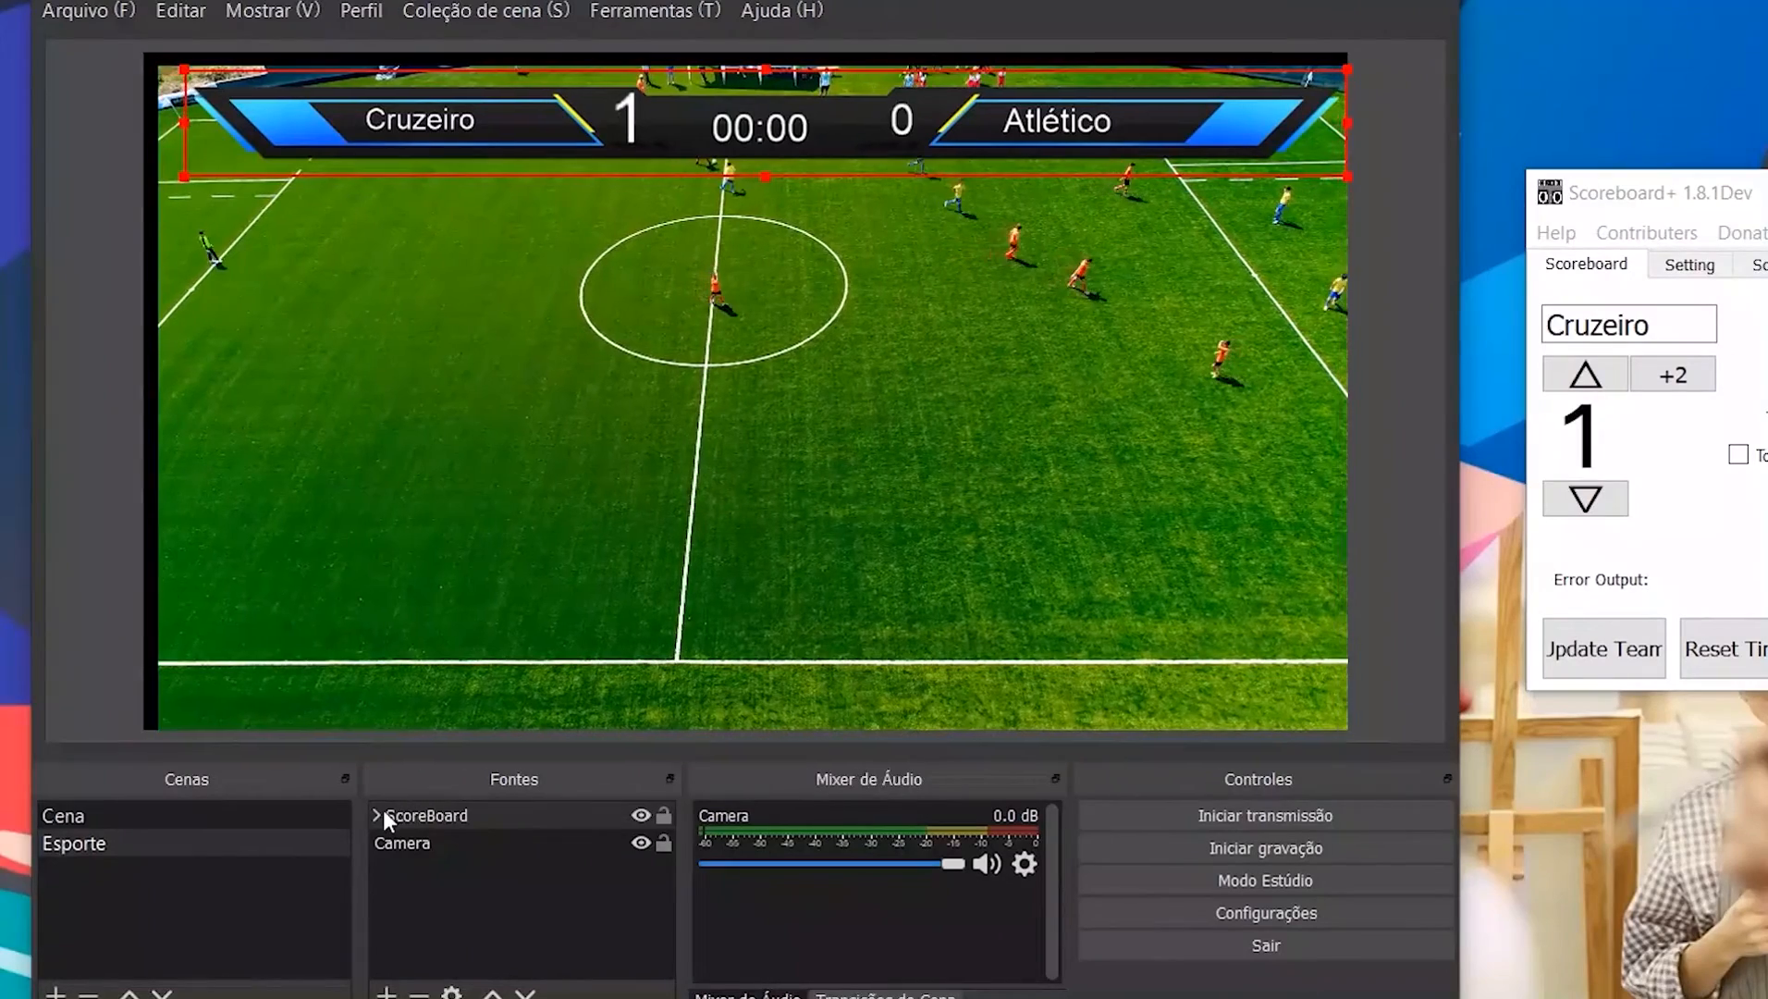
Step: Expand the ScoreBoard group and individually select the Time esq score and time dir score texts inside it
left_click(378, 815)
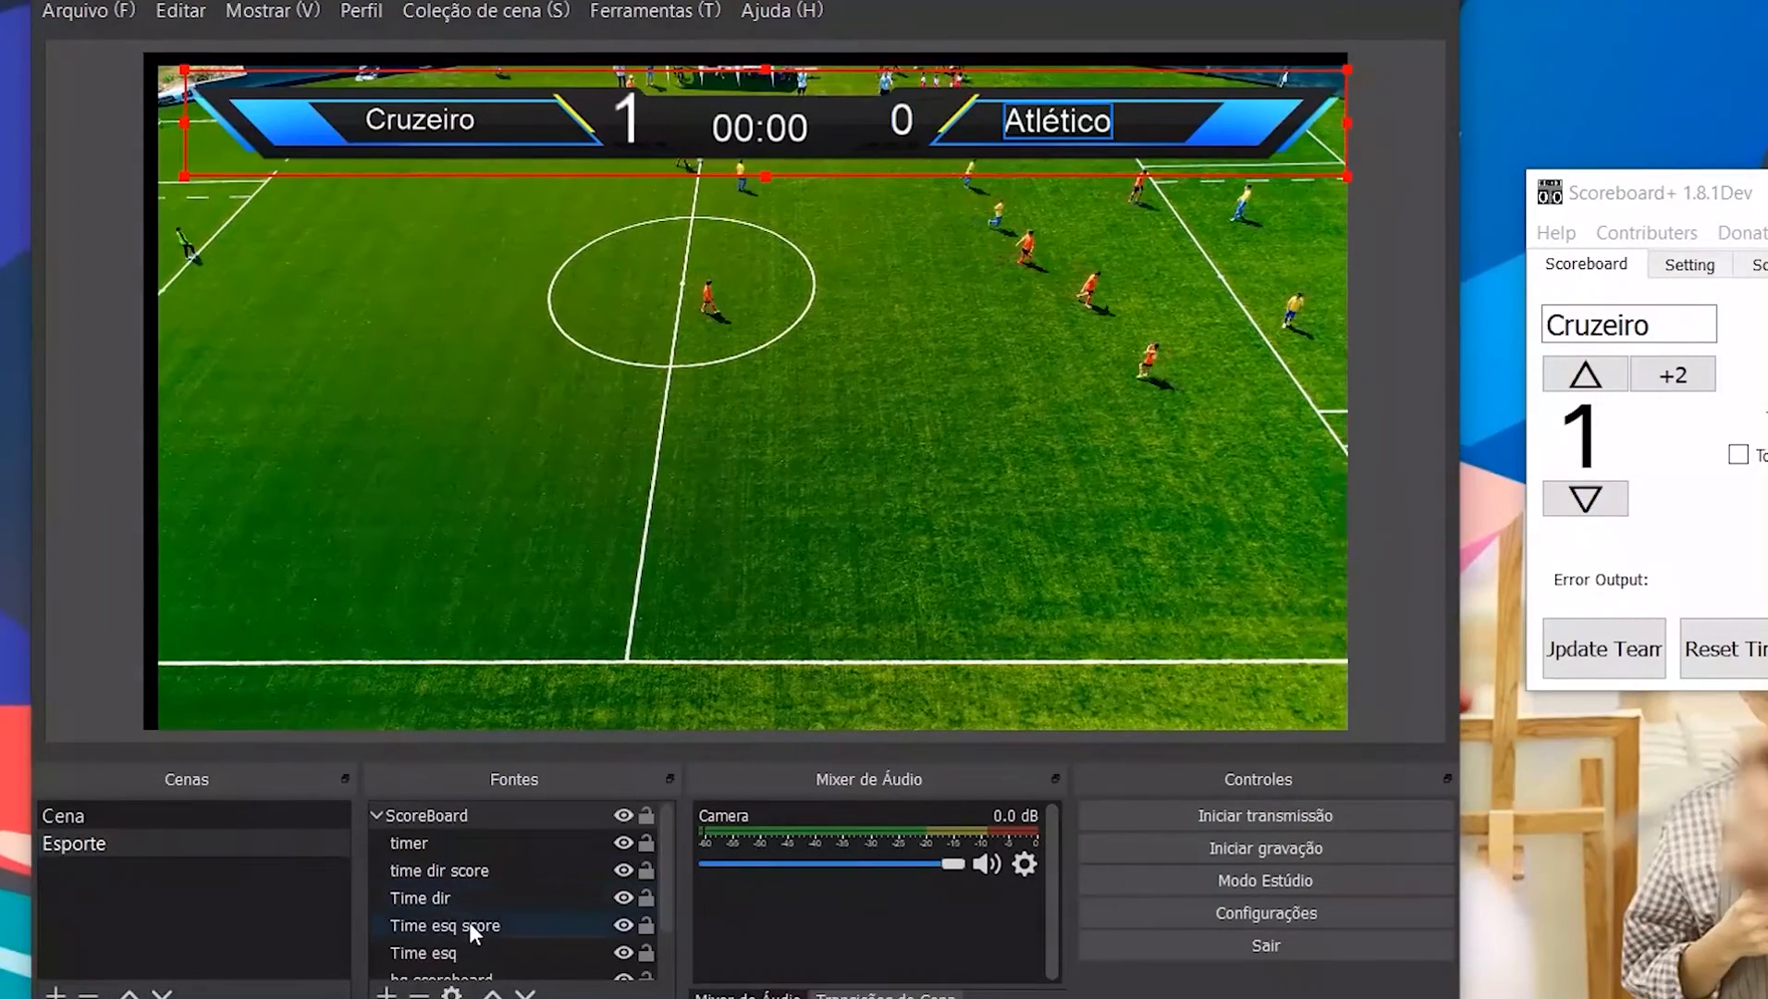
scroll(472, 949, "down", 1)
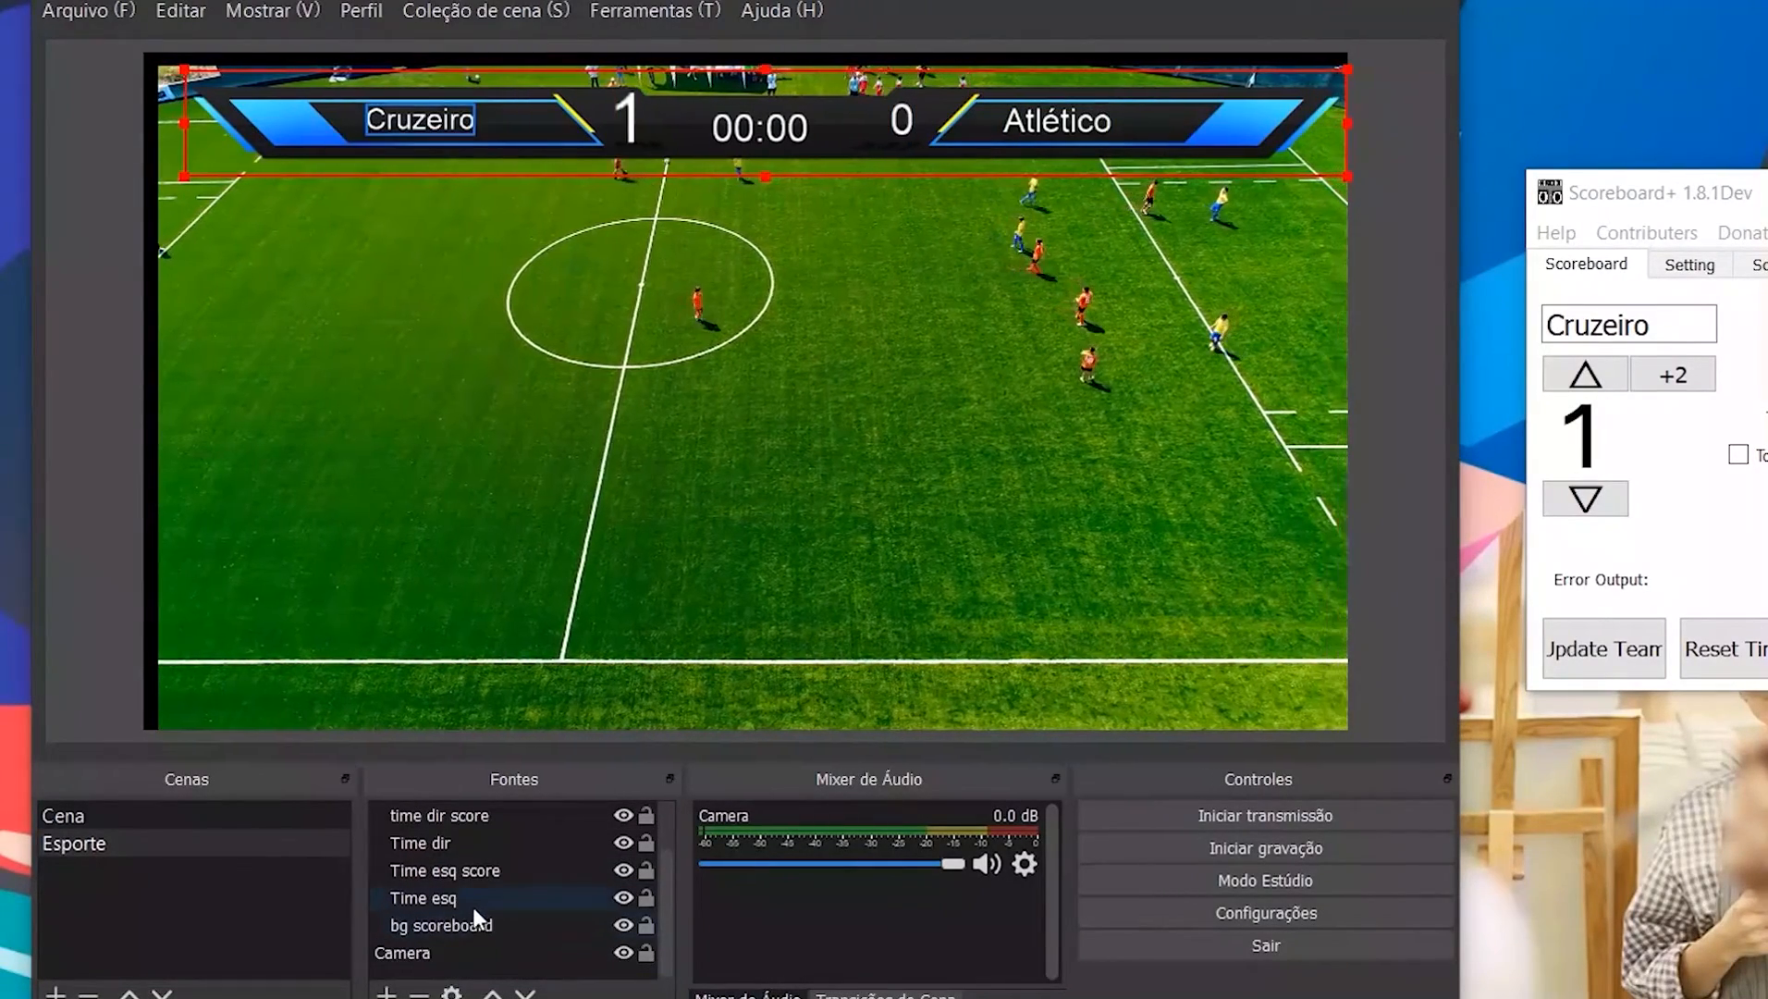
left_click(479, 869)
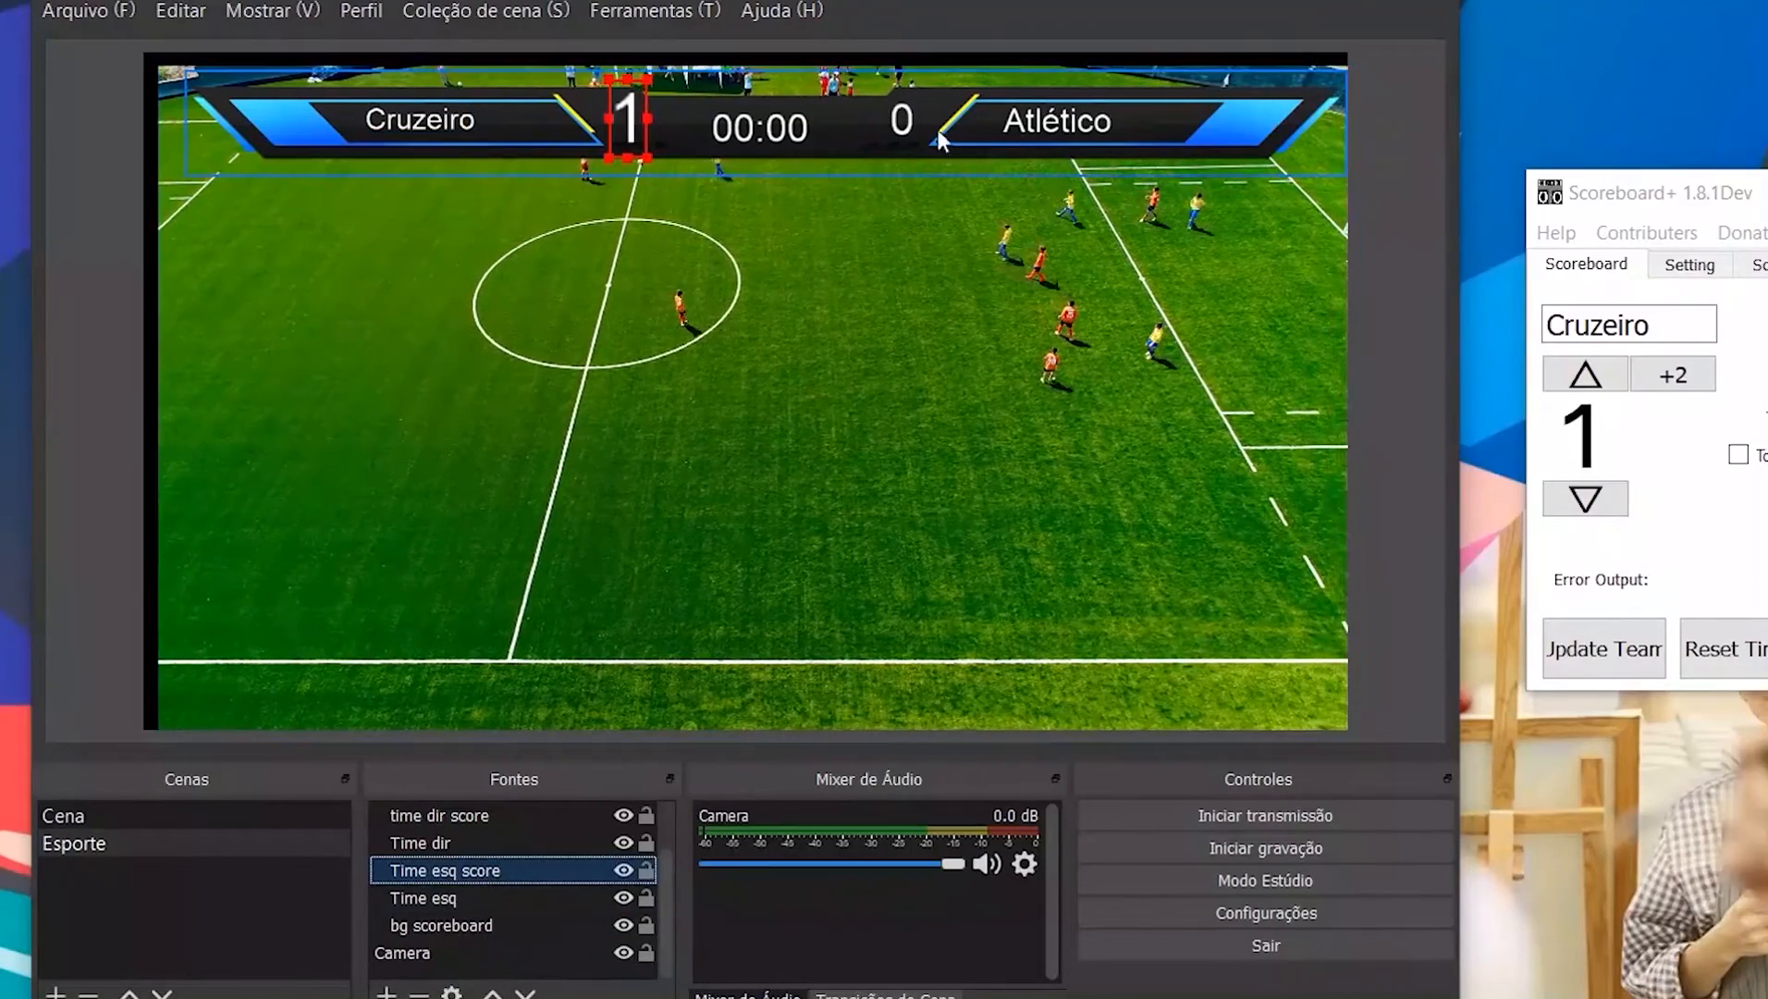
left_click(899, 127)
scroll(479, 850, "up", 1)
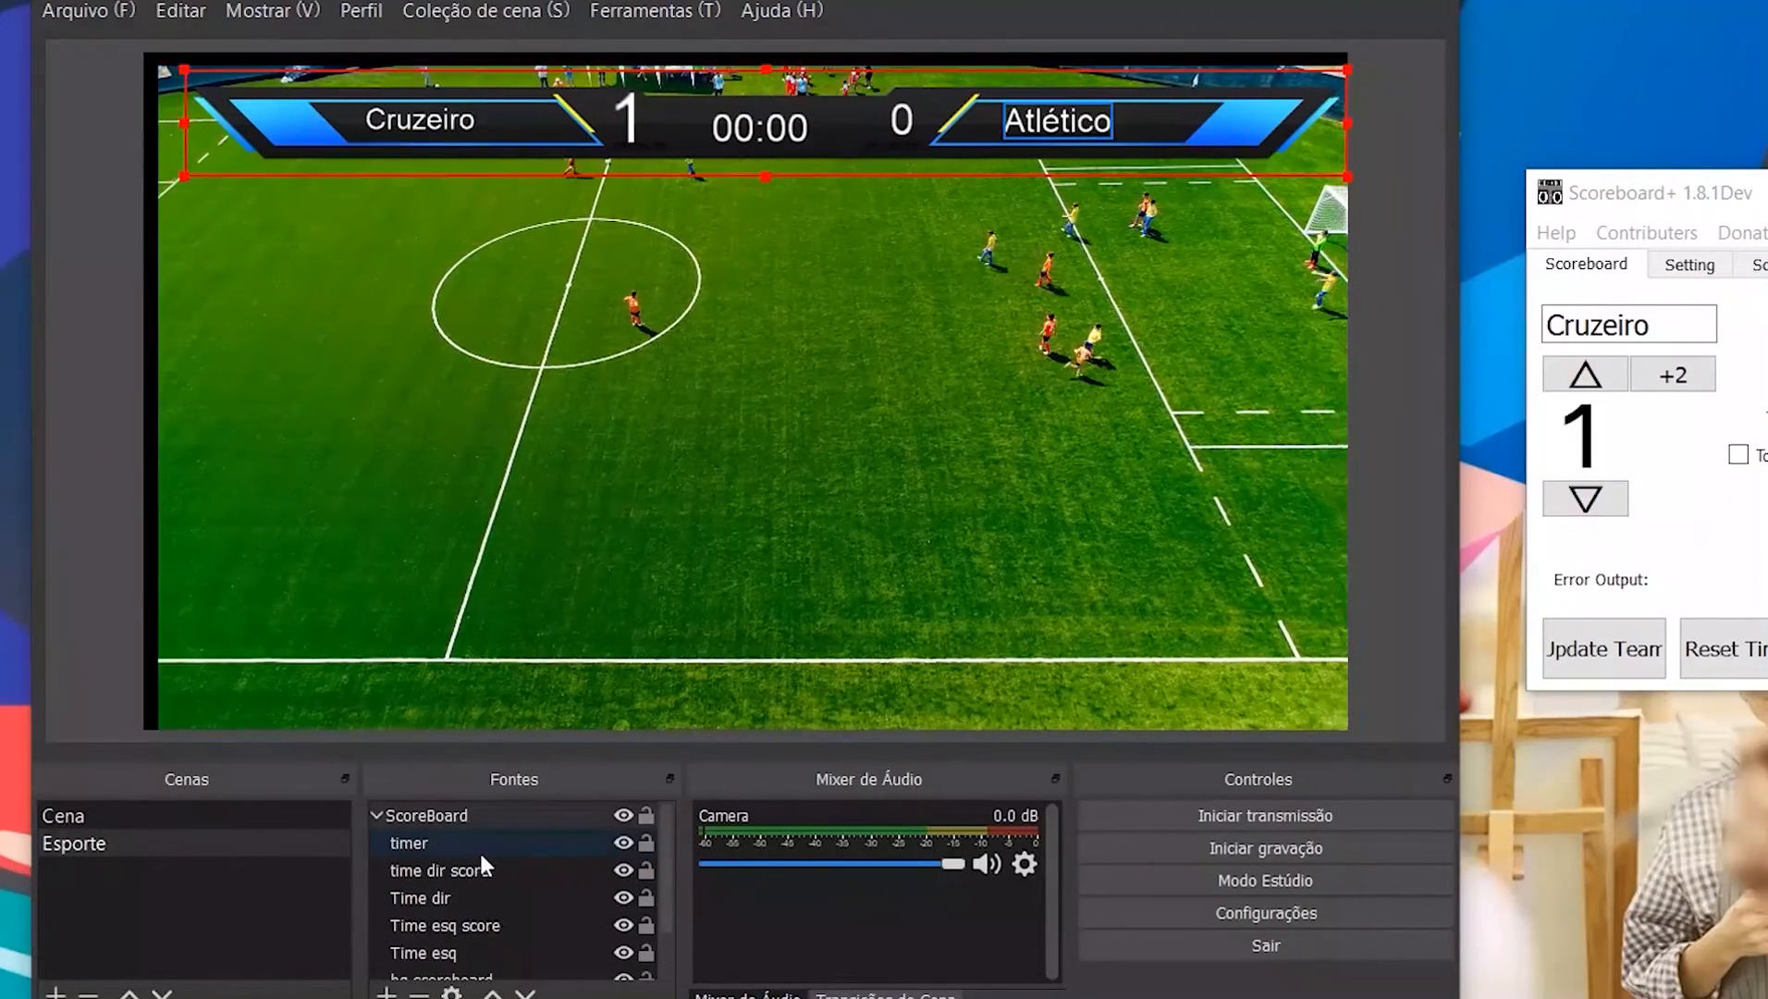
left_click(470, 869)
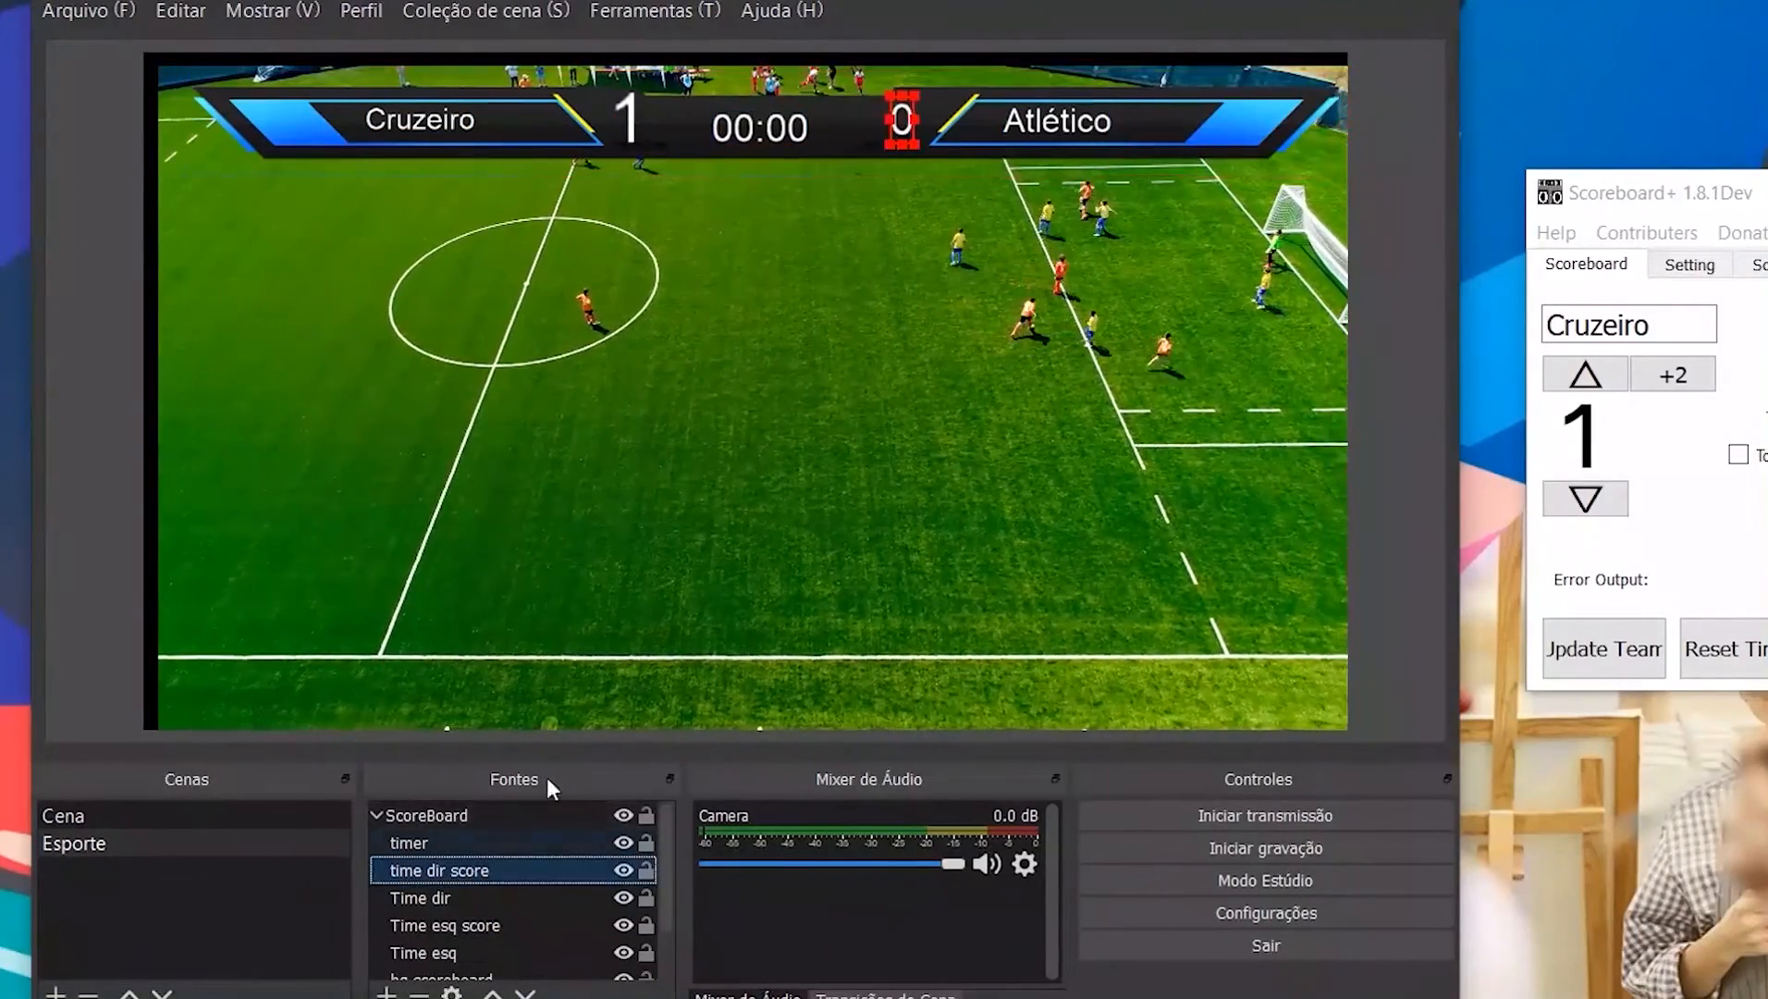
Step: Select the Camera video in the preview, and raise Cruzeiro's score to 2 in Scoreboard+
left_click(910, 144)
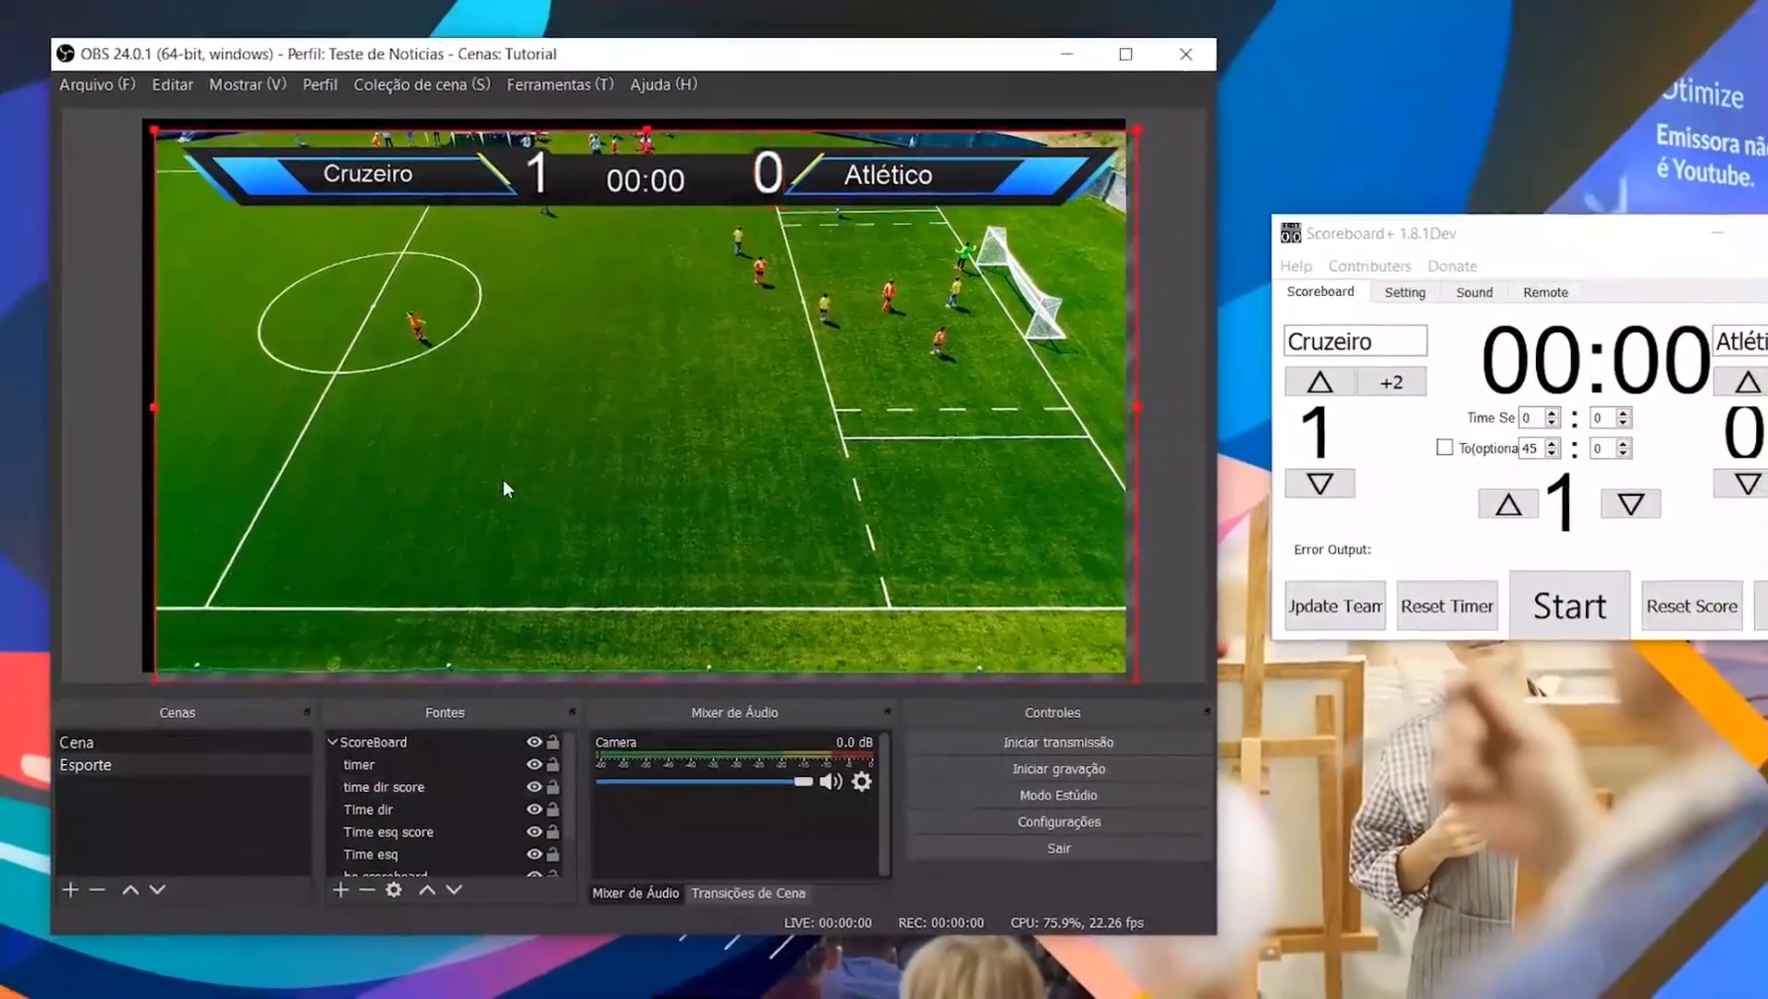
left_click(518, 488)
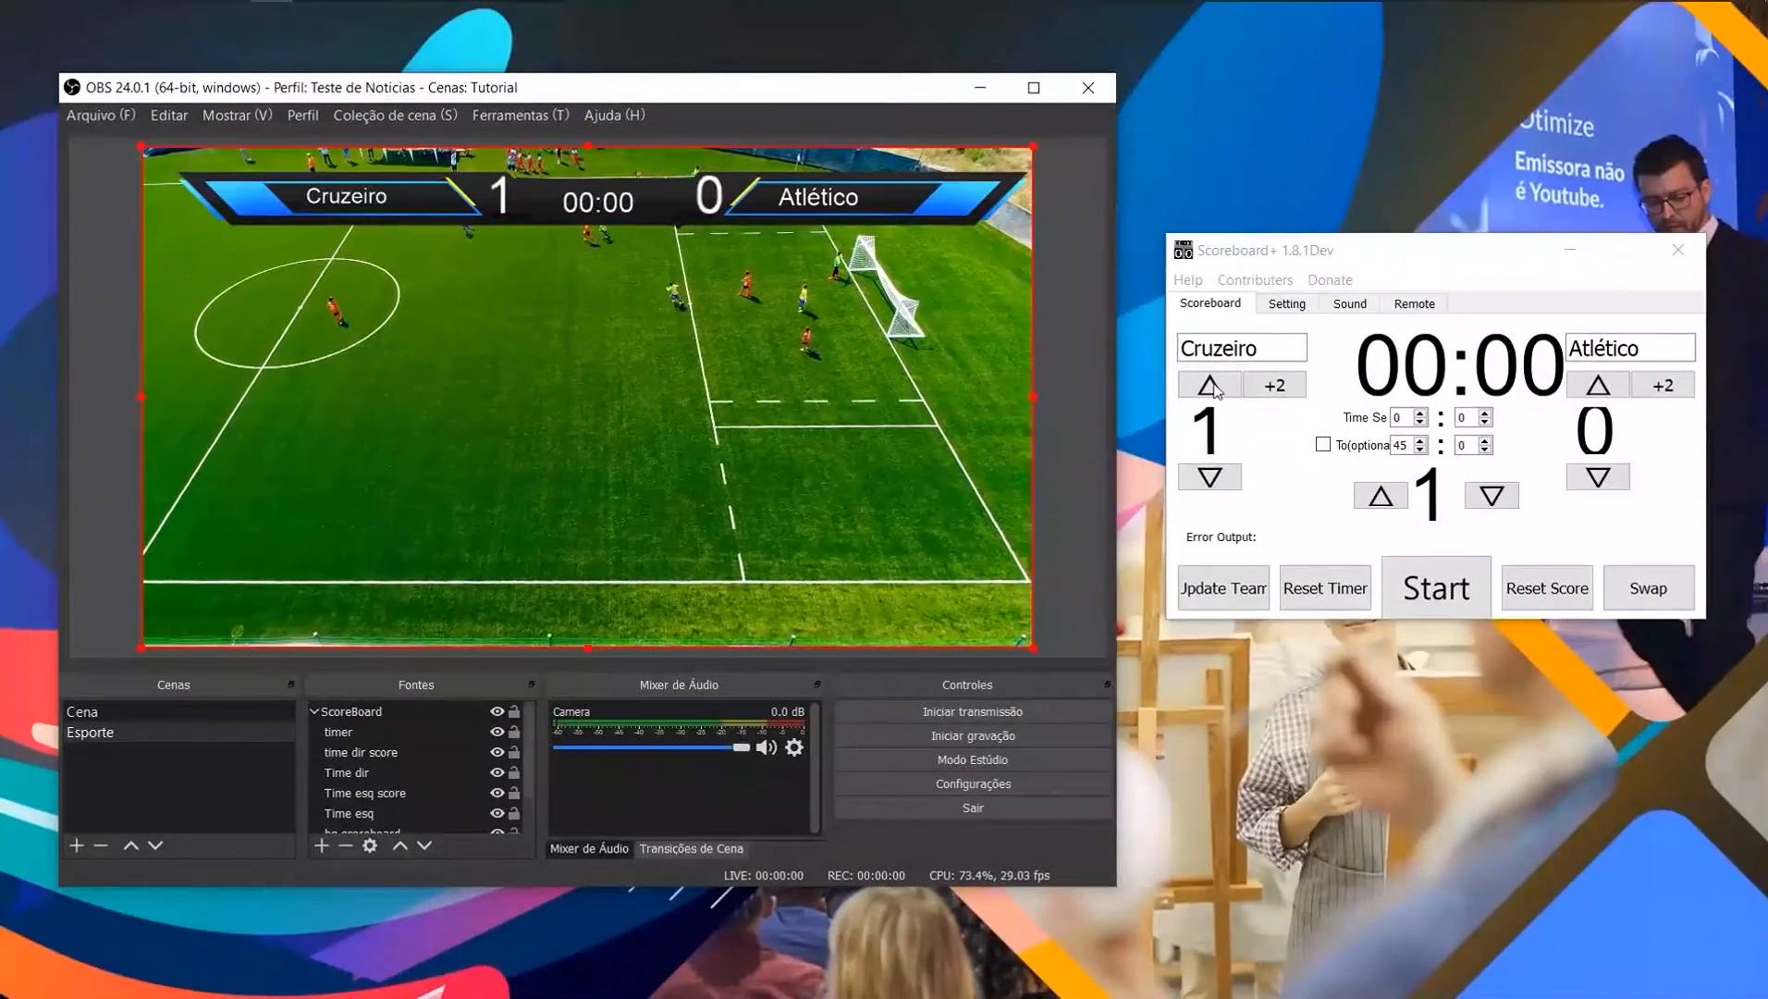
left_click(1210, 385)
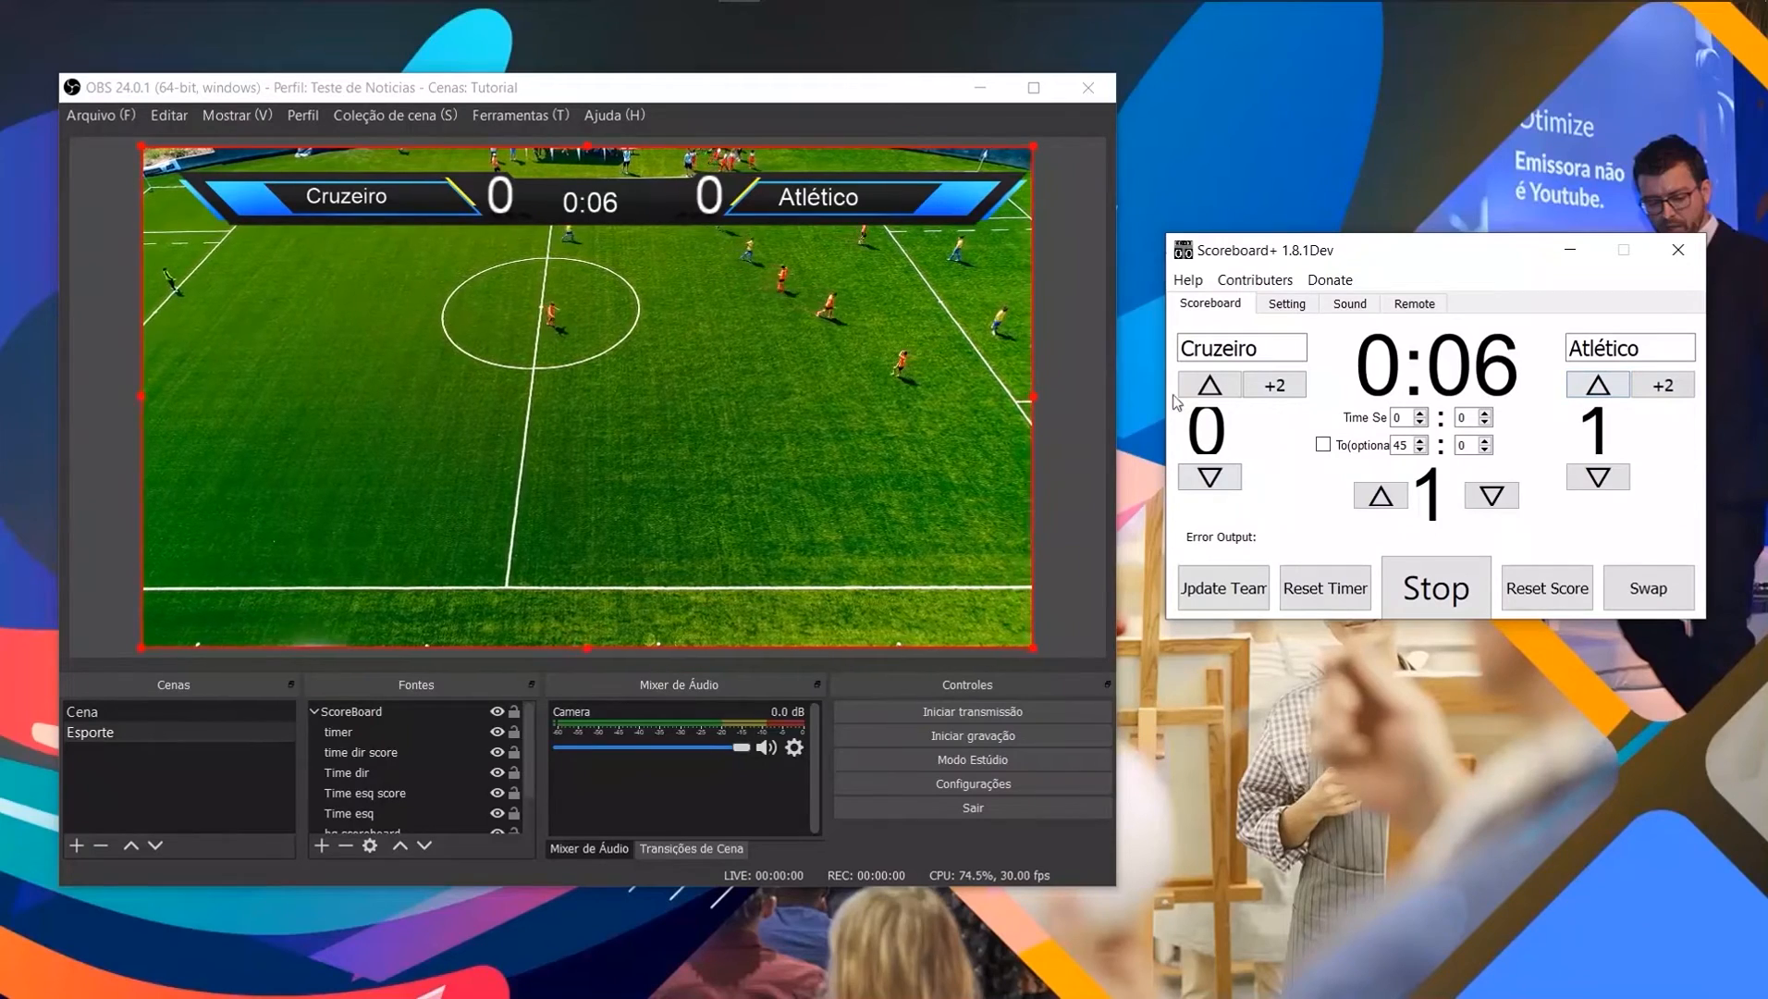
left_click(1209, 384)
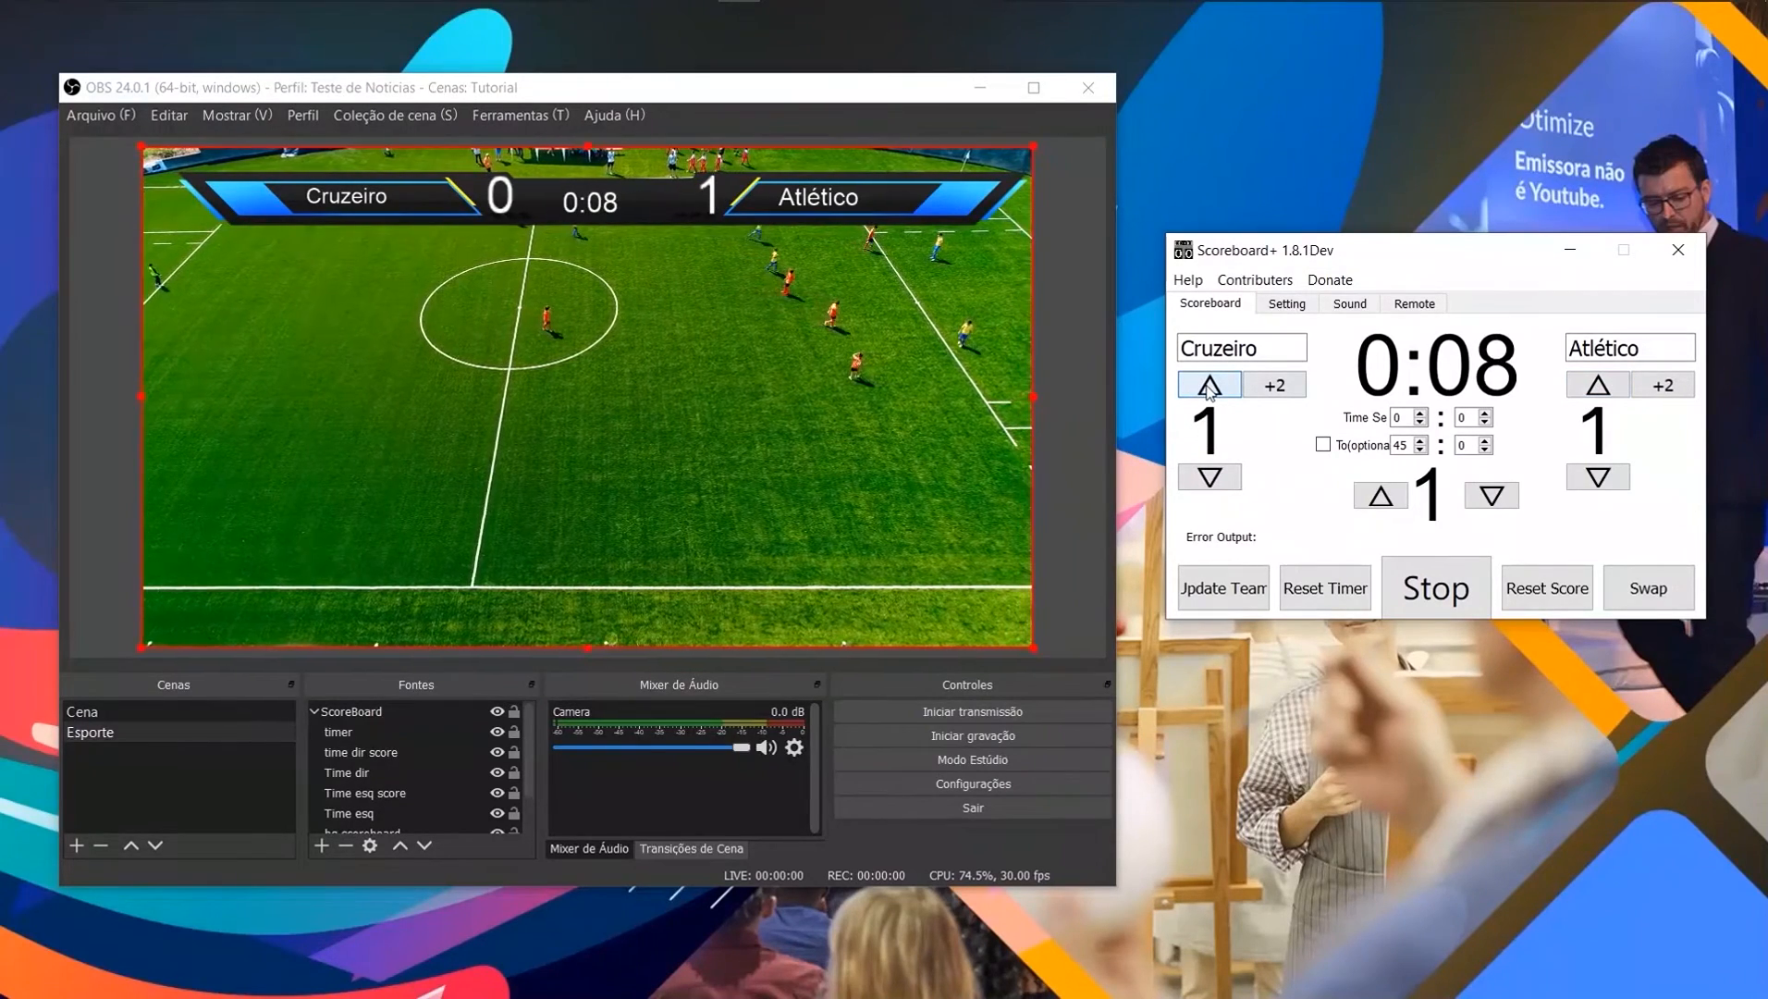
left_click(1209, 384)
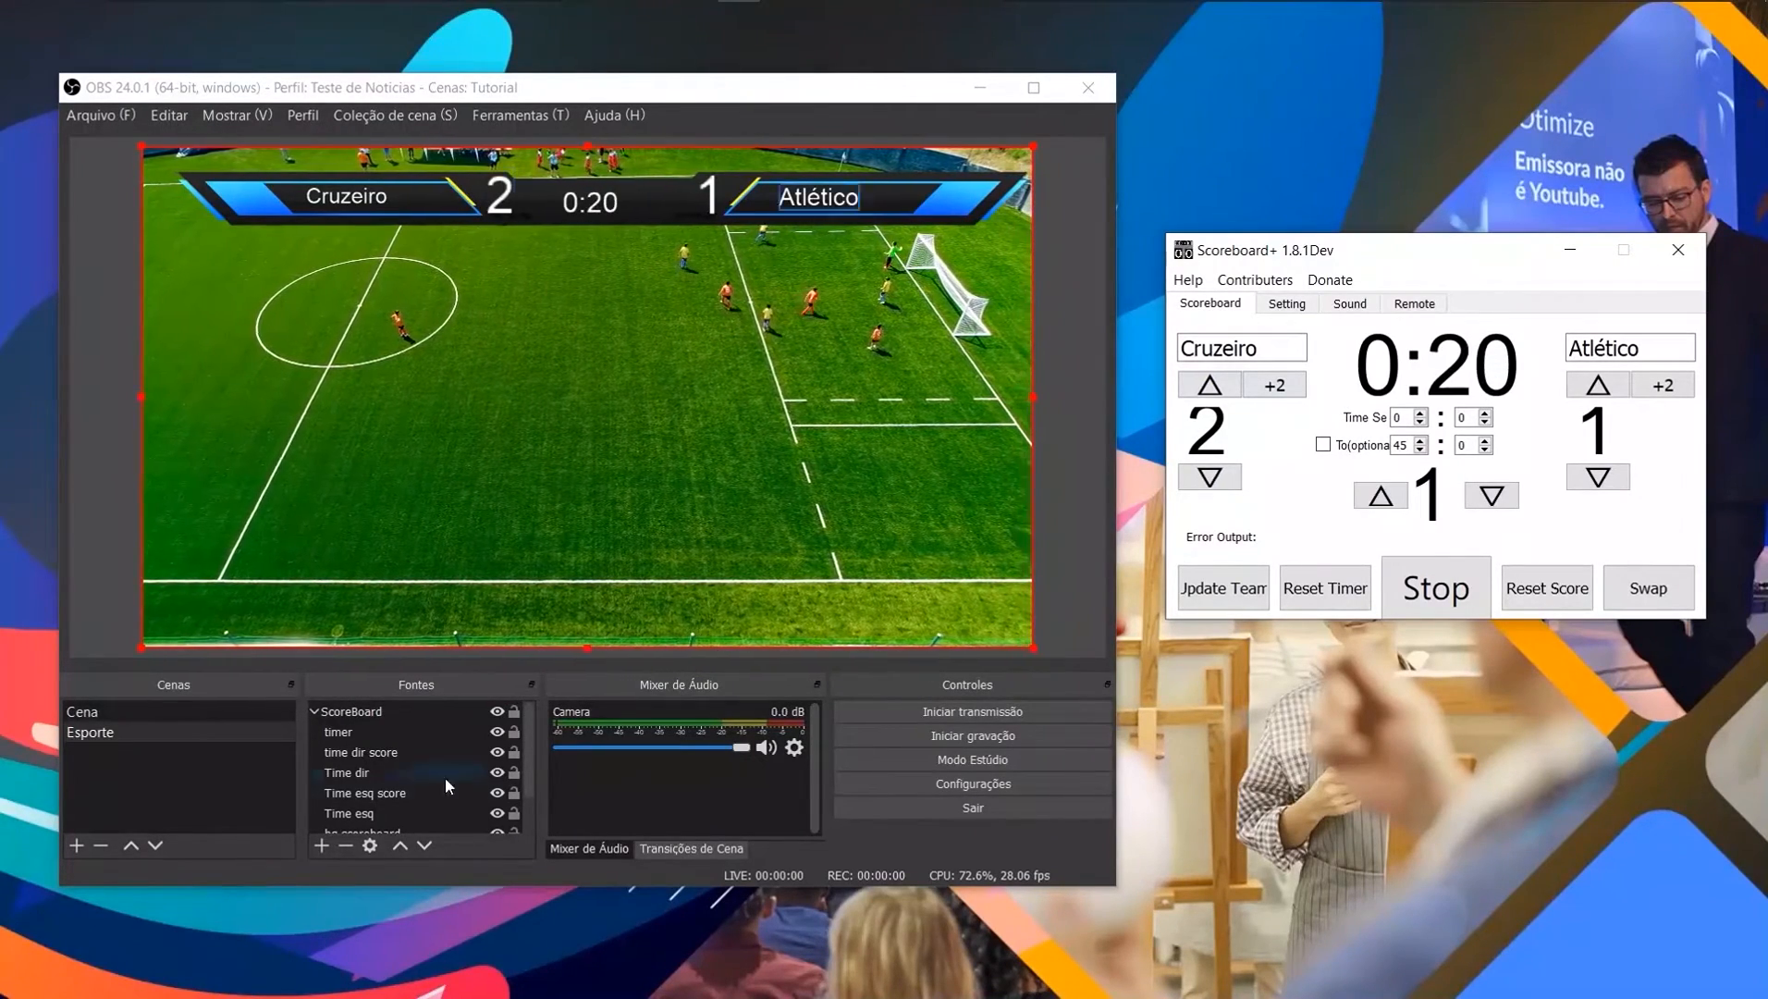
Step: Collapse the ScoreBoard group and add a new image source named overley without choosing an image file
left_click(315, 714)
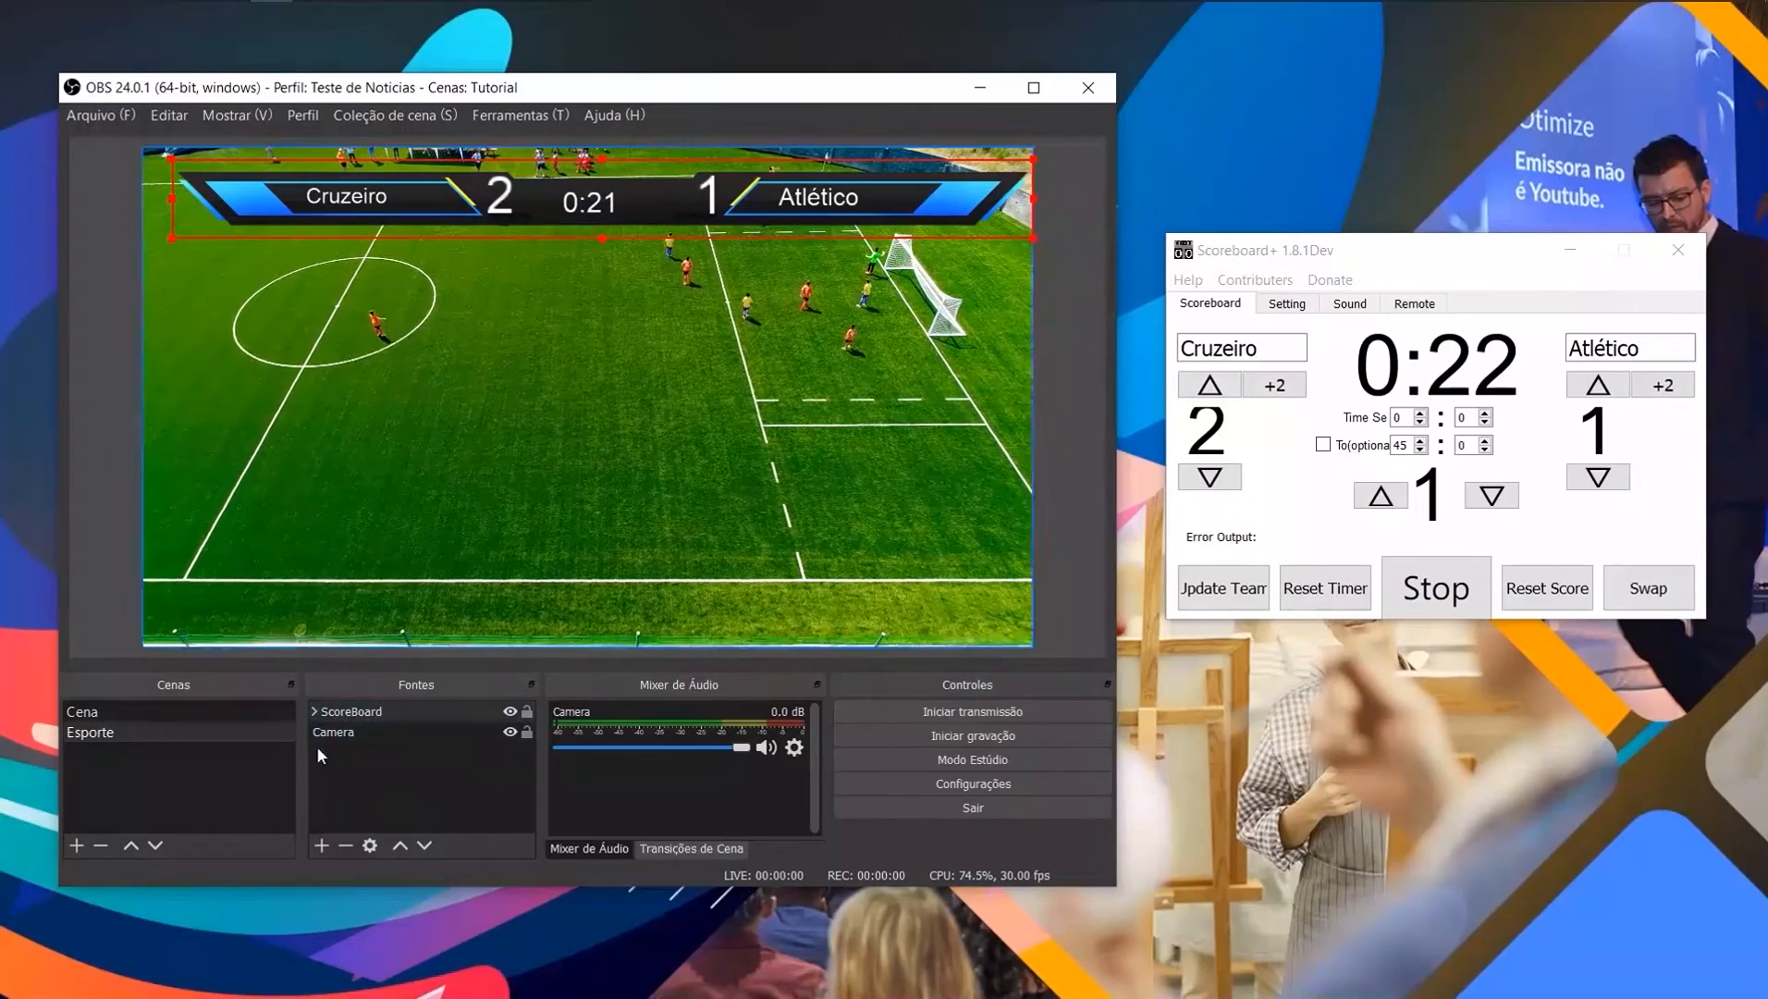
left_click(321, 844)
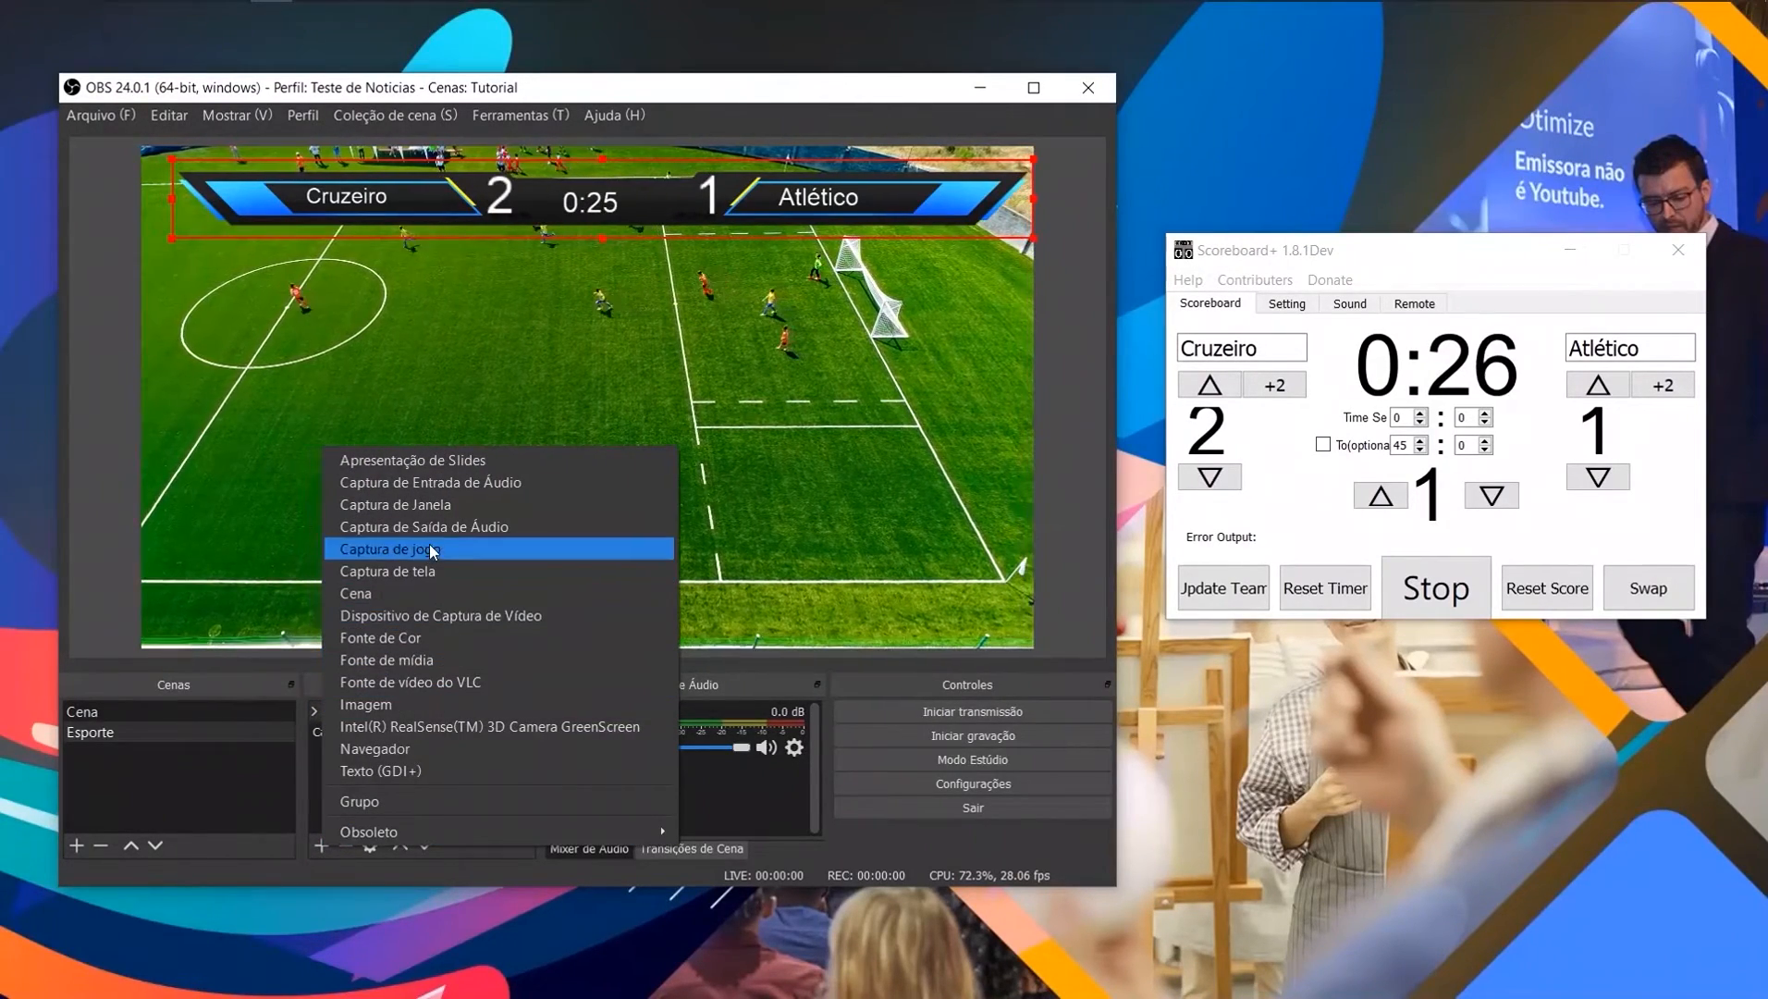
left_click(411, 704)
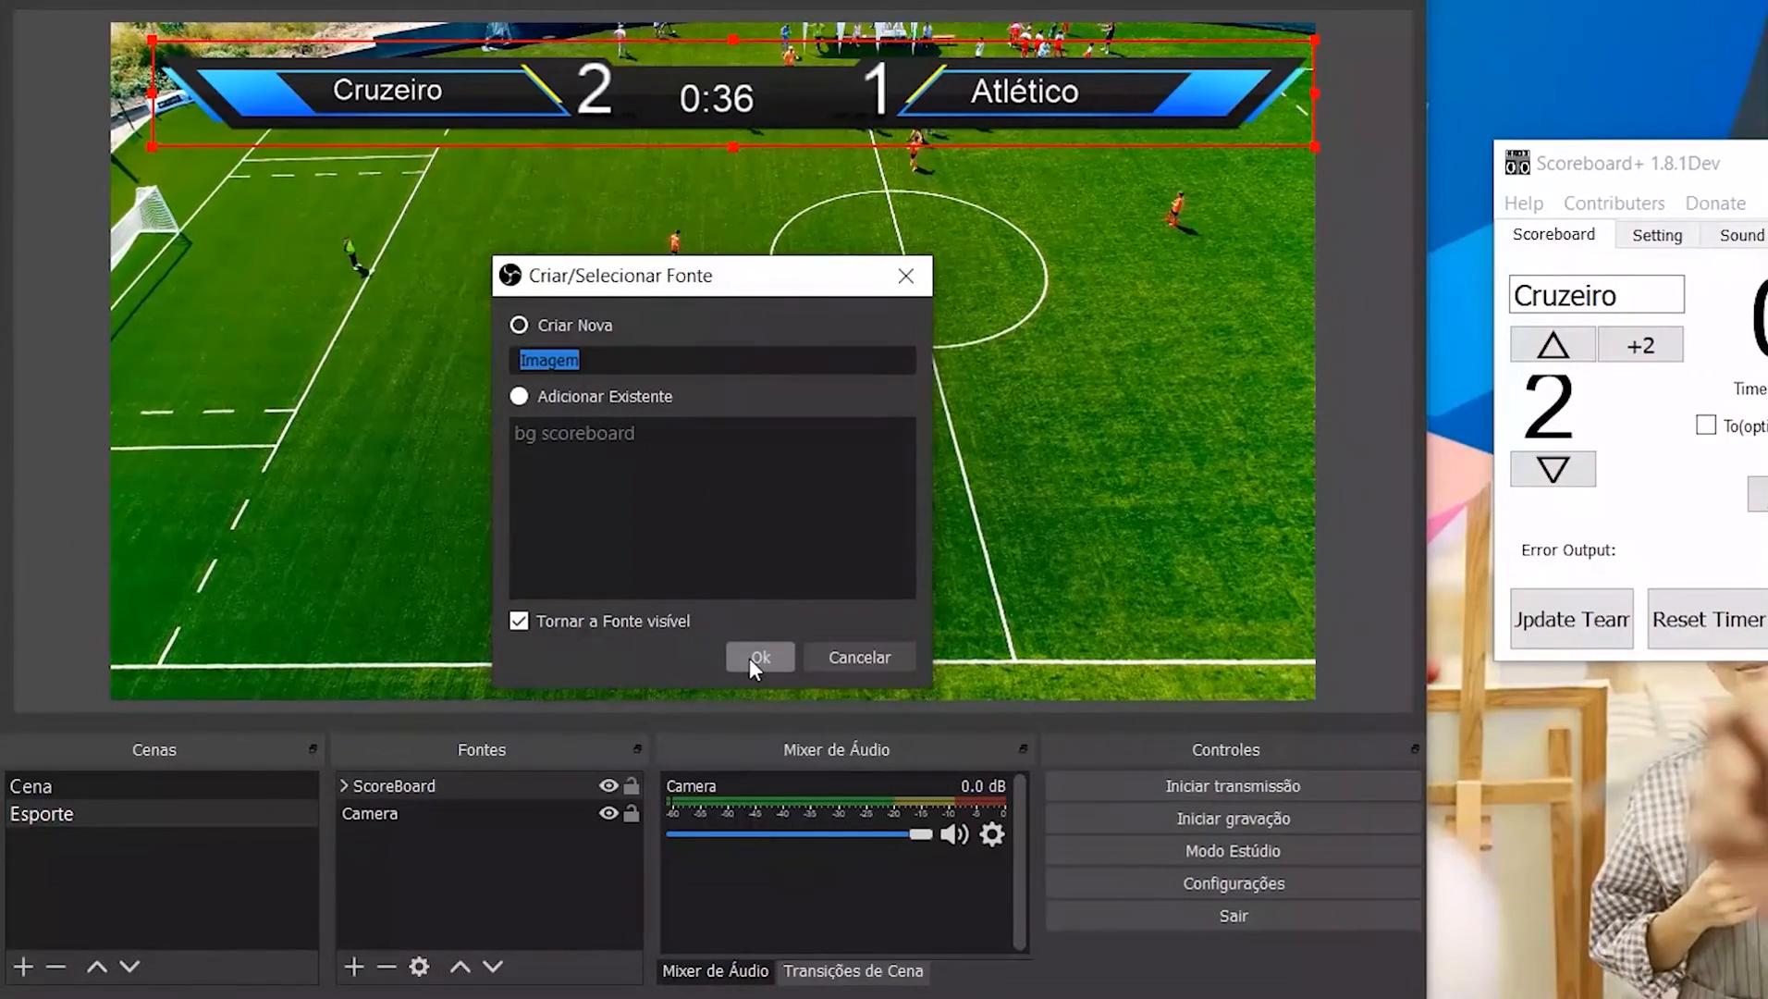
type("overl")
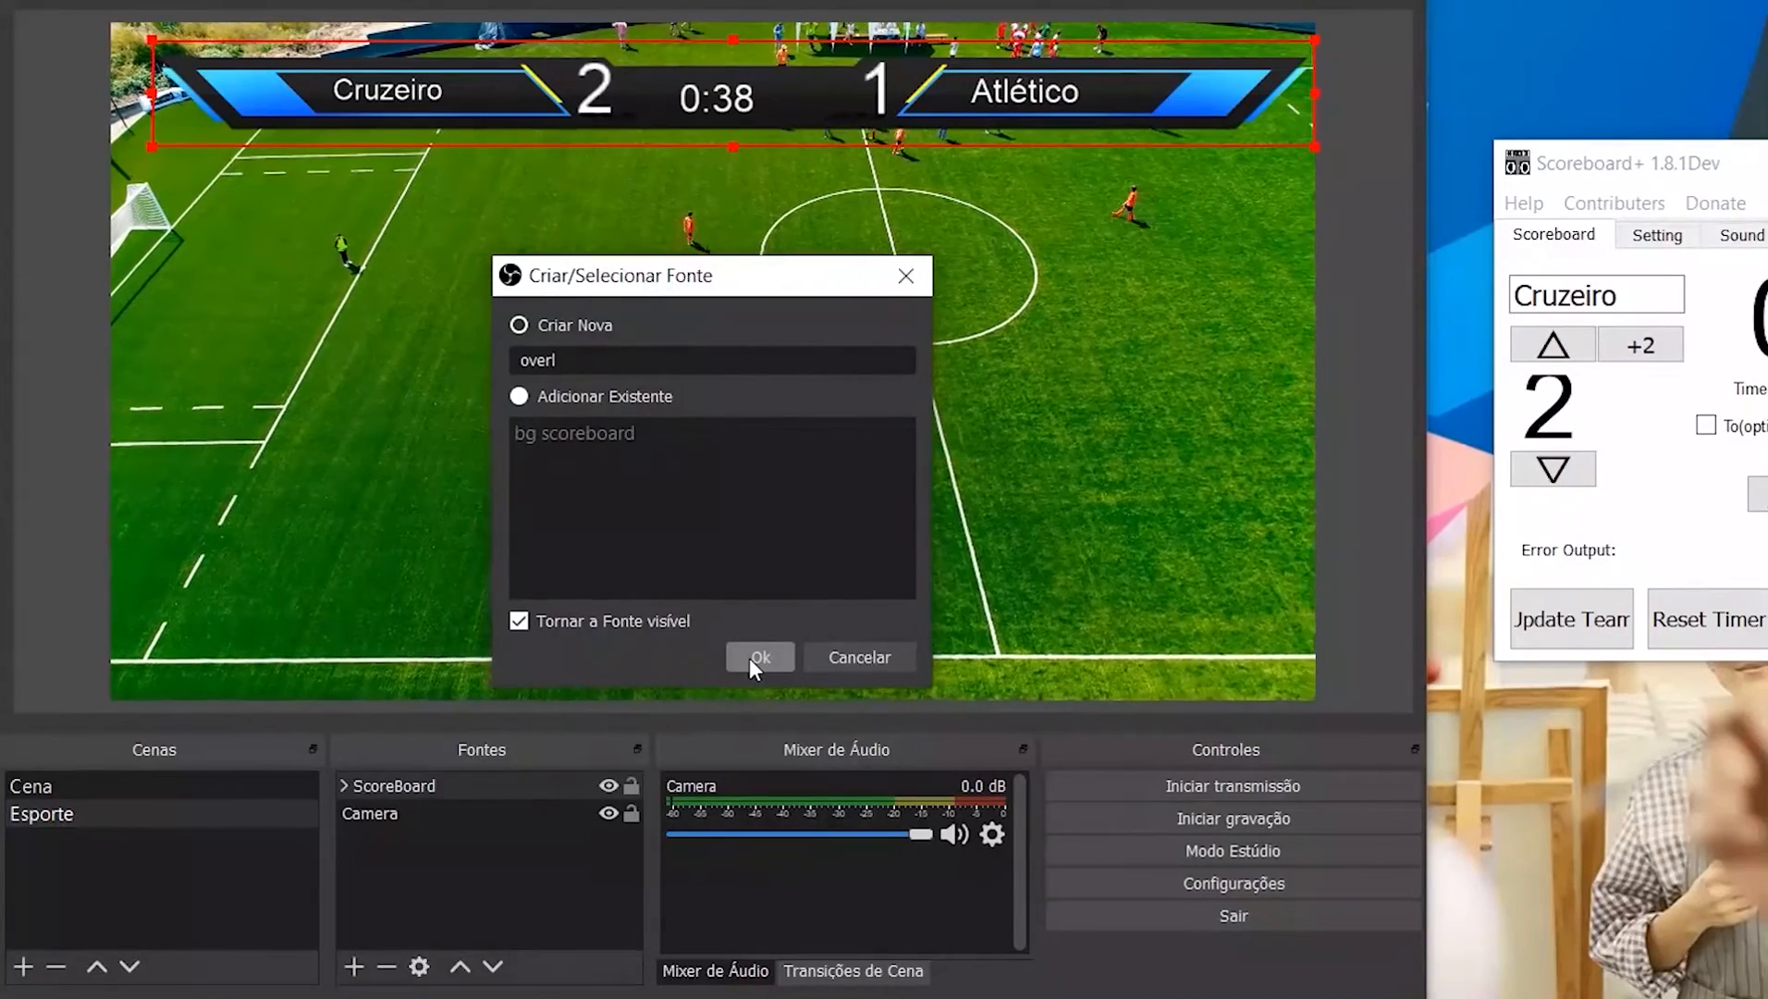
type("ey")
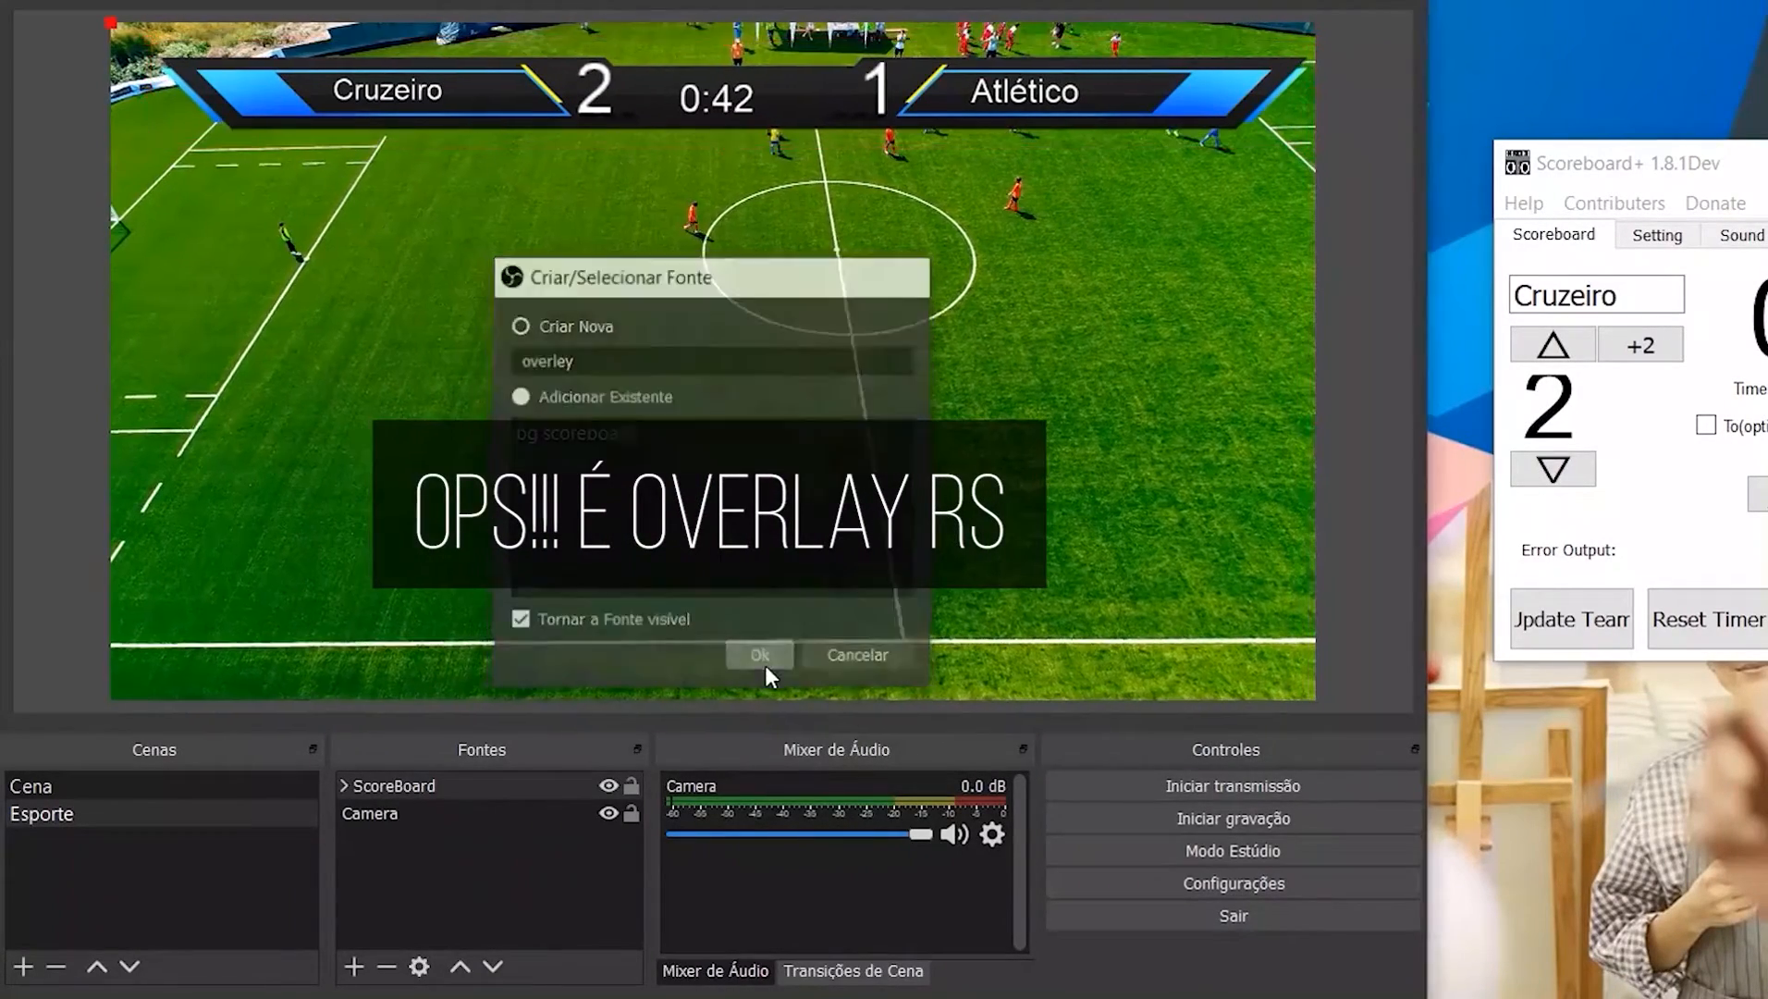
left_click(765, 662)
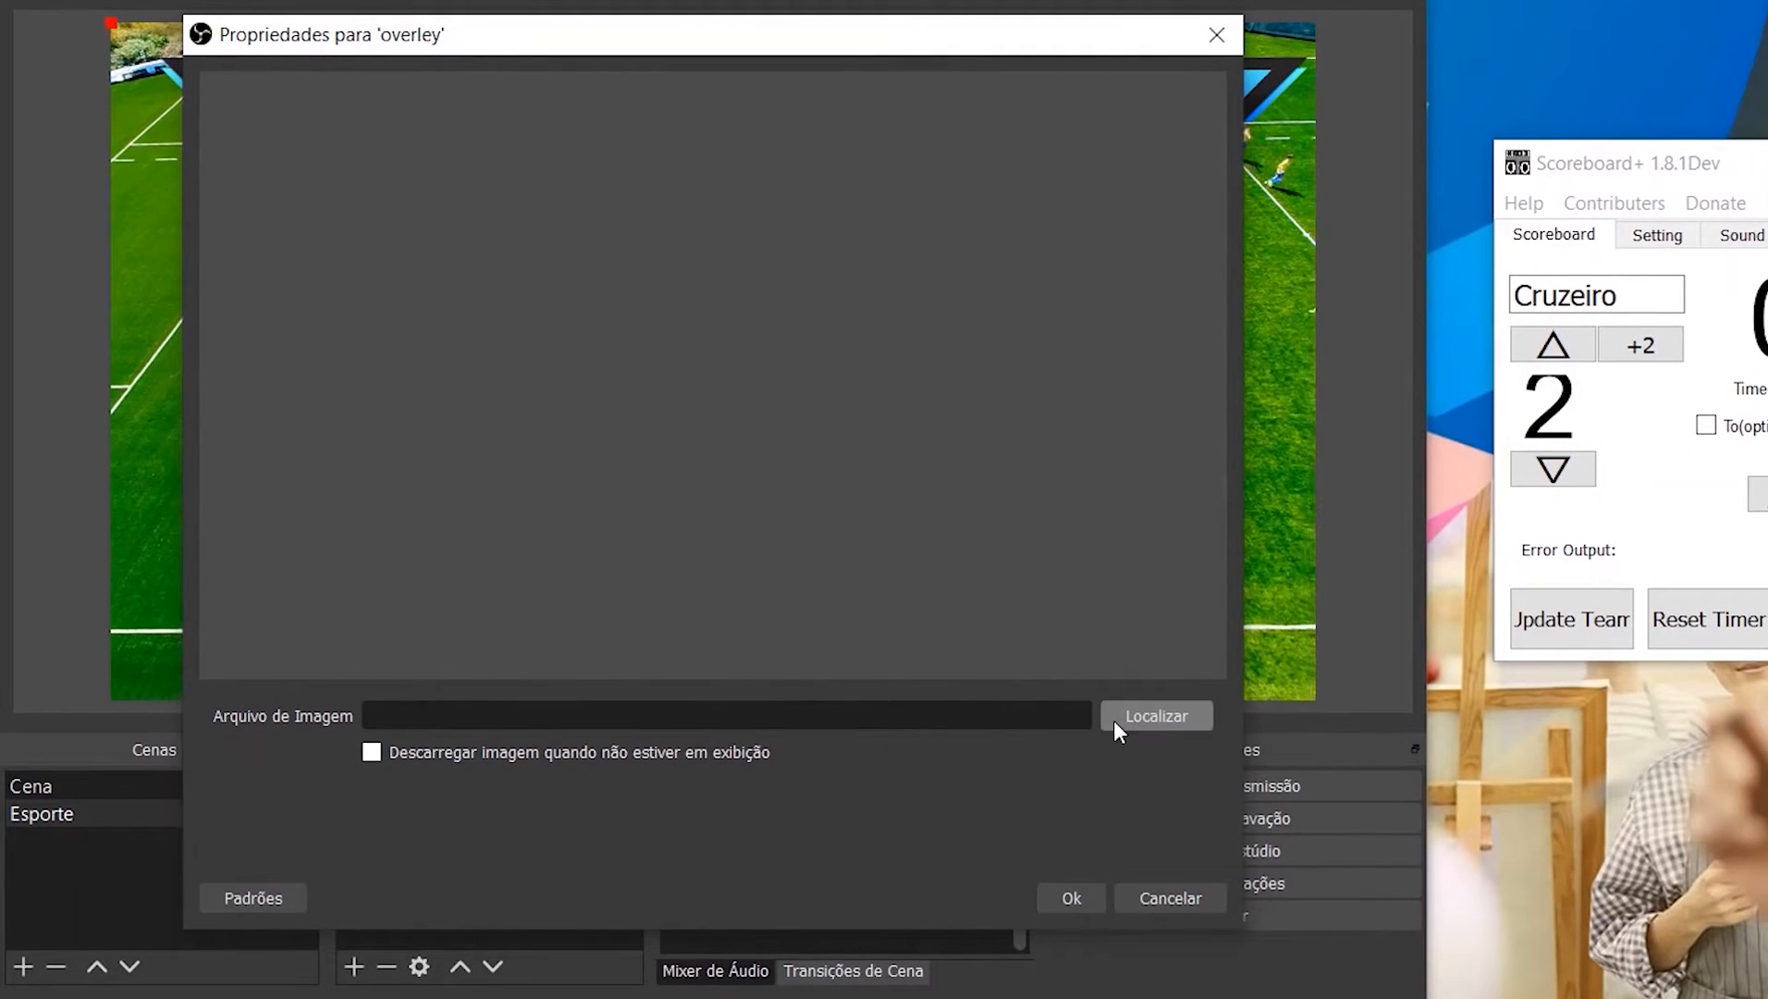
left_click(1152, 895)
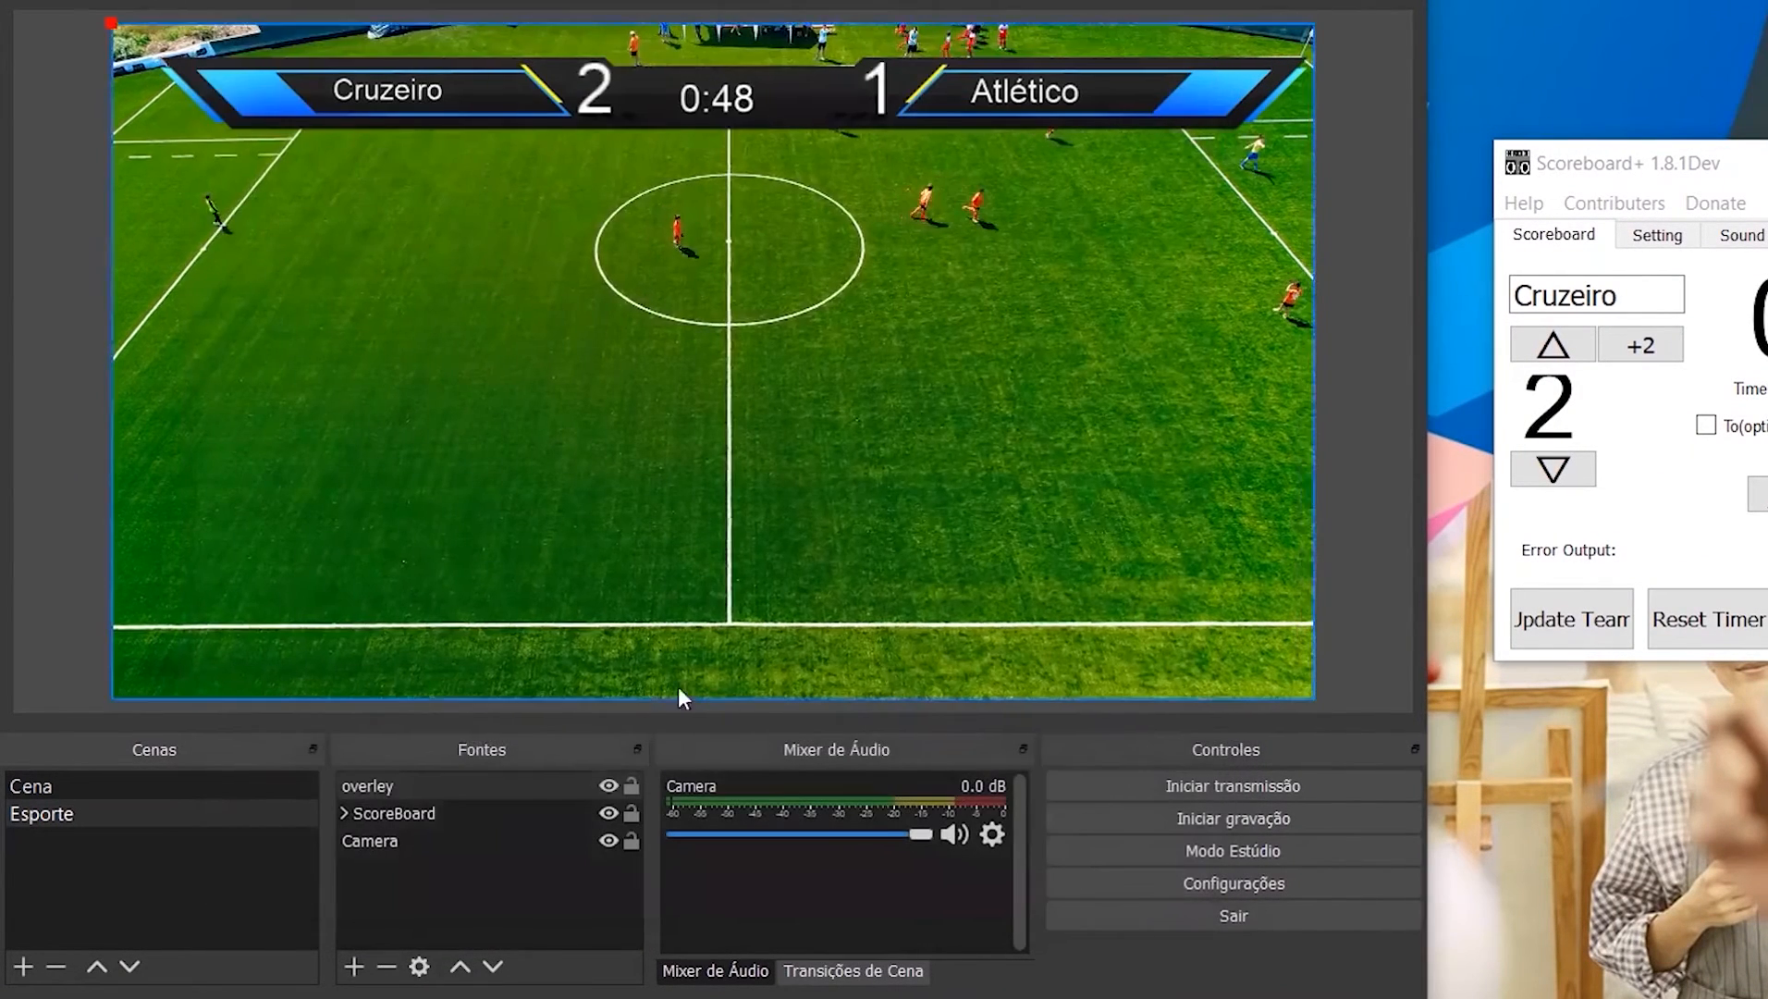
Step: Delete the Camera source from the Esporte scene
left_click(367, 839)
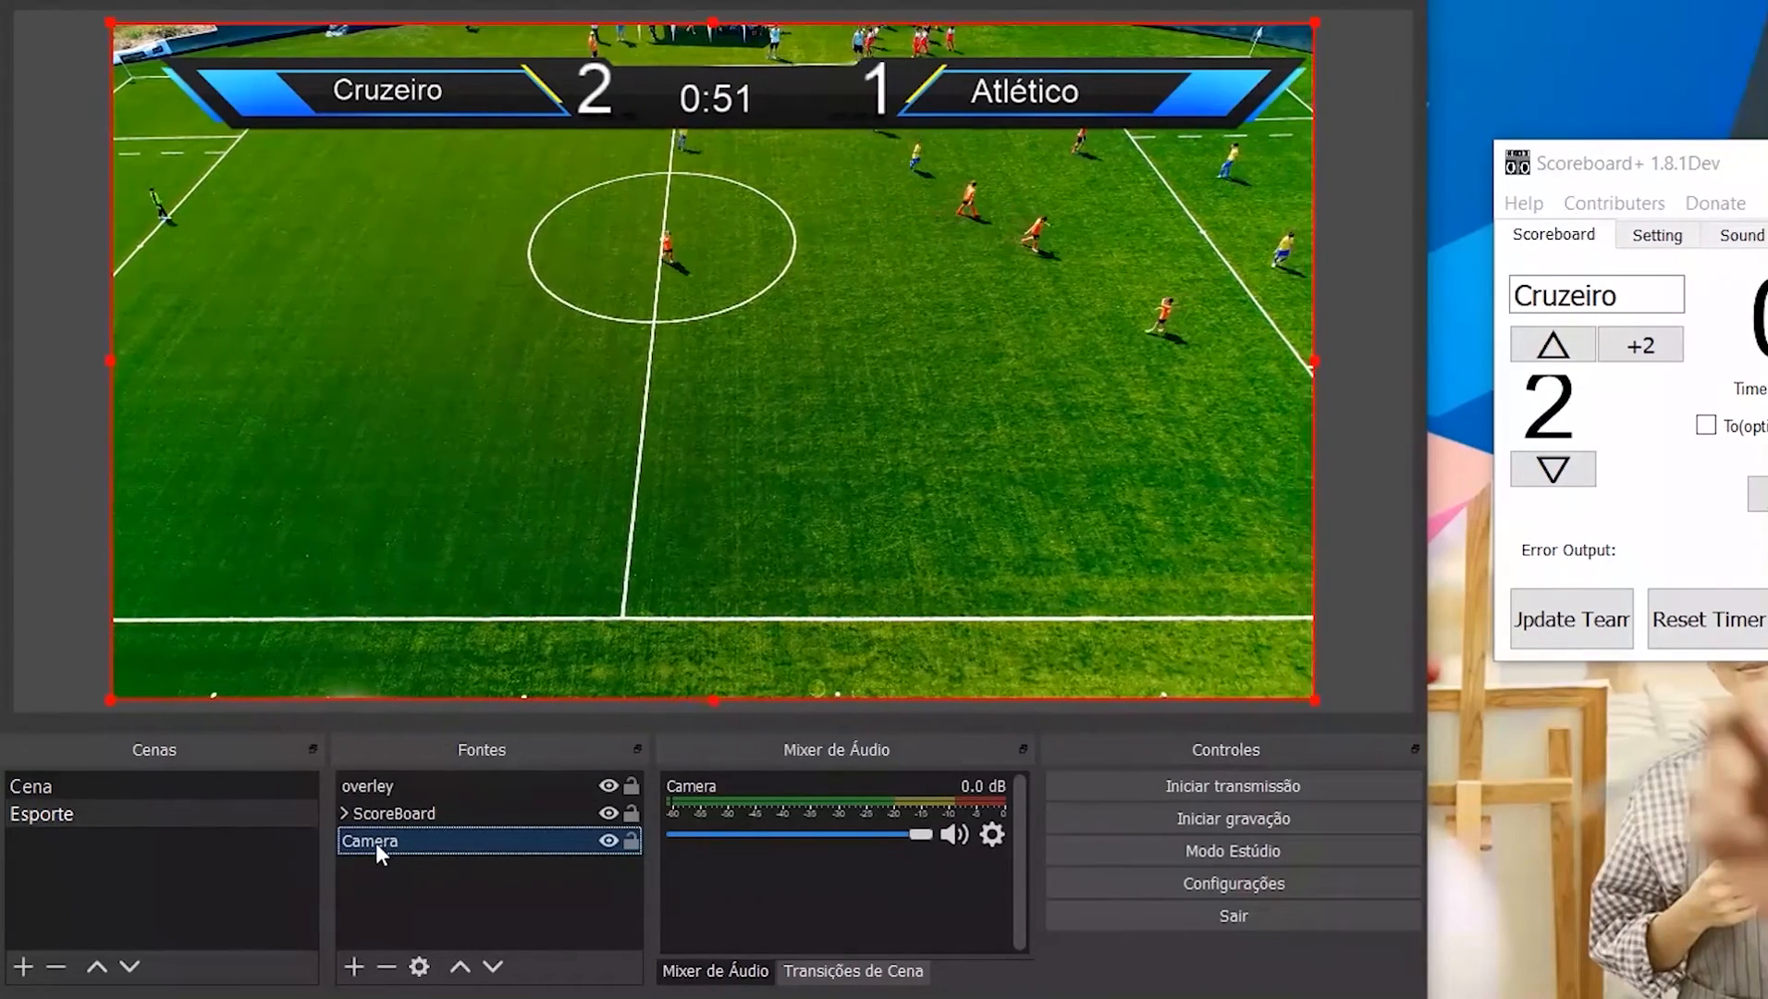
left_click(353, 967)
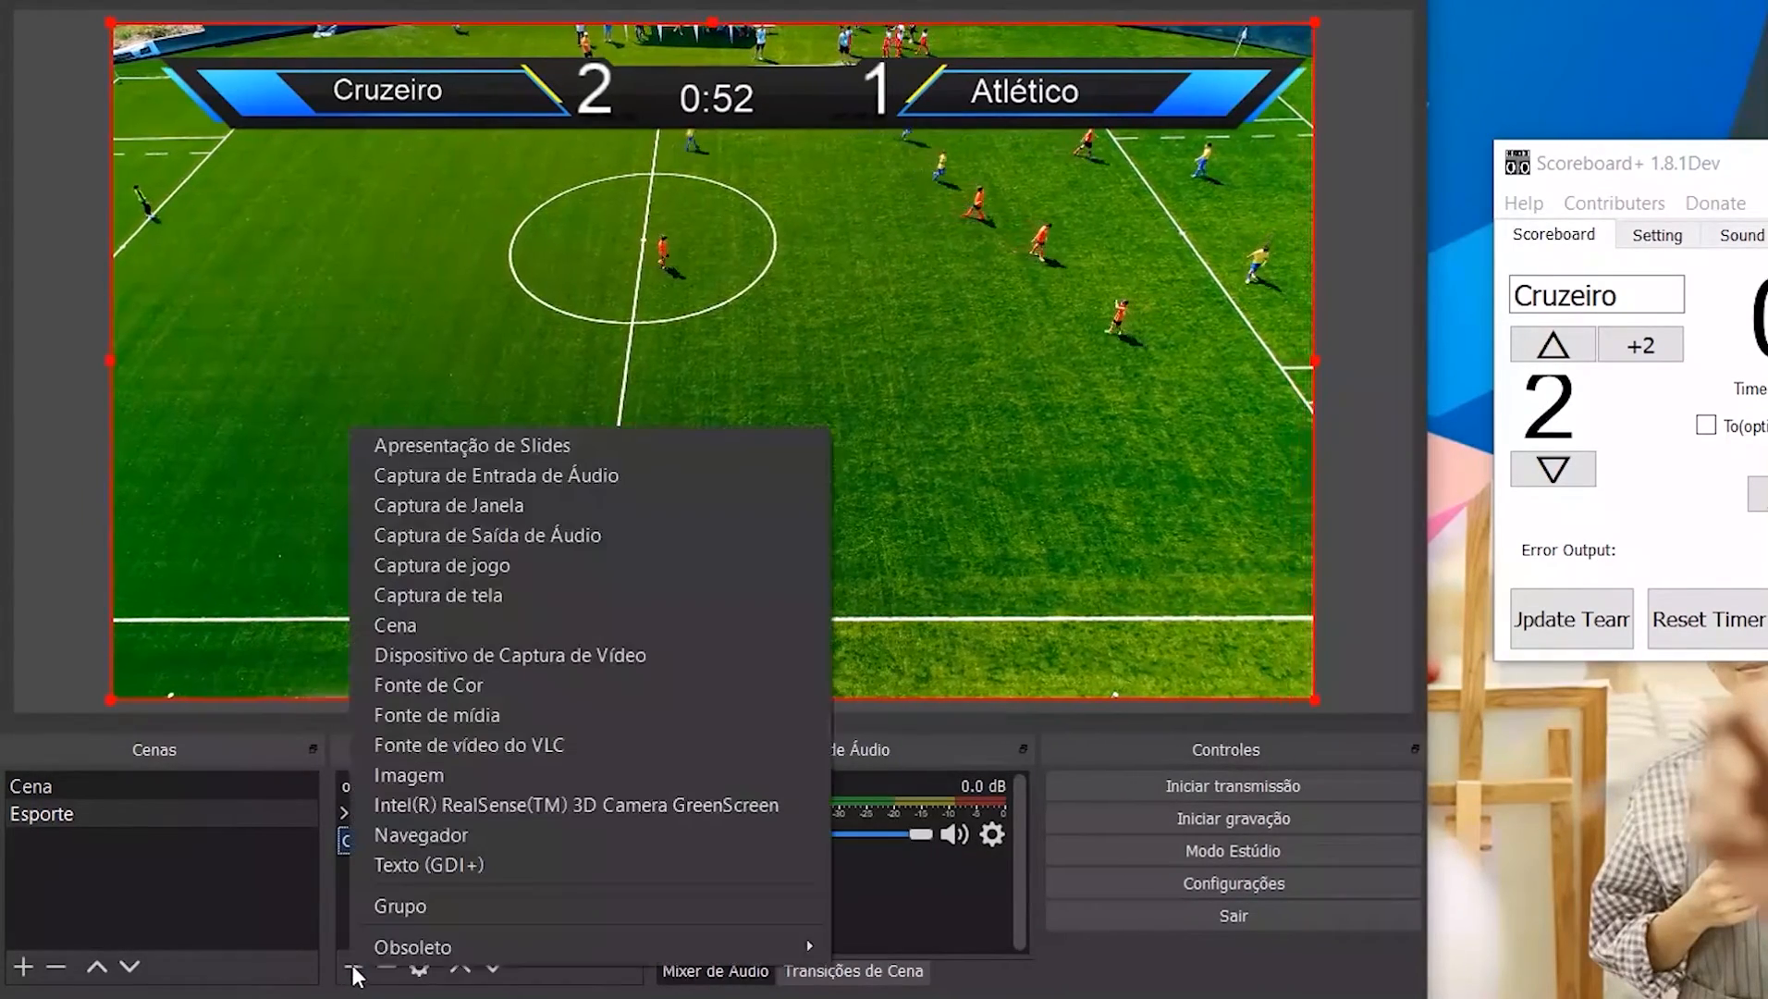
left_click(345, 906)
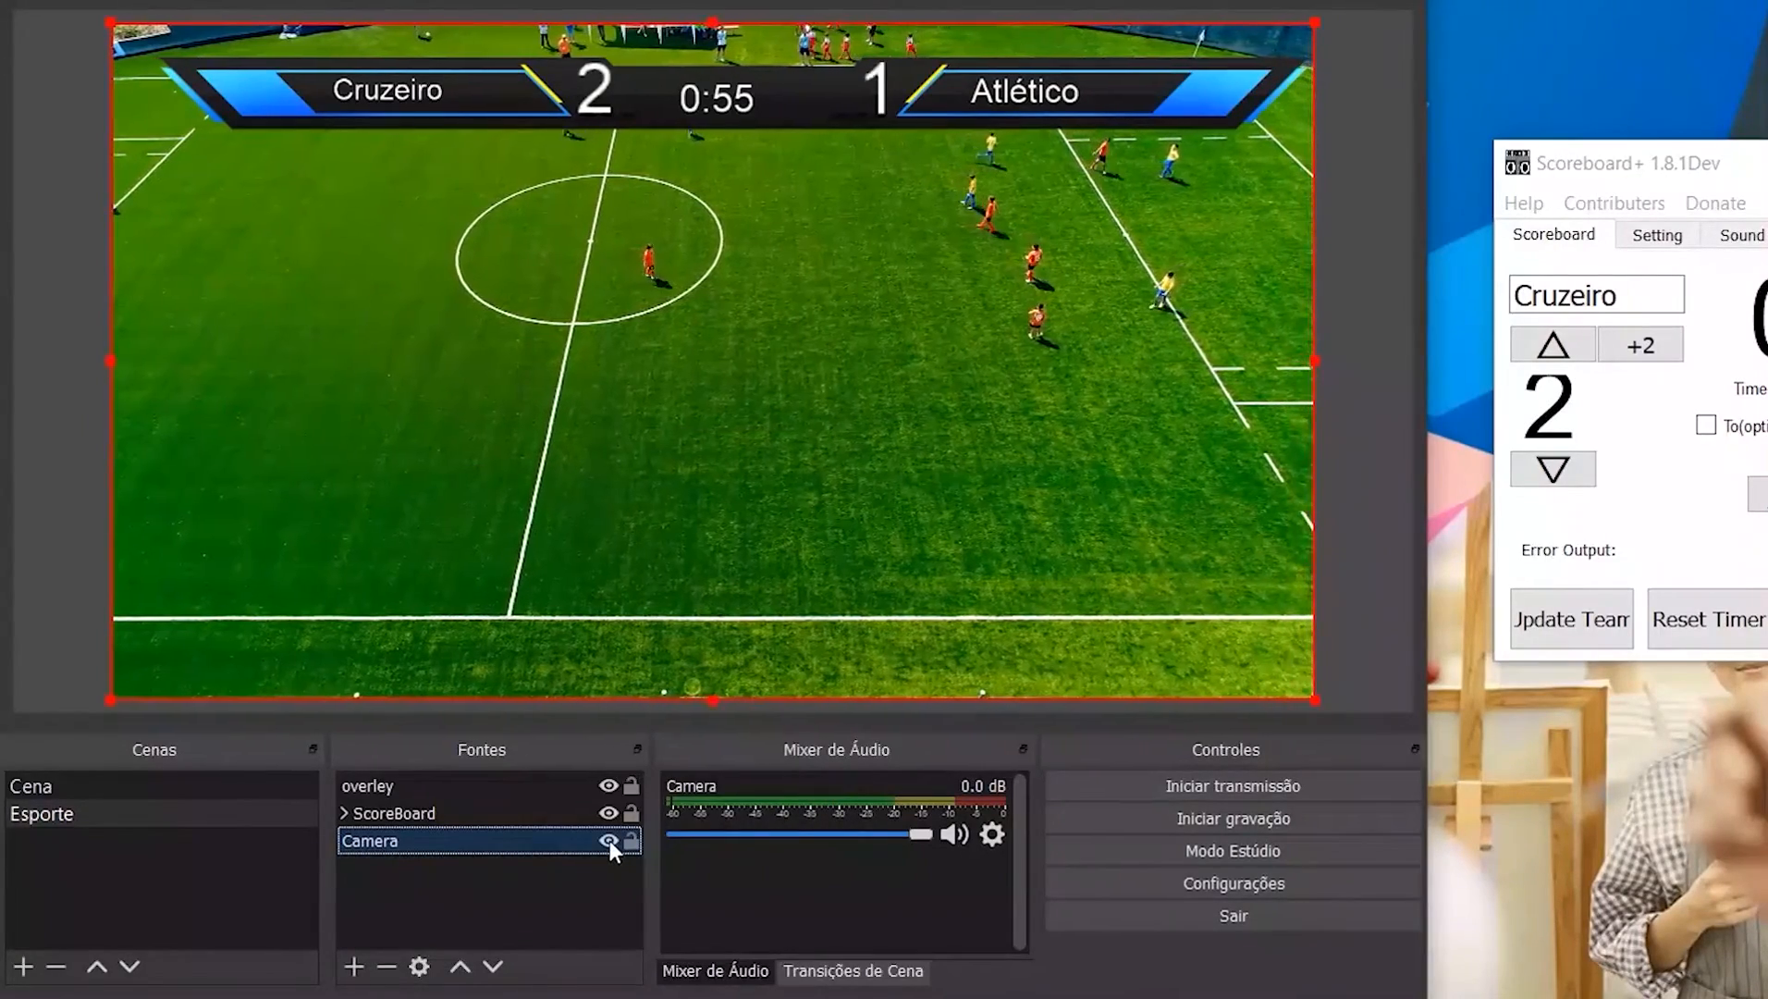
left_click(387, 966)
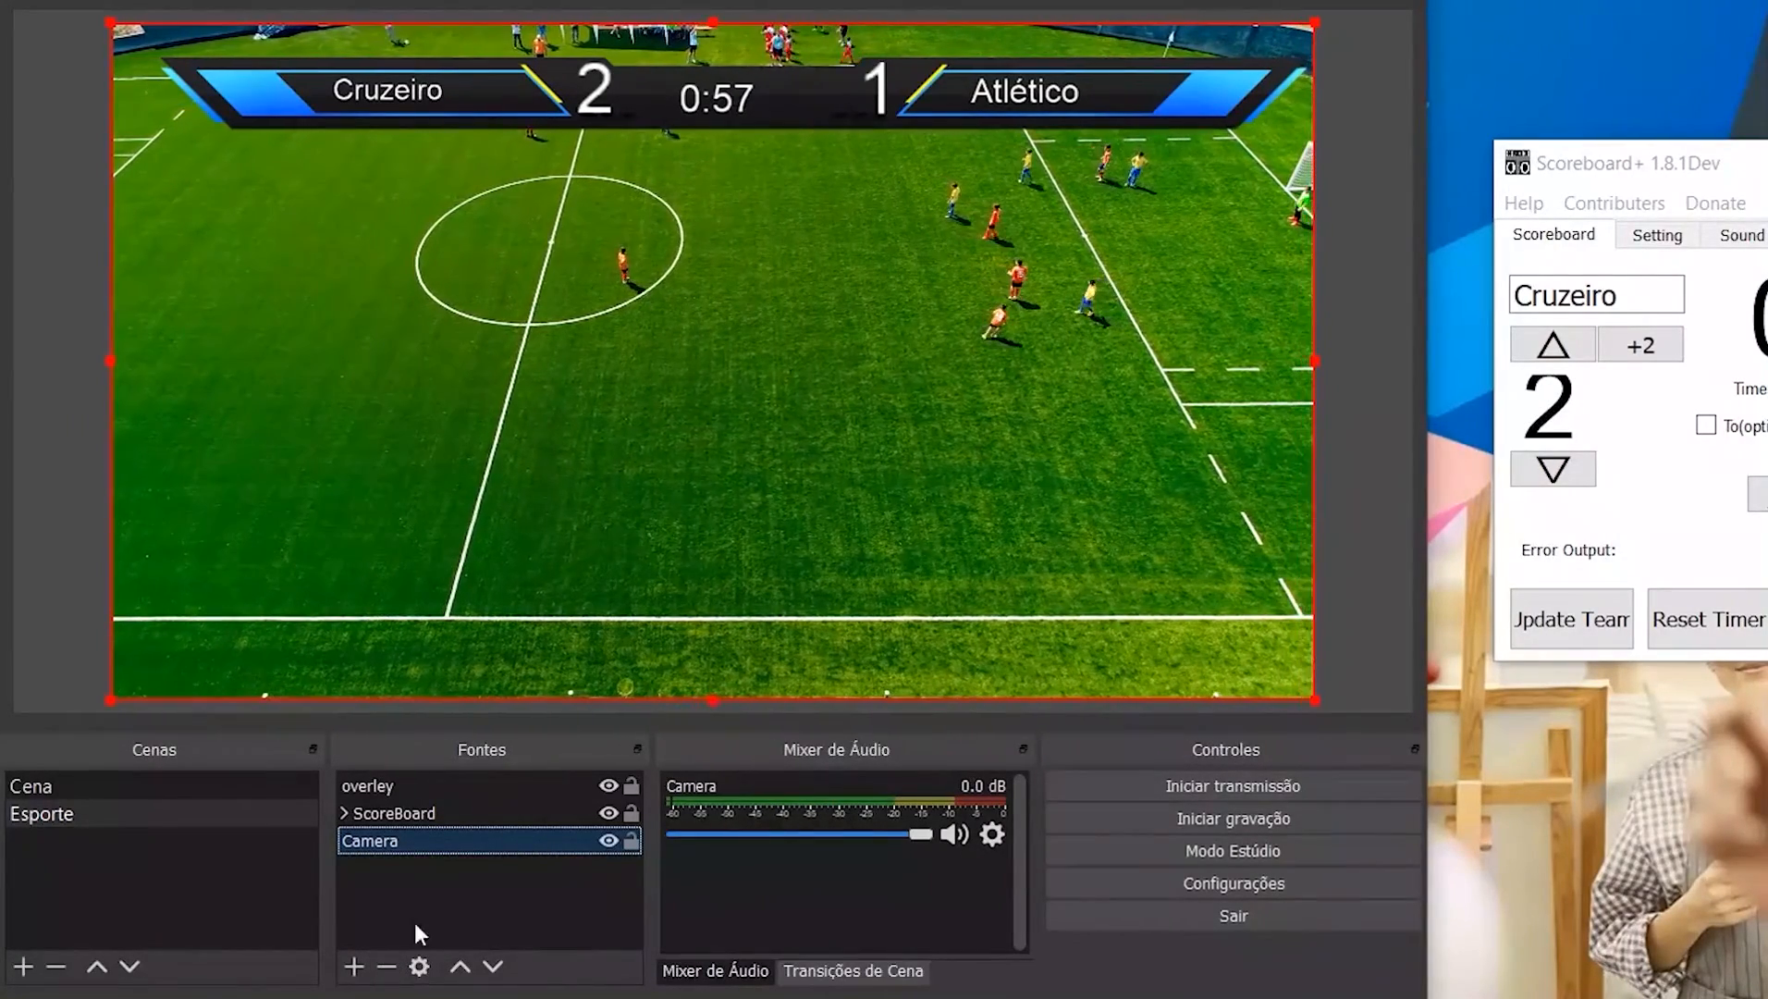
left_click(798, 527)
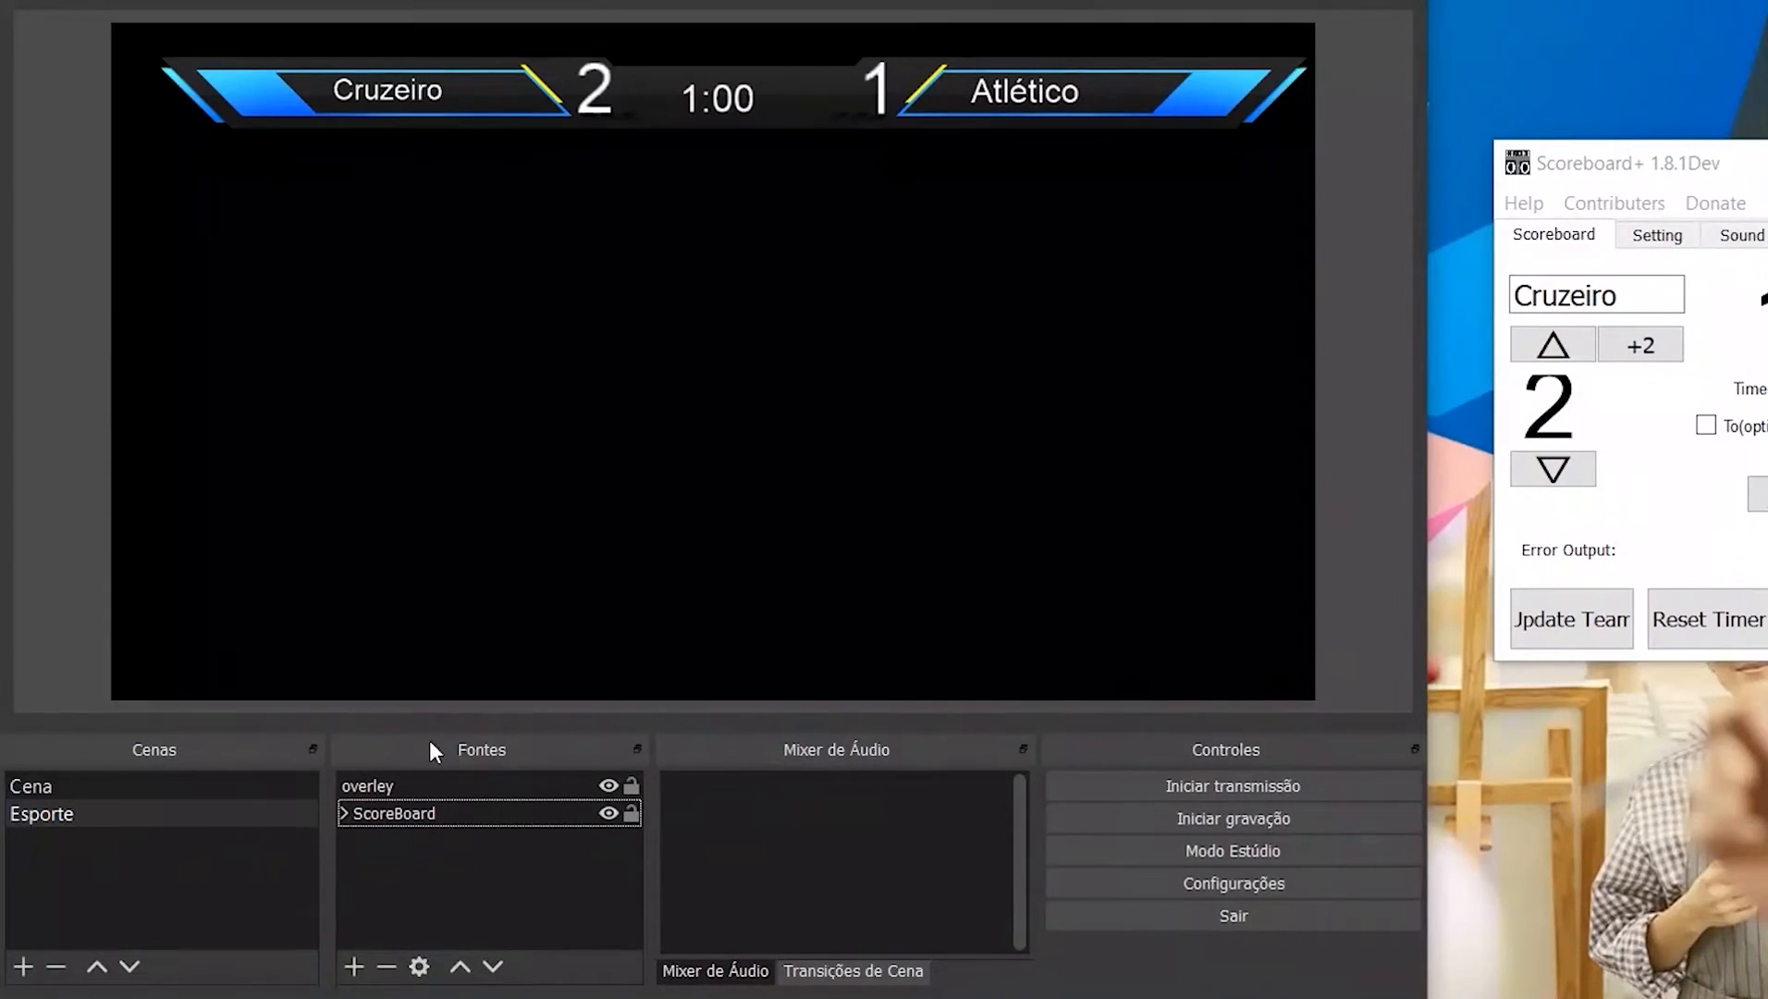
Step: Add a new image source named camera to the Esporte scene
left_click(353, 967)
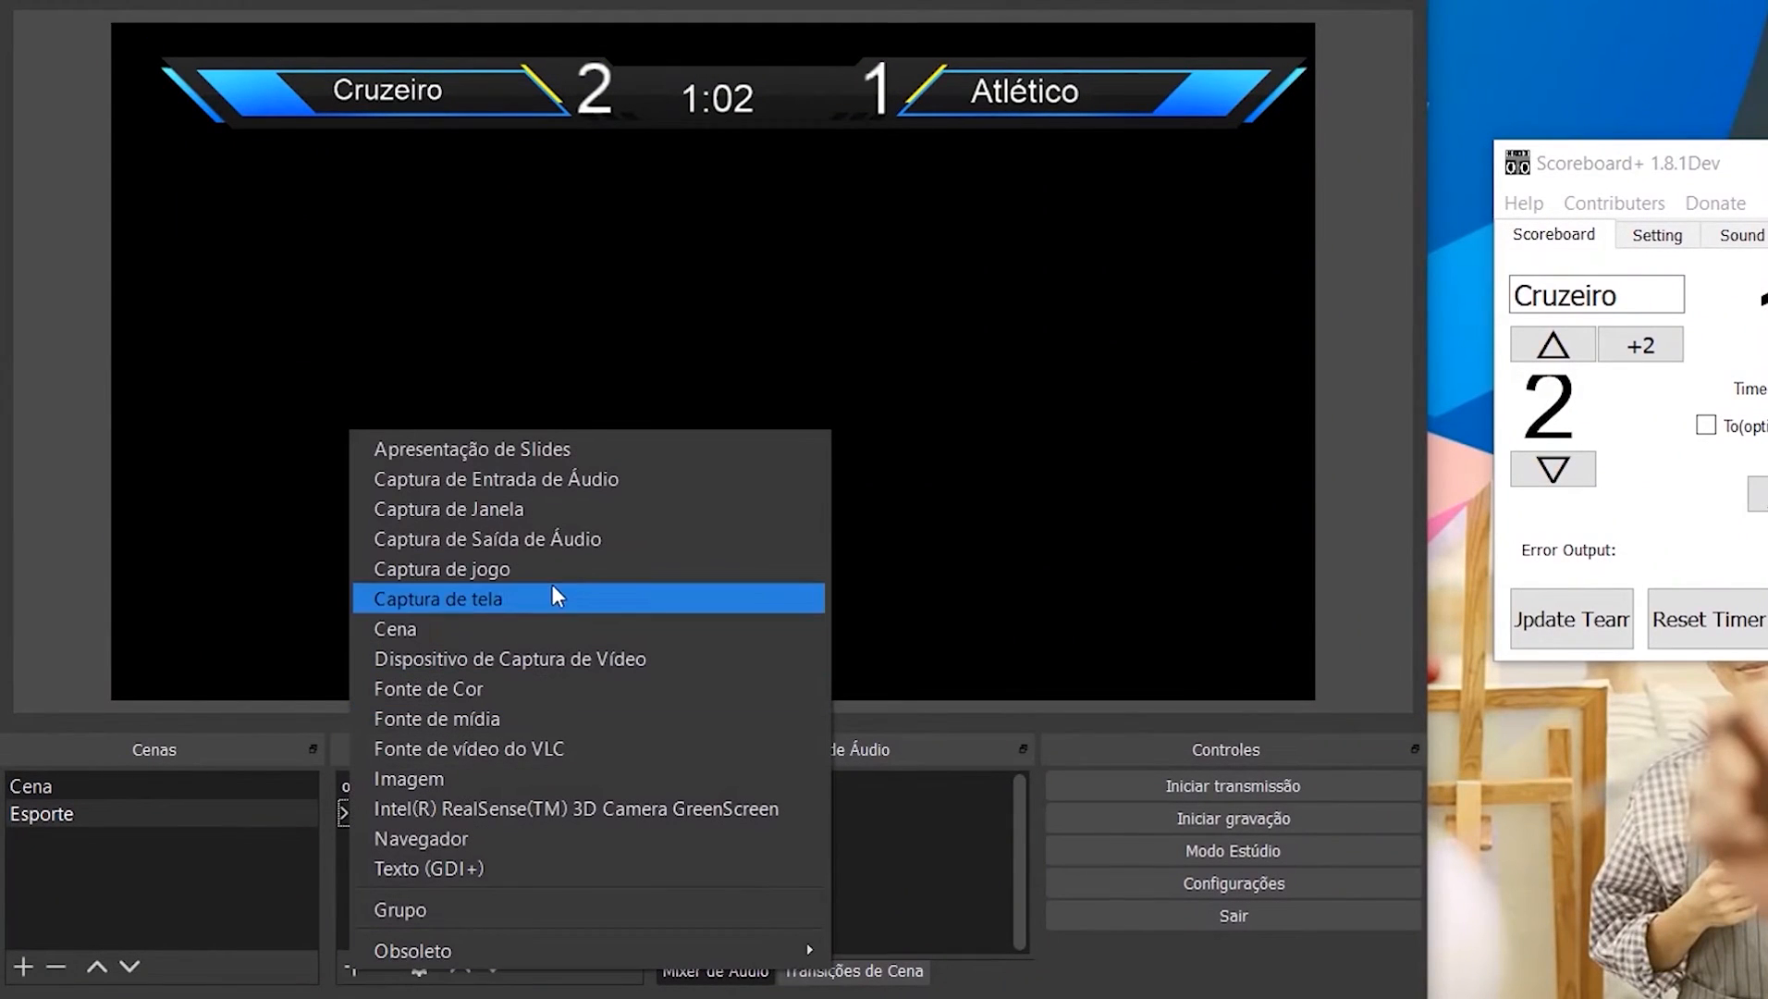
left_click(490, 779)
type("ca")
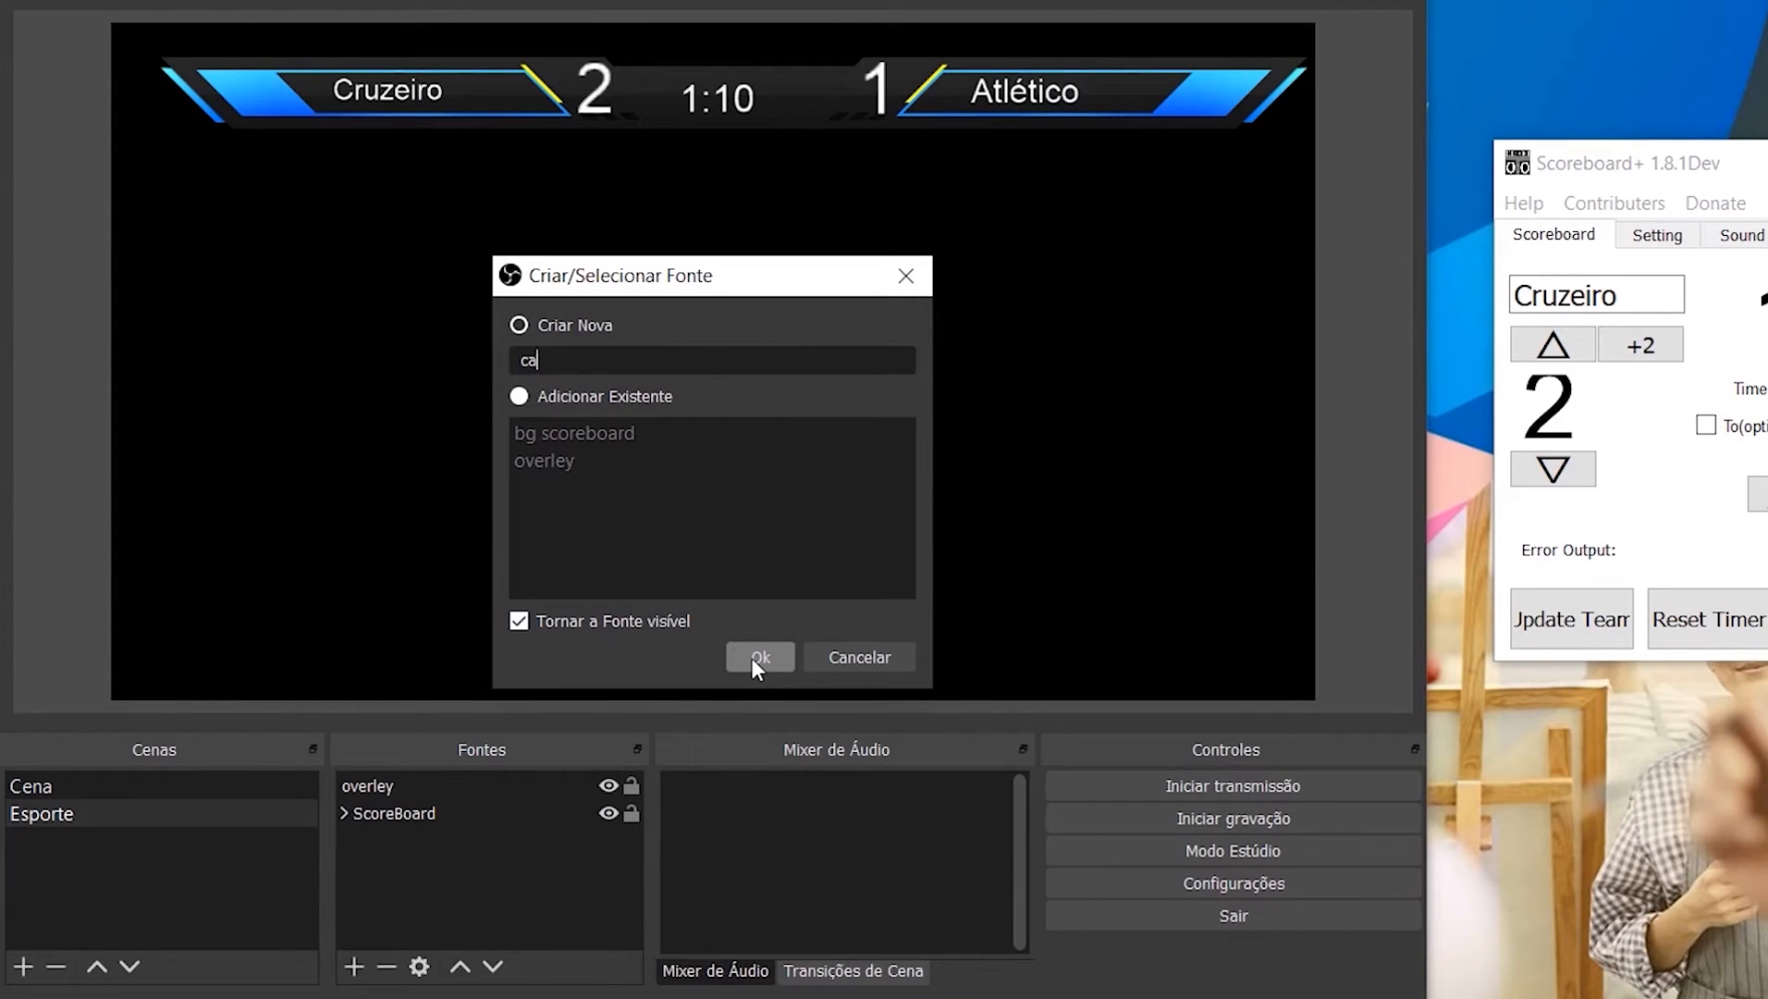
type("mera")
left_click(761, 658)
Step: Load e-ducating-bg-3.jpg from the Imagens folder as the camera source's image
left_click(1155, 716)
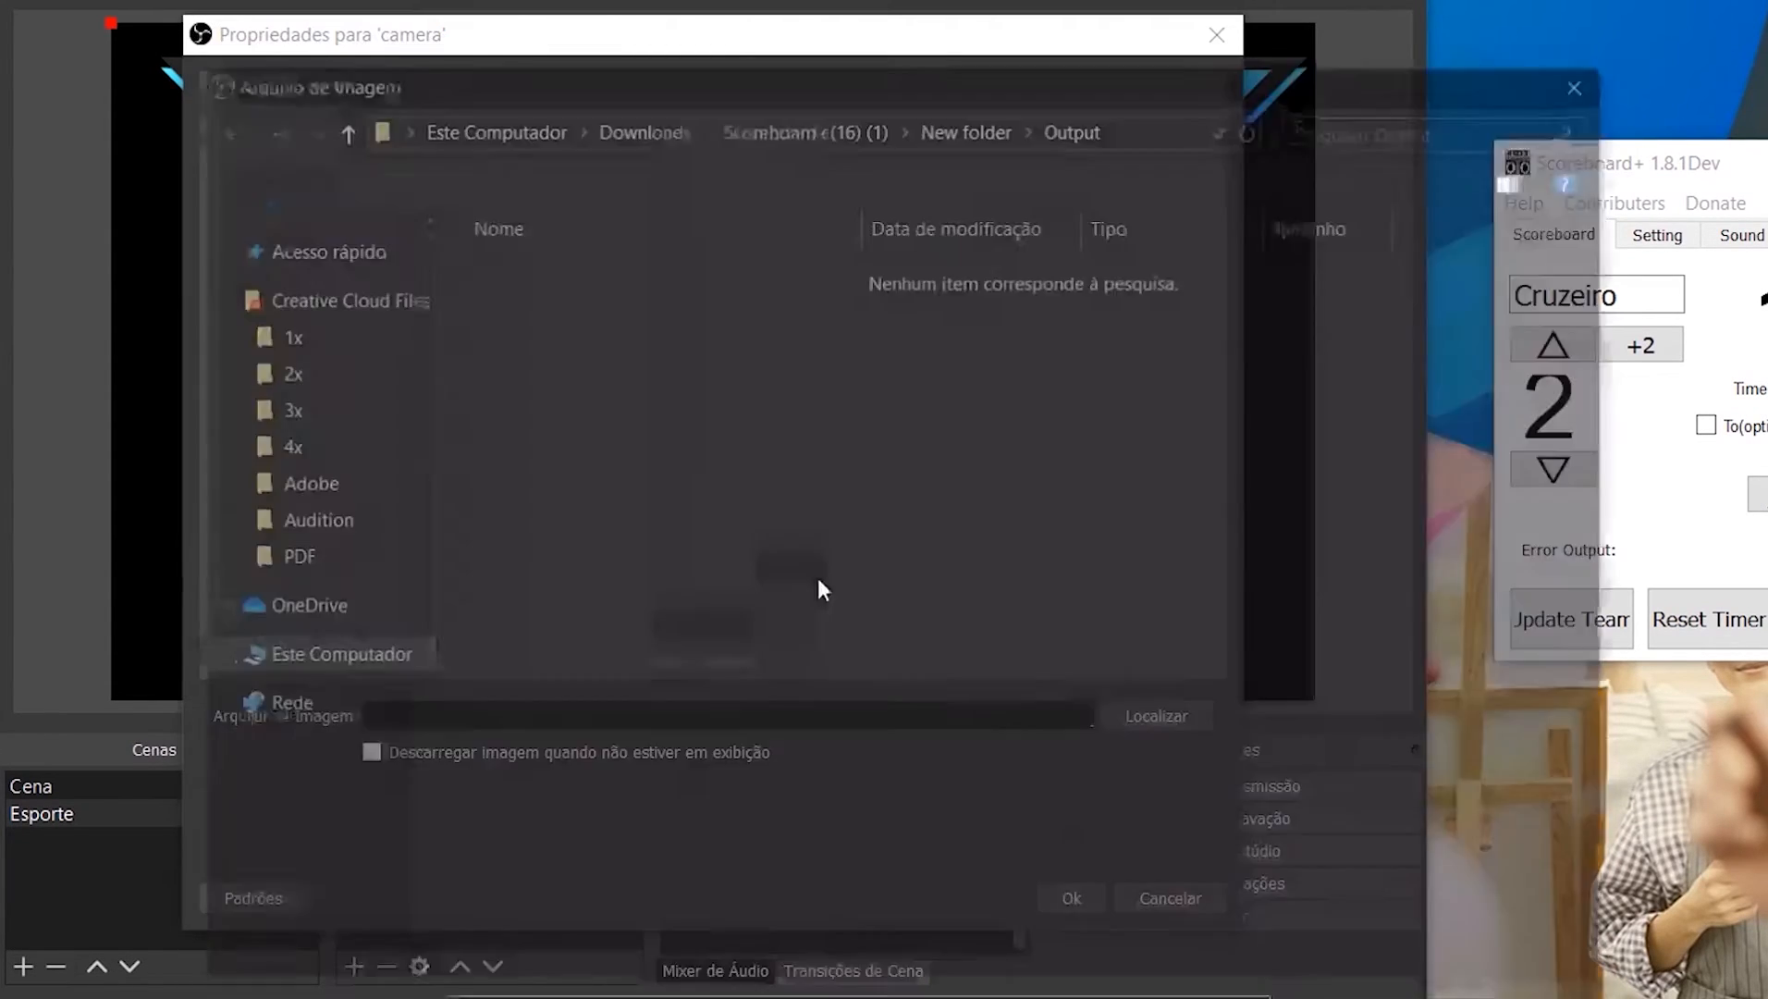
left_click(310, 743)
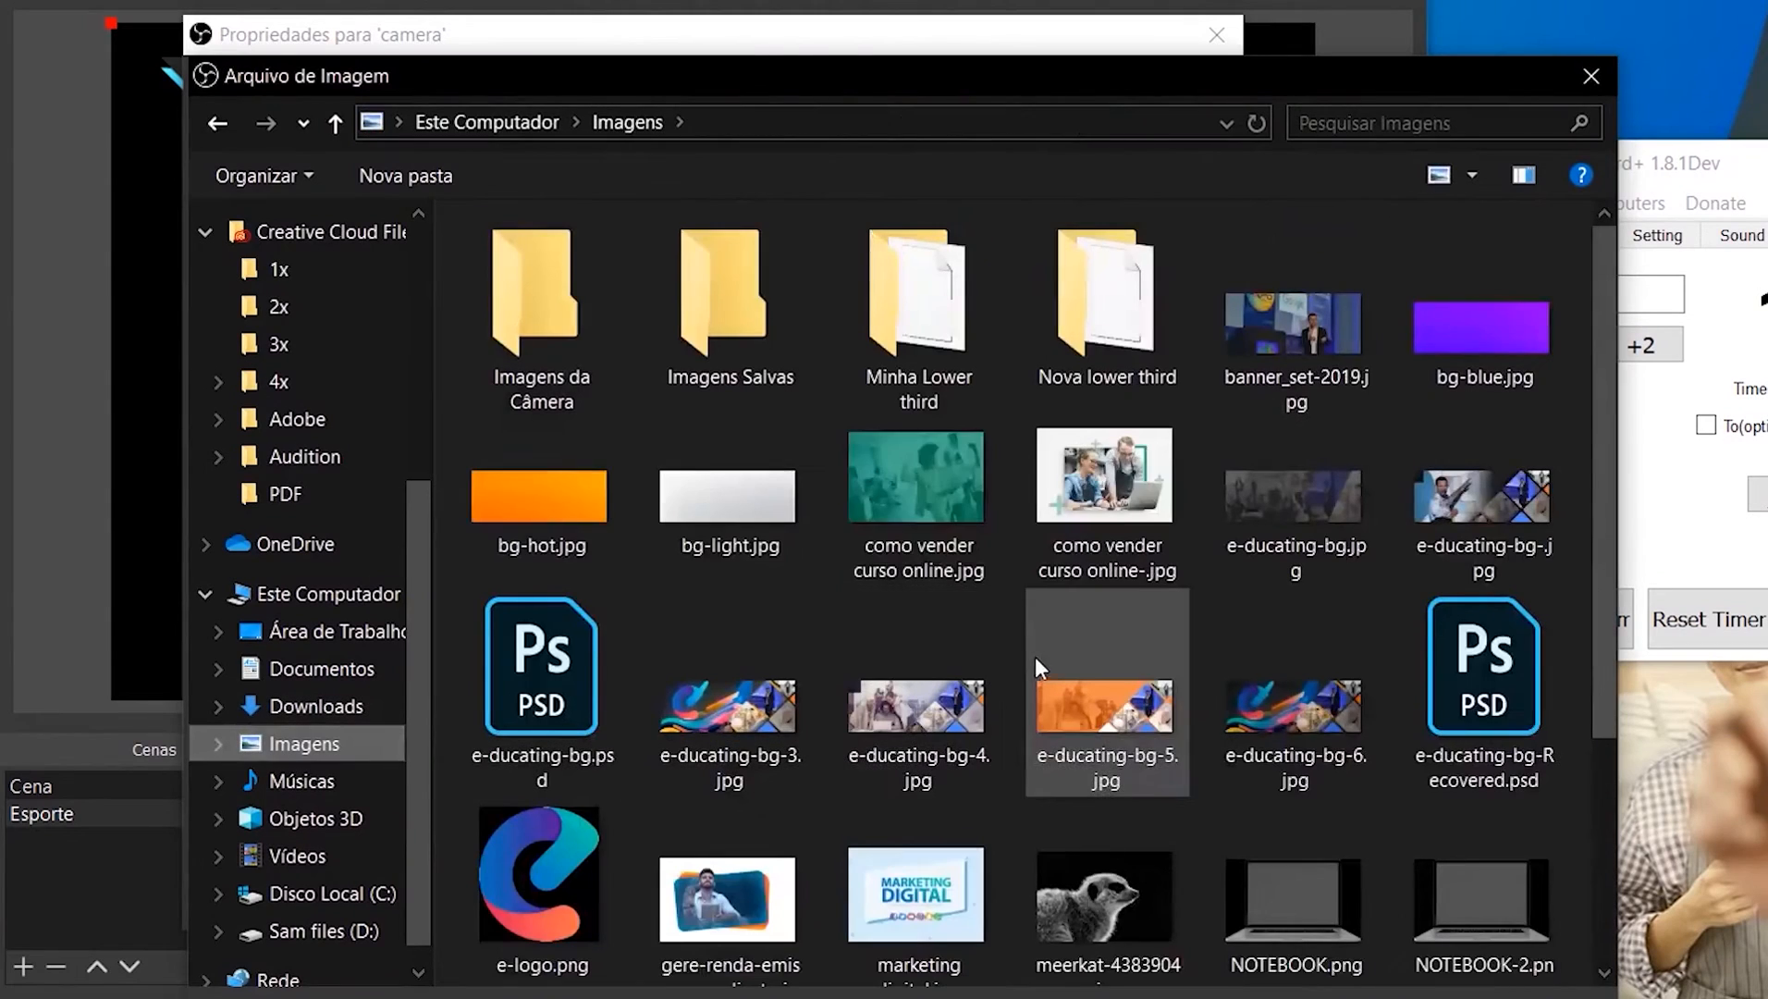
left_click(729, 703)
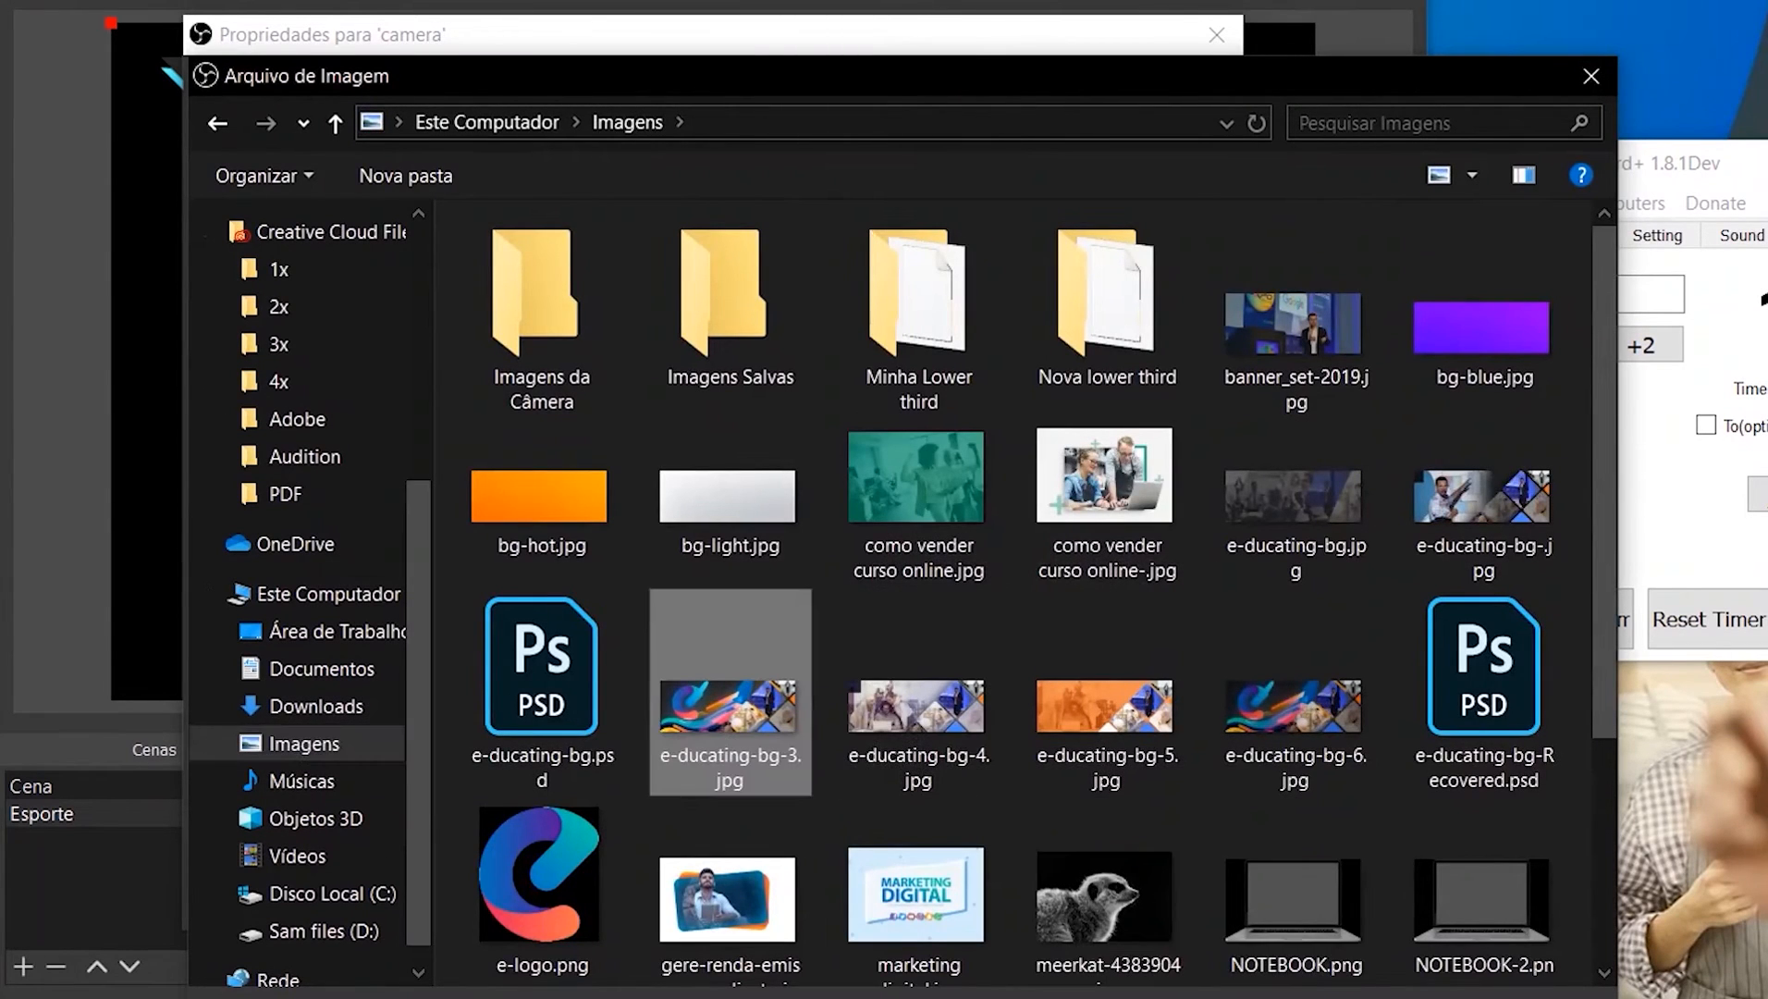
double_click(775, 730)
left_click(1077, 899)
Step: Fit and enlarge the camera image until it fills the canvas, with its source placed below the ScoreBoard group
key("ctrl+f")
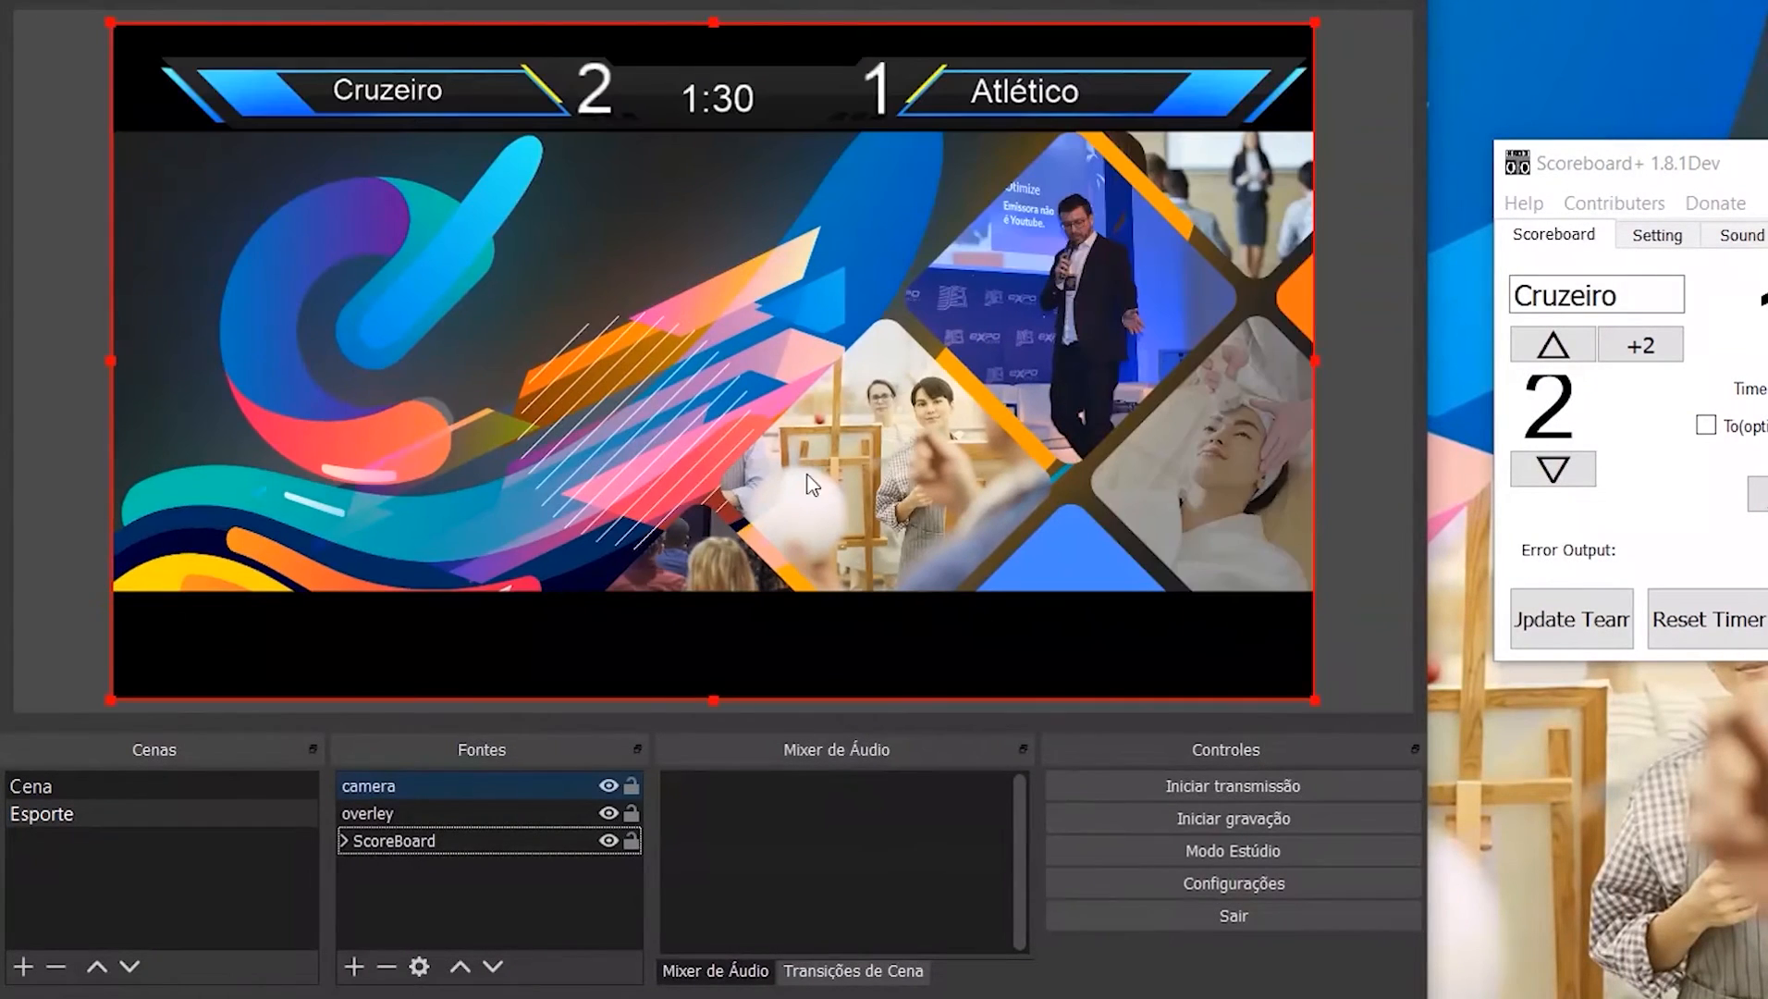
left_click_drag(806, 474, 713, 361)
left_click_drag(1224, 590, 1318, 647)
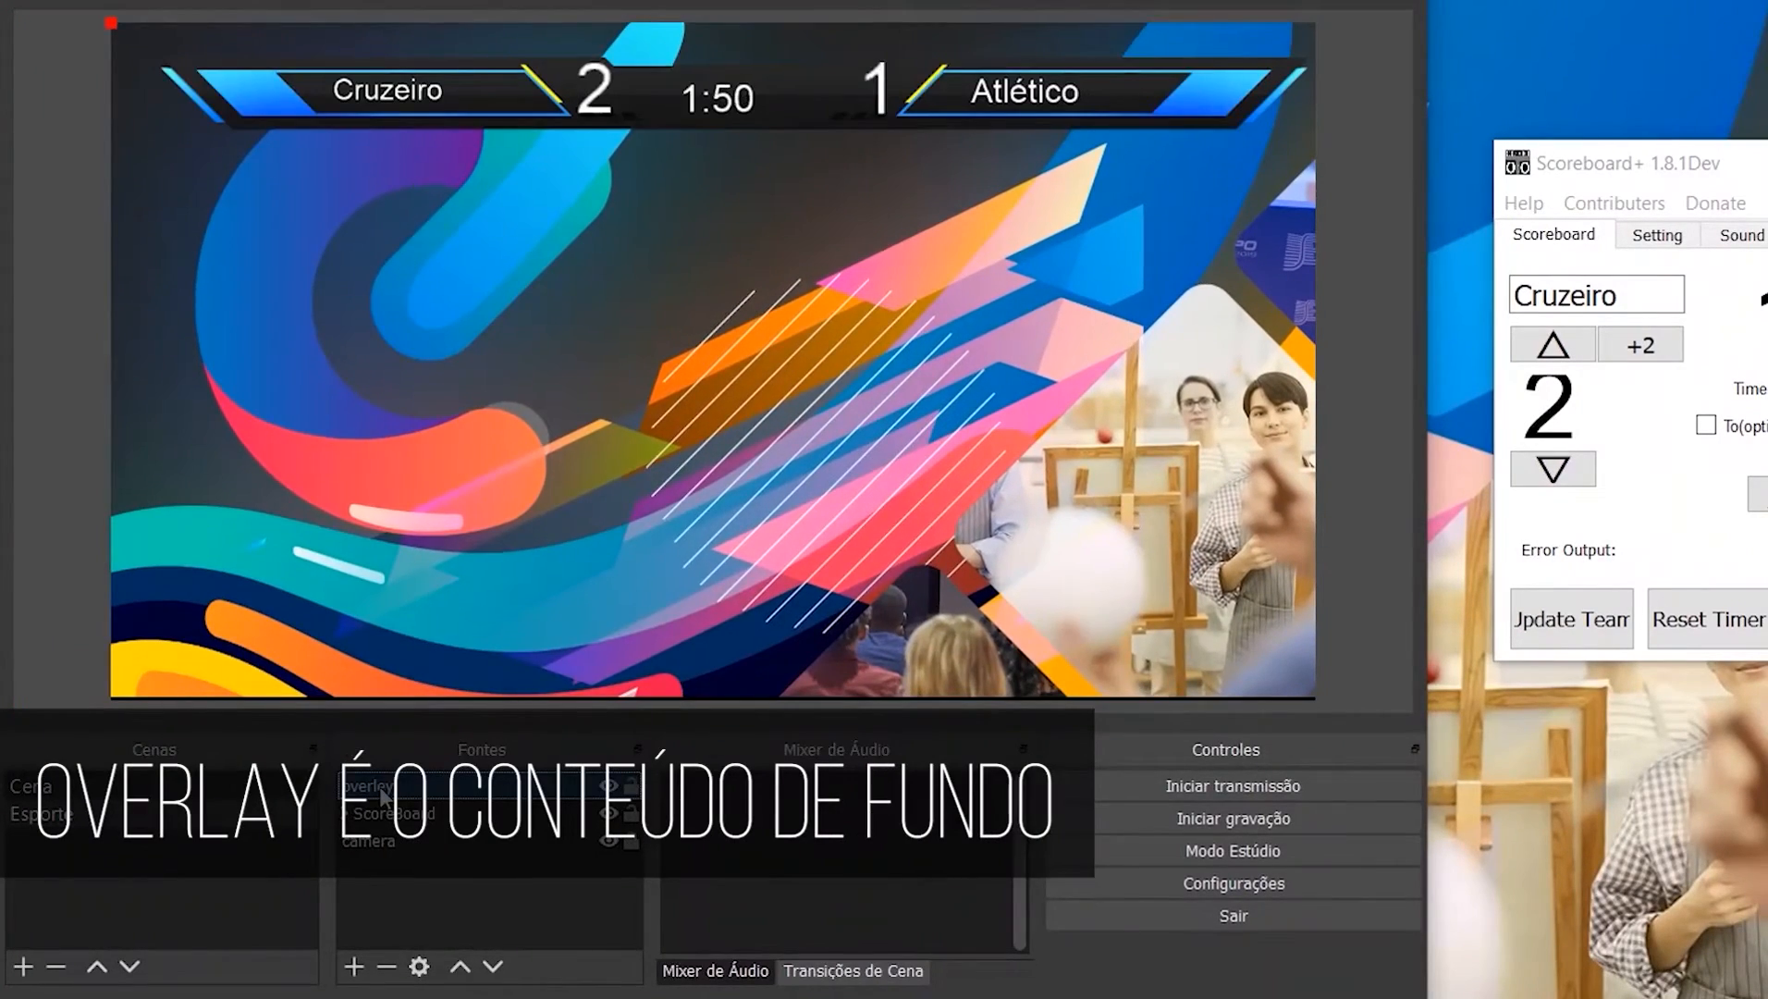
Step: Set the overley source's image to overlay-oferecimento.png, found by searching the Imagens folder for "over"
double_click(382, 787)
left_click(1156, 715)
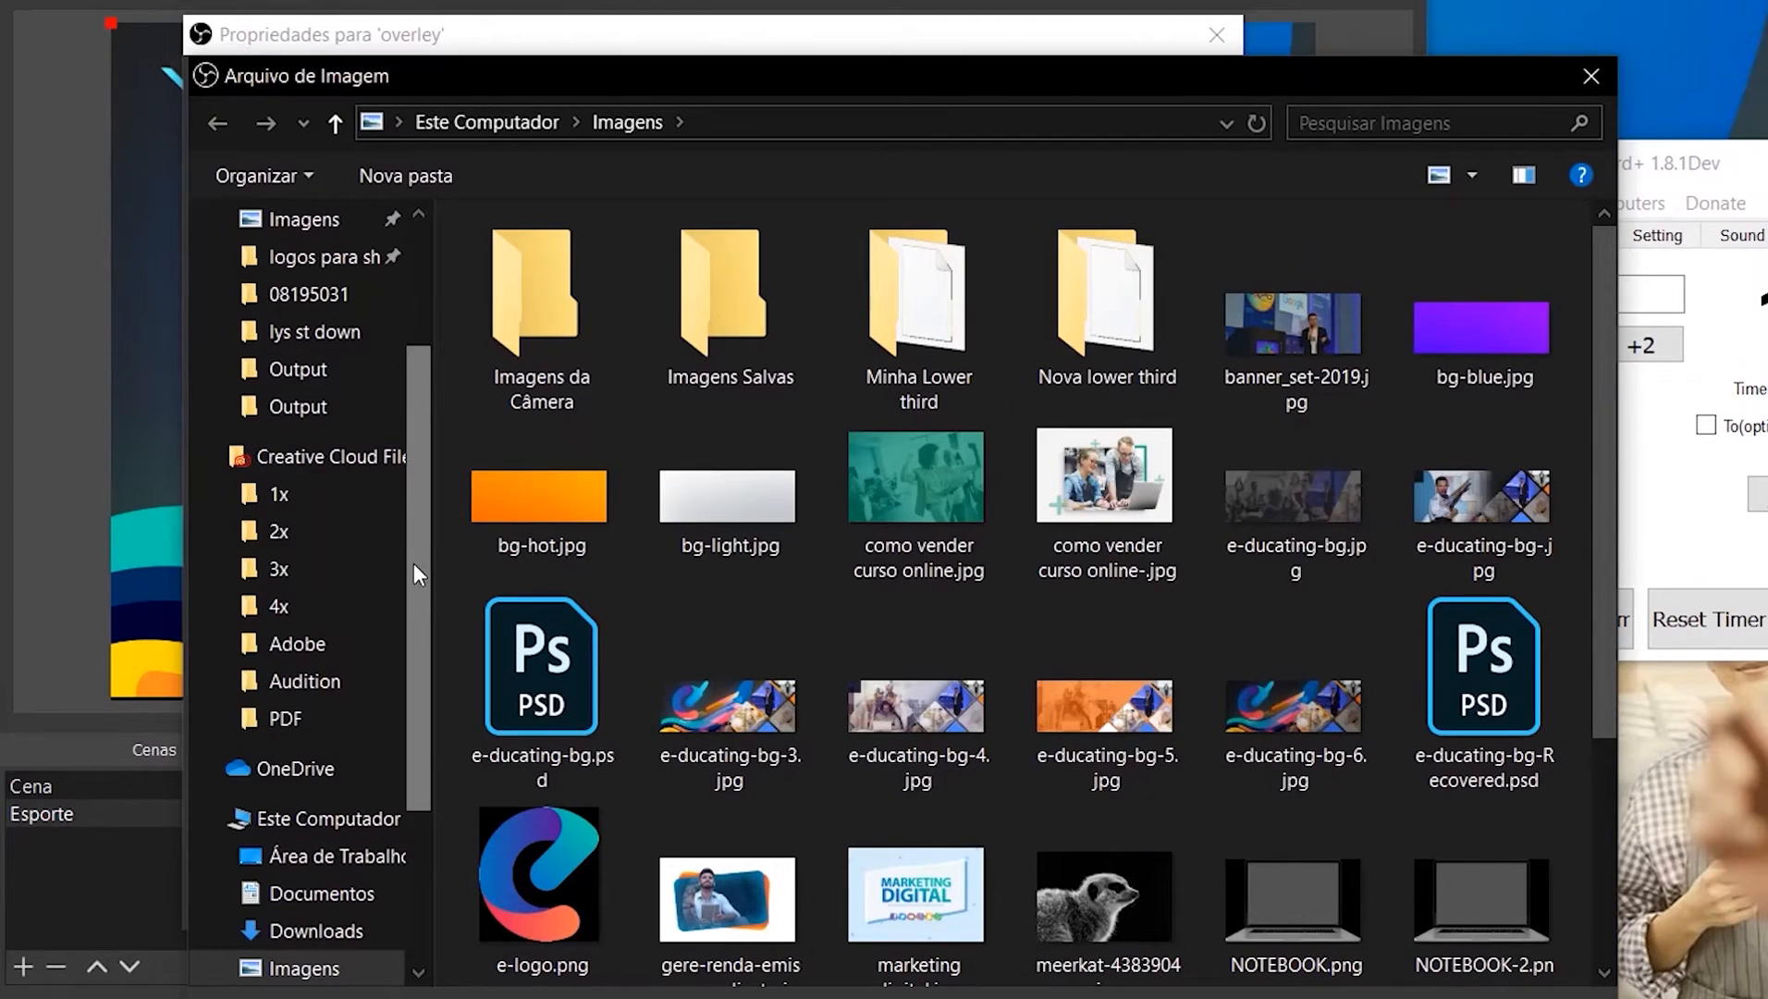
left_click(1329, 124)
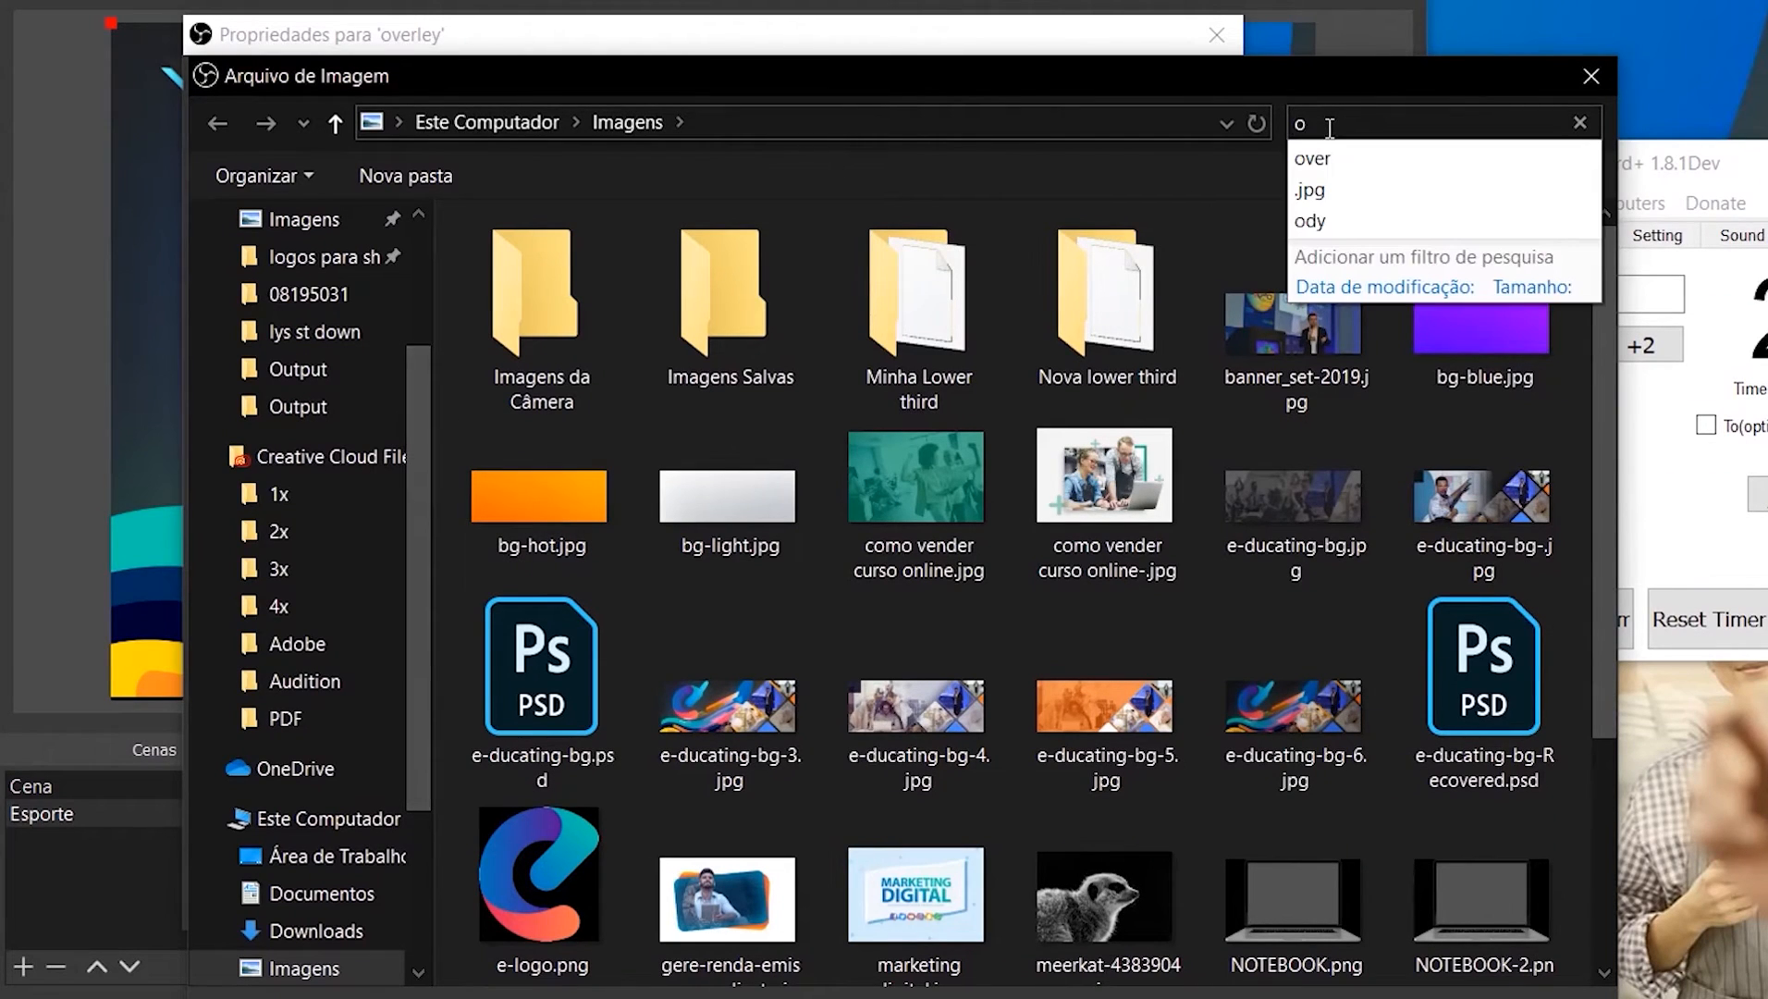
type("over")
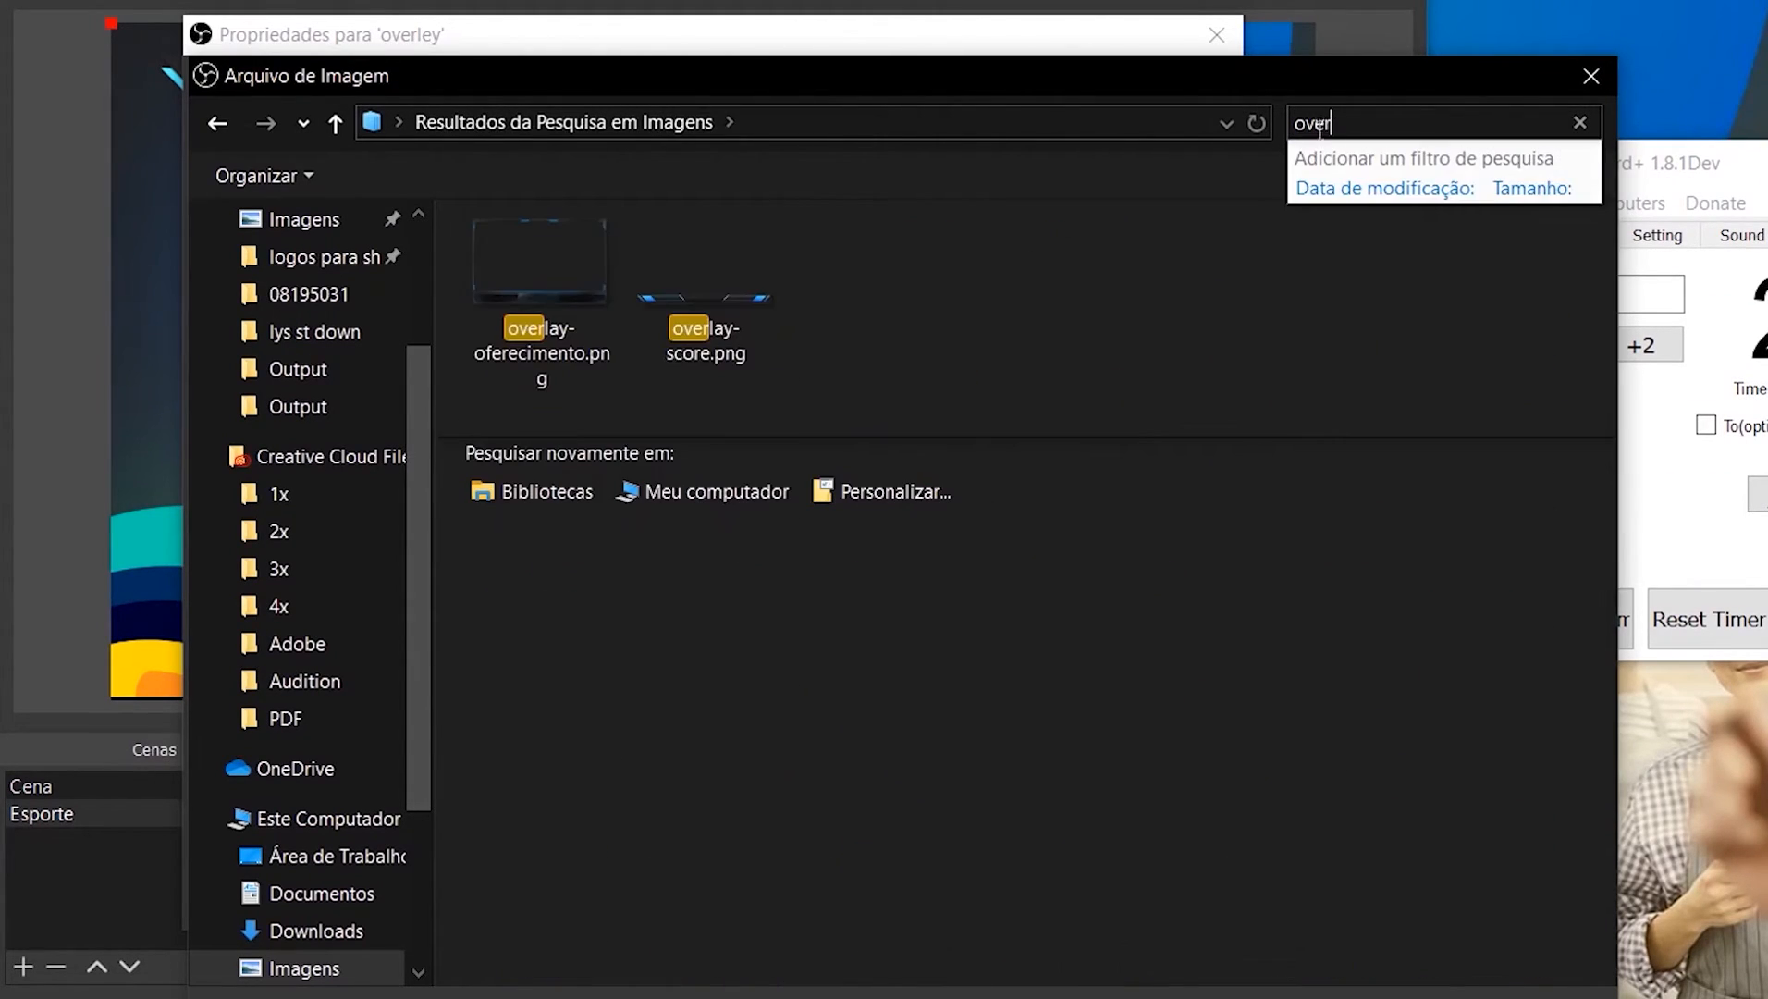
double_click(580, 283)
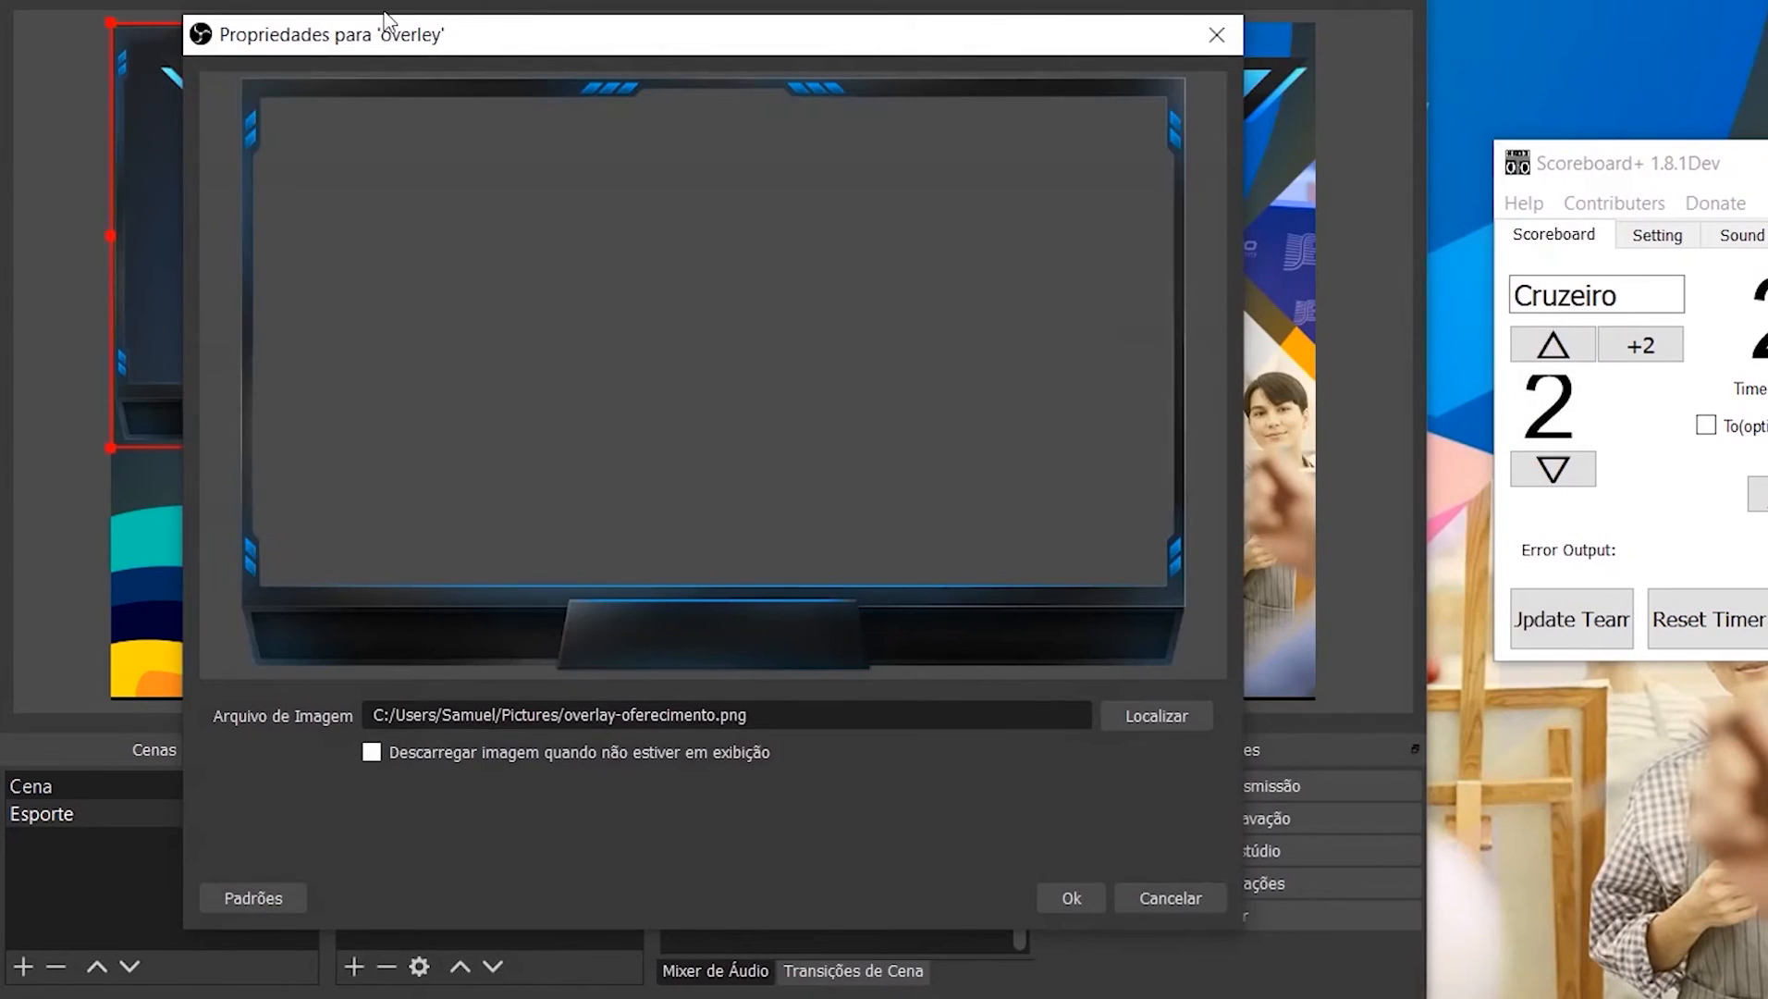
left_click(1071, 897)
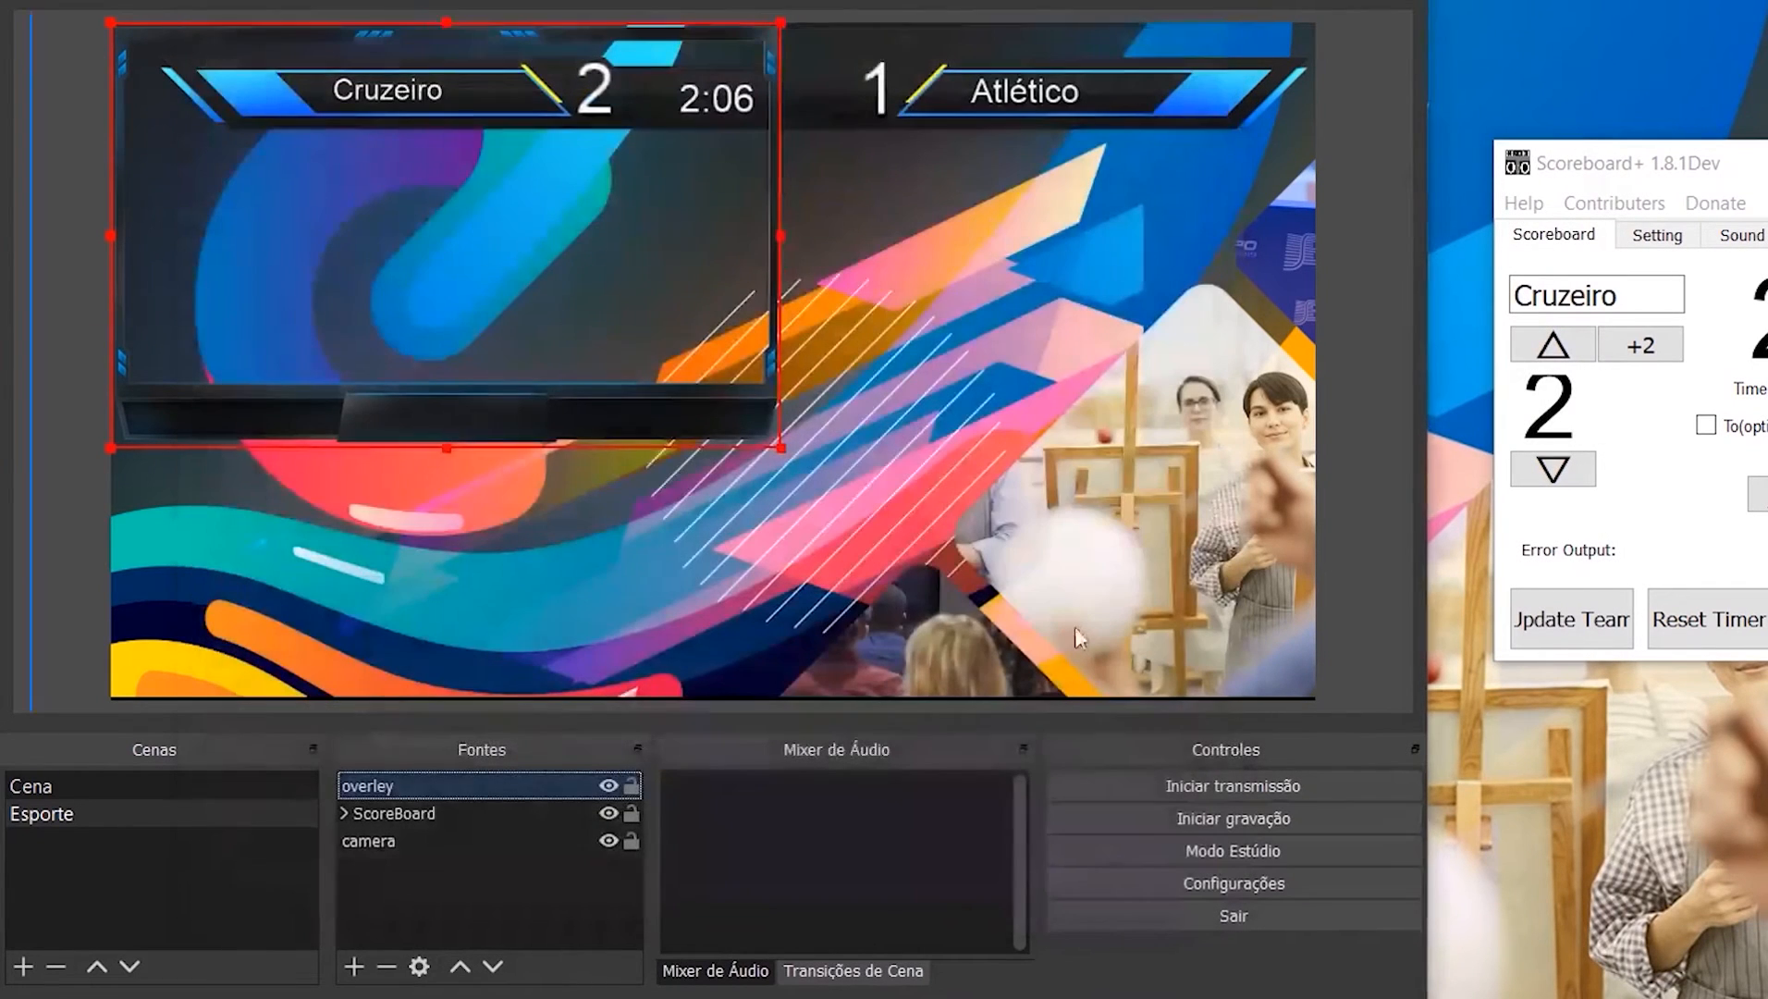
Step: Shrink the overley frame and move it to the canvas's lower right, and scale down the ScoreBoard group near the top centre
left_click_drag(782, 20, 393, 309)
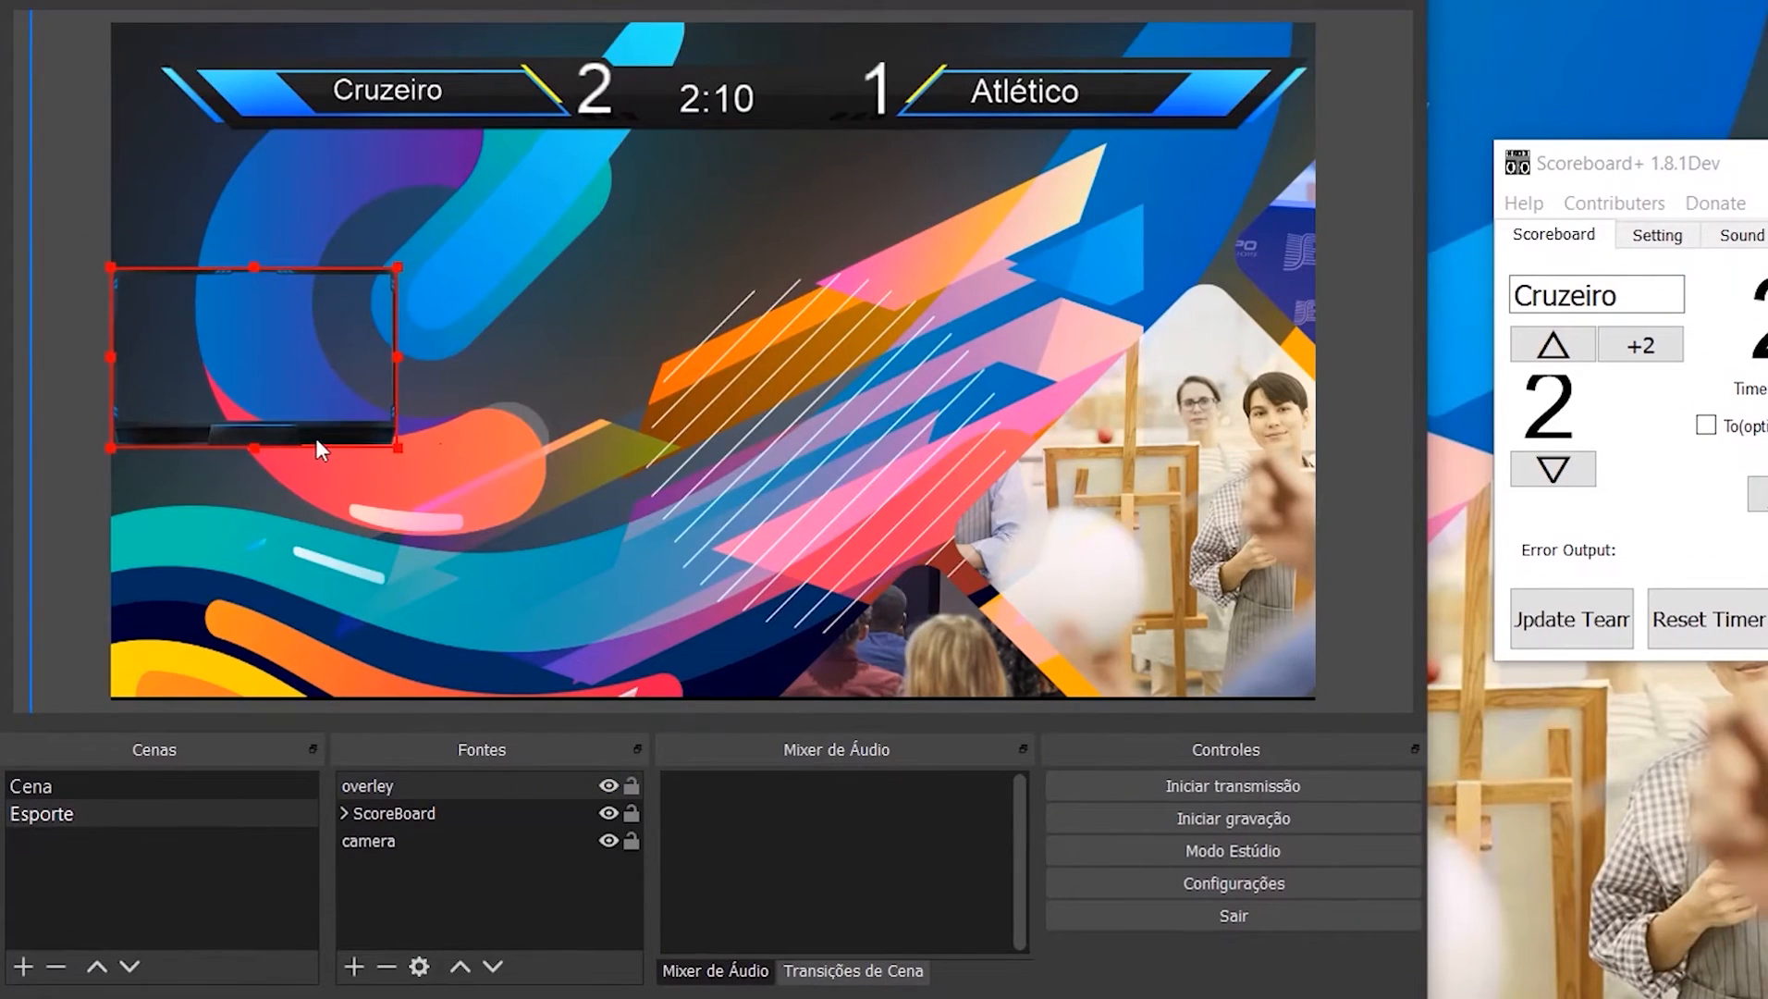
left_click_drag(315, 439, 1153, 592)
left_click(1053, 116)
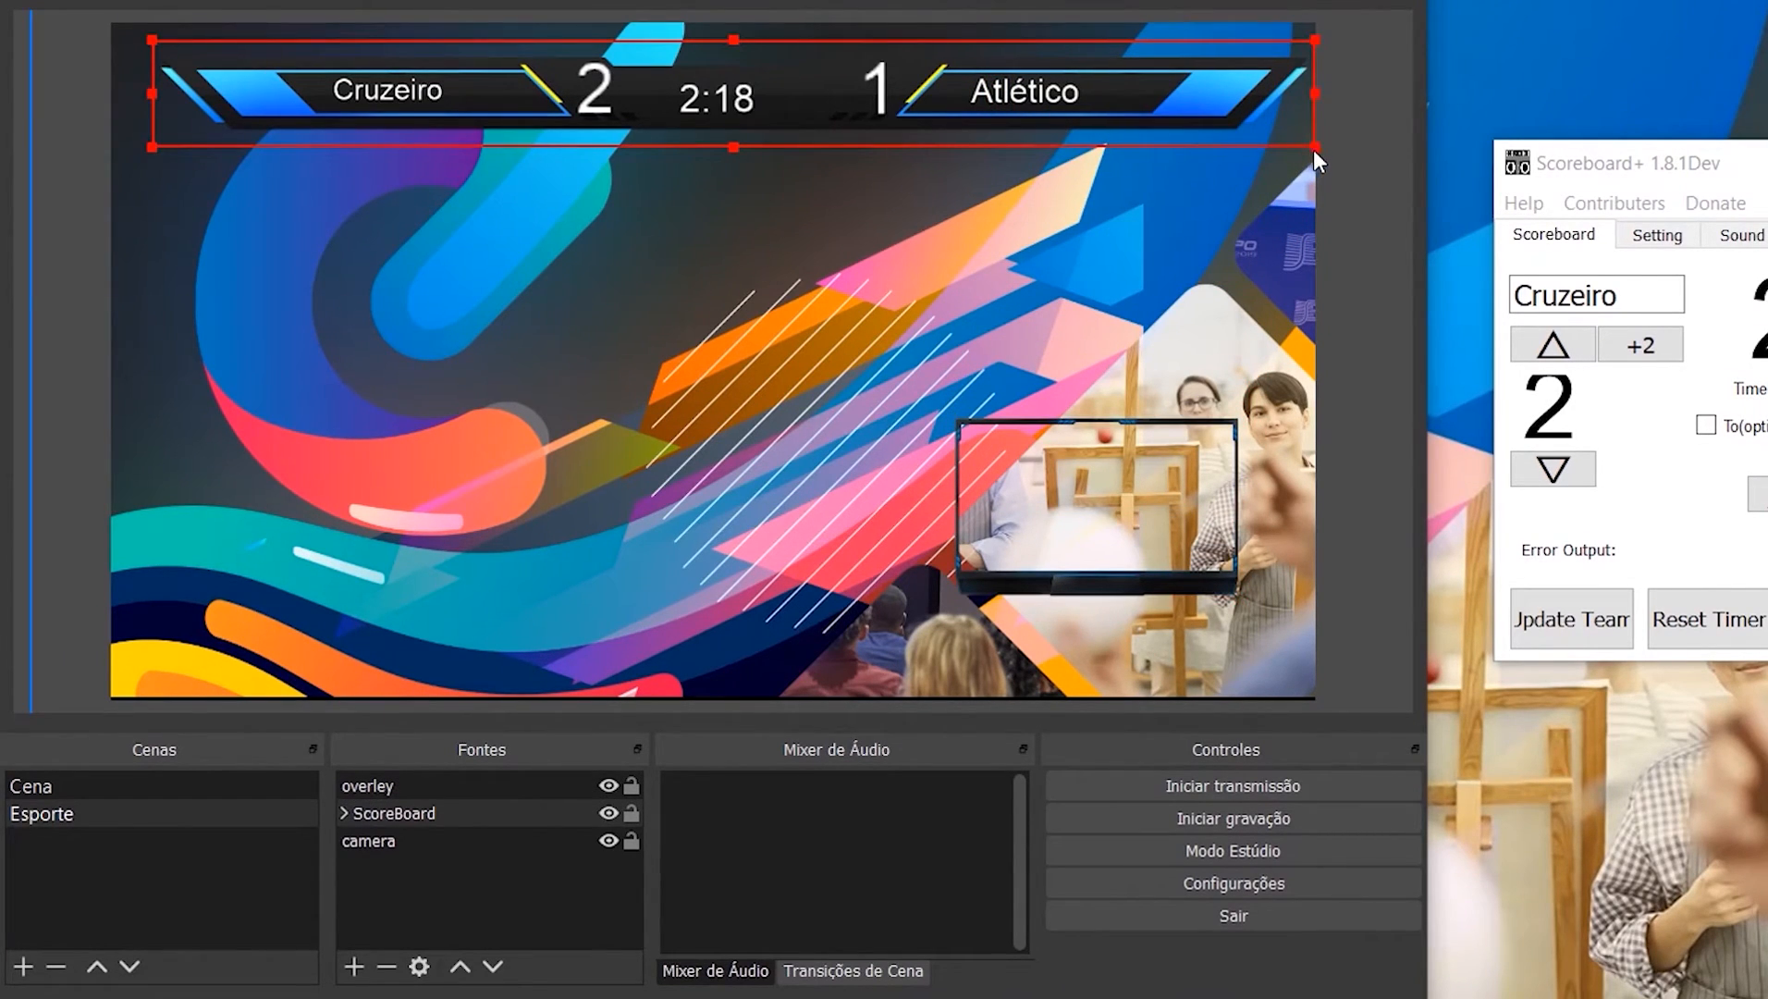
left_click_drag(1314, 147, 989, 106)
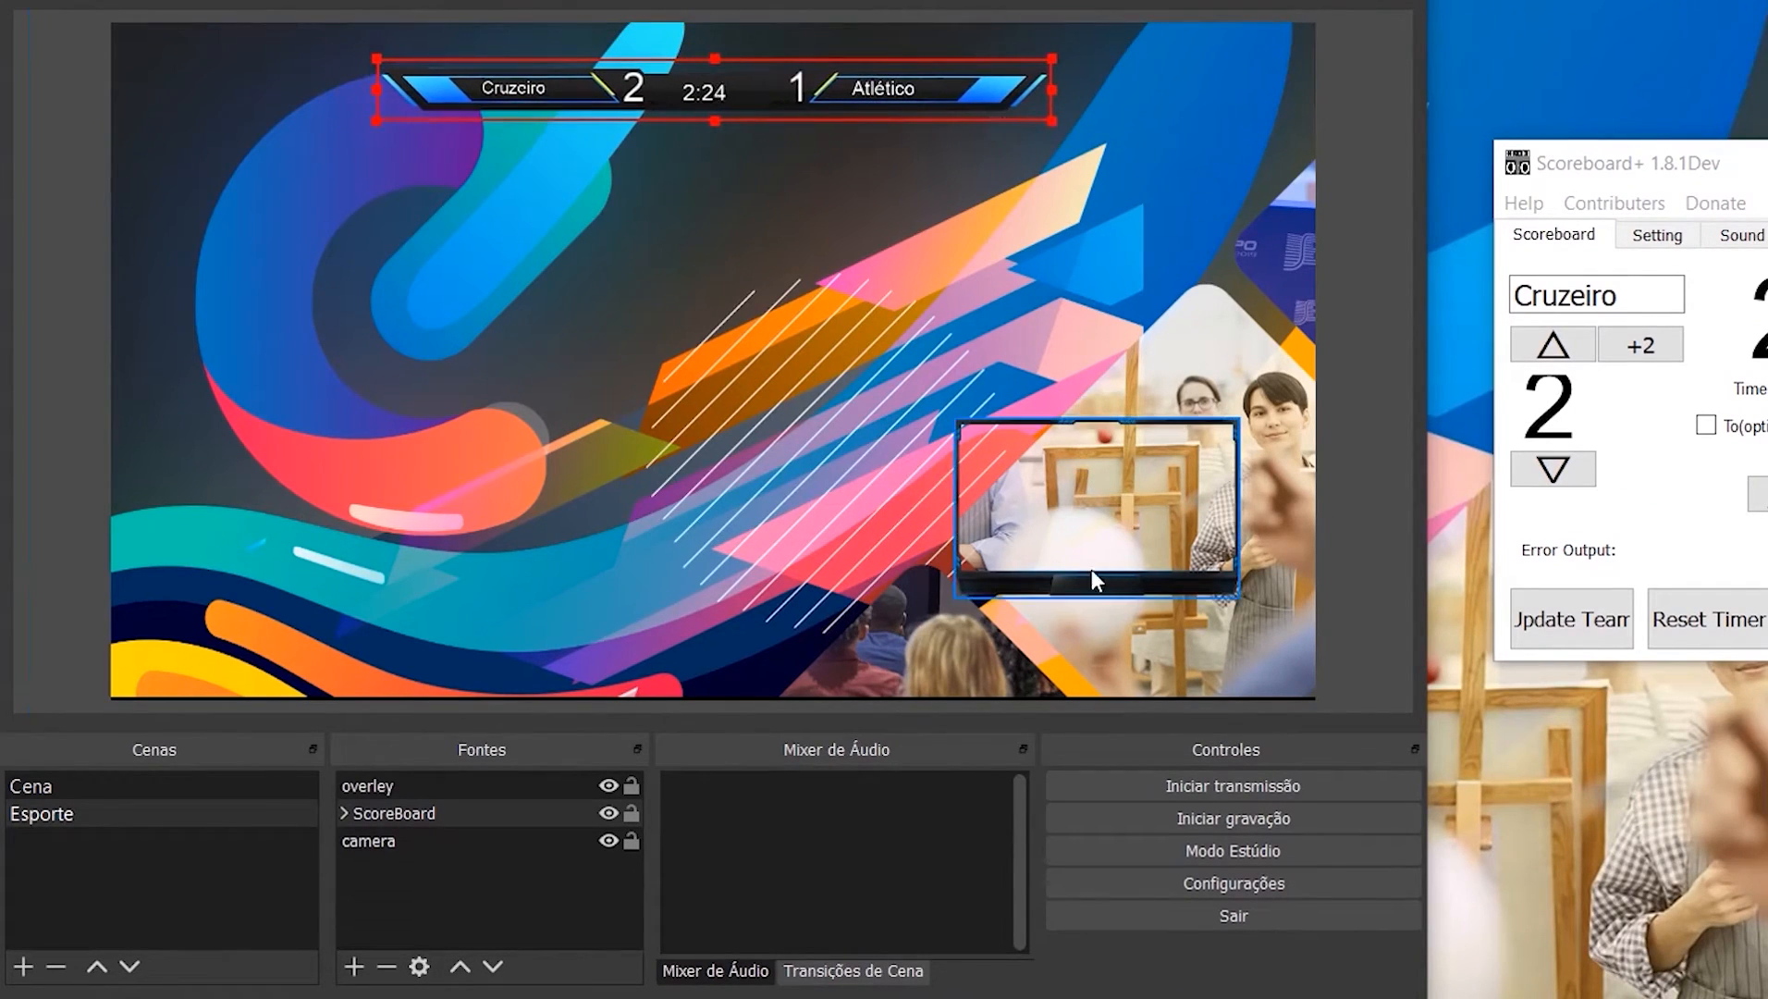
Step: Move the overley frame up below the scoreboard's right end and enlarge it from its lower-left corner
left_click_drag(1093, 575, 1104, 286)
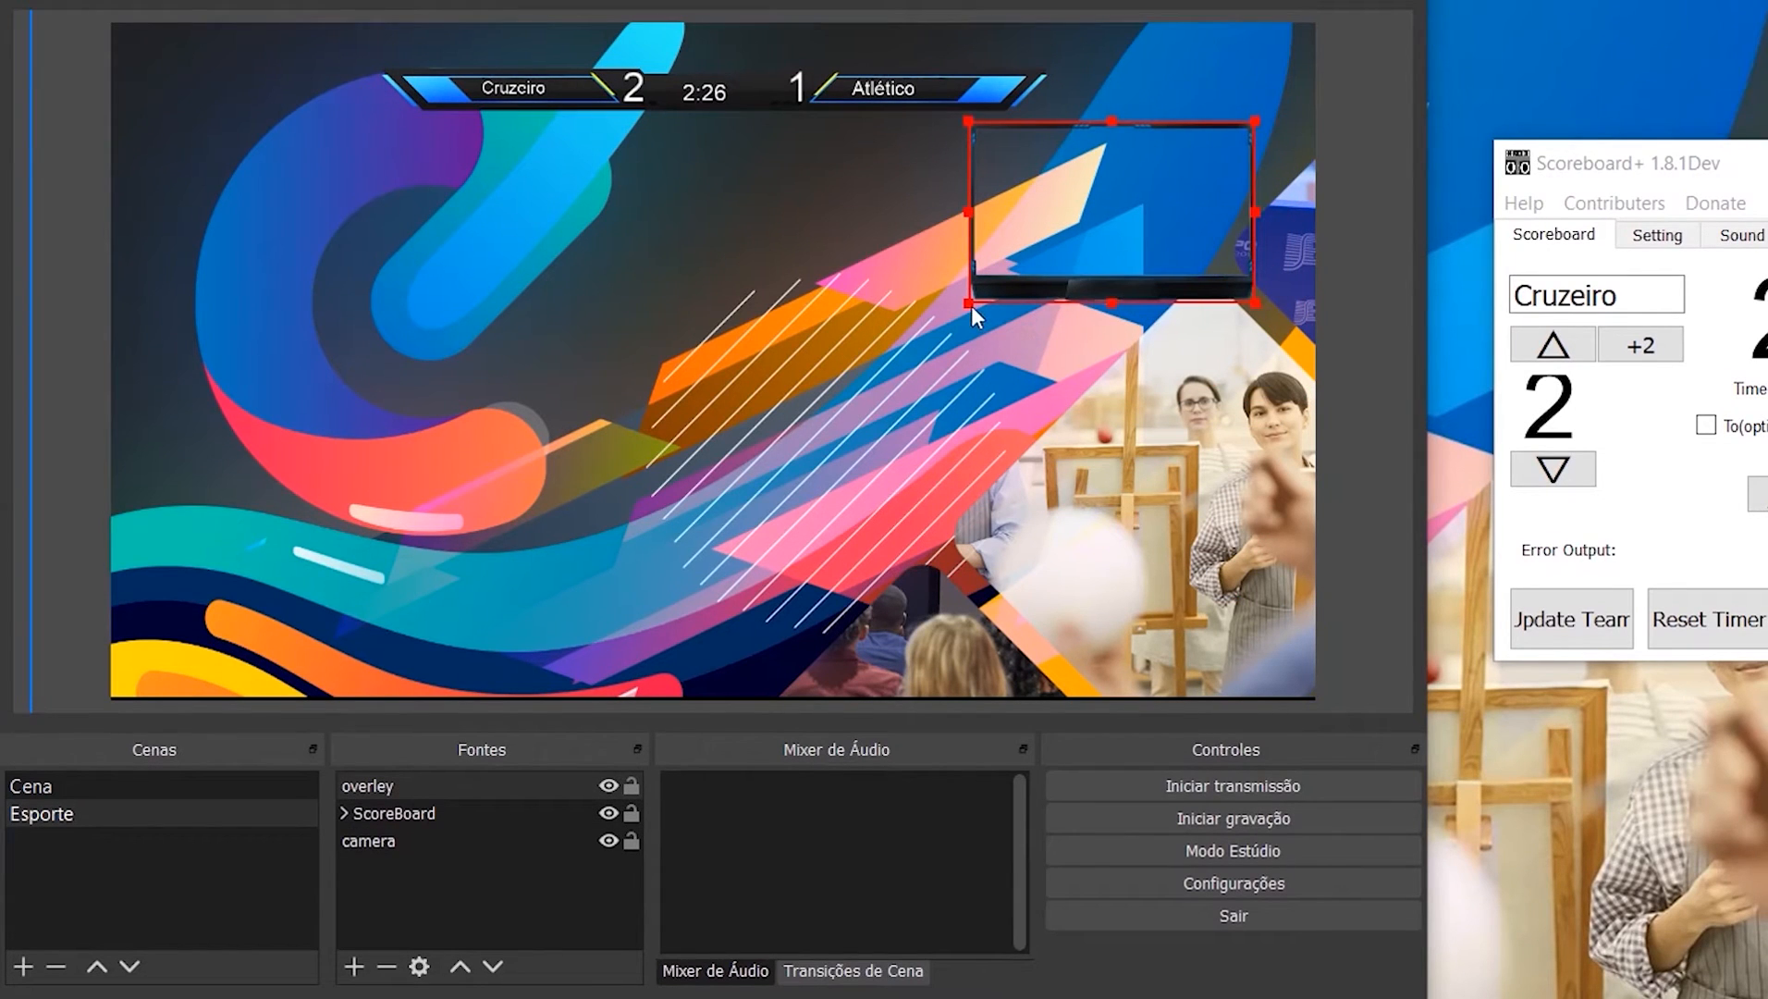
left_click_drag(970, 304, 779, 482)
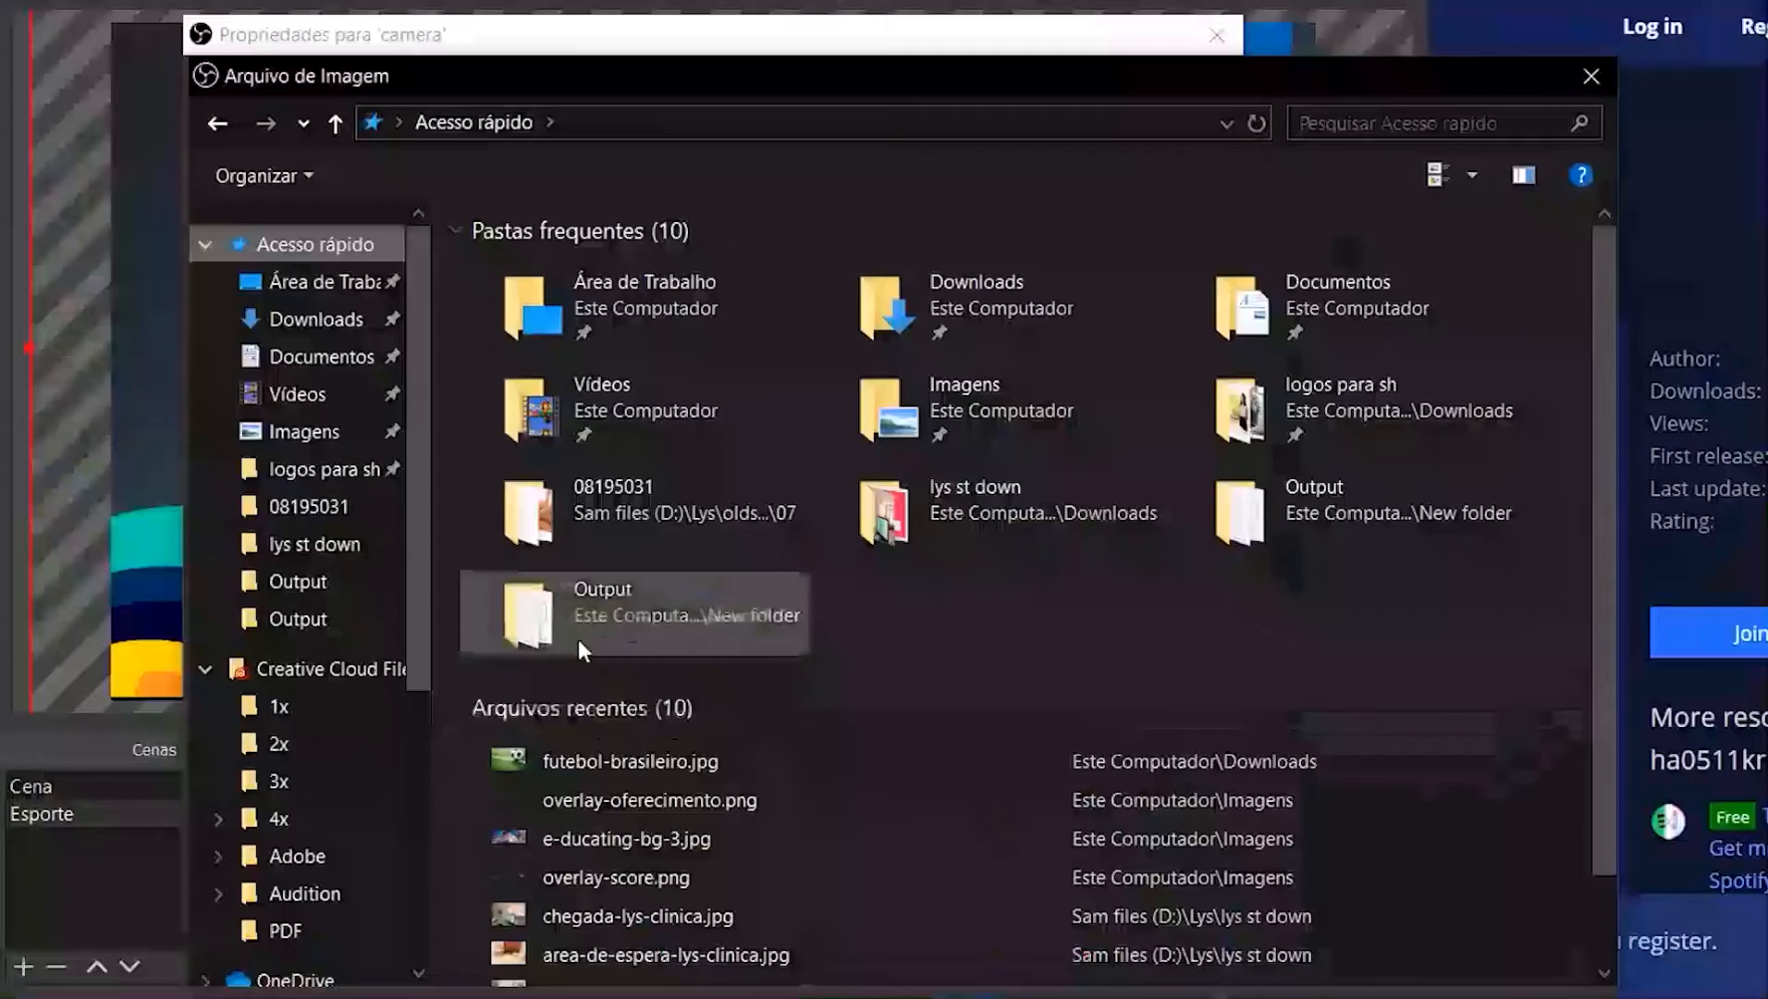
Step: Set the camera source's image to futebol-brasileiro.jpg from the recent files
double_click(596, 751)
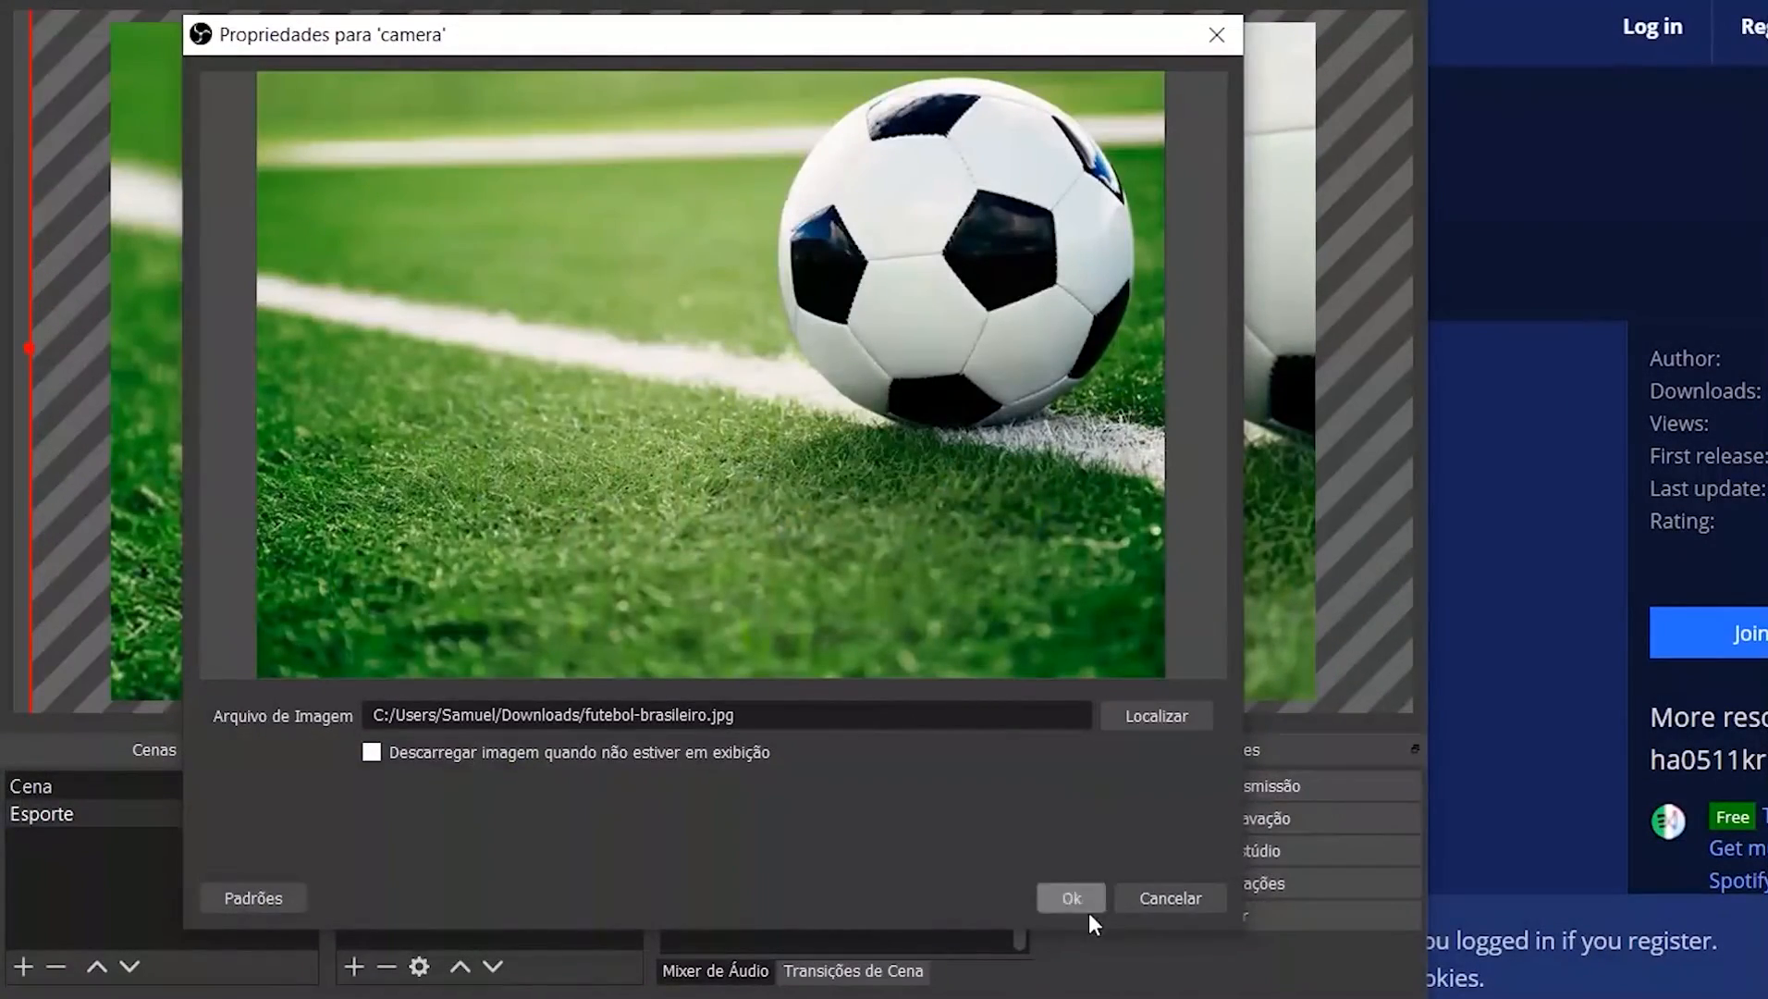
left_click(1060, 904)
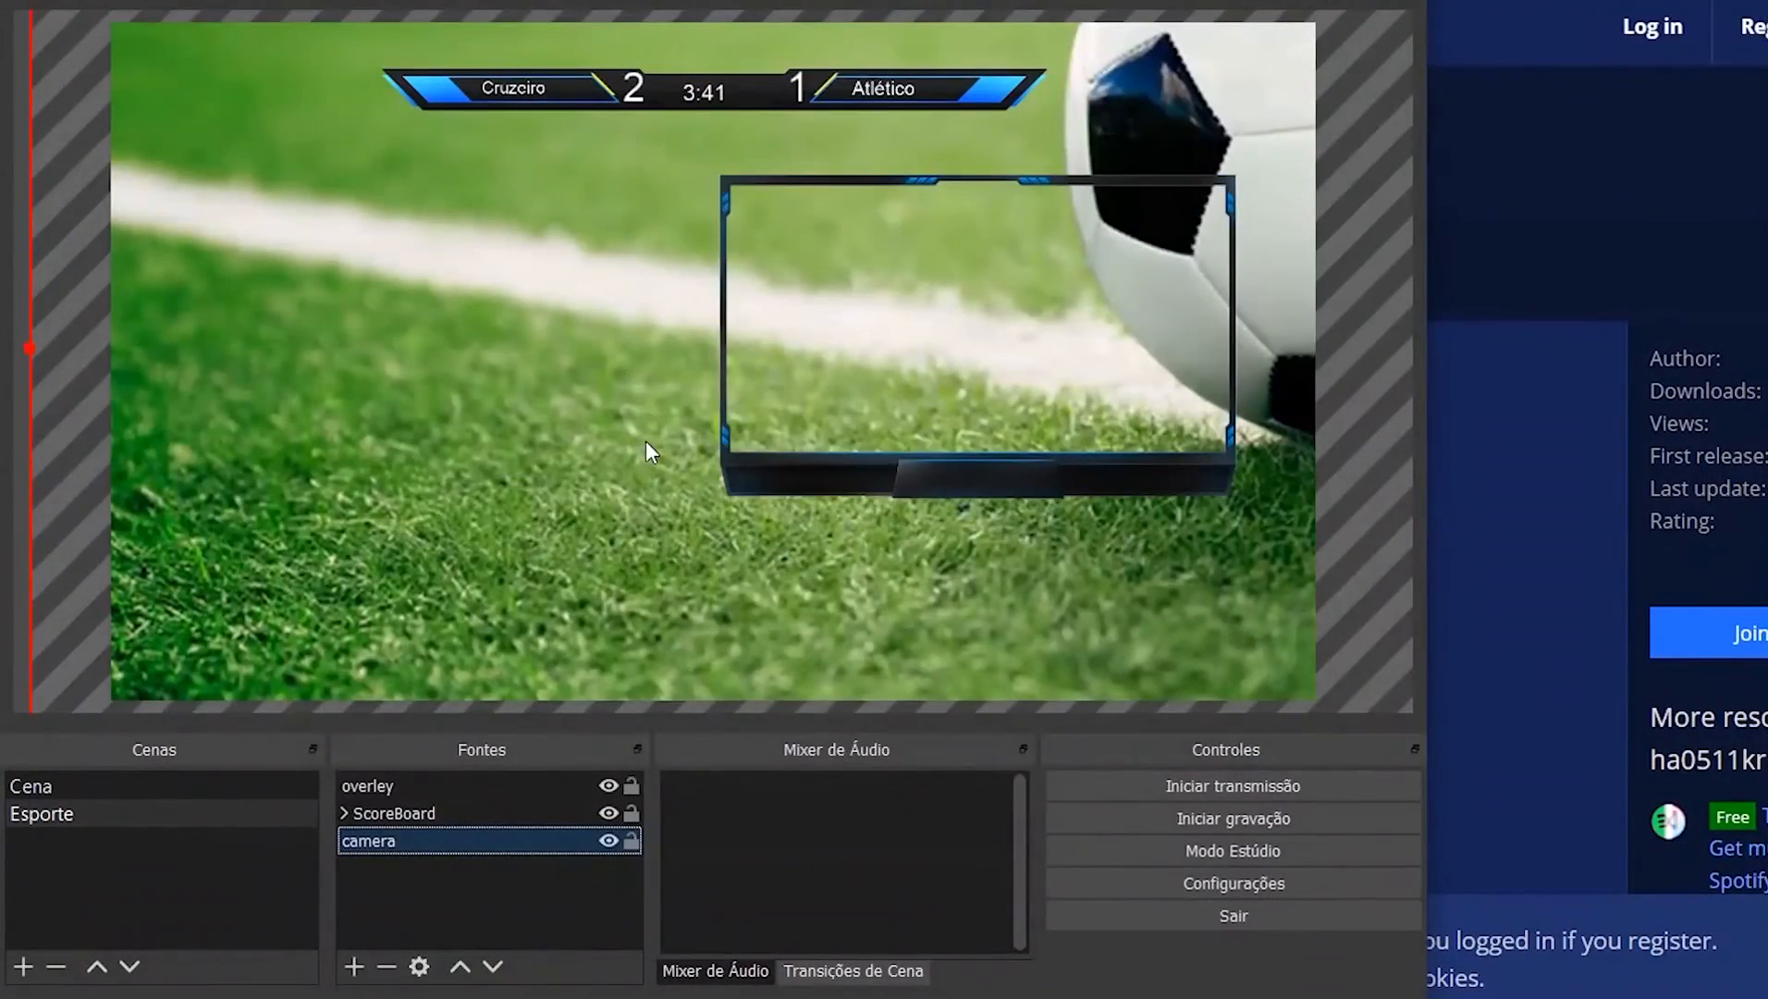
Step: Scale down the ScoreBoard group from its lower-right corner, then shrink the overley frame and place it at the canvas's upper right
left_click(795, 485)
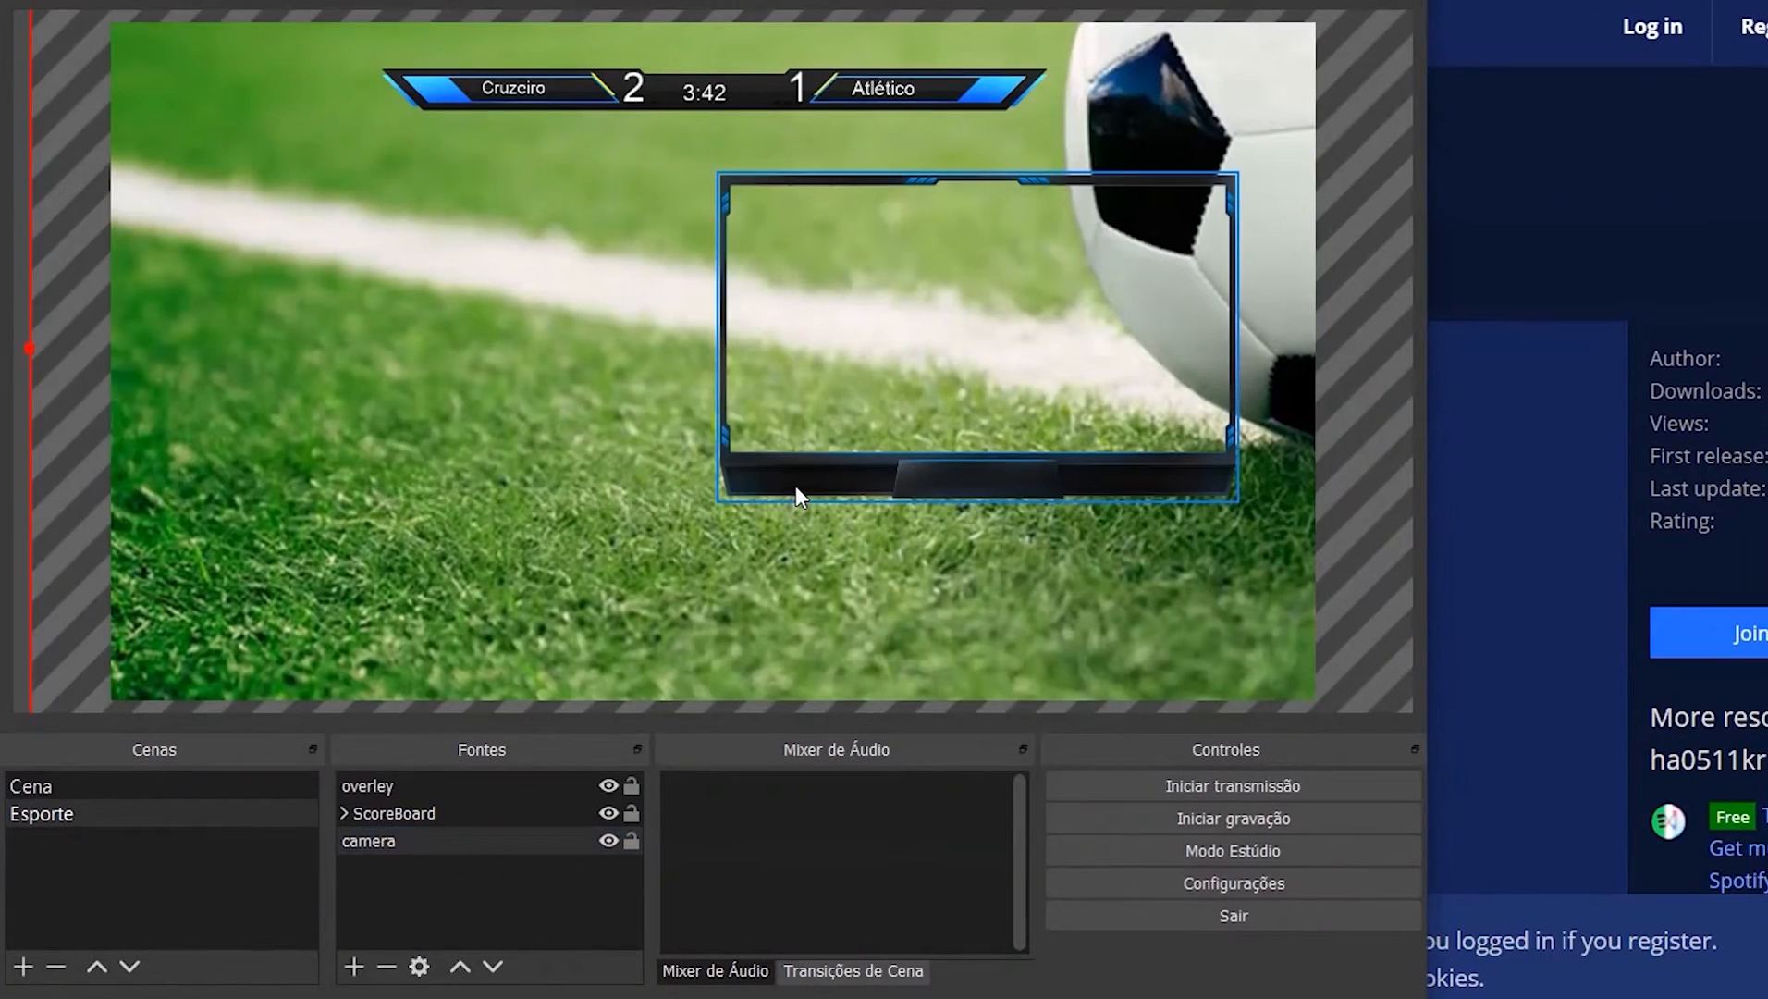
left_click(857, 100)
left_click_drag(1054, 119, 892, 65)
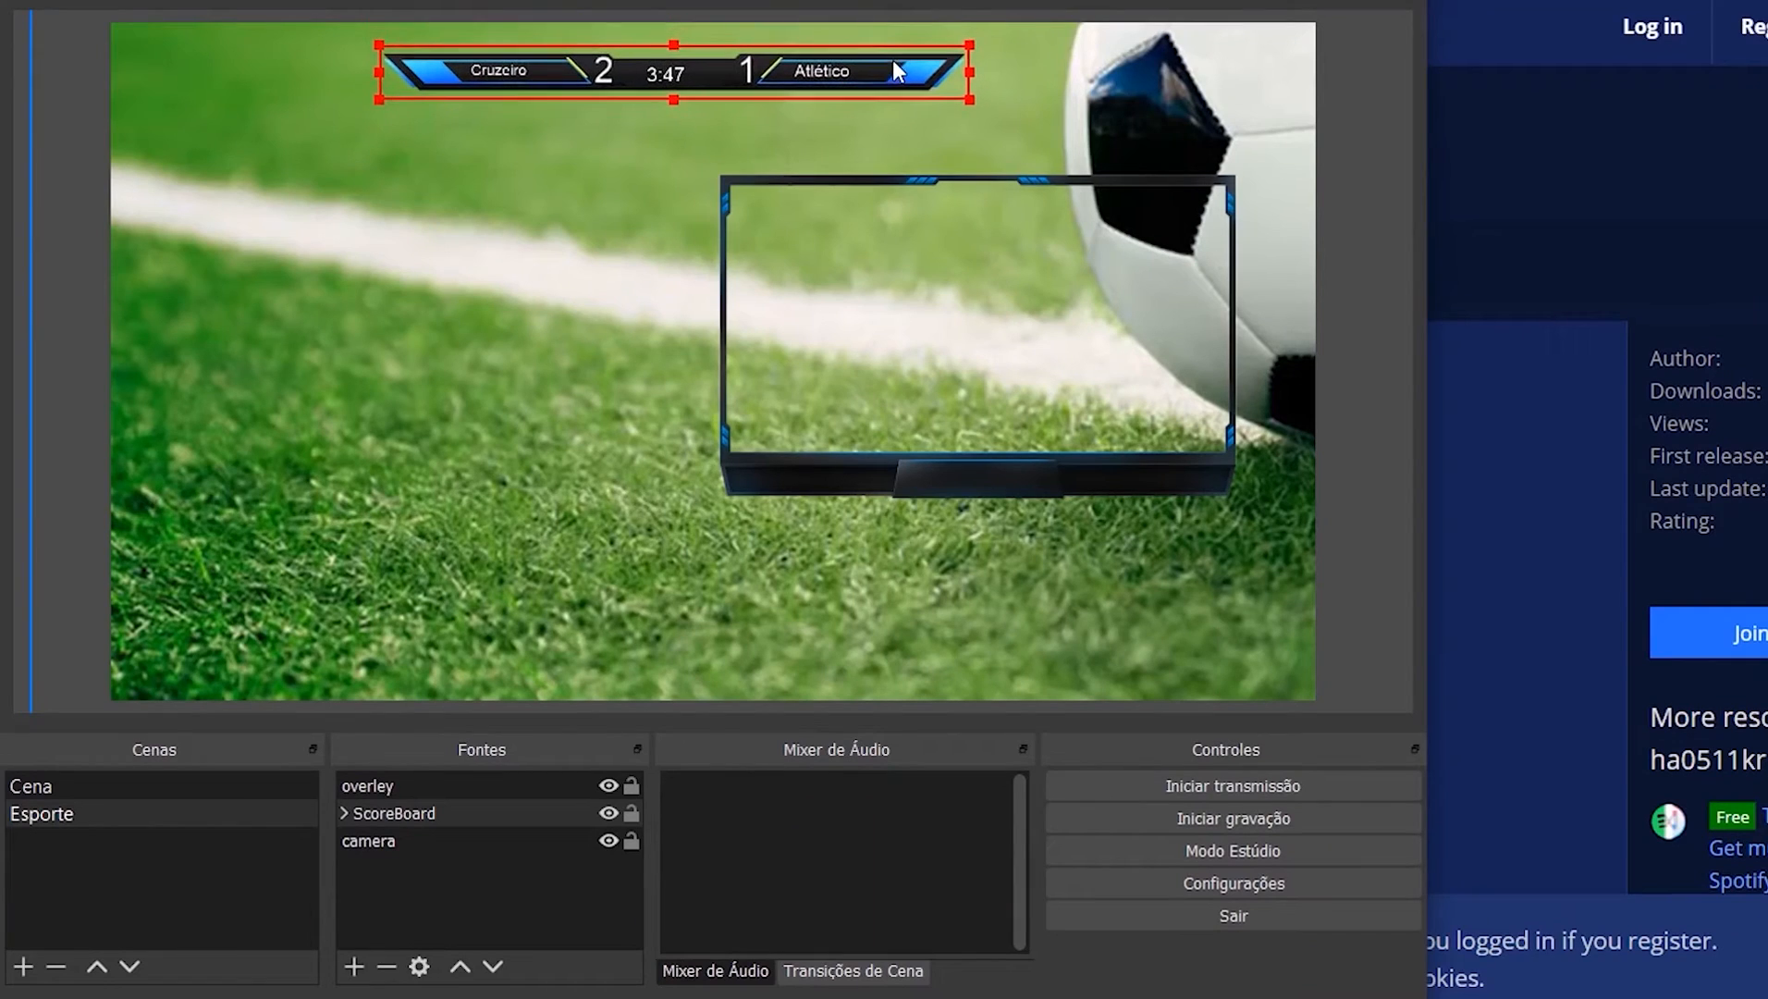
left_click(784, 475)
left_click_drag(716, 506, 935, 361)
left_click_drag(1043, 349, 1091, 244)
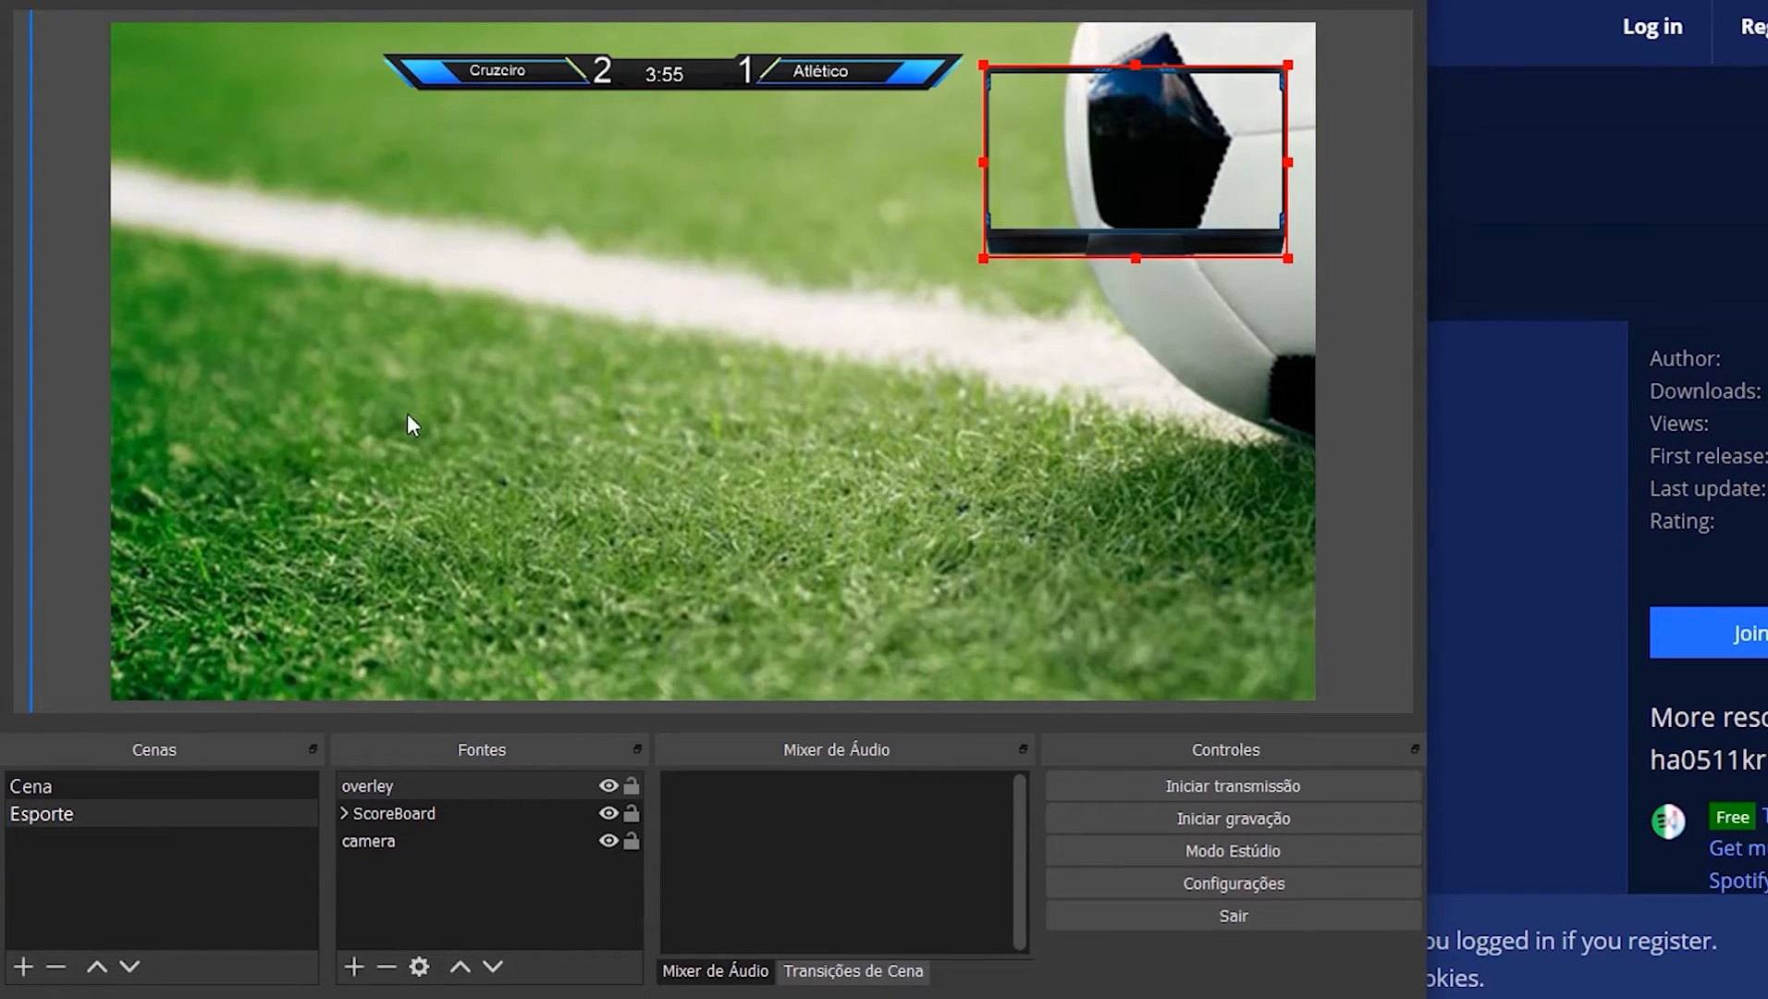
Step: Enlarge the overley frame and place it at the canvas's lower right, and enlarge the ScoreBoard group across the top of the canvas
left_click_drag(987, 245, 735, 501)
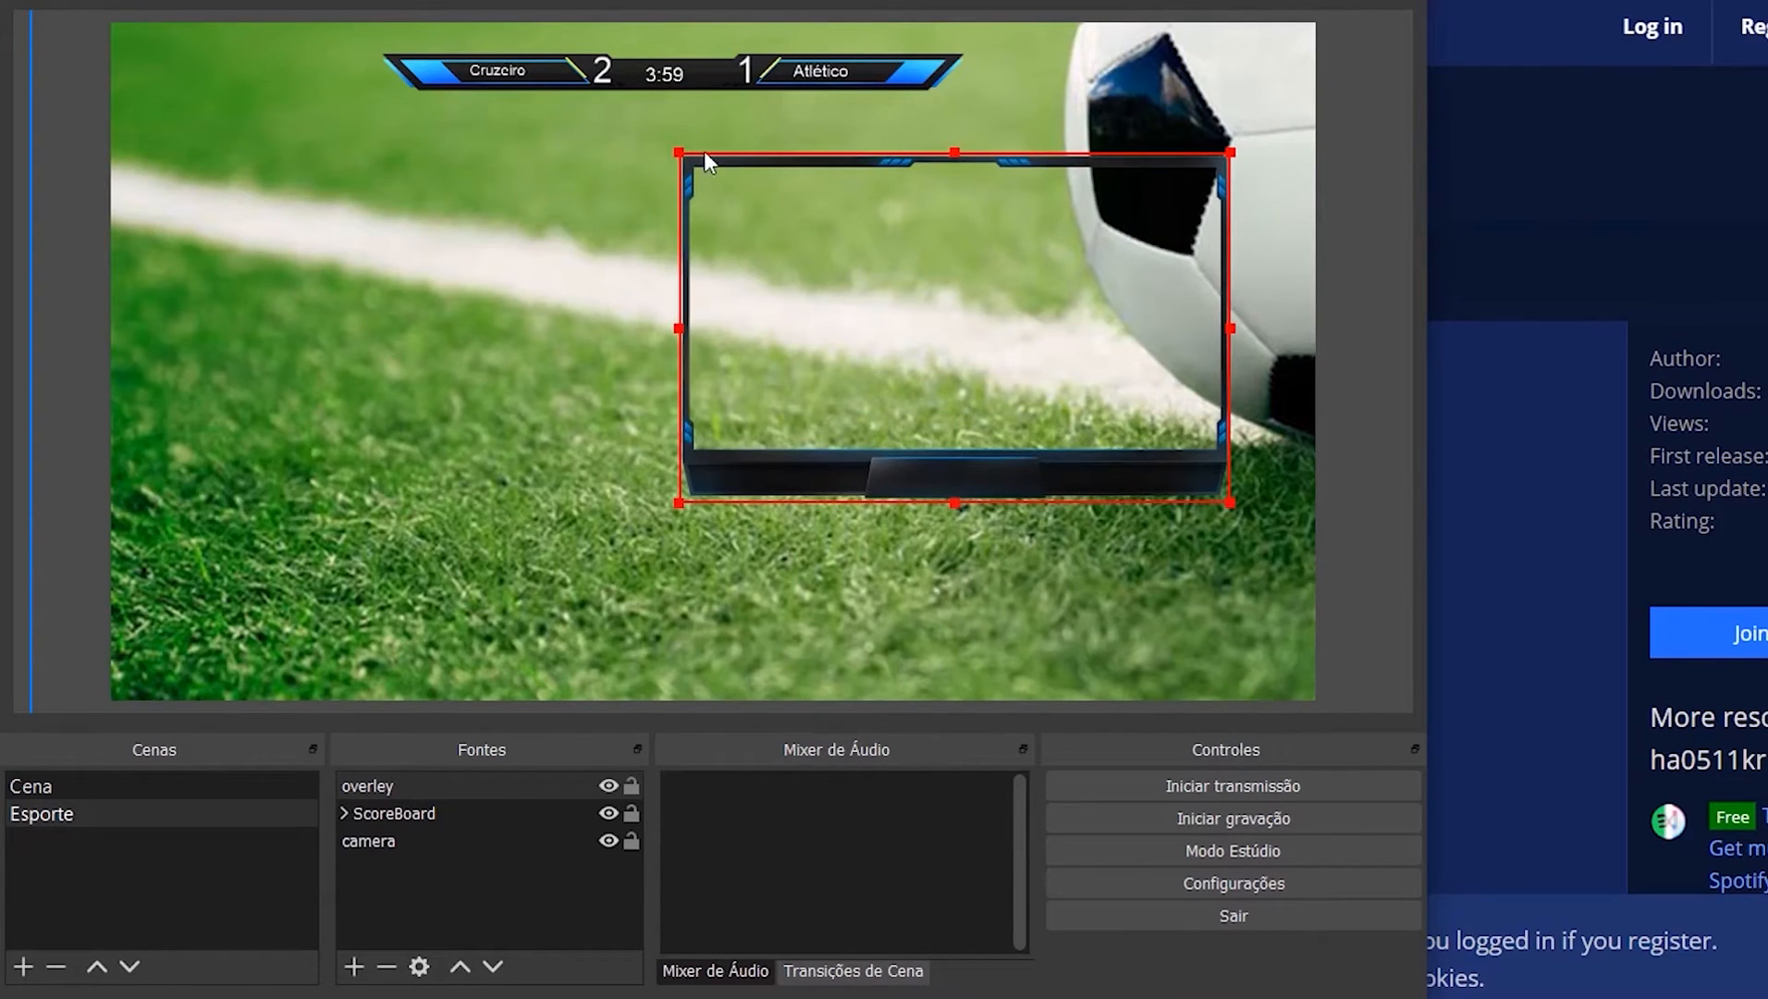
left_click_drag(705, 162, 723, 298)
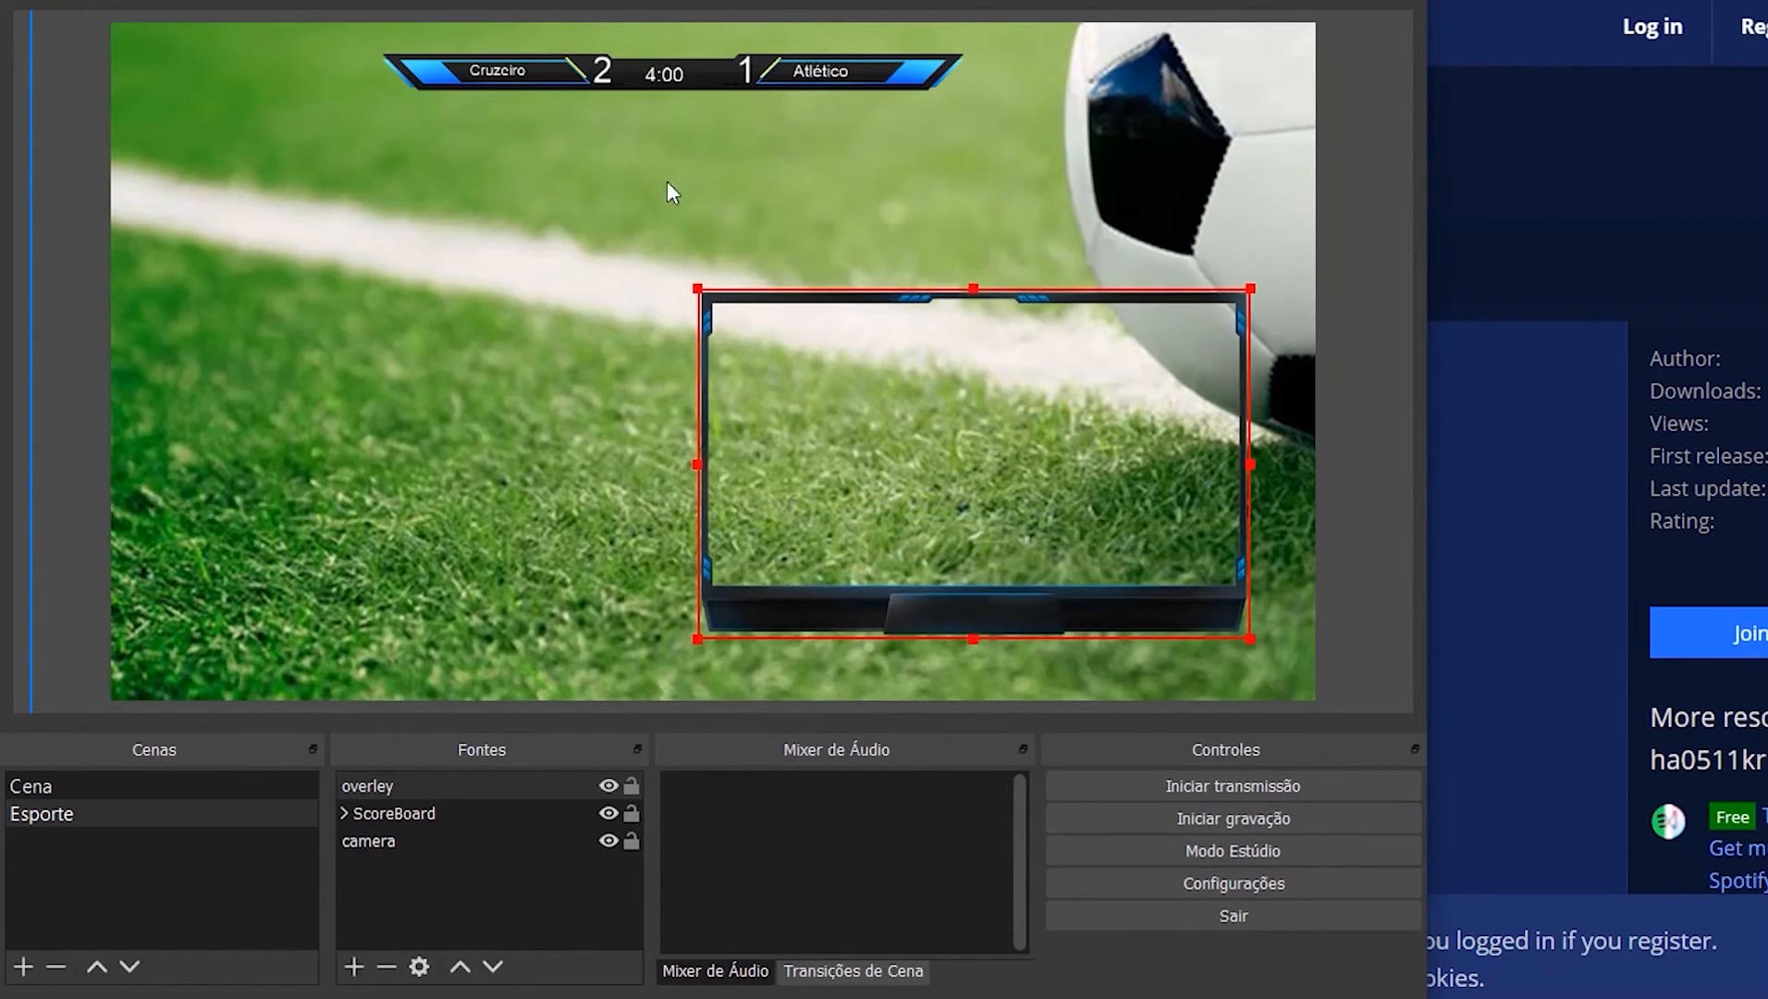
left_click(697, 78)
left_click_drag(970, 98, 760, 109)
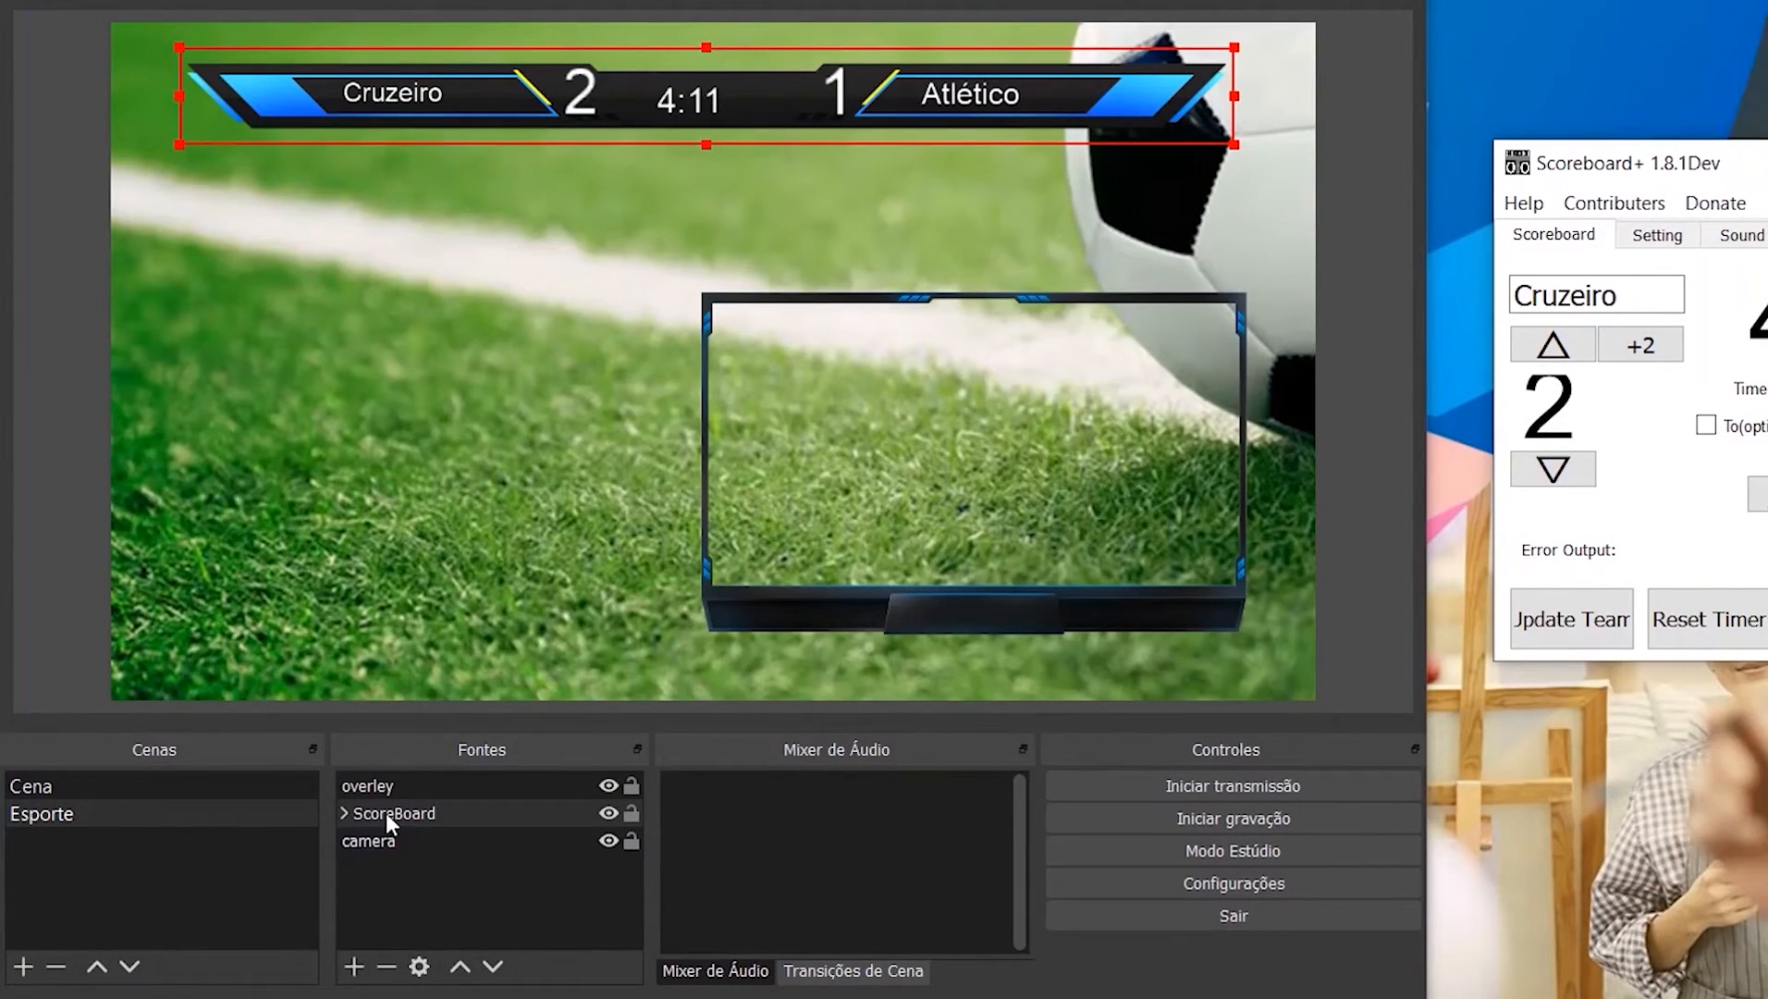
Step: Add a media source (Fonte de mídia) named patrocinador above the overley source
left_click(370, 788)
left_click(359, 967)
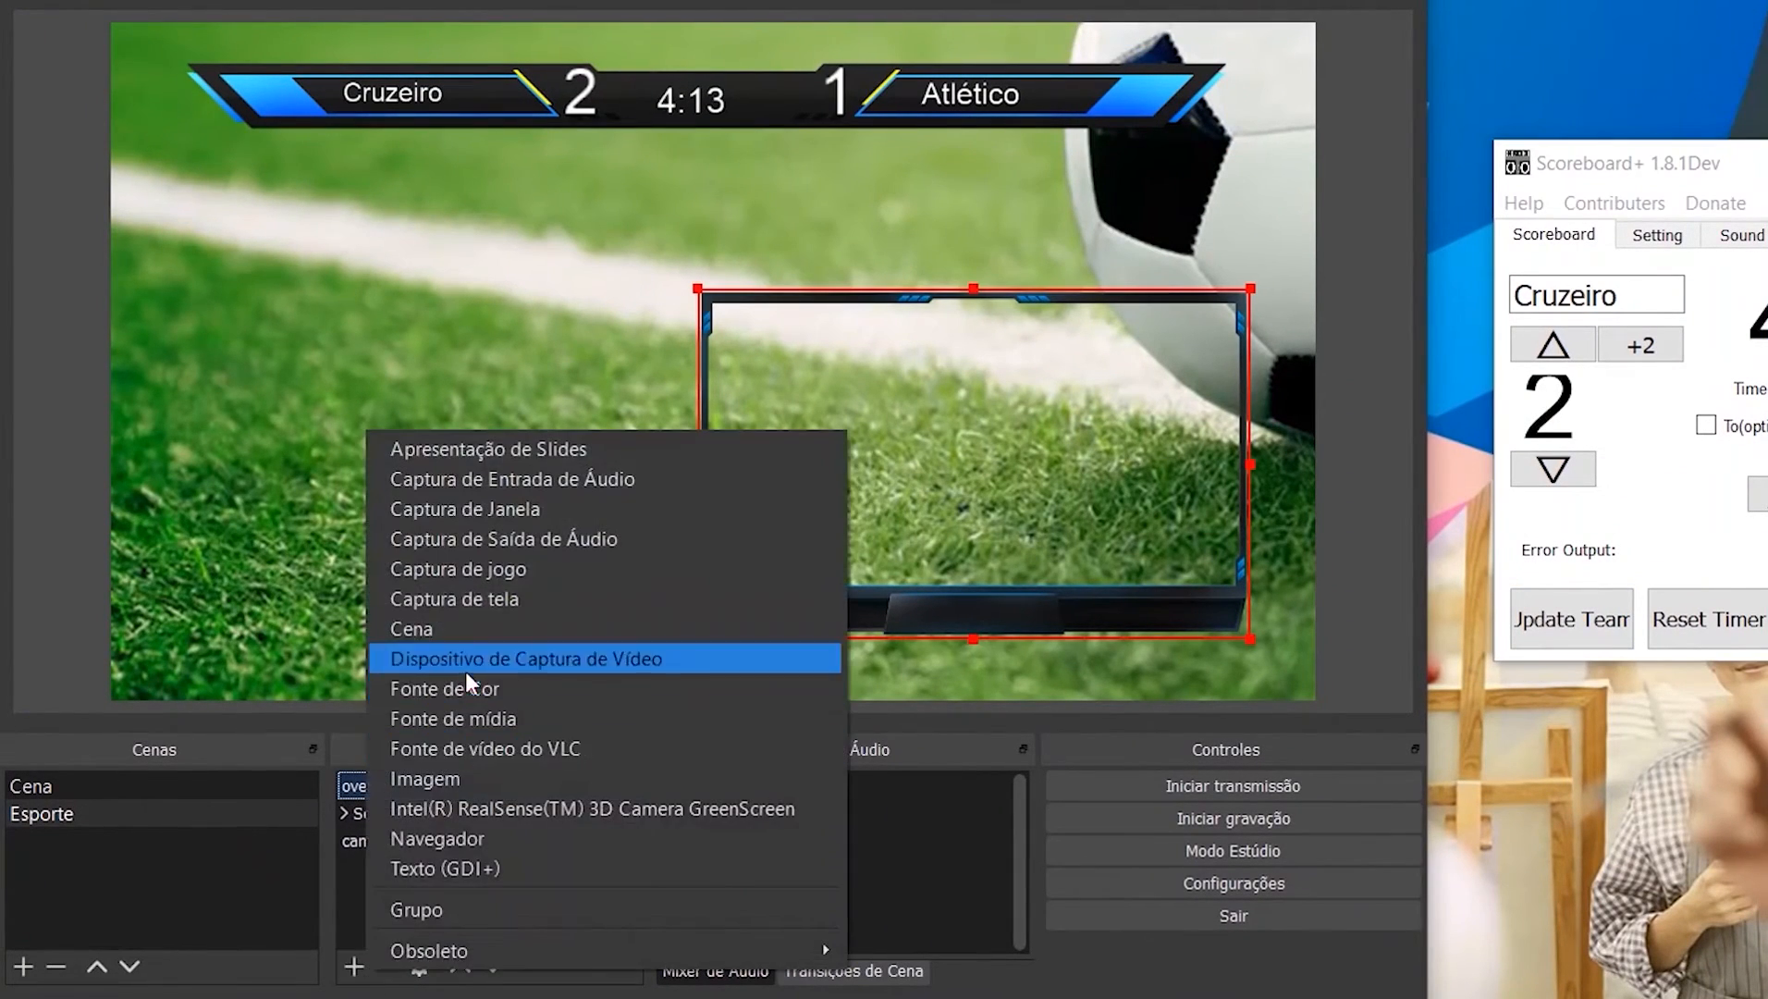
left_click(478, 720)
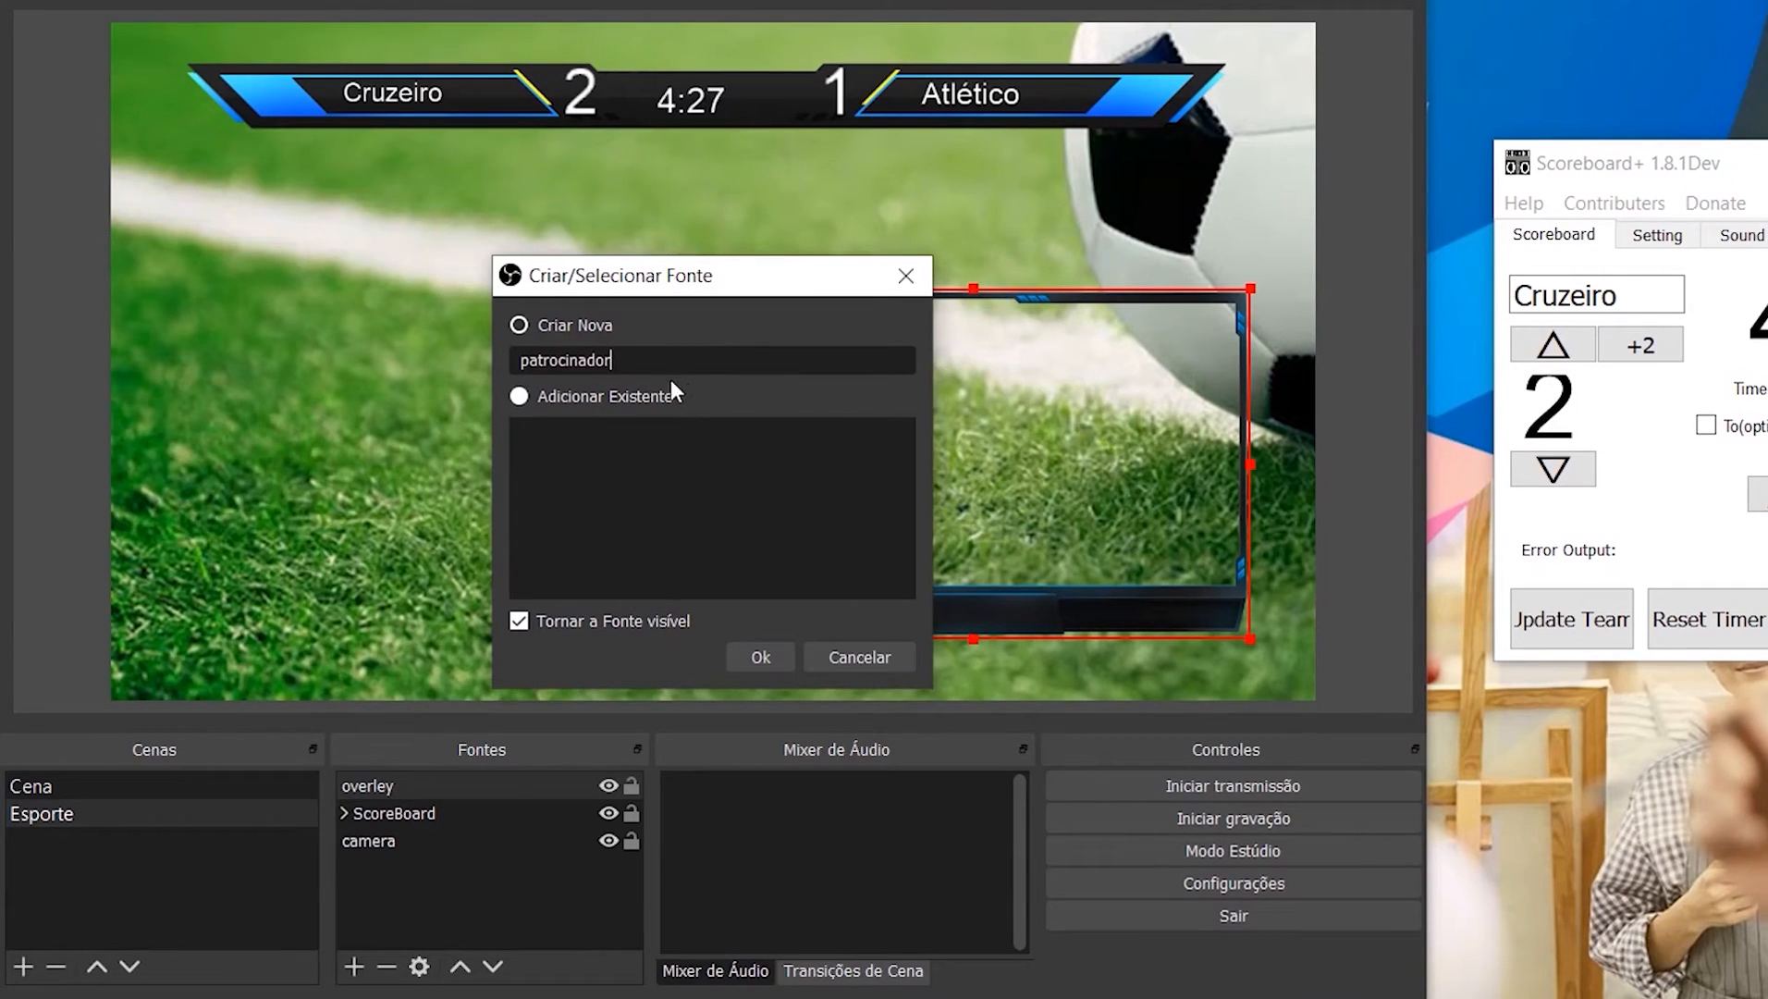
left_click(761, 659)
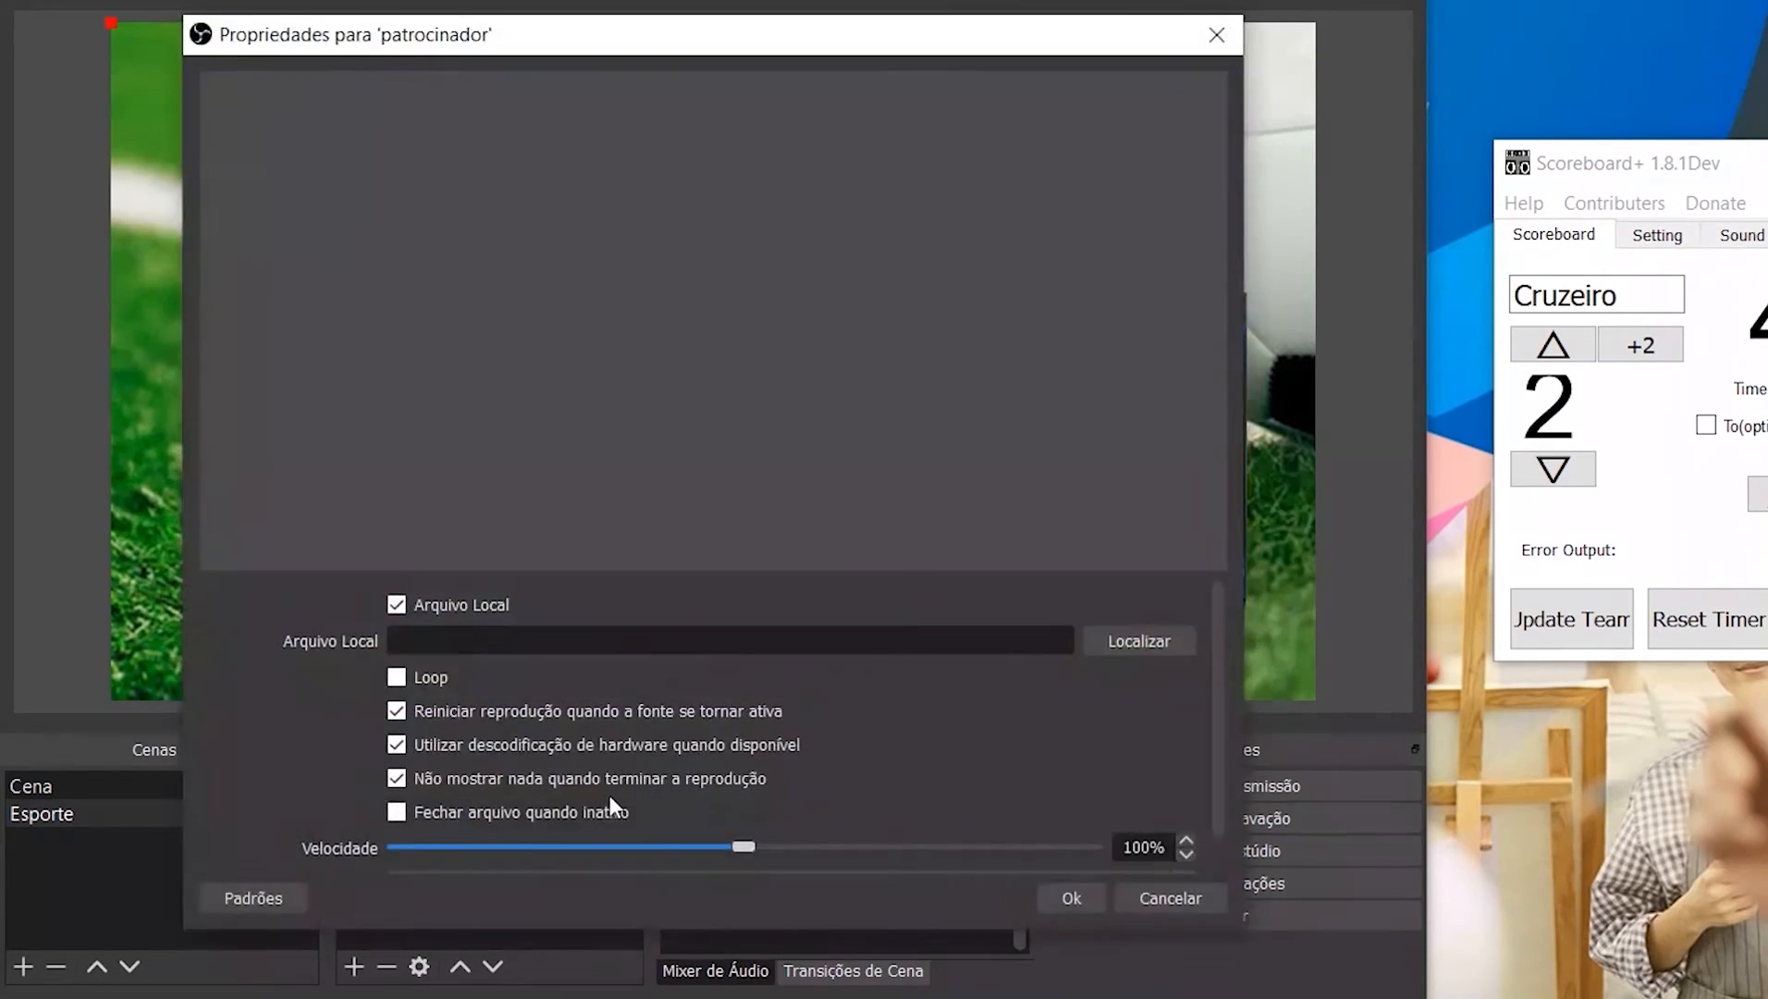
Step: Set the patrocinador source's local file to Vídeo Set Expo alt2.mp4 from the Vídeos folder
left_click(1121, 646)
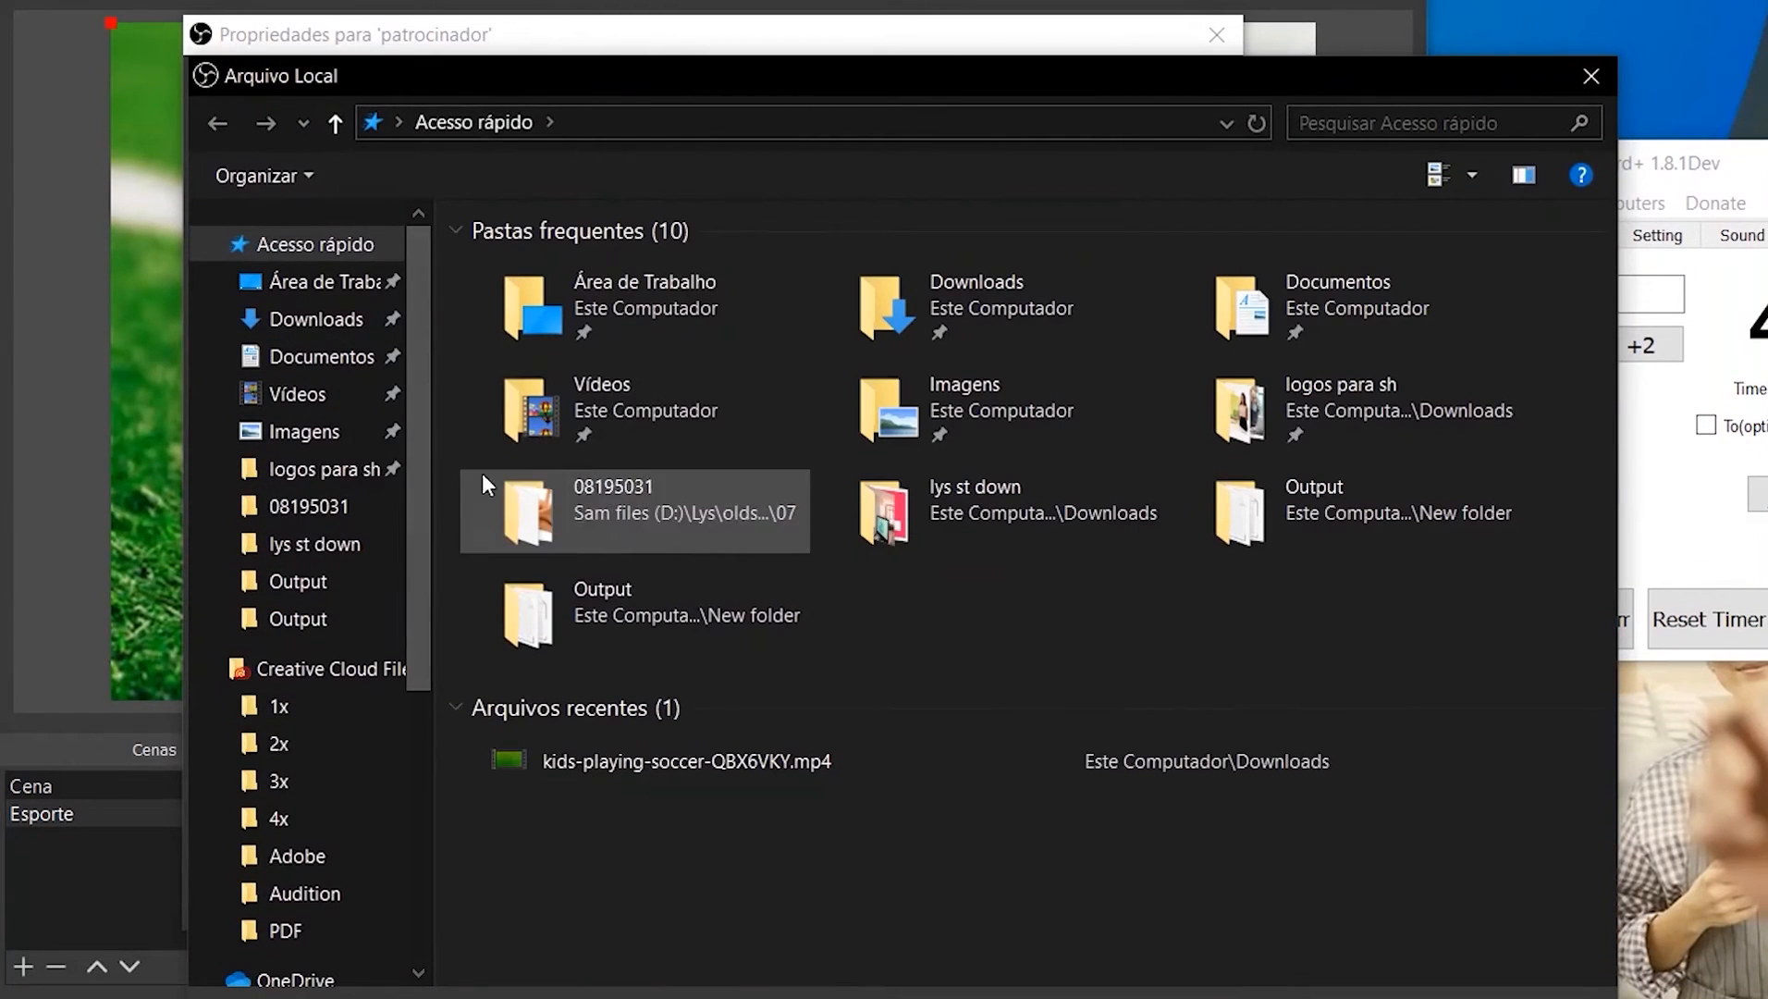
left_click(296, 394)
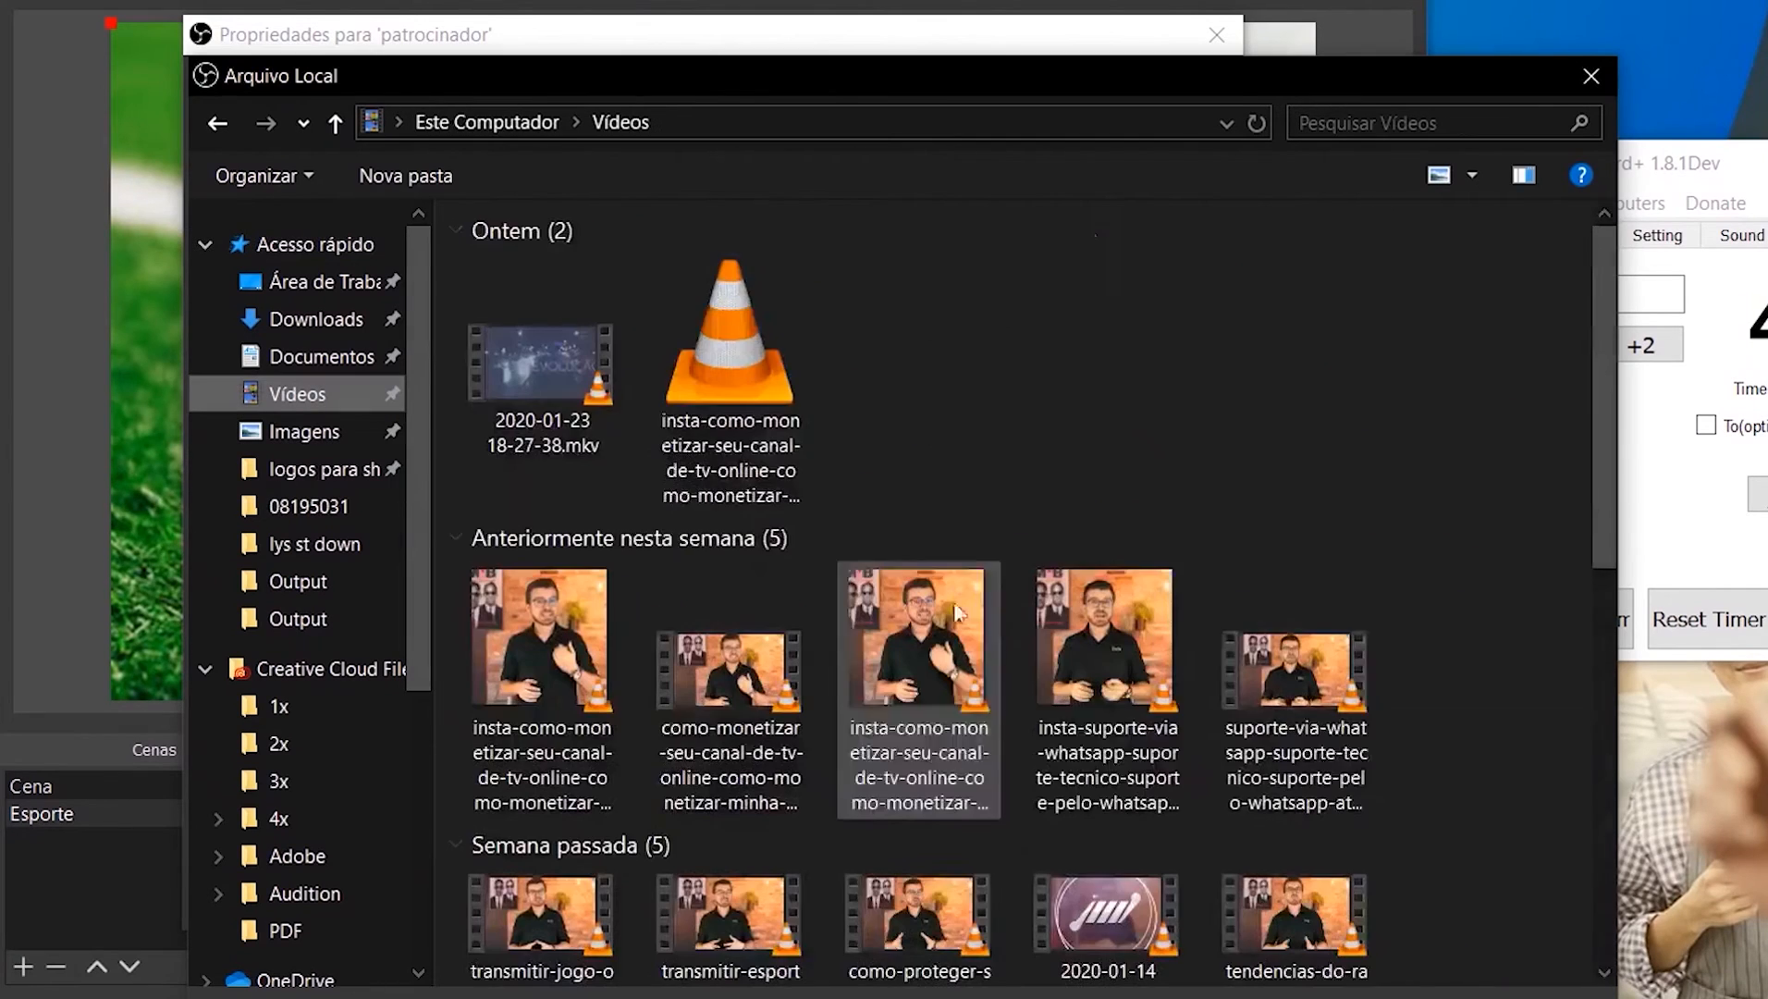
left_click(544, 411)
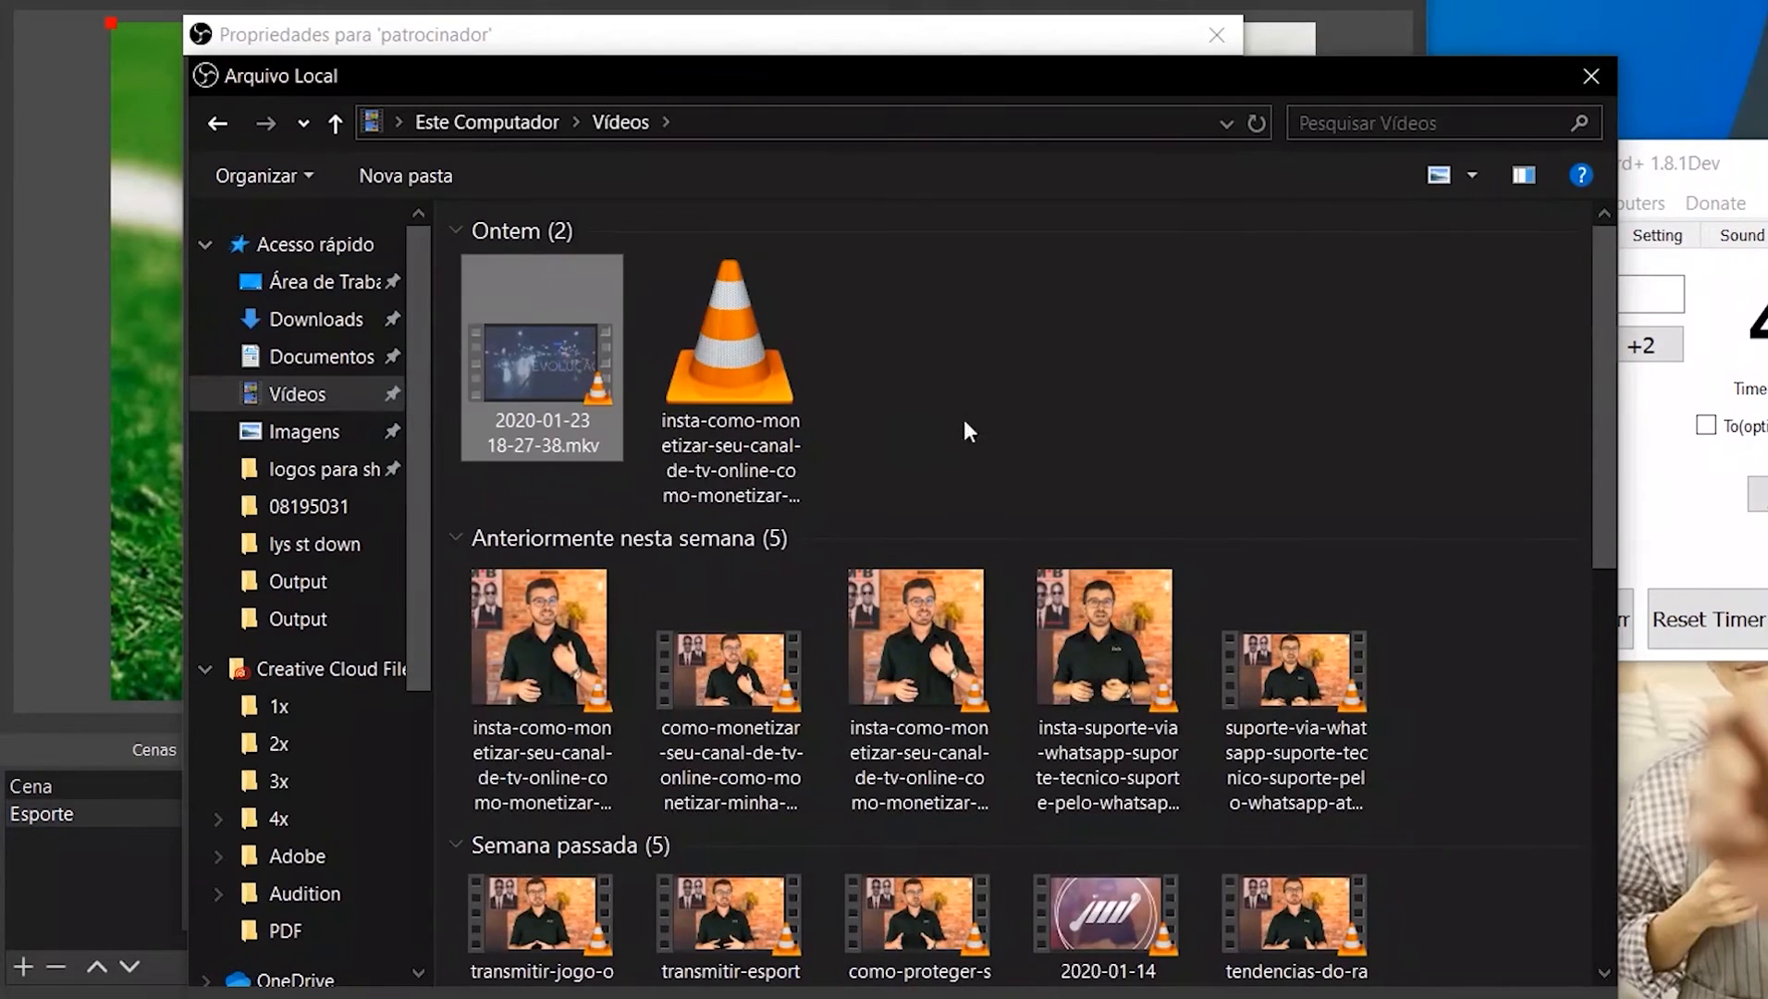
left_click_drag(1611, 323, 1594, 892)
left_click(1289, 844)
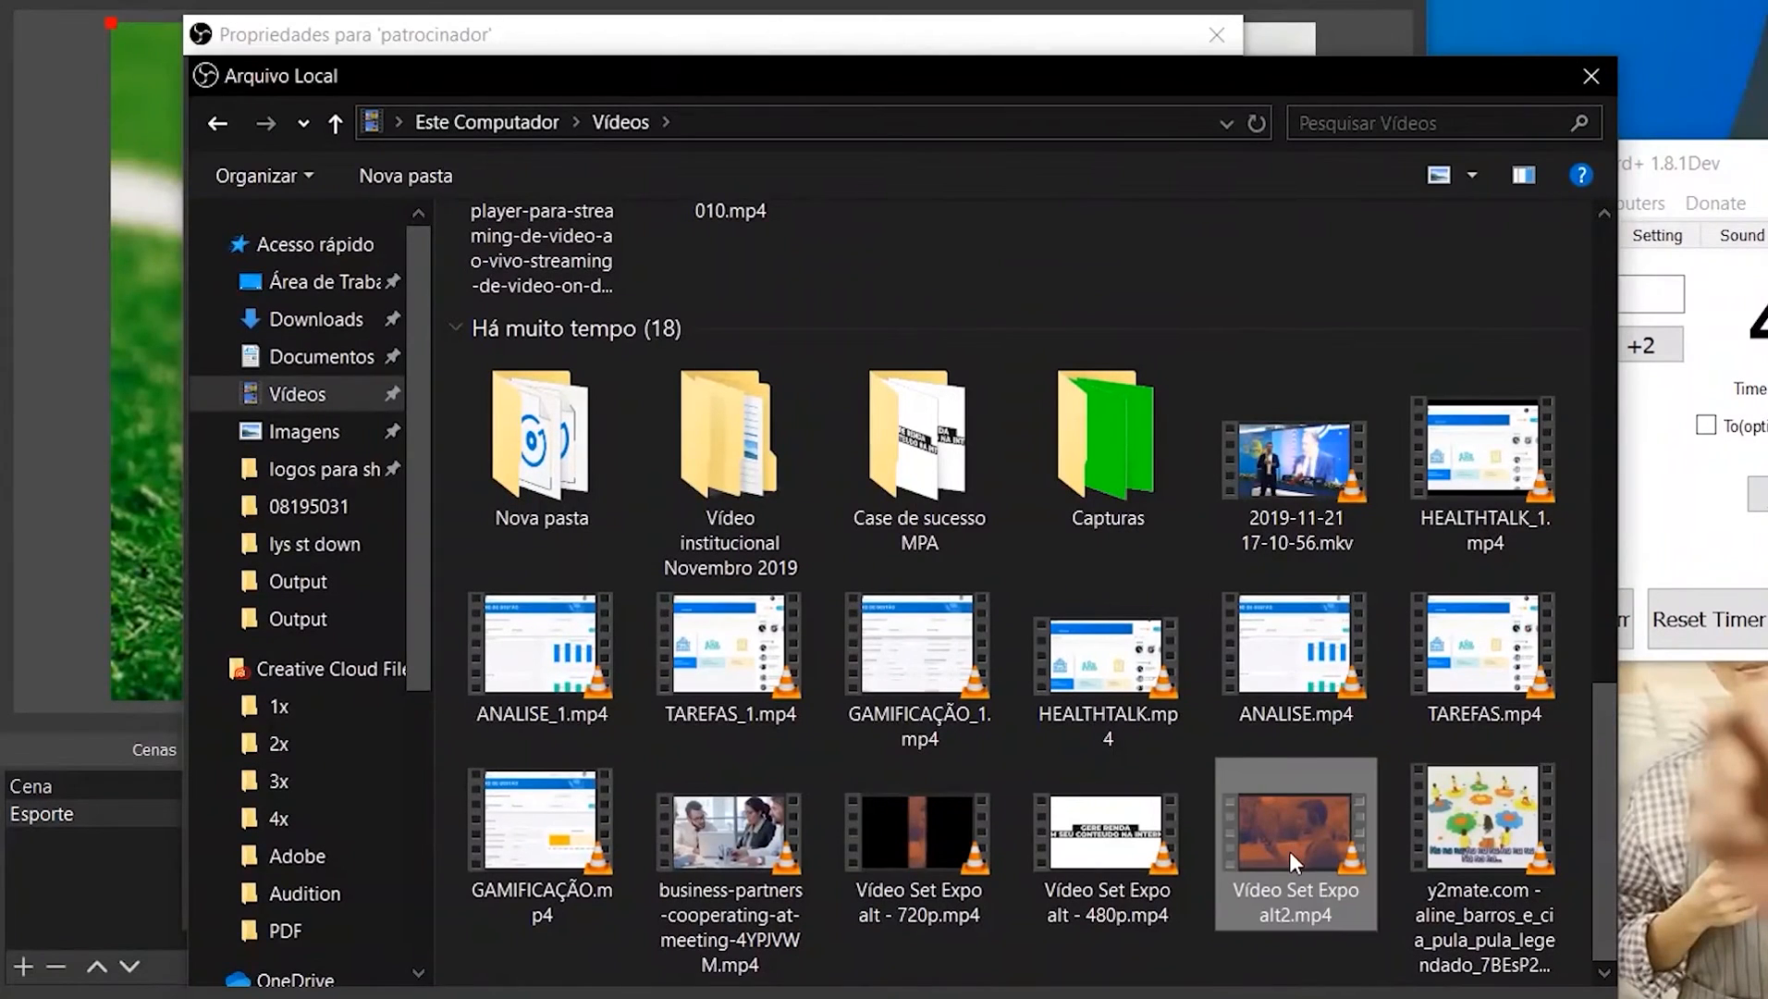
double_click(1289, 851)
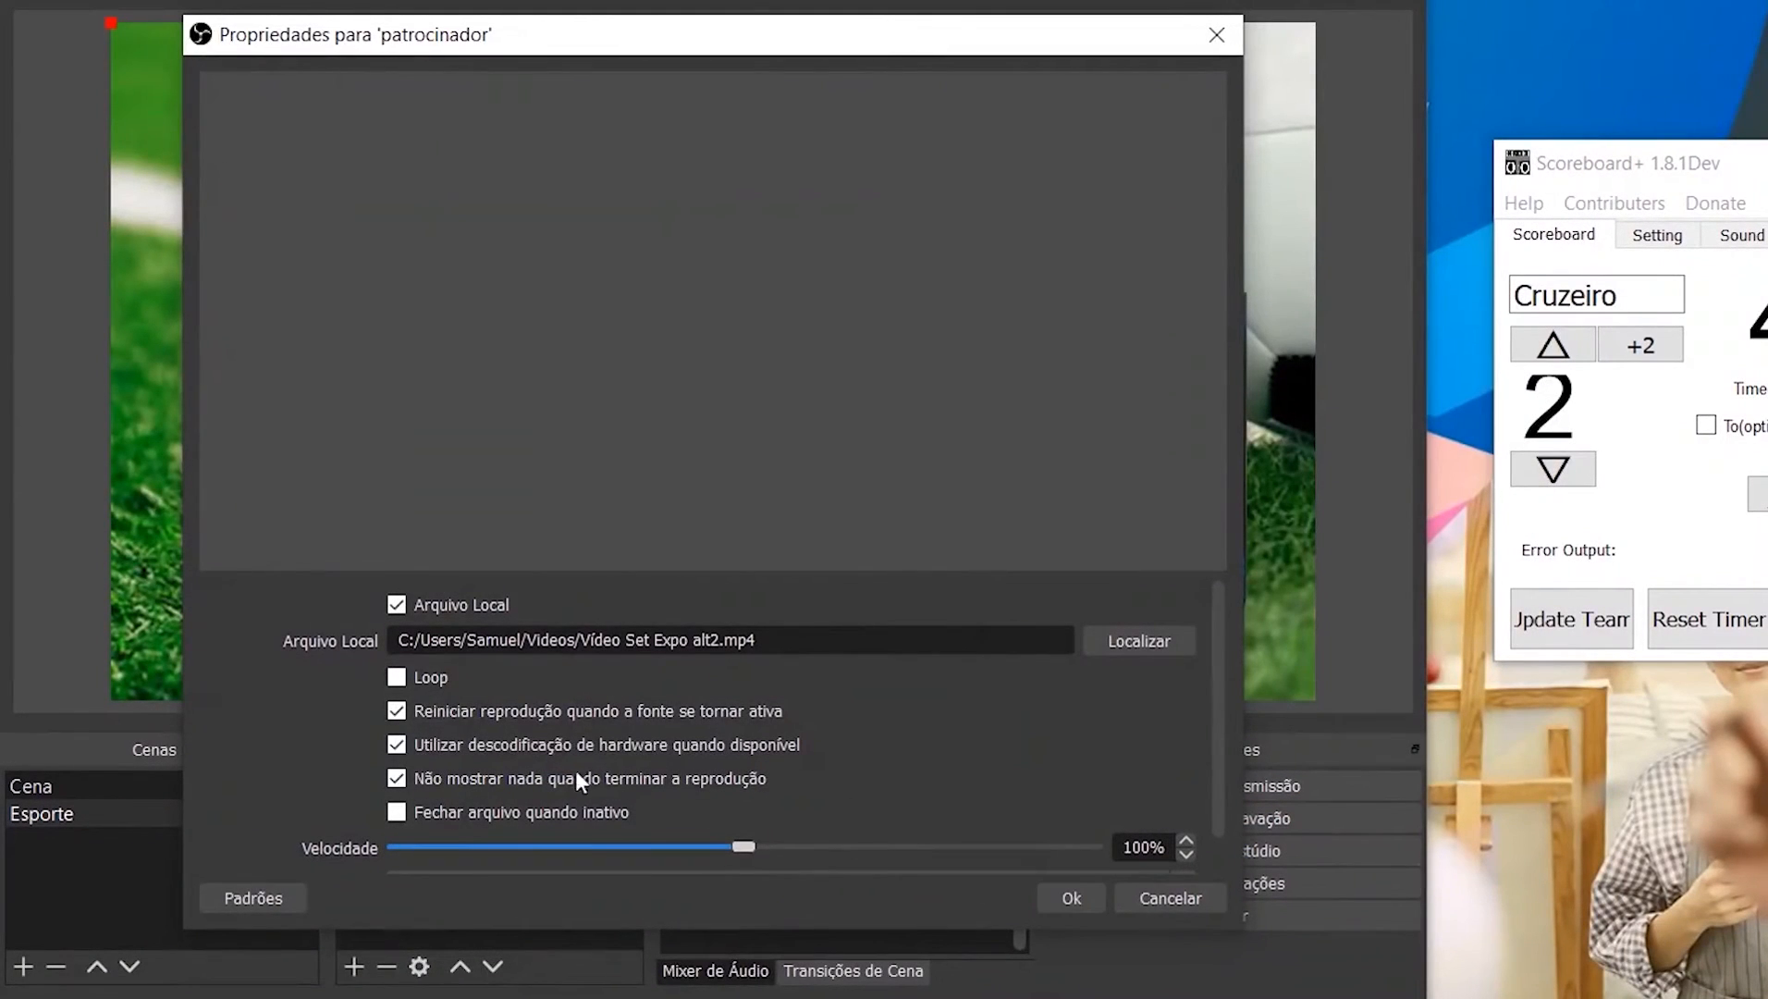
left_click(1076, 894)
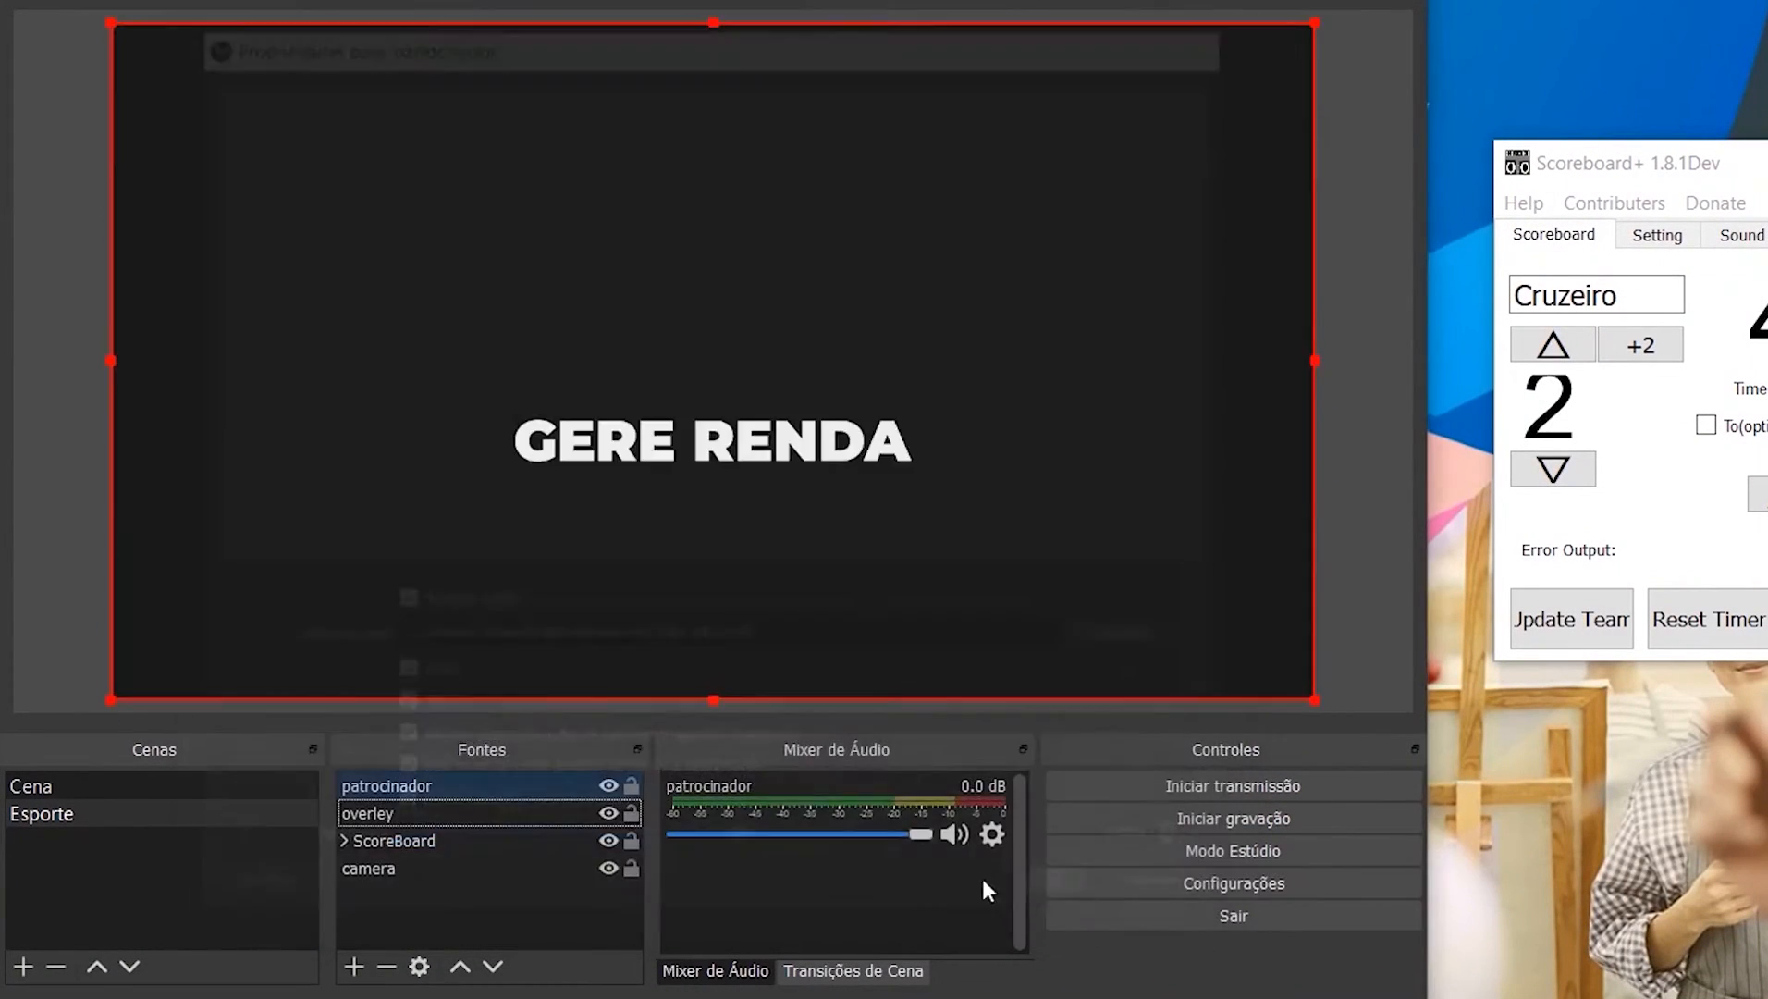
Step: Shrink the patrocinador video to fit inside the overley frame and place the overley source above it in the source order
left_click_drag(113, 23, 703, 300)
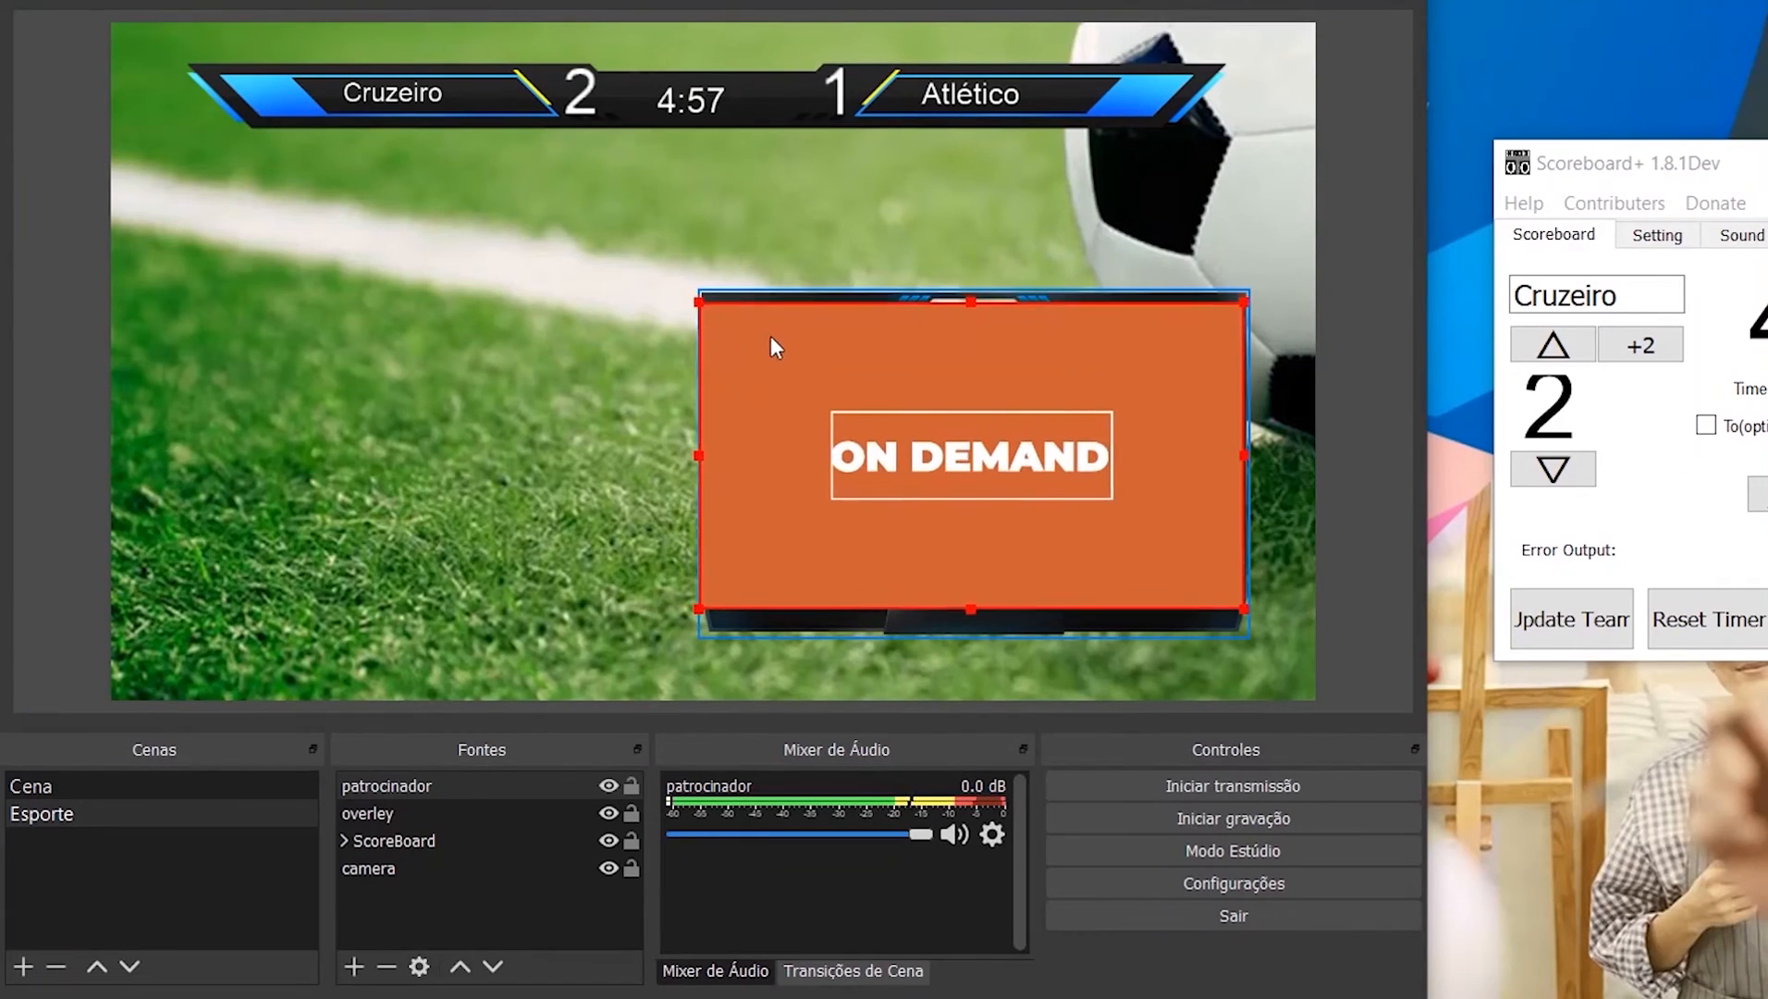
left_click_drag(771, 335, 773, 329)
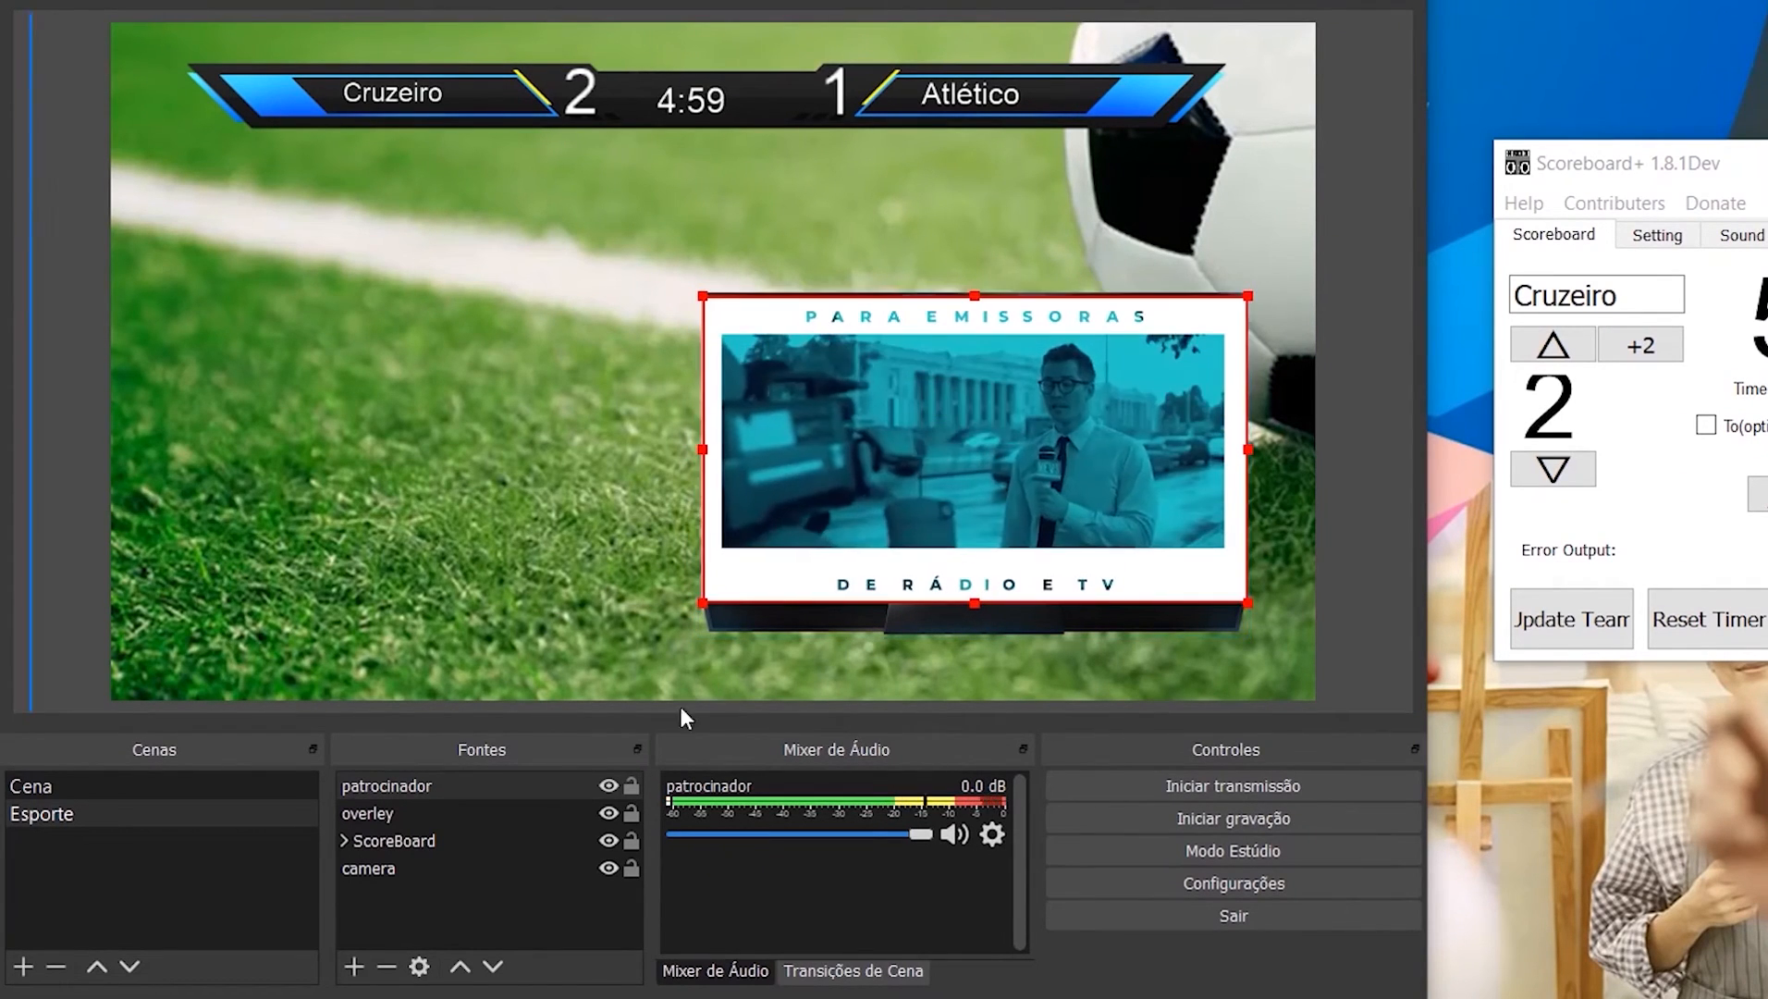
left_click_drag(394, 801, 399, 782)
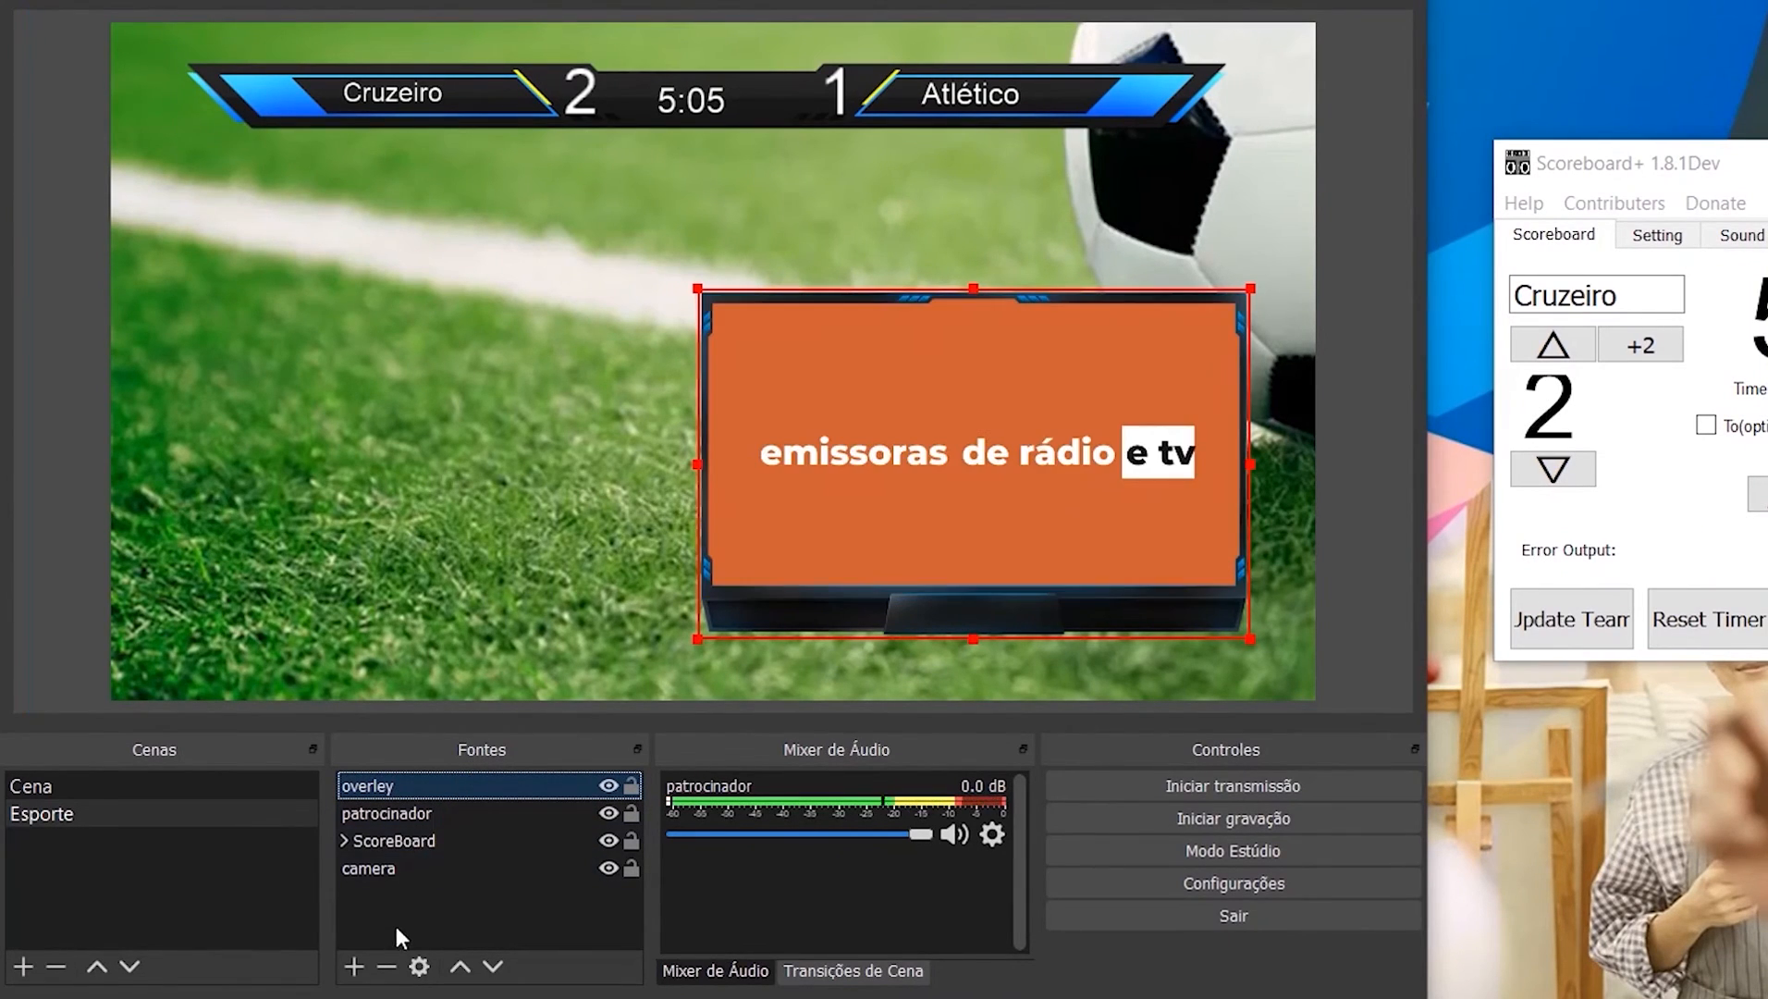
Step: Add a Texto (GDI+) source named patrocinnio, after trying the name patrocinador
left_click(355, 967)
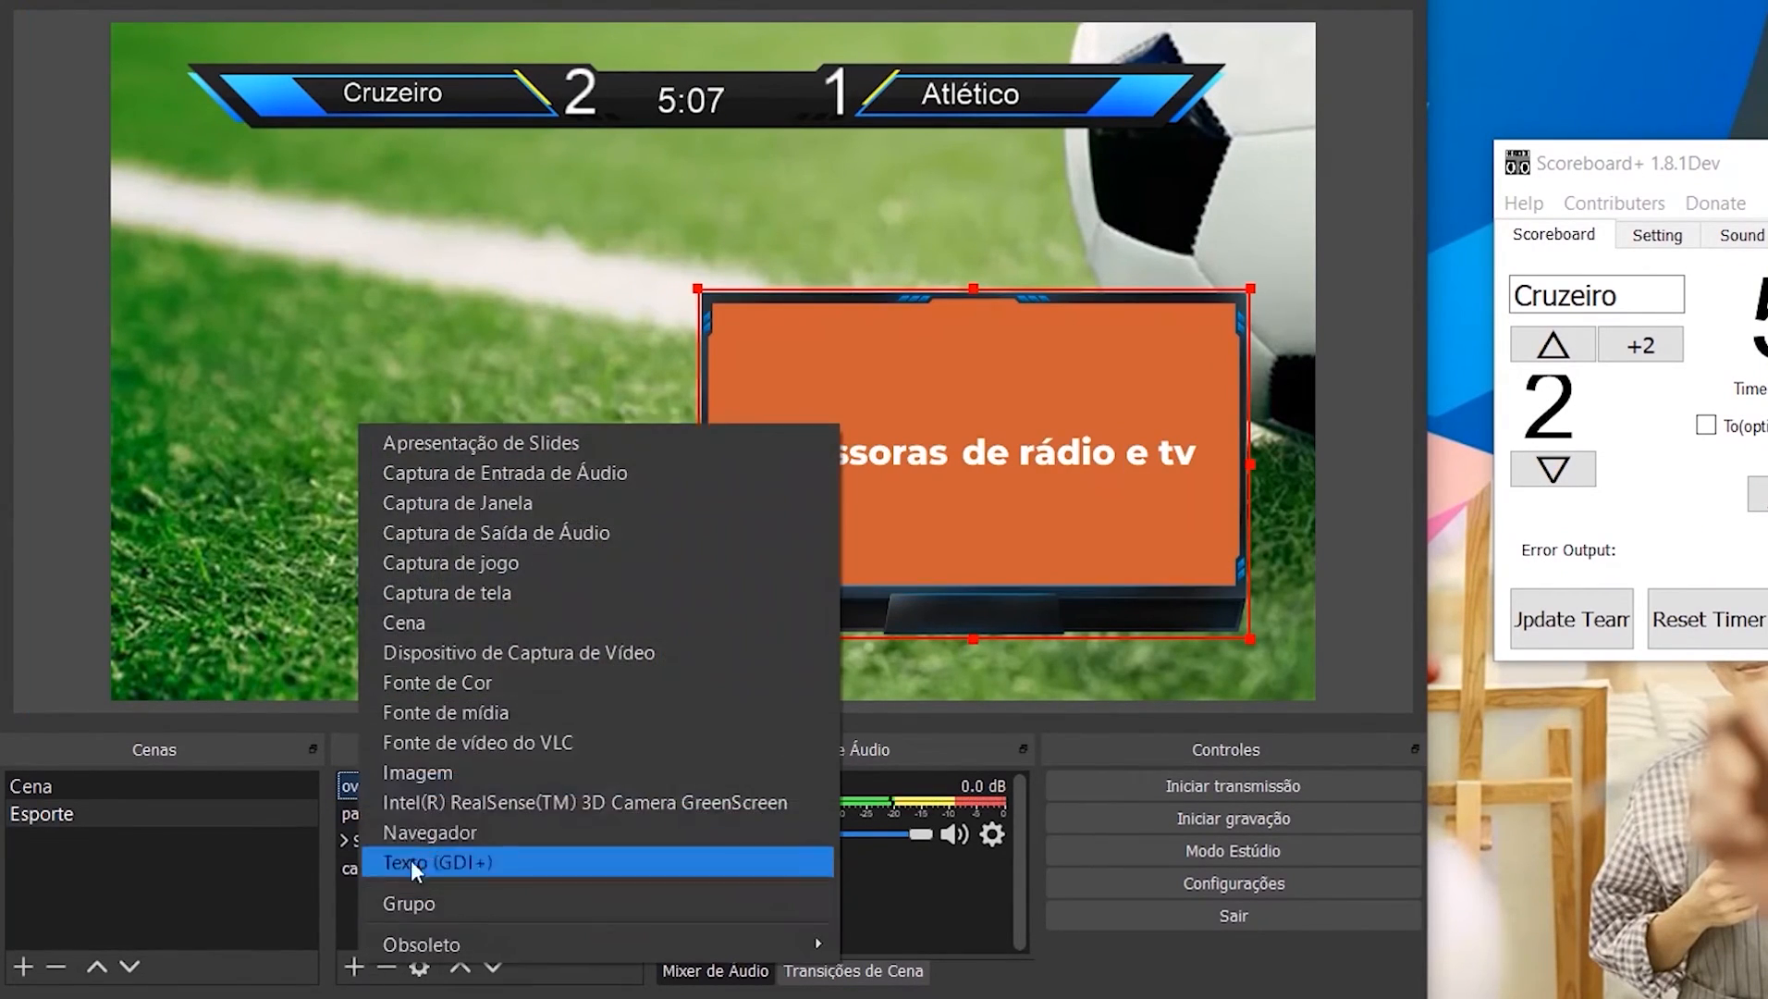
left_click(471, 857)
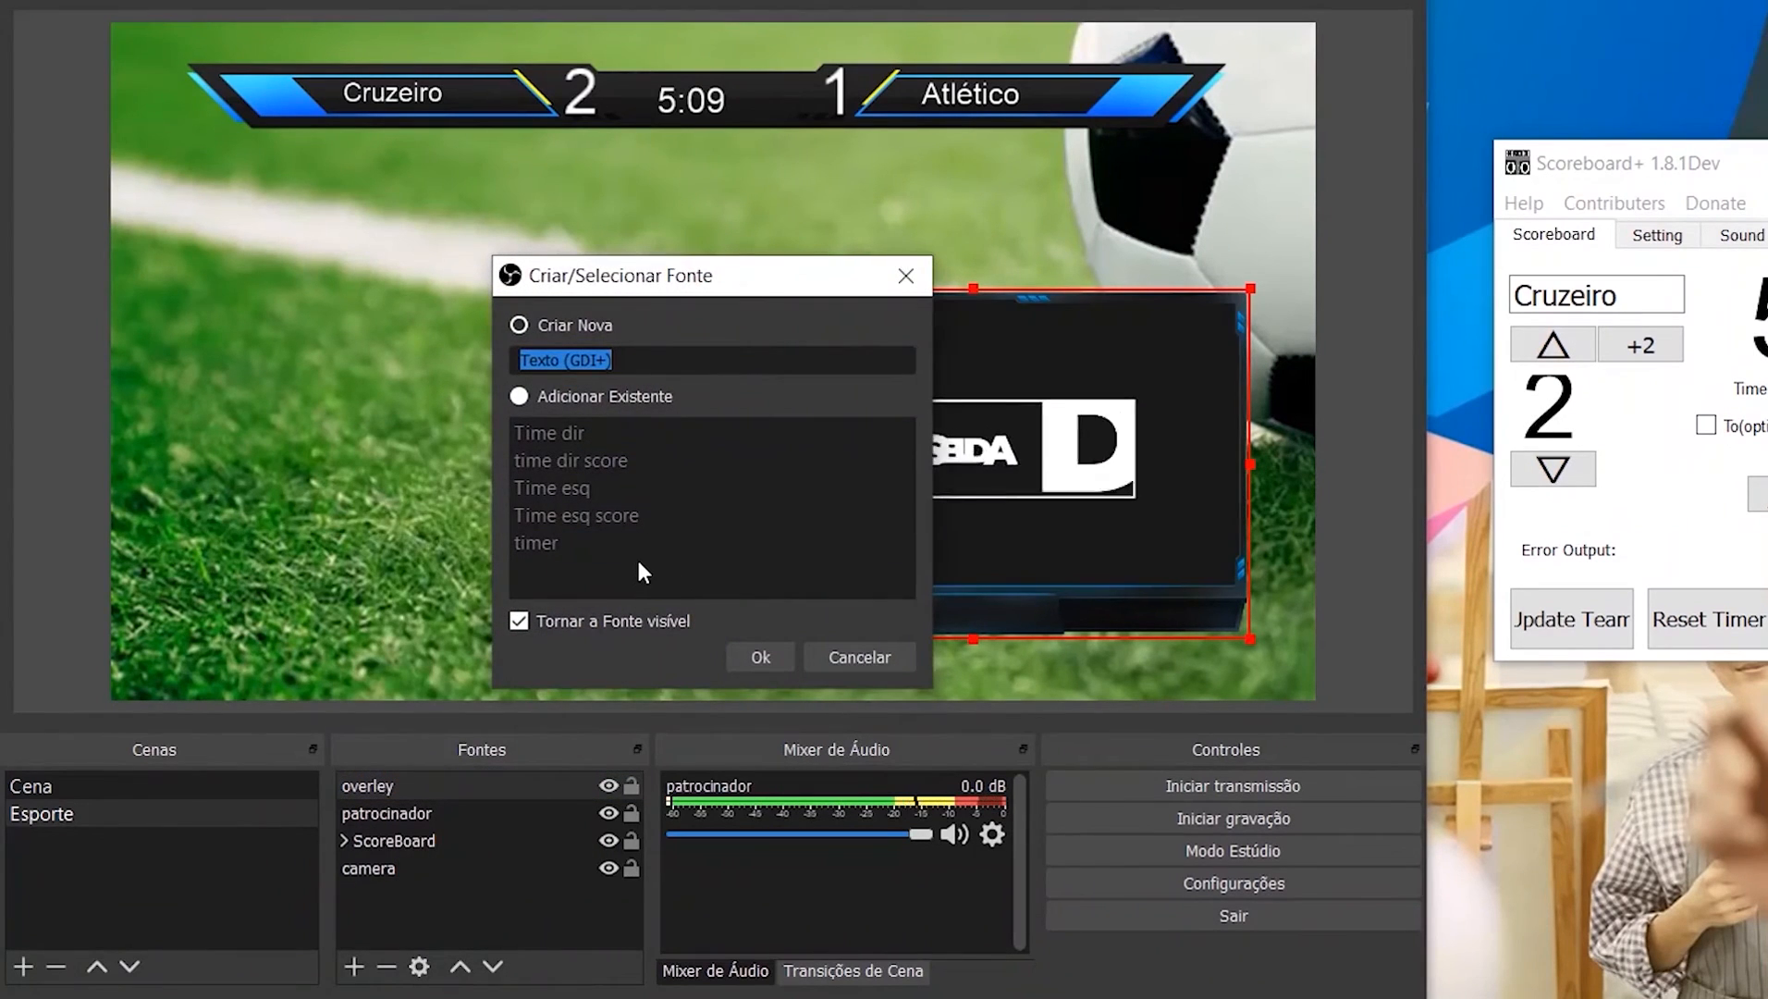
type("patro")
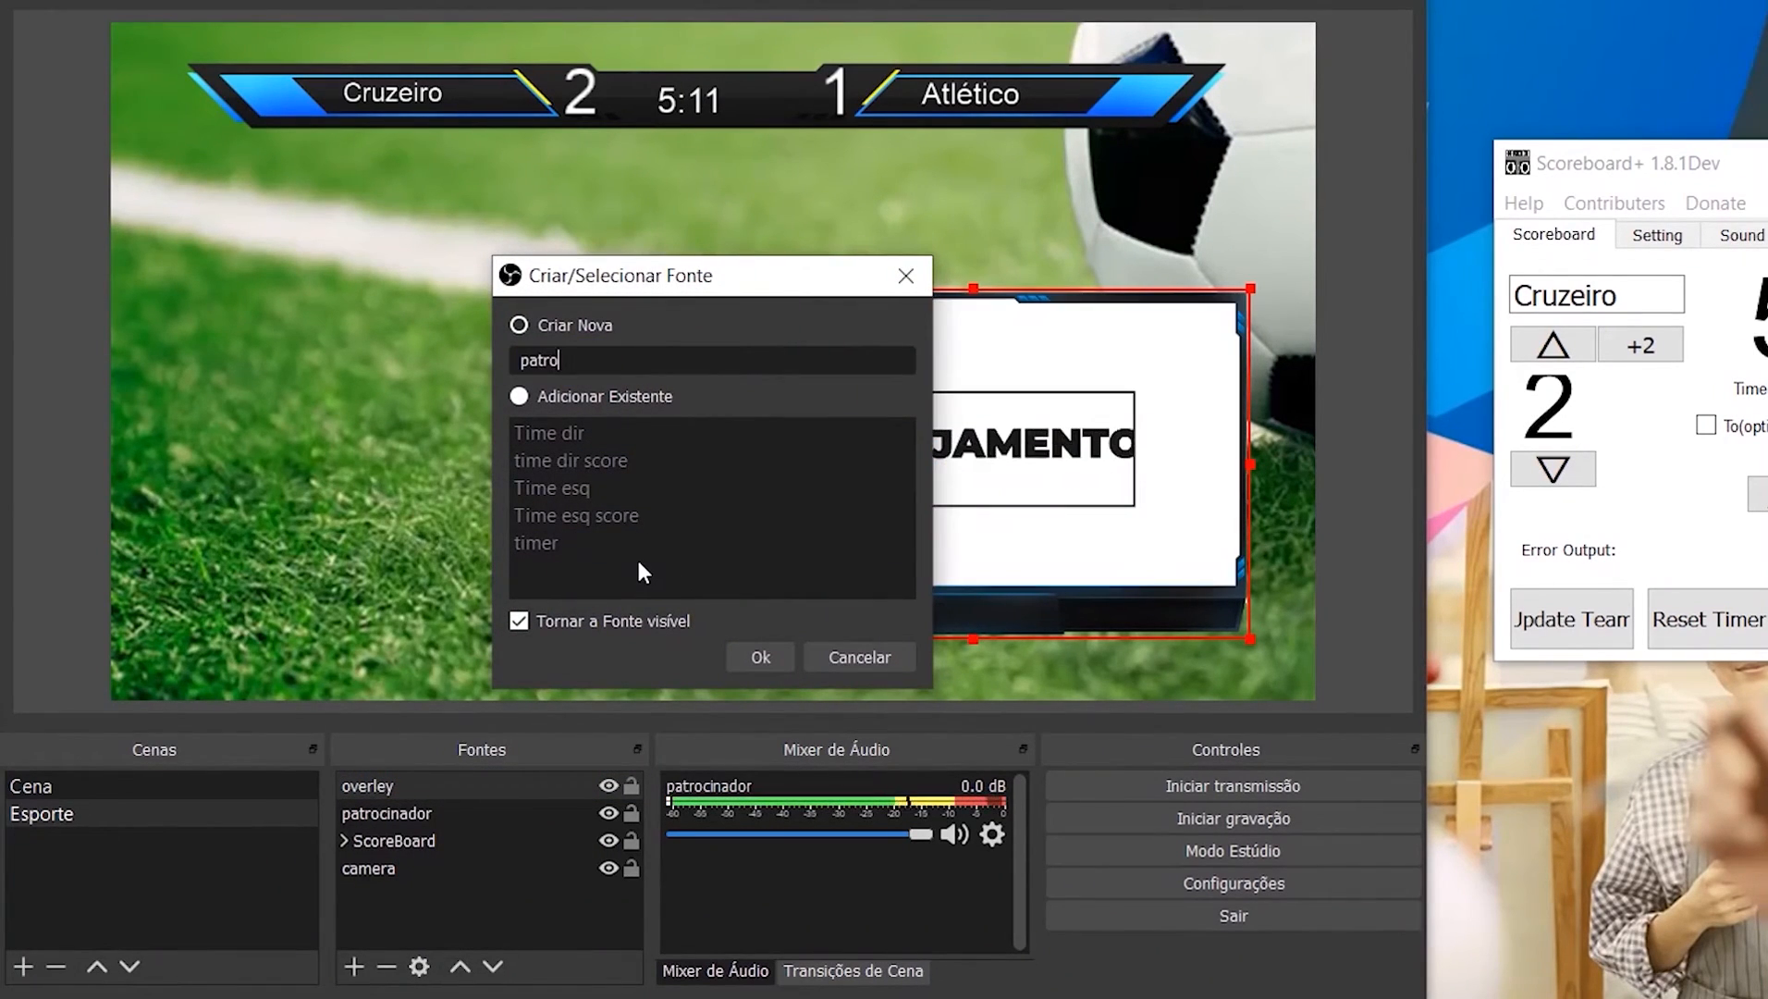
type("cinador")
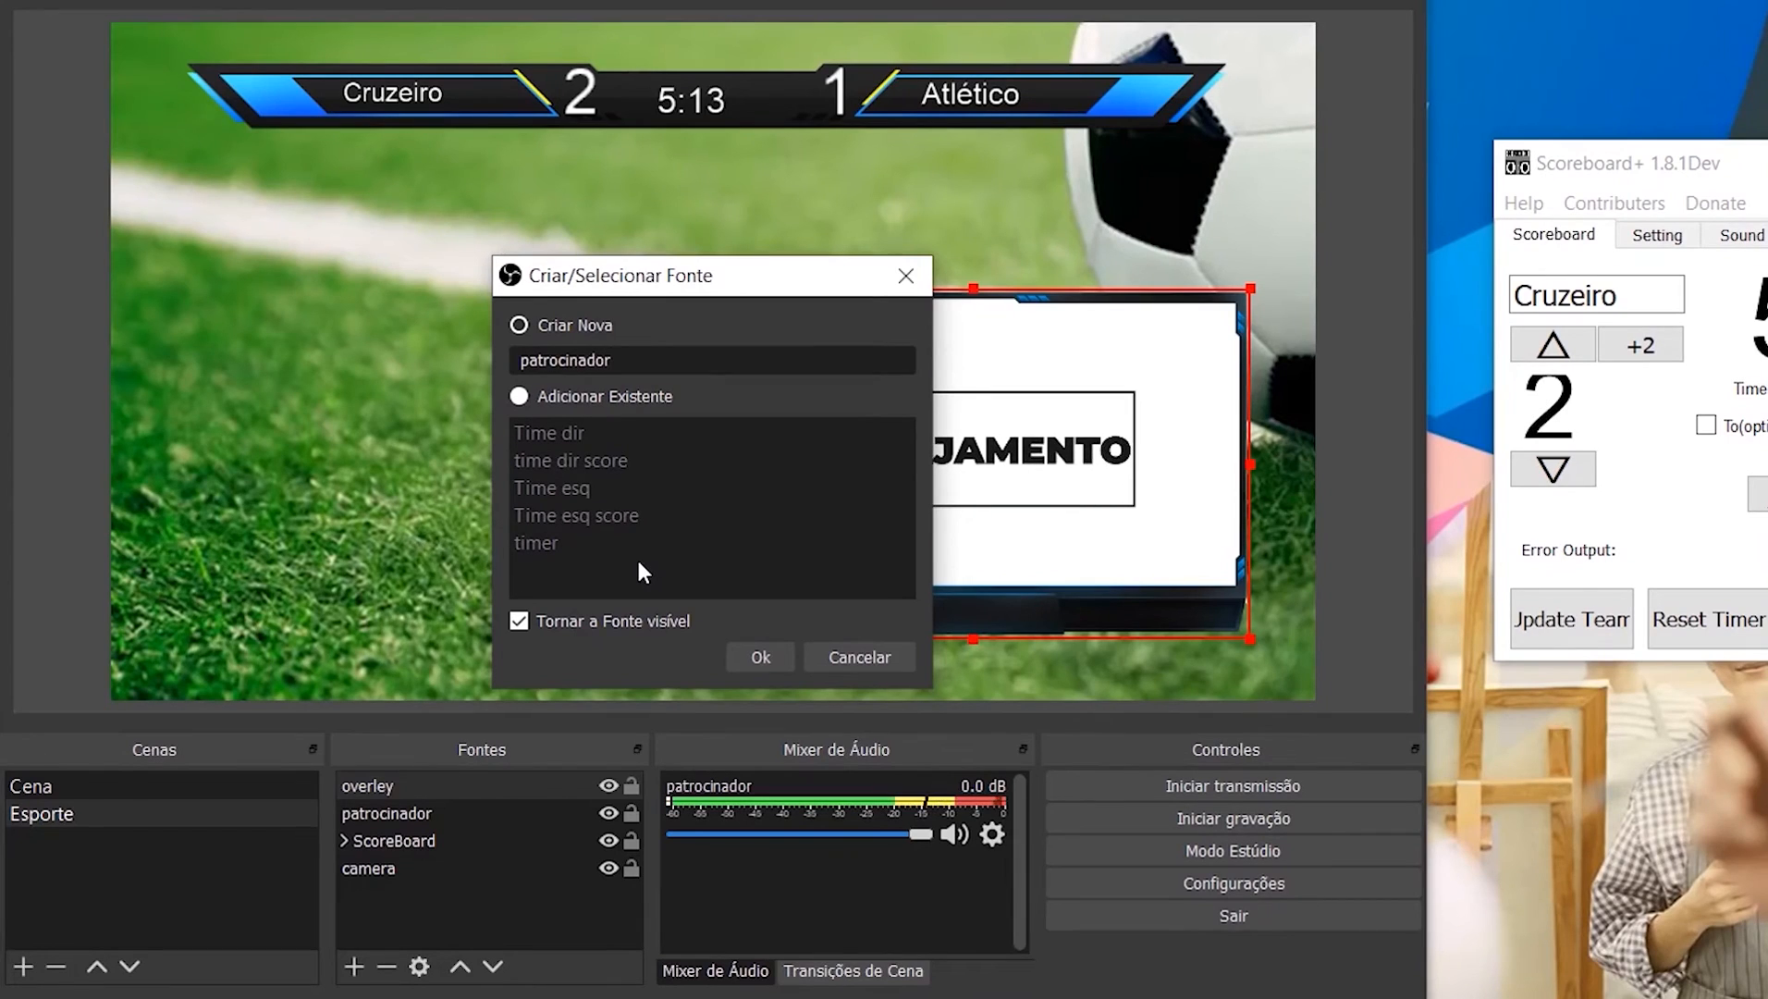
left_click(761, 661)
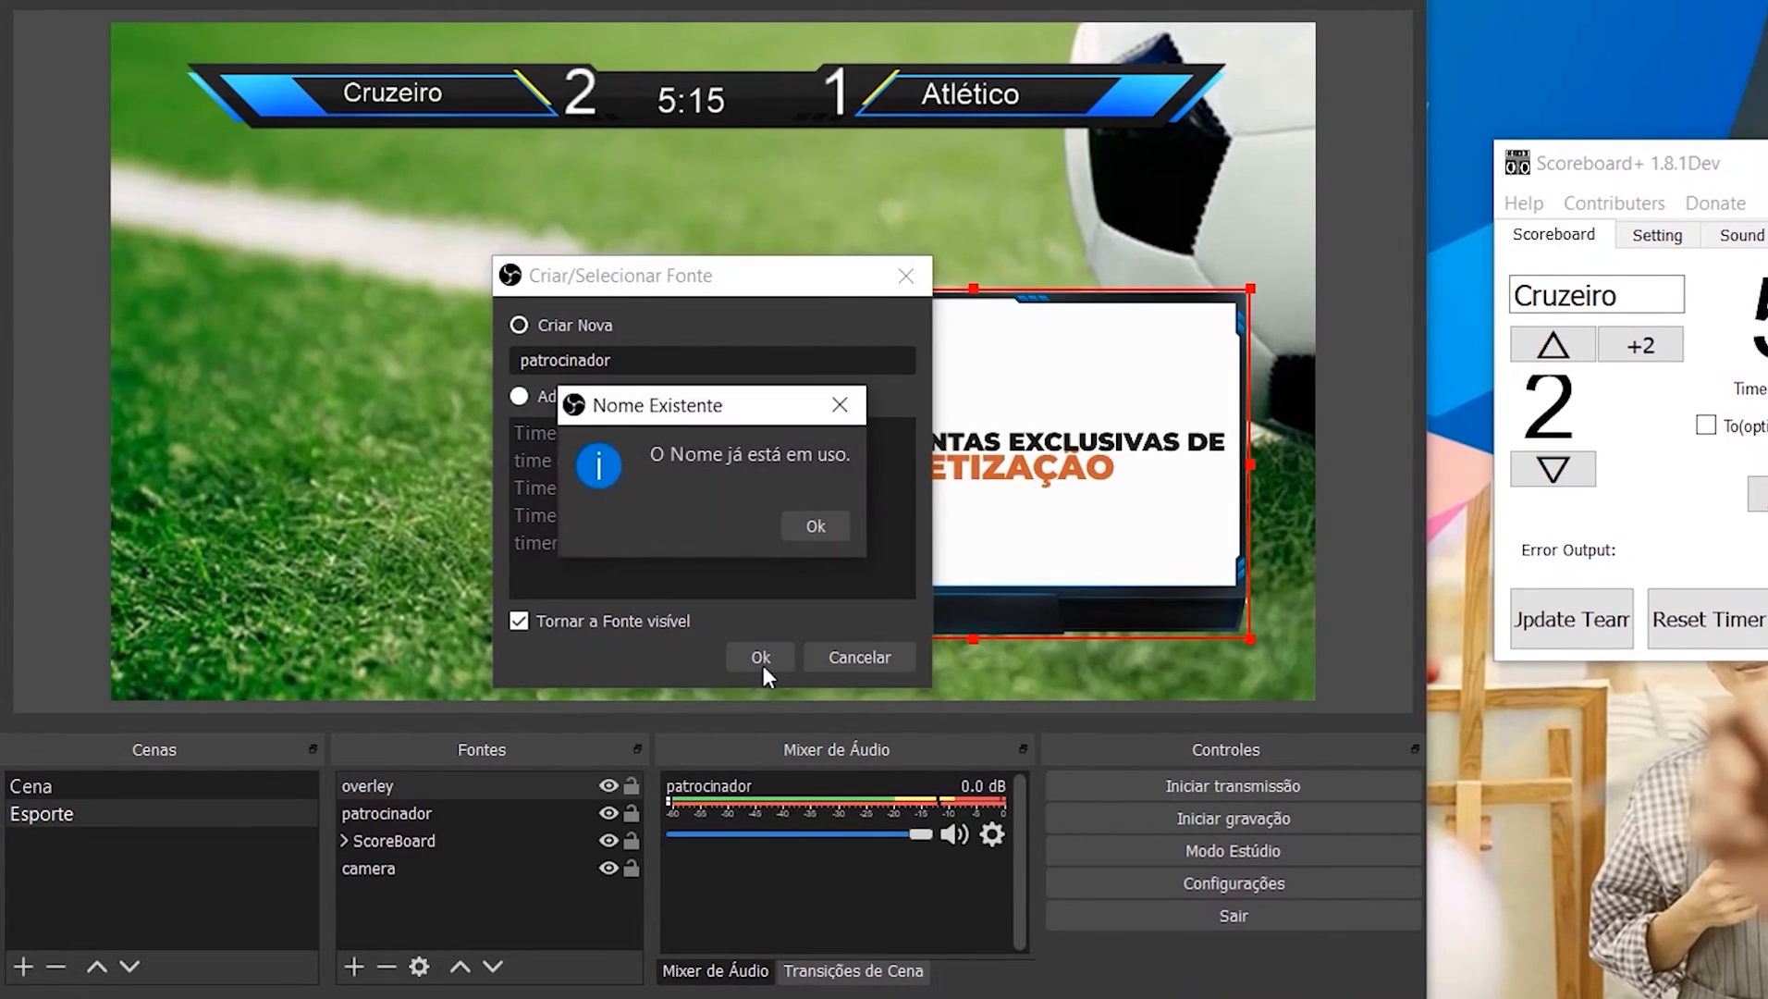
left_click(815, 525)
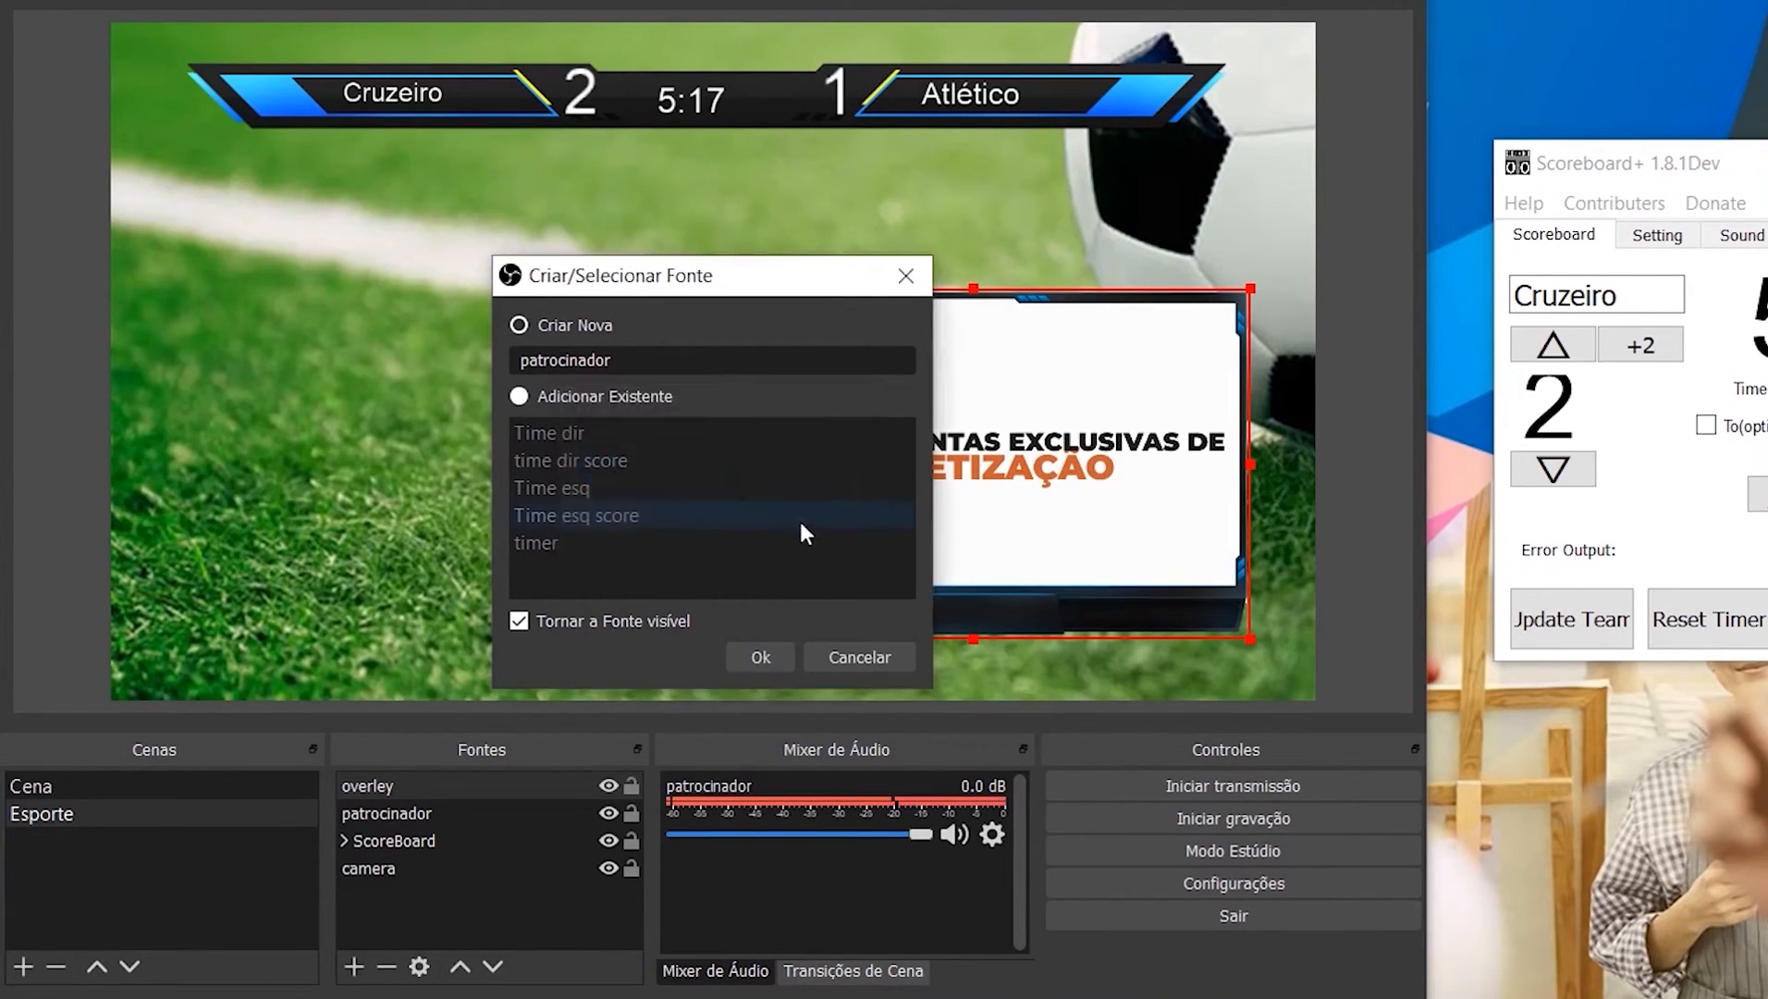
left_click(654, 363)
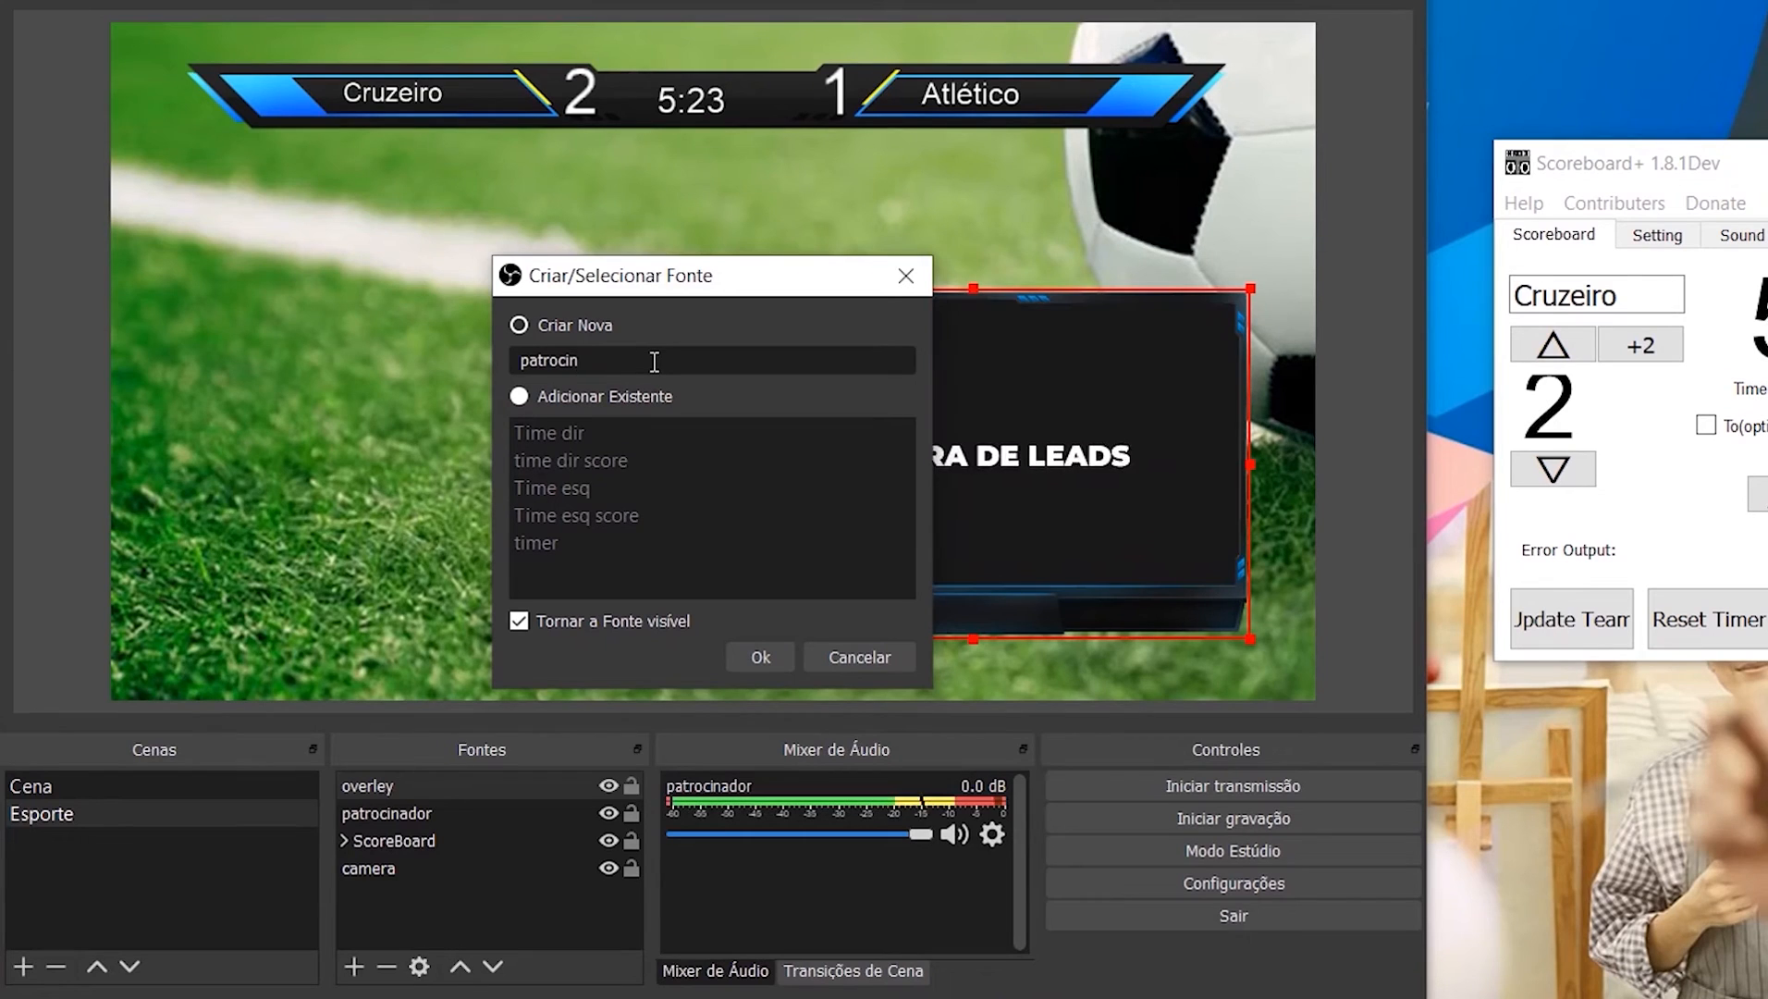
type("nio")
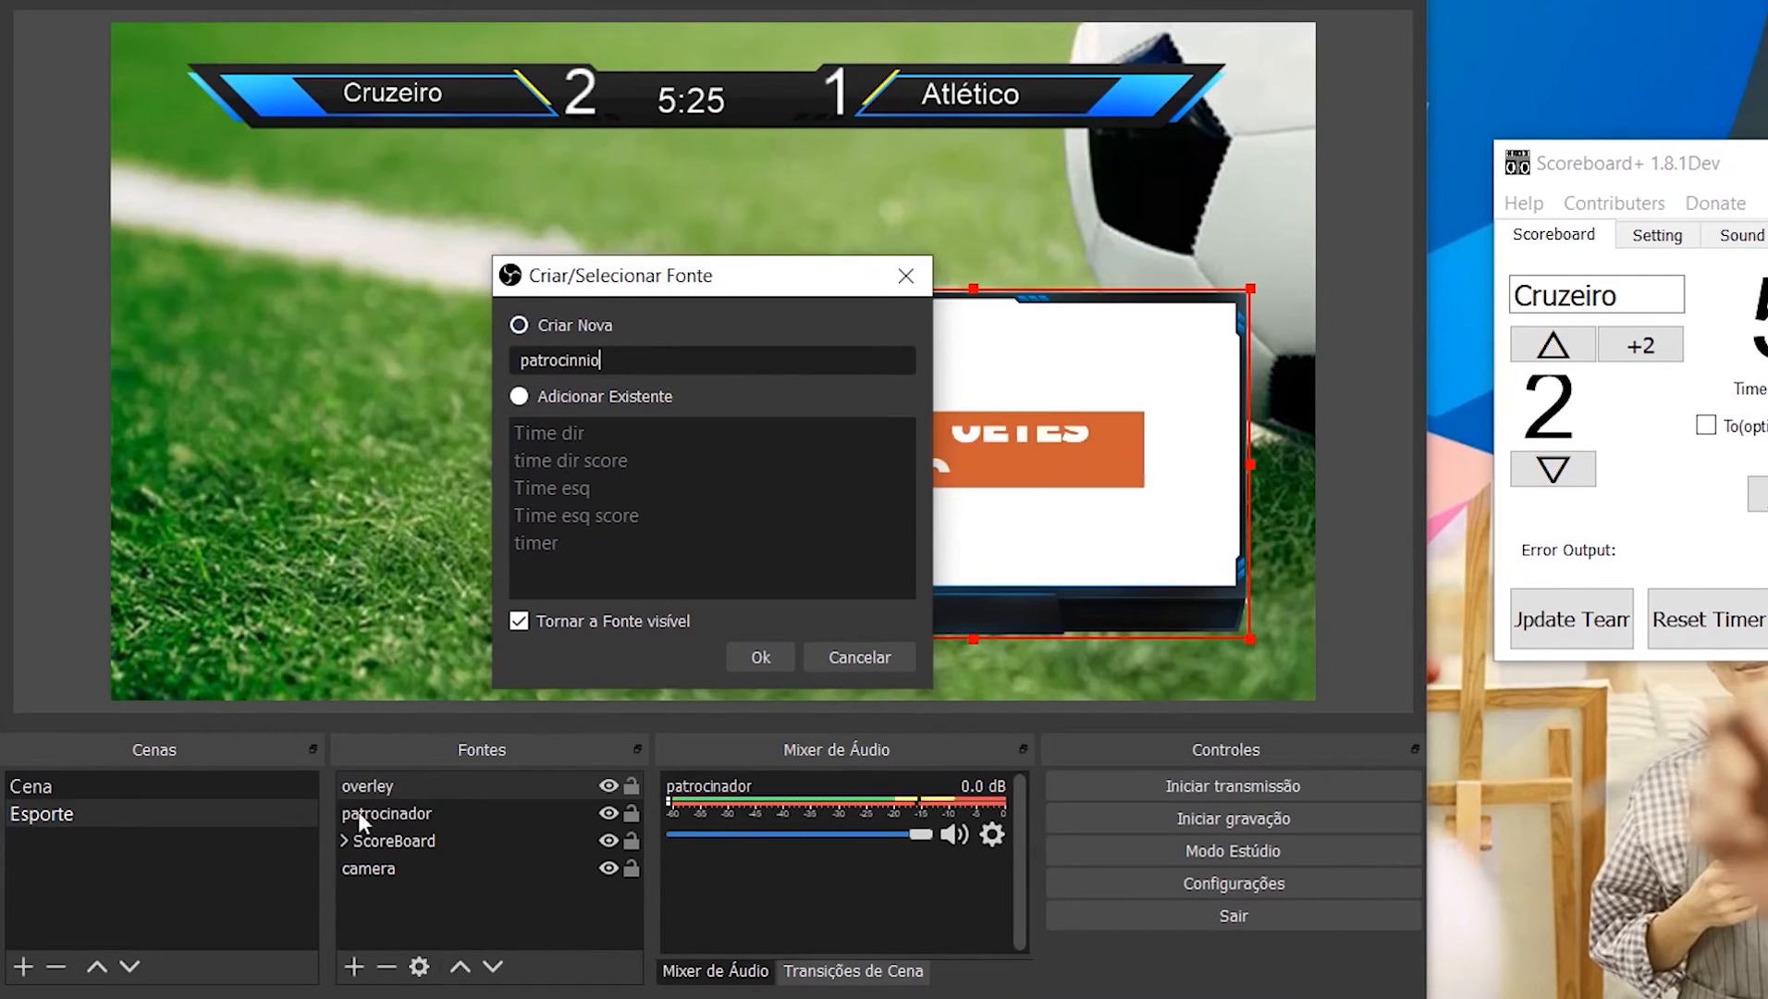
left_click(760, 657)
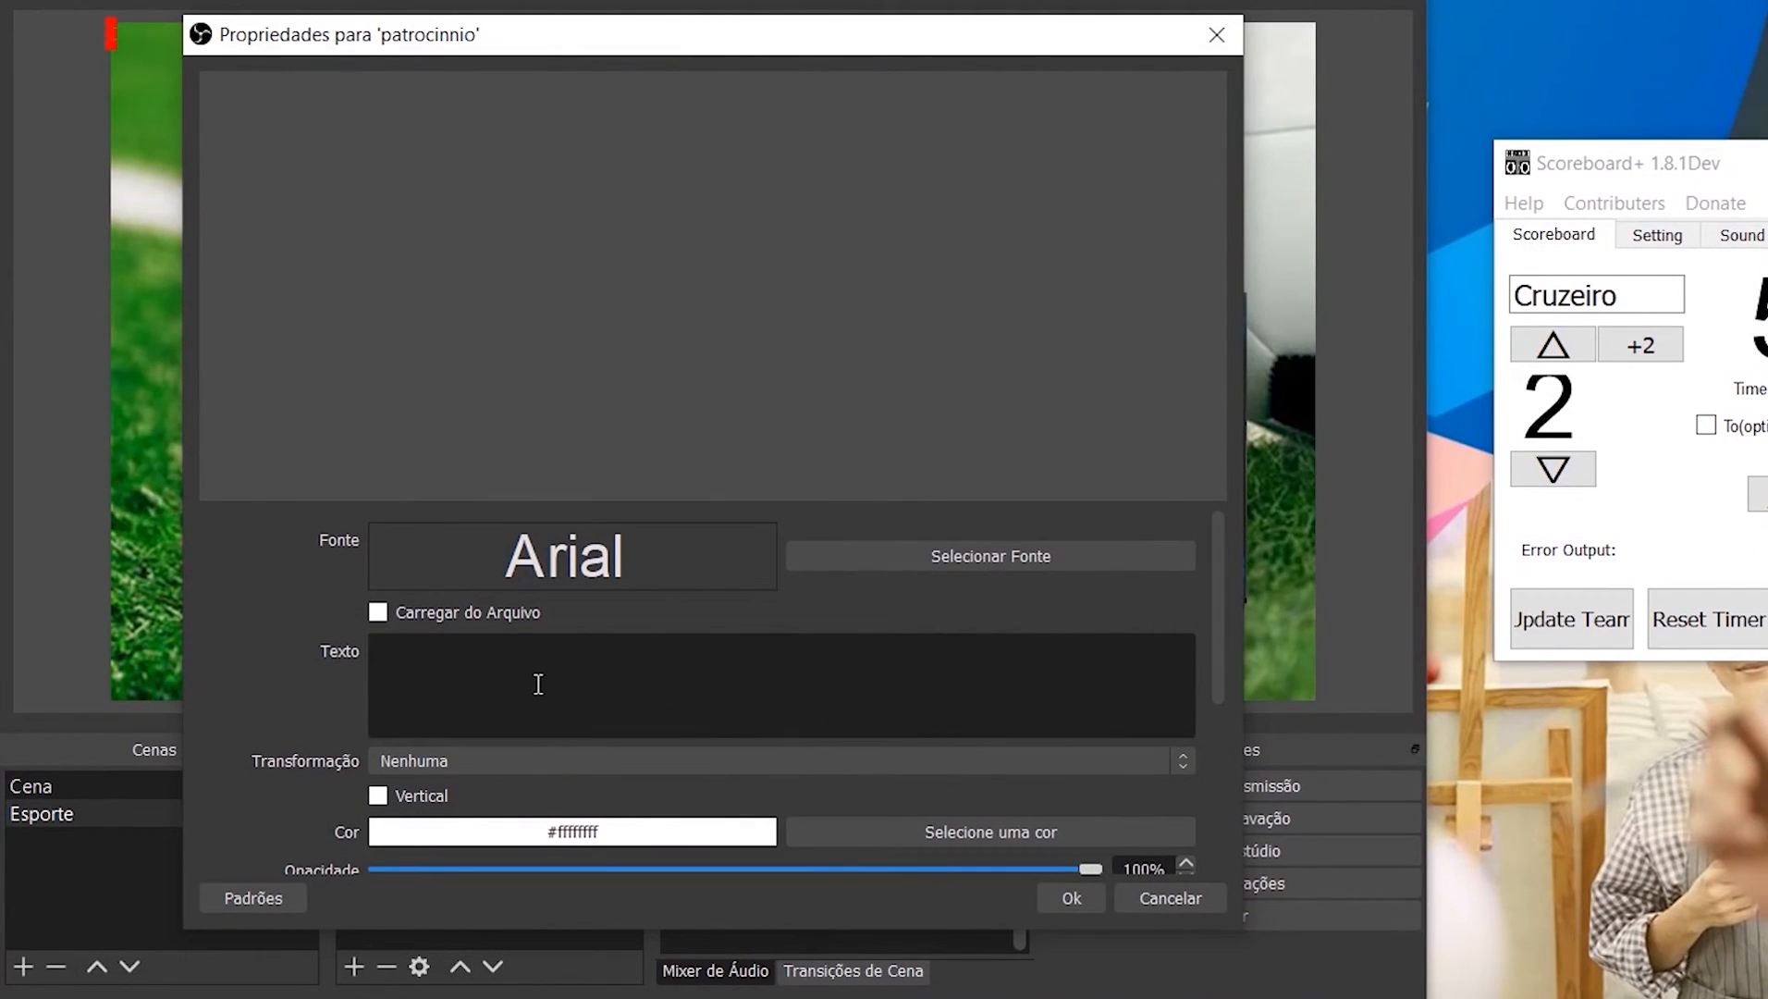
type("APOIO")
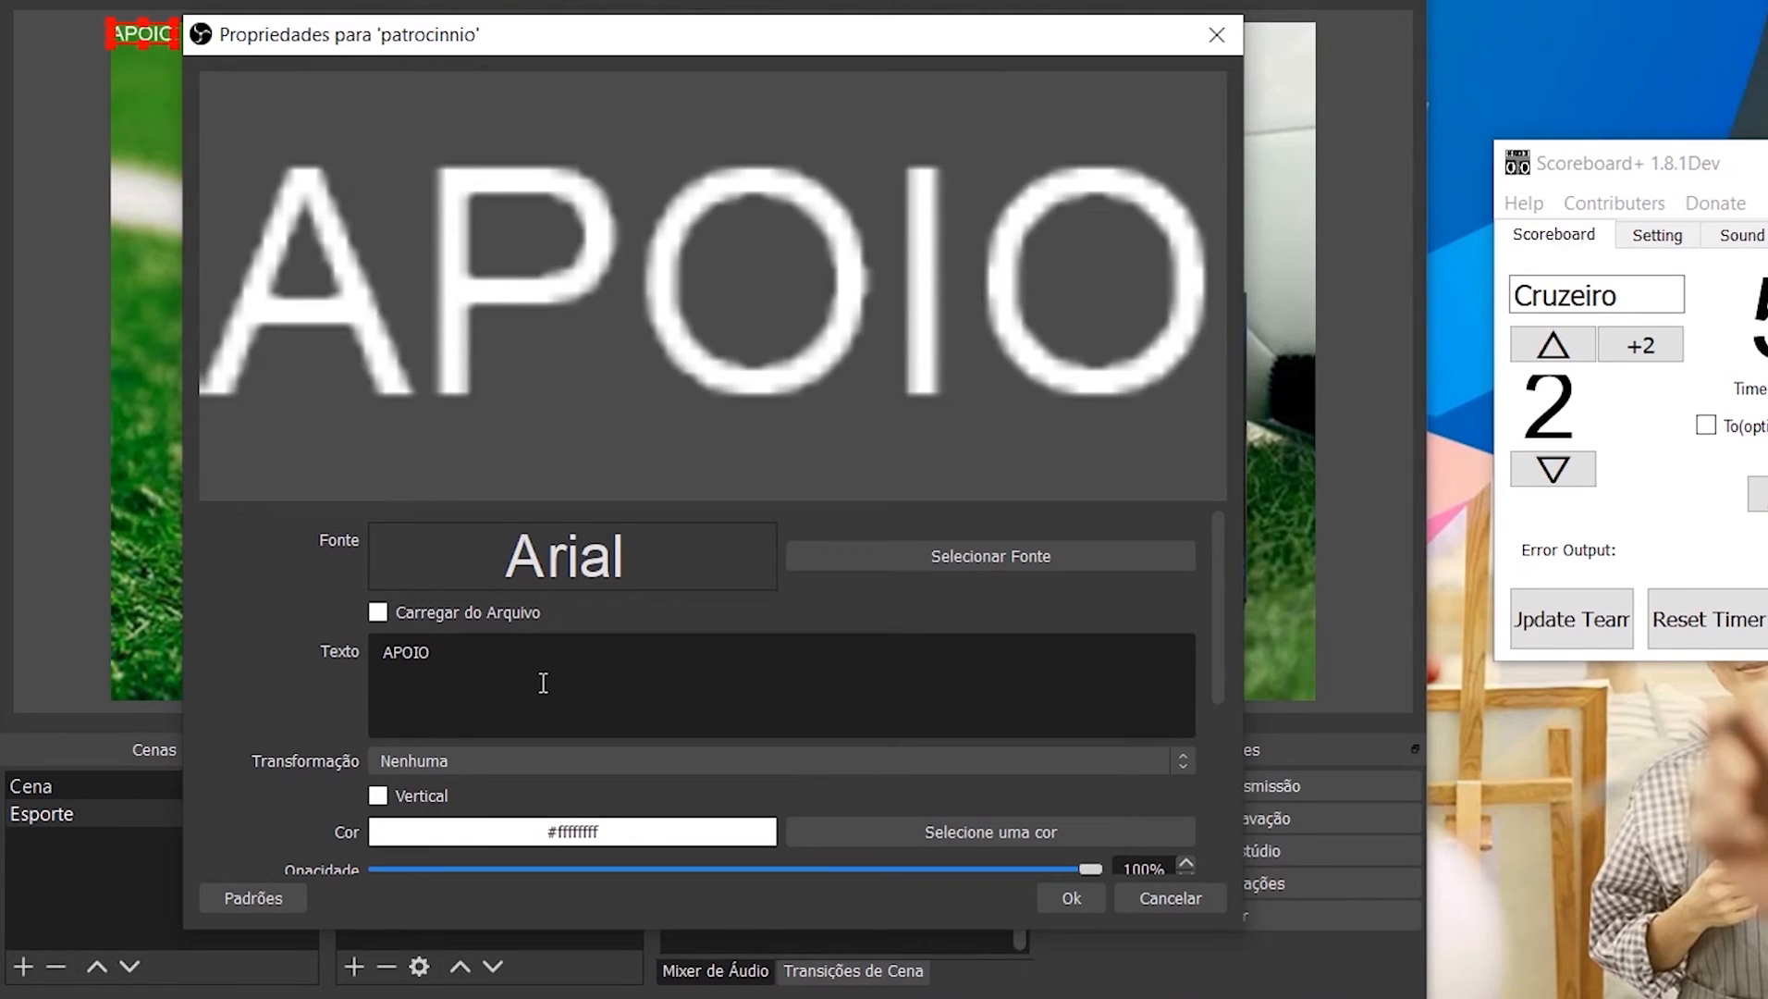
key("BackSpace")
key("BackSpace")
key("BackSpace")
key("BackSpace")
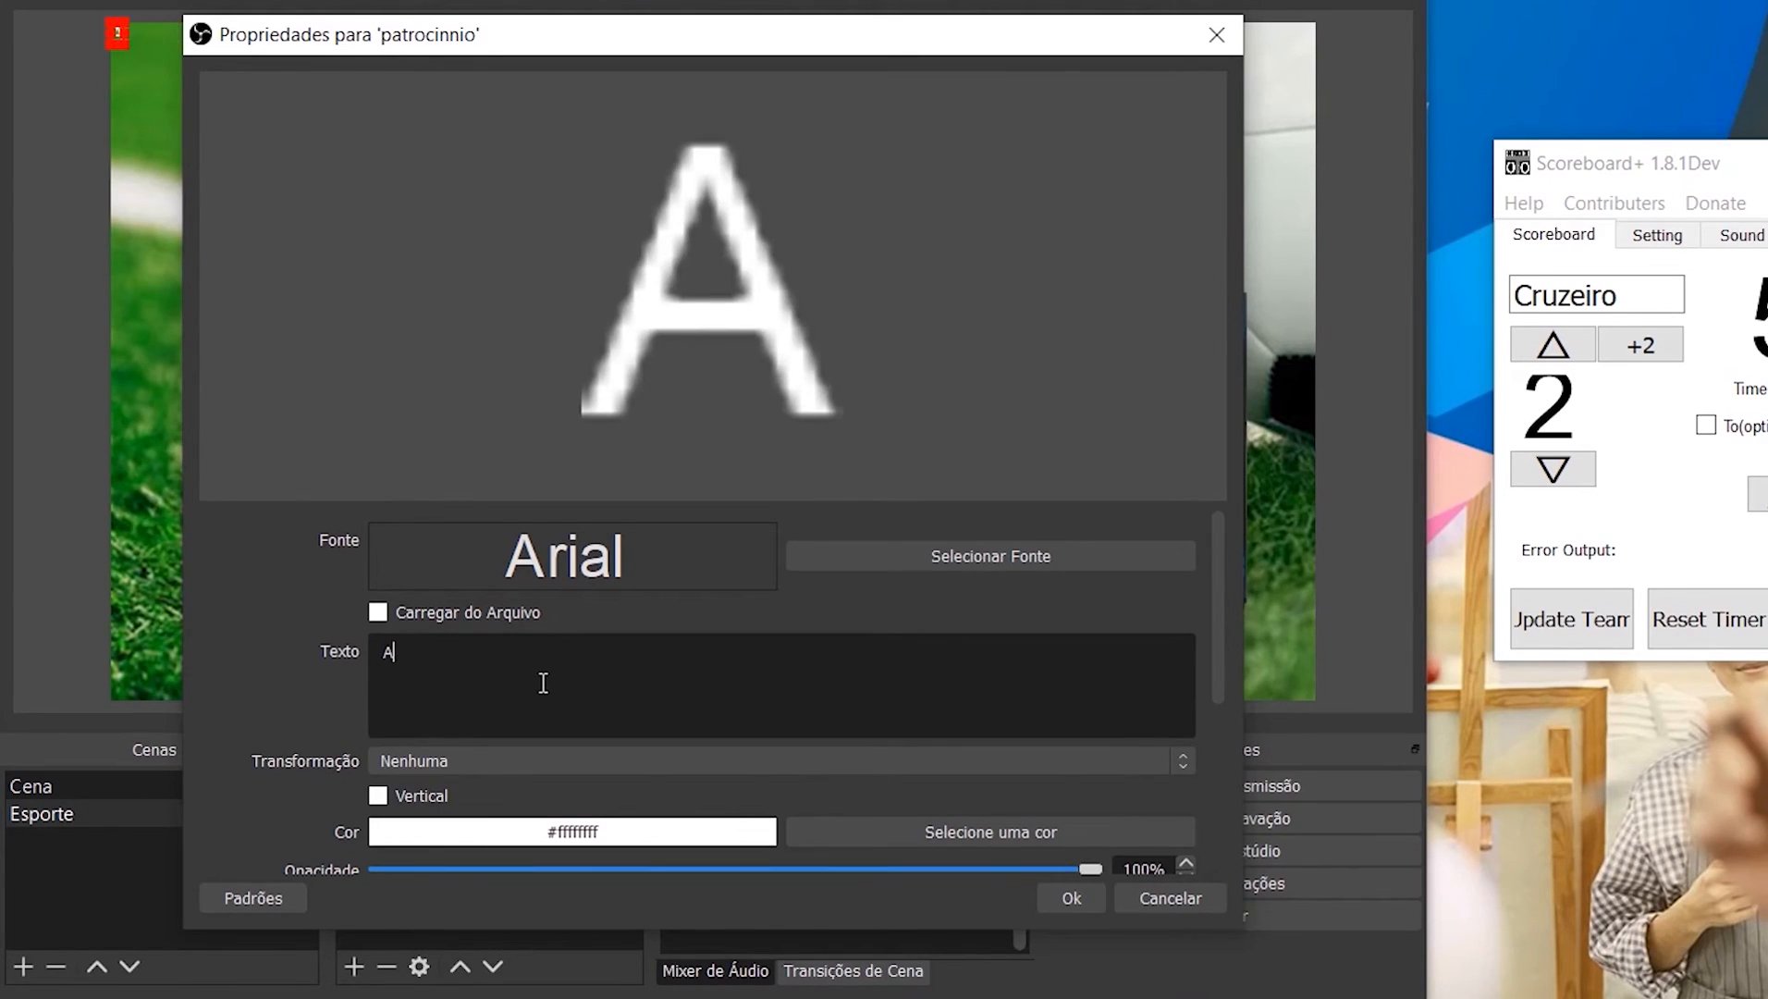
type("O")
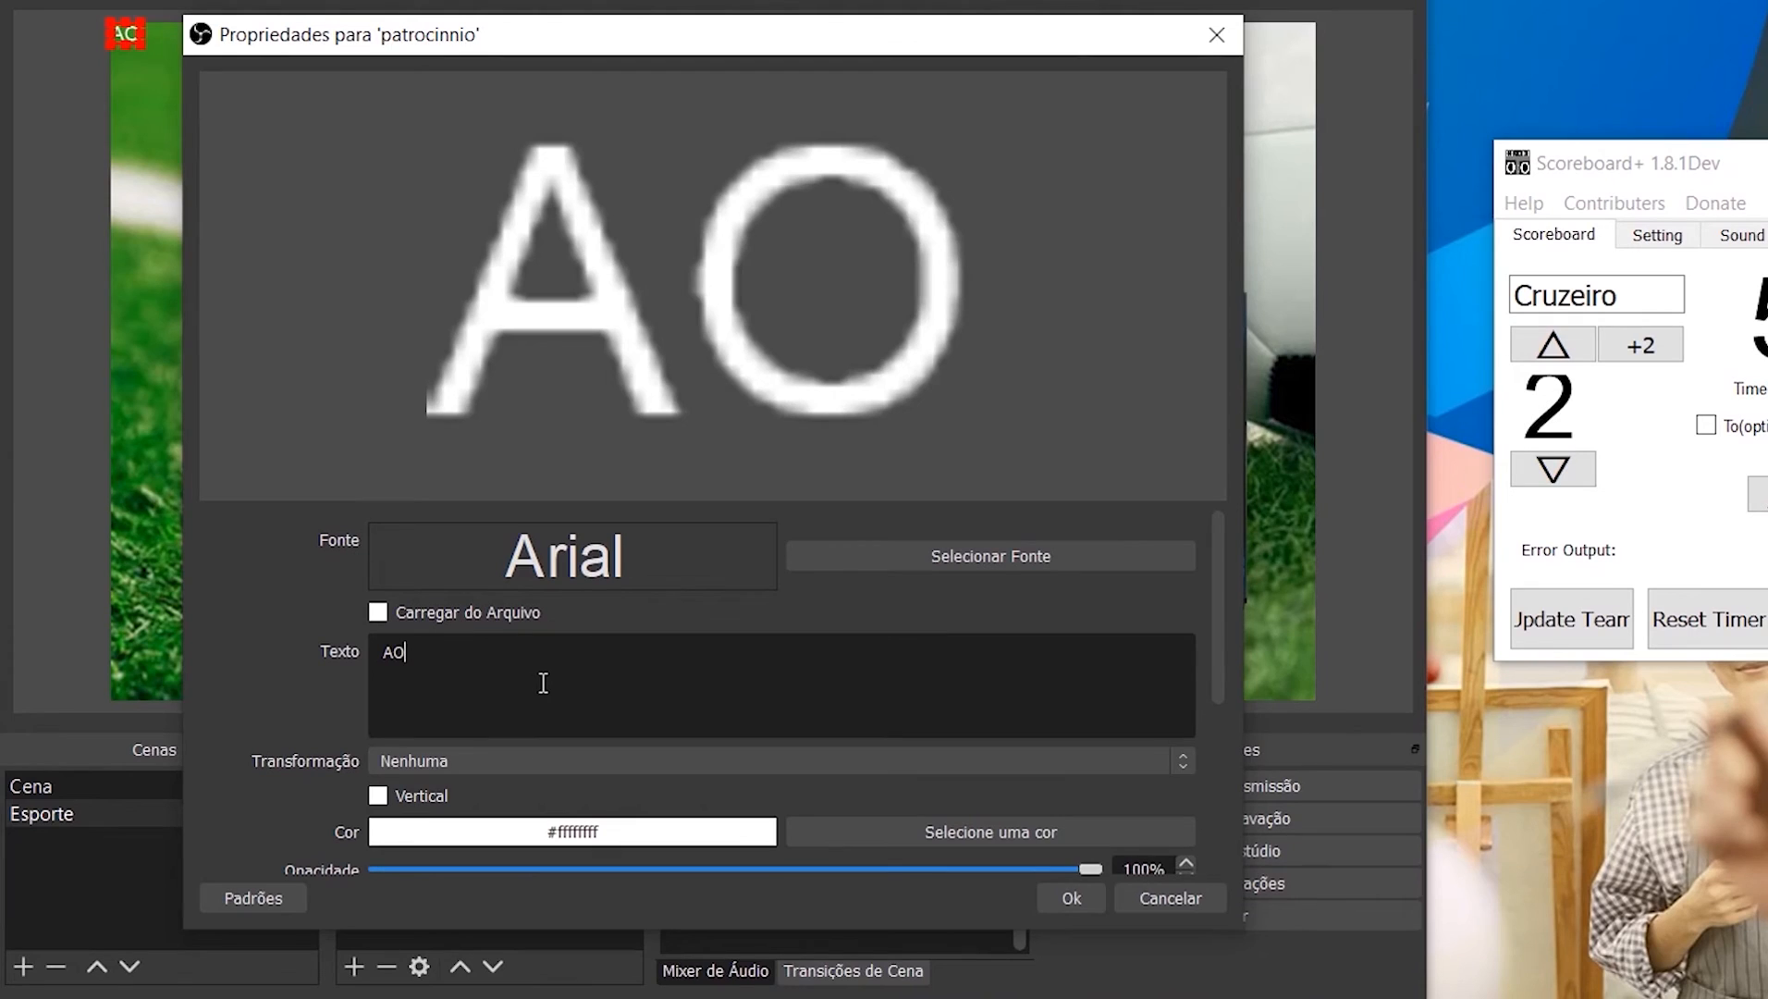
key("BackSpace")
key("BackSpace")
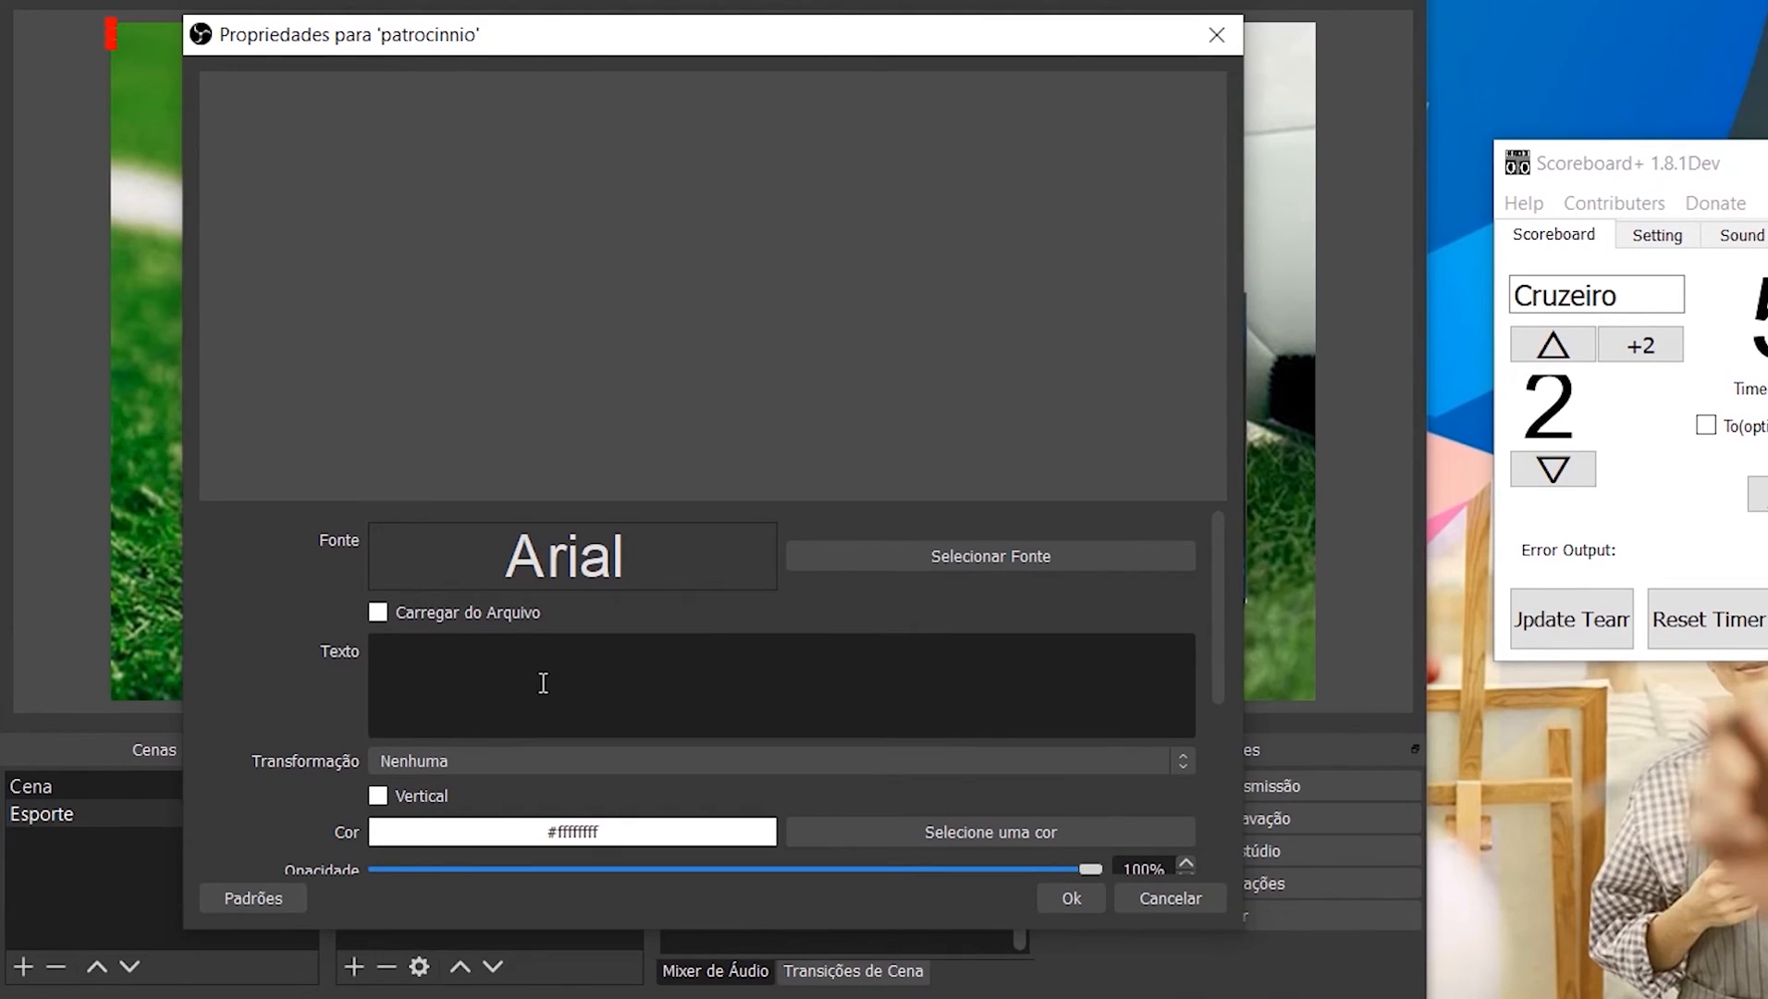
Step: Set the text of the patrocinnio source to PATROCÍNIO
type("PATROC")
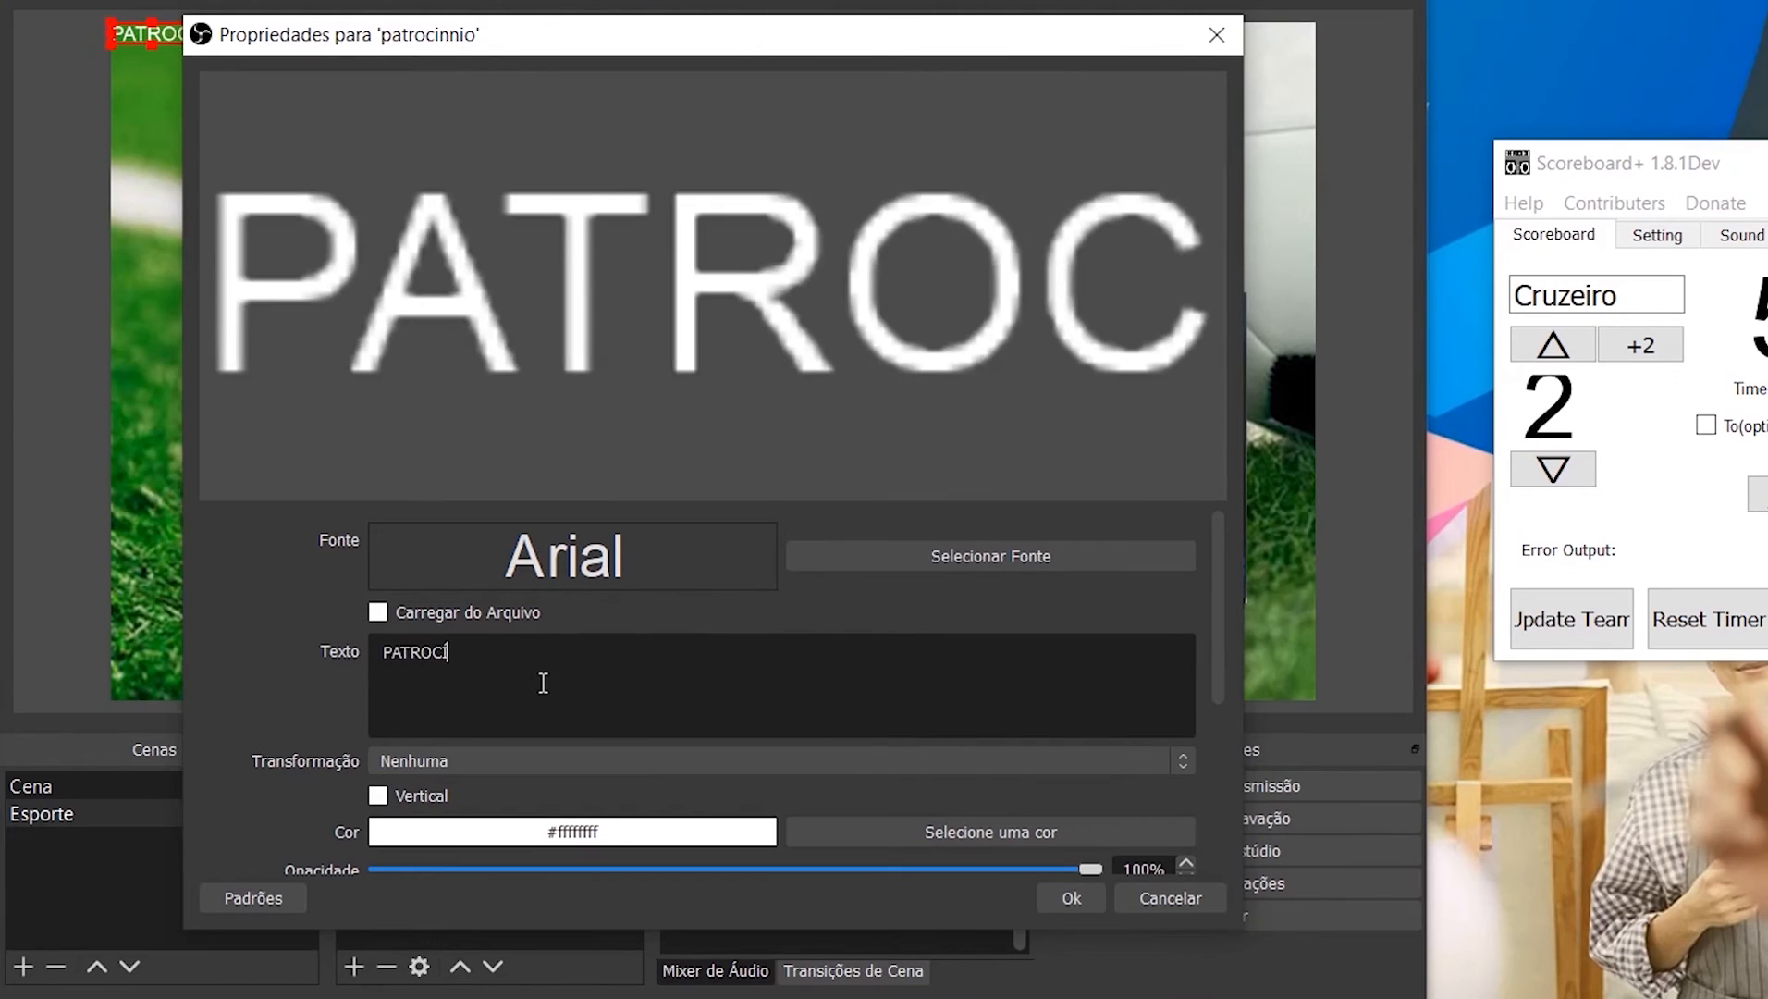
type("ÍNIO")
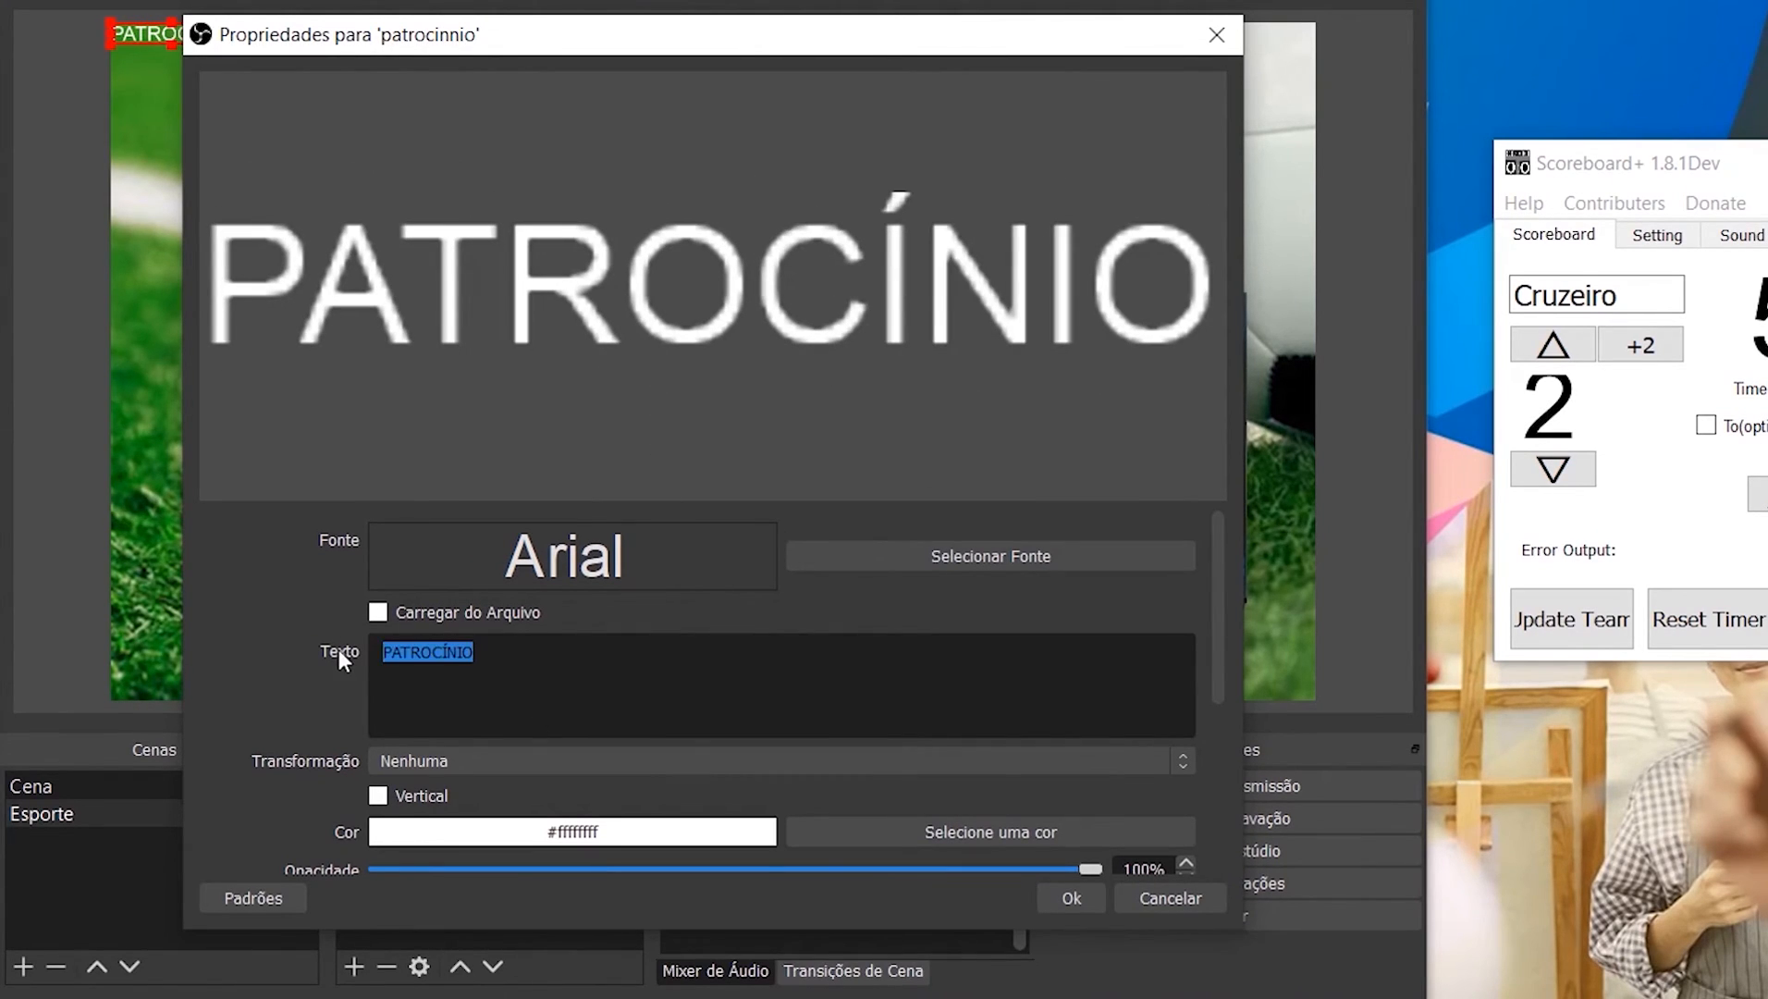
Step: Replace the patrocinnio label text with APOÍO and place it on the base plate of the sponsor video frame
type("APO")
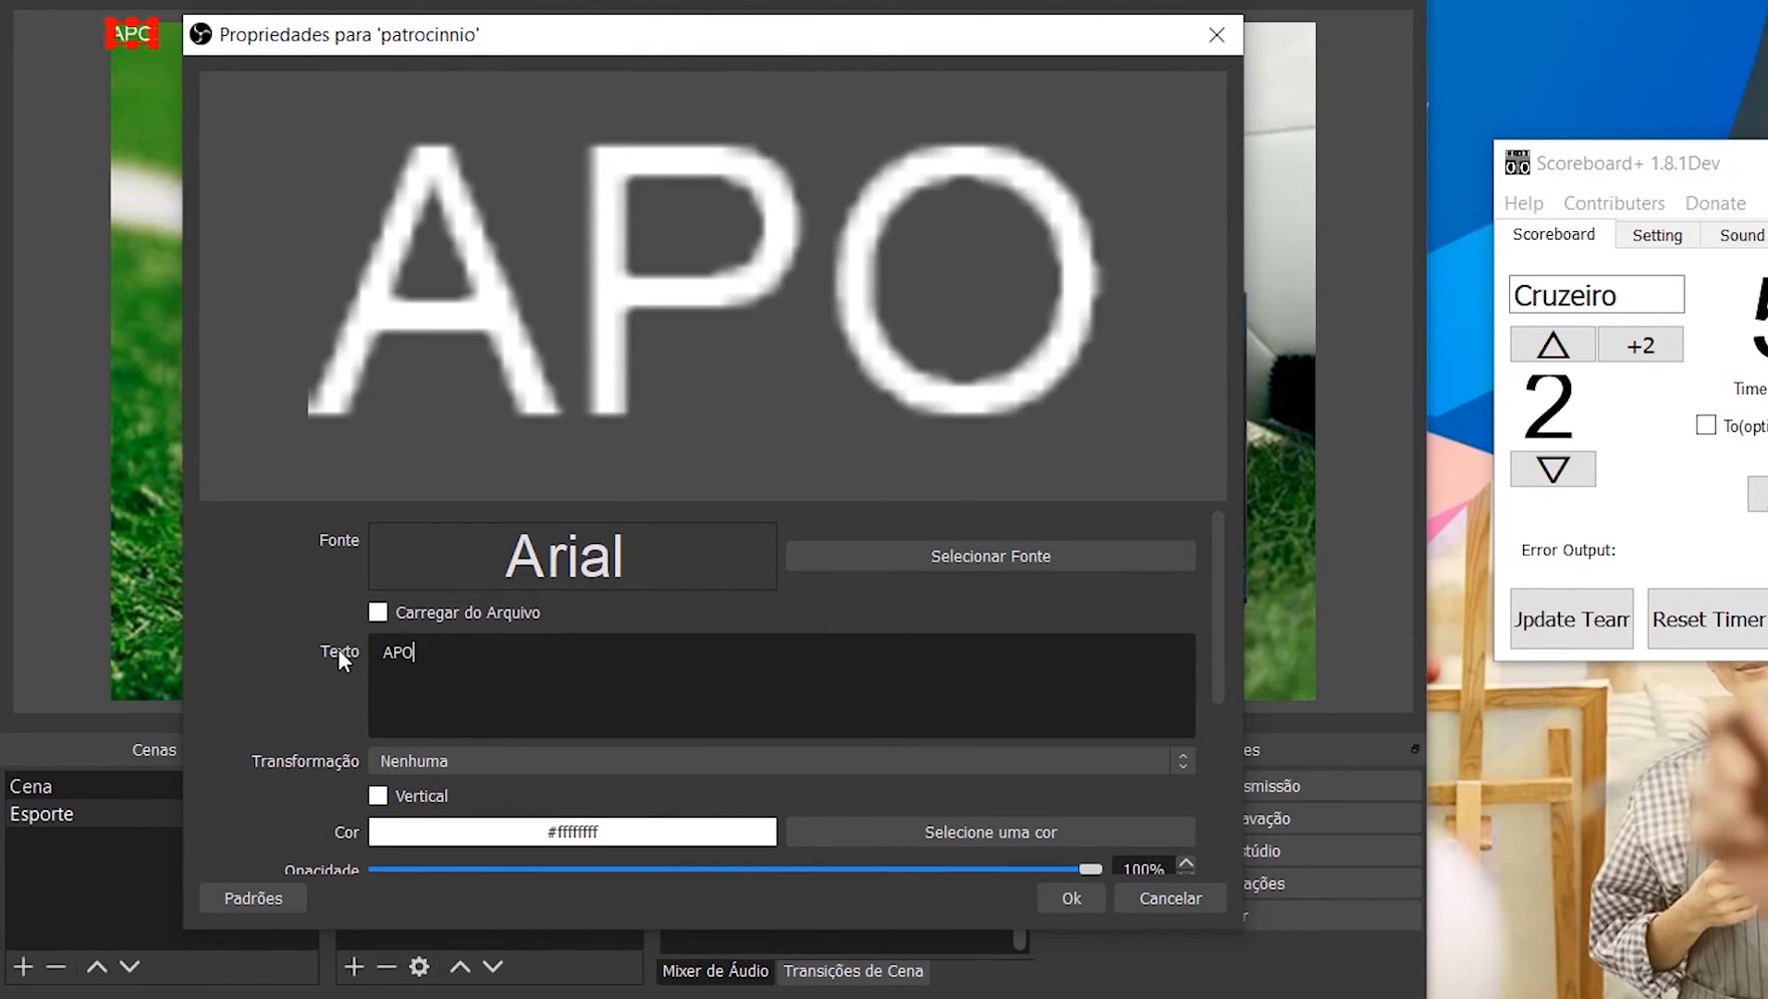
type("ÍO")
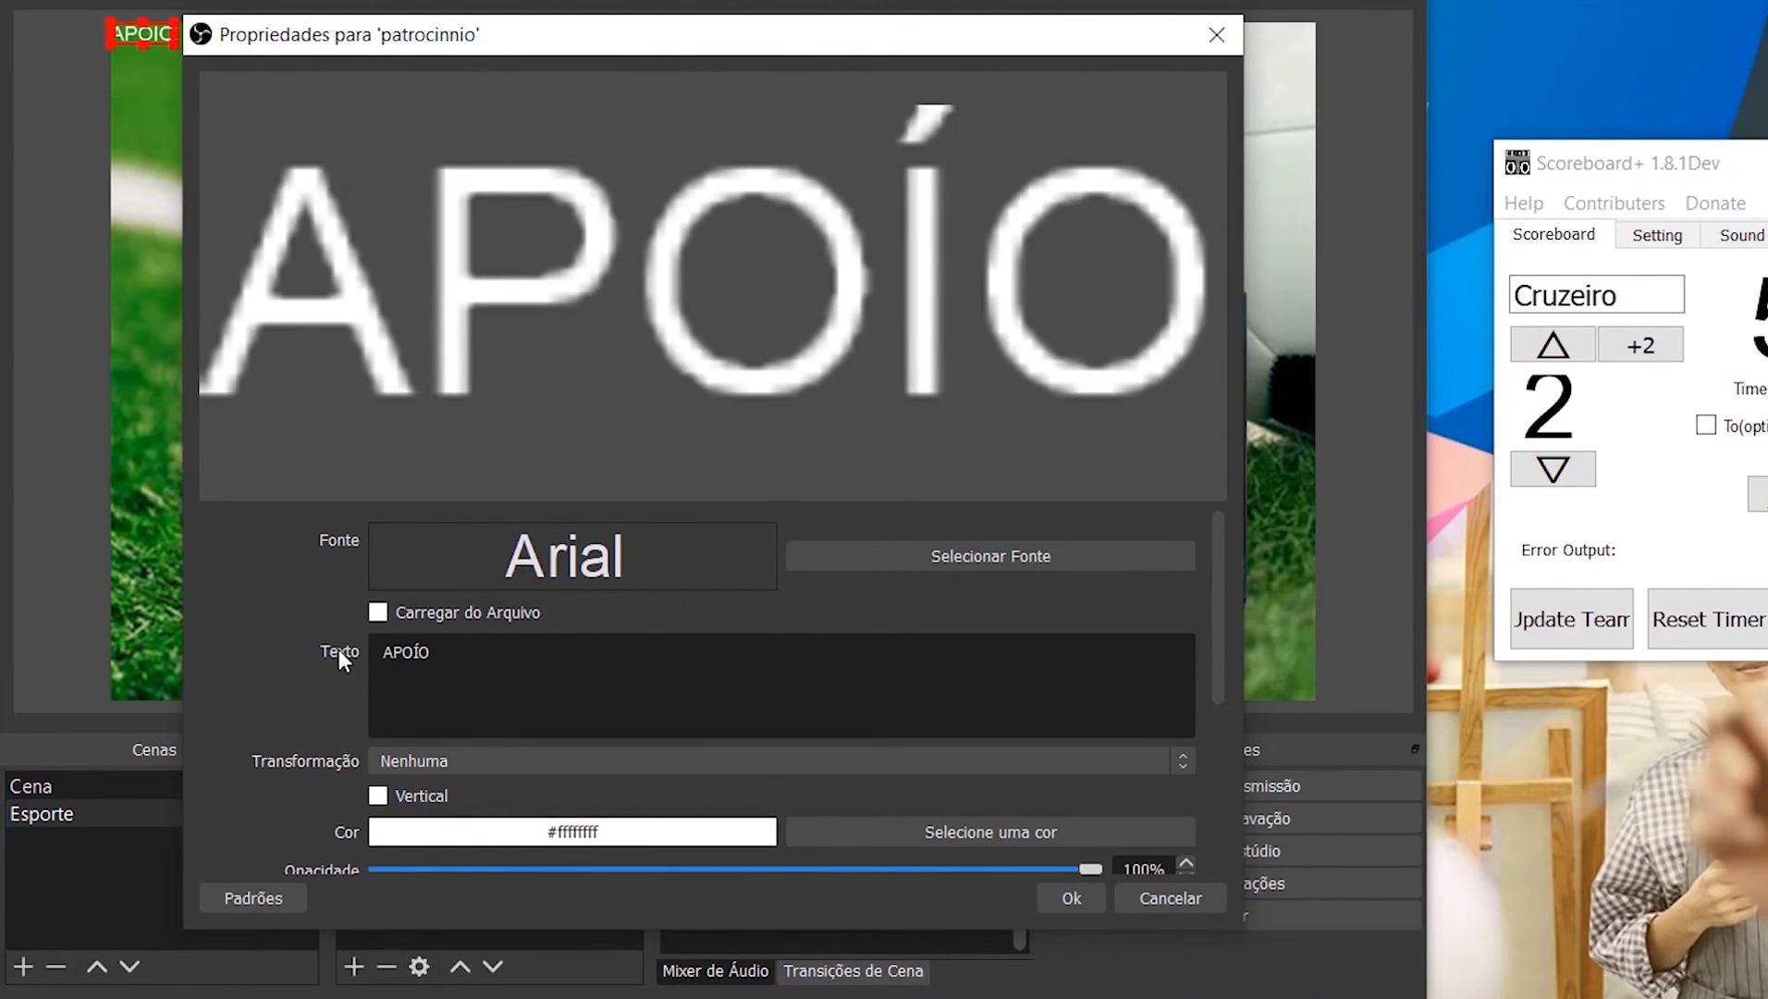
left_click(1070, 897)
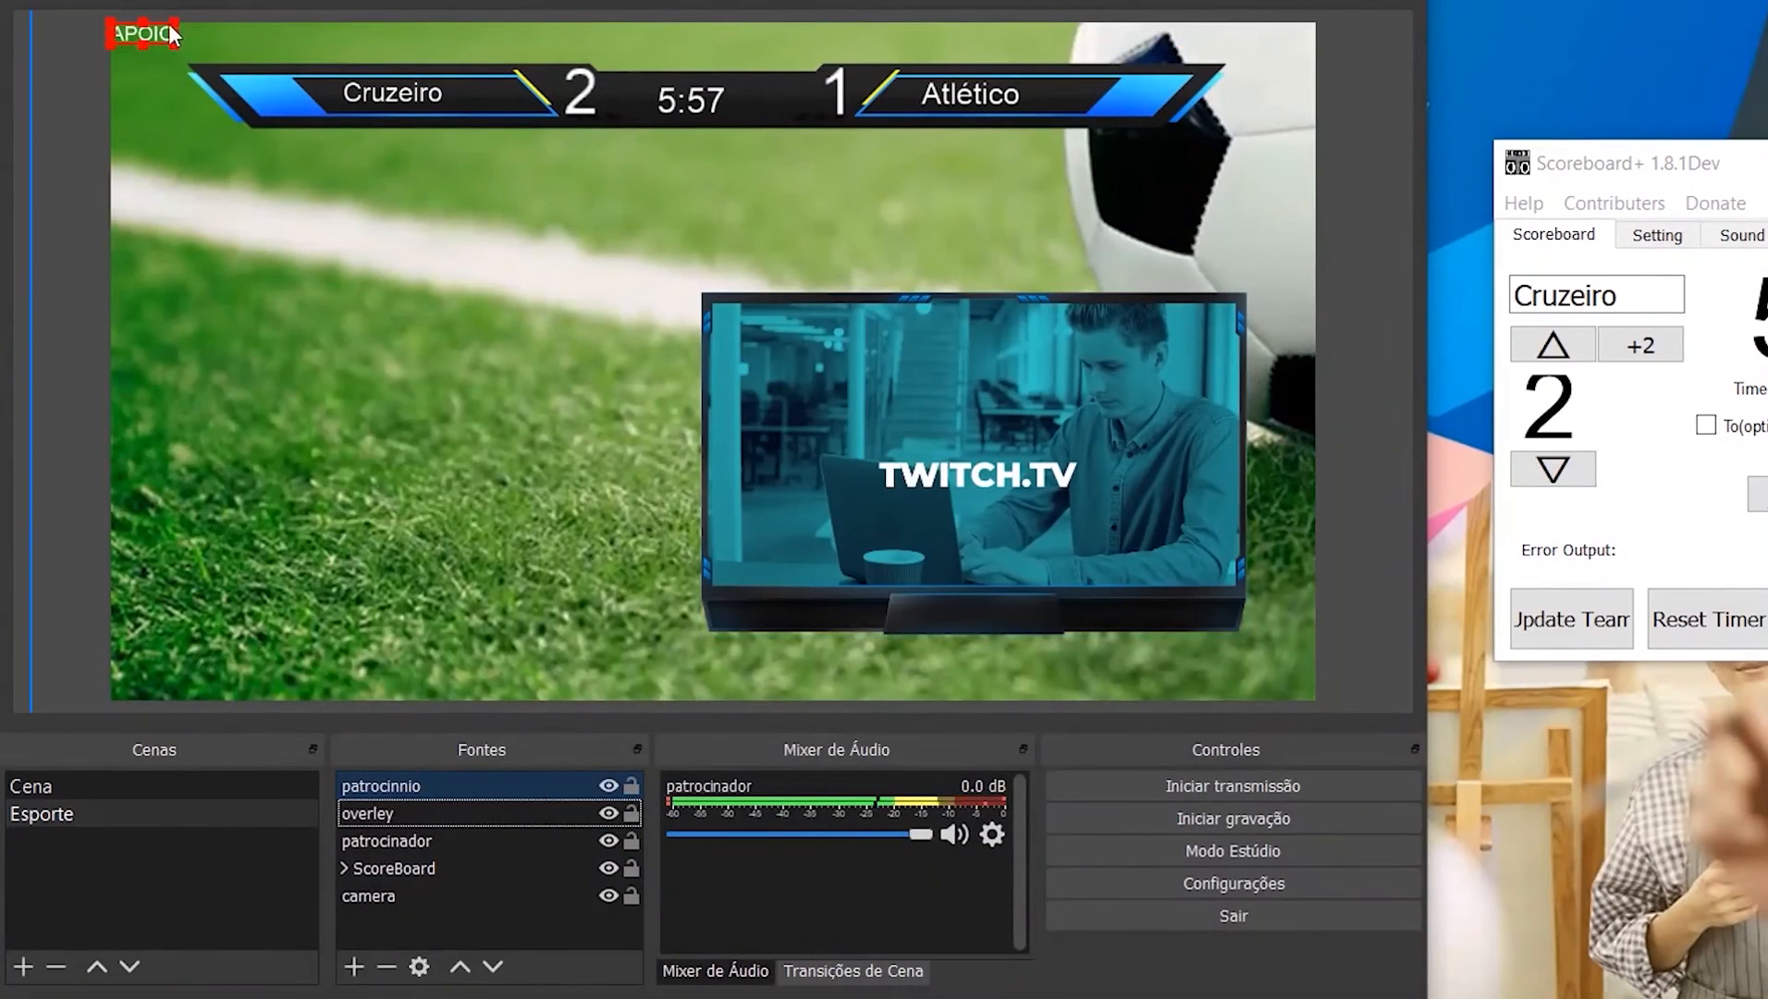
left_click_drag(151, 36, 959, 617)
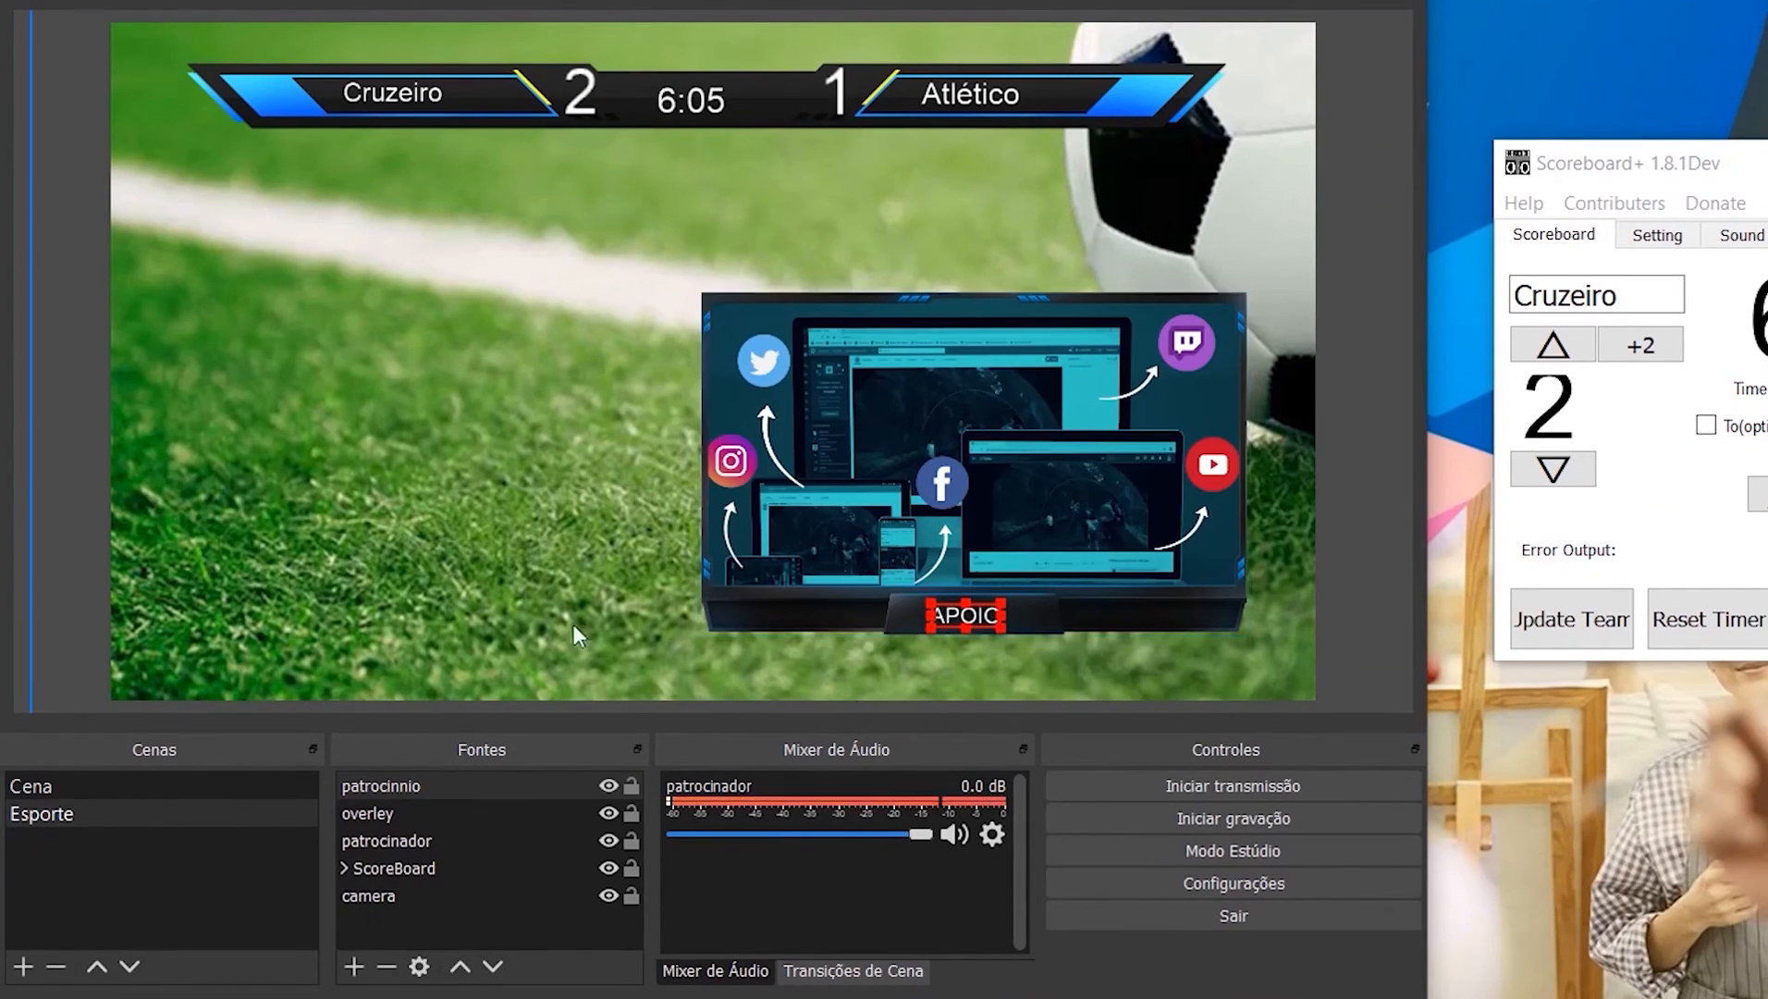
left_click(670, 622)
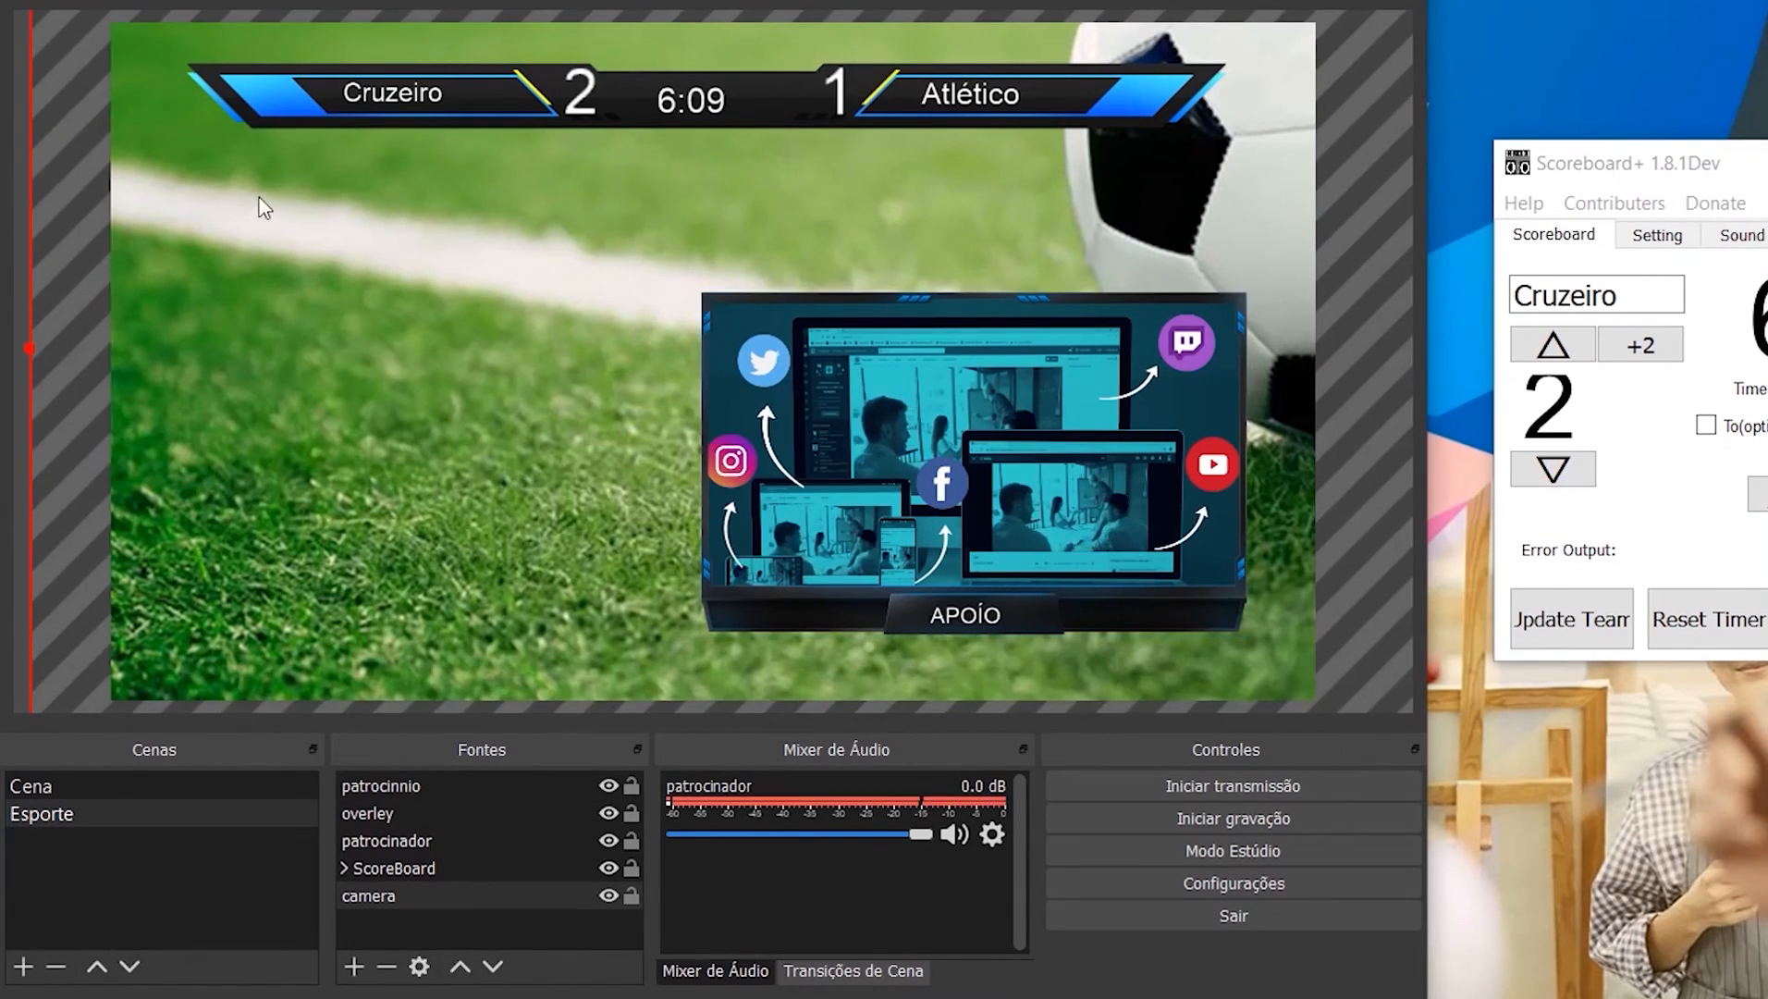
left_click(957, 621)
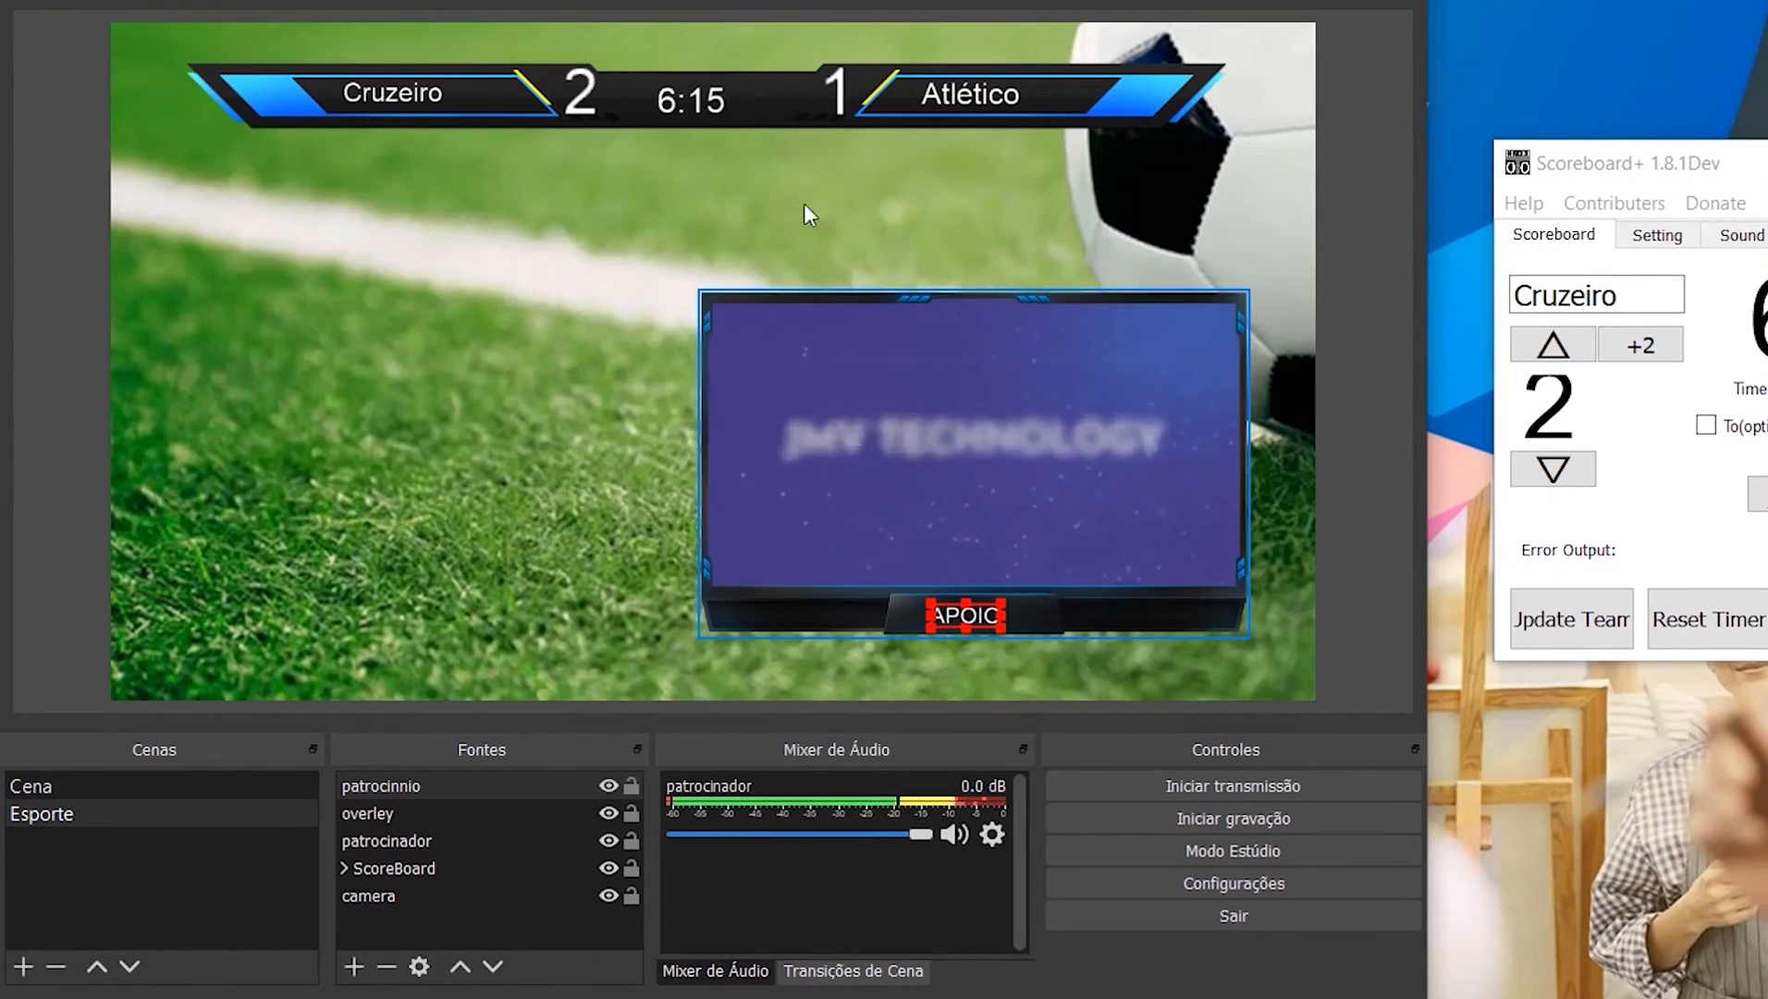
Step: Group the patrocinador, overley and patrocinnio sources under the name APOIO and collapse the group
left_click(354, 838)
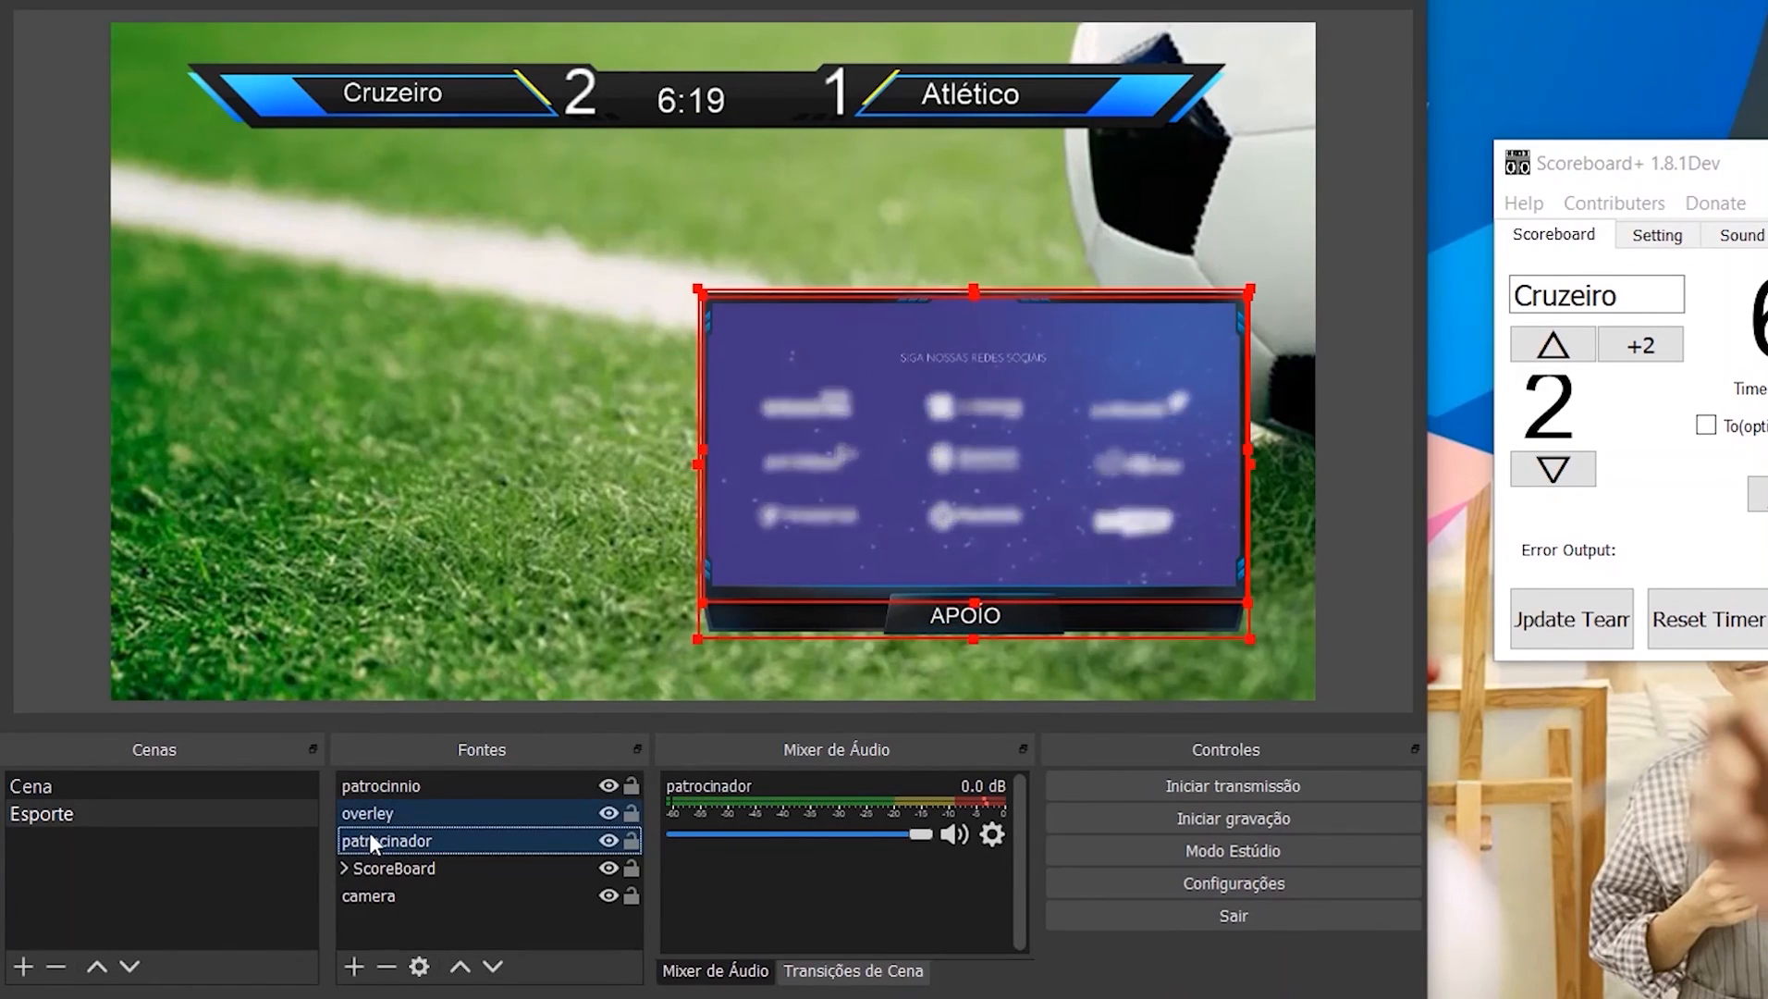
left_click(369, 788, "shift")
right_click(369, 790)
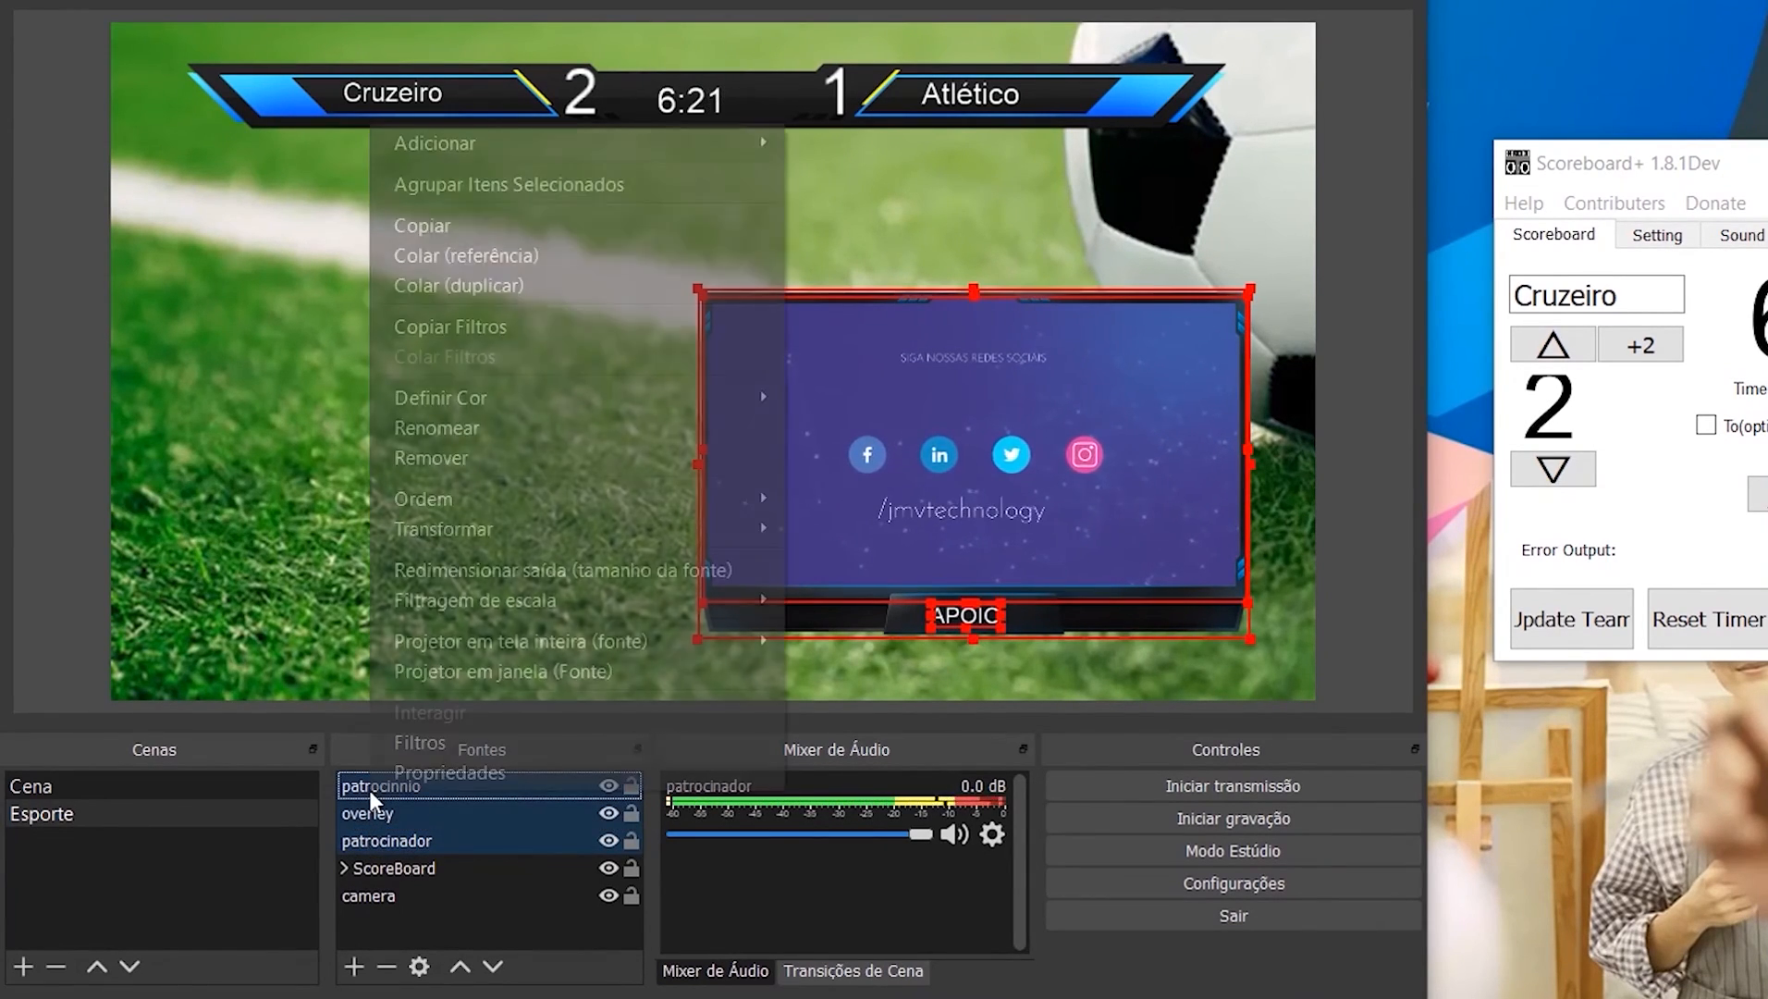
left_click(492, 187)
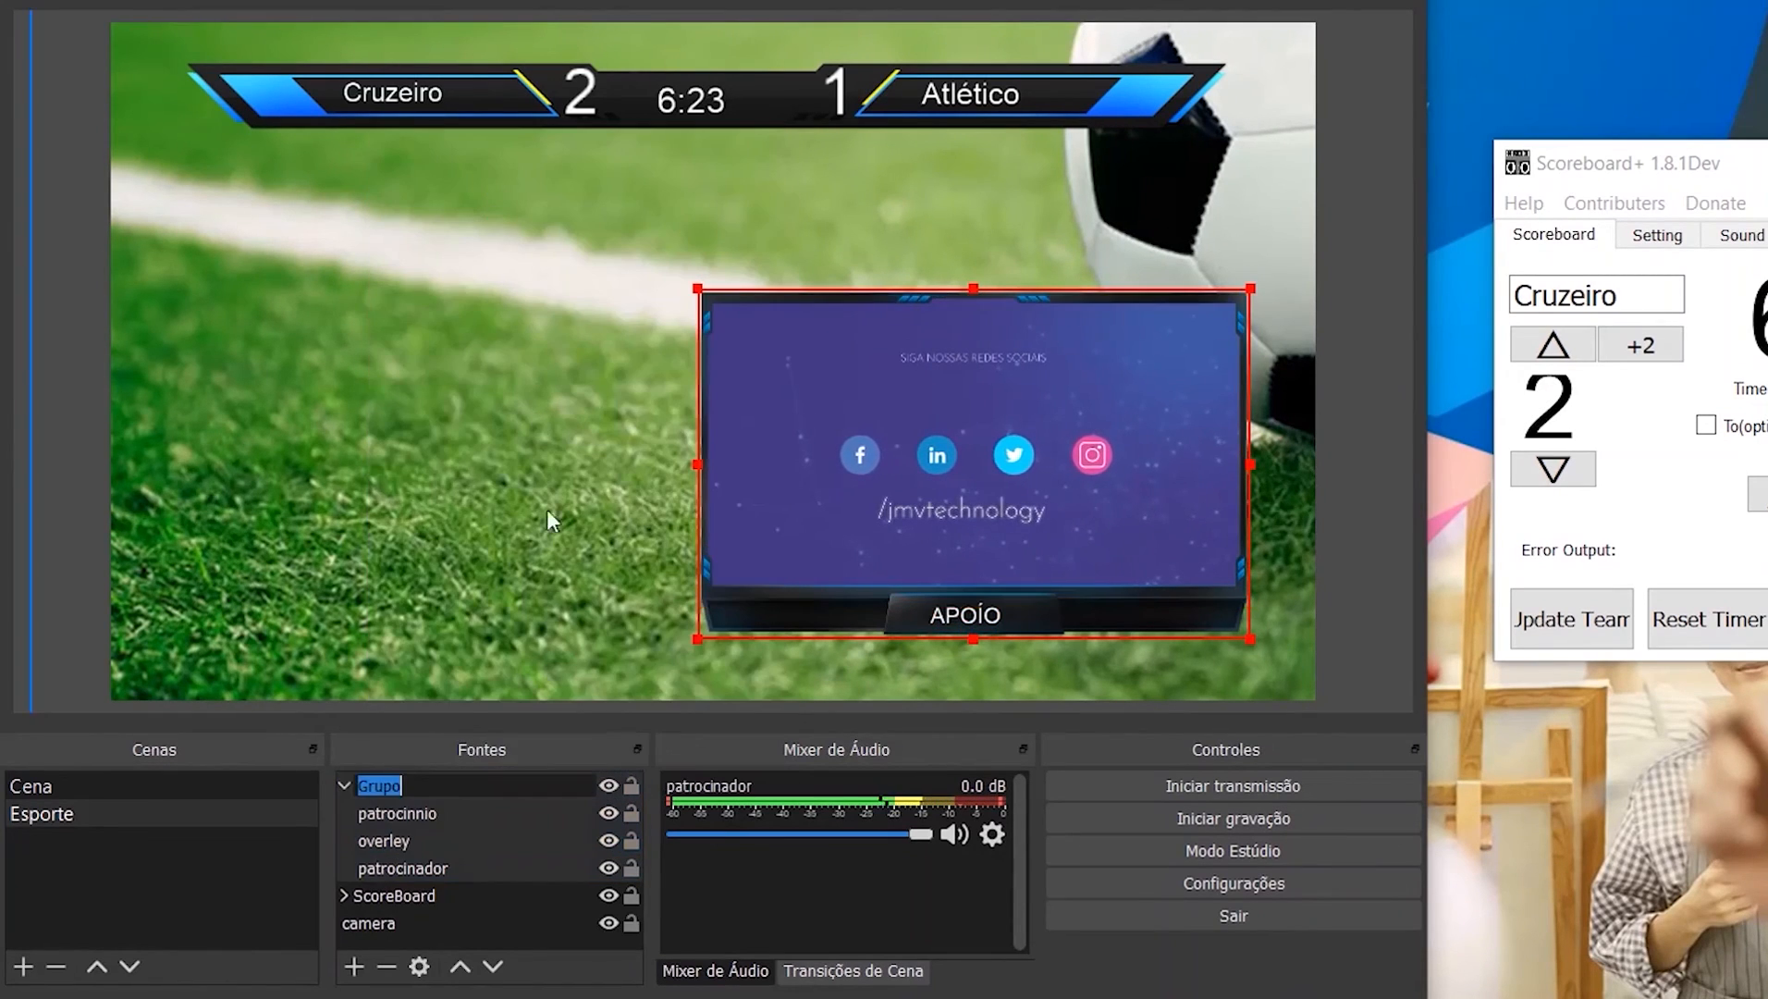
type("APOIO")
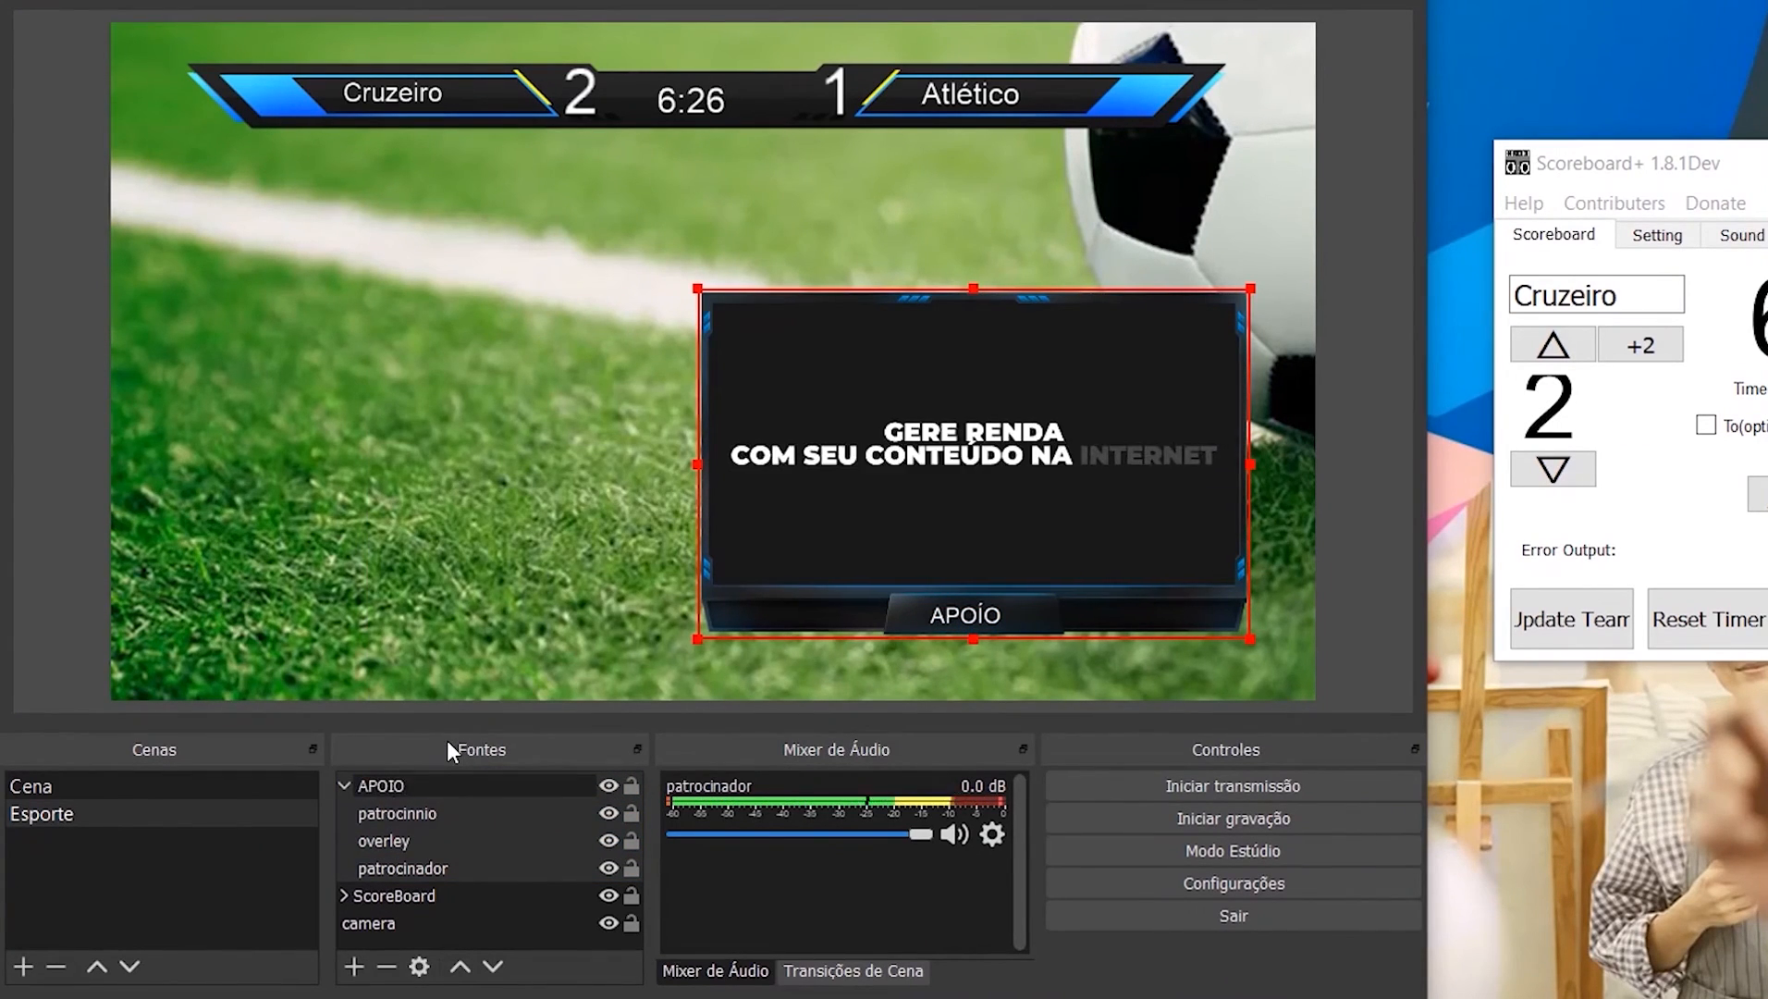
key("Return")
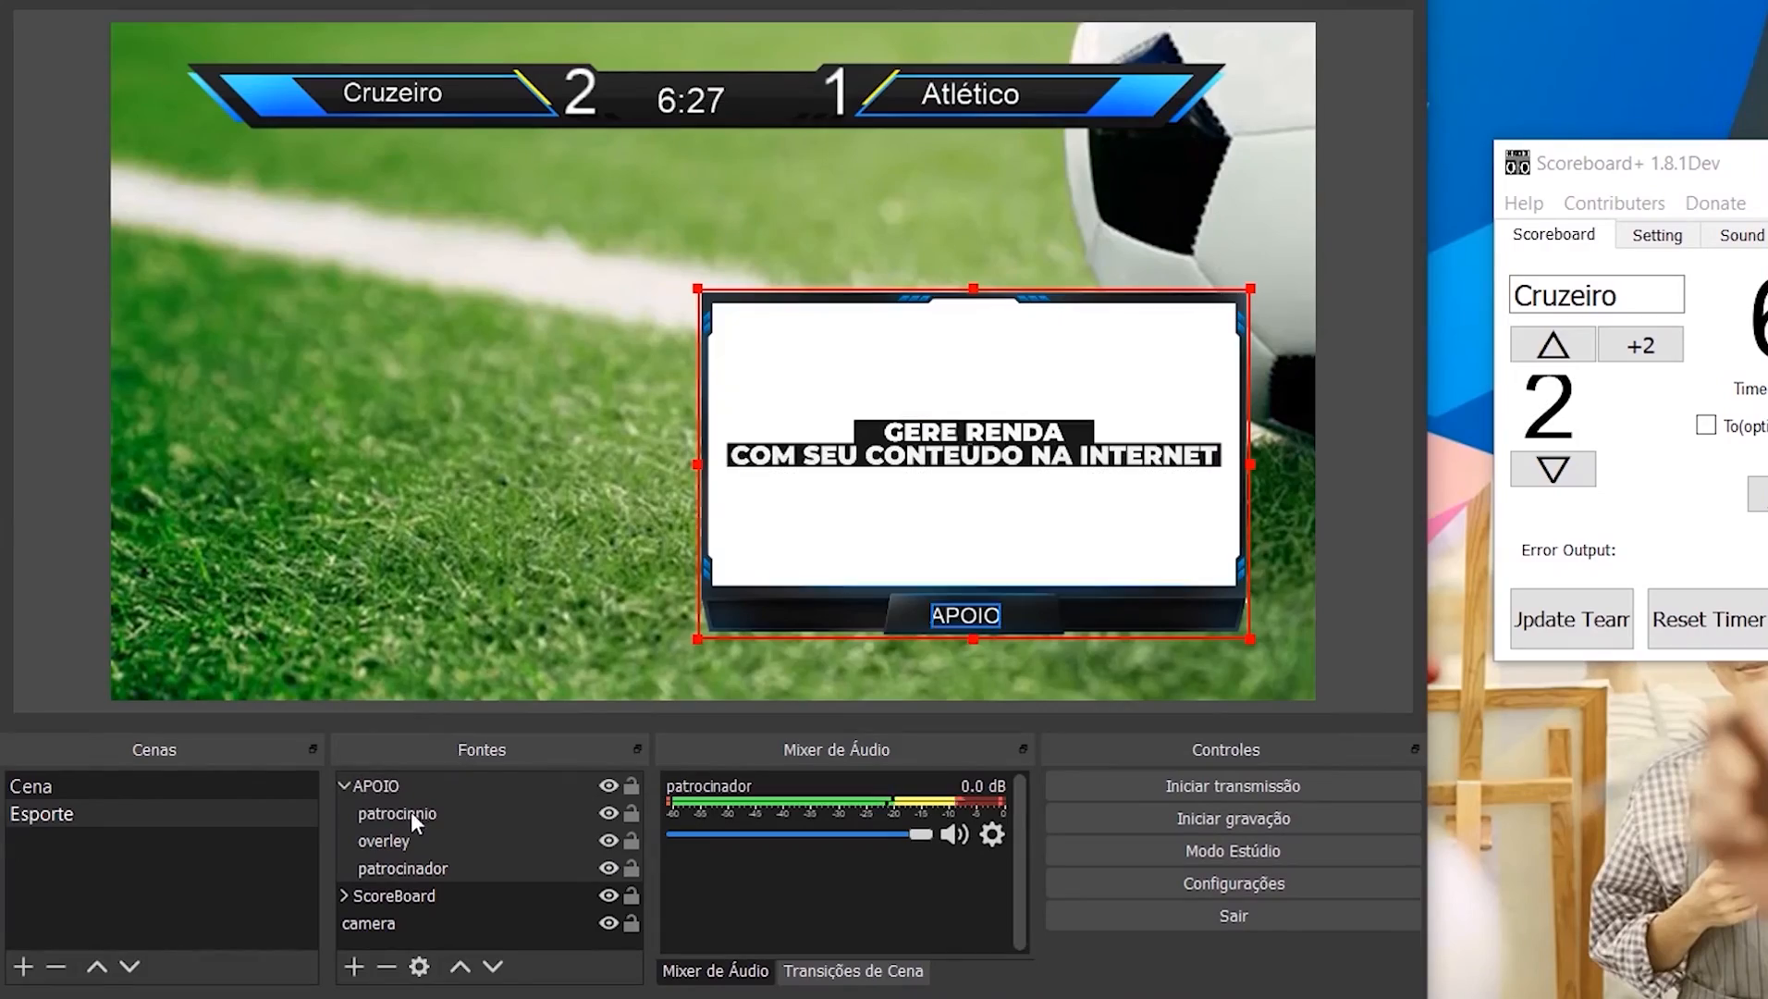
left_click(345, 785)
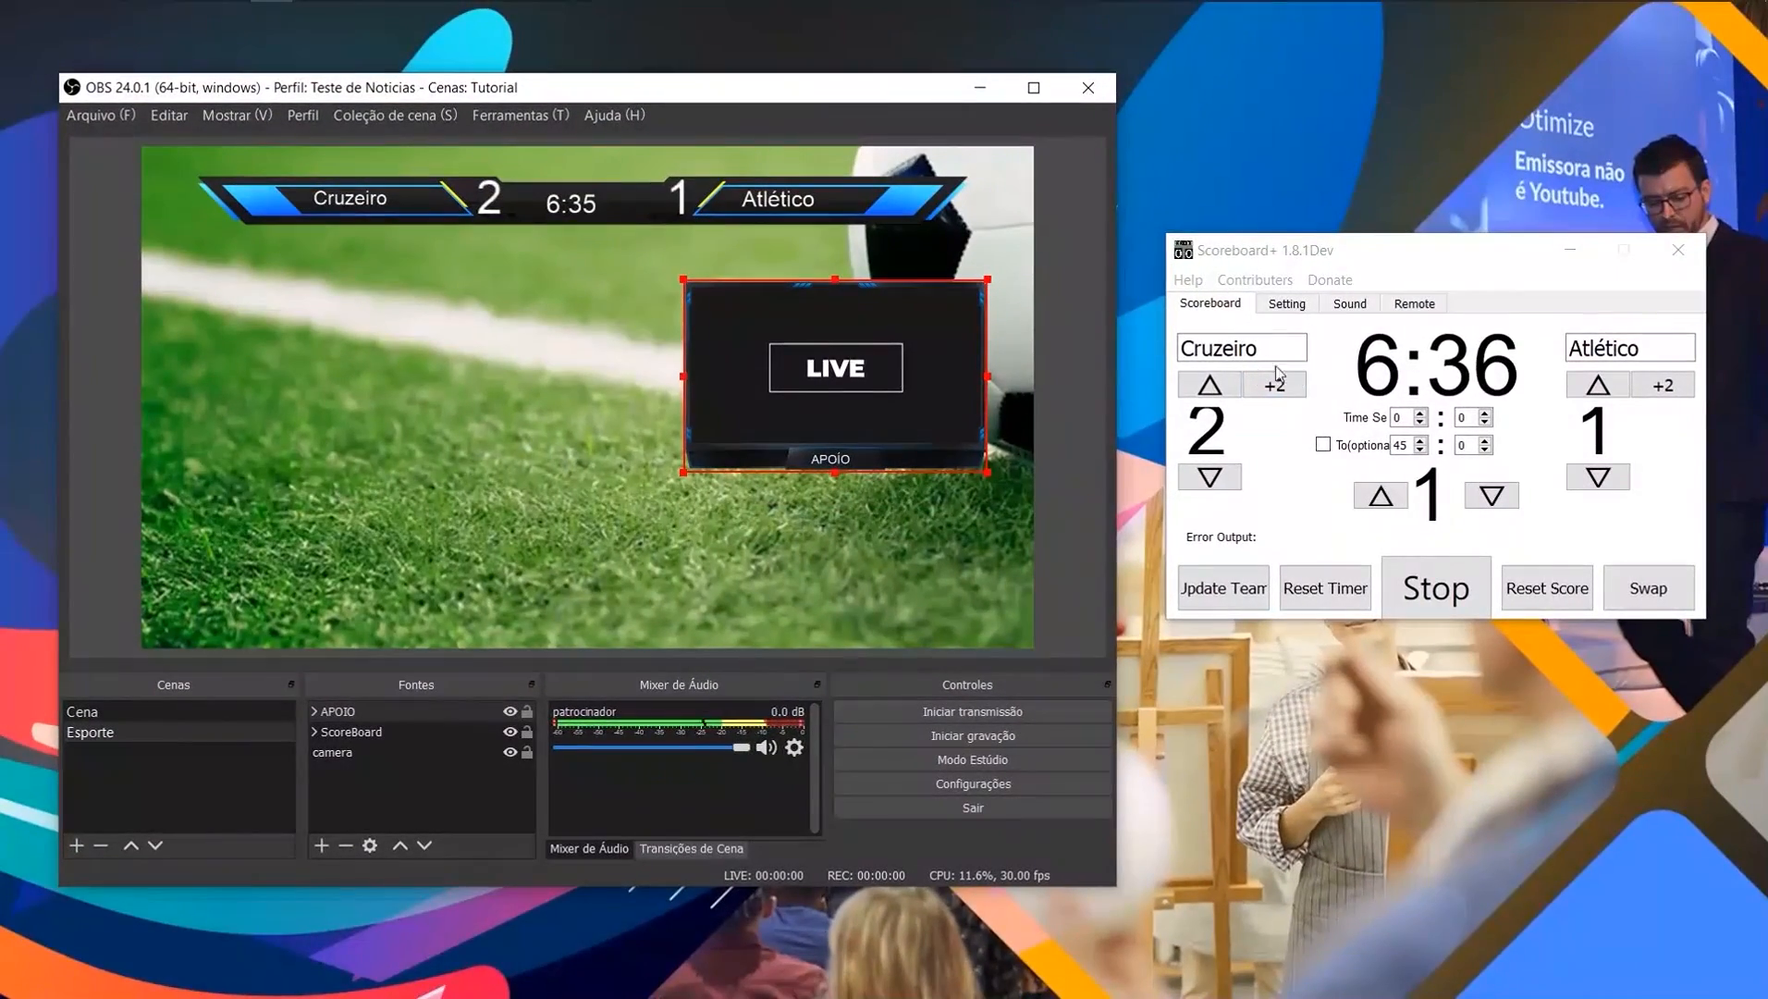
Step: Switch to Scoreboard+ and raise Cruzeiro's score to 3
left_click(1208, 384)
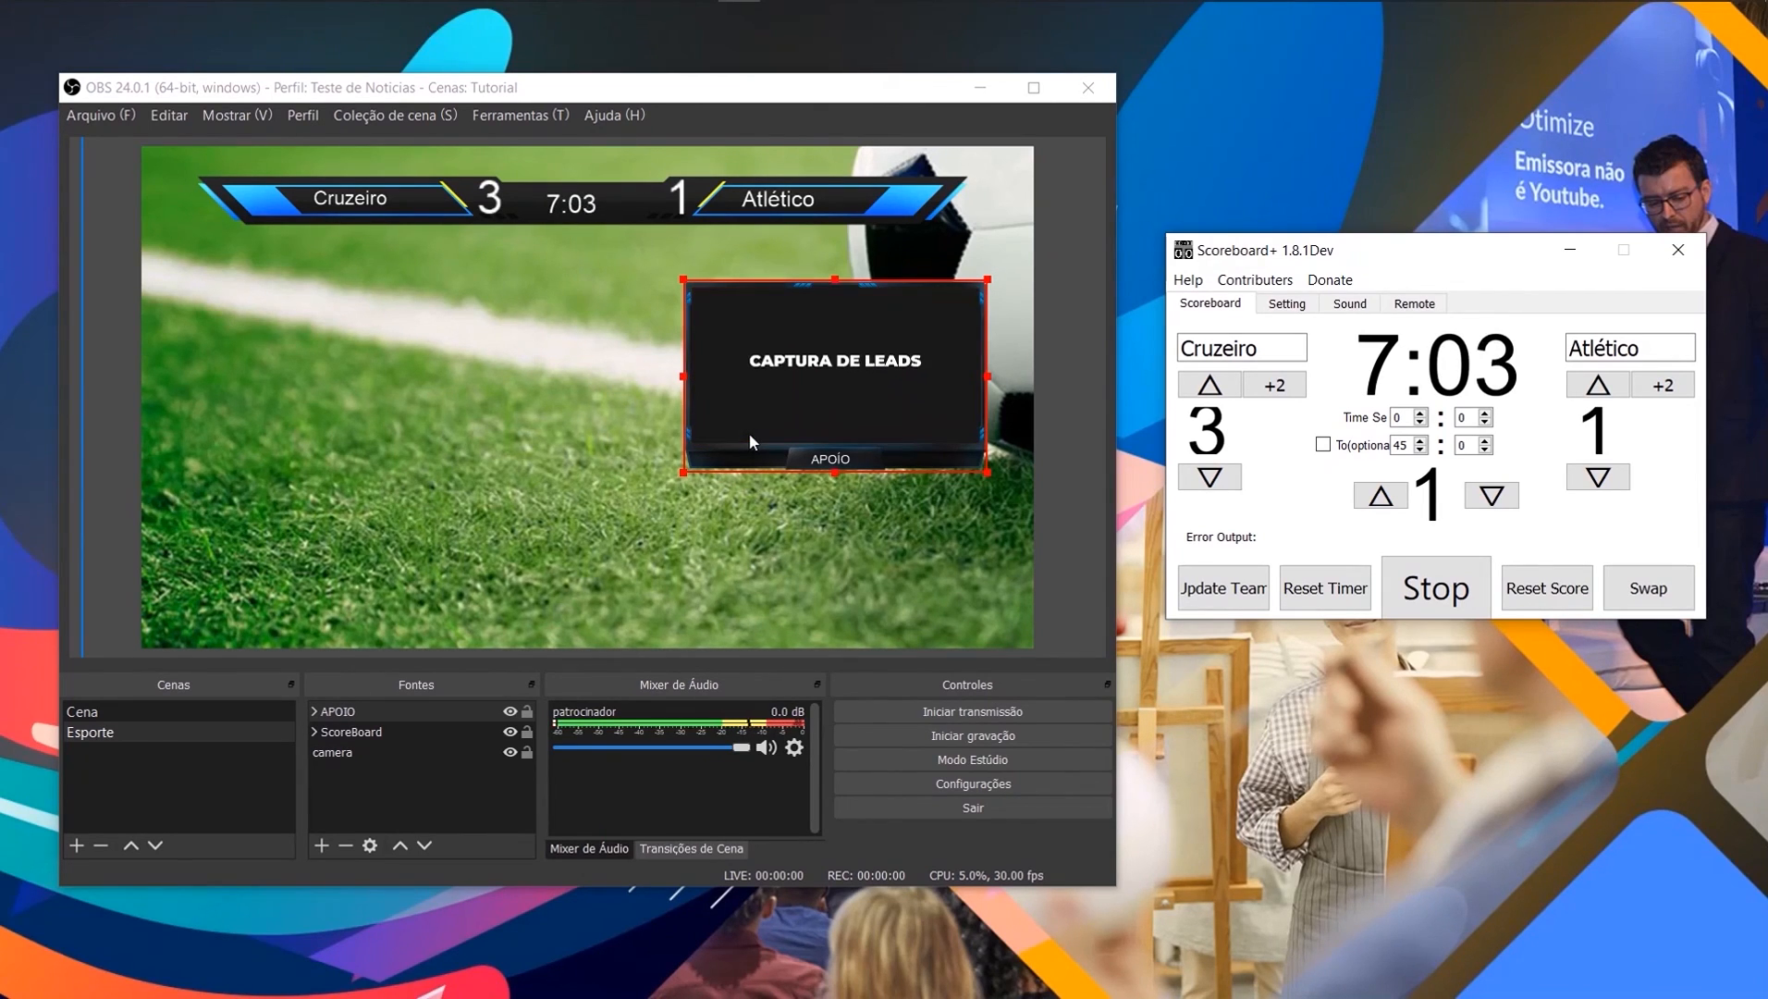
left_click(594, 520)
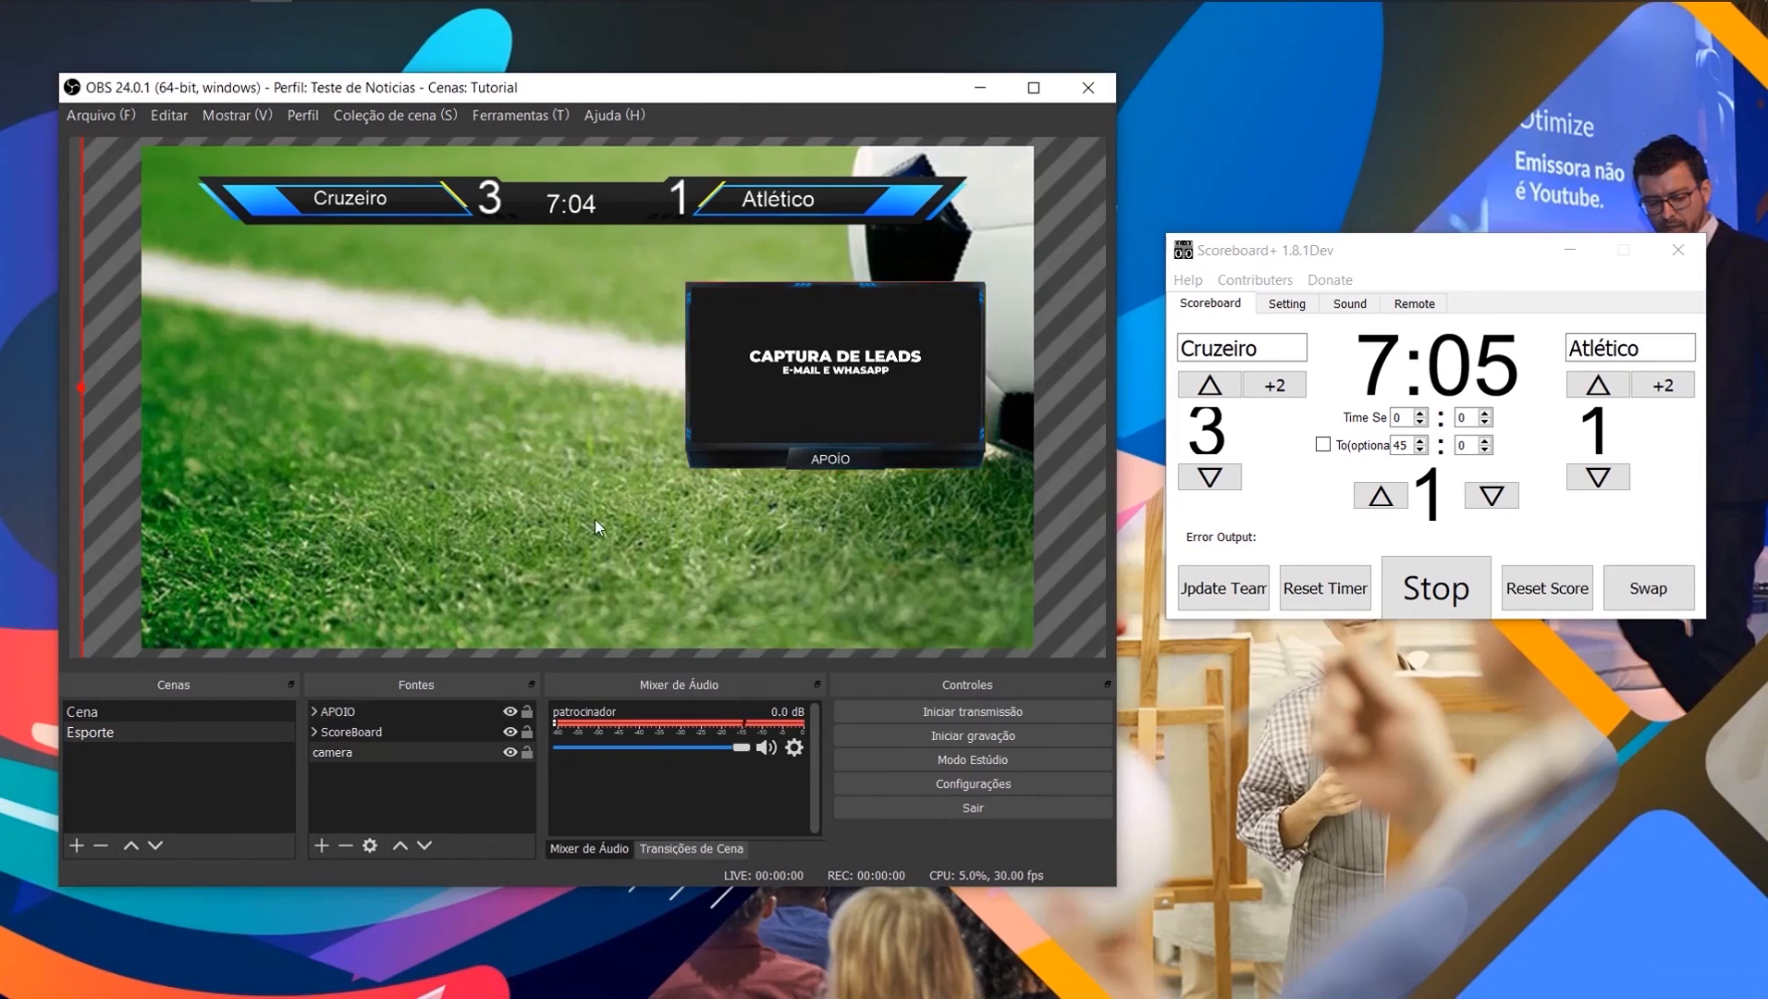
left_click(711, 460)
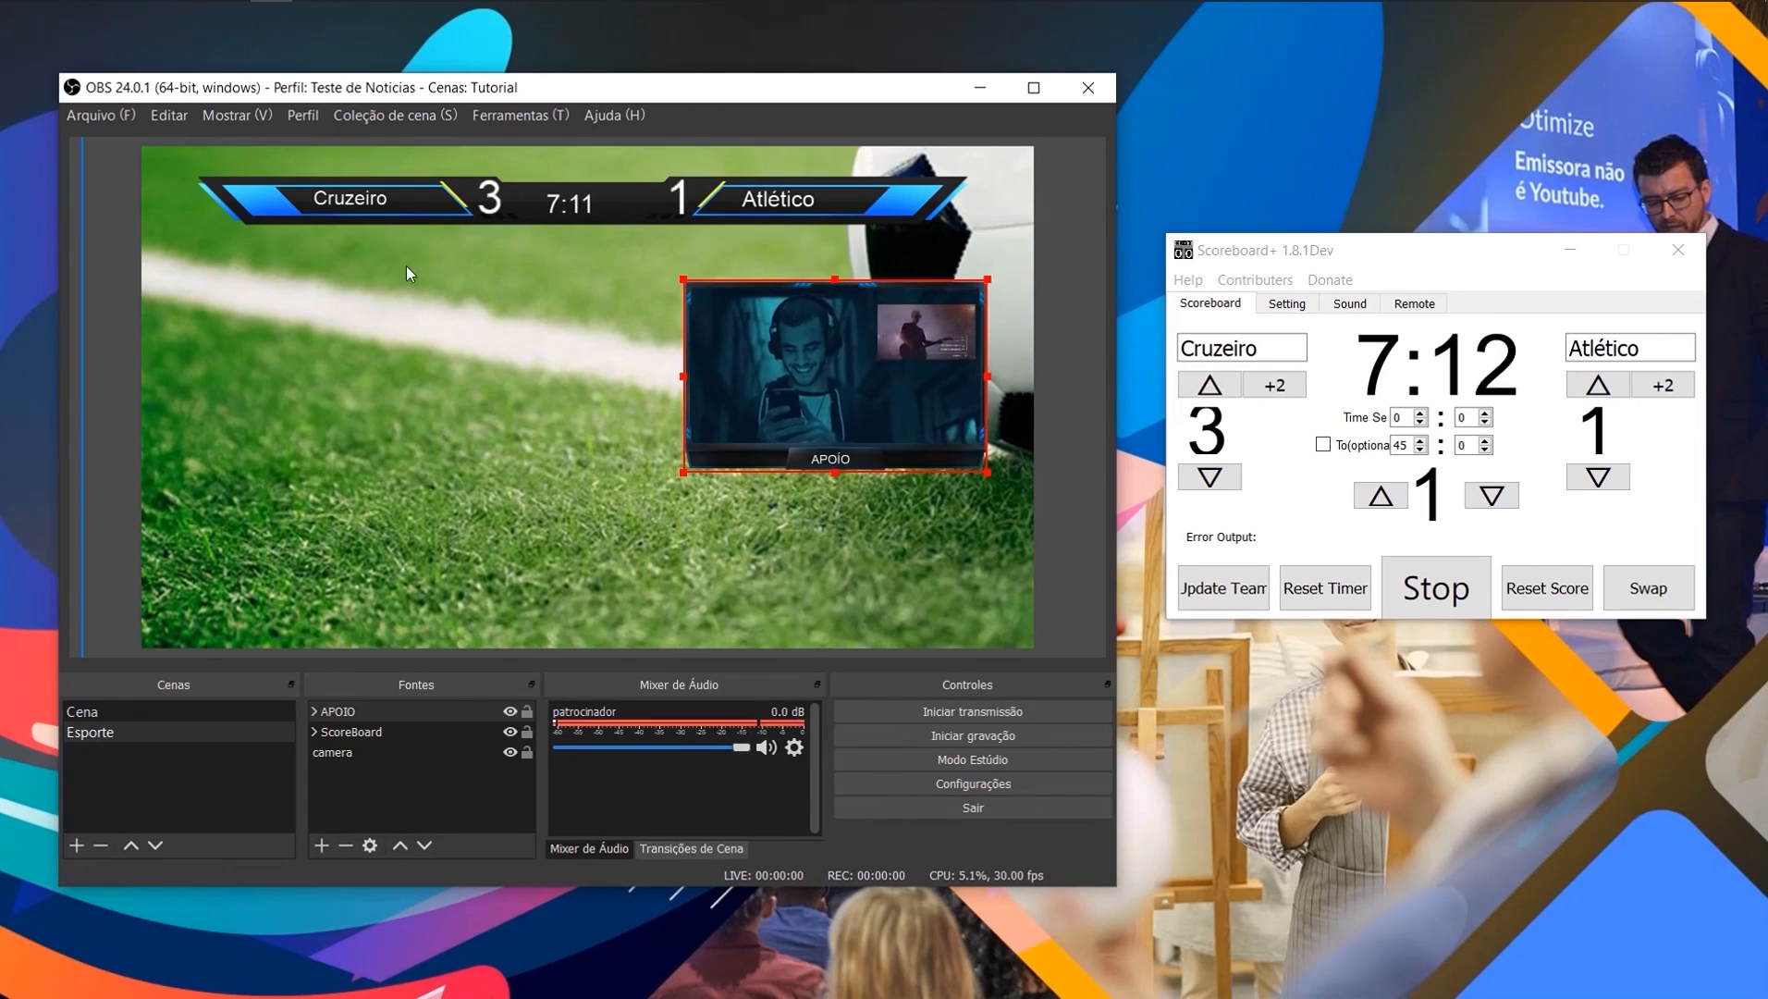
left_click(375, 221)
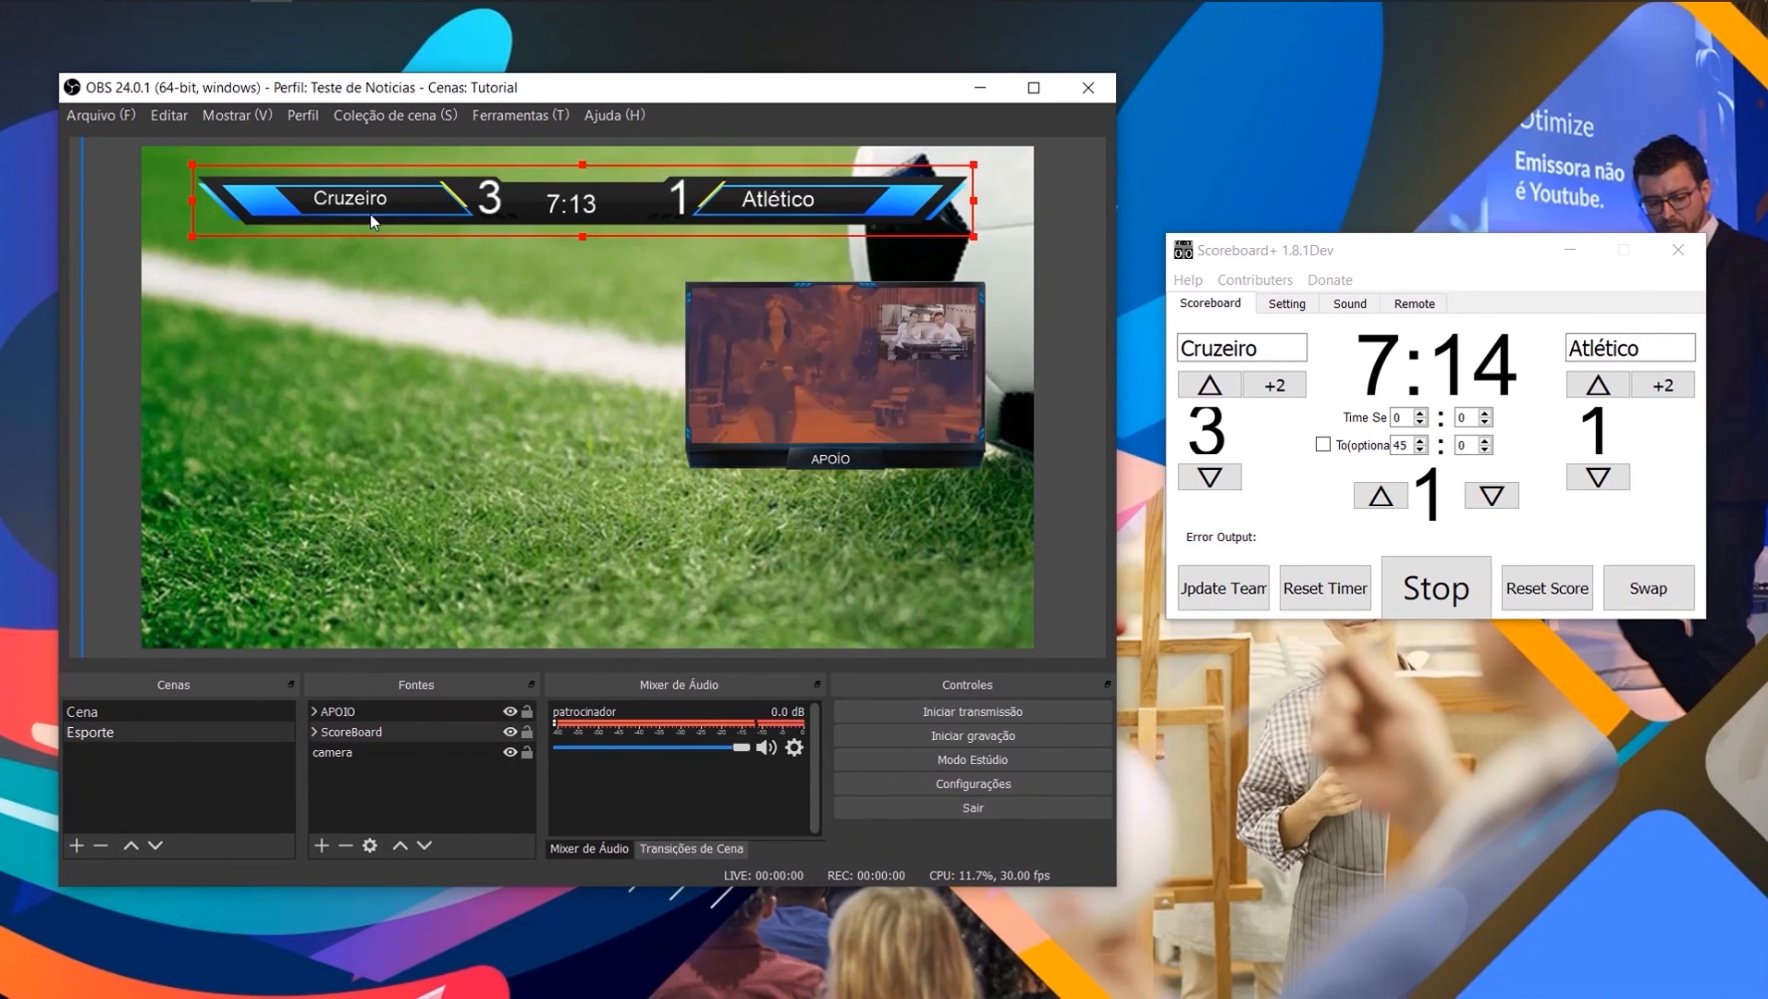